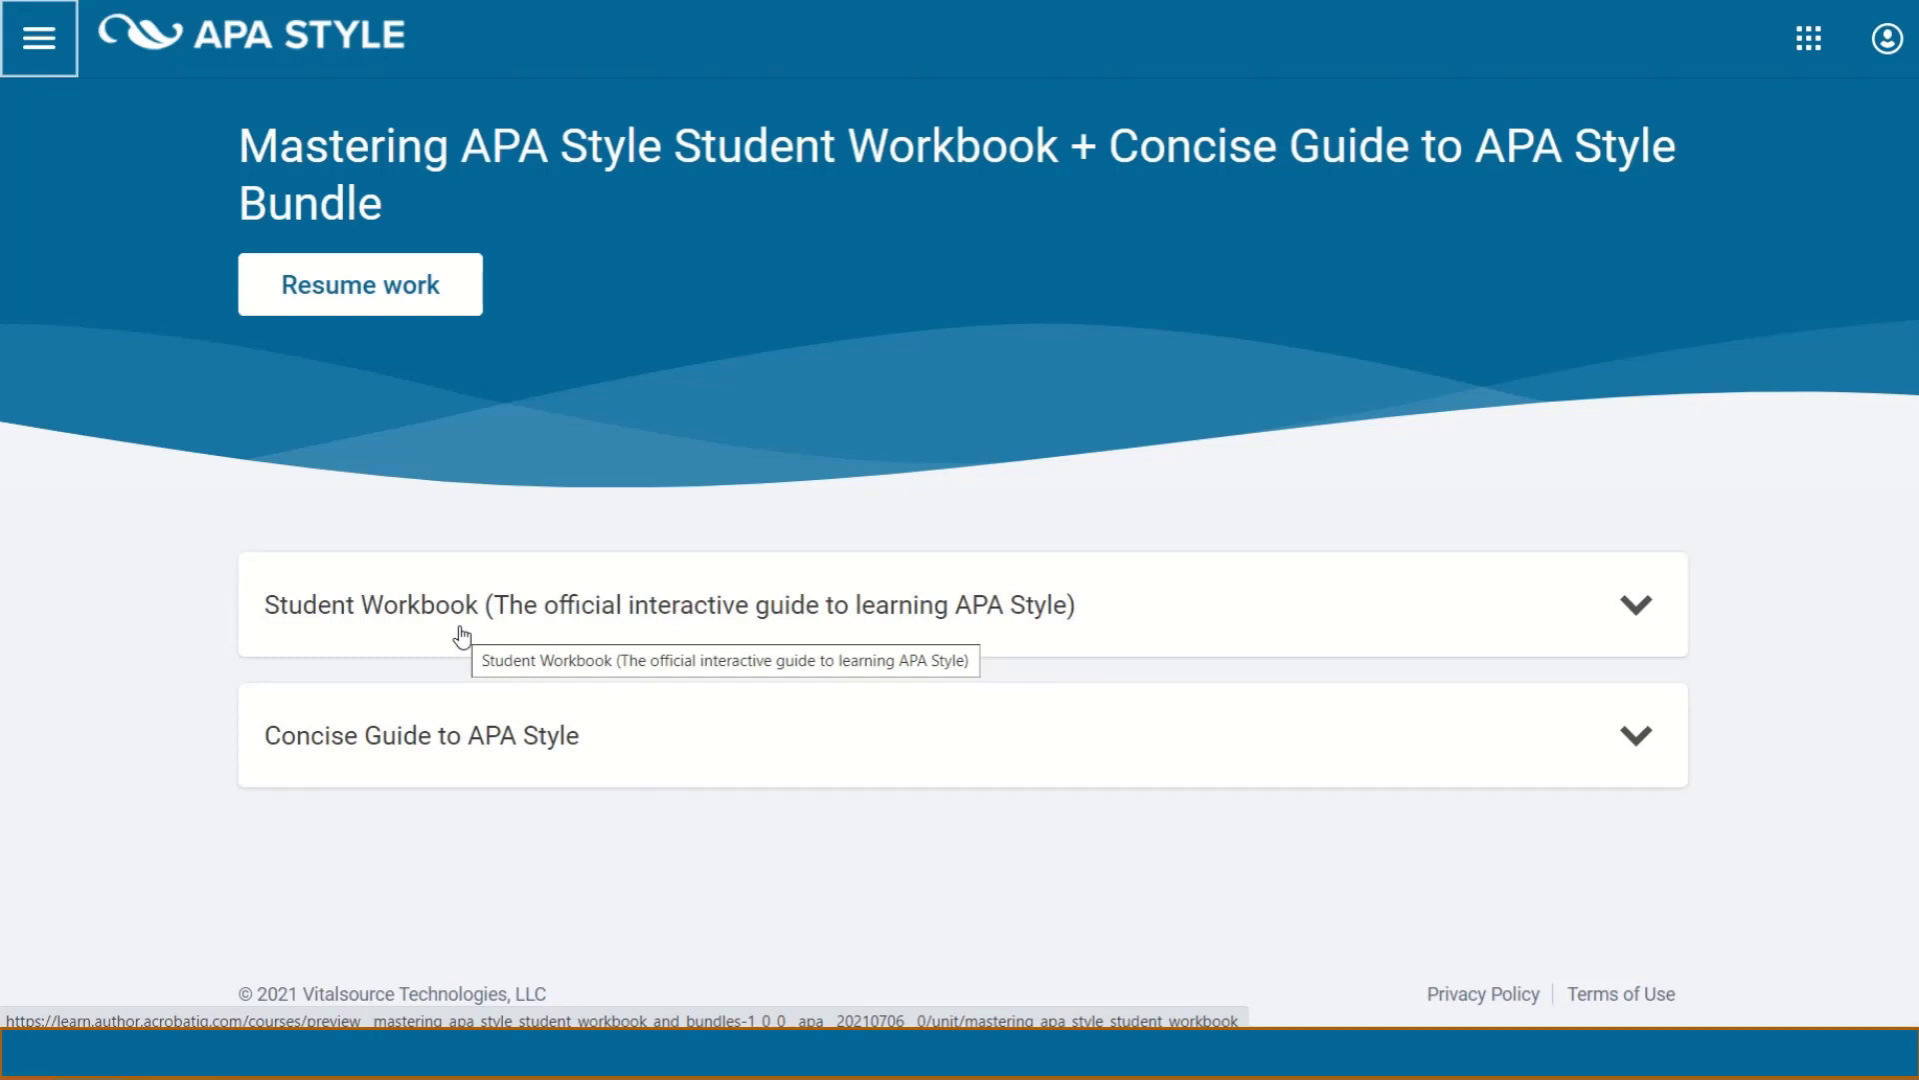
- Open the Student Workbook unit and look through its full list of modules from Front Matter to Back Matter
click(461, 636)
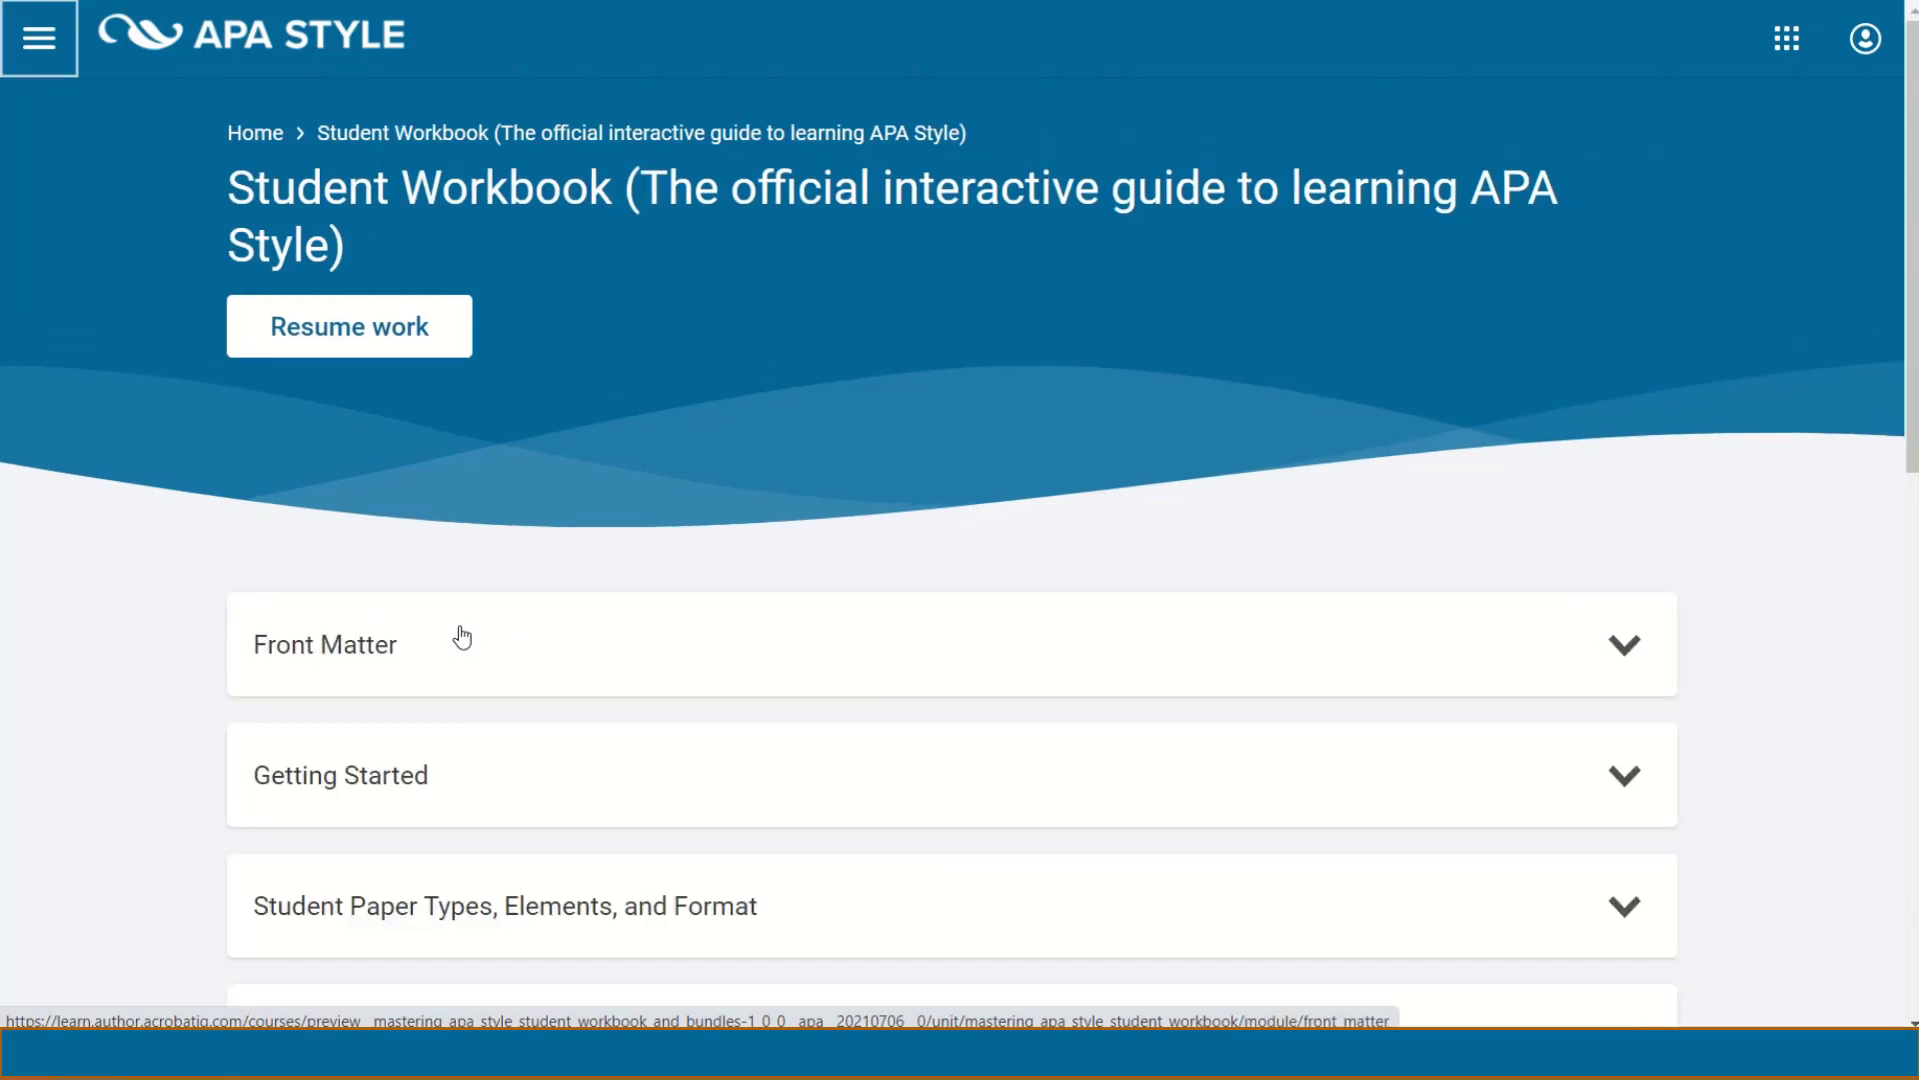
scroll(624, 553, down, 2)
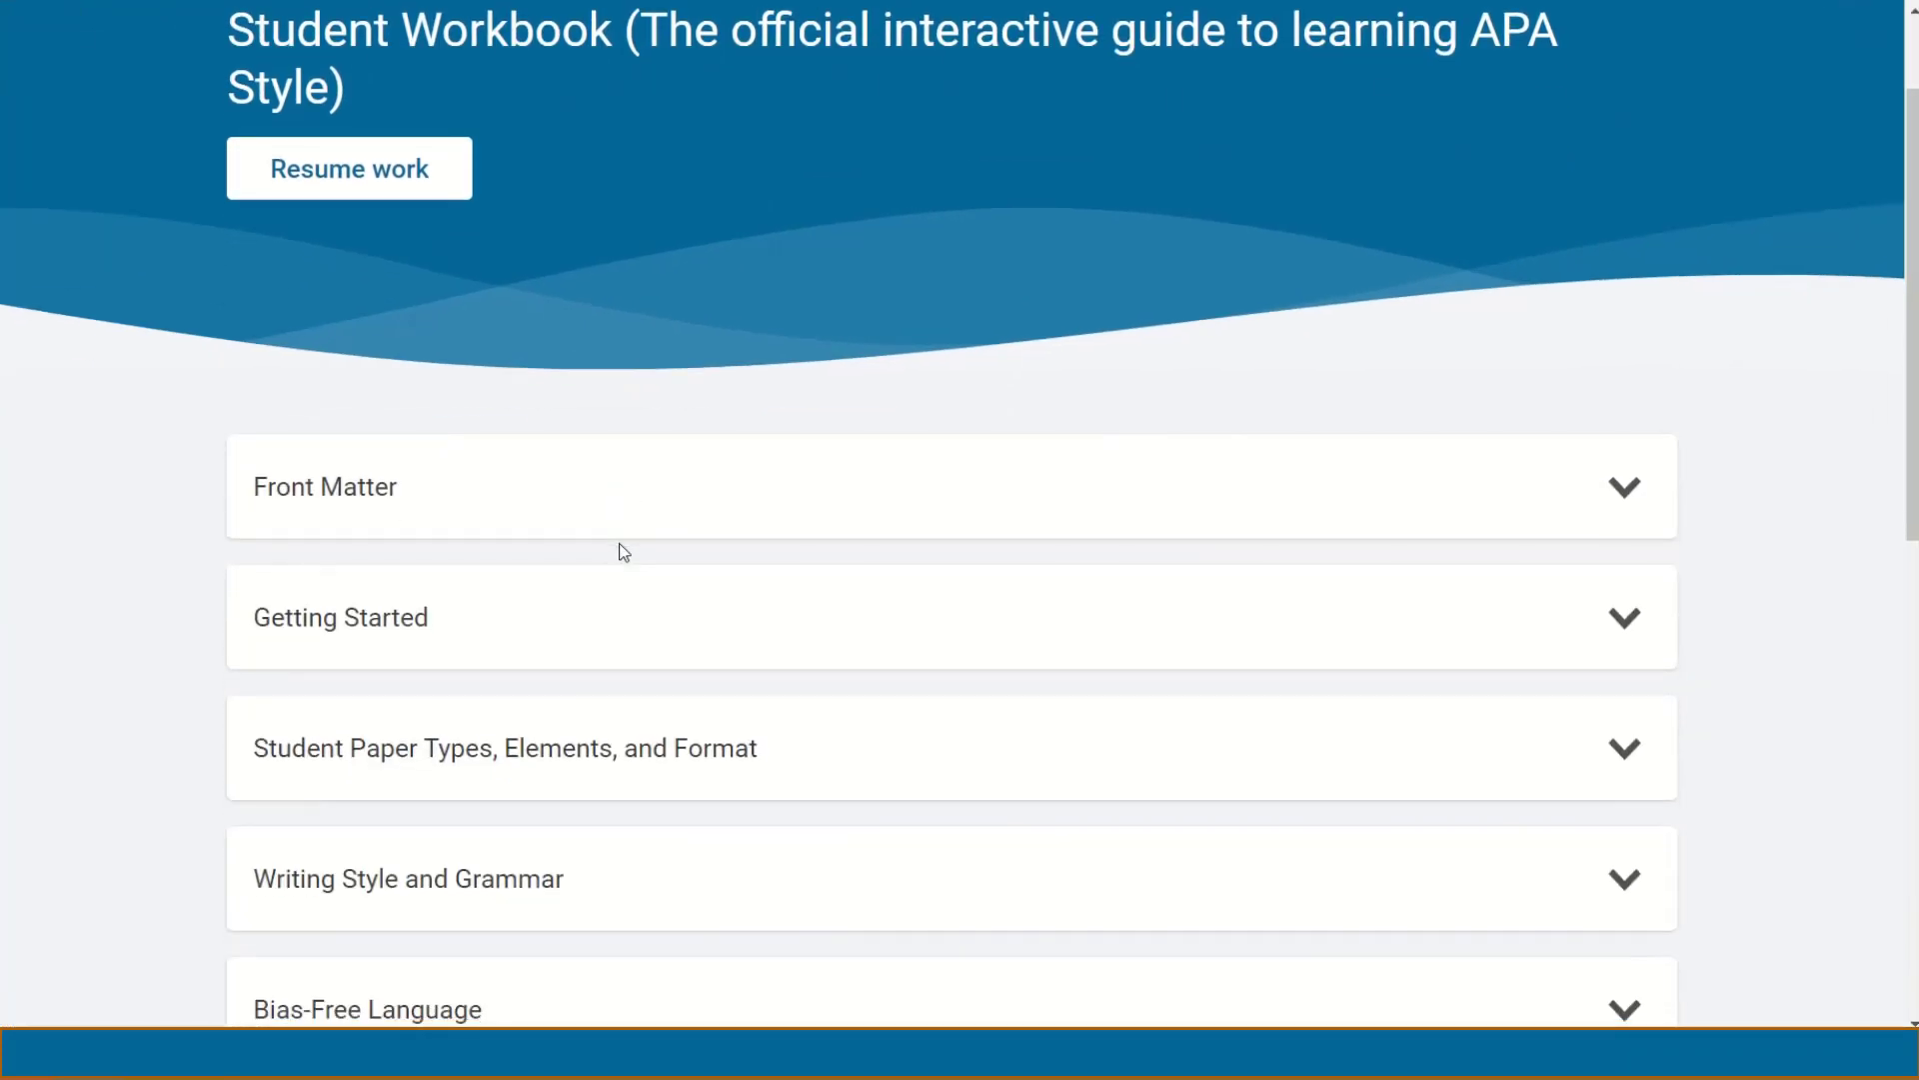
scroll(624, 553, down, 3)
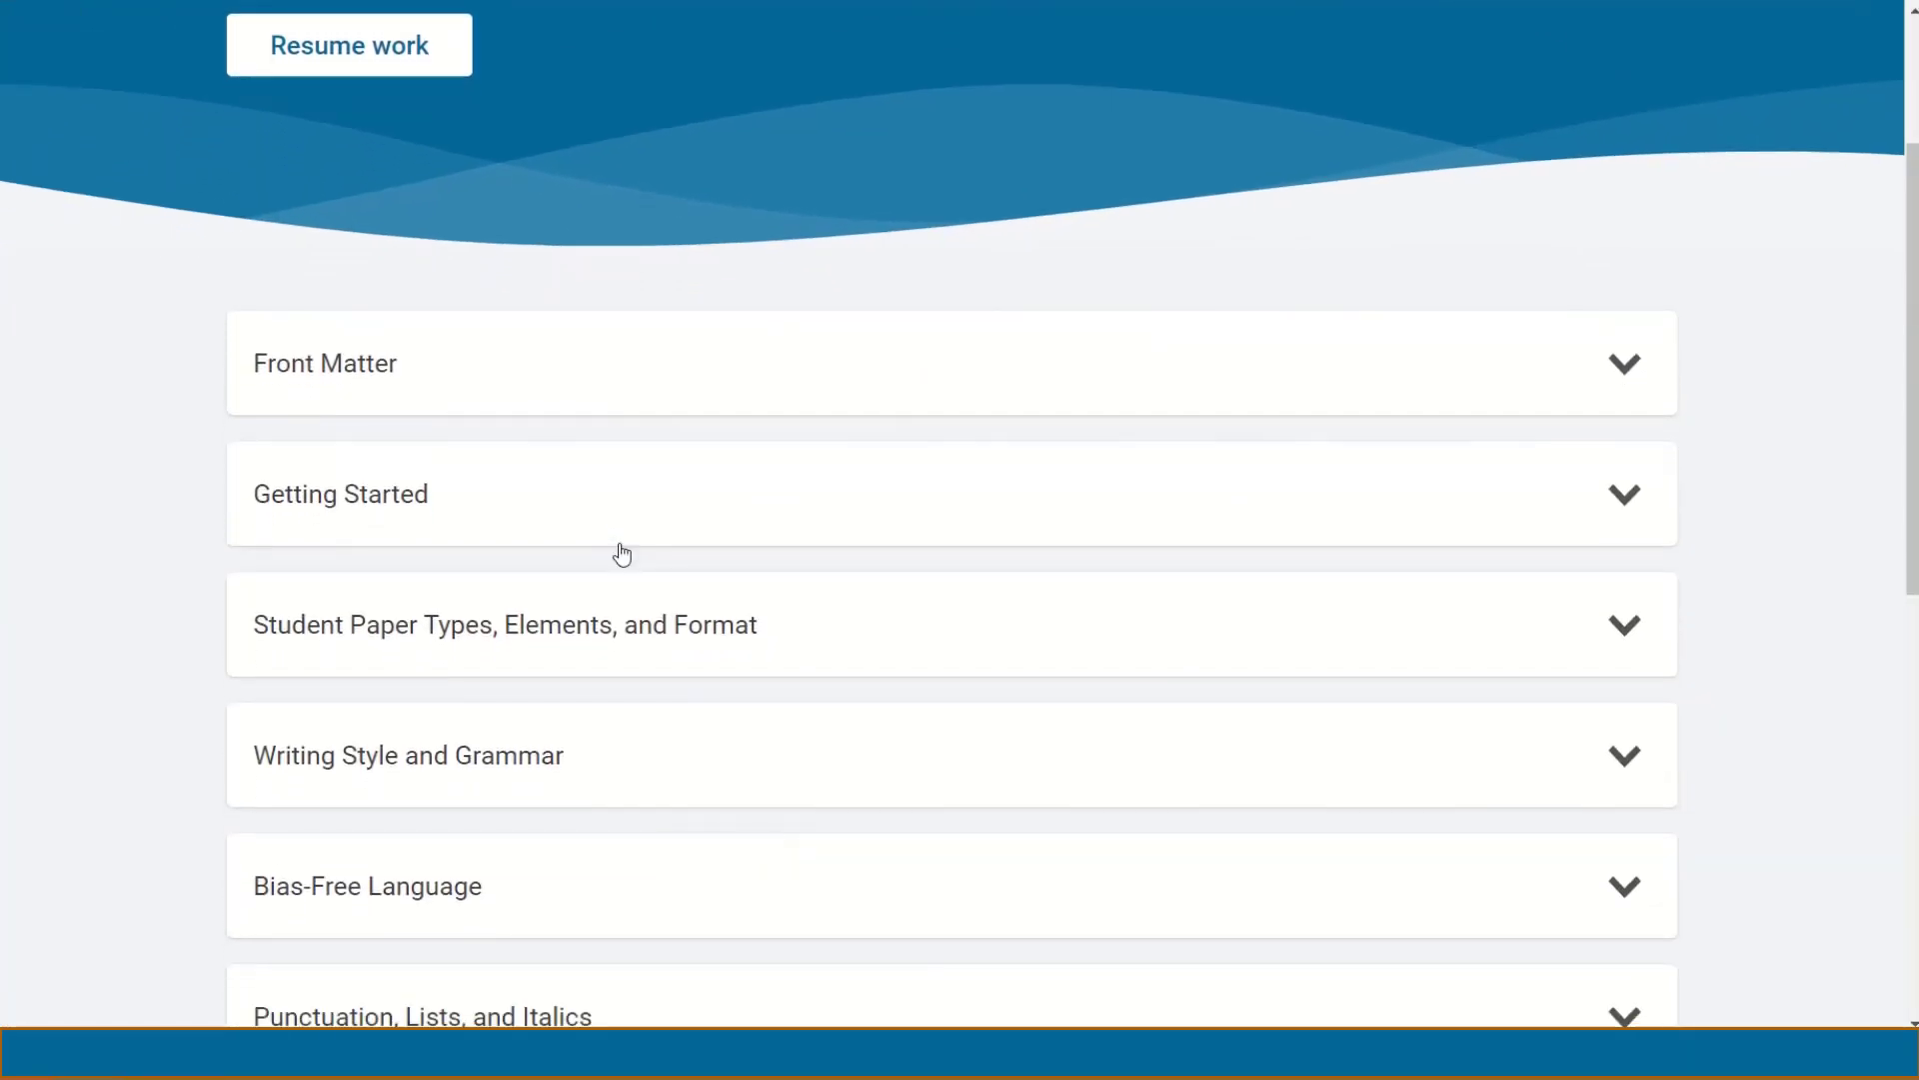
scroll(622, 553, down, 2)
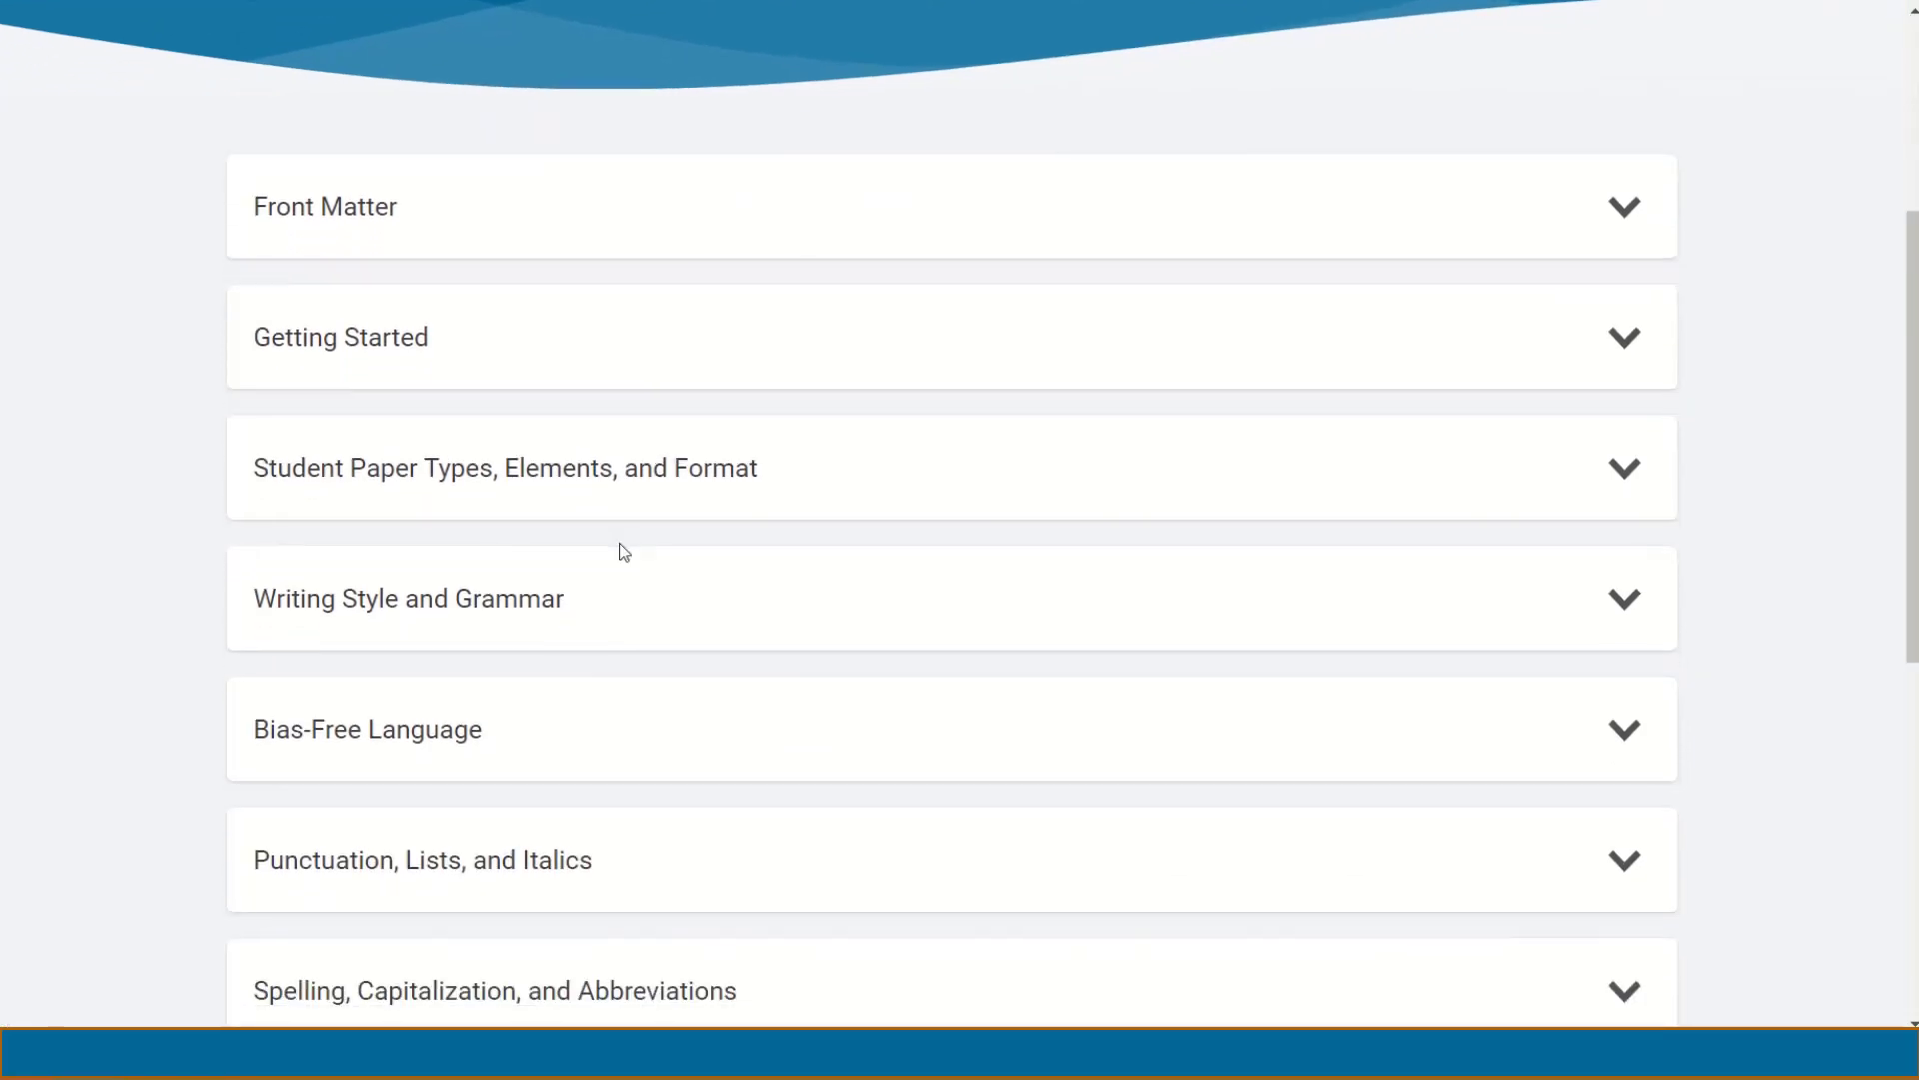
scroll(624, 553, down, 2)
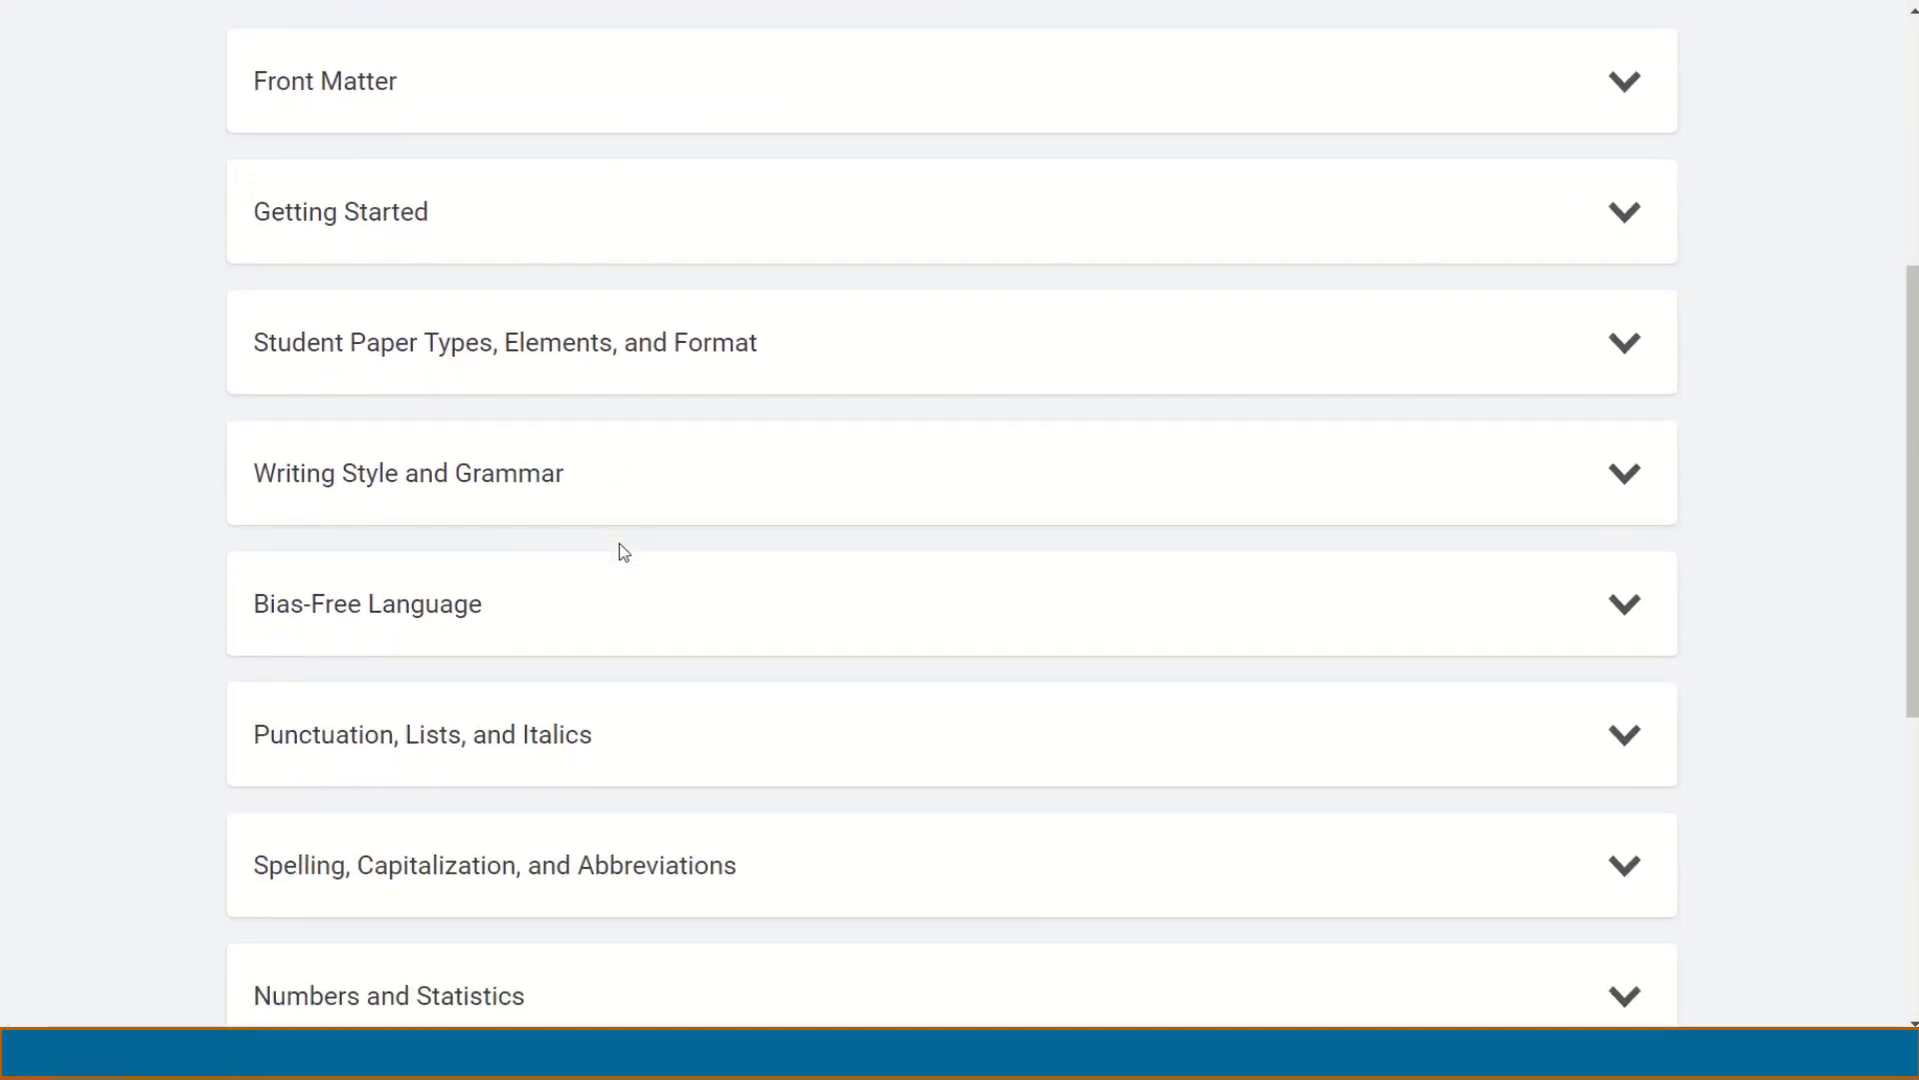
scroll(624, 553, down, 1)
scroll(622, 555, down, 1)
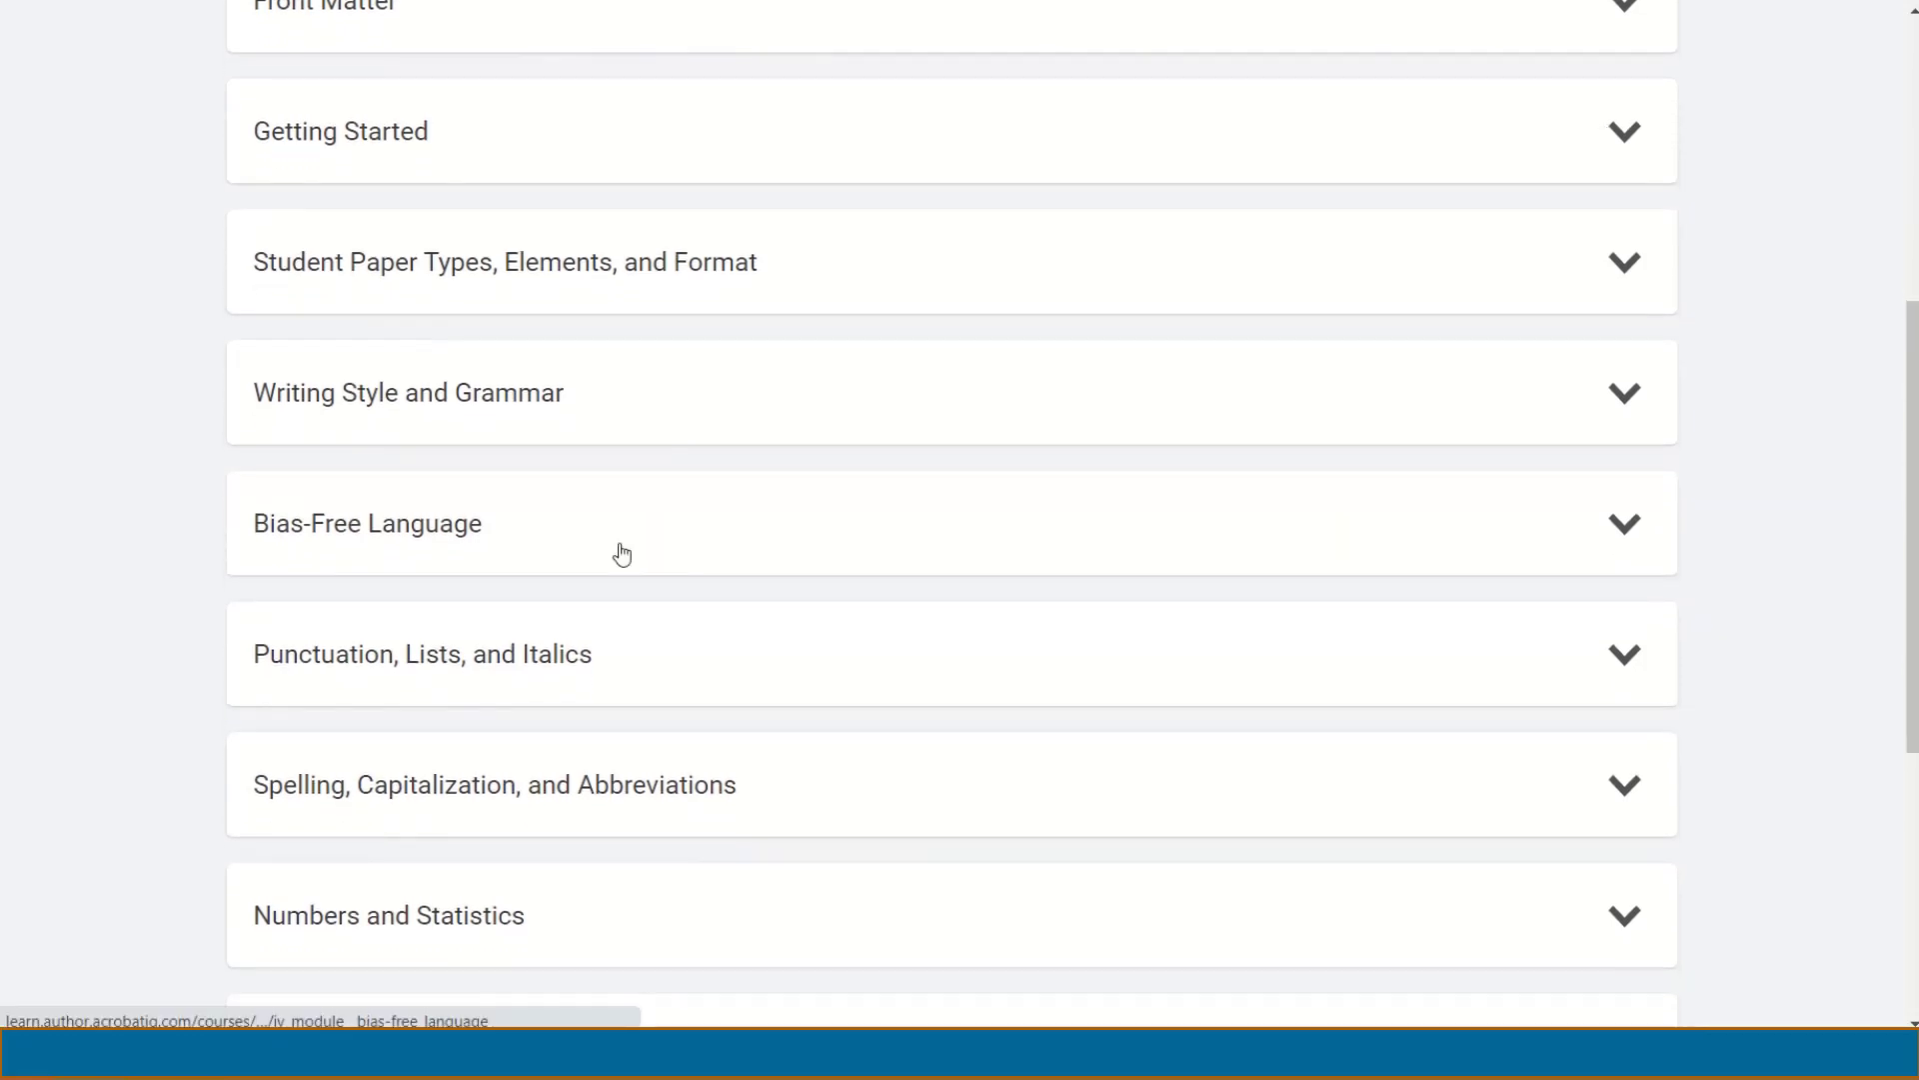
scroll(622, 553, down, 2)
scroll(624, 552, down, 1)
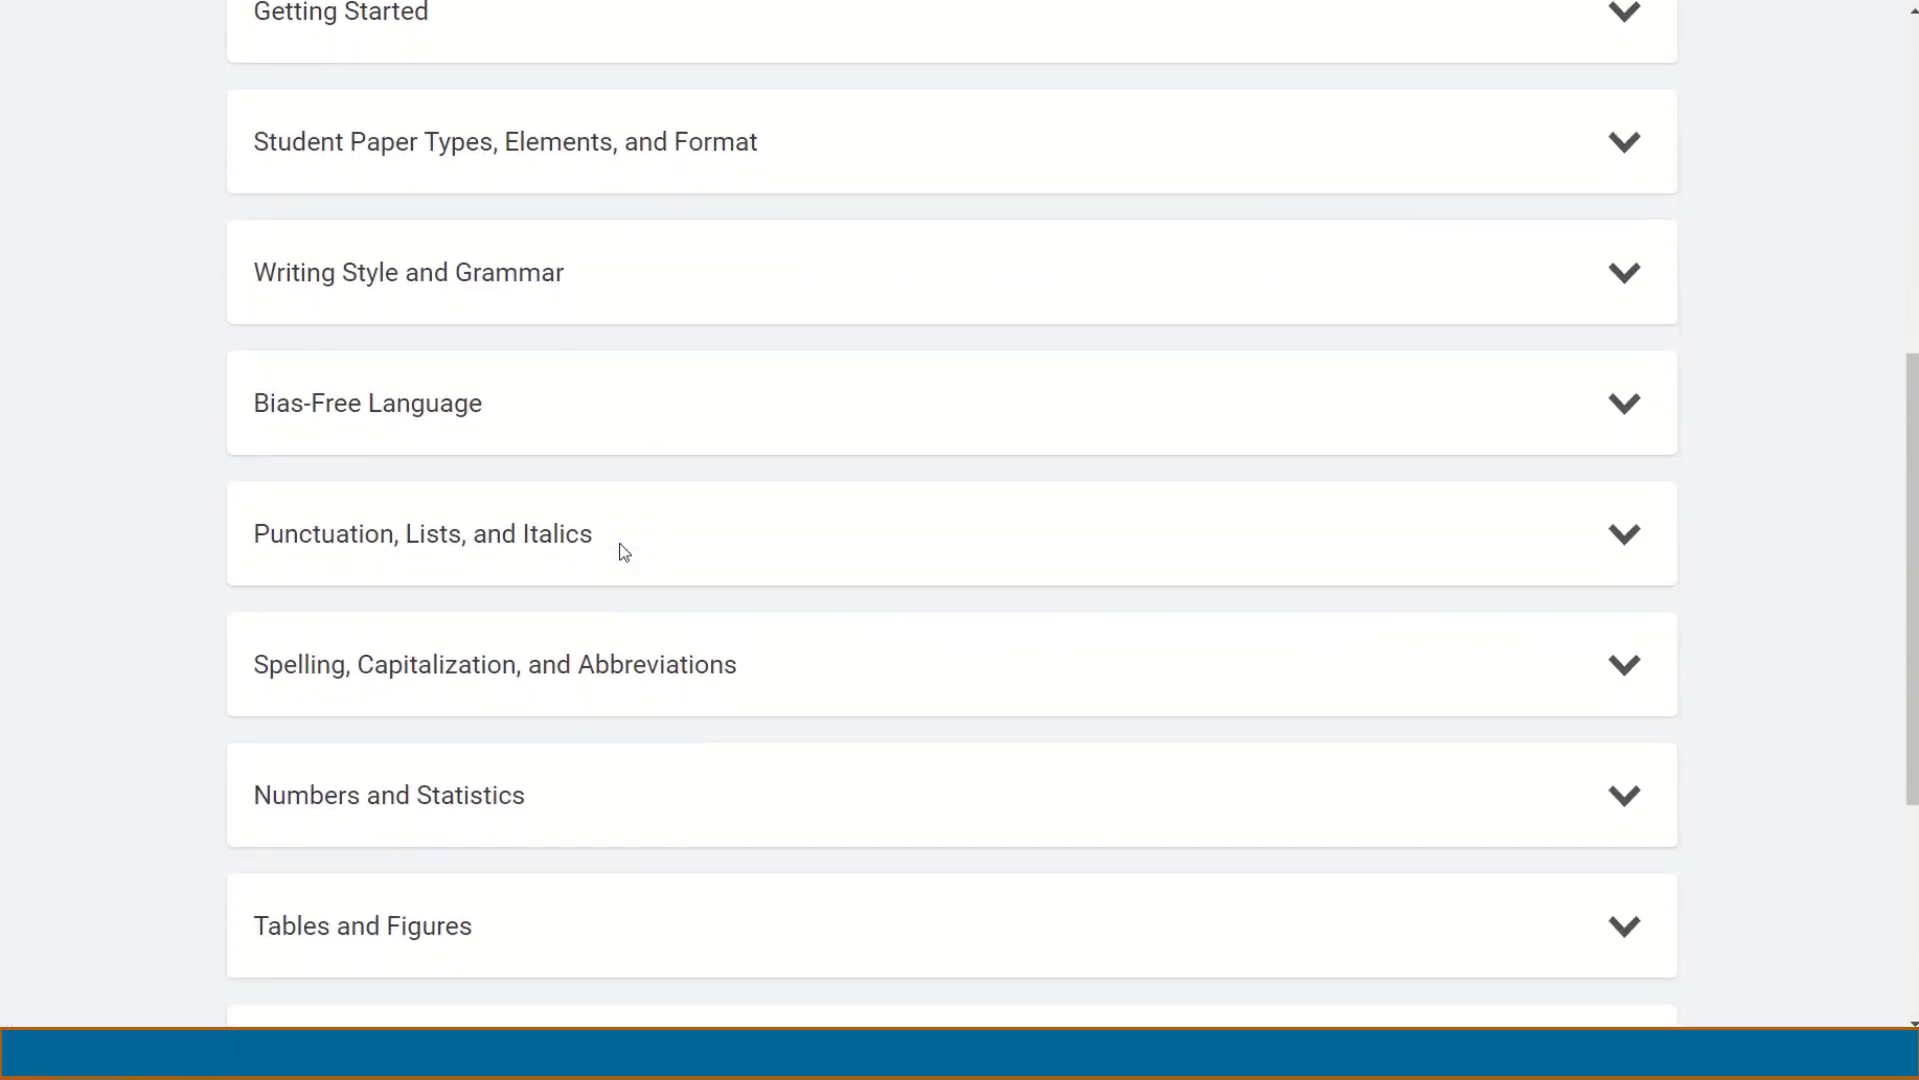
scroll(624, 552, down, 1)
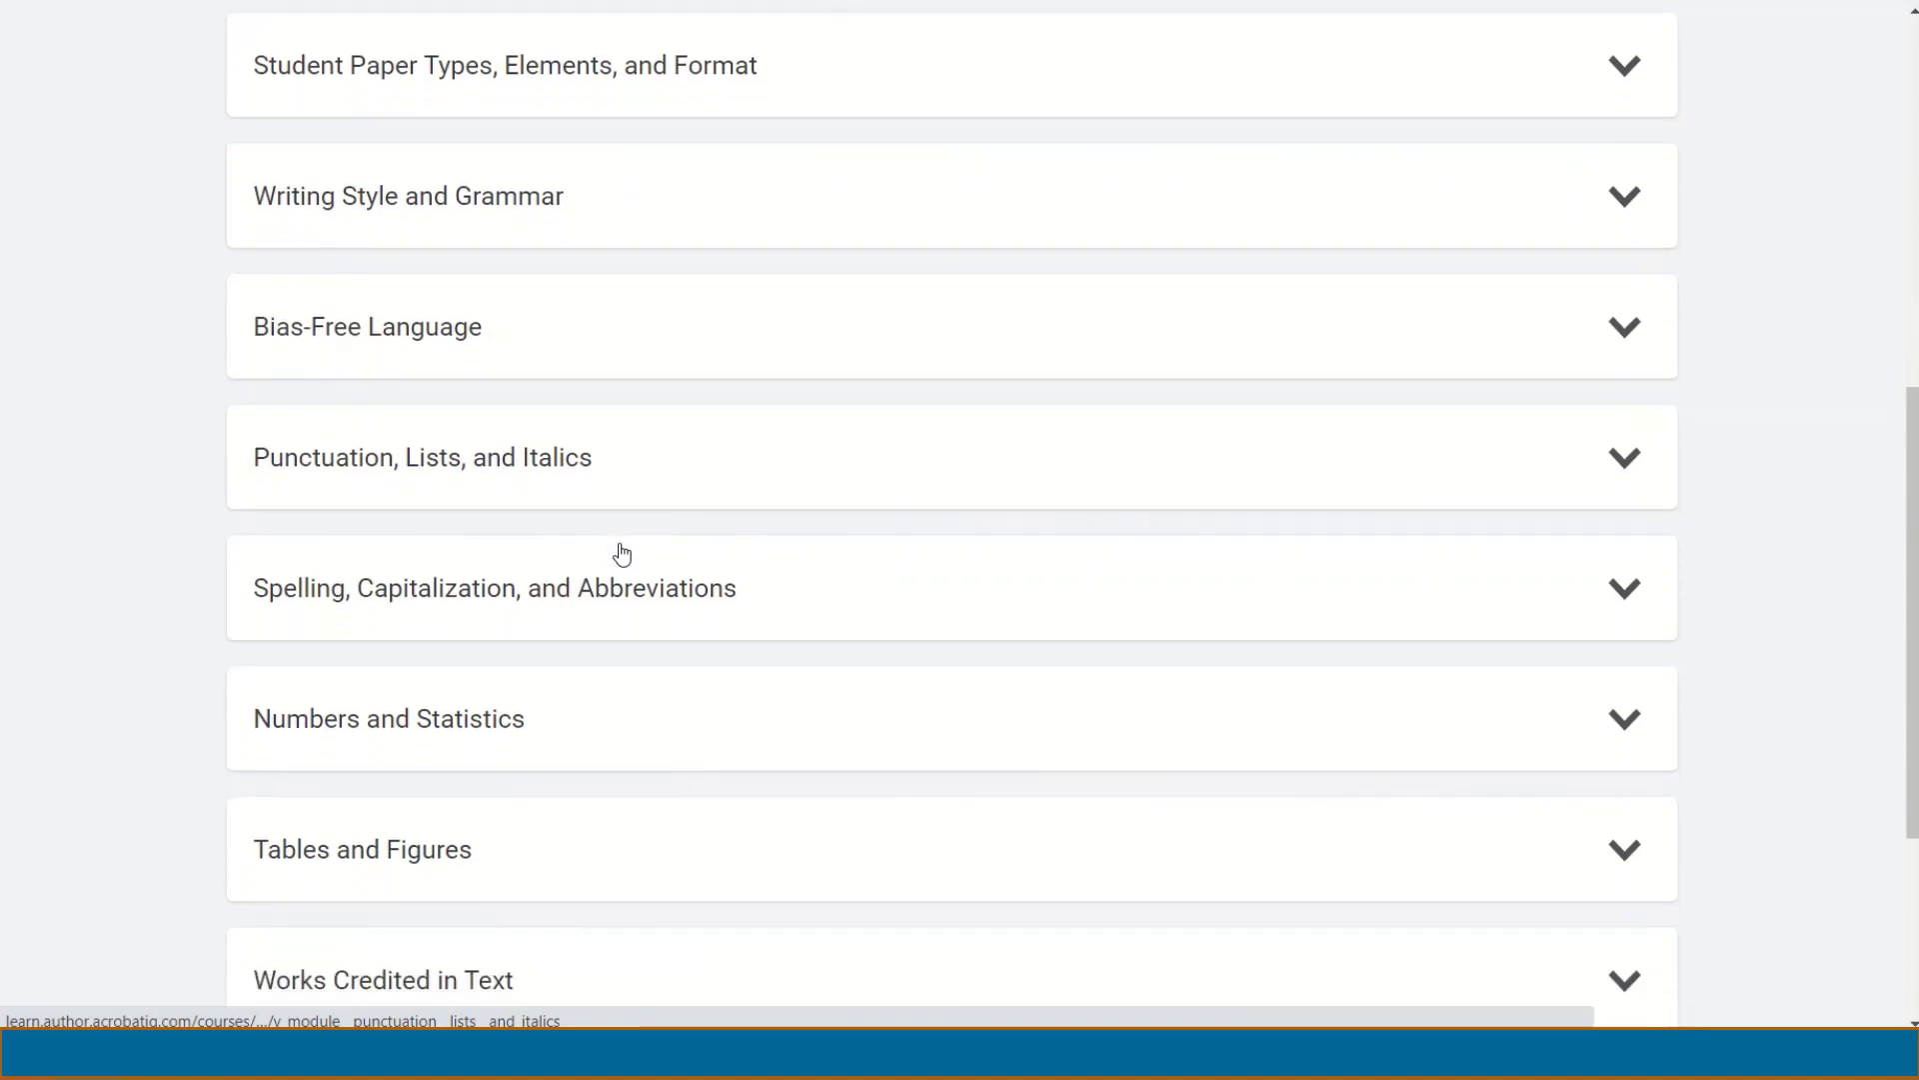
scroll(622, 553, down, 1)
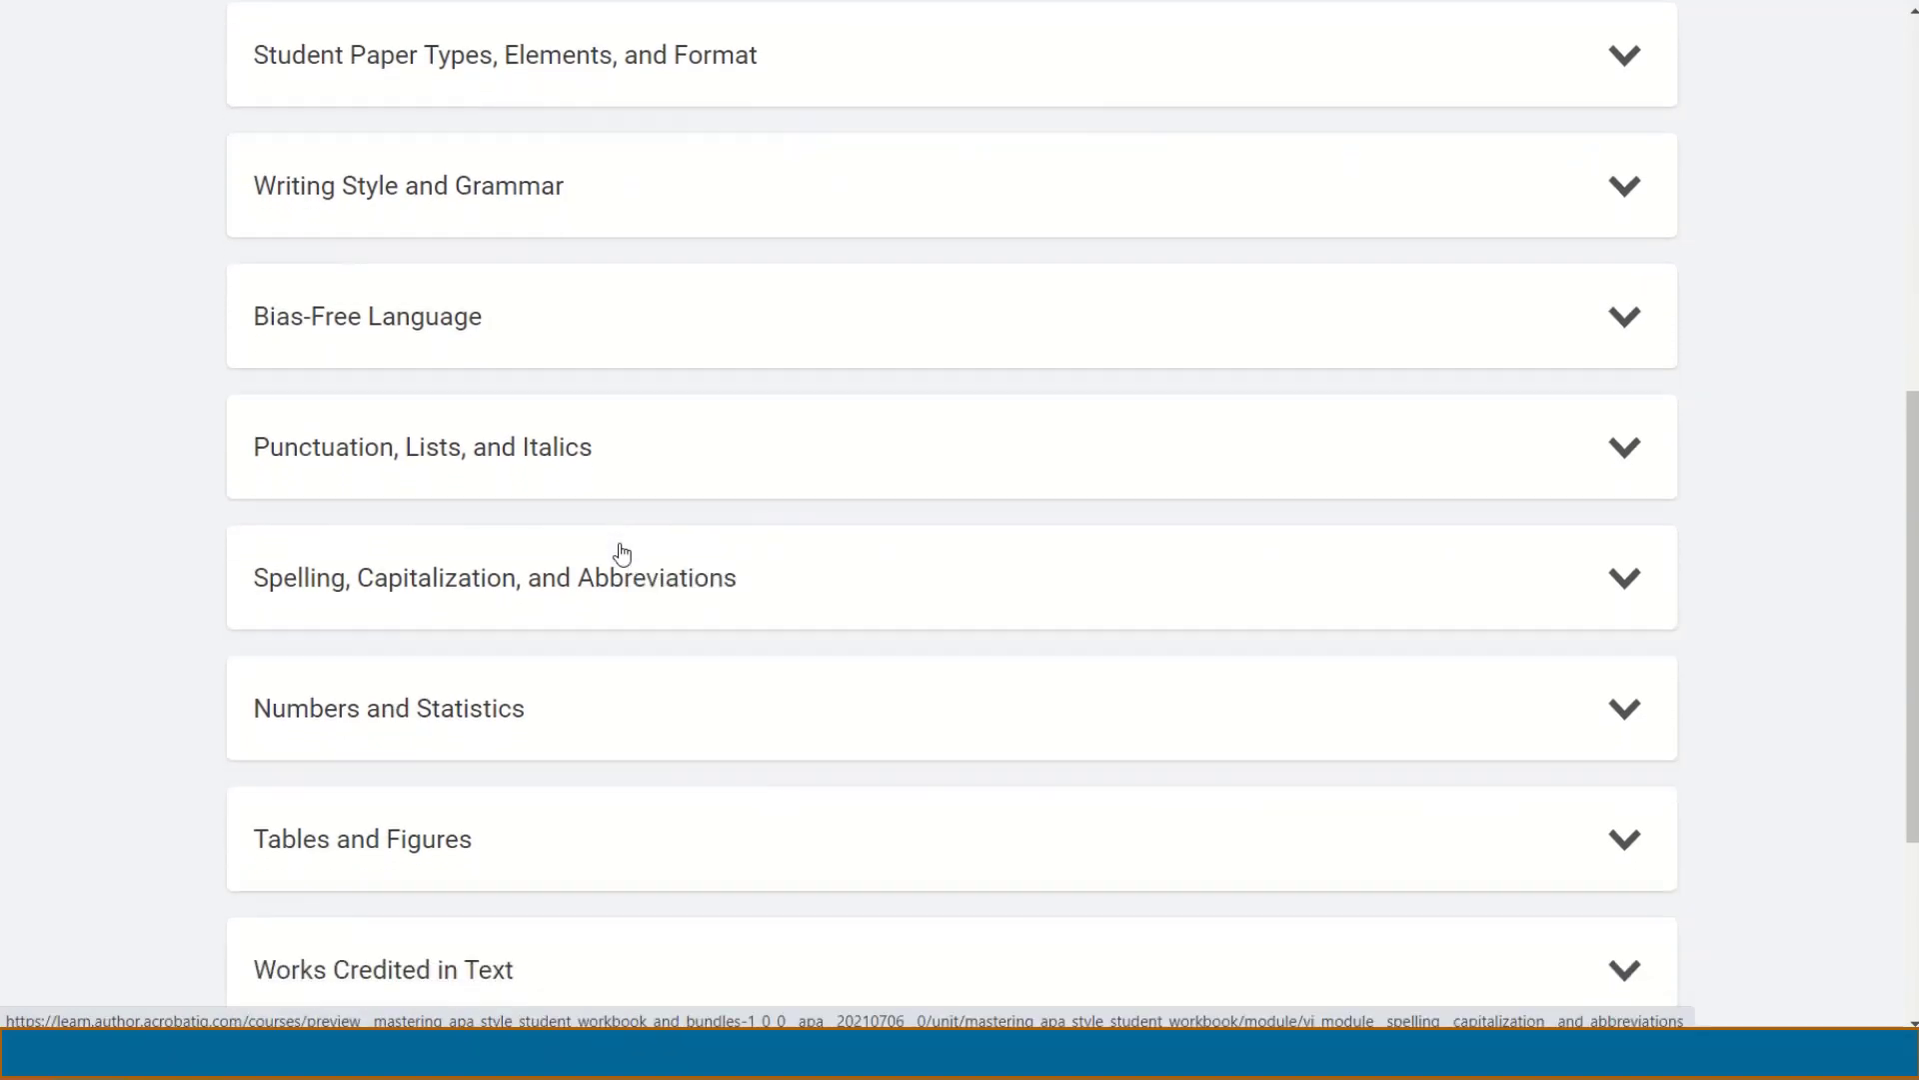
scroll(805, 627, down, 1)
scroll(807, 626, down, 1)
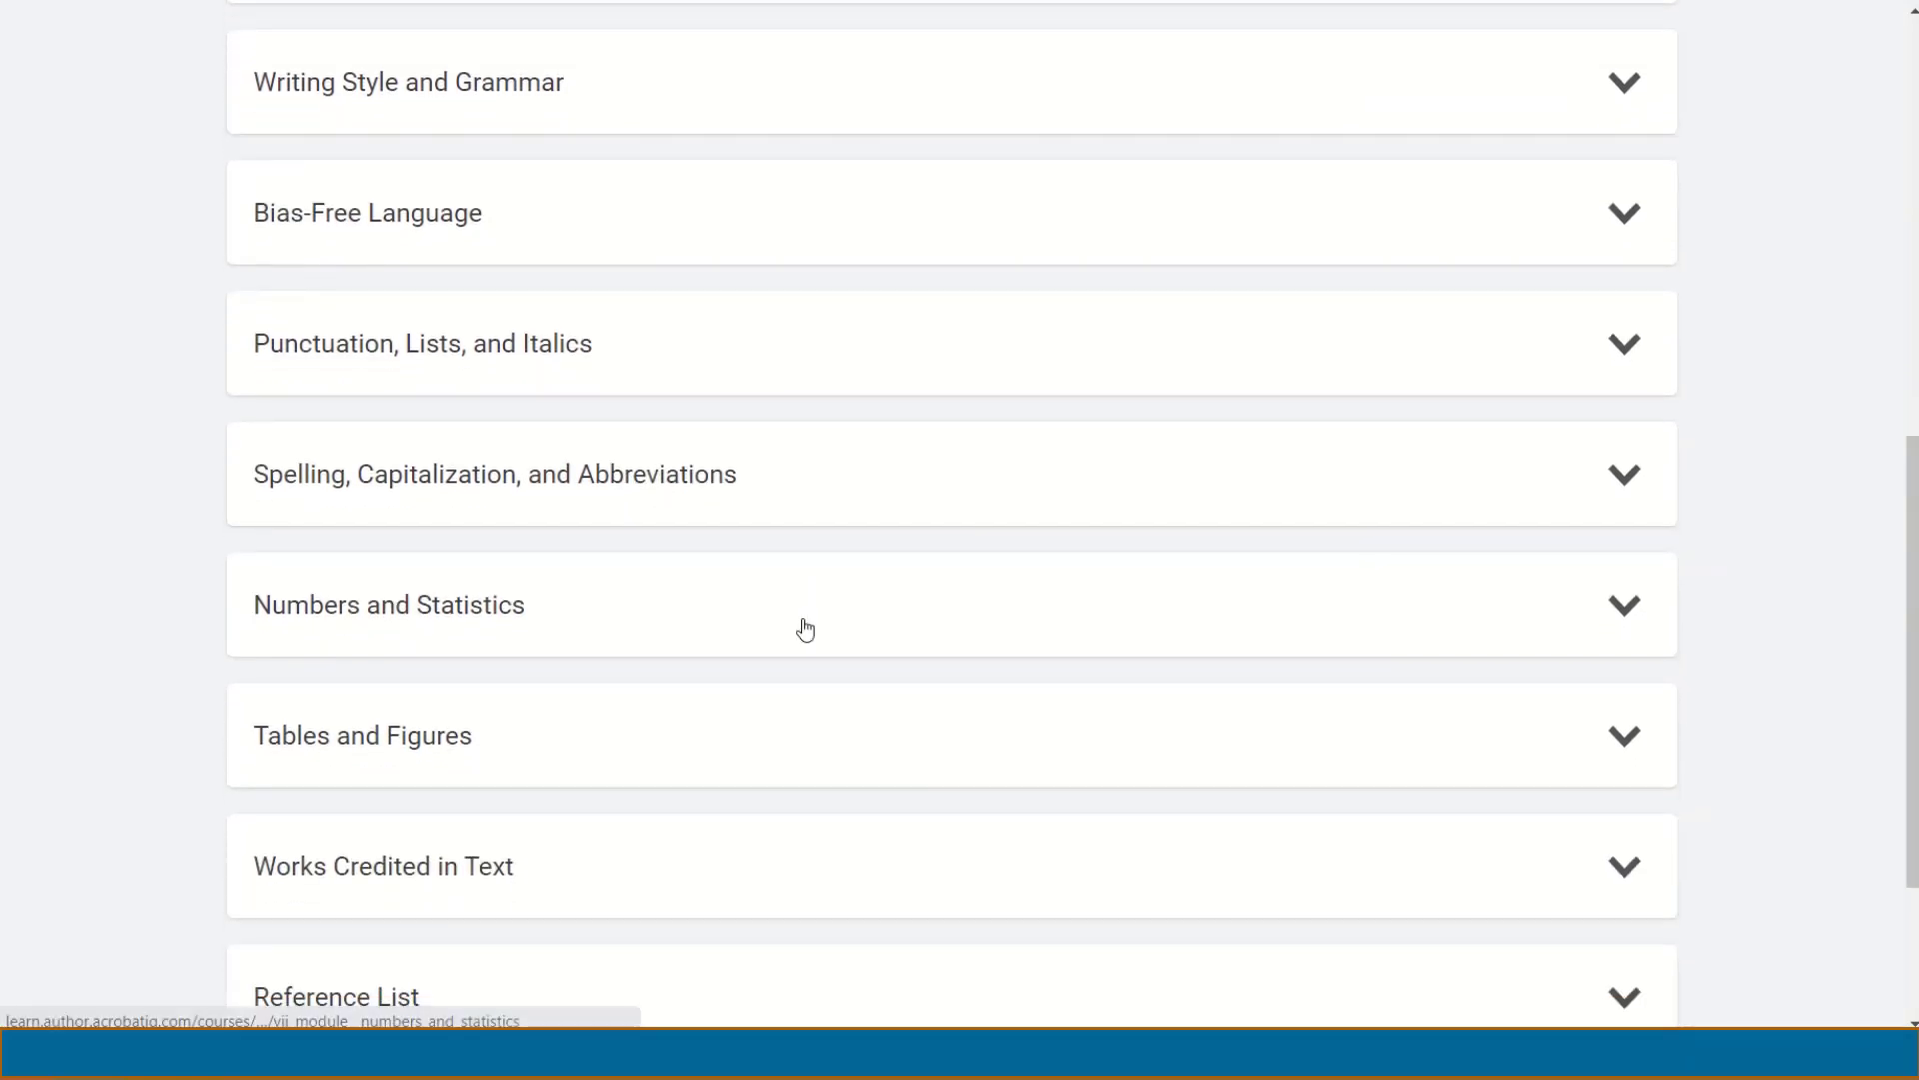
scroll(804, 627, down, 2)
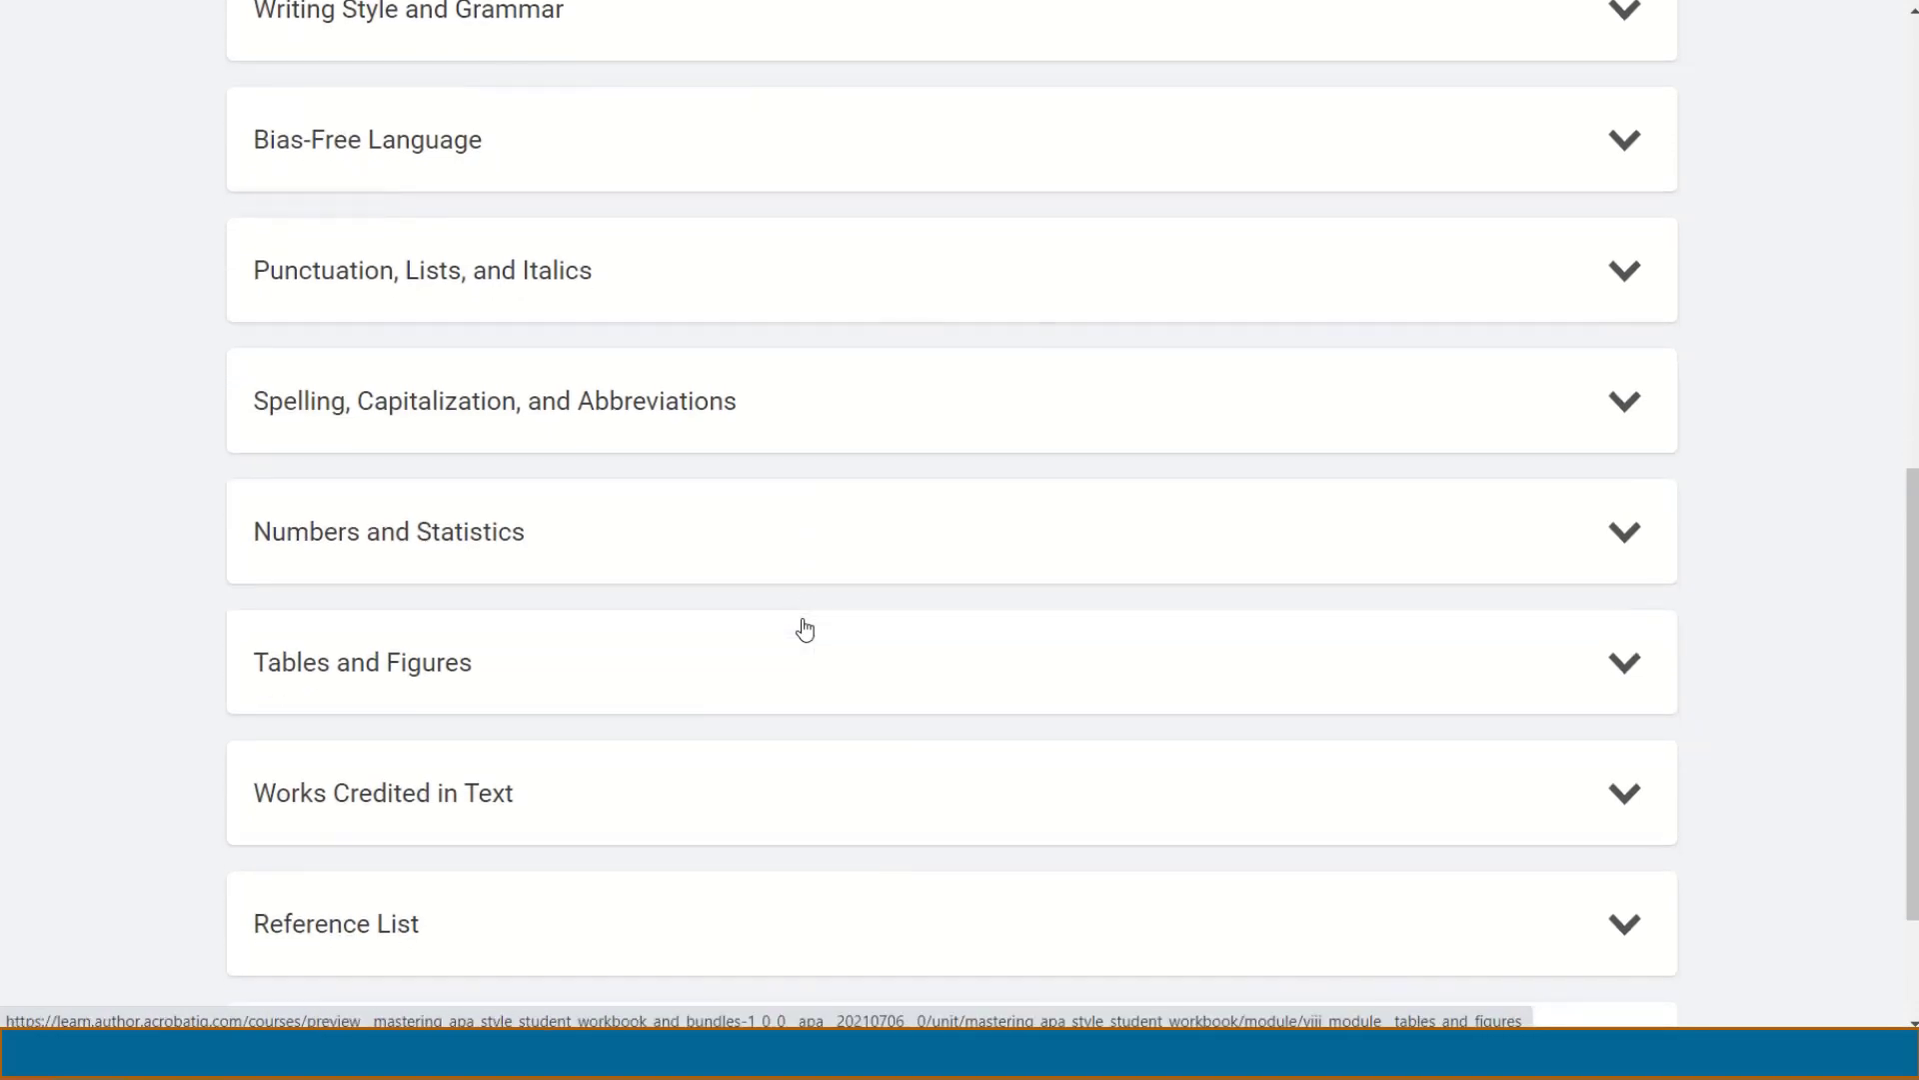
scroll(805, 628, down, 2)
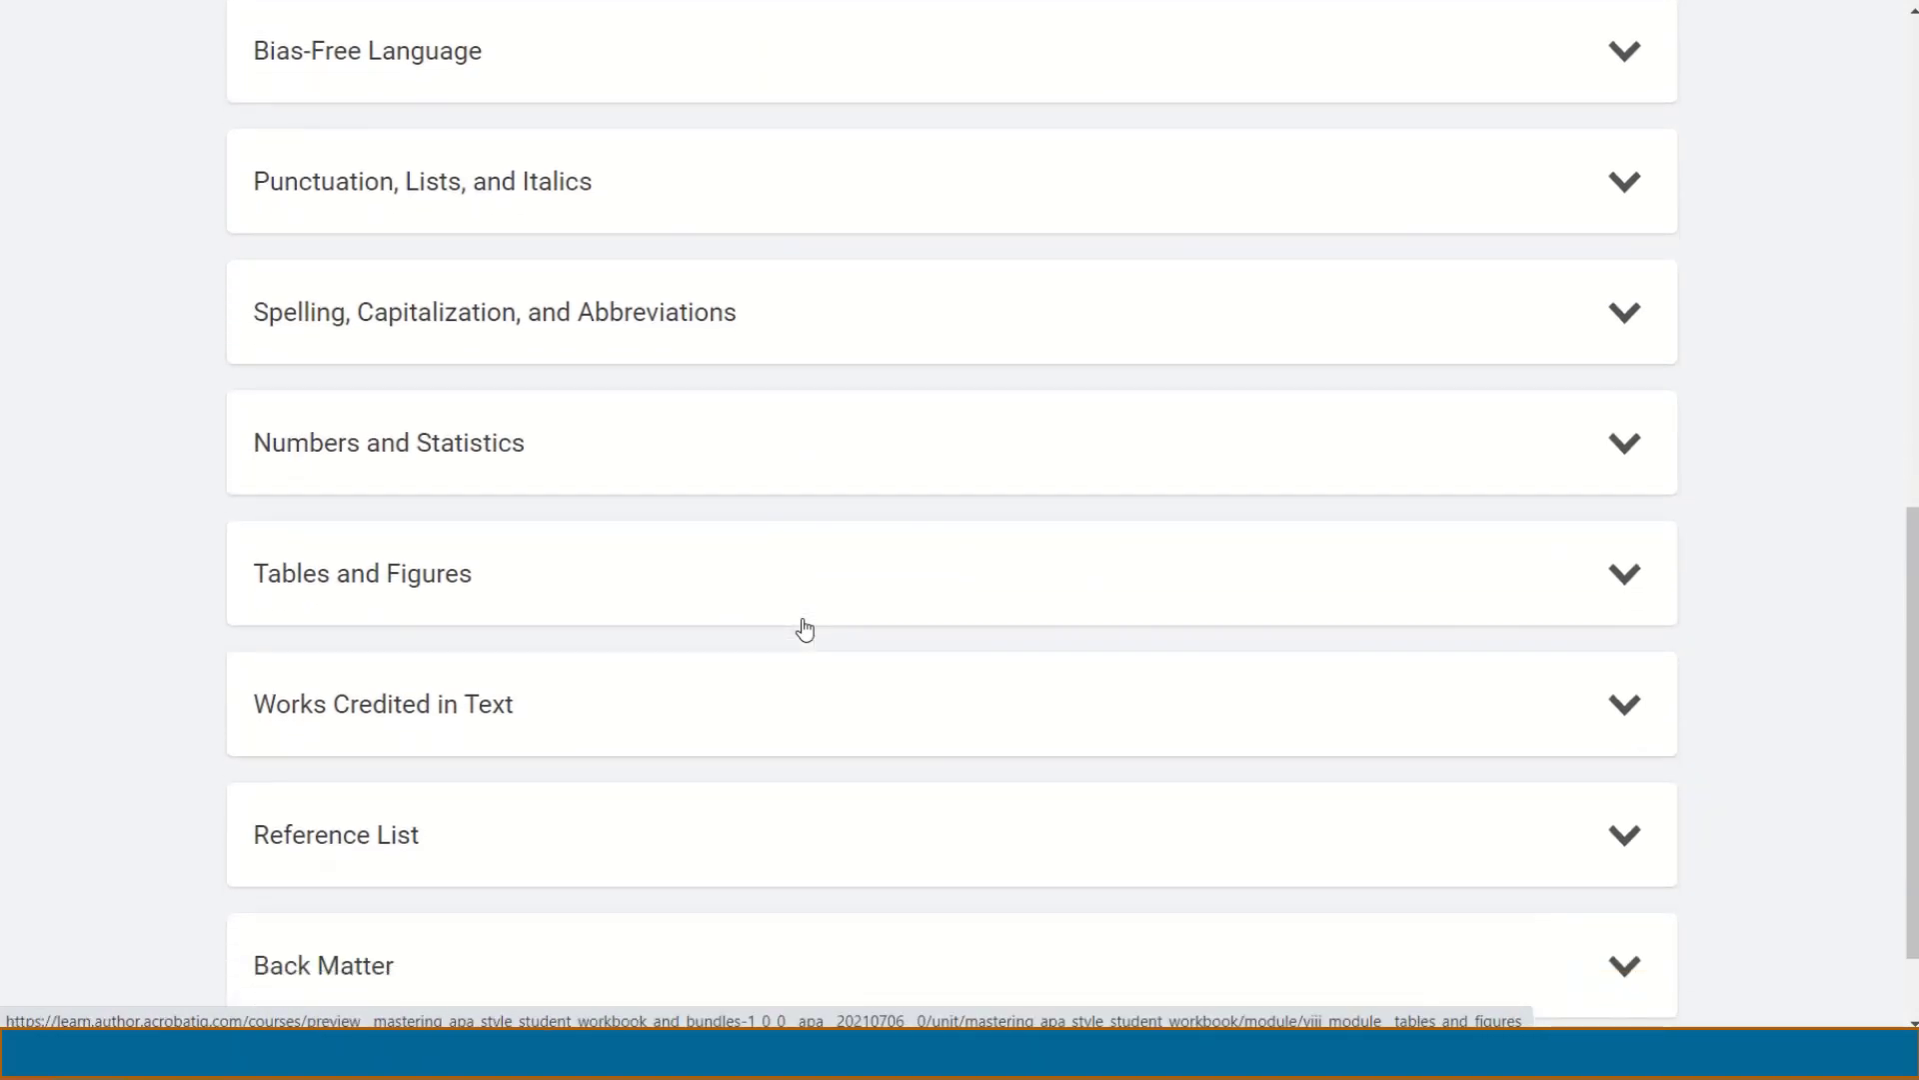
scroll(806, 628, down, 2)
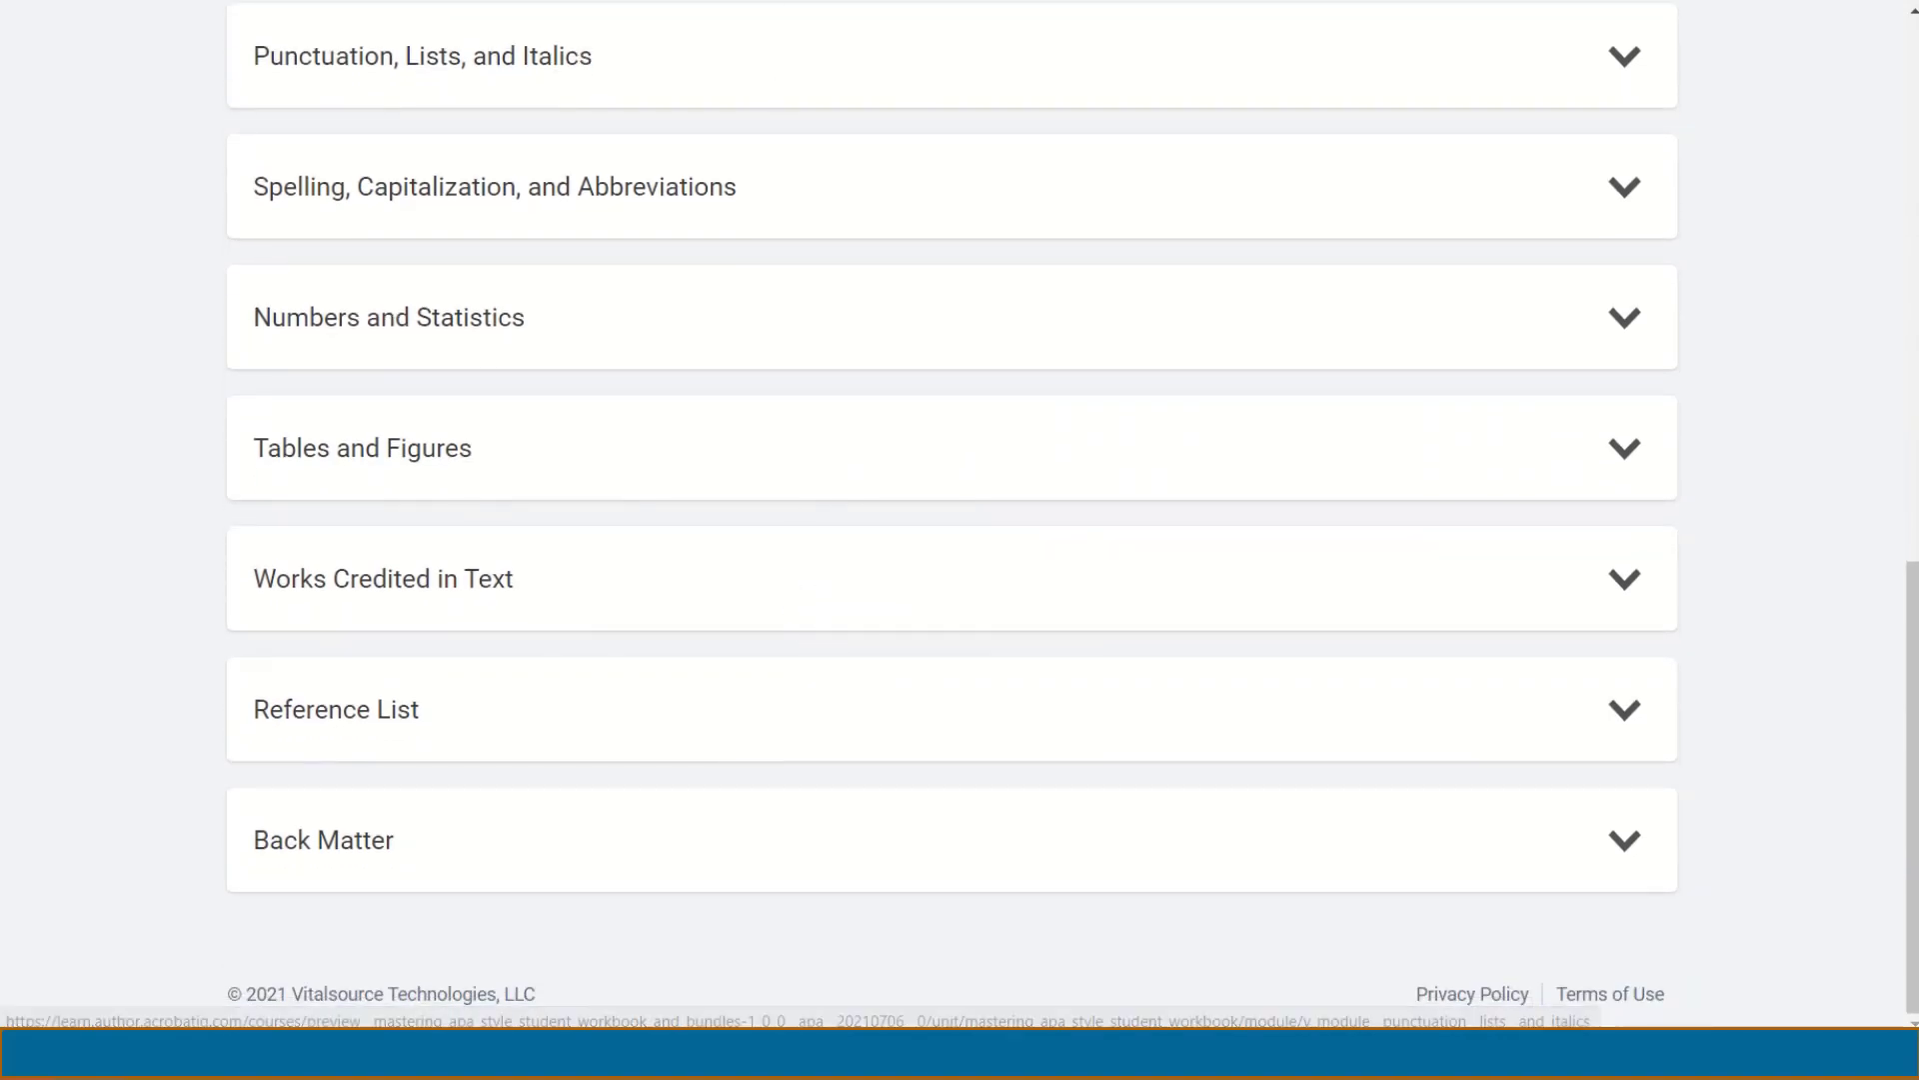
- From the bundle's home page, show the account options and dismiss them
mouse_move(810, 2)
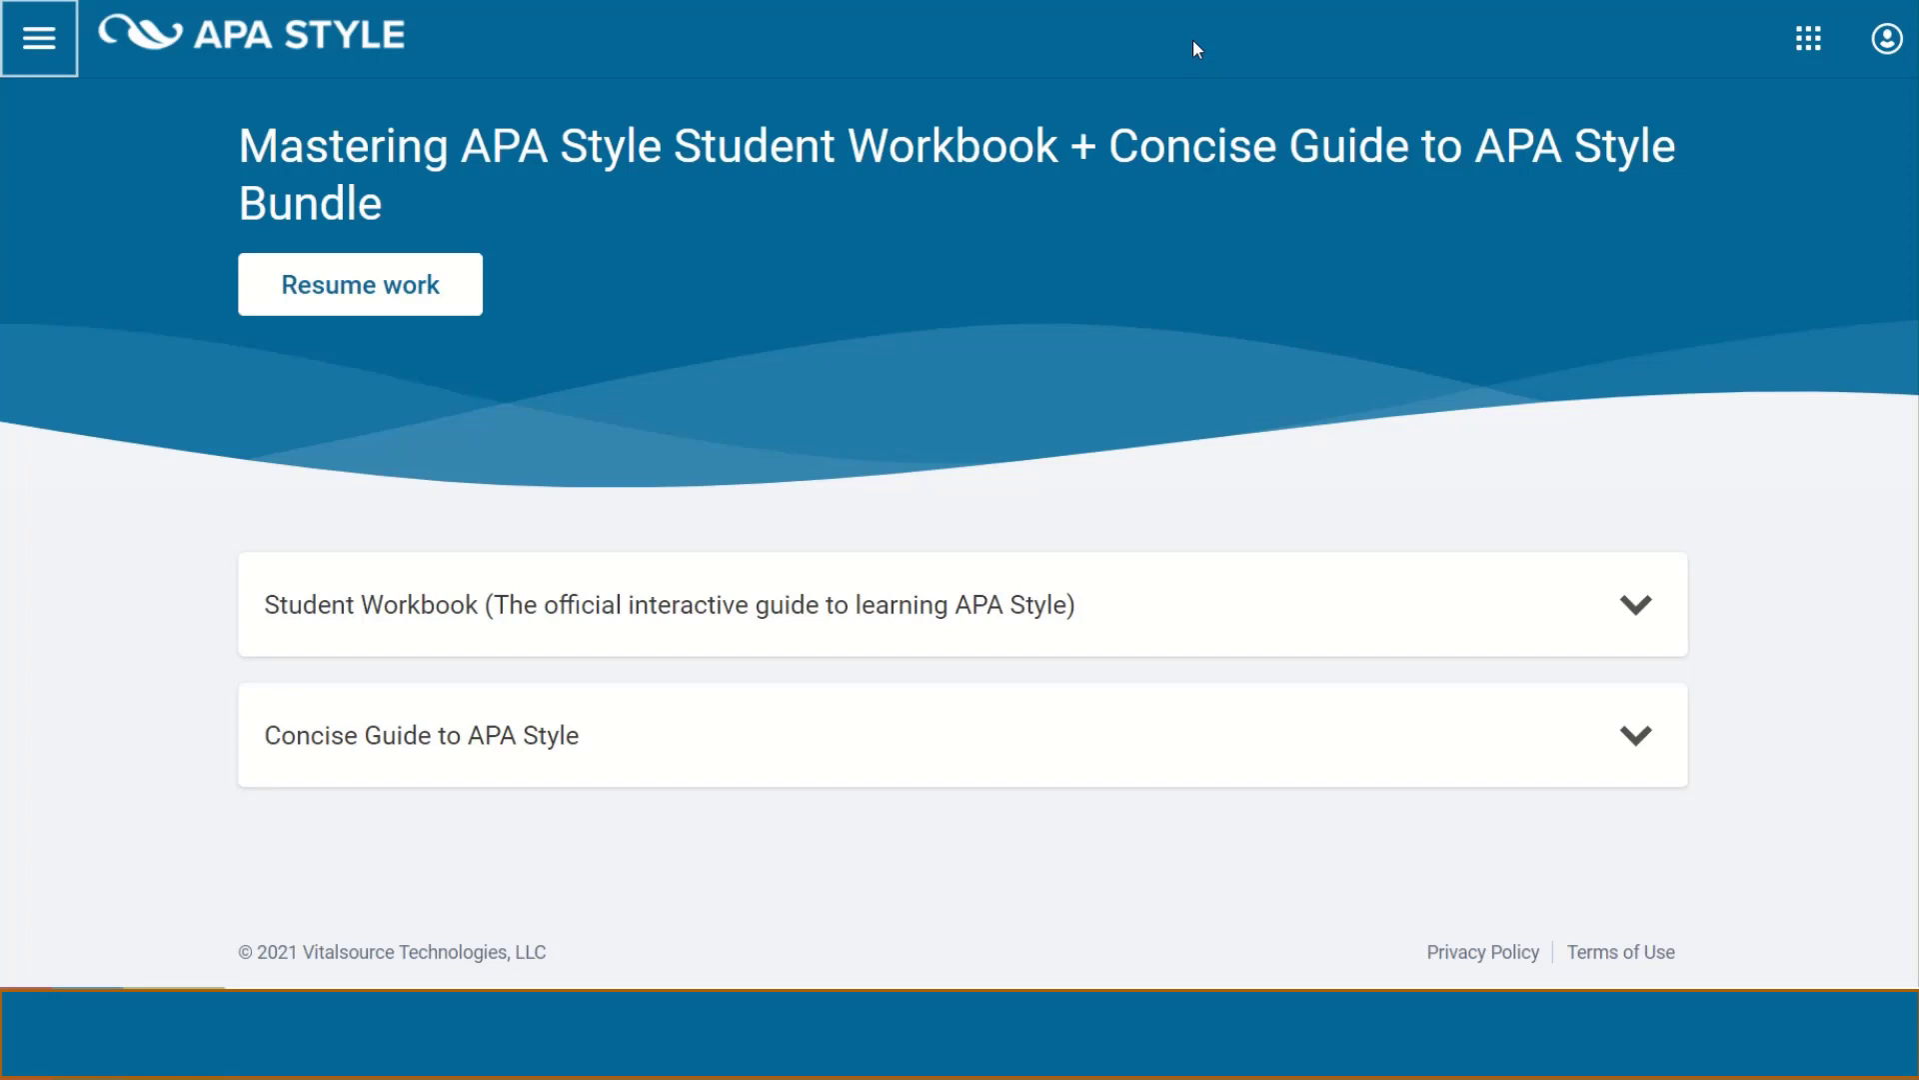
click(1888, 48)
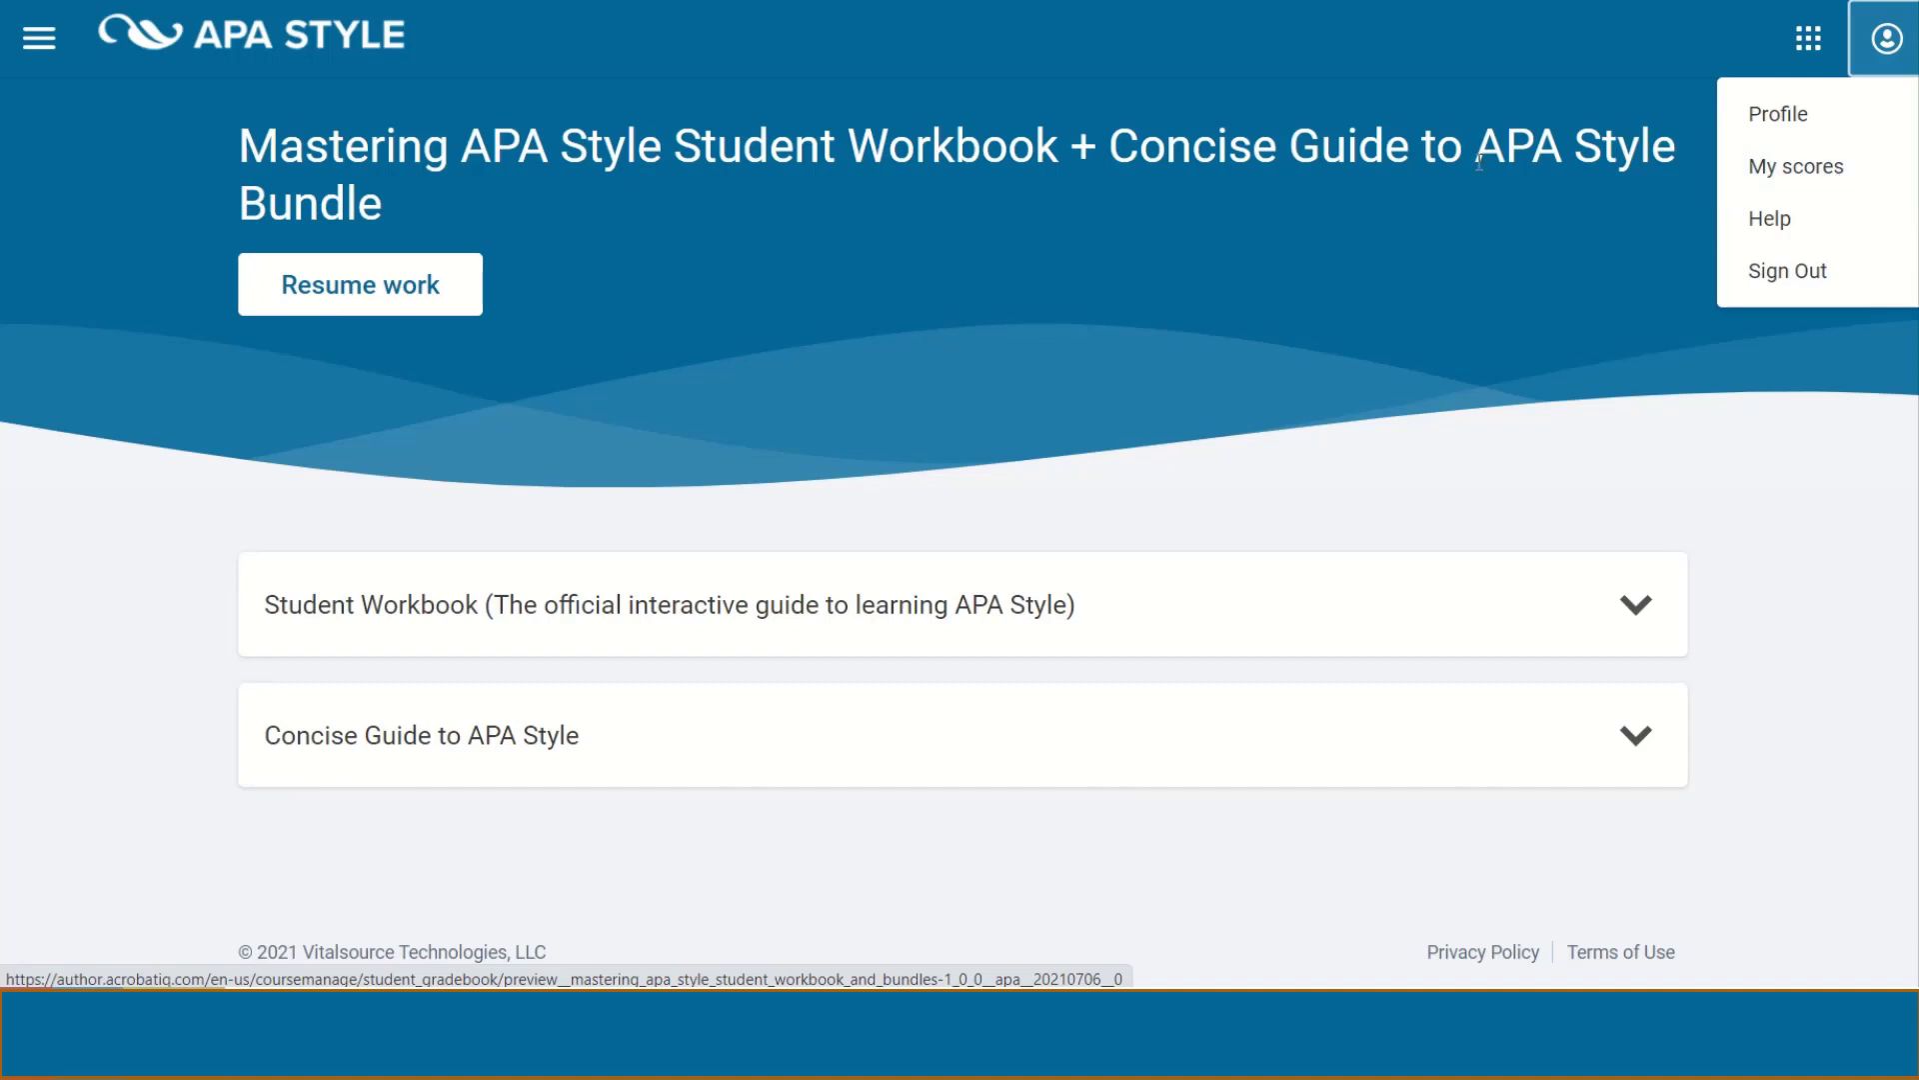
click(1144, 226)
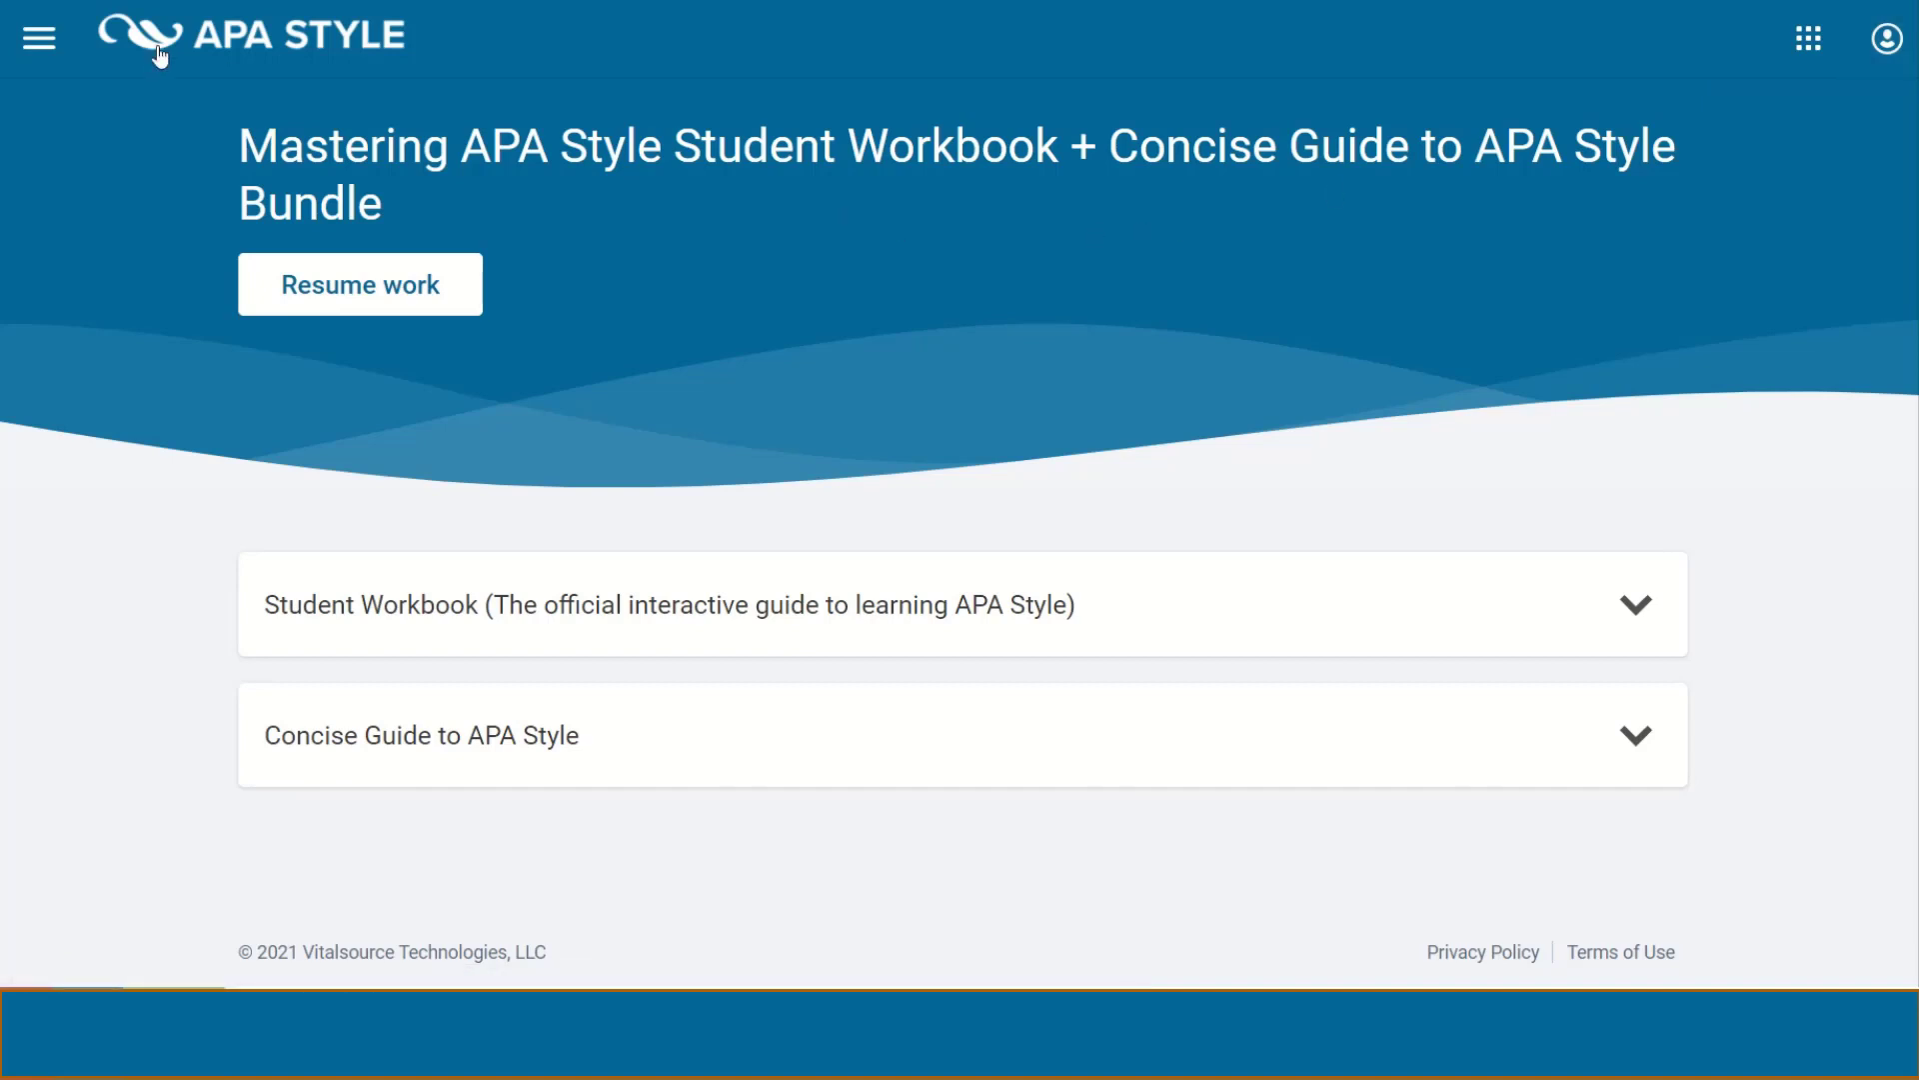
- Search the course contents for "sec" and clear the search
click(38, 40)
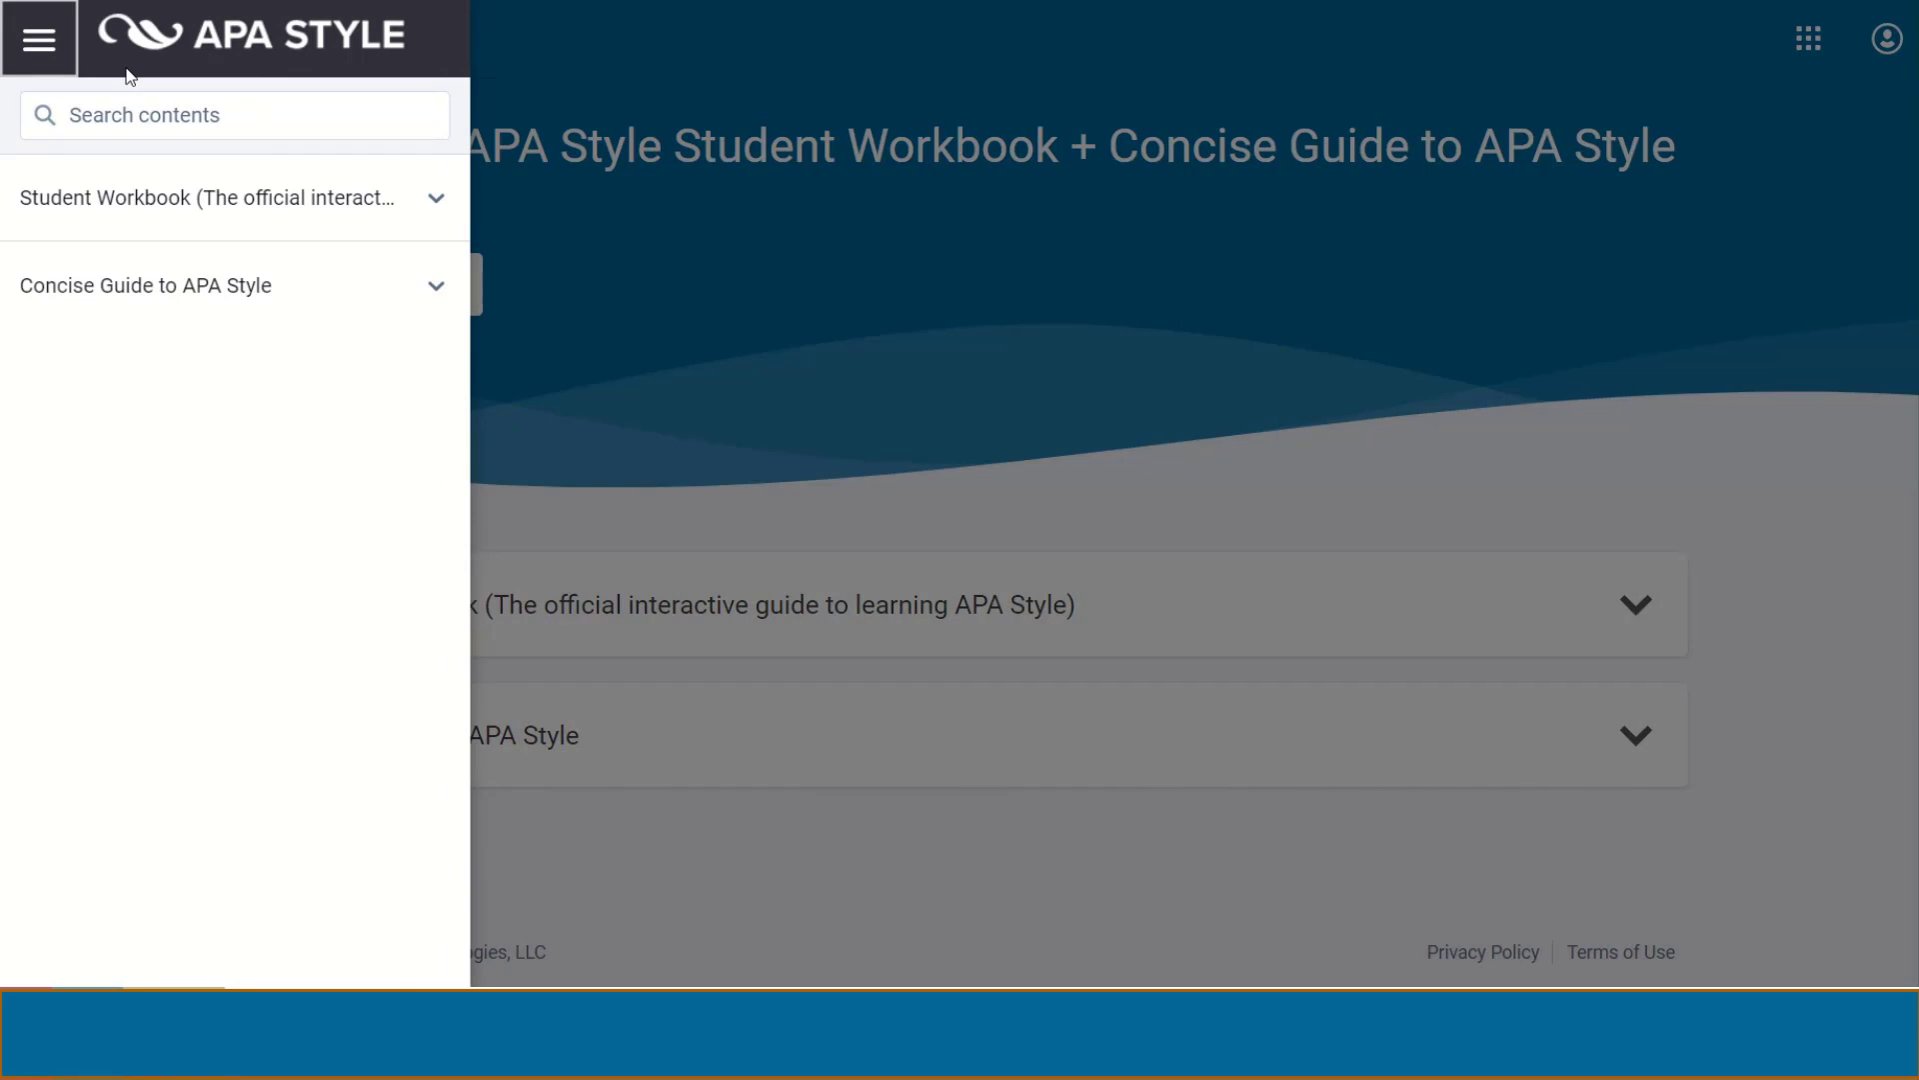
click(184, 117)
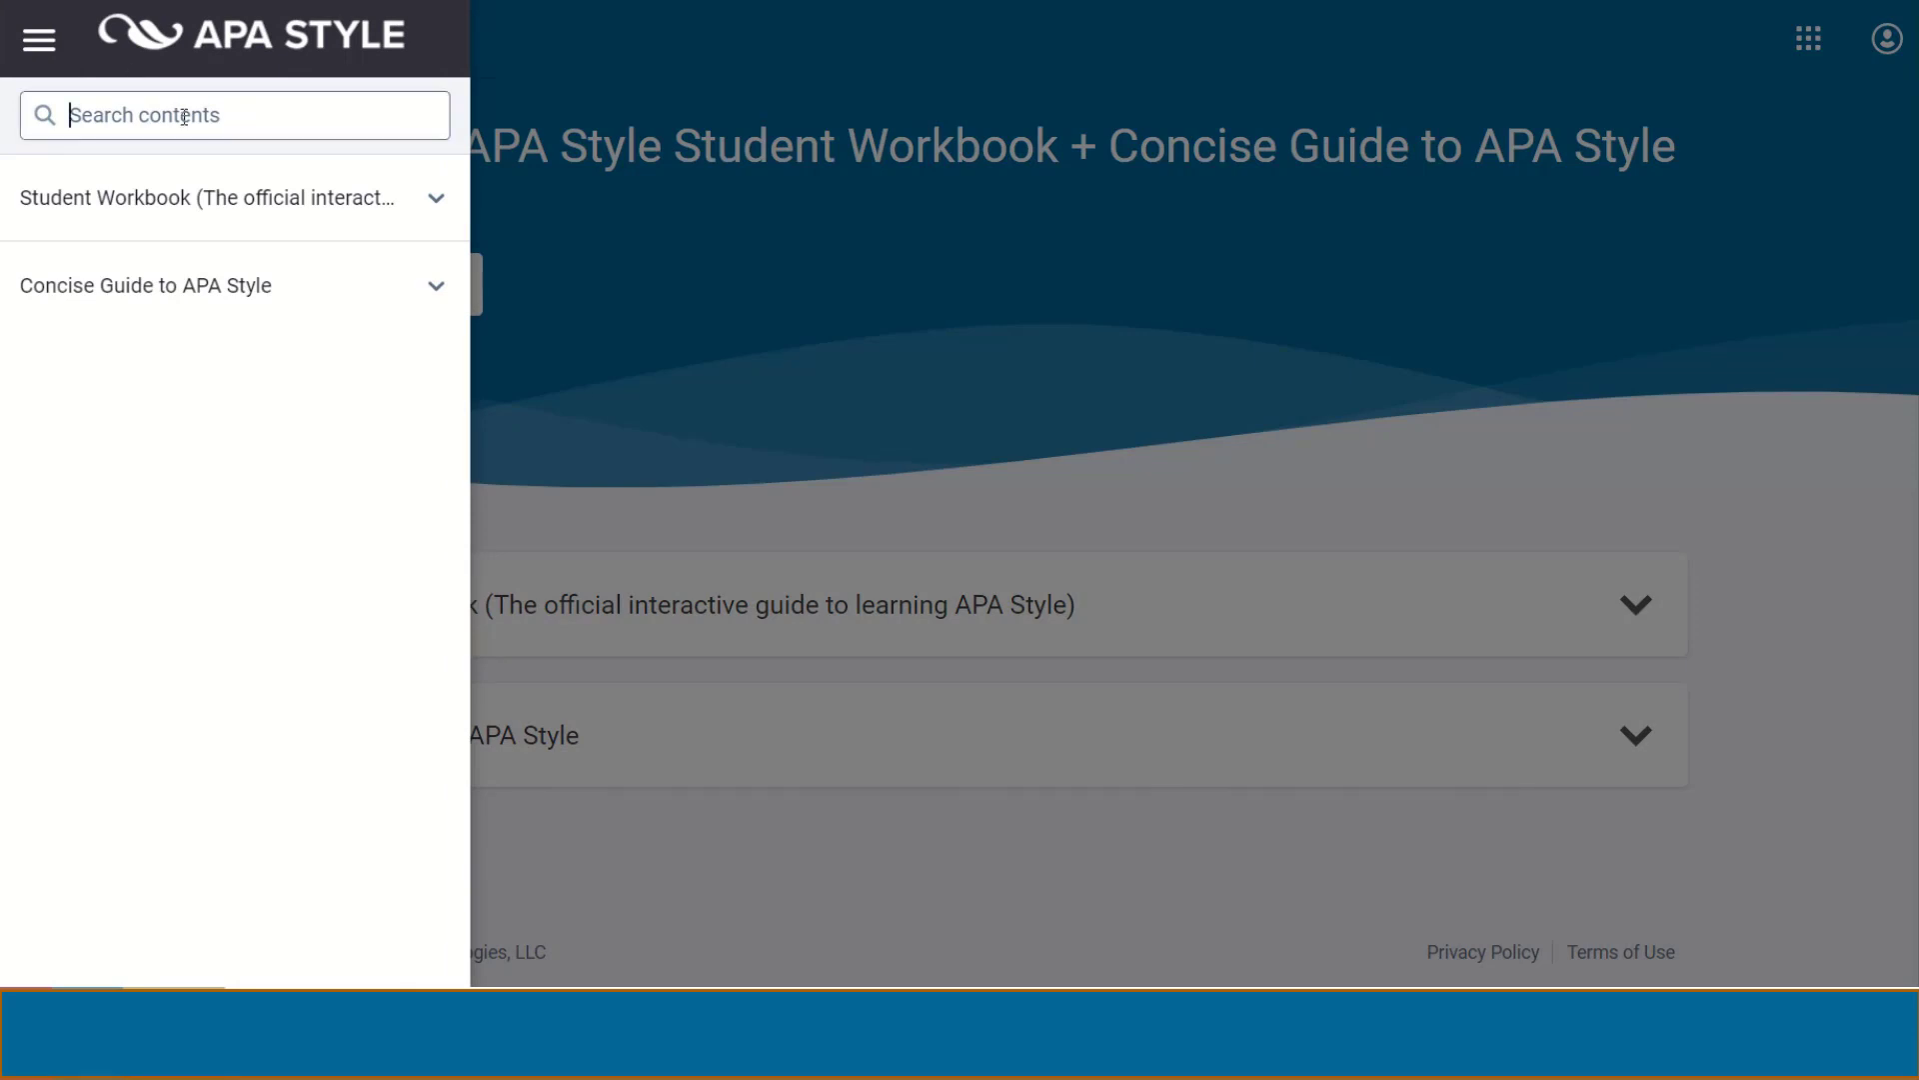
text(se)
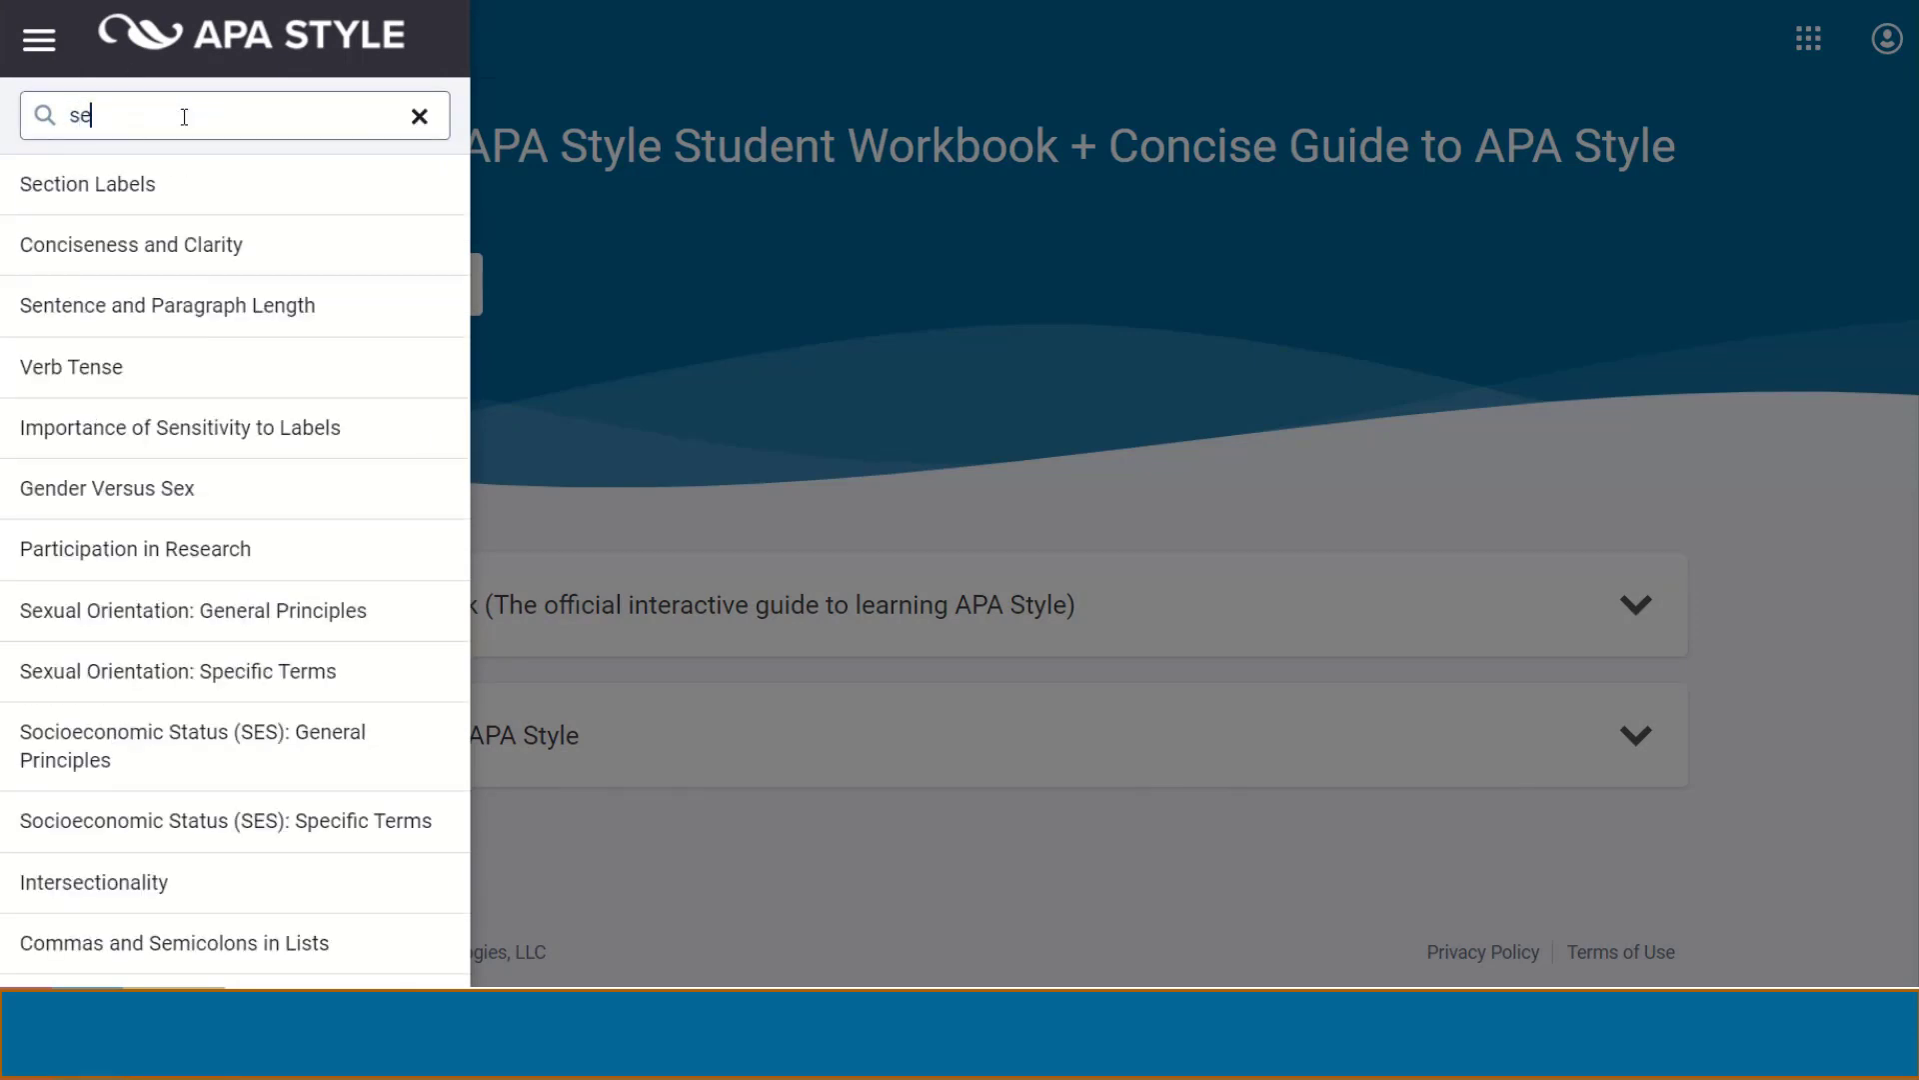
text(c)
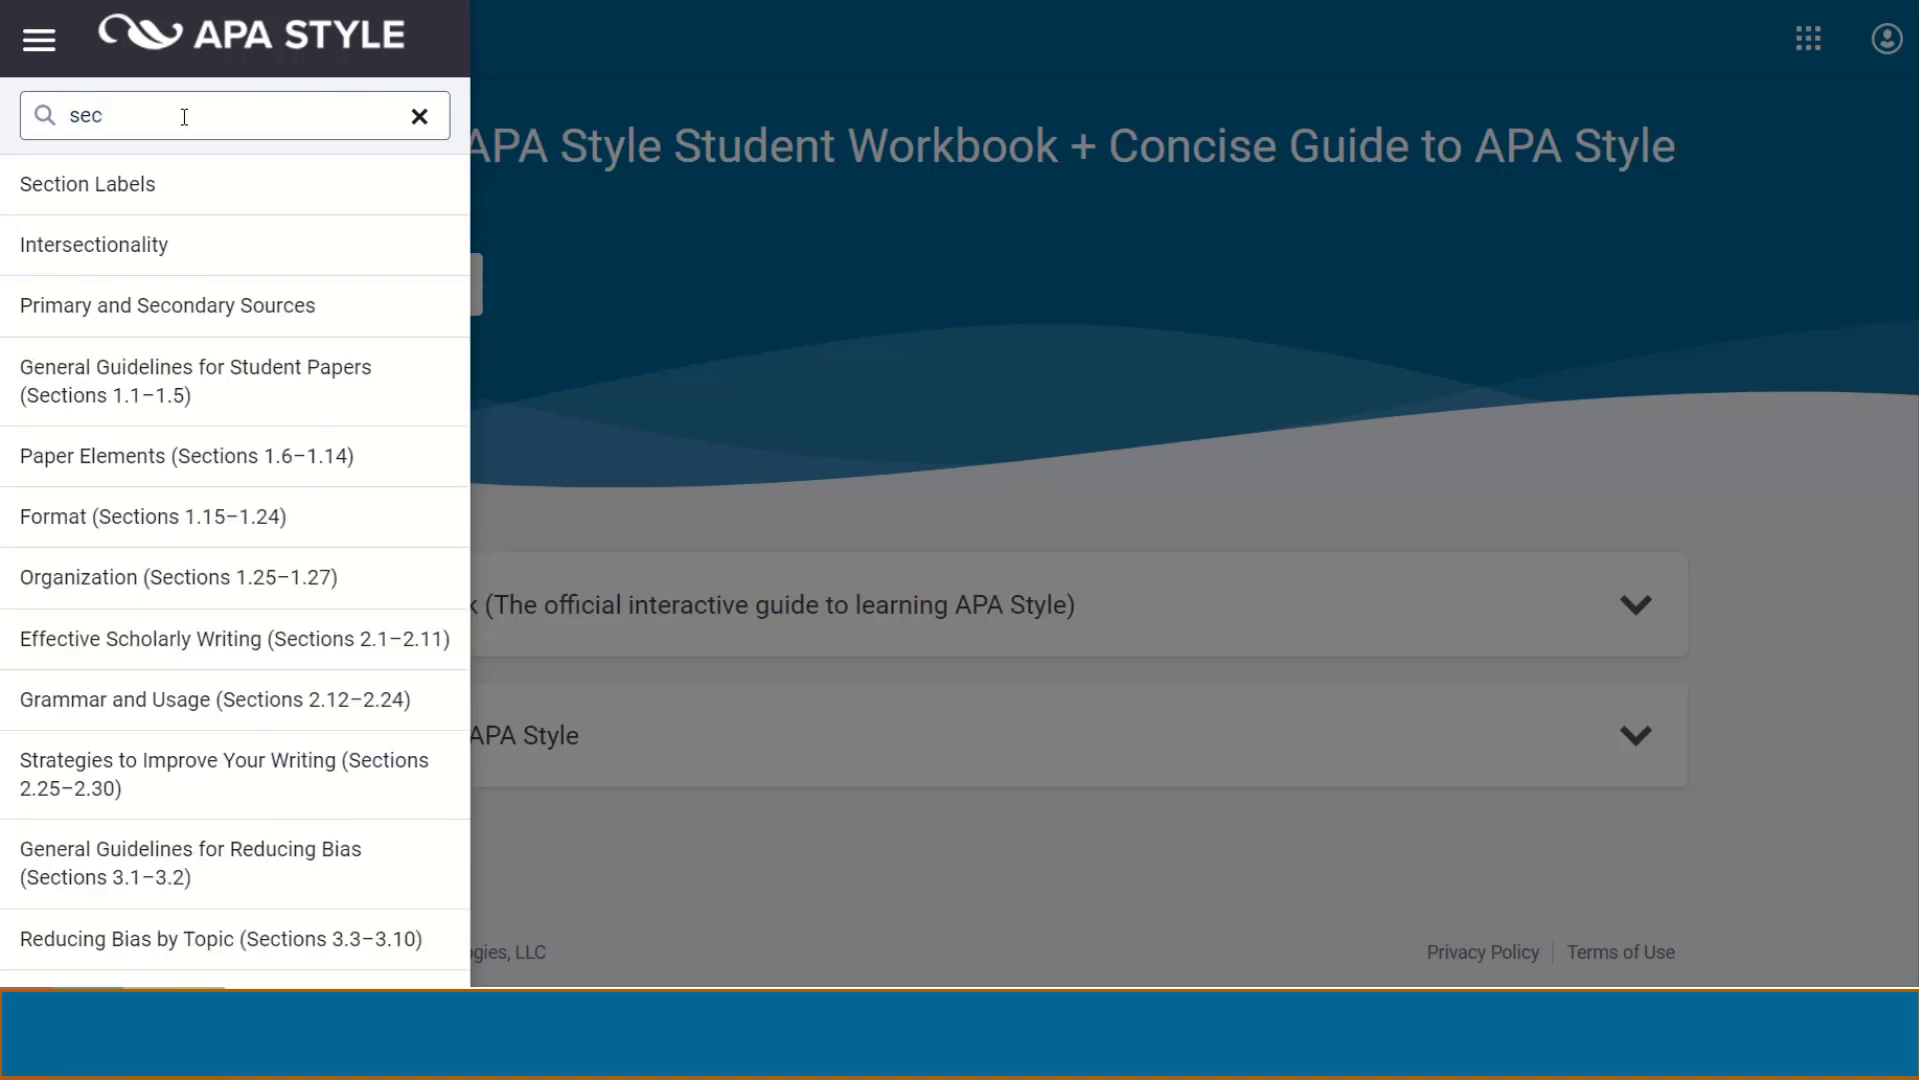
key(BackSpace)
key(BackSpace)
key(BackSpace)
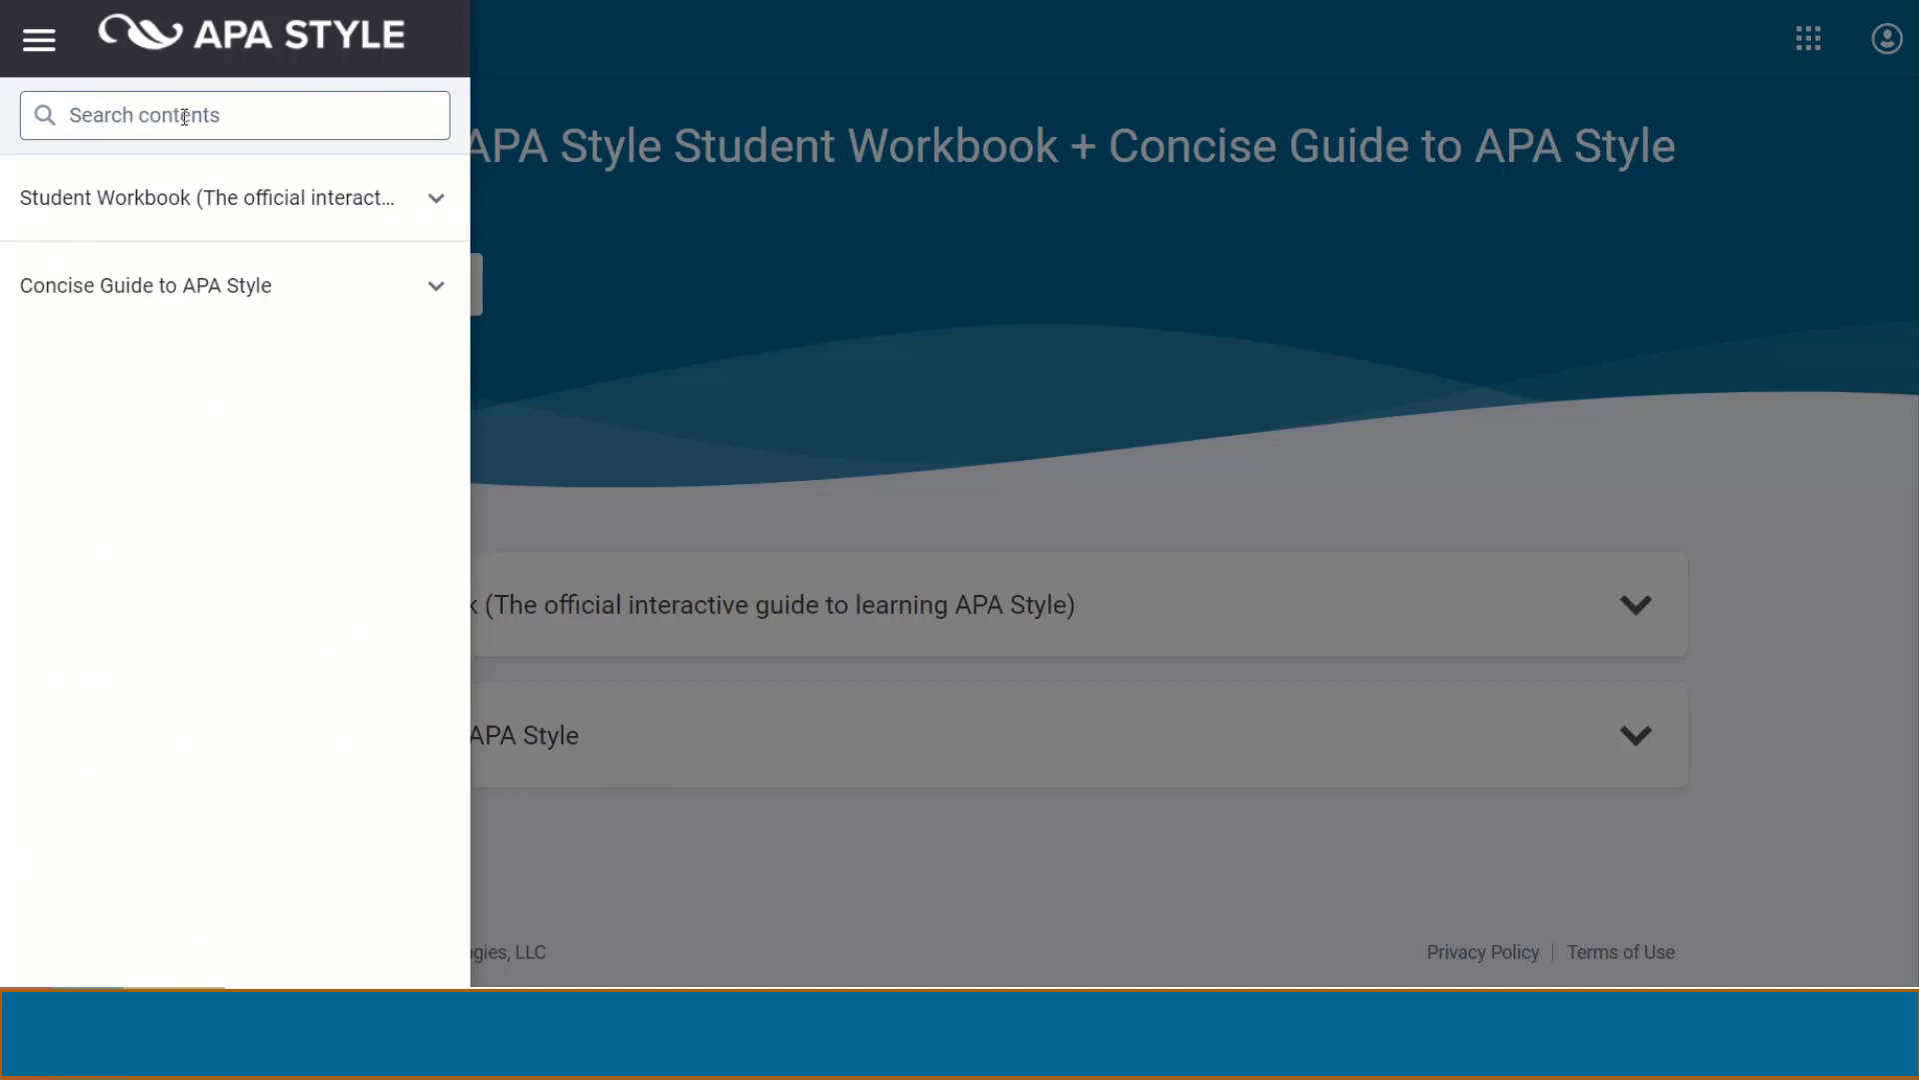
- Browse the Student Workbook's Getting Started and Student Paper Types, Elements, and Format modules in the table of contents, and close it
click(436, 199)
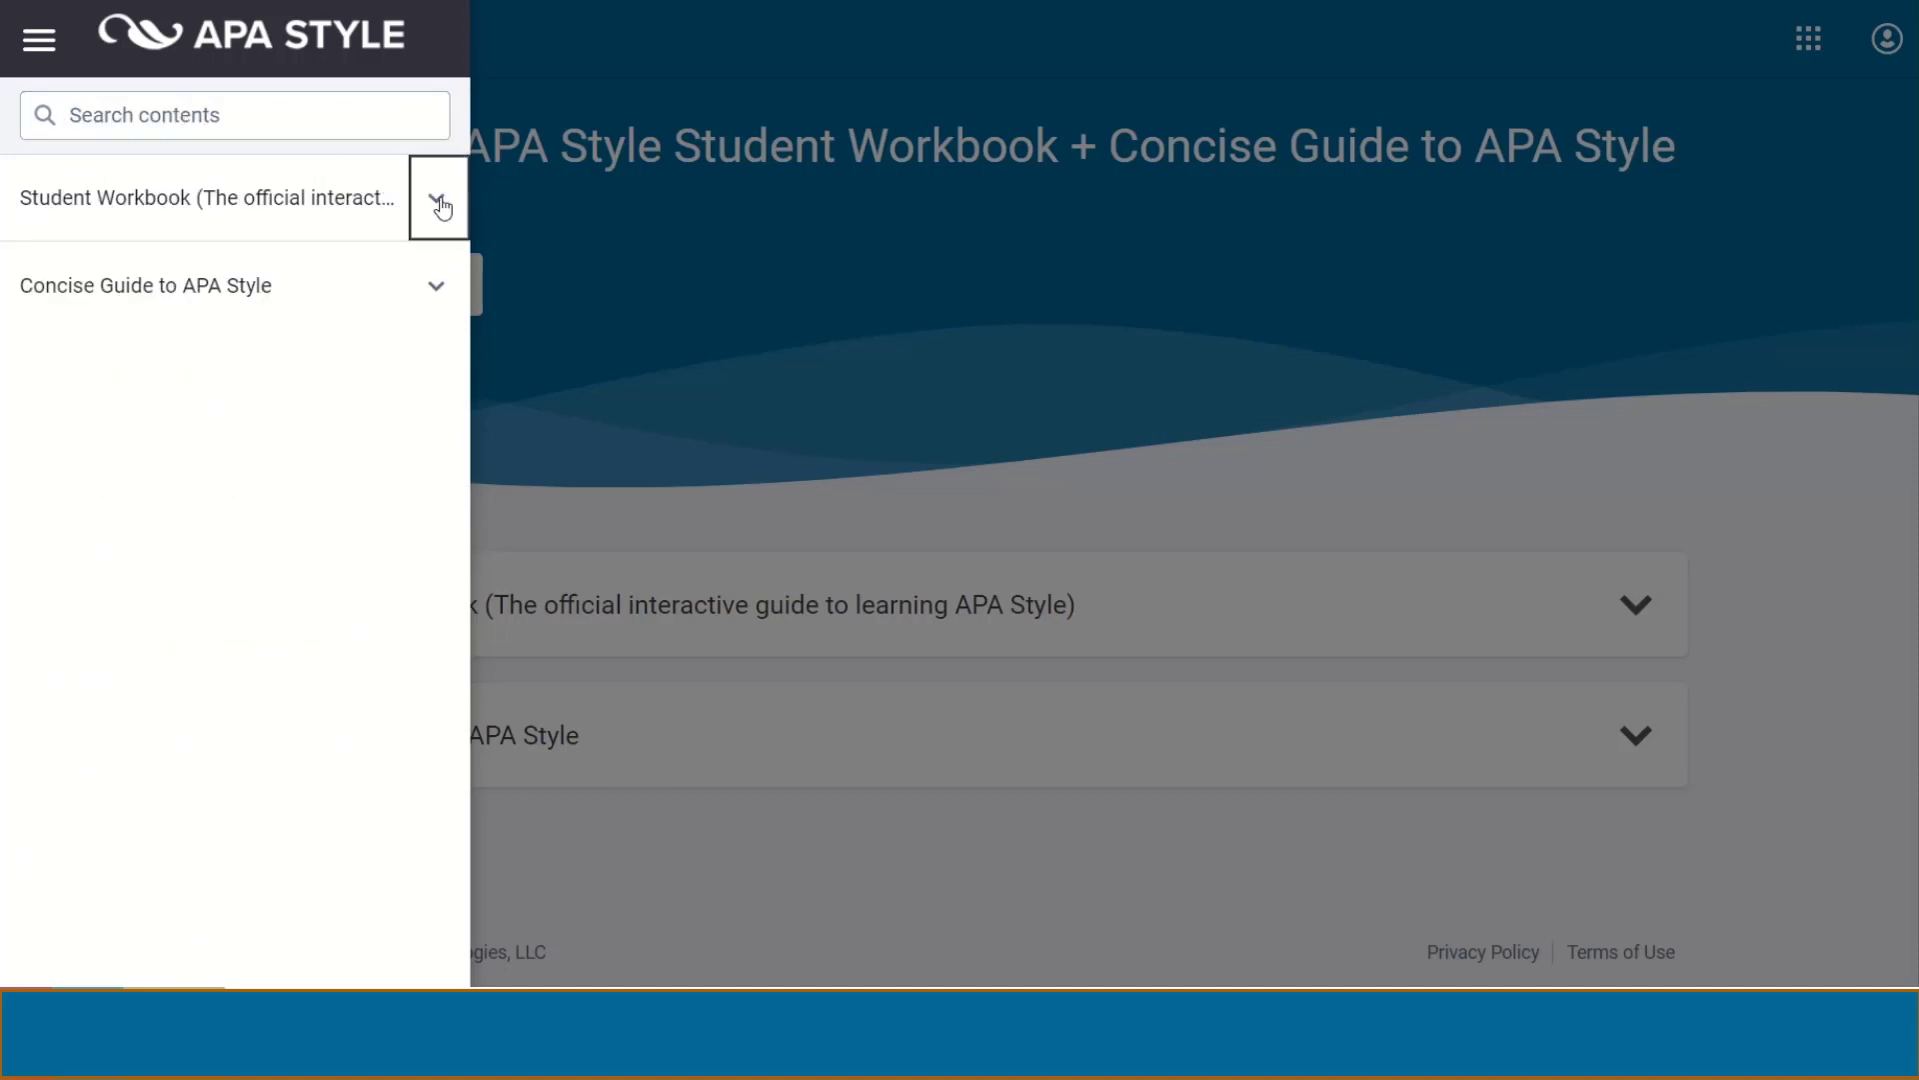
click(435, 332)
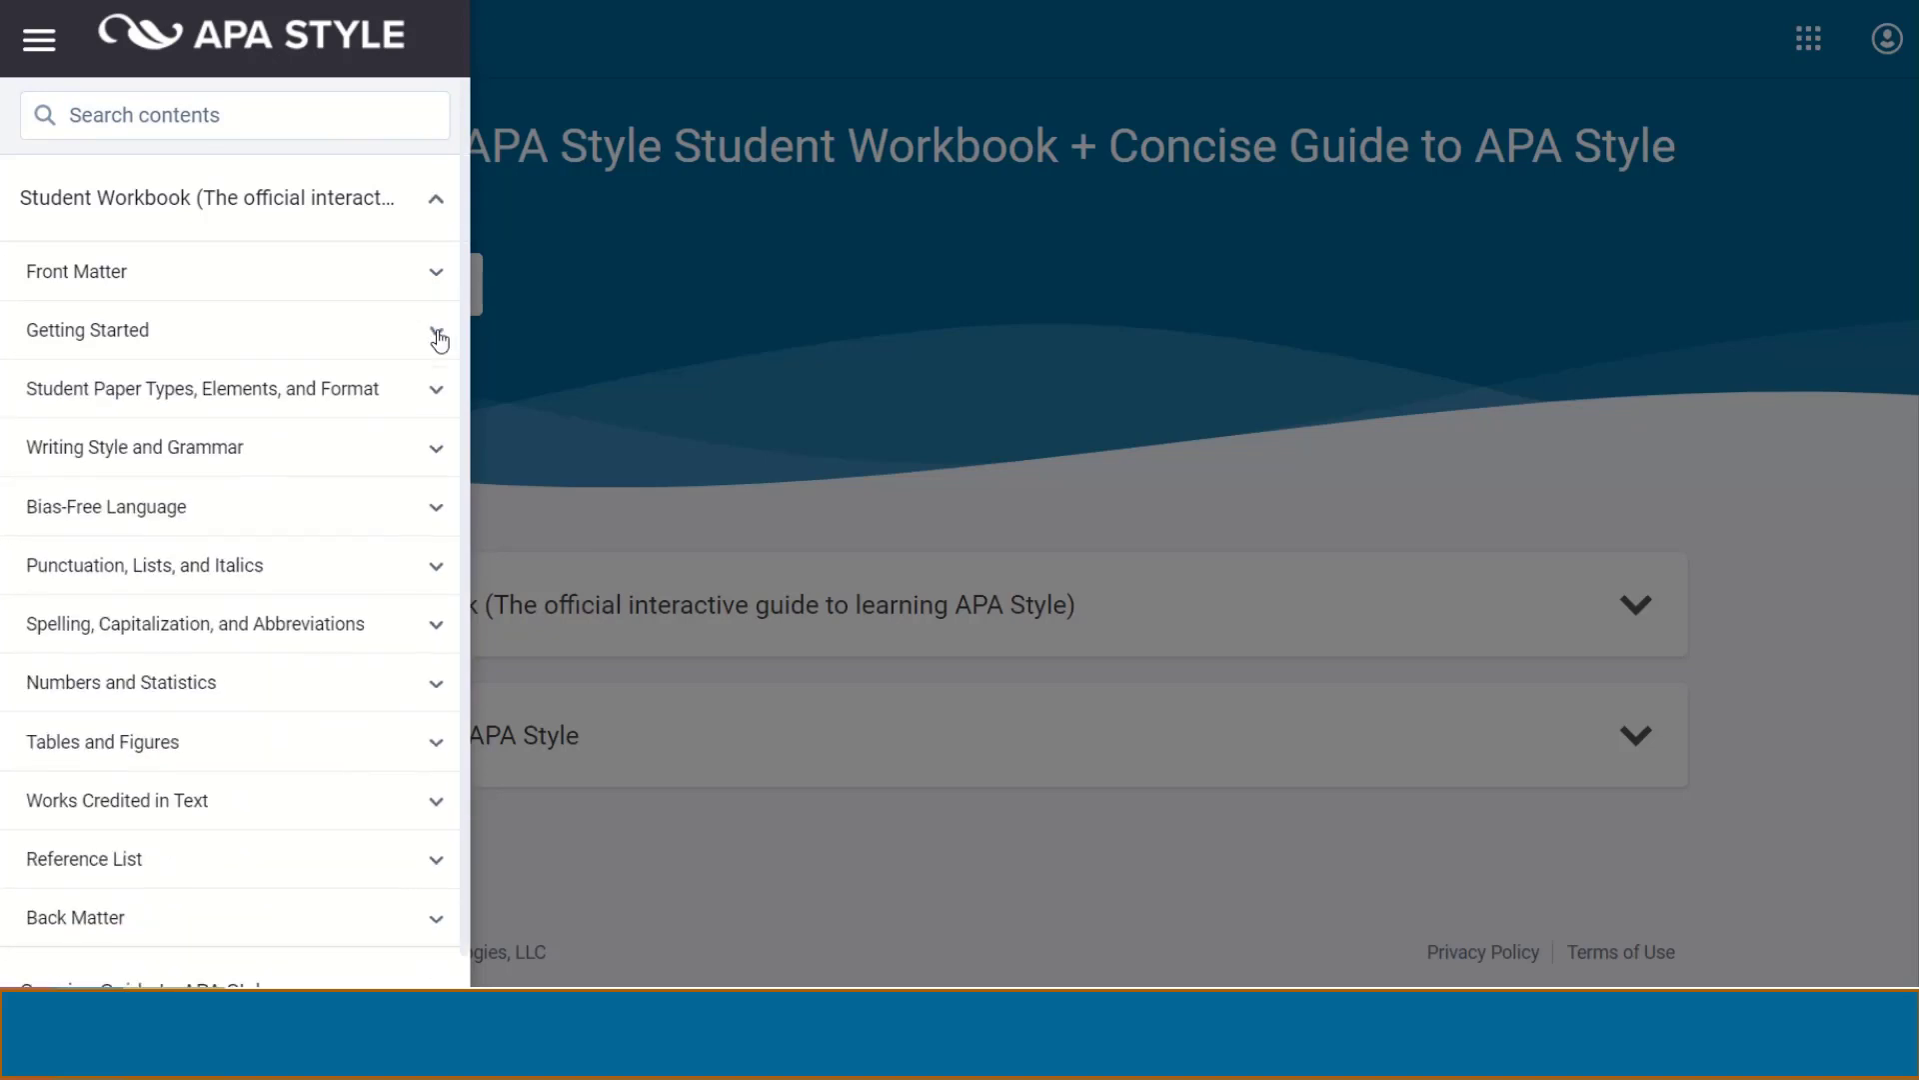
click(435, 395)
click(435, 398)
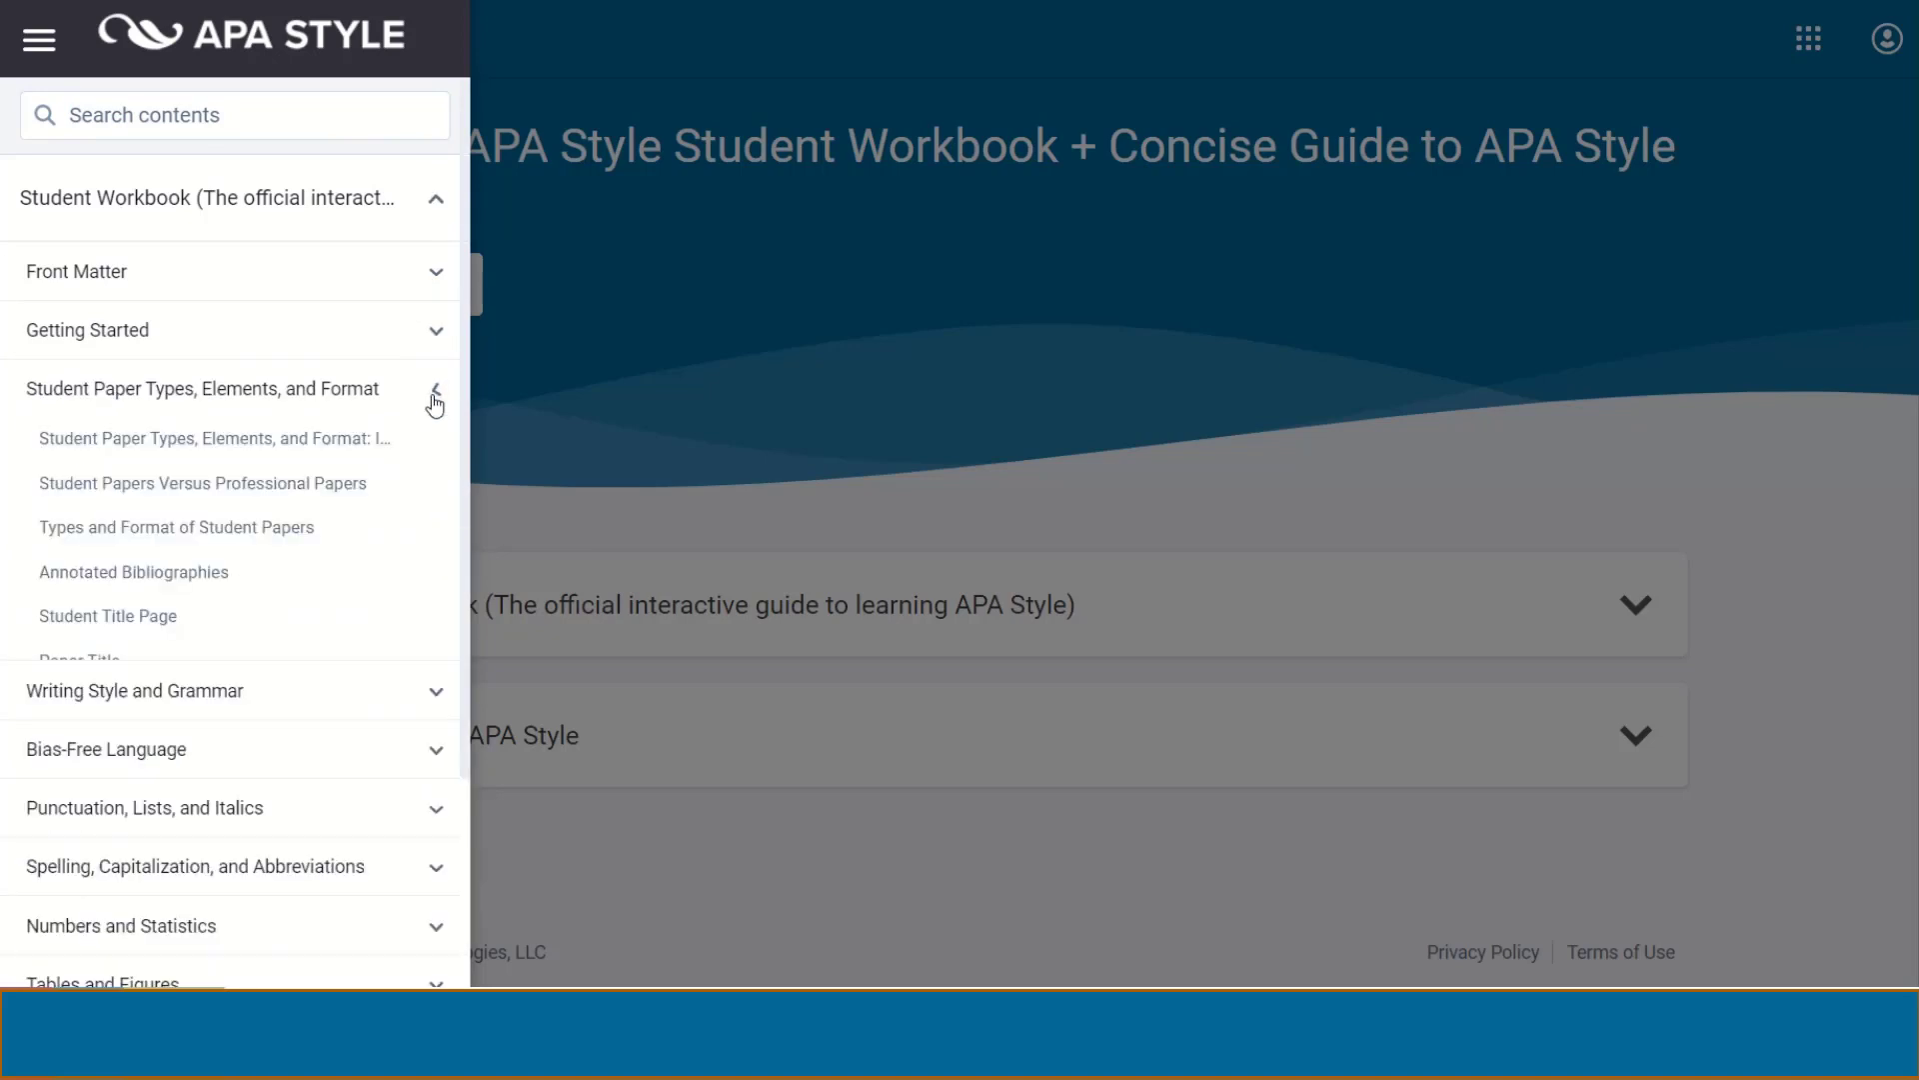
click(754, 534)
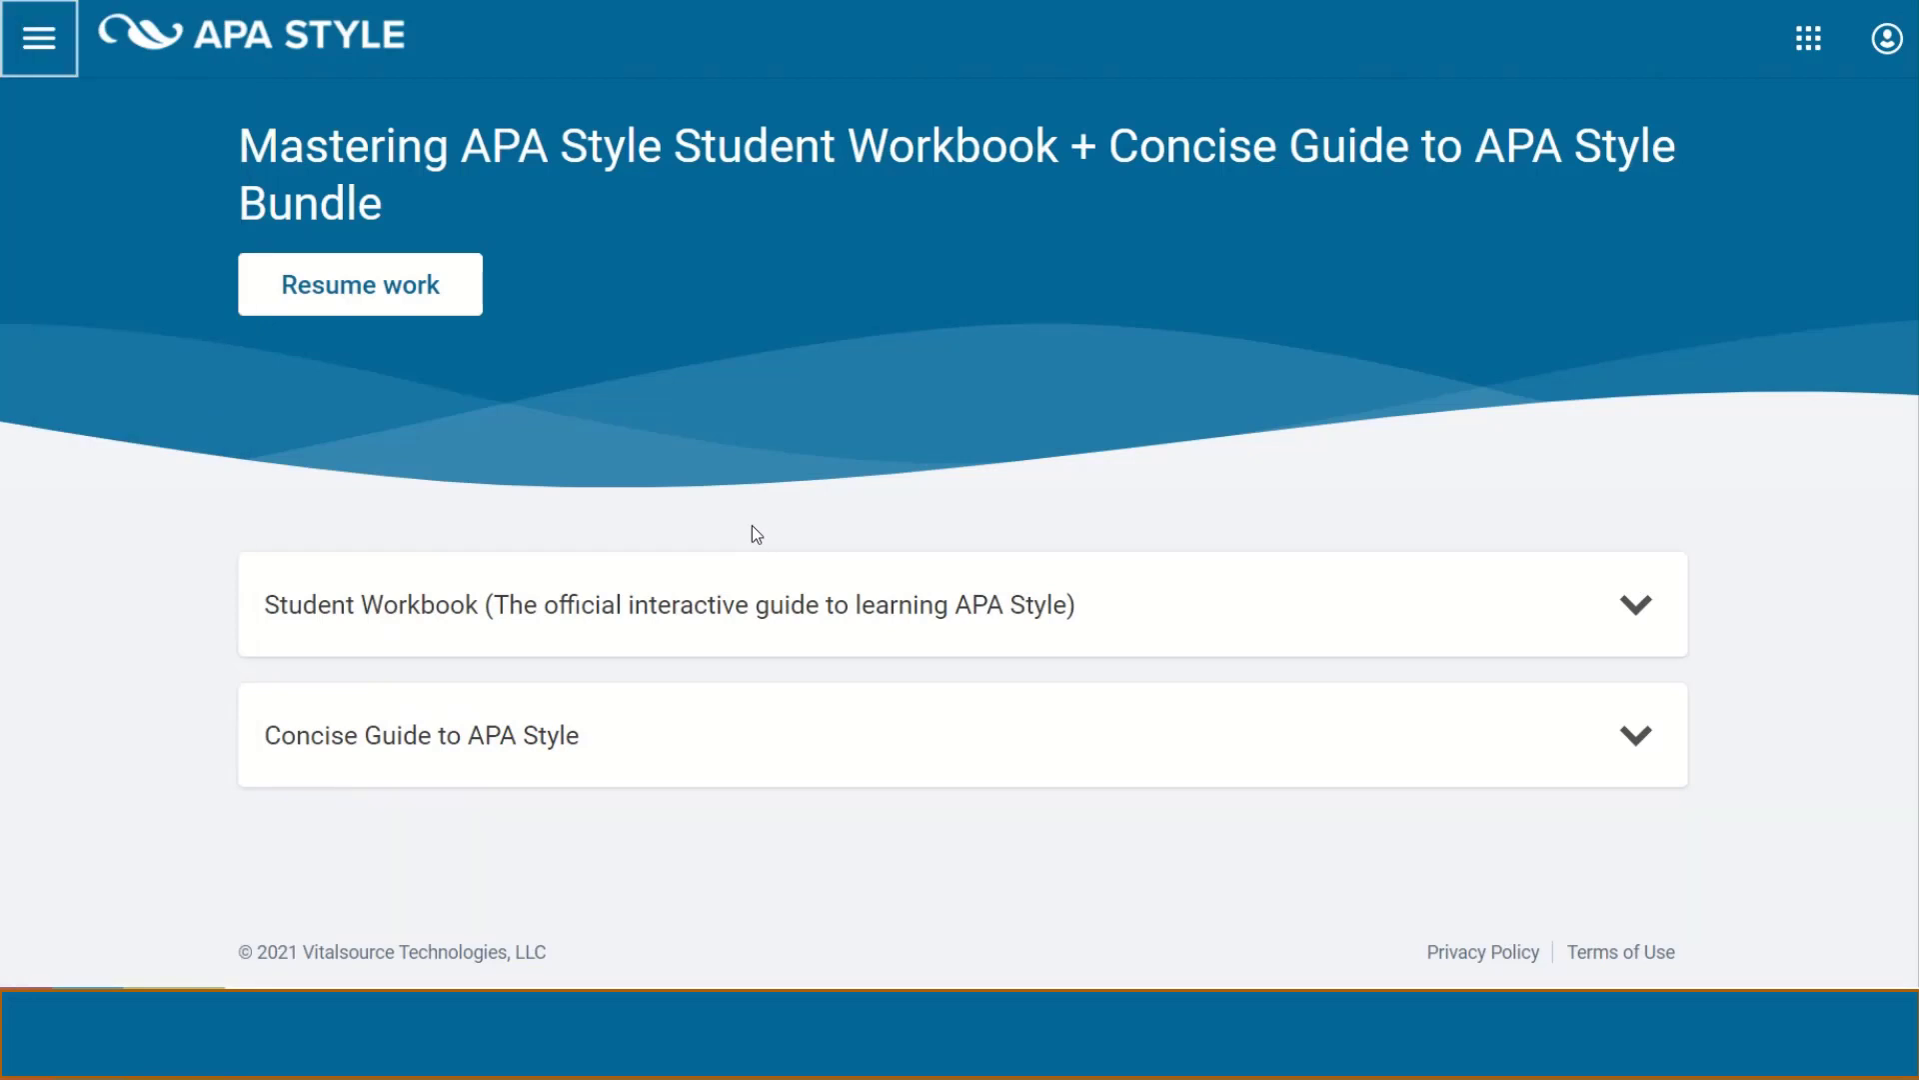
- Open the About the Workbook page in the Student Workbook's Getting Started module and read it through
click(512, 630)
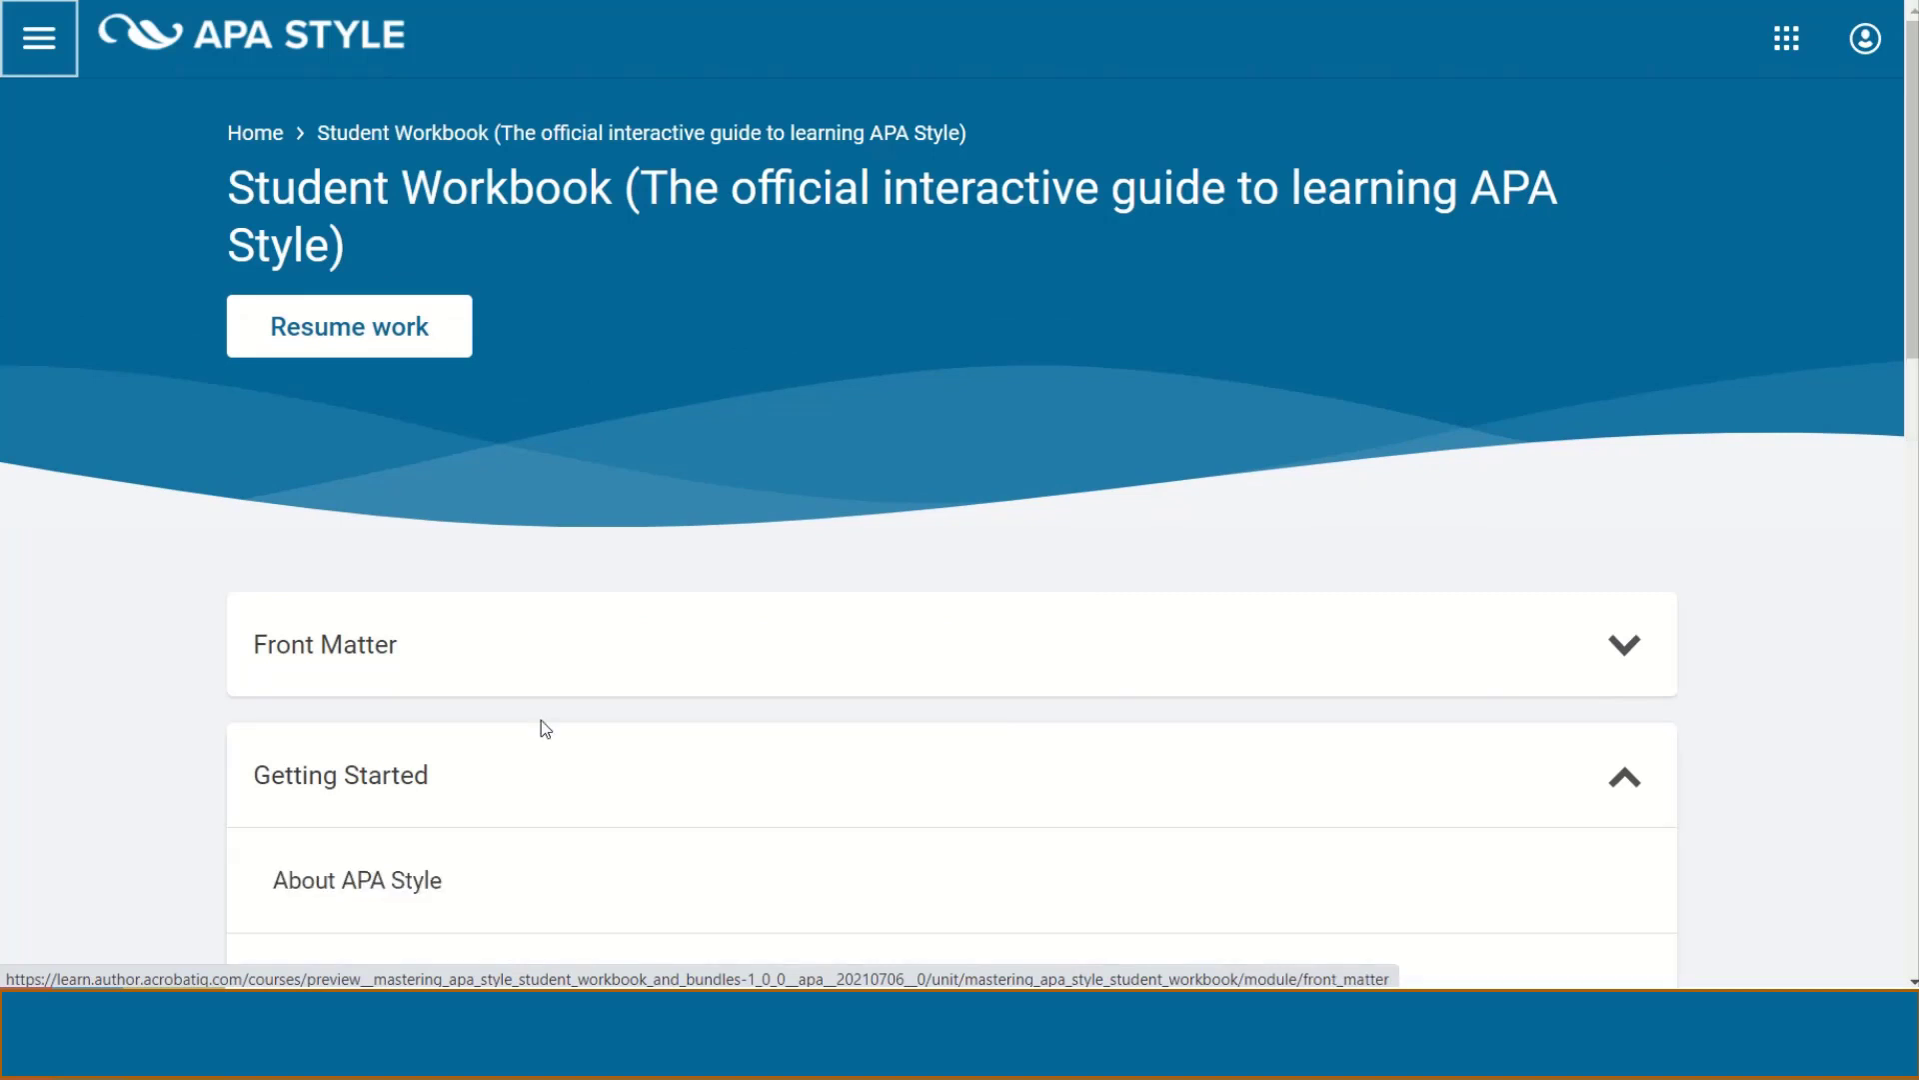
click(570, 780)
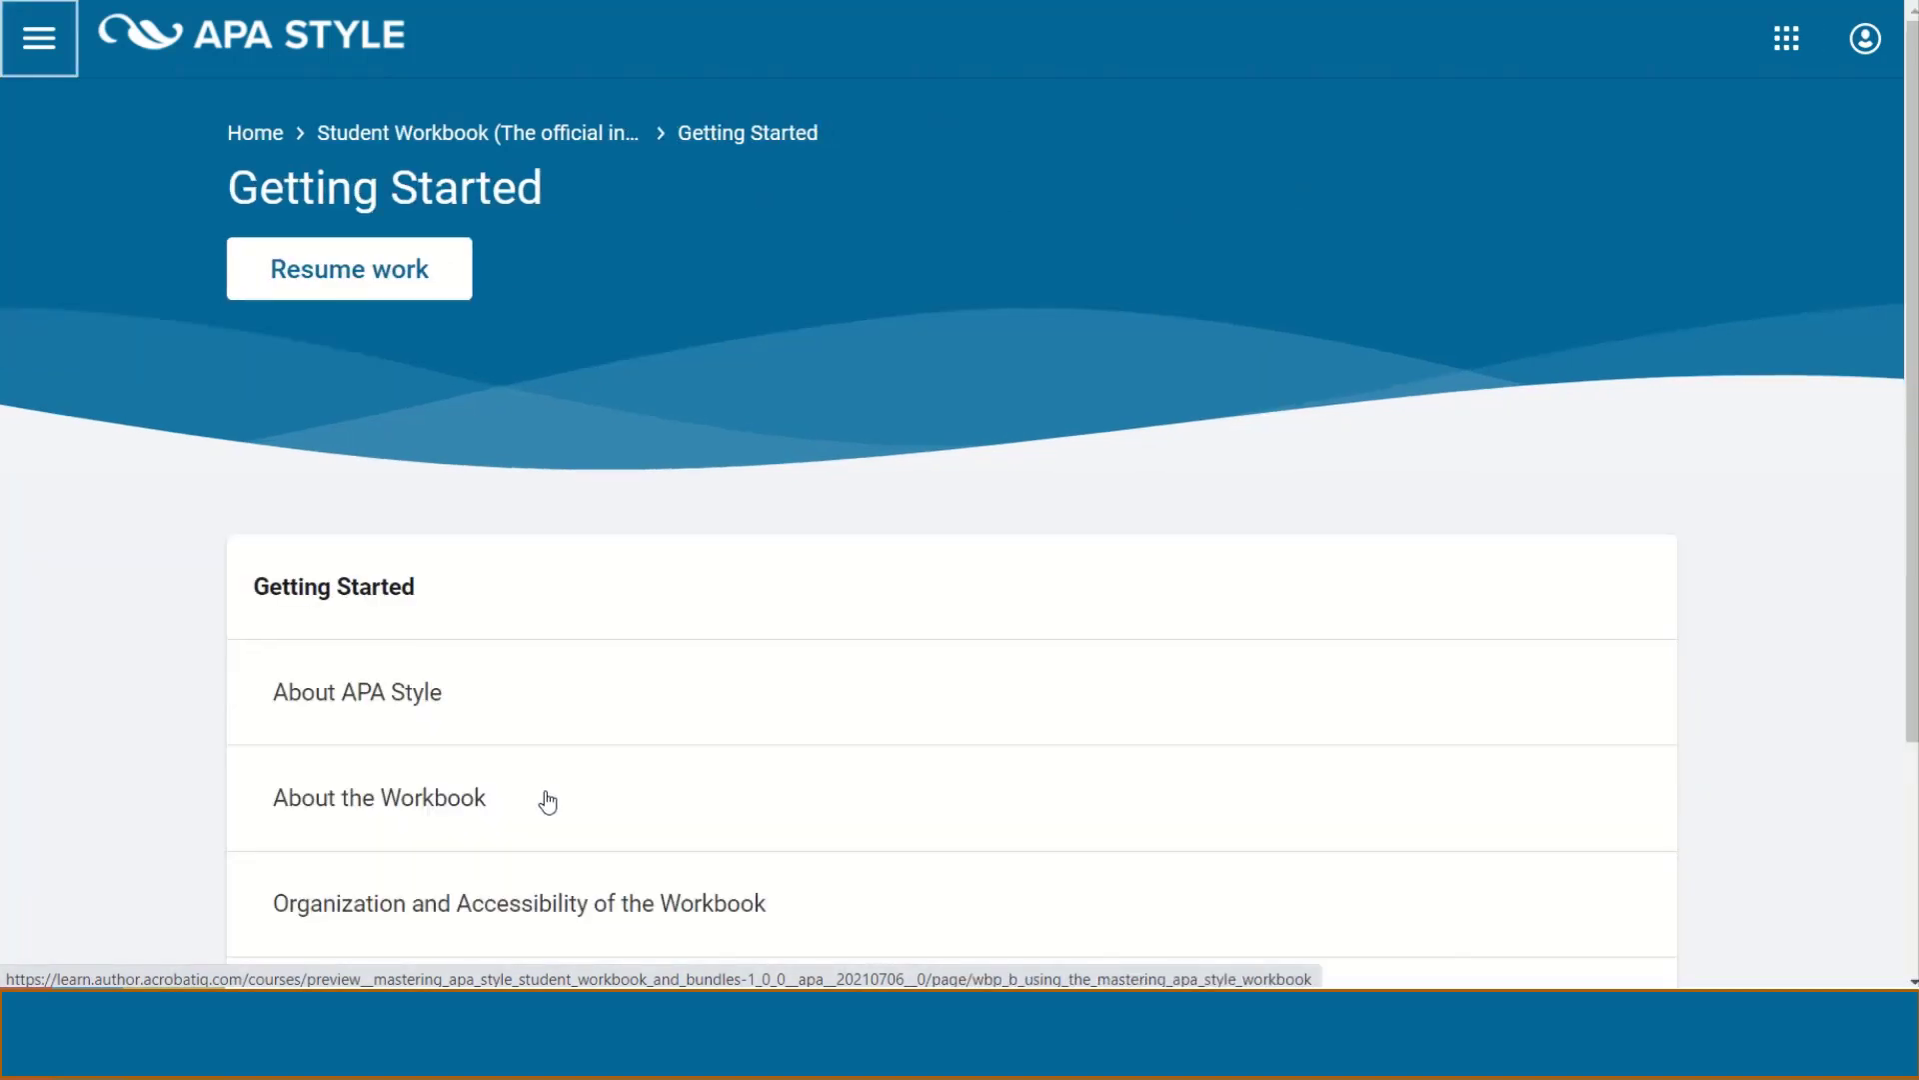
click(547, 799)
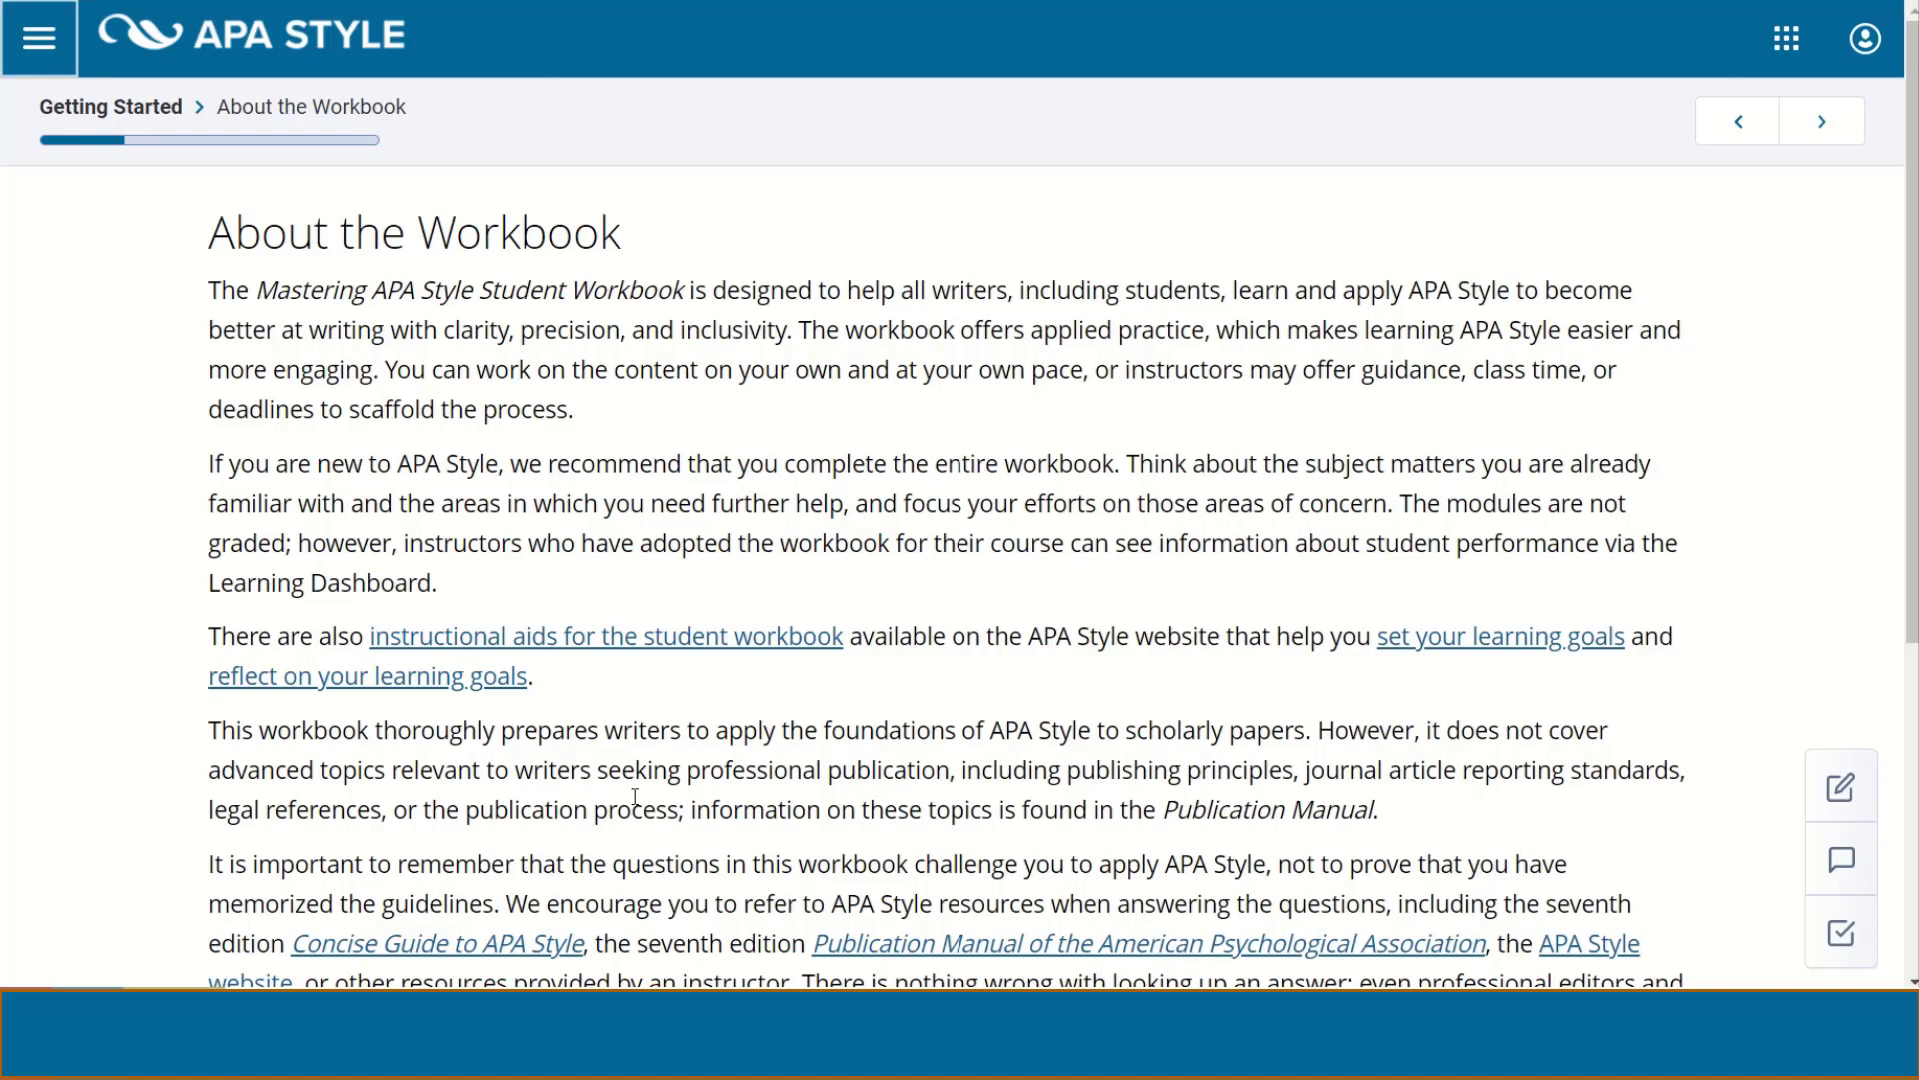
scroll(635, 796, down, 3)
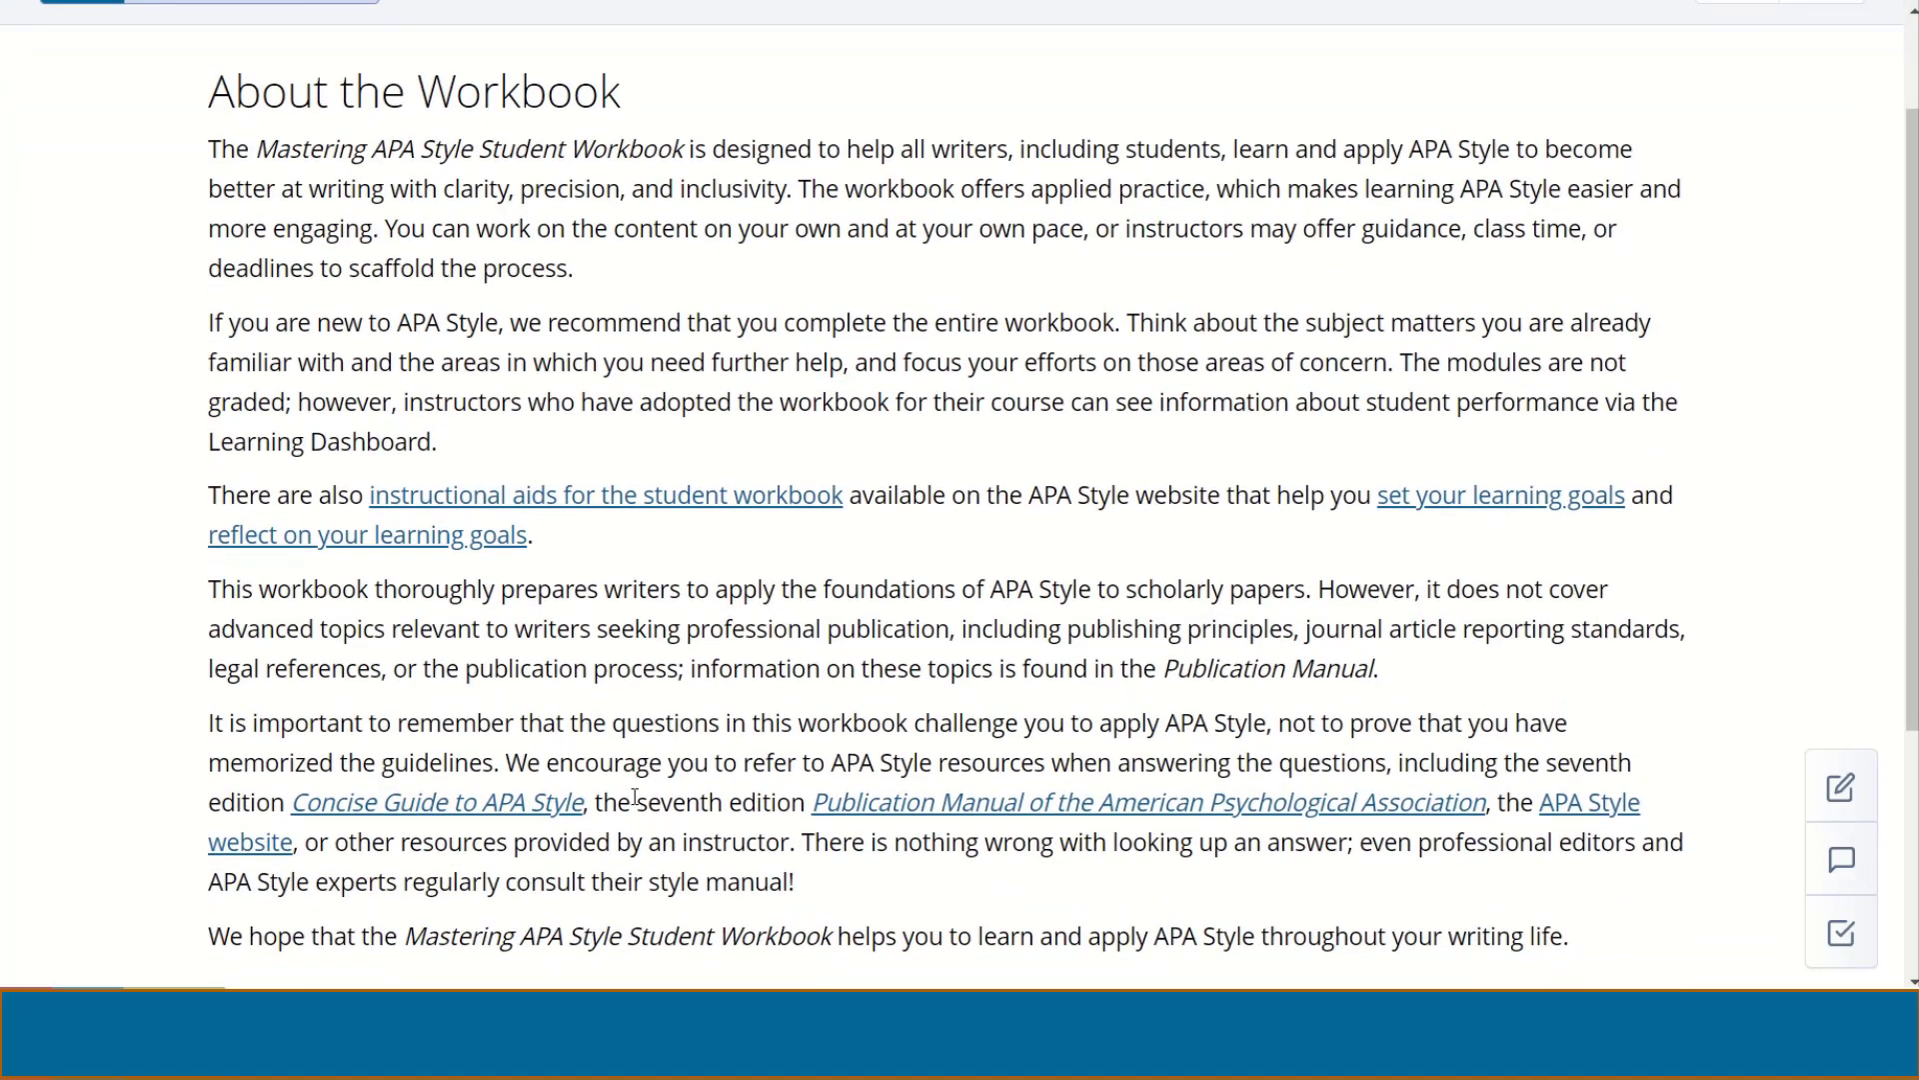
scroll(634, 797, down, 2)
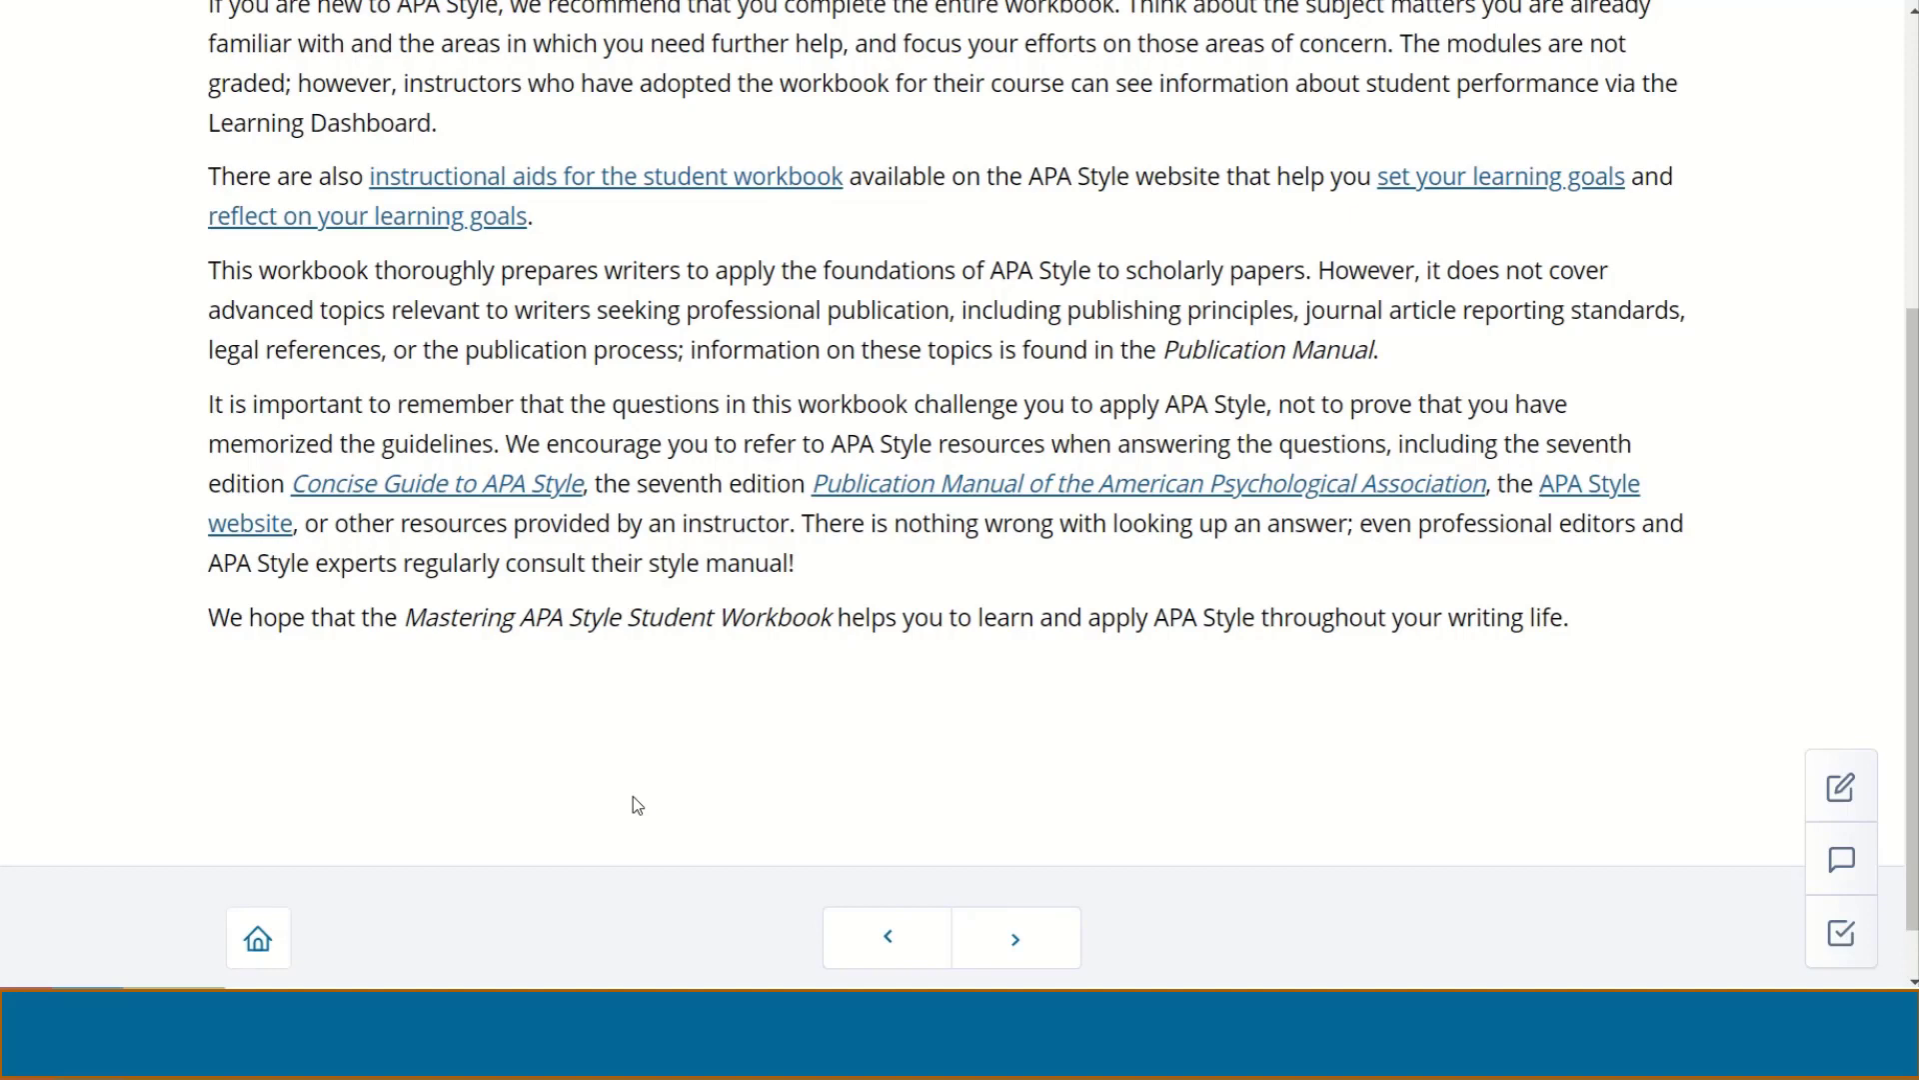
scroll(634, 797, down, 1)
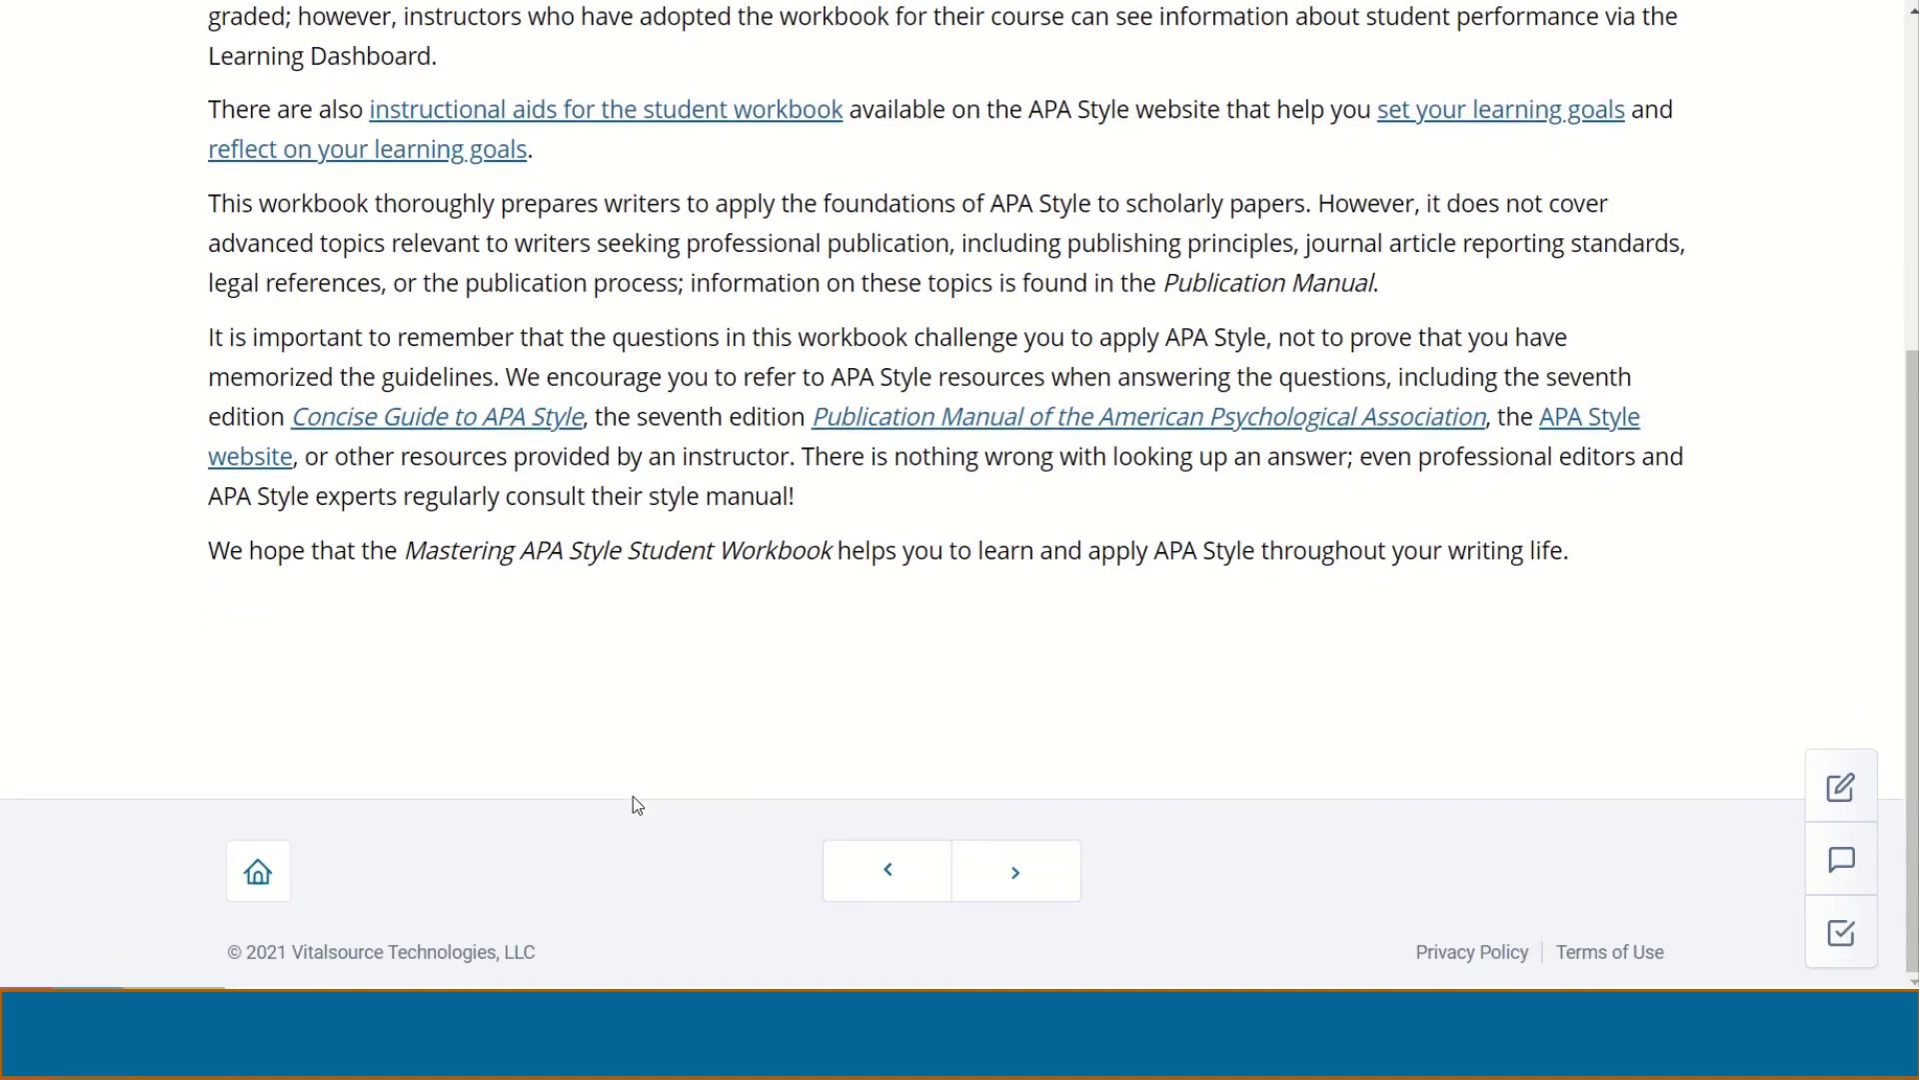
scroll(633, 798, up, 5)
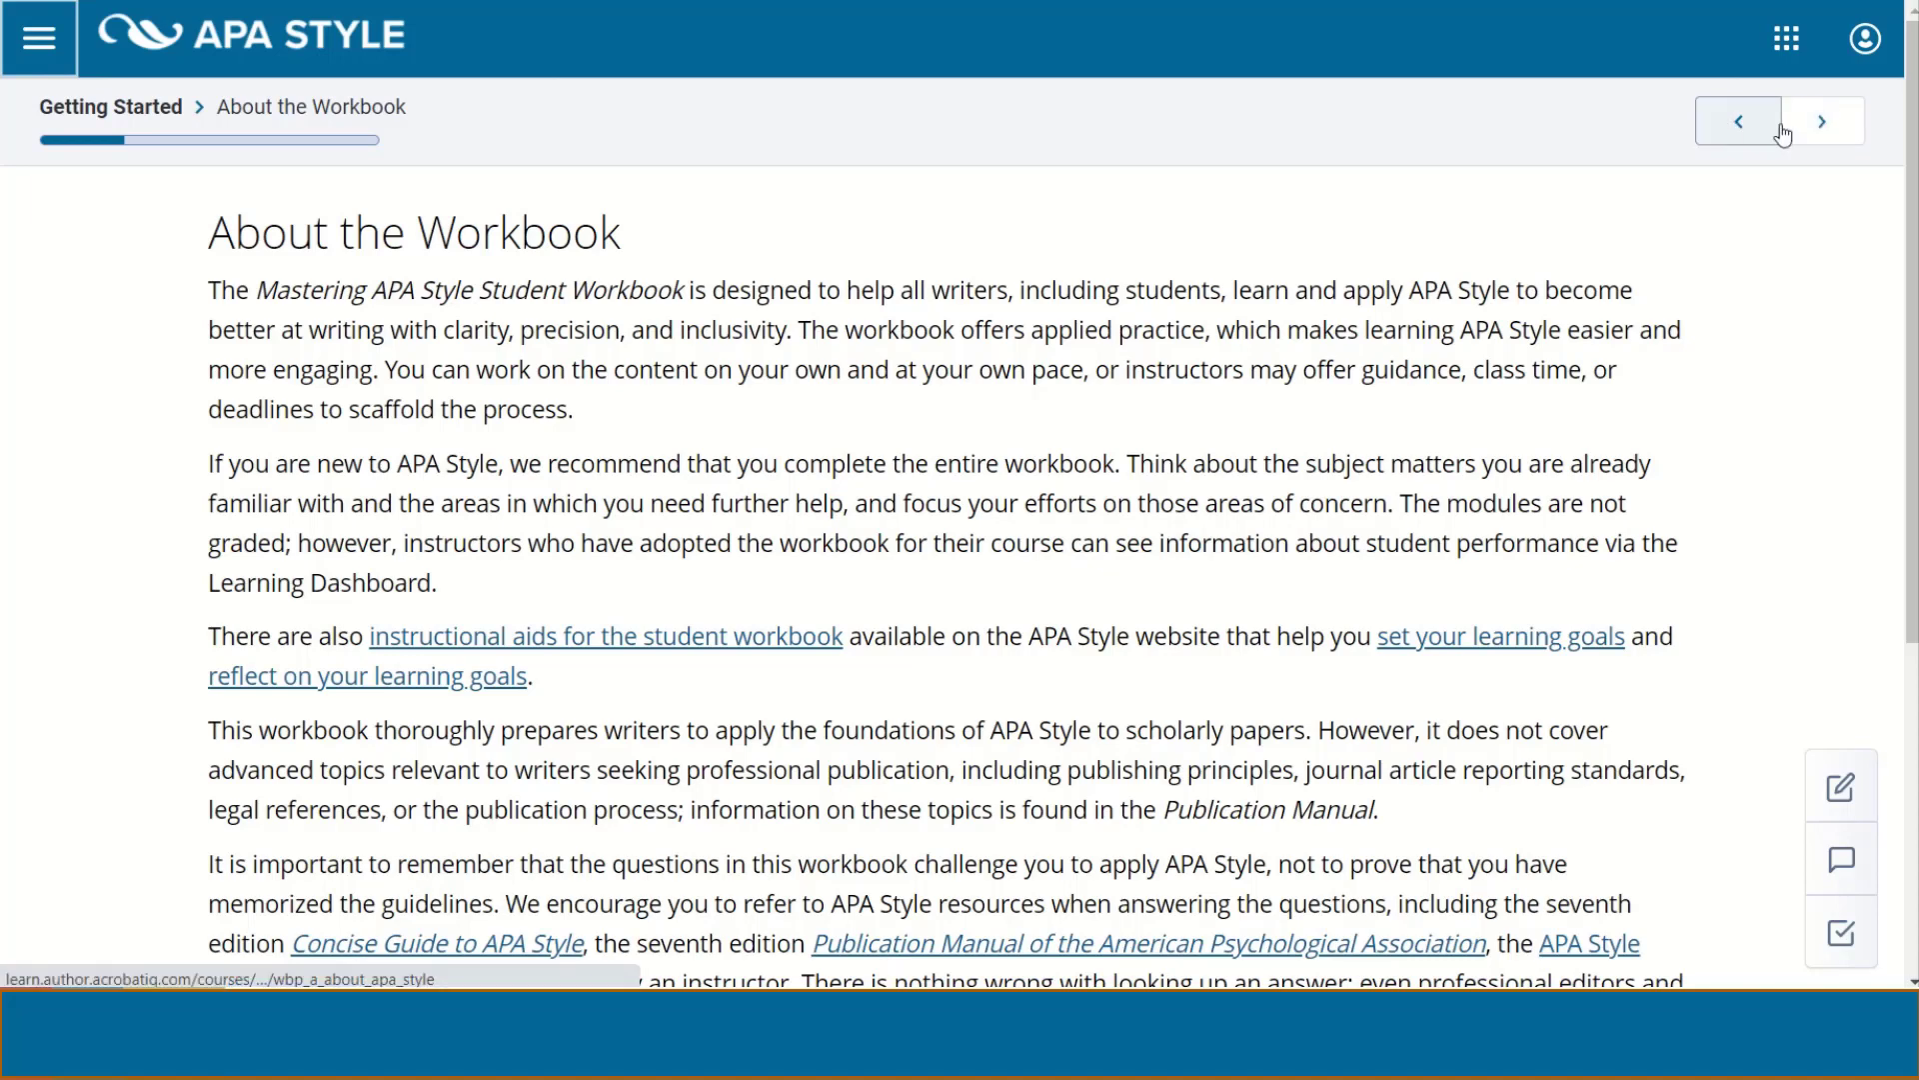
- Advance past Organization and Accessibility of the Workbook to the Instructions for Each Question Type page
scroll(1265, 315, down, 5)
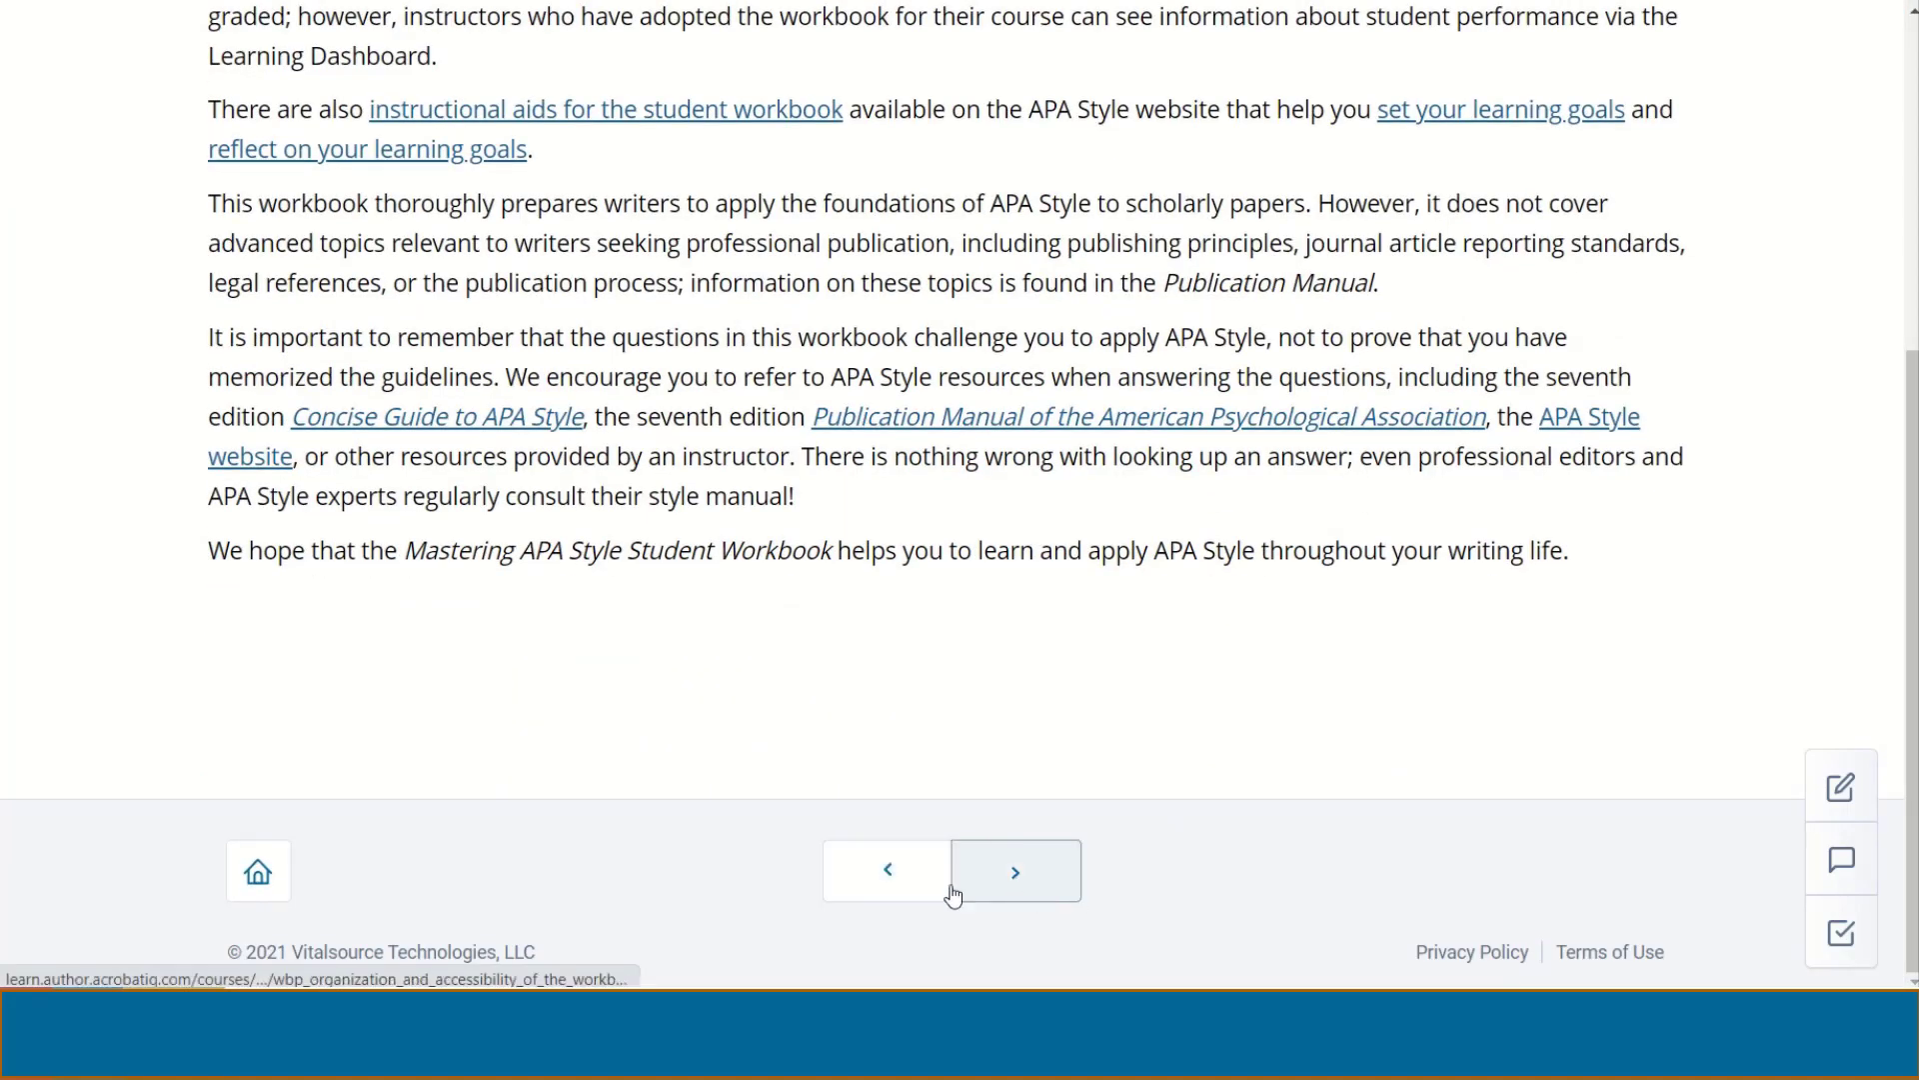
click(1044, 892)
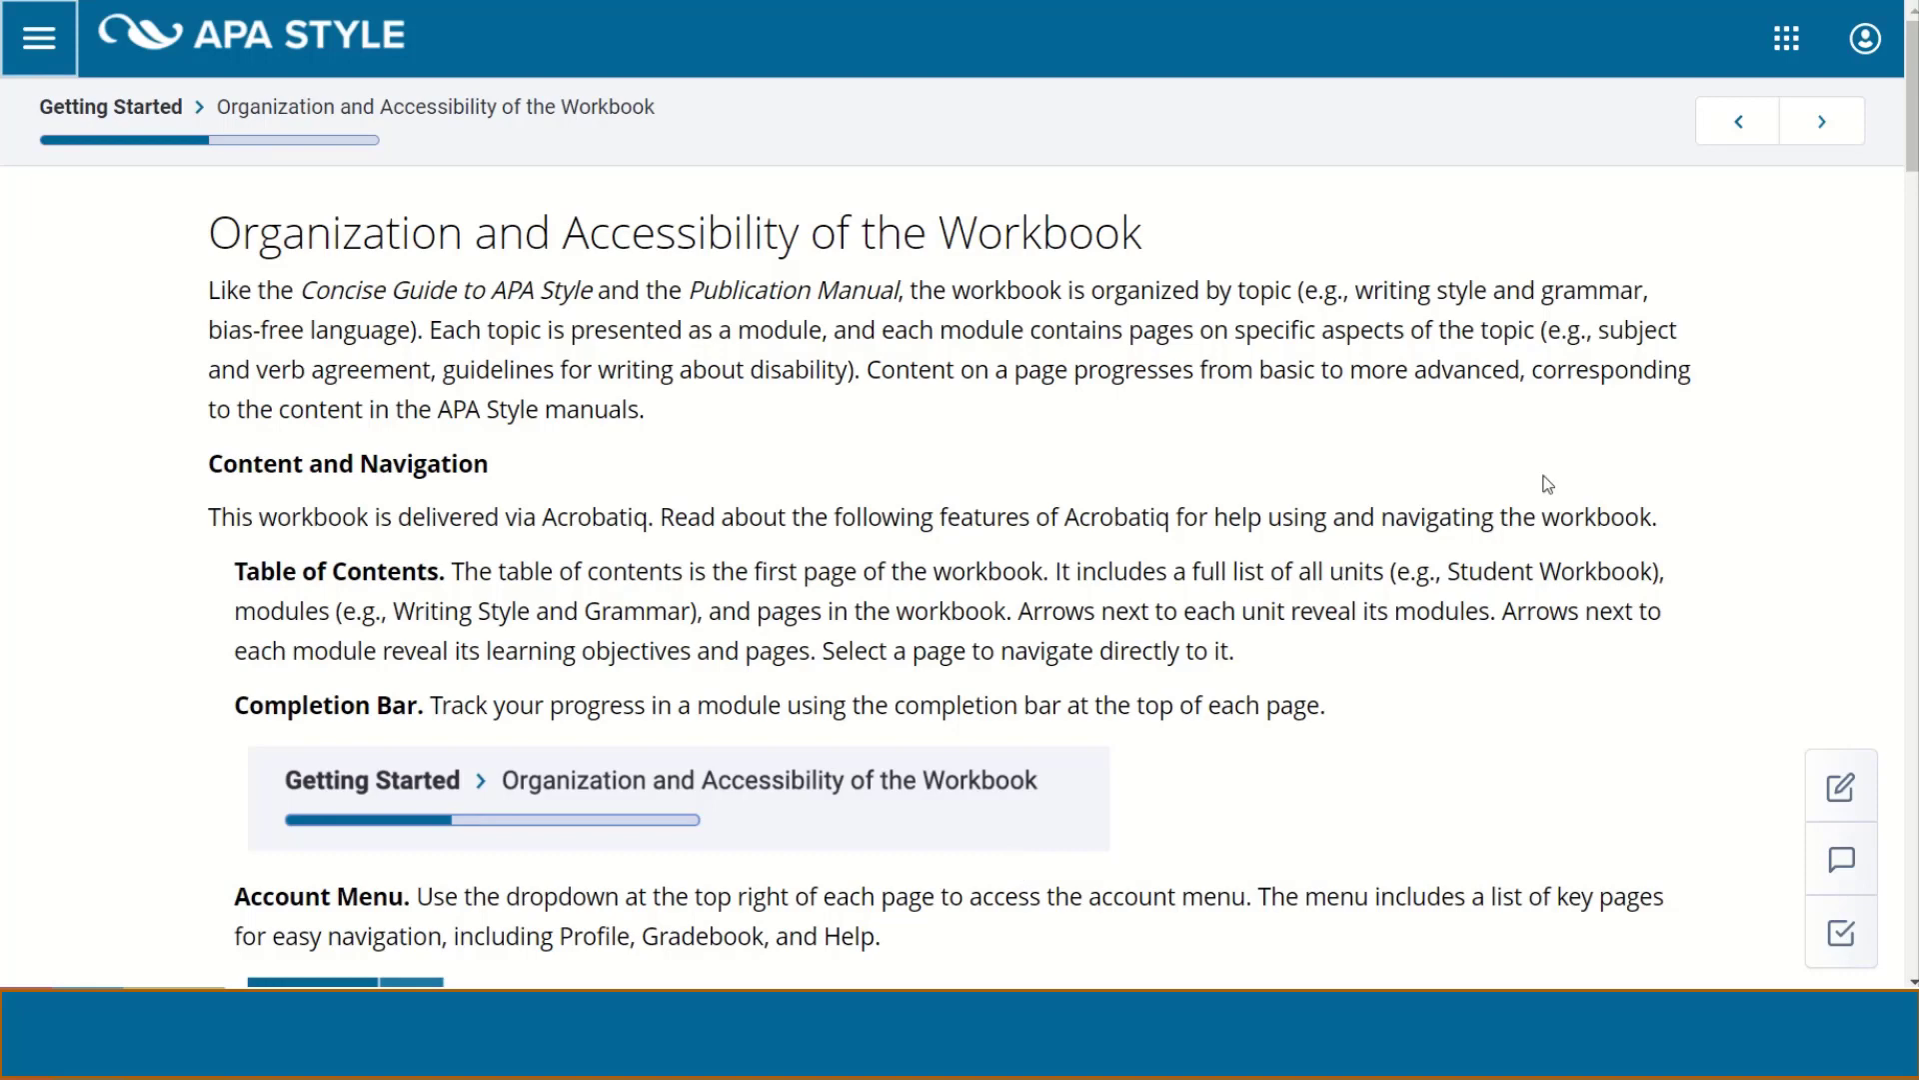
click(1822, 125)
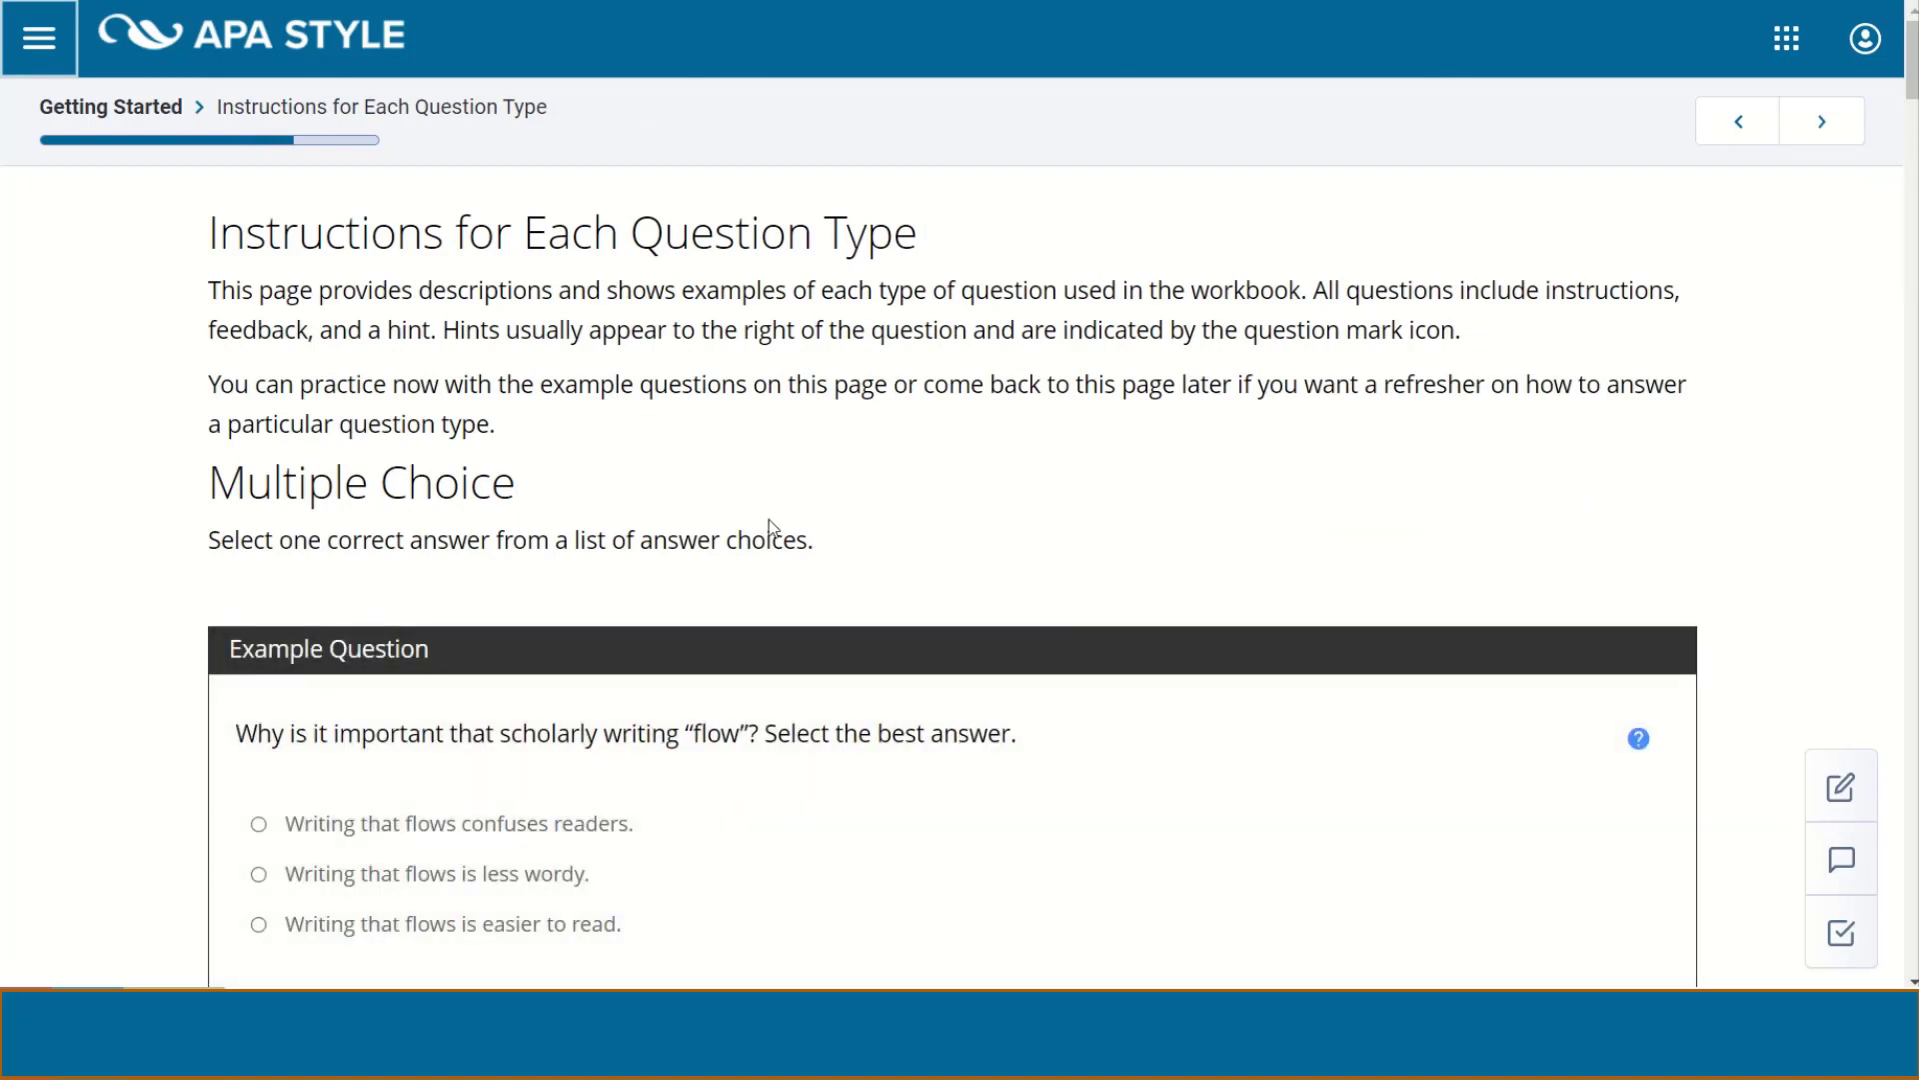
- Answer the Multiple Choice example question about scholarly writing flow with "Writing that flows is easier to read."
scroll(767, 520, down, 3)
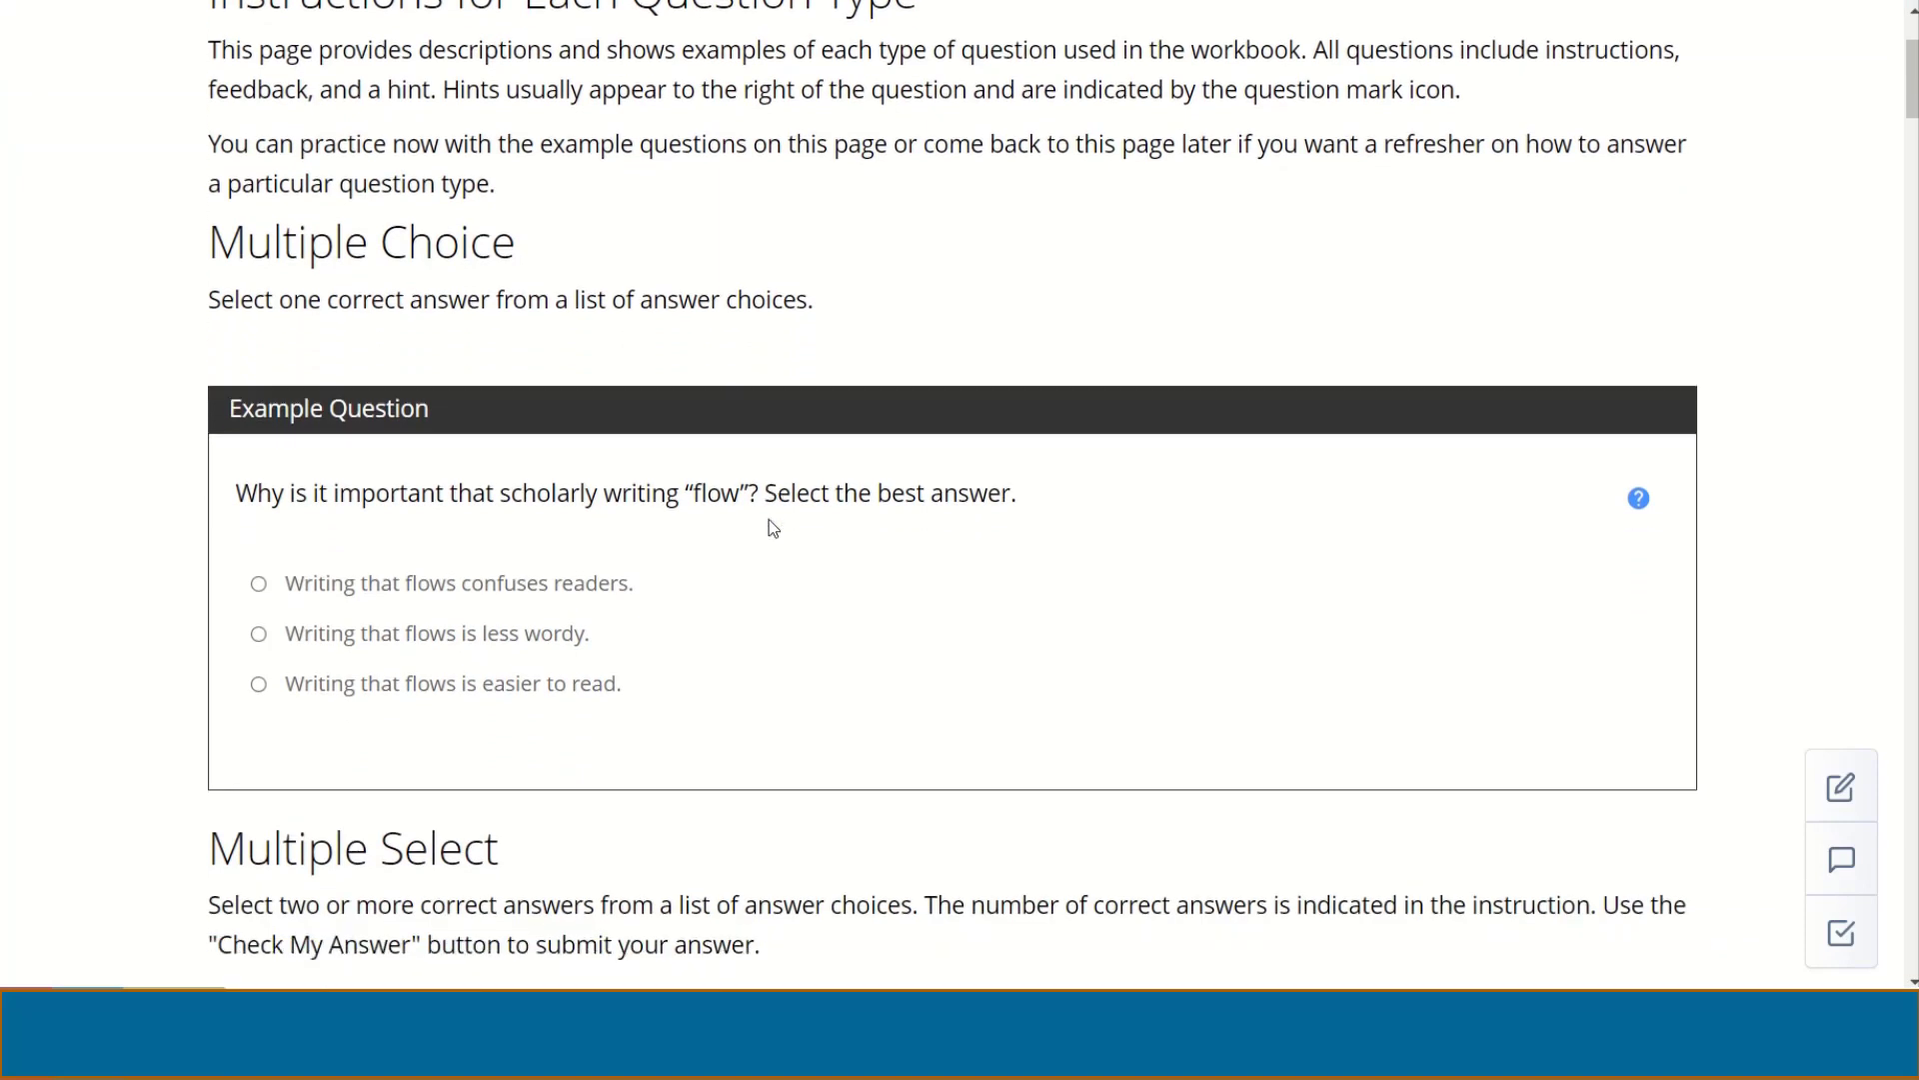
scroll(772, 527, down, 1)
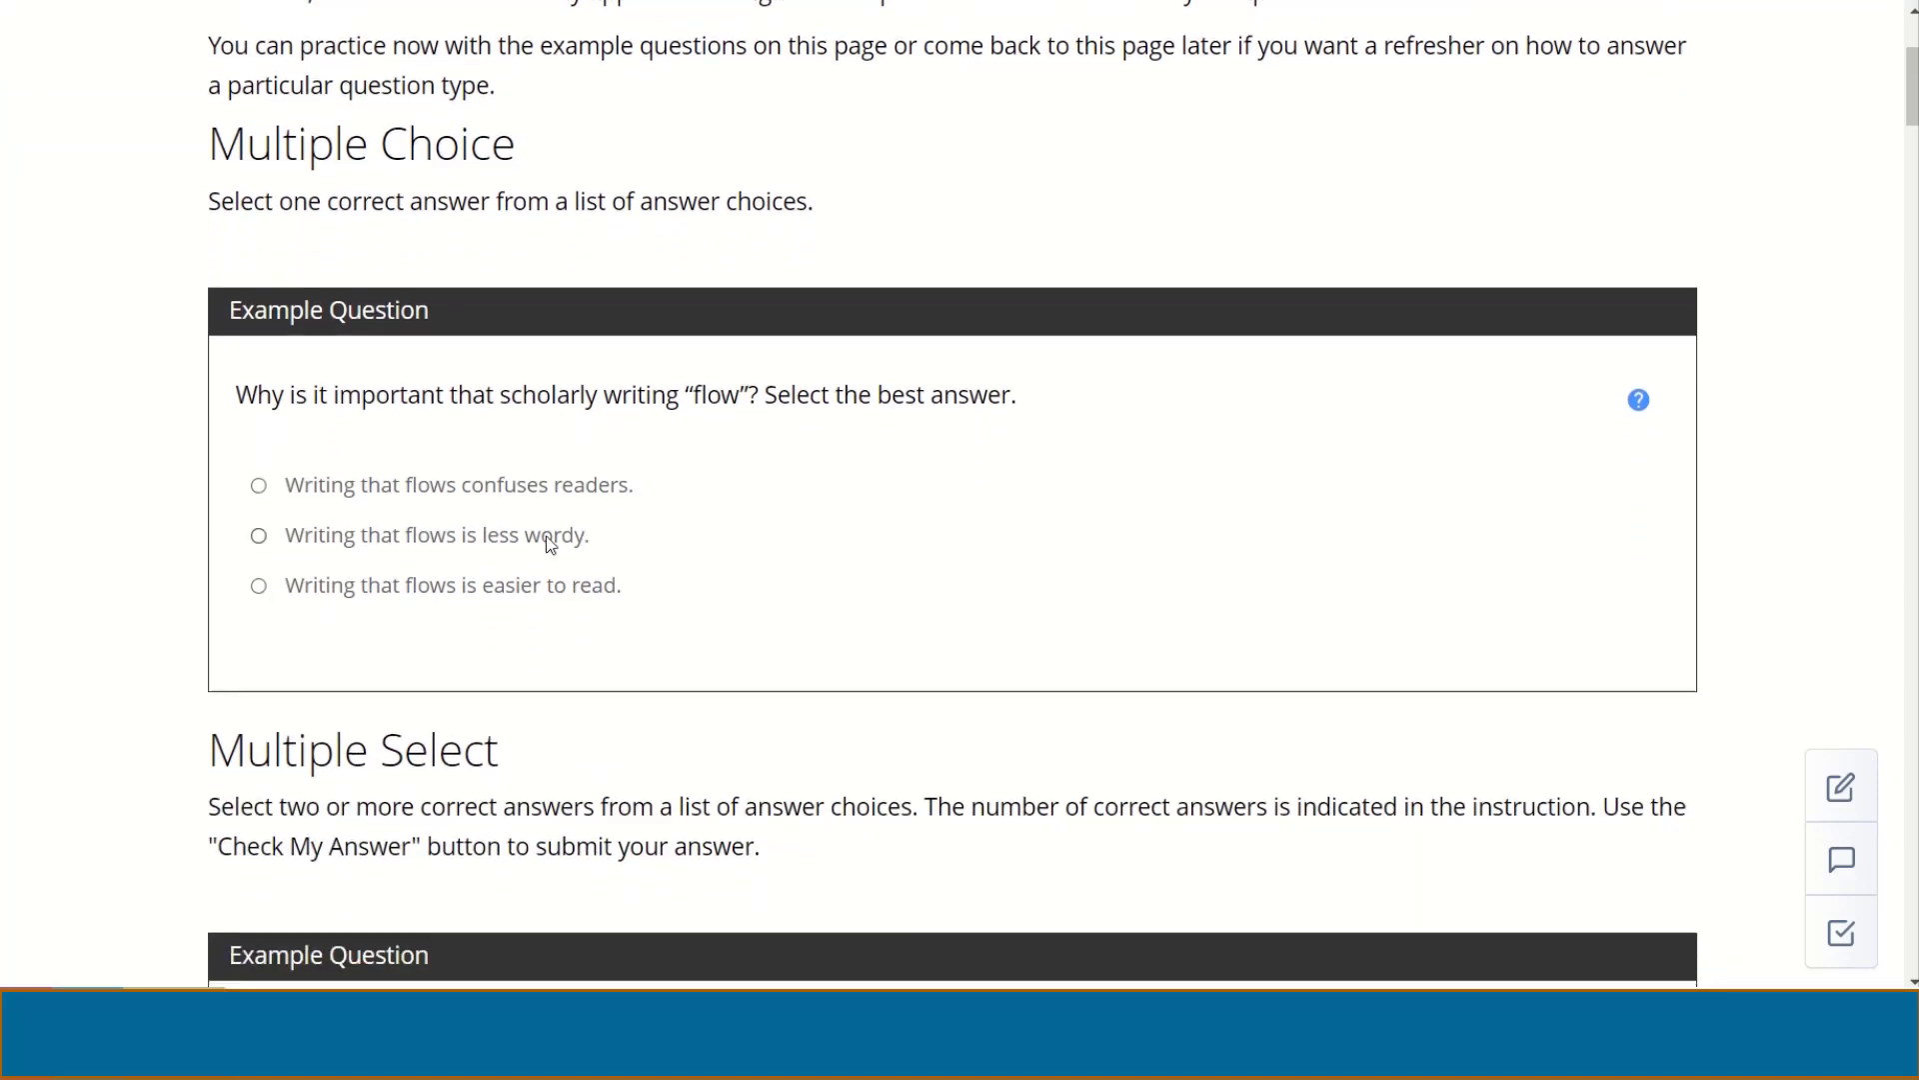
click(431, 595)
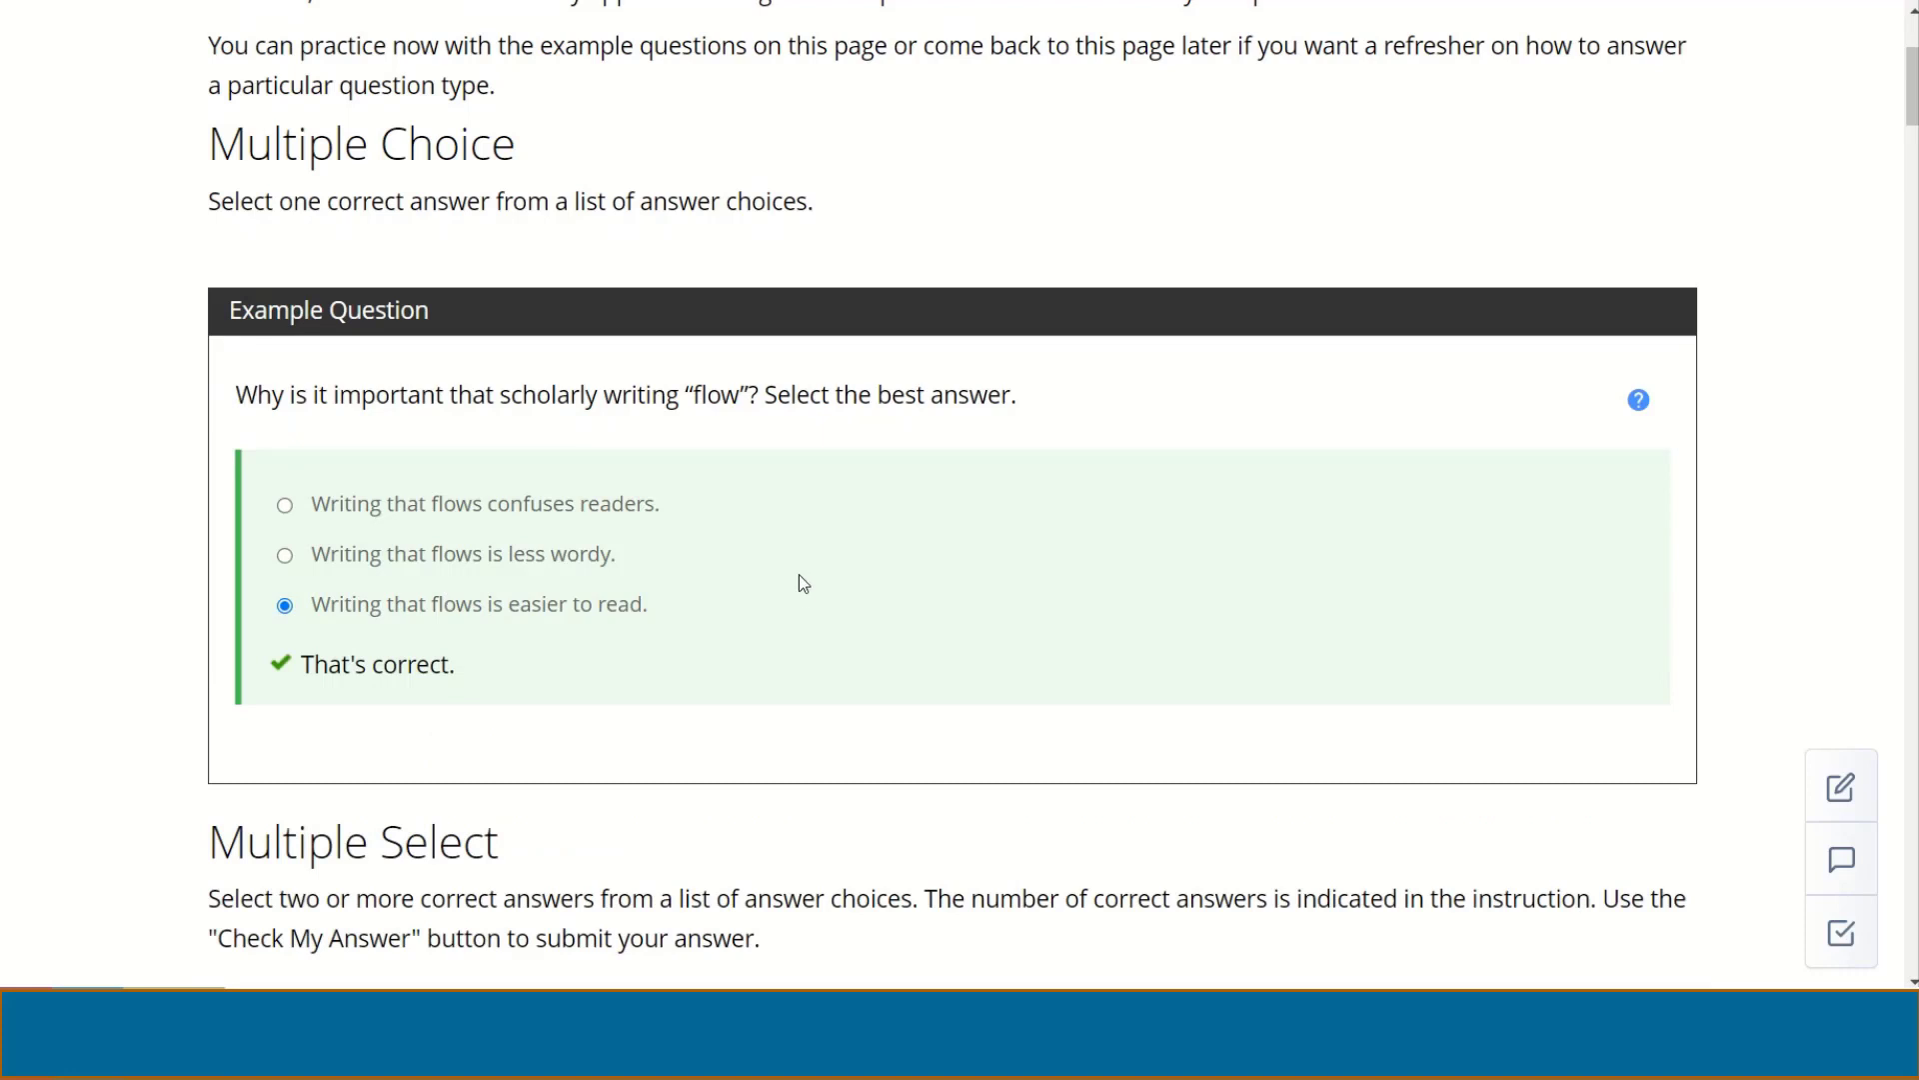
- Look through the remaining question types and their example questions, from Multiple Select to the final written-answer example
scroll(800, 576, down, 4)
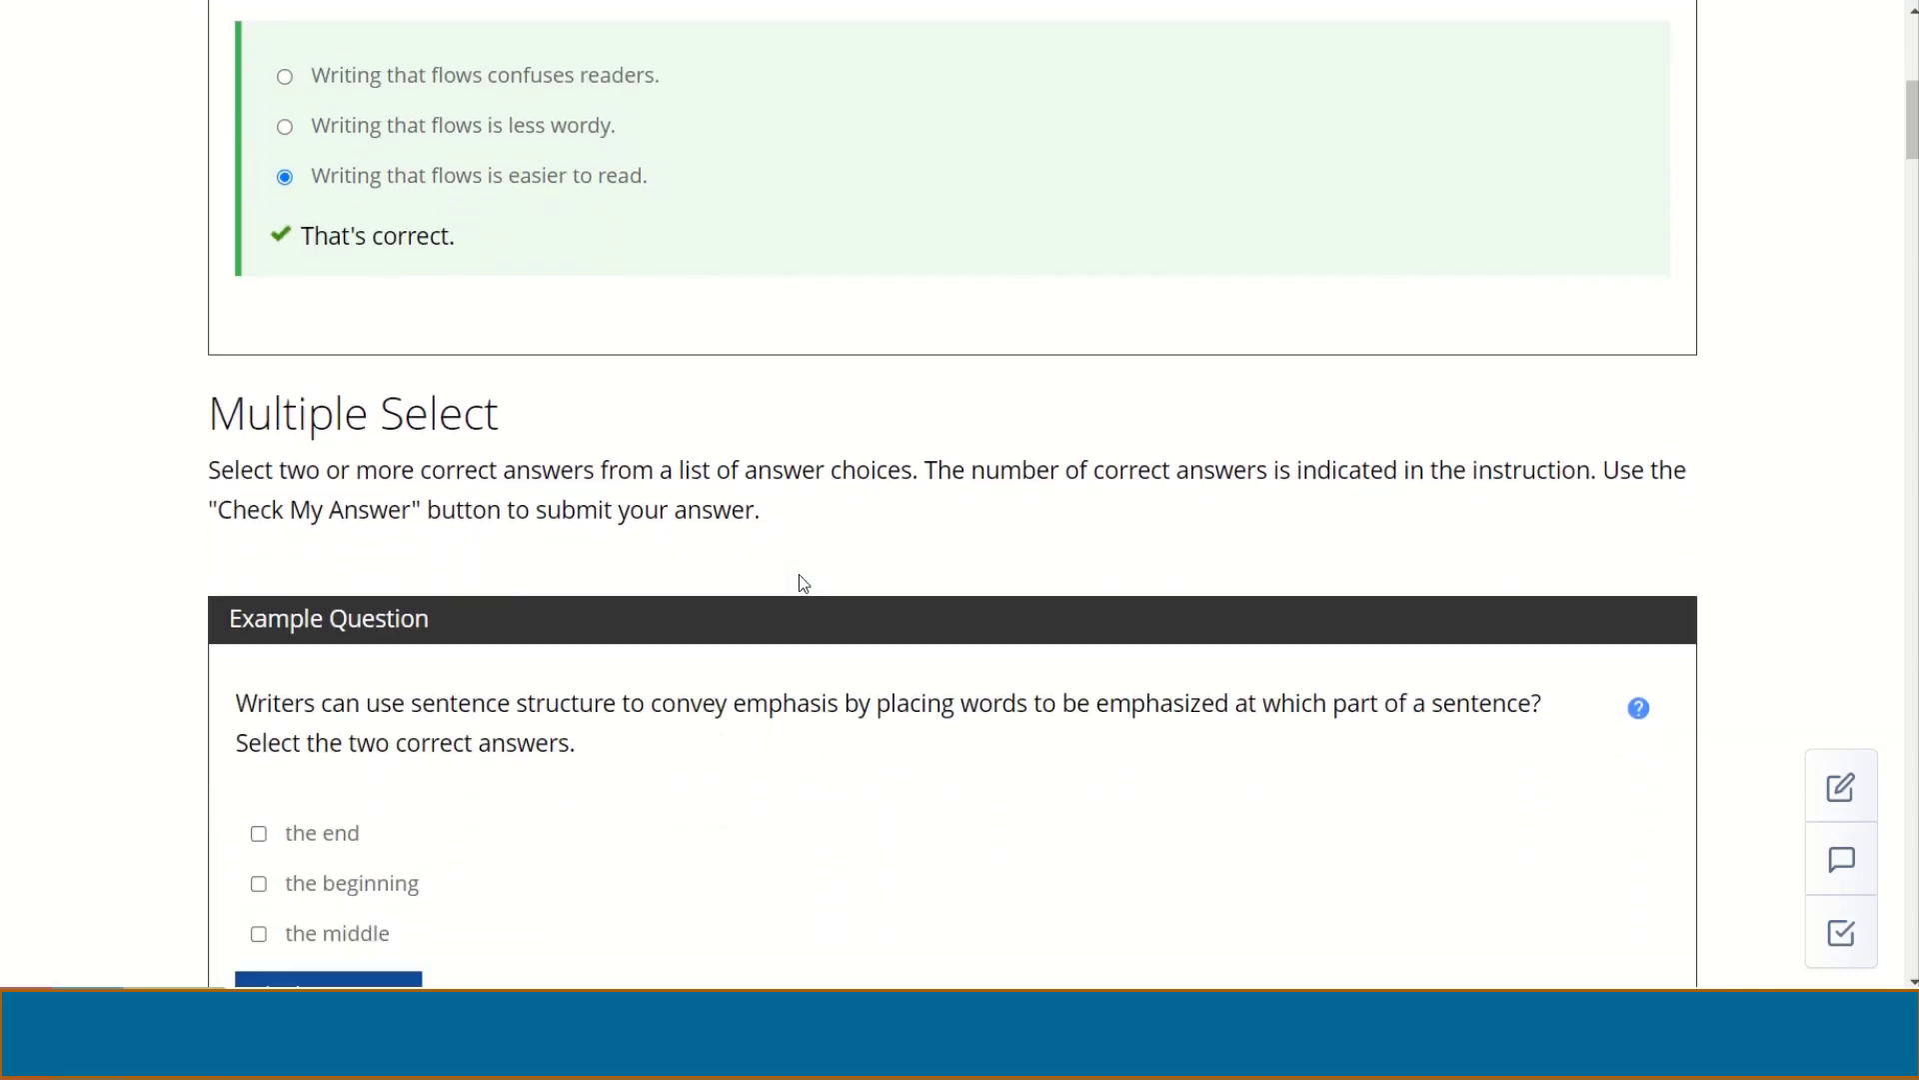
scroll(803, 582, down, 5)
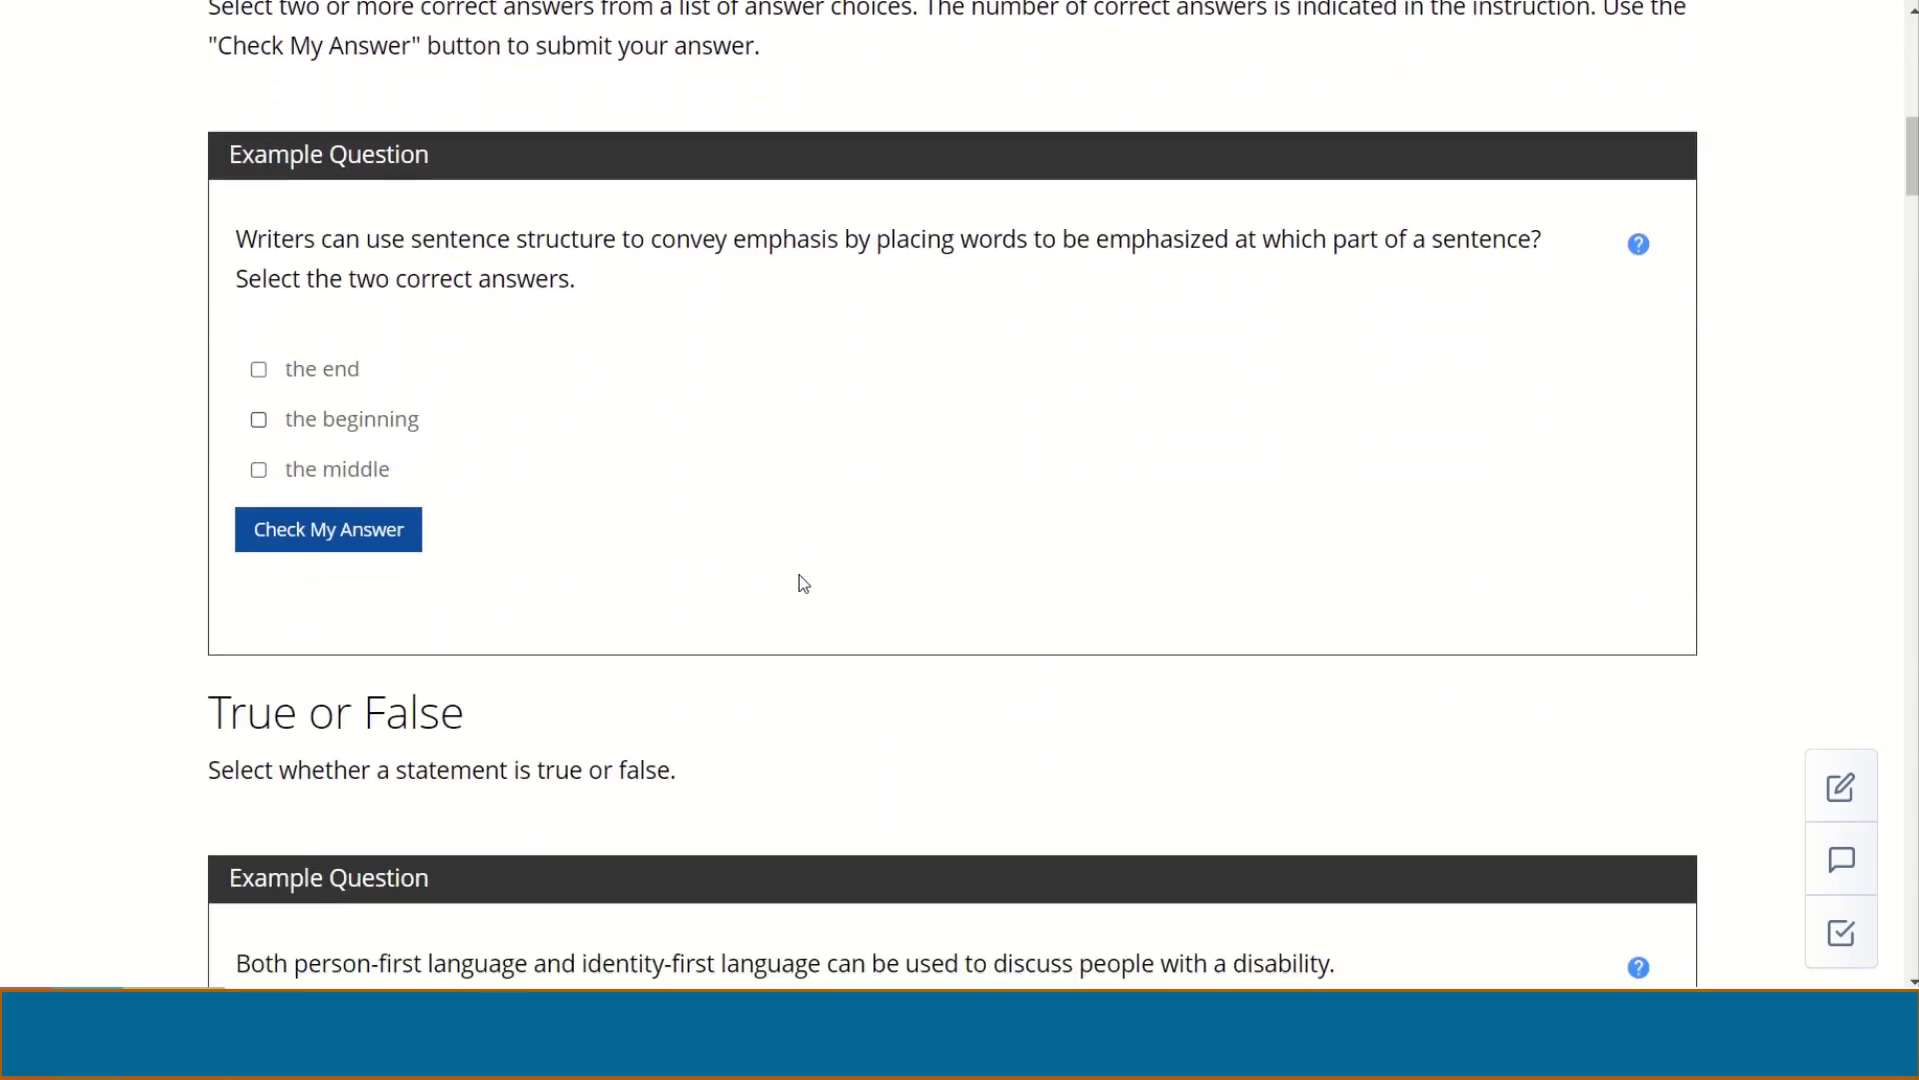
scroll(803, 582, down, 2)
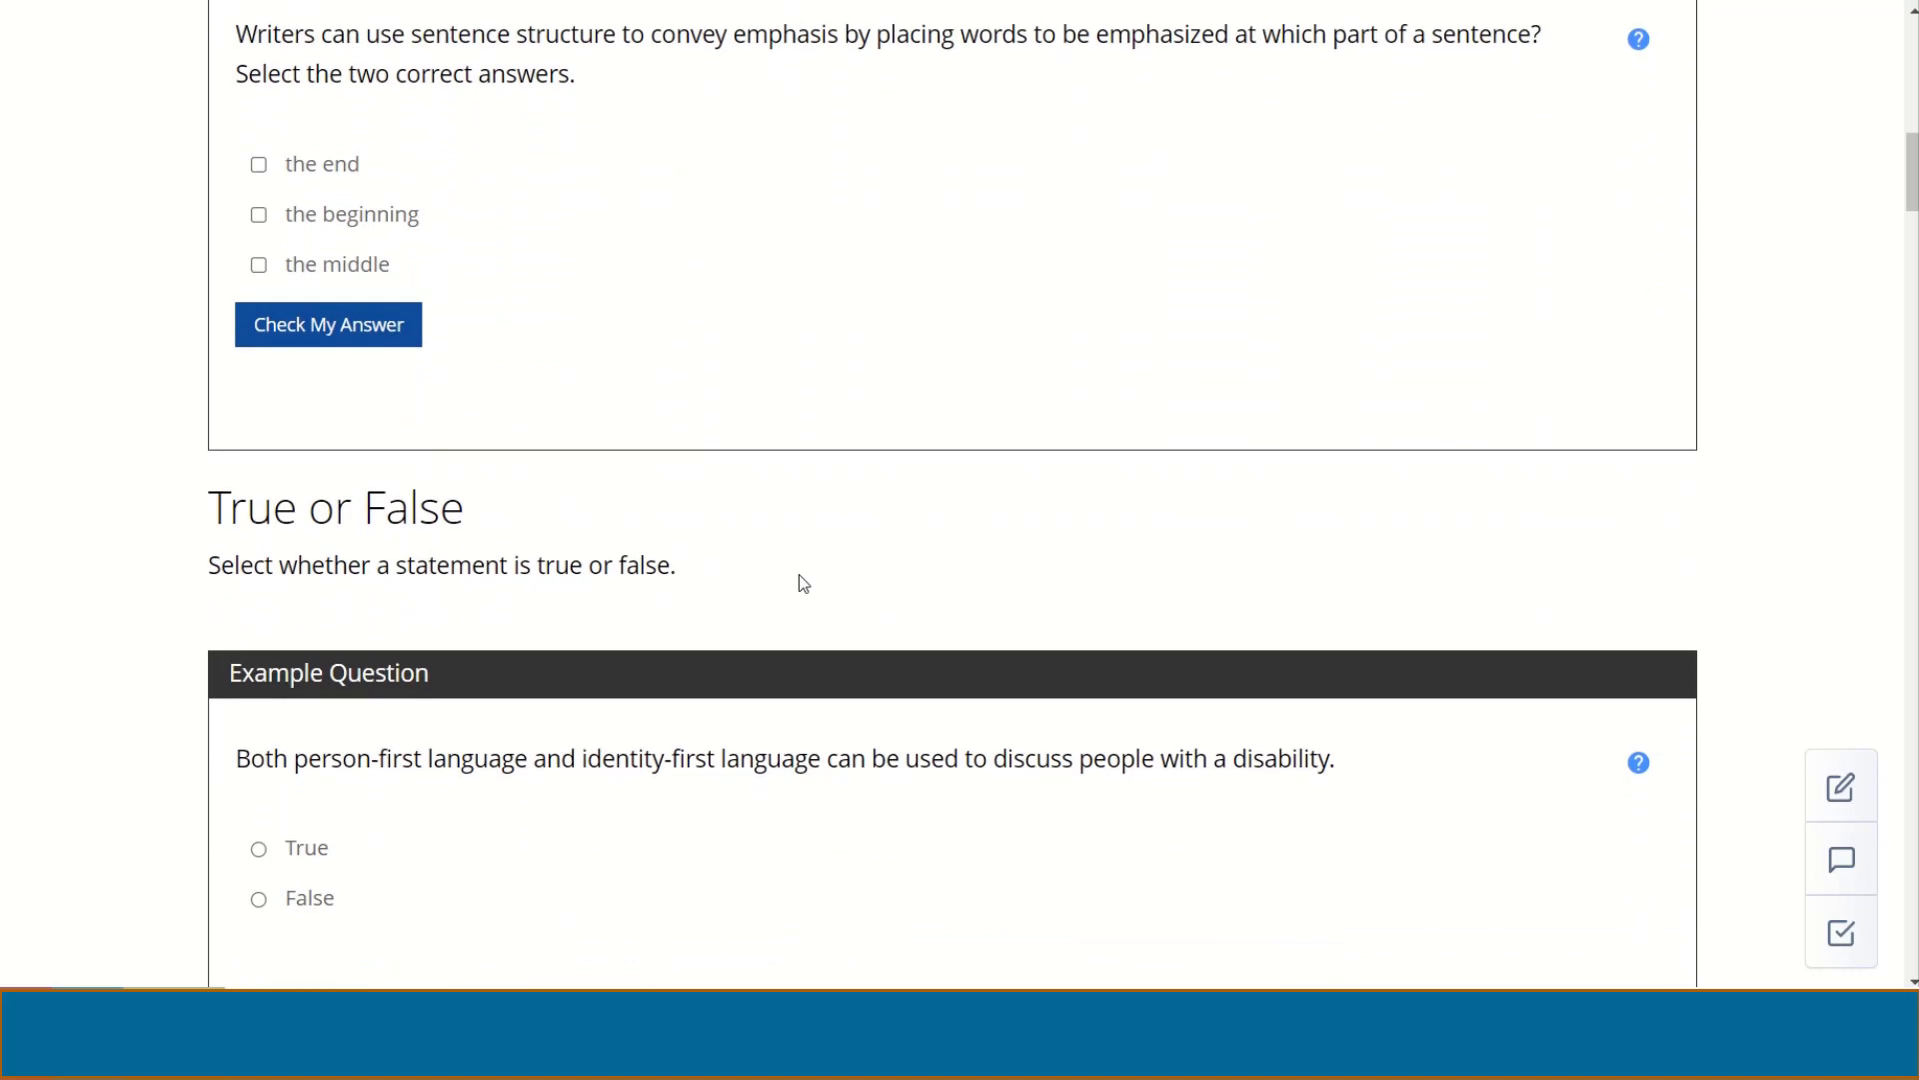
scroll(803, 583, down, 5)
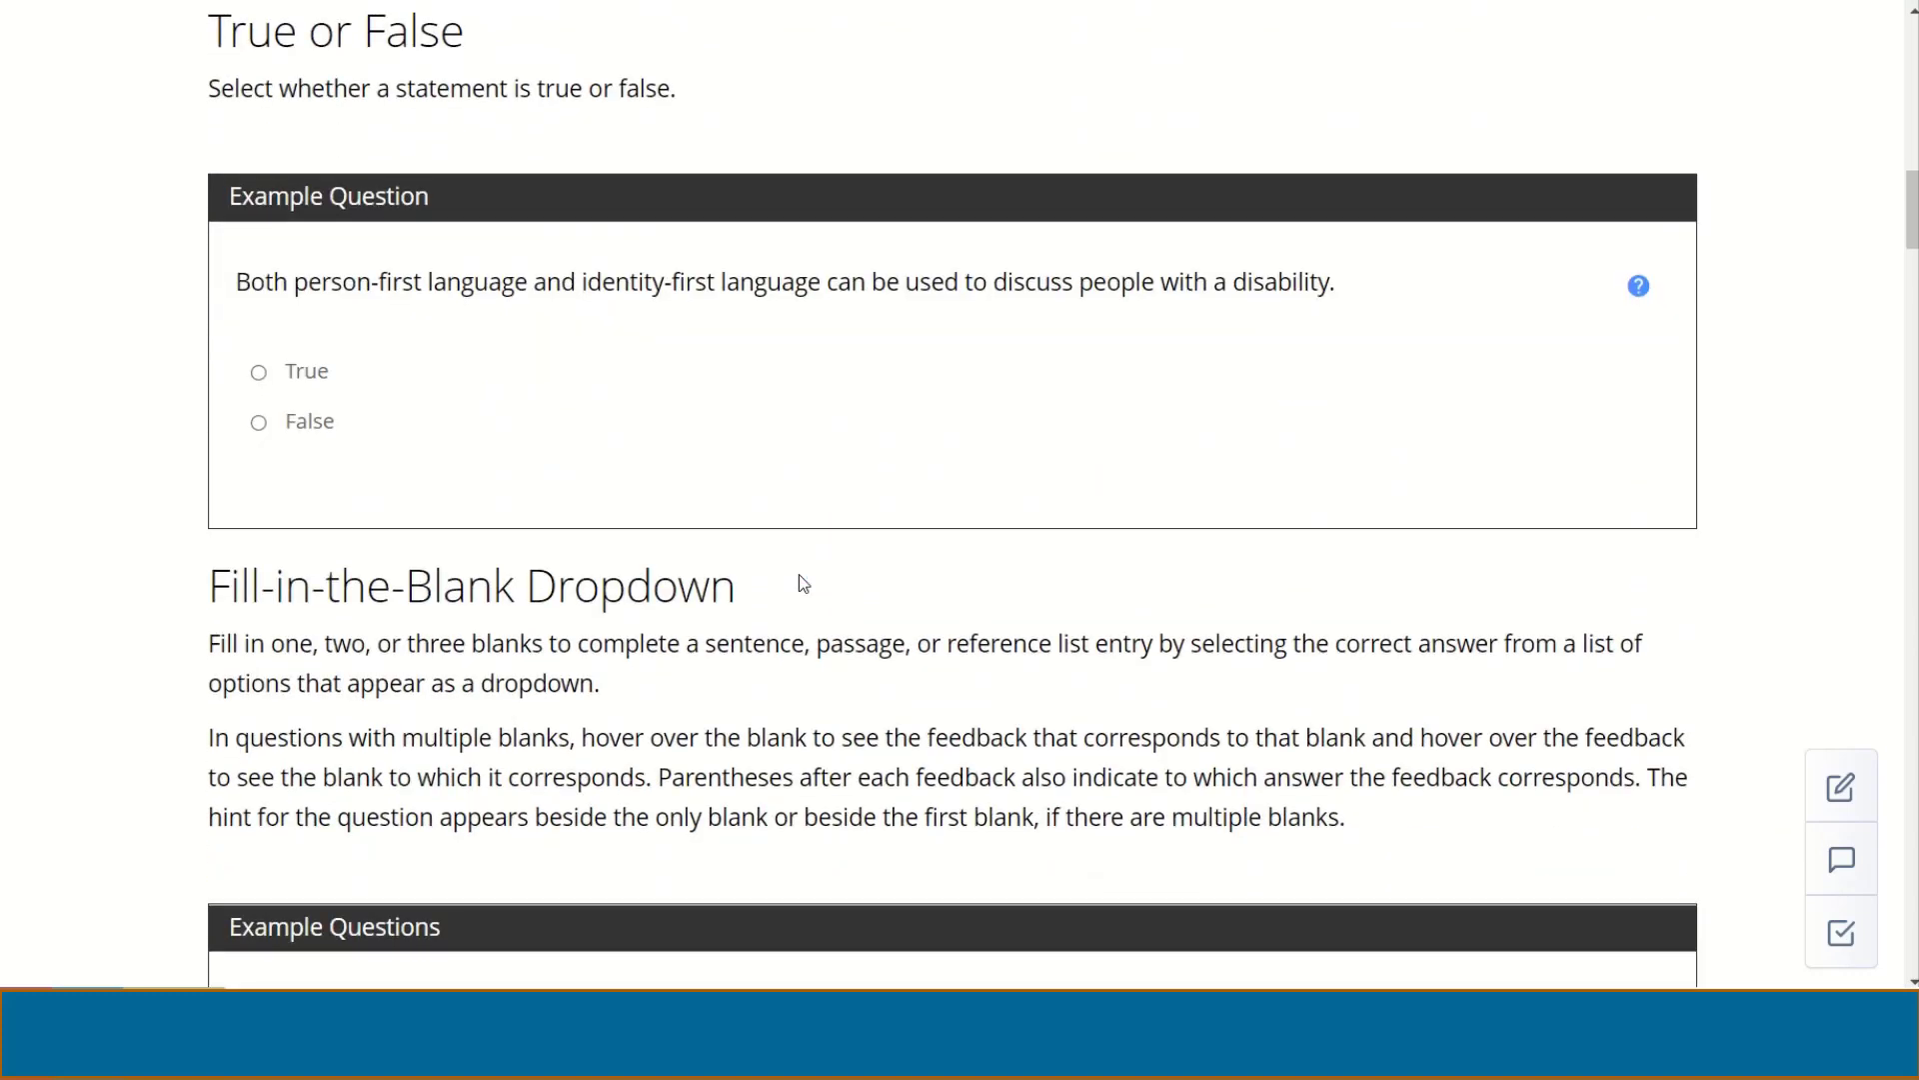
scroll(803, 583, down, 5)
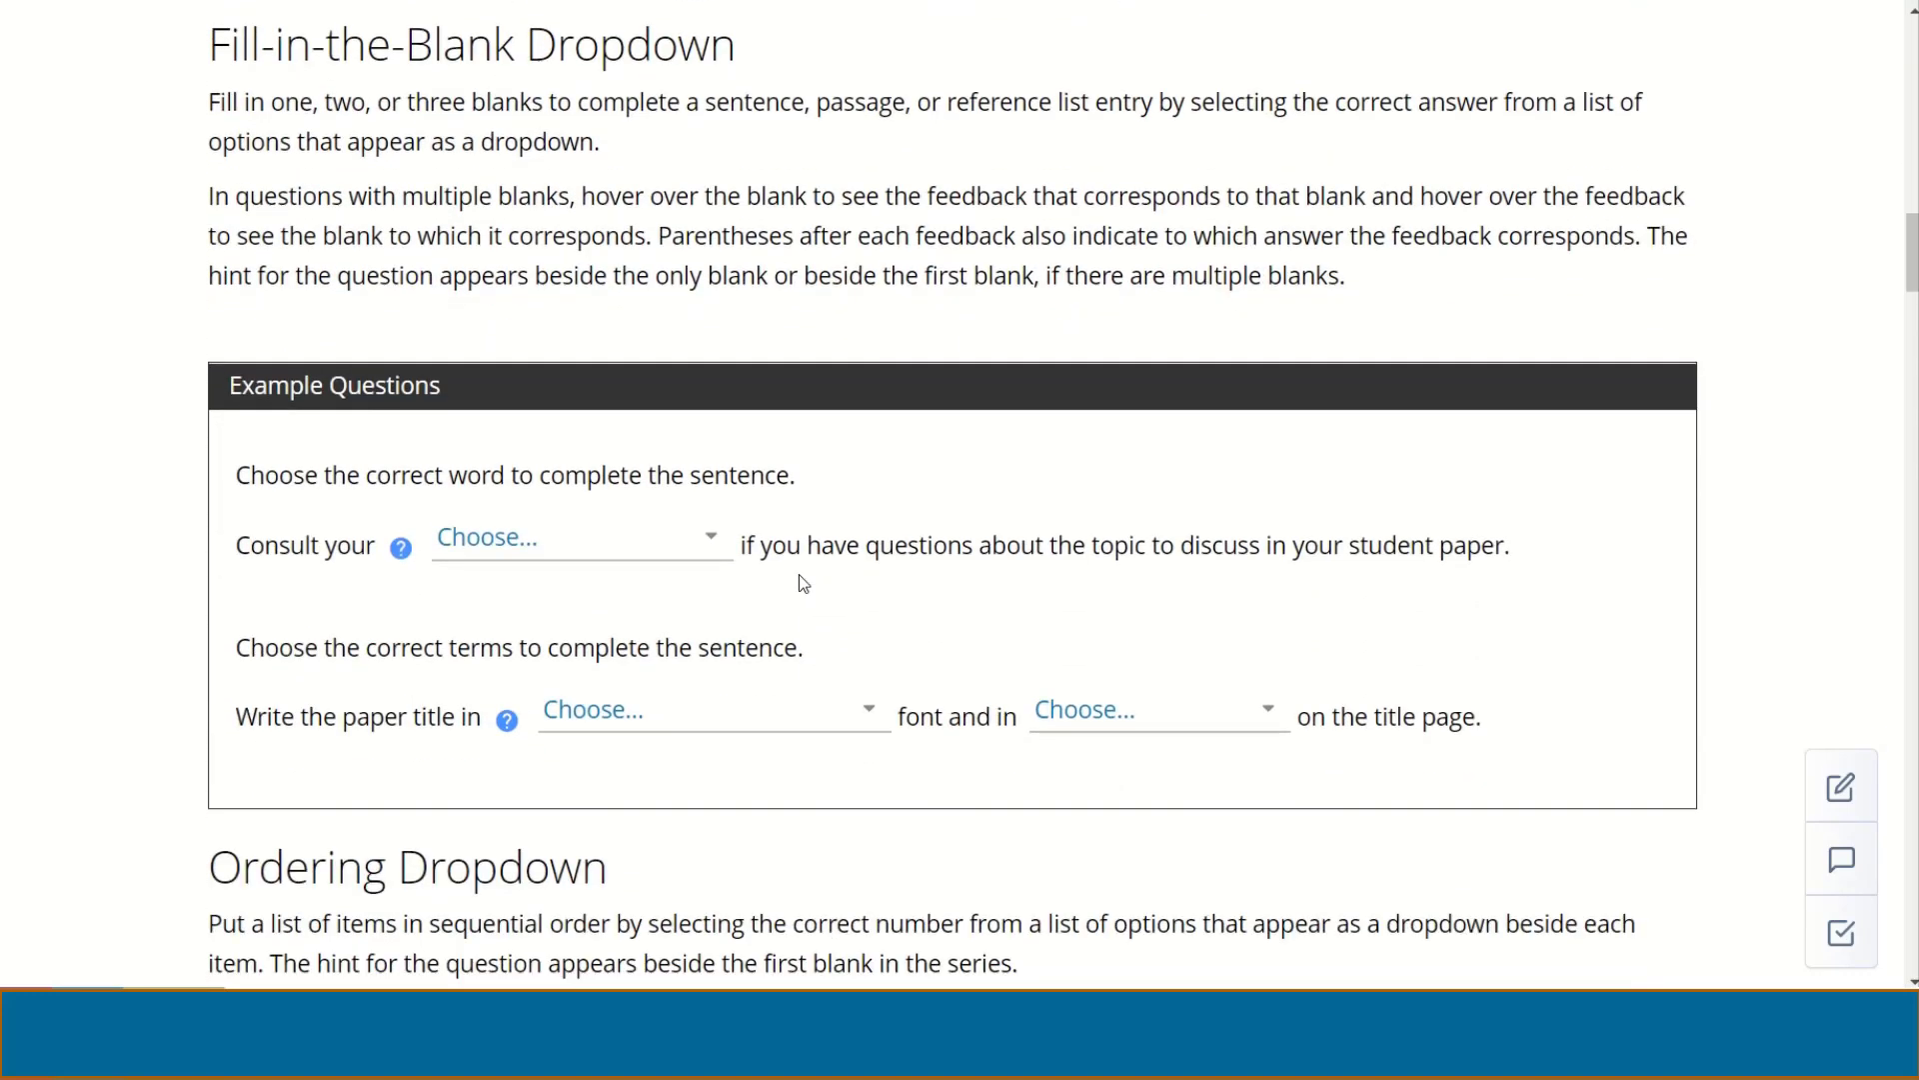
scroll(803, 583, down, 8)
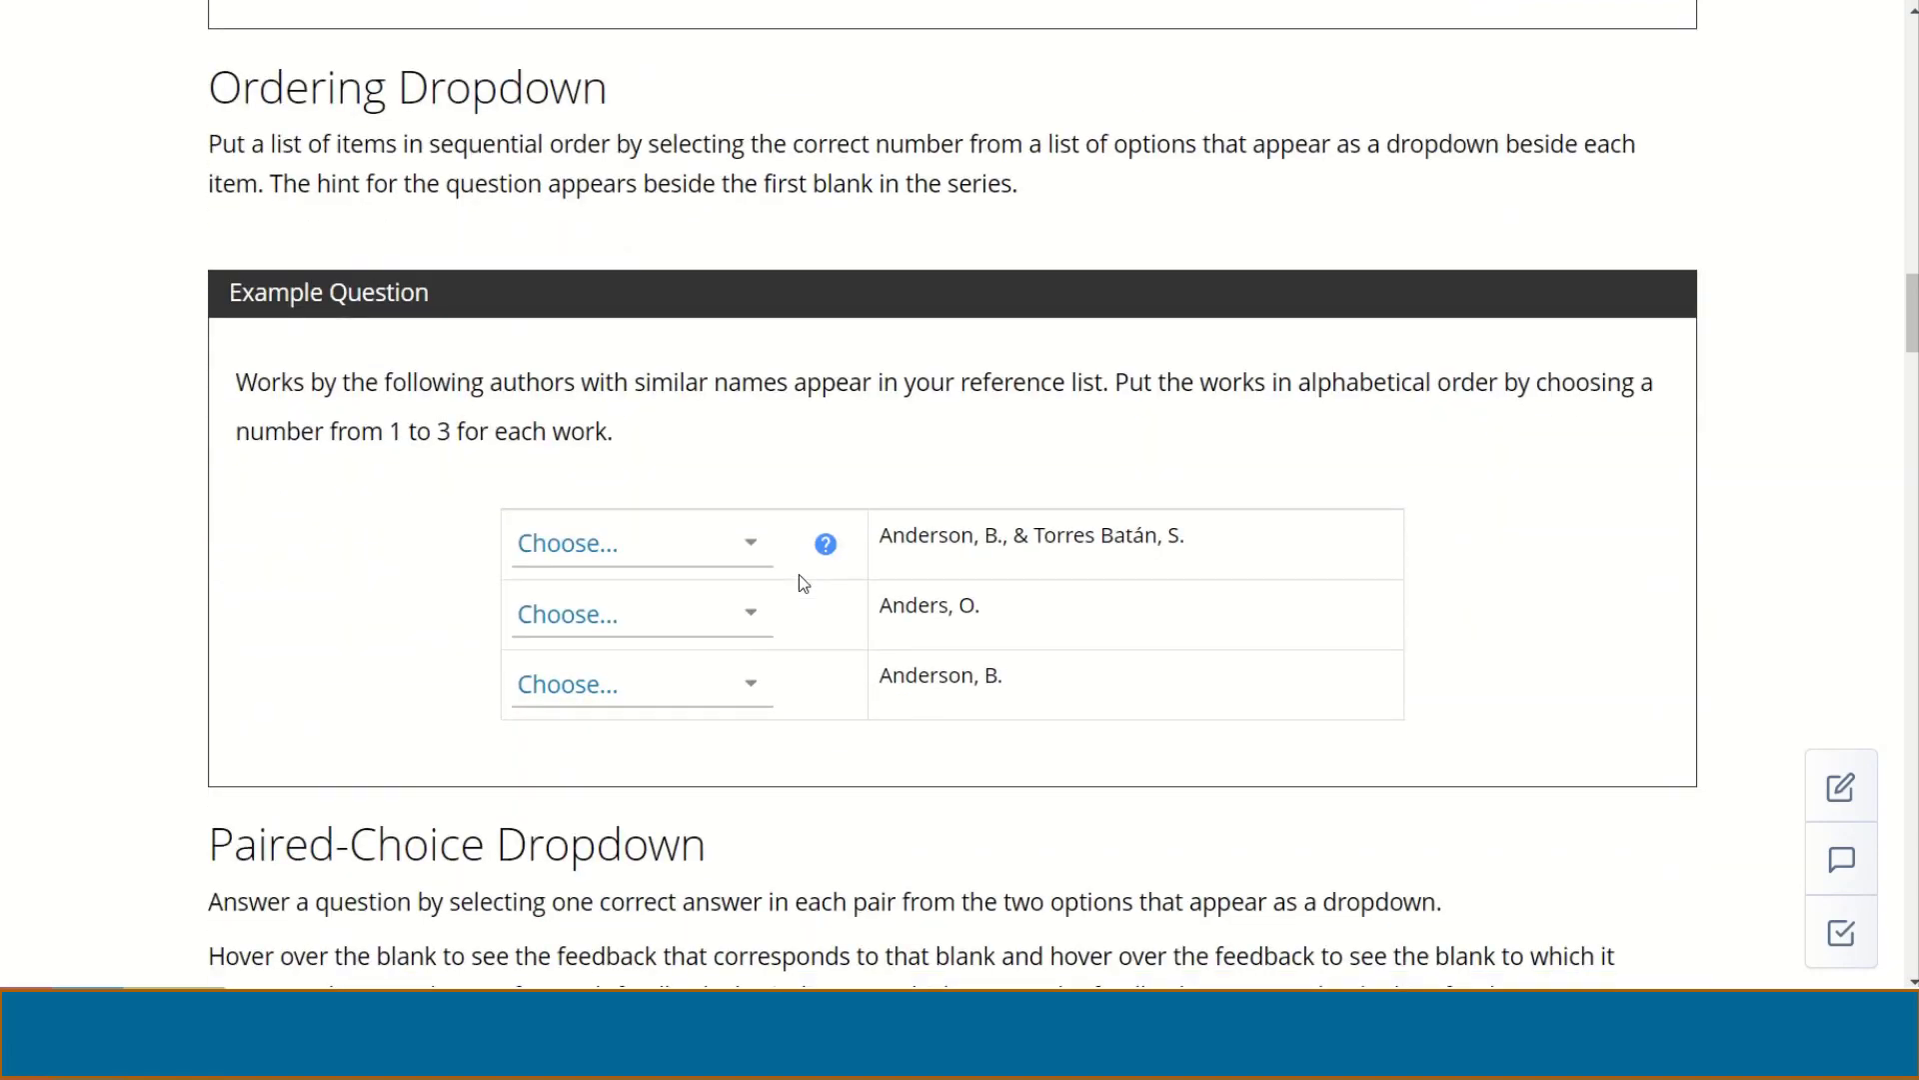
scroll(803, 583, down, 7)
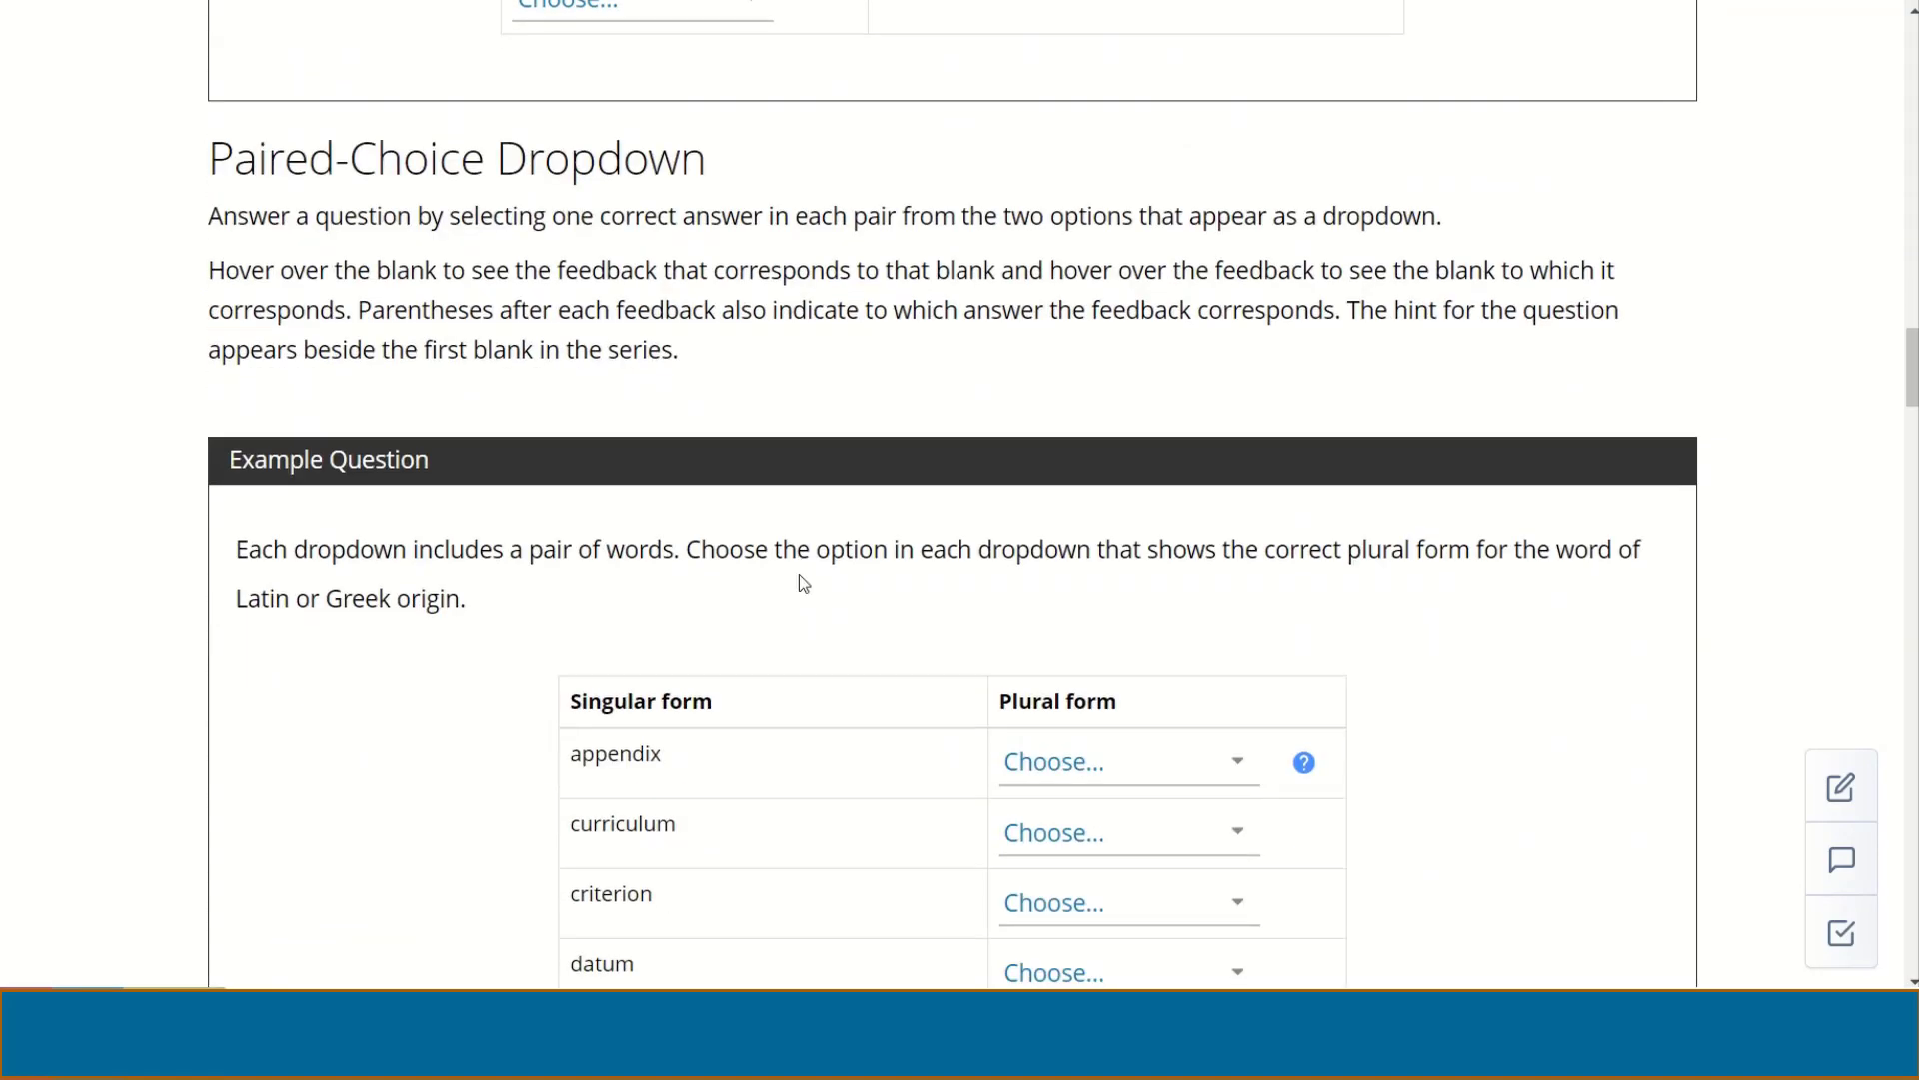
scroll(803, 583, down, 5)
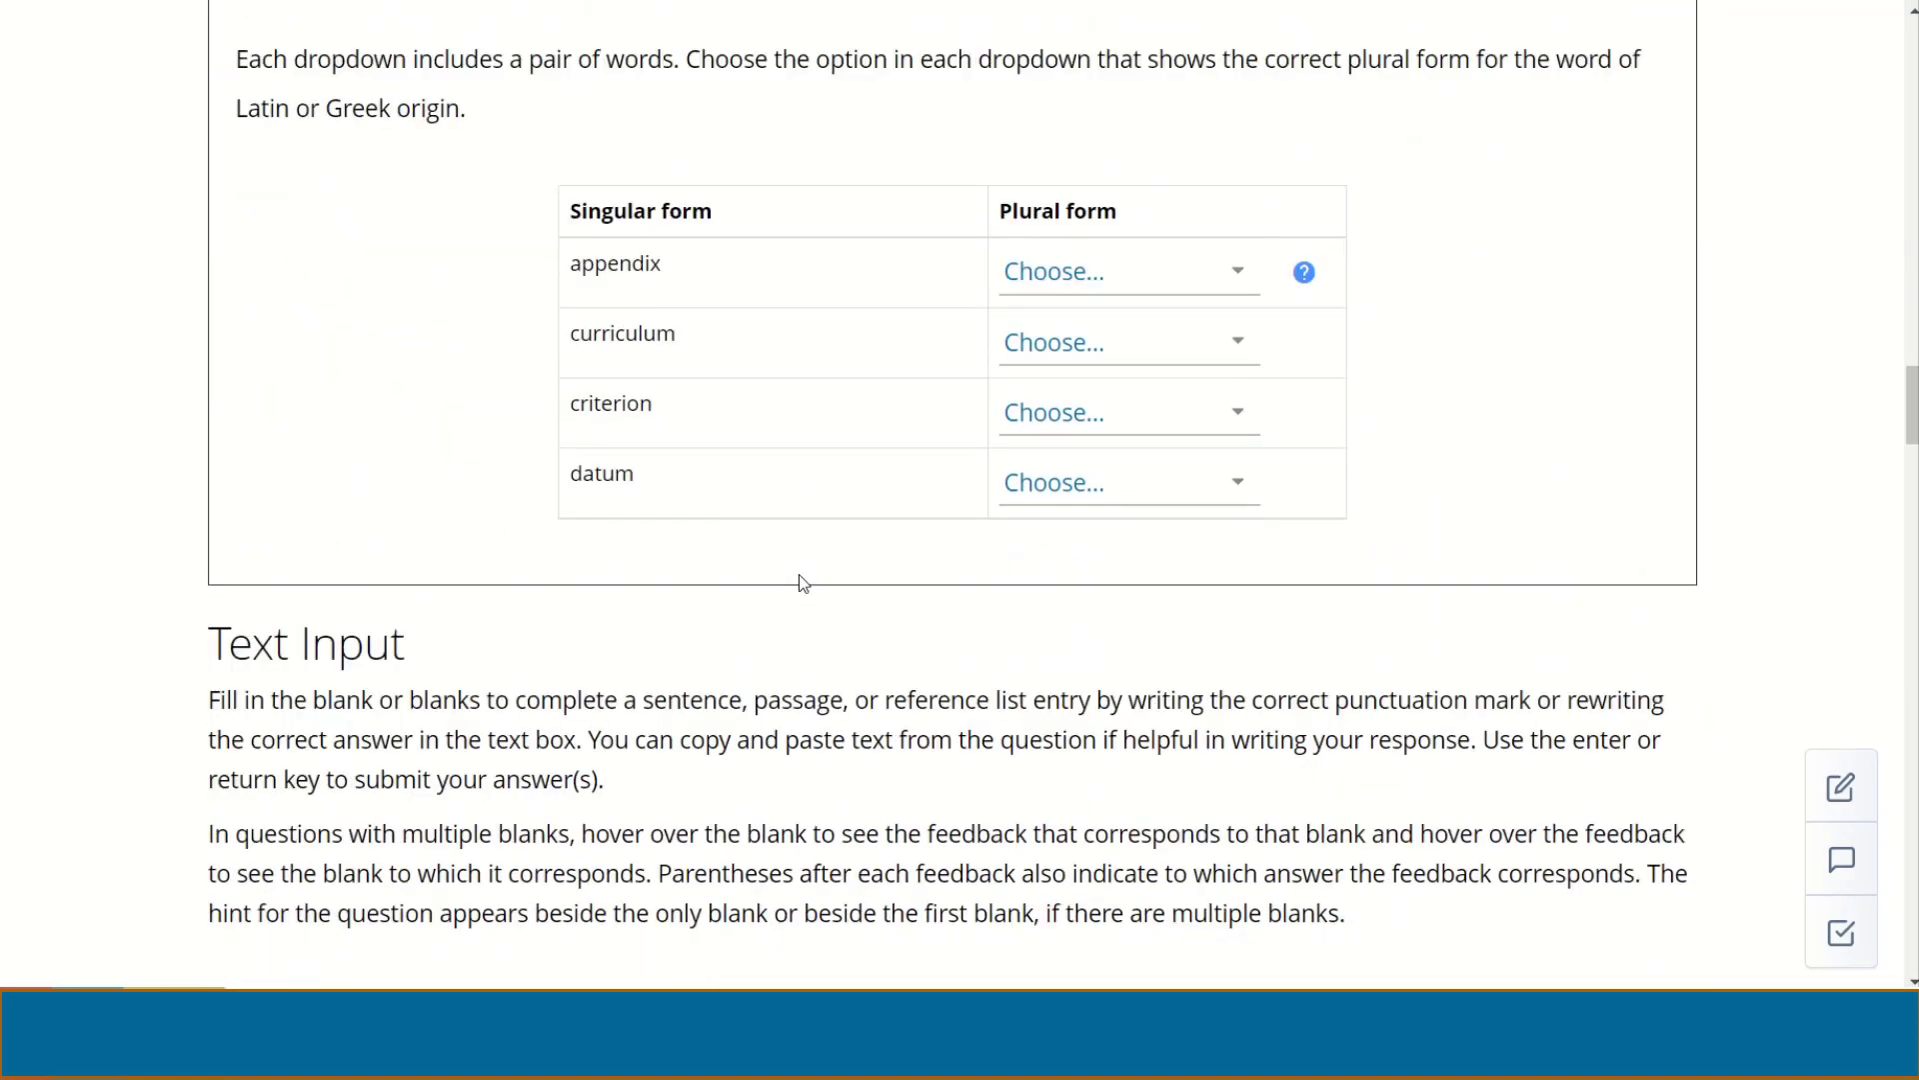
scroll(800, 575, down, 5)
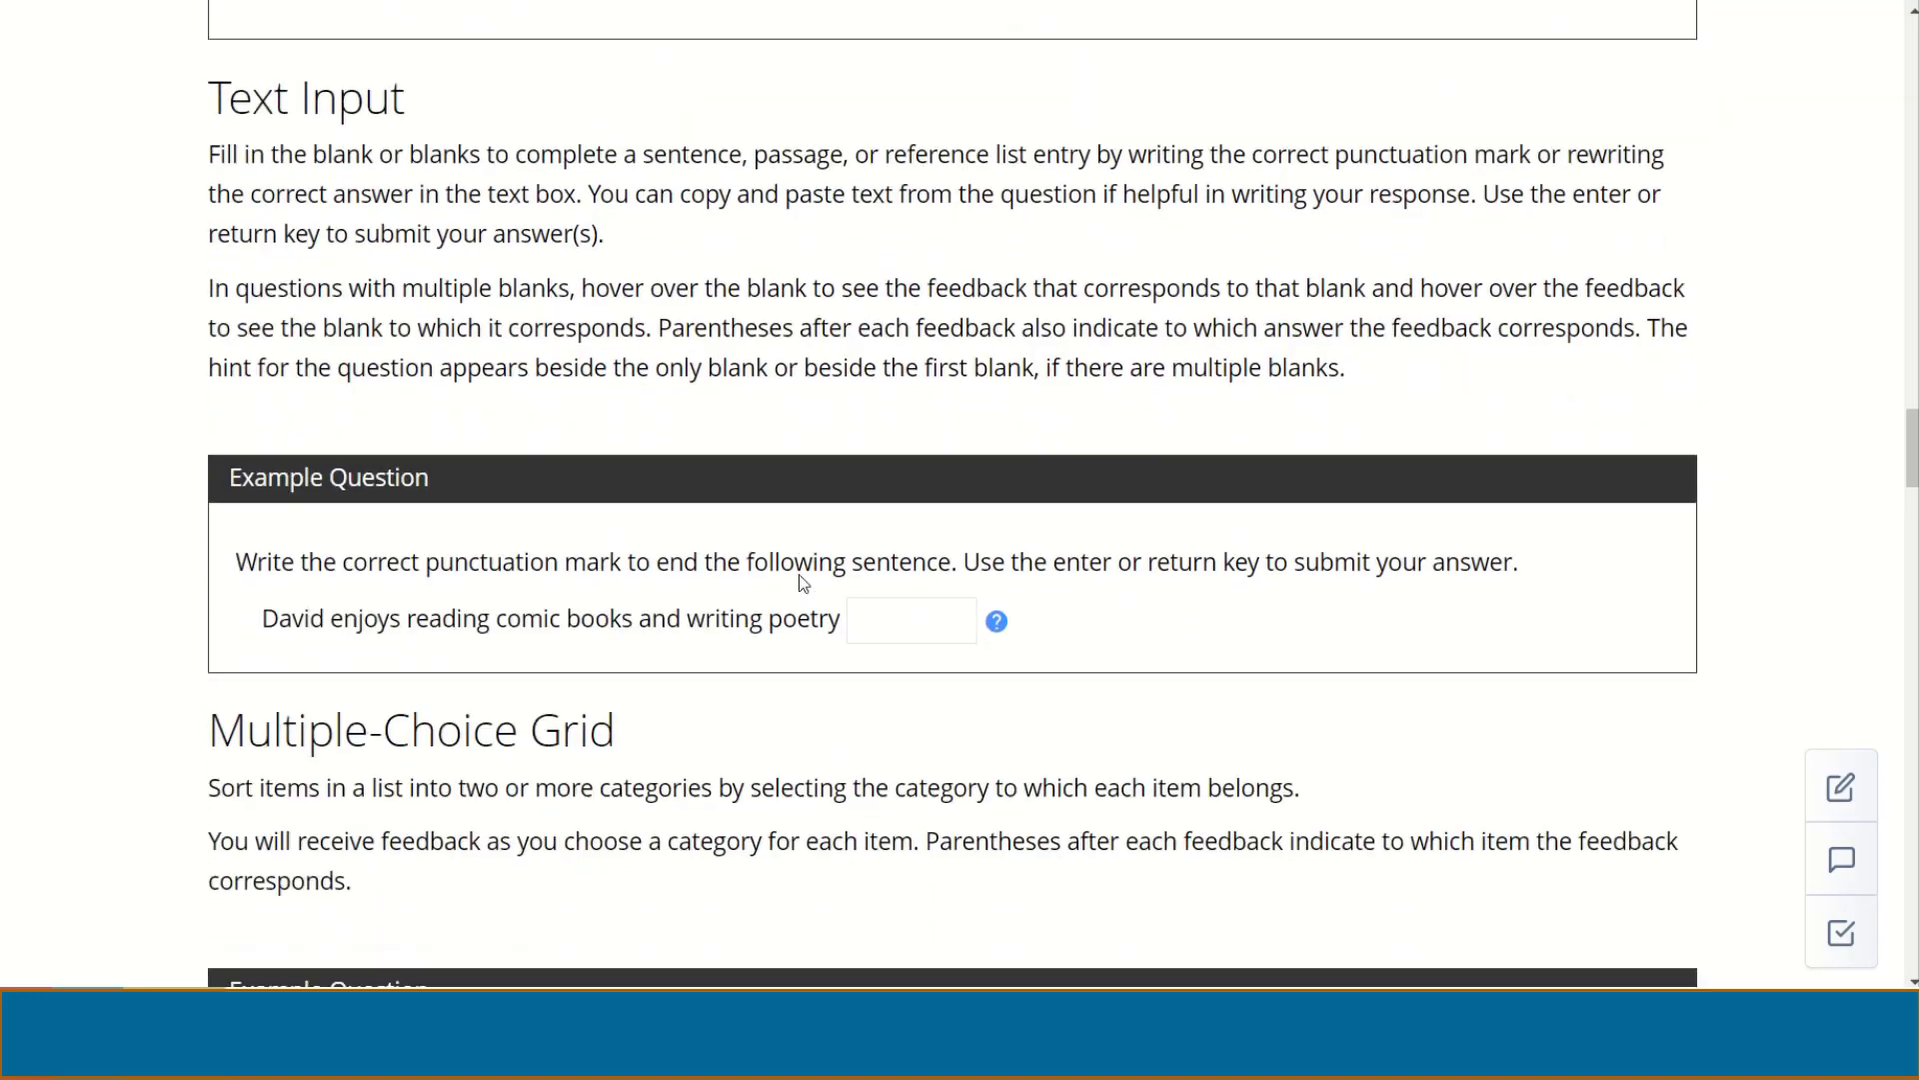
scroll(800, 576, down, 4)
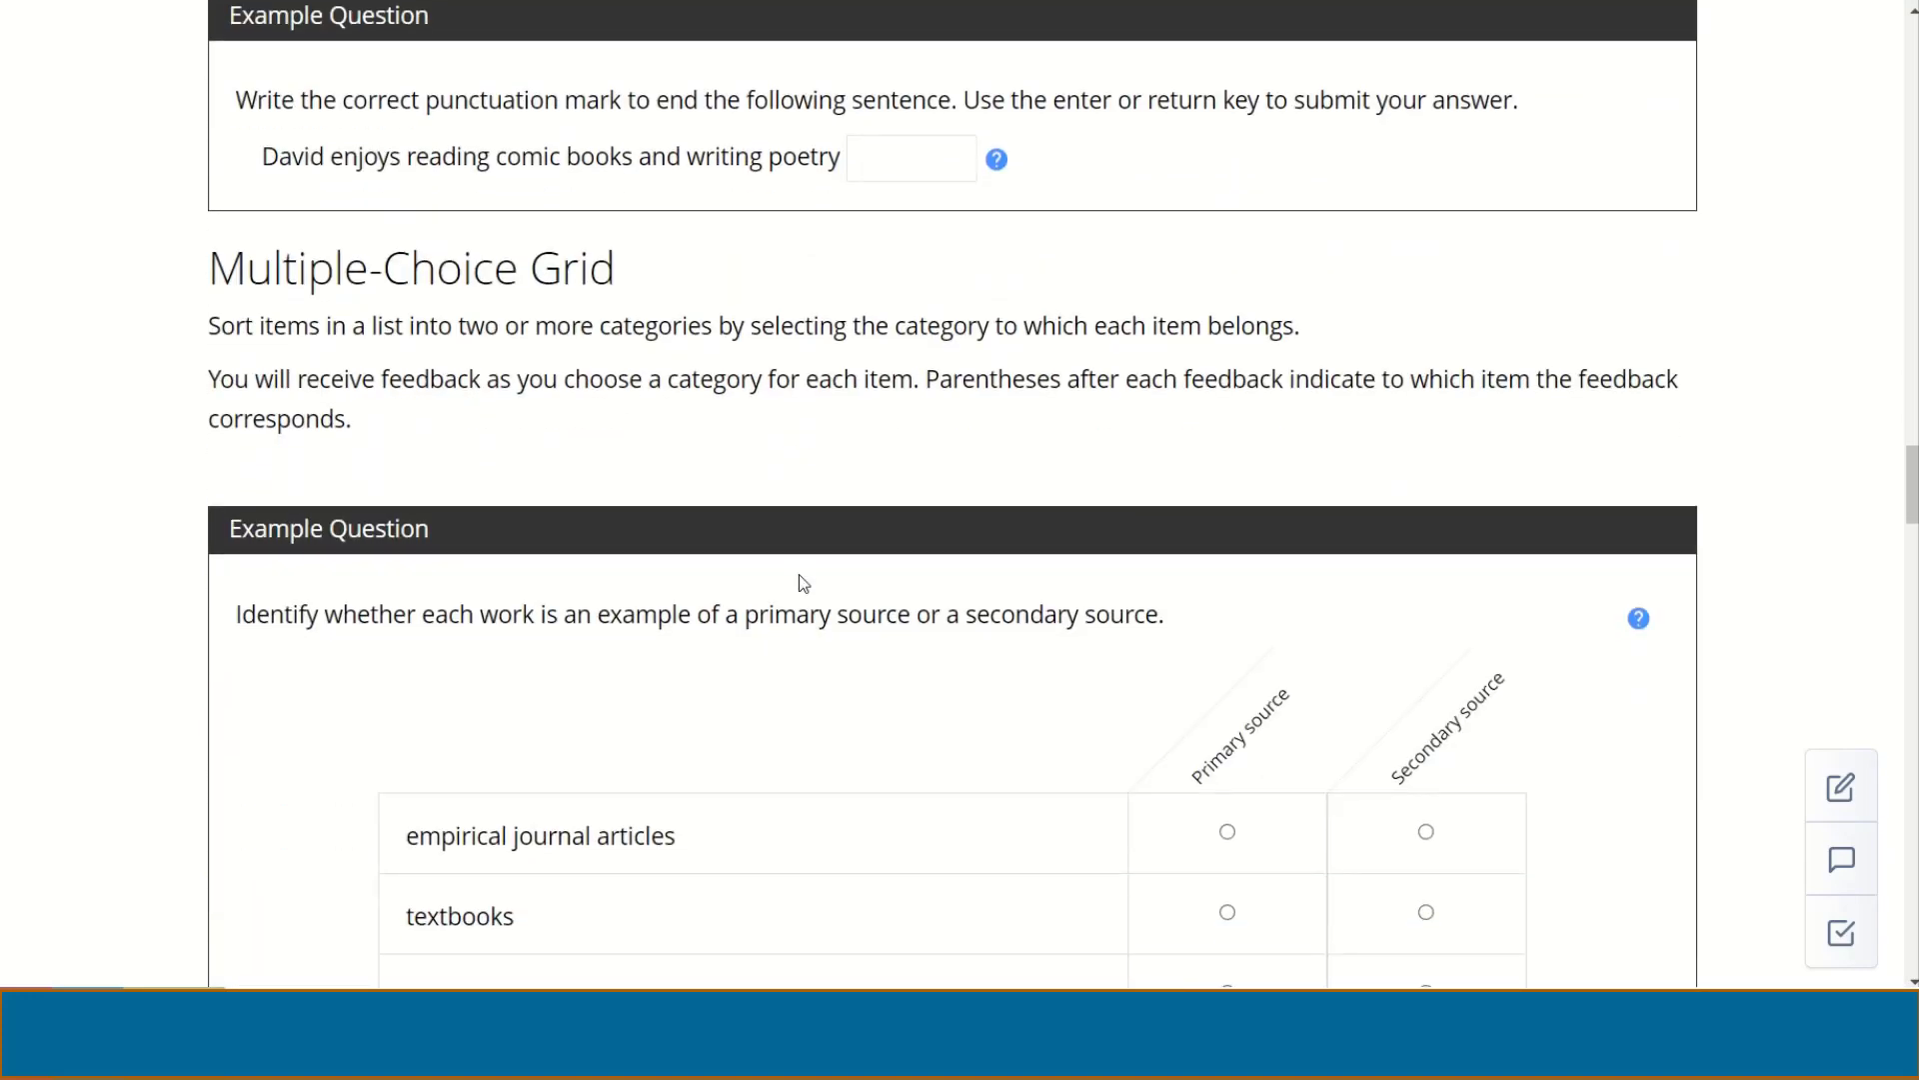
scroll(802, 583, down, 7)
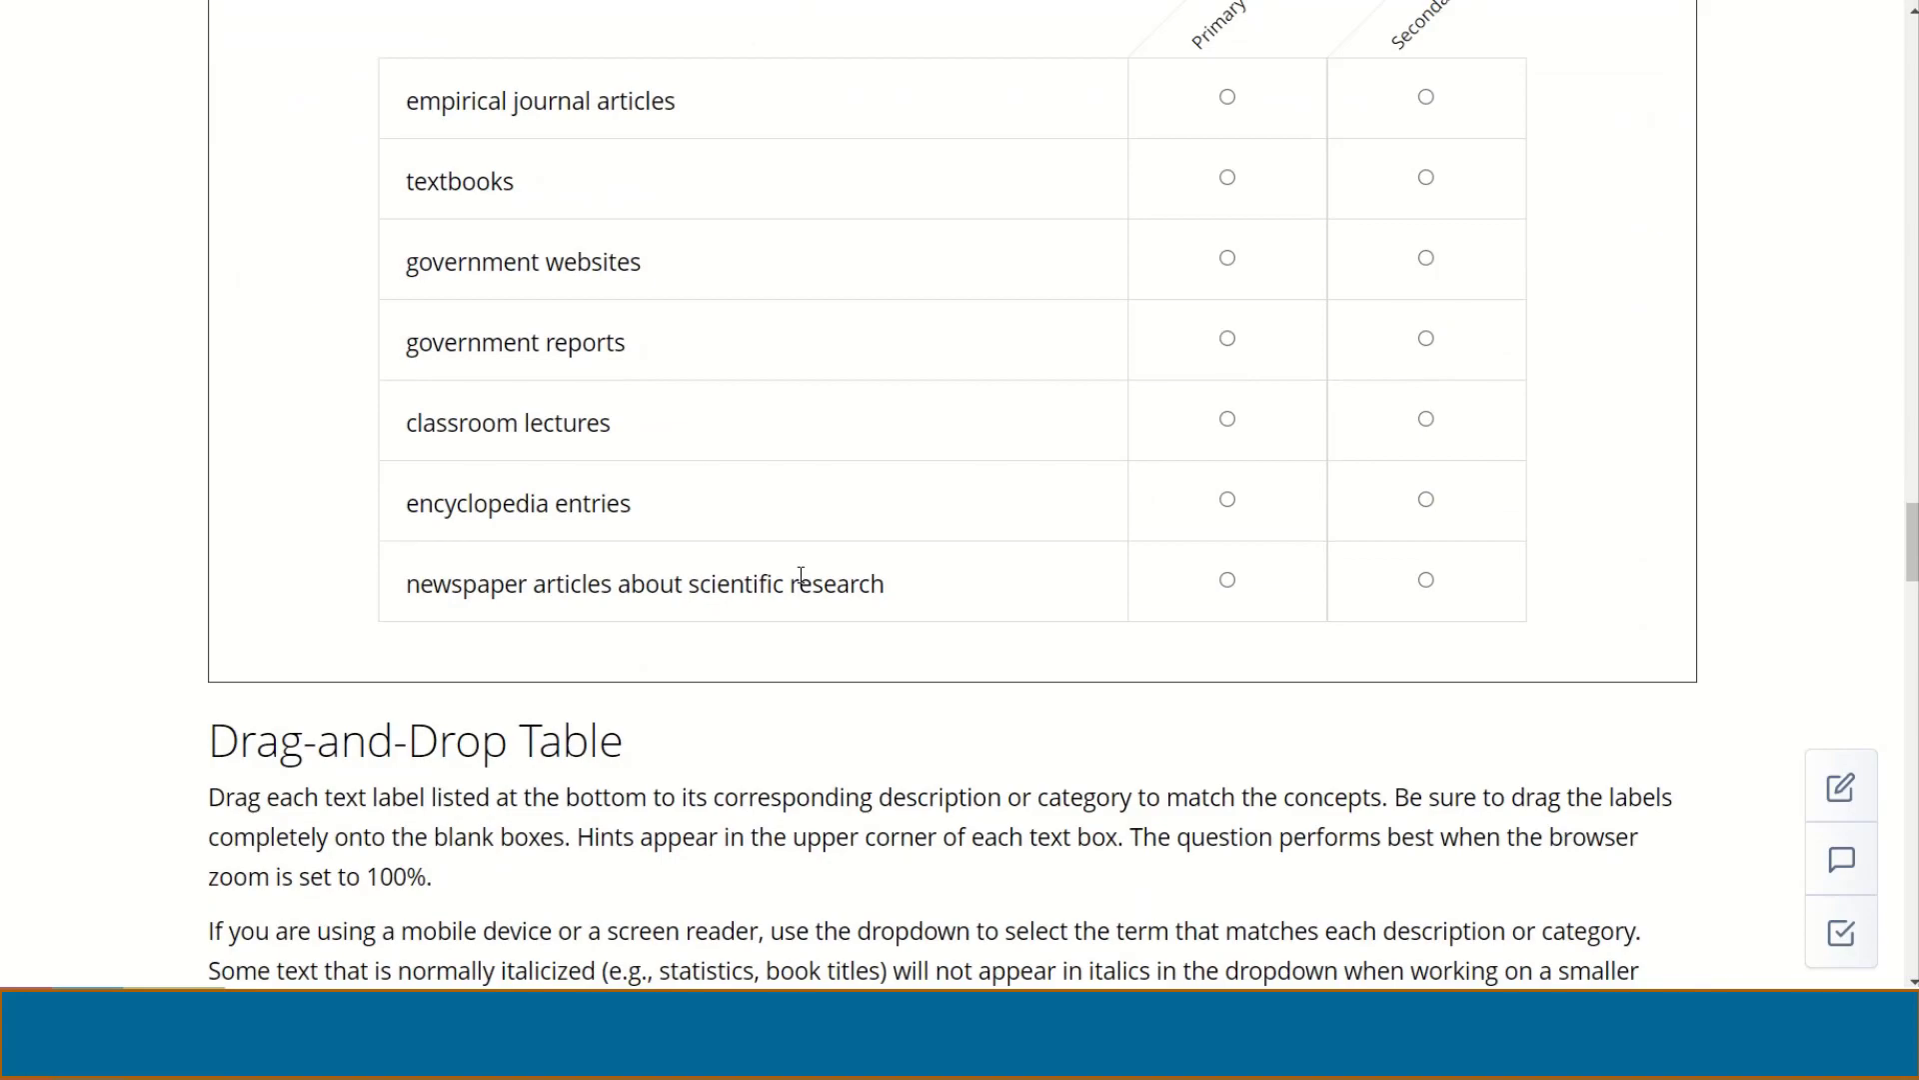
scroll(800, 576, down, 20)
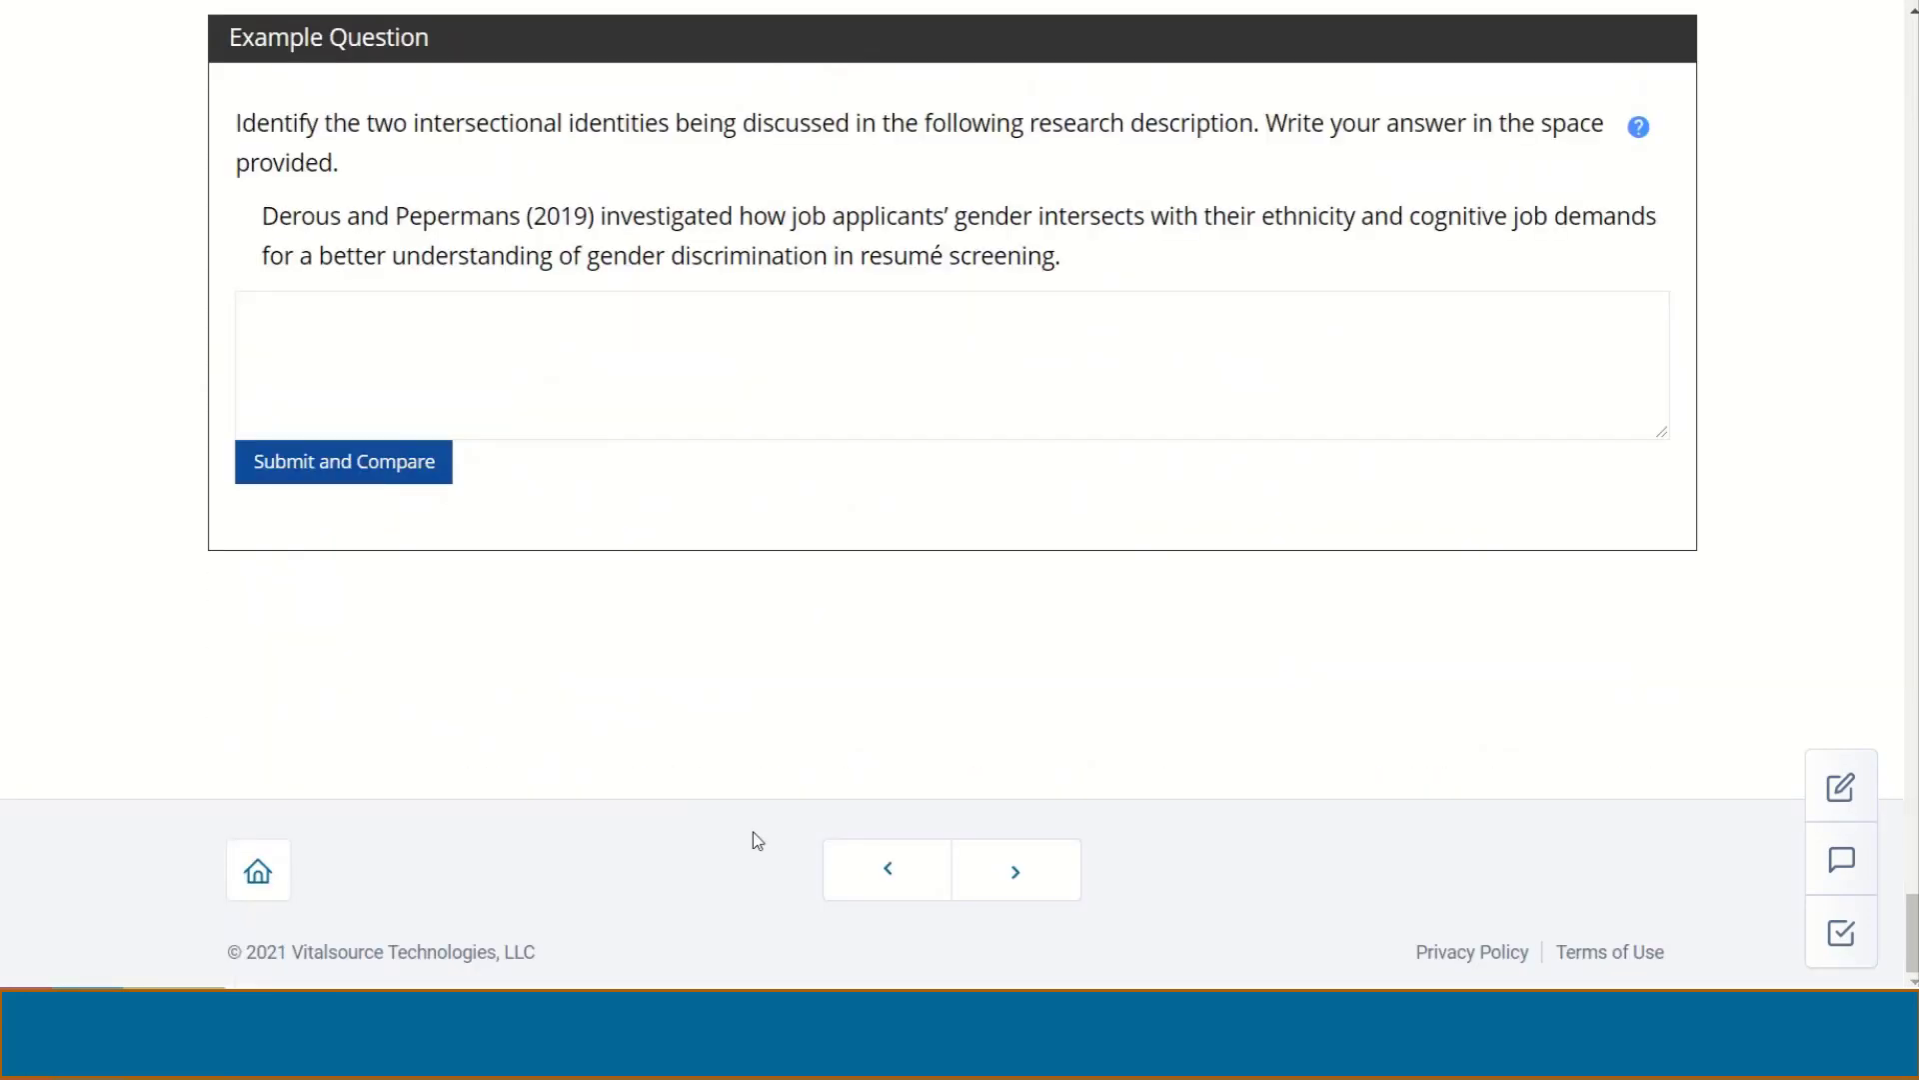
- Advance to the Learning Objectives of the Workbook page and read the list of objectives
click(1012, 880)
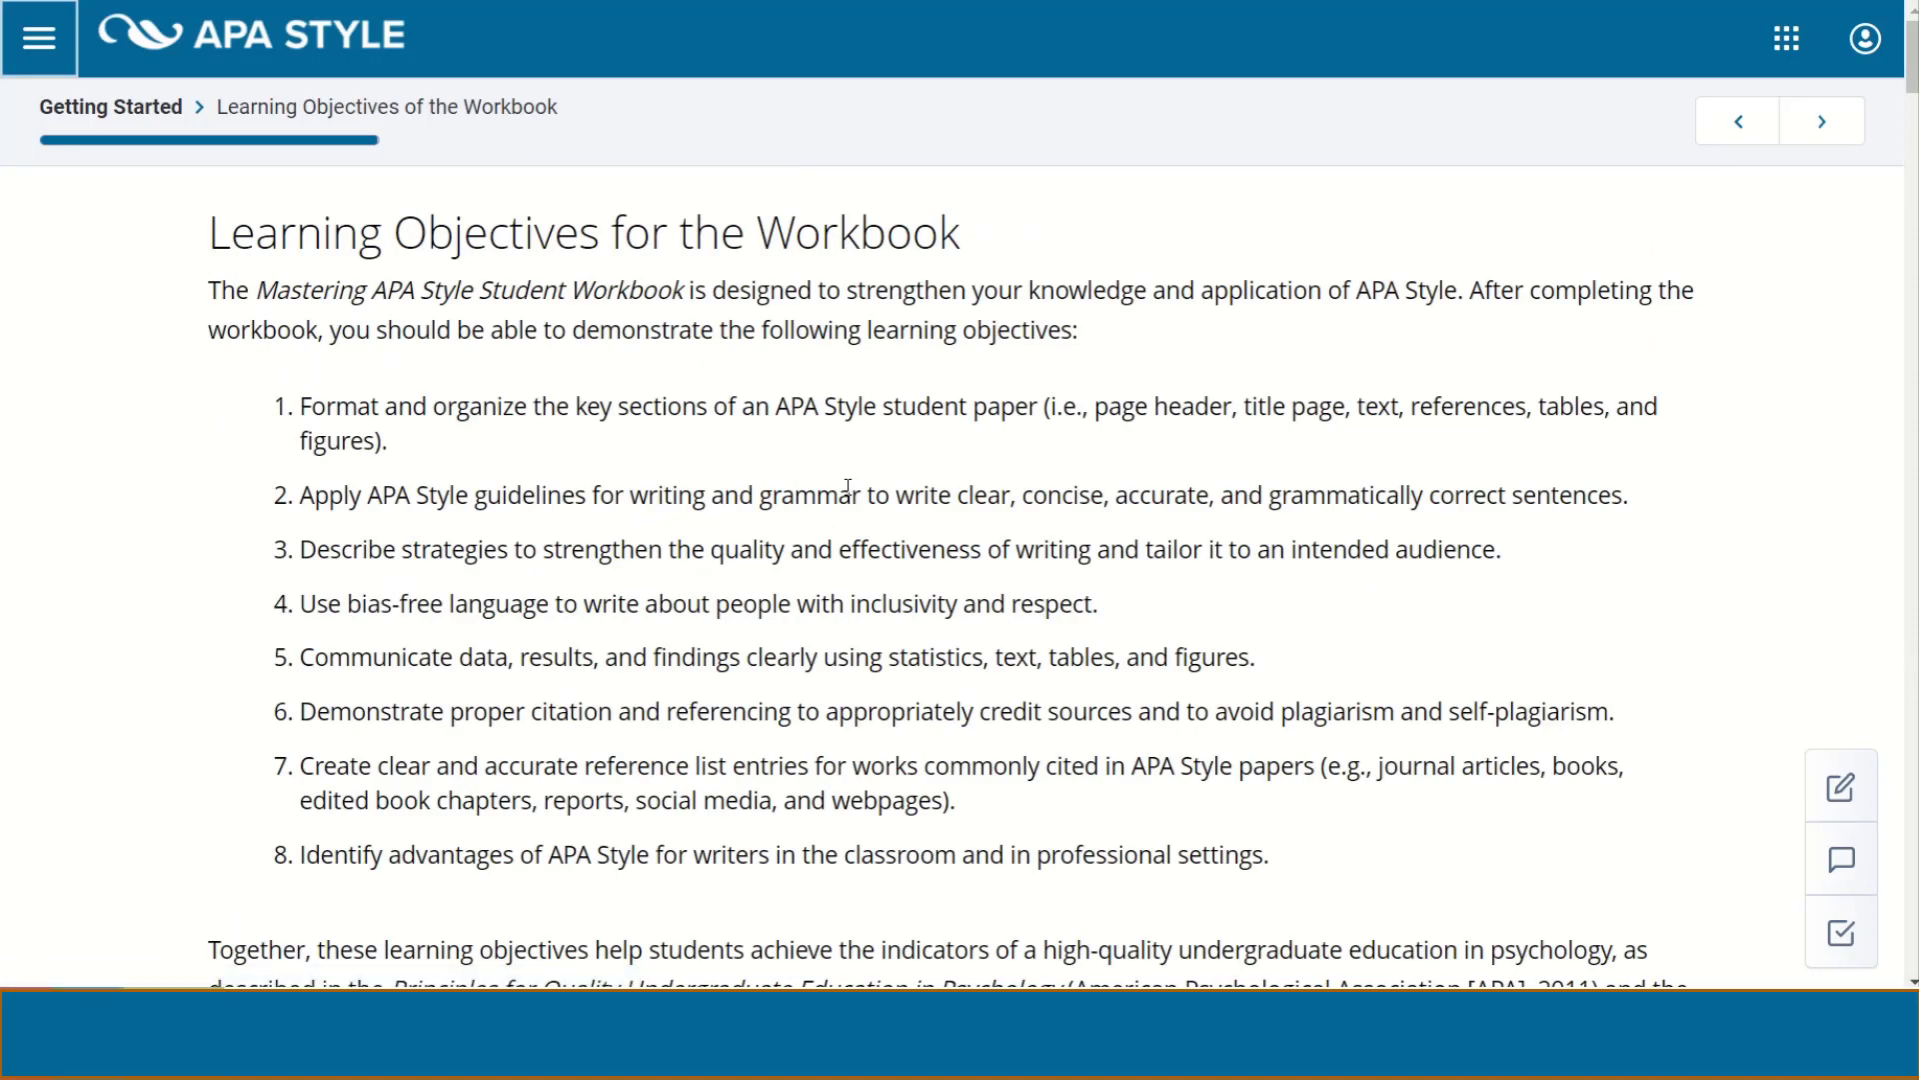
scroll(847, 486, down, 3)
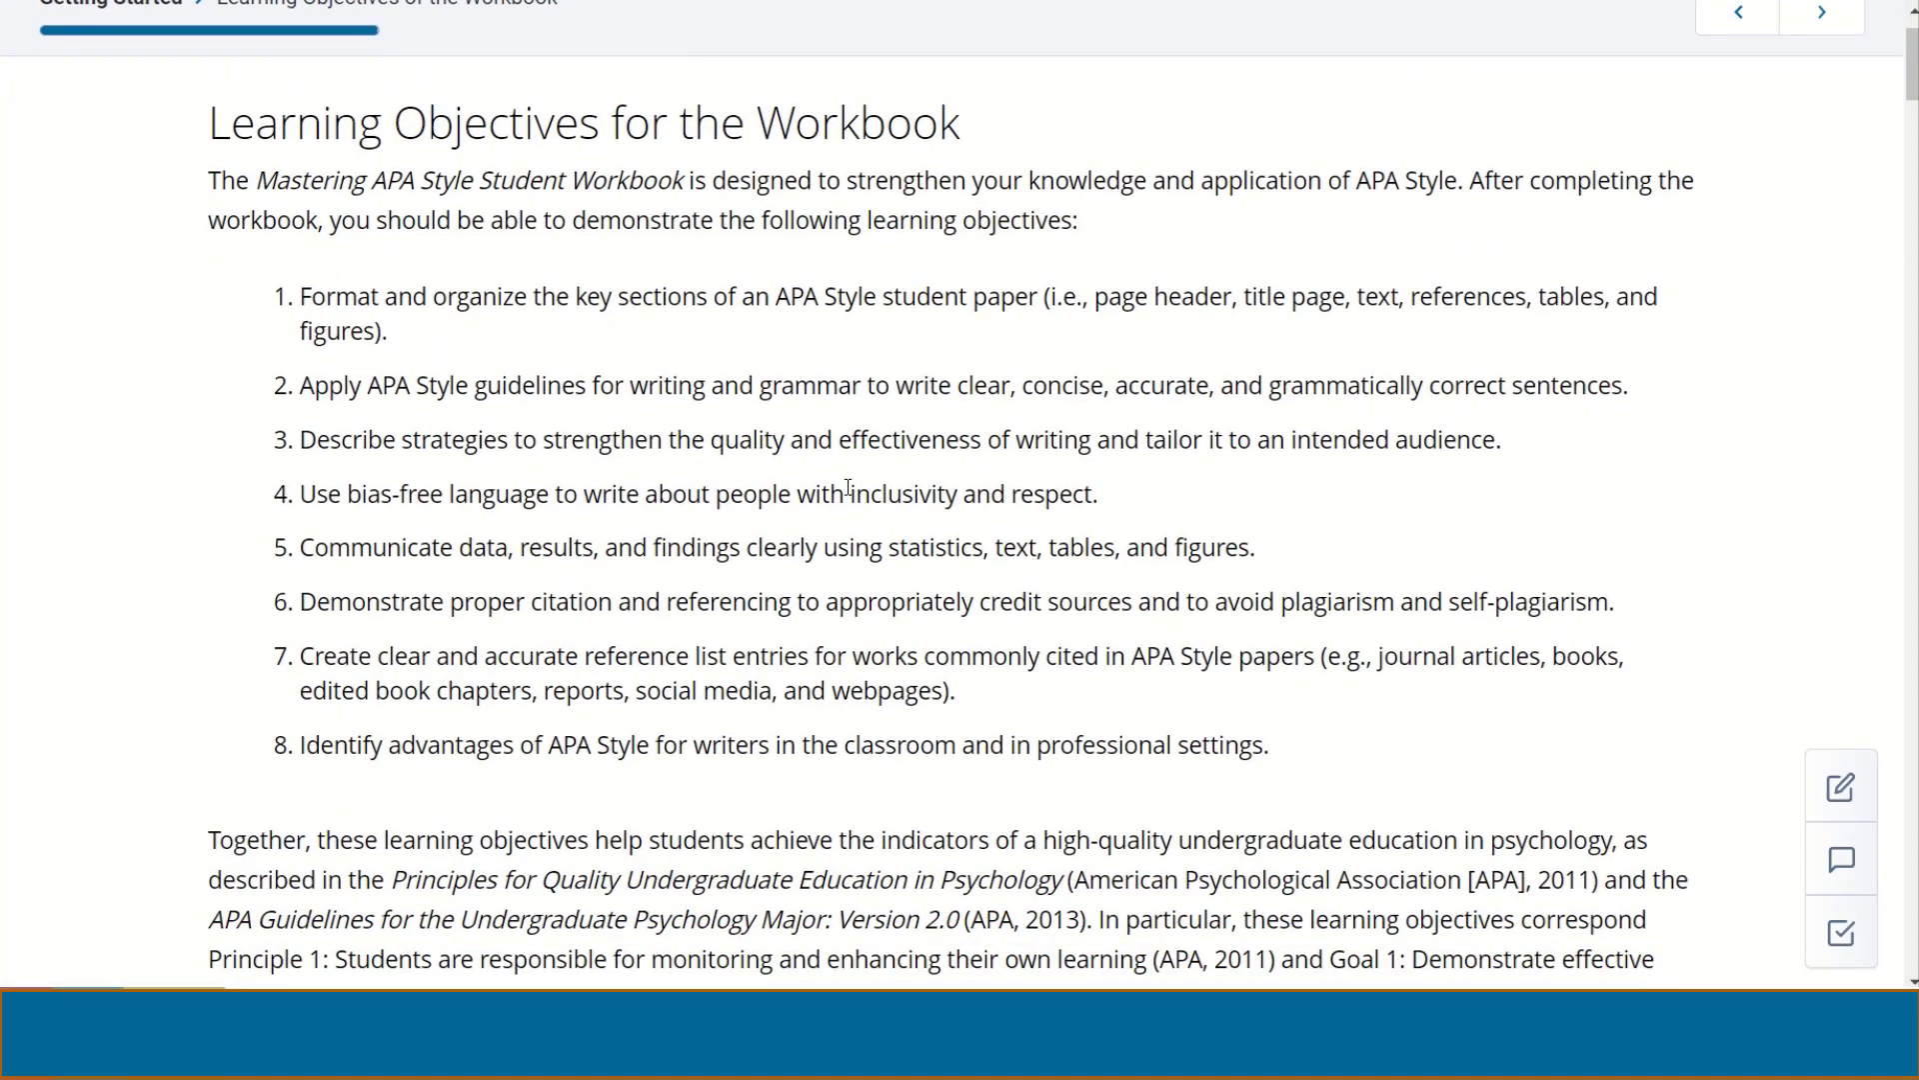
scroll(848, 487, down, 6)
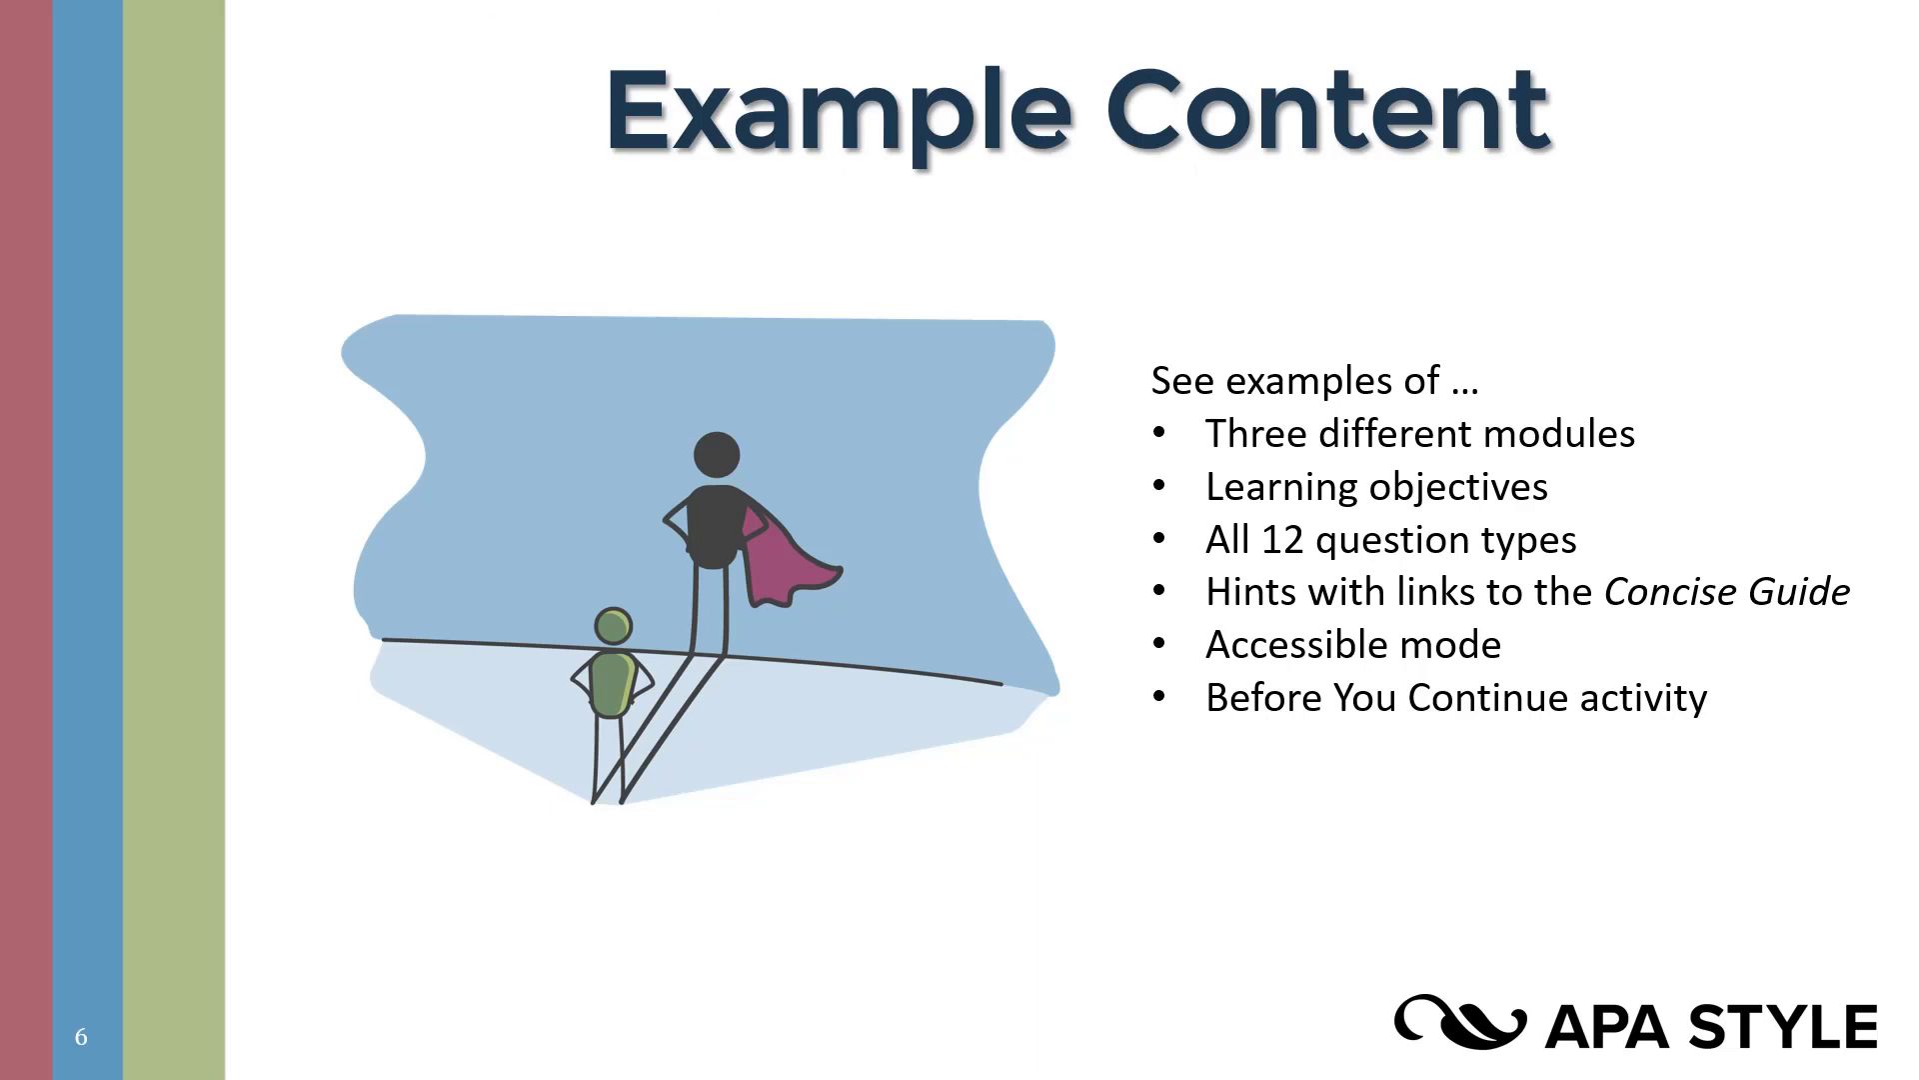
key(Right)
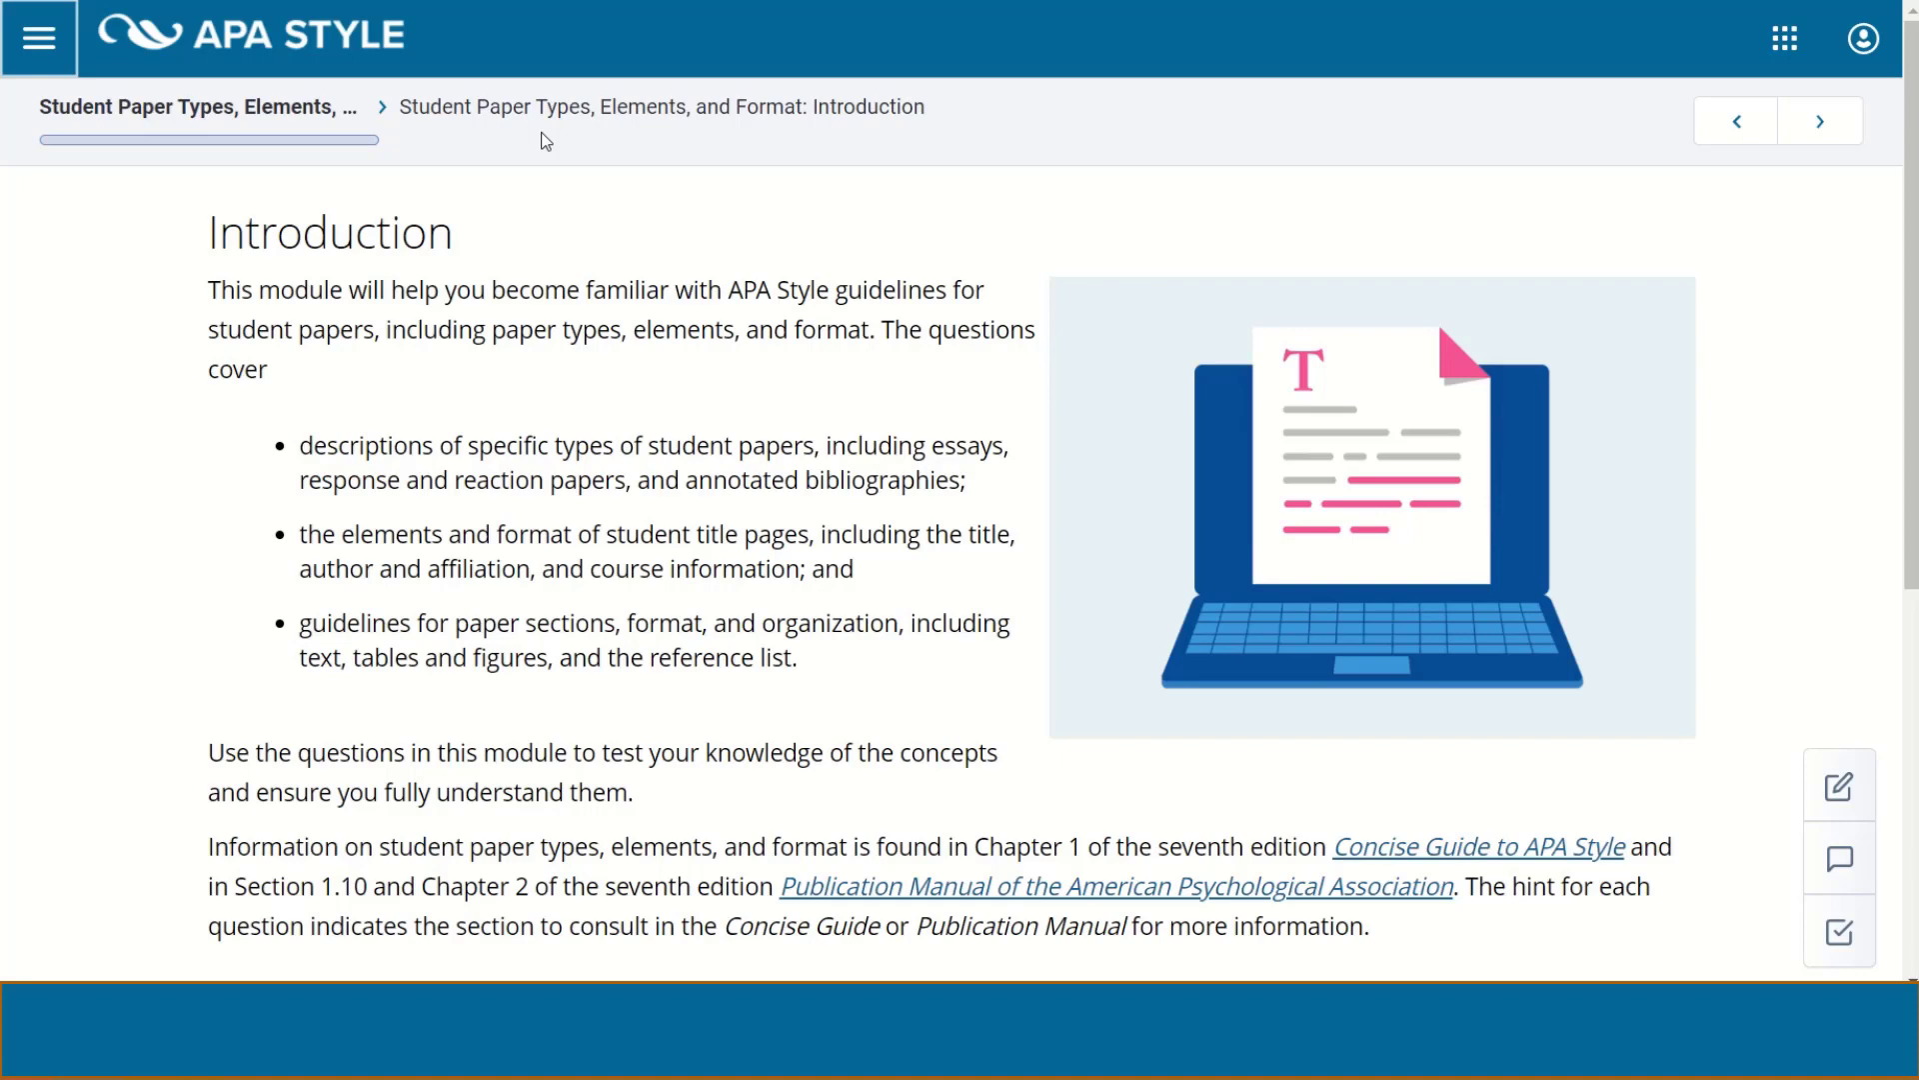
- Read the Student Paper Types, Elements, and Format introduction and advance to Student Papers Versus Professional Papers
scroll(546, 141, down, 5)
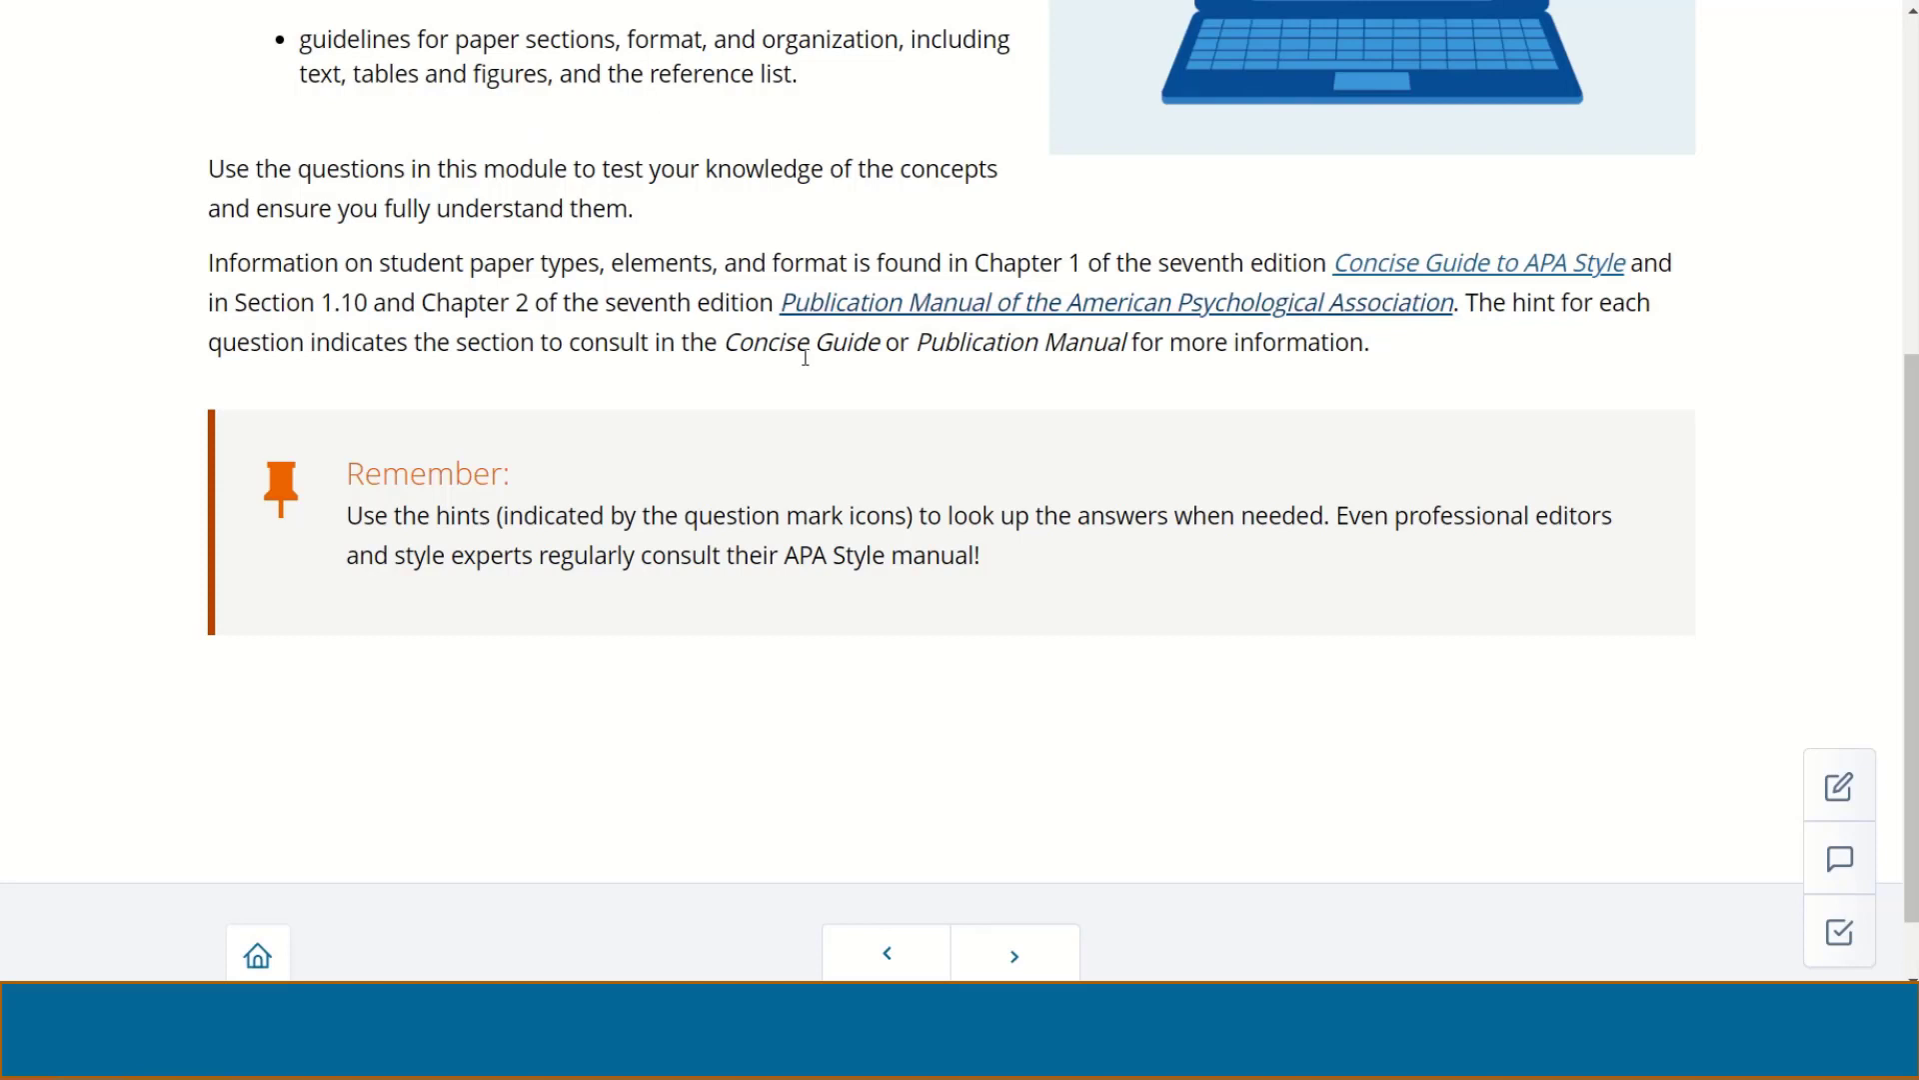
click(1014, 960)
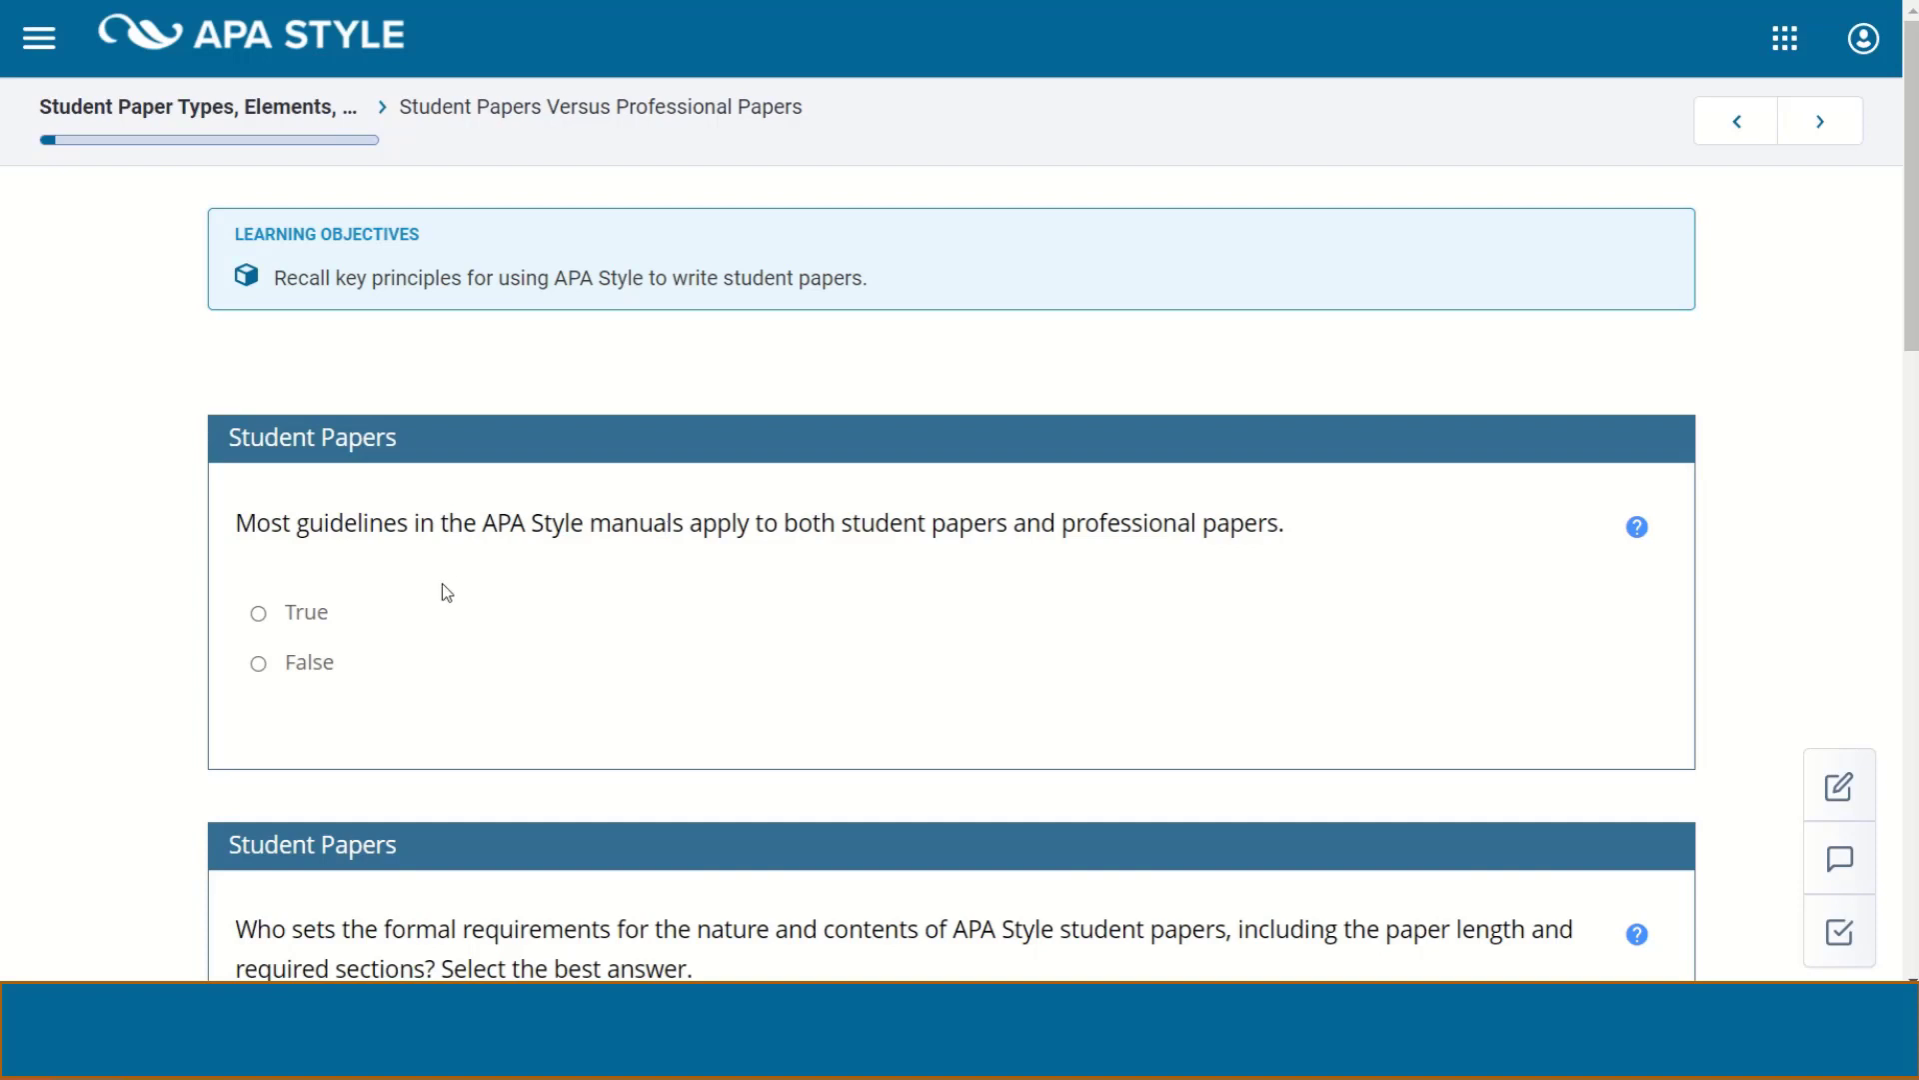
- Answer True to the manual guidelines question, and try APA staff before choosing instructors for who sets student paper requirements
click(311, 623)
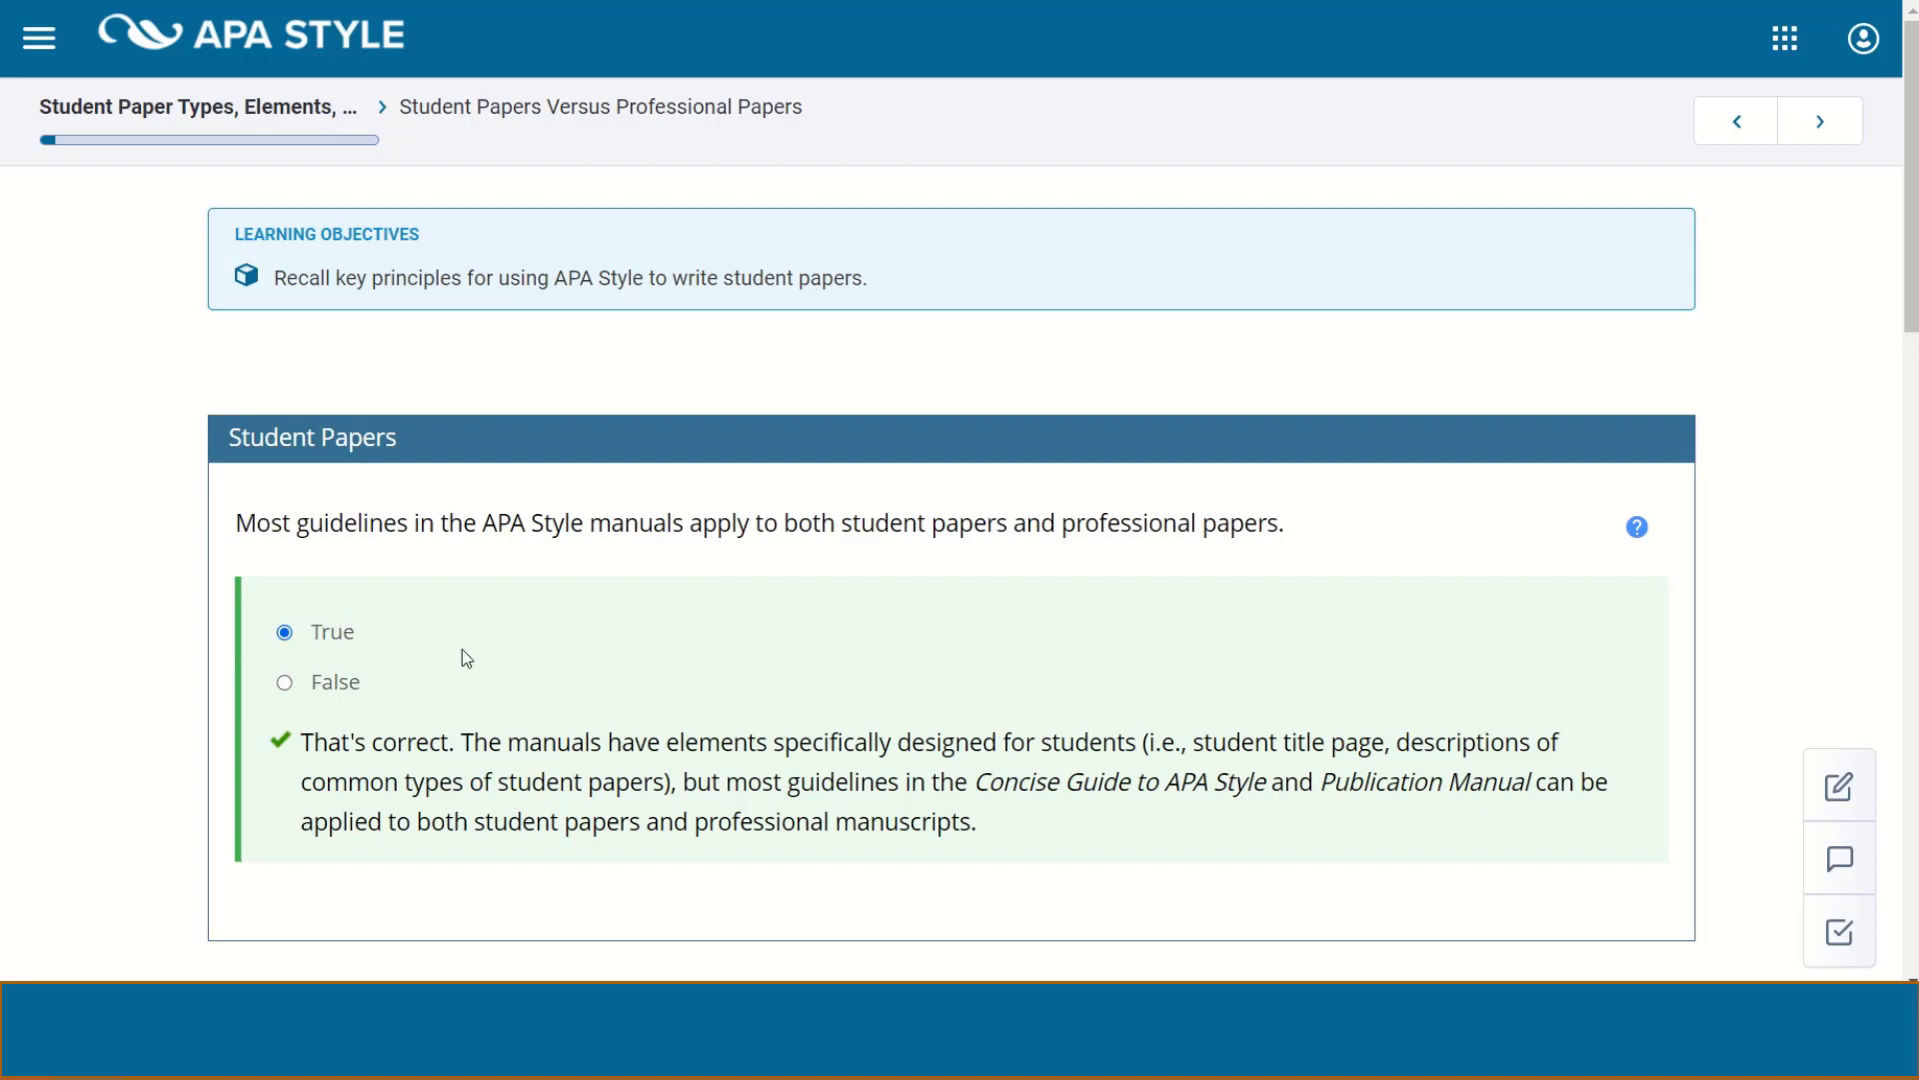
scroll(468, 655, down, 5)
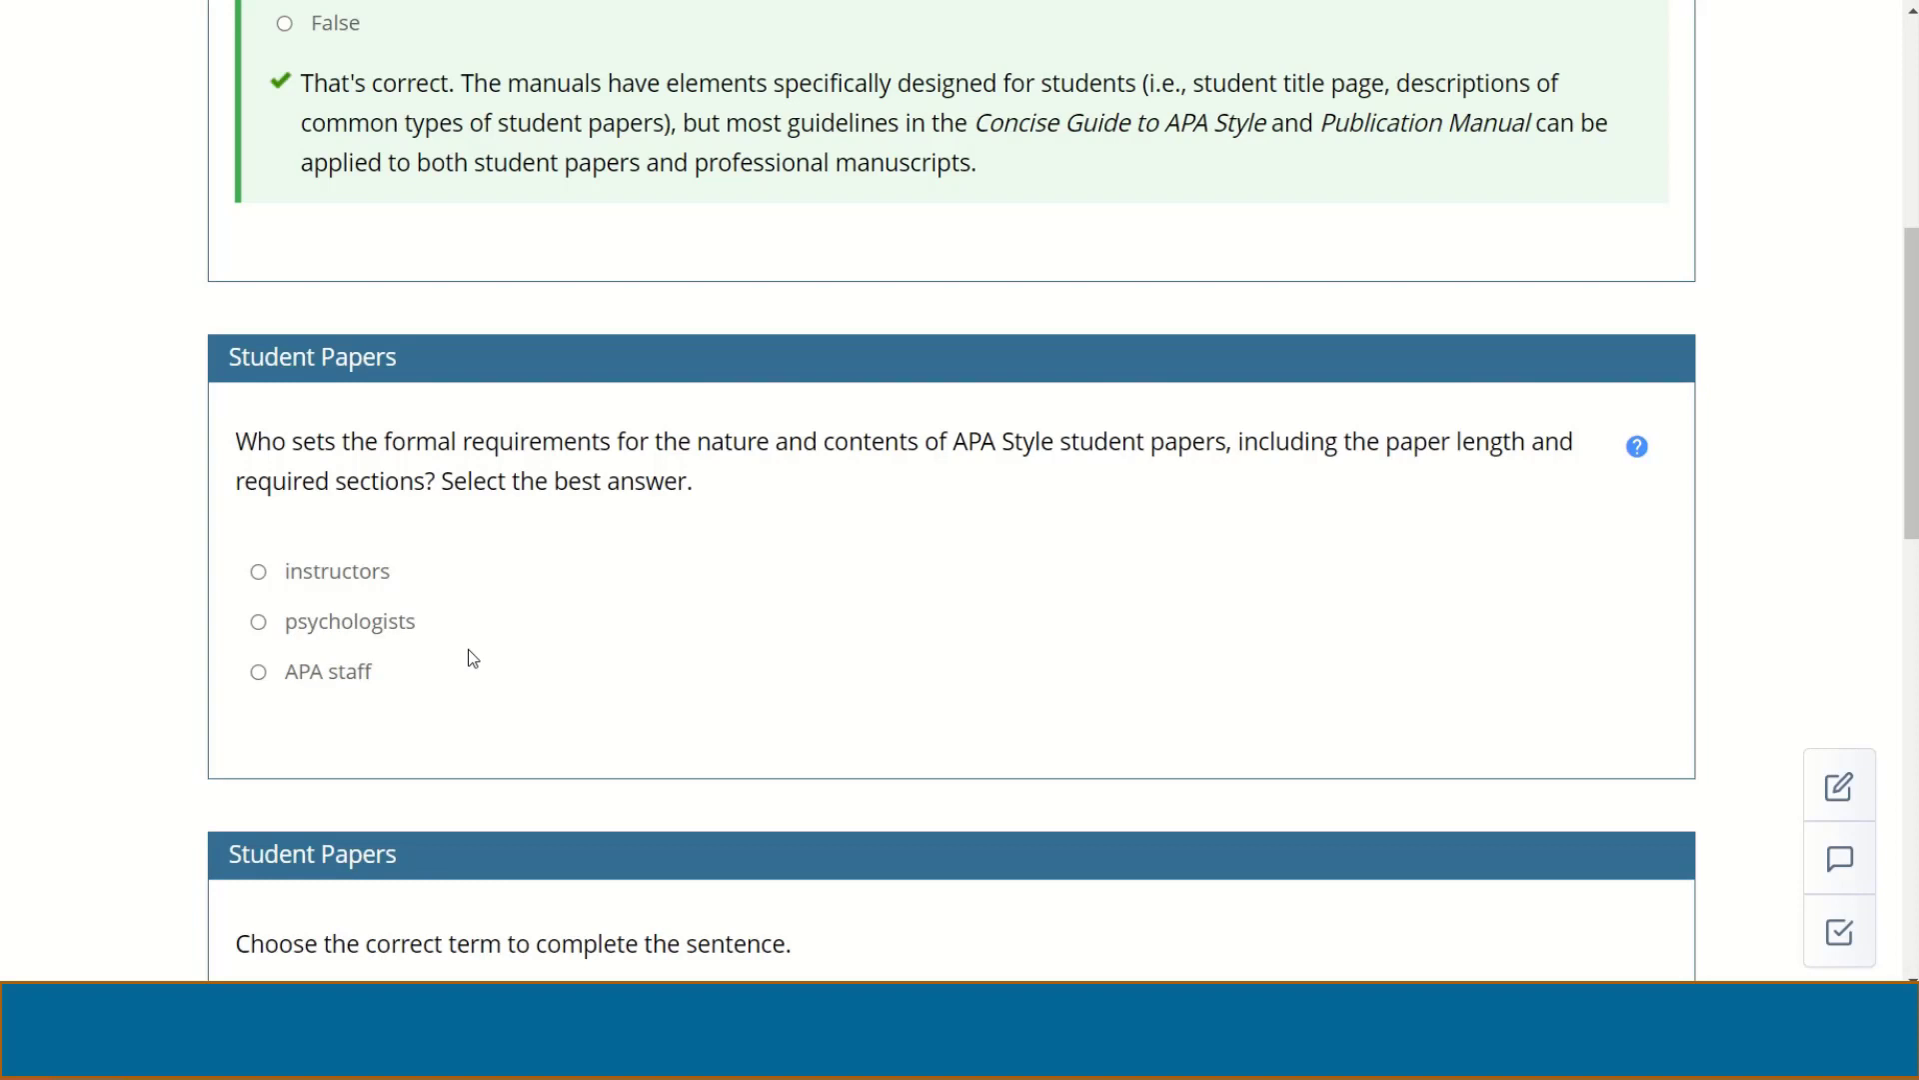
click(350, 675)
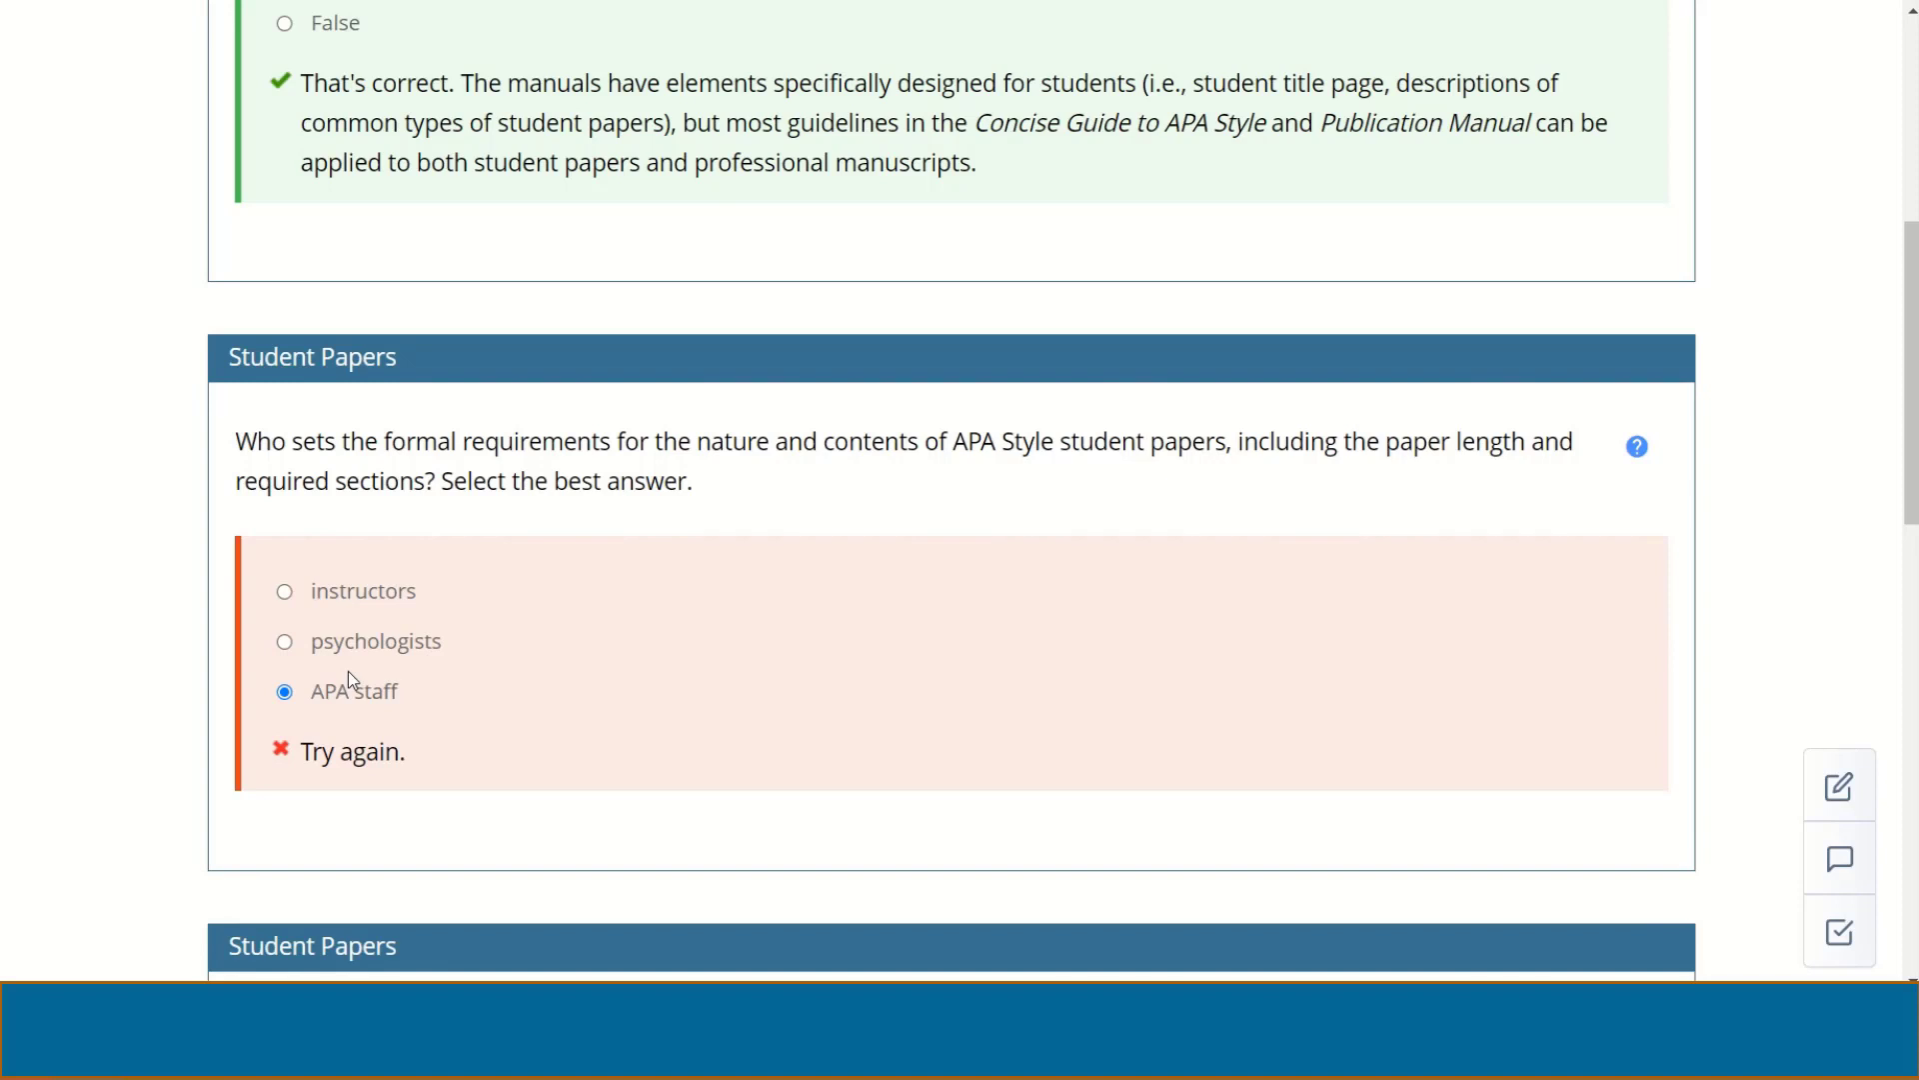
click(377, 601)
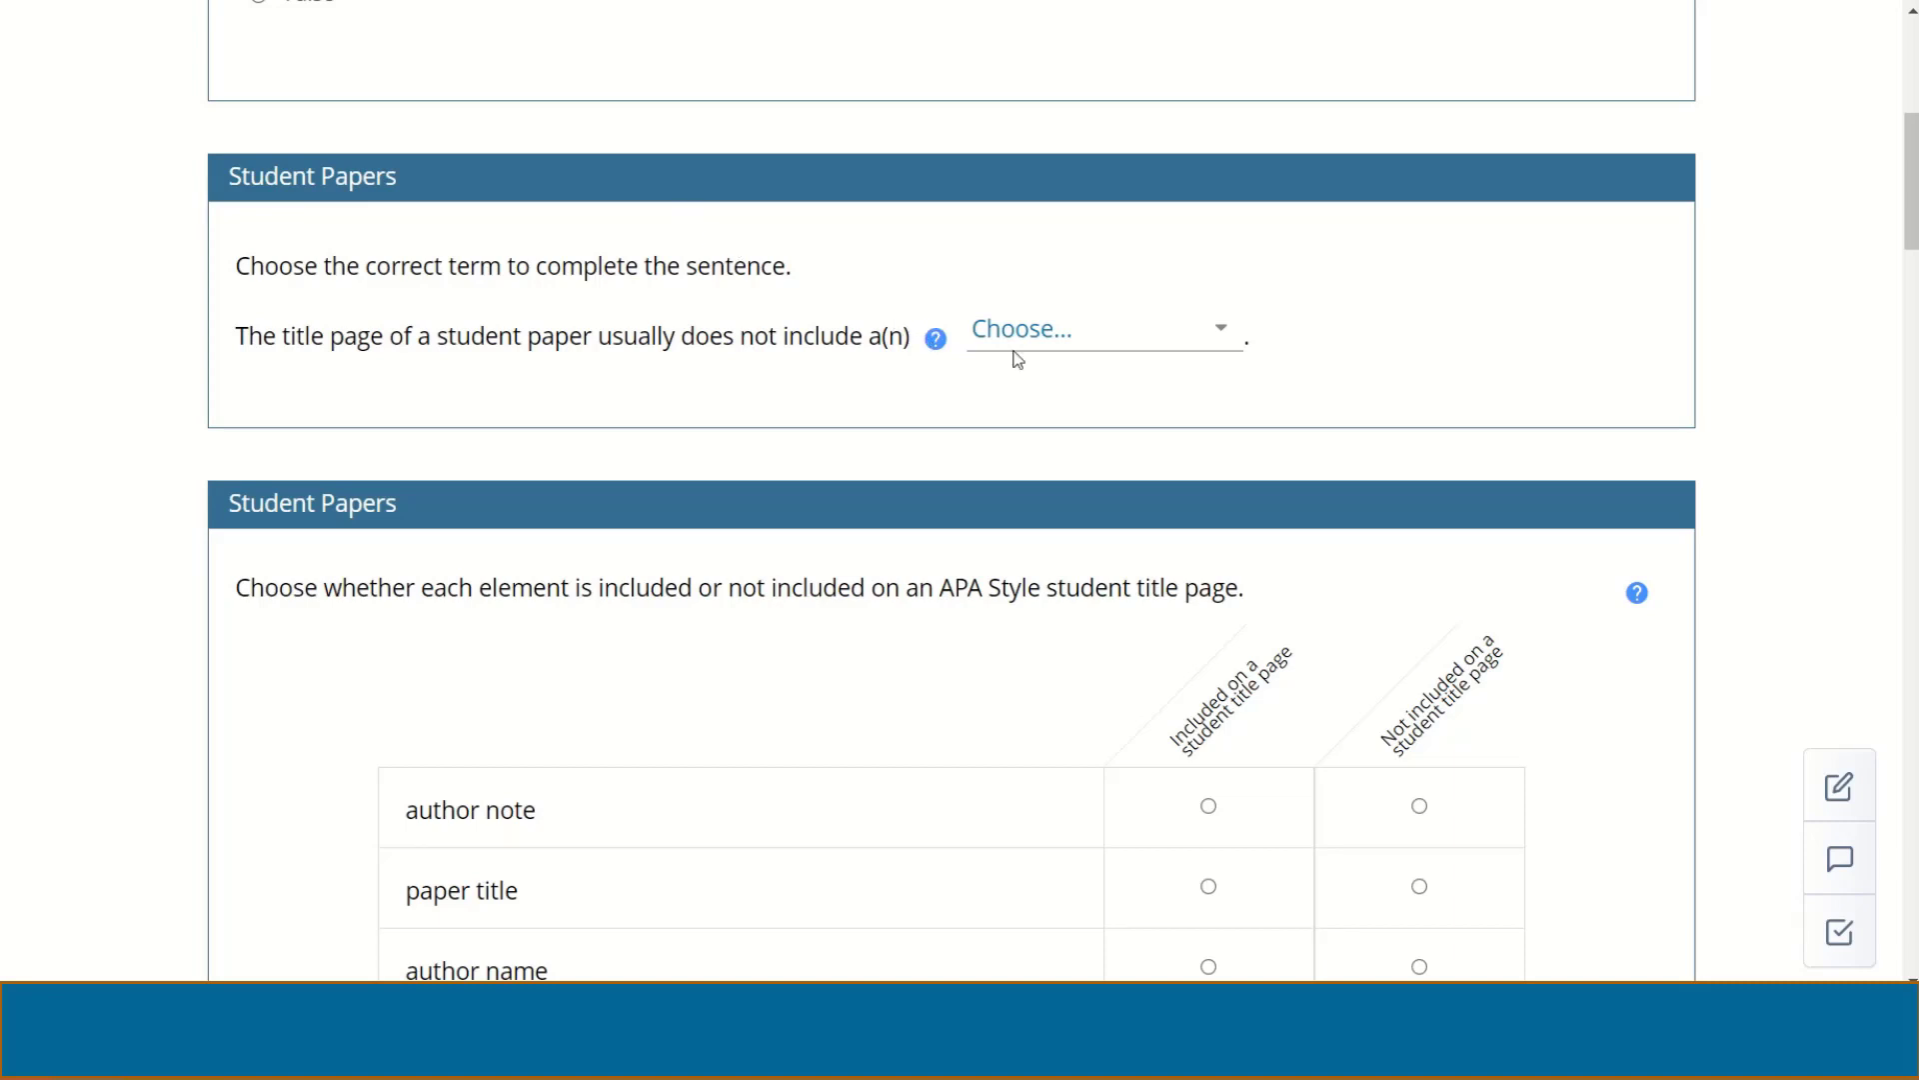
- Complete the sentence about what a student paper's title page usually does not include with "author note"
click(1065, 340)
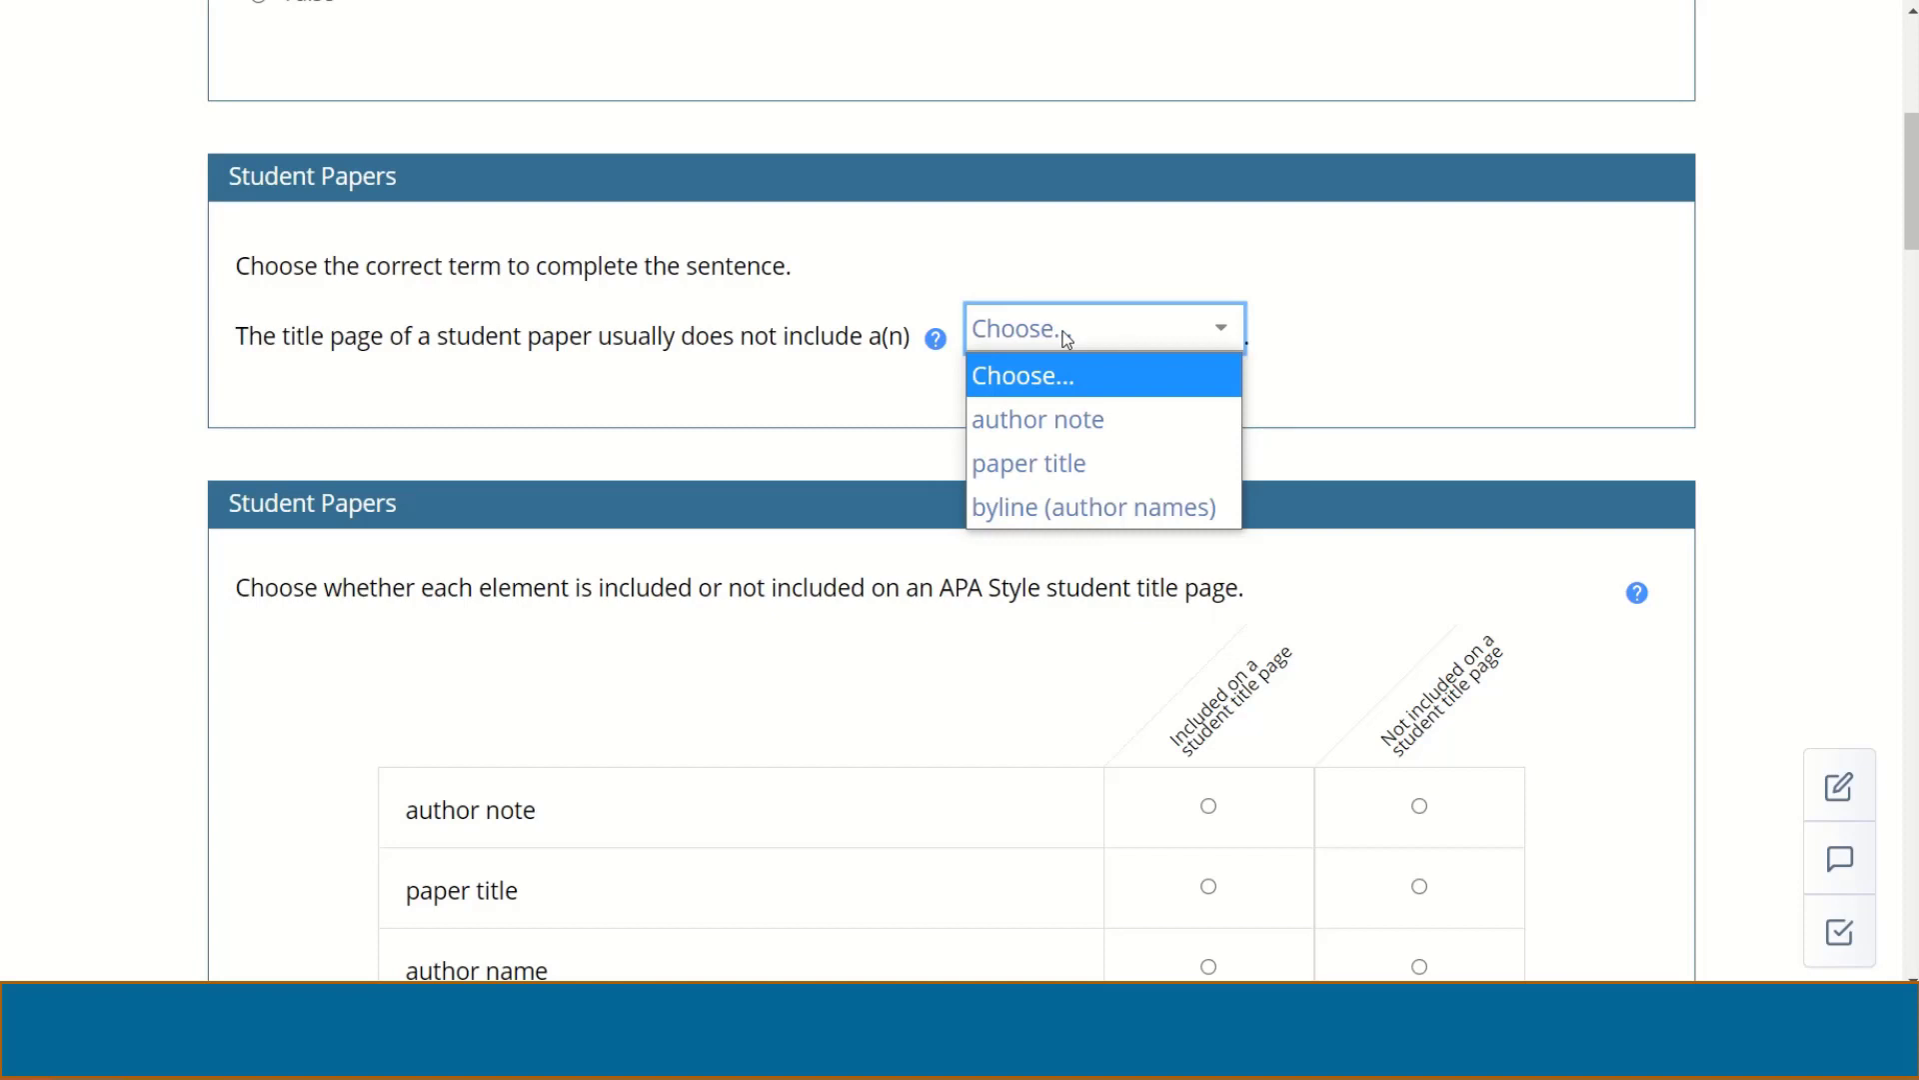
click(1073, 430)
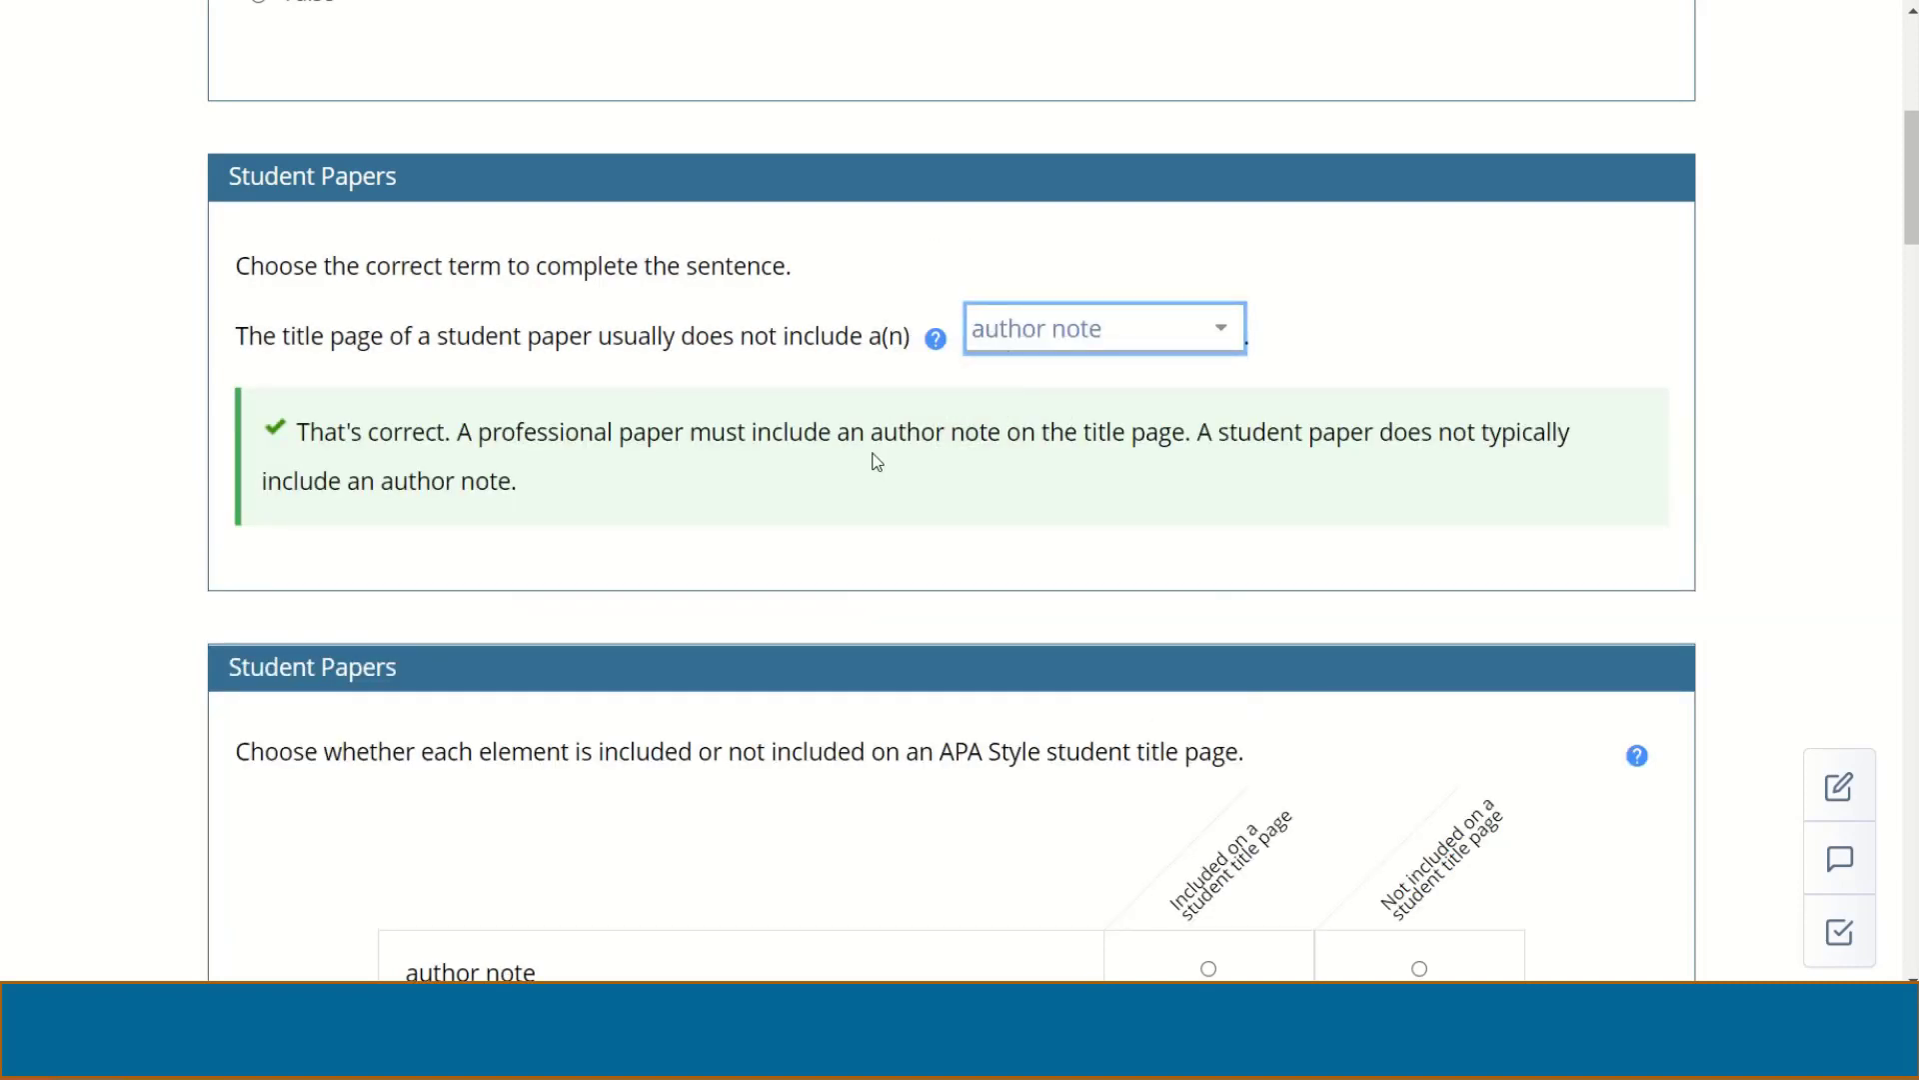
- In the student title page grid, mark author note as not included and paper title and author name as included
scroll(877, 461, down, 6)
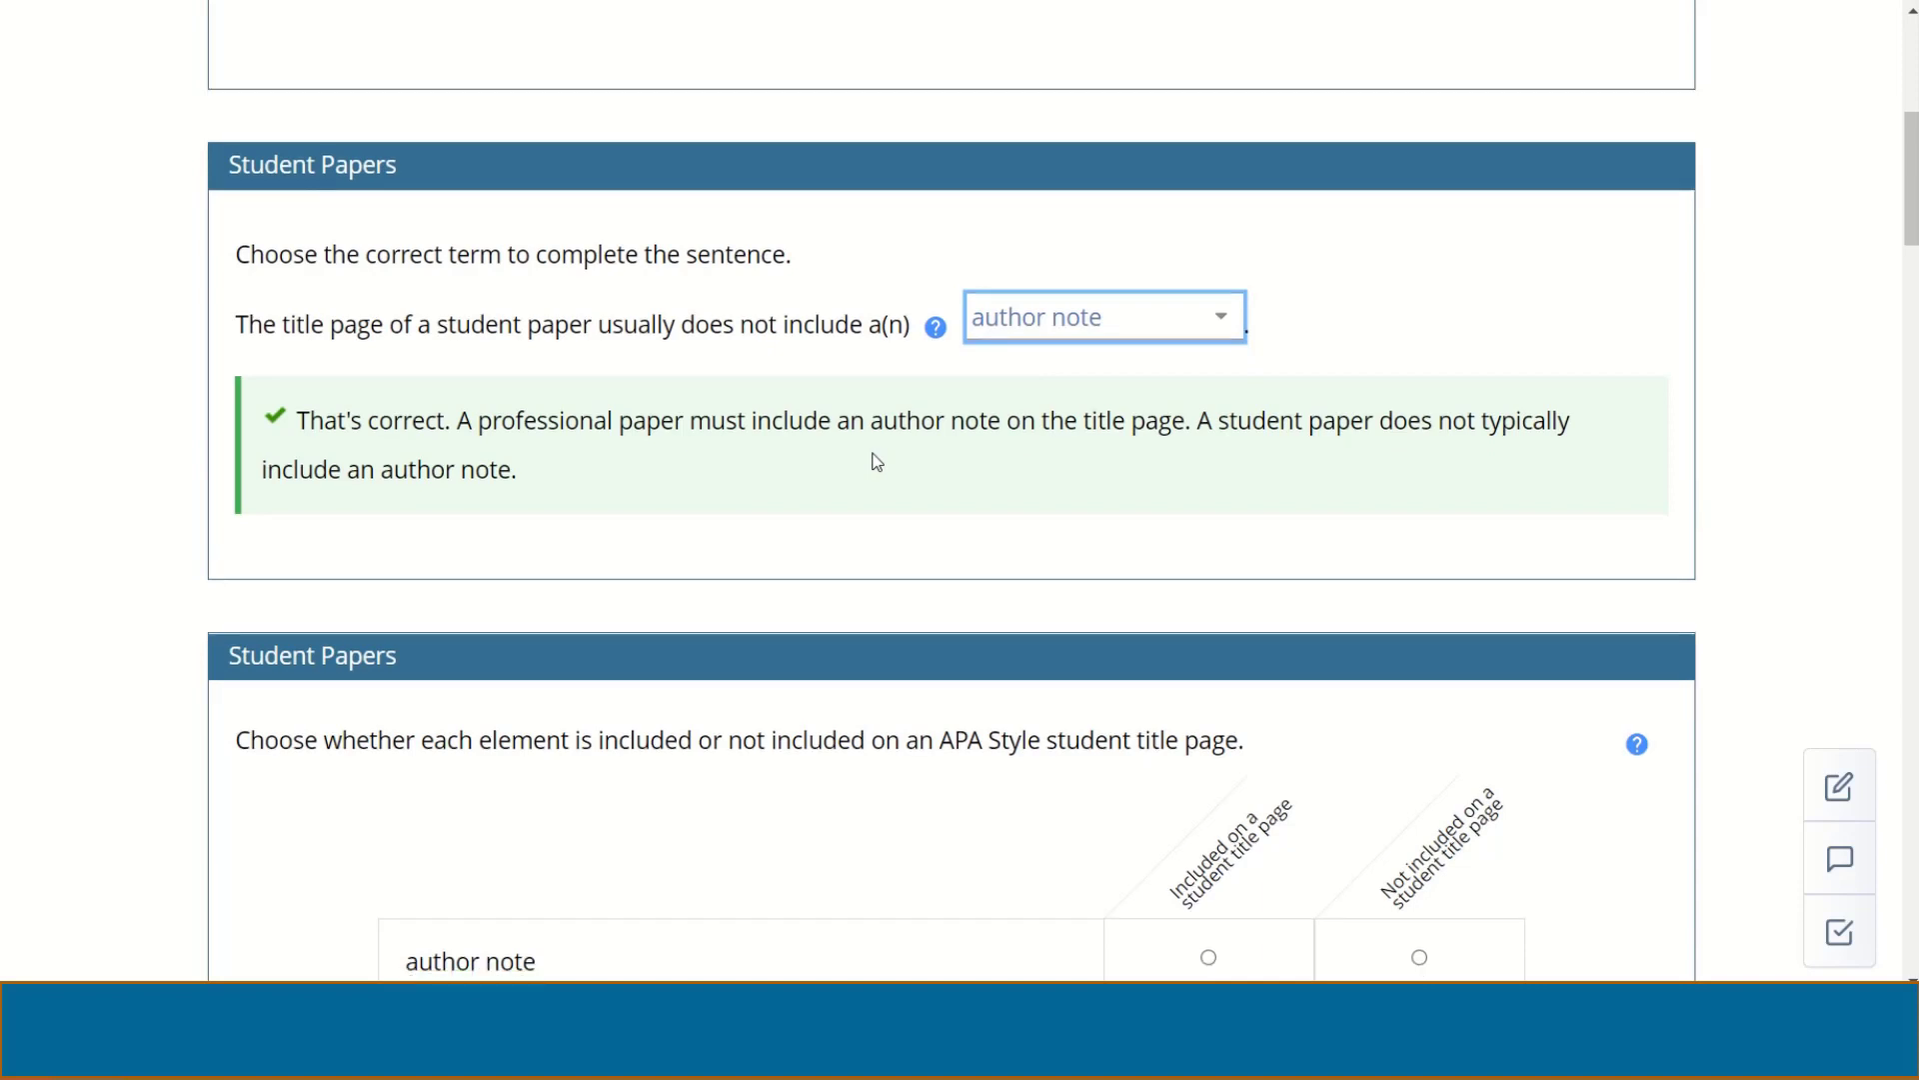
scroll(875, 454, up, 1)
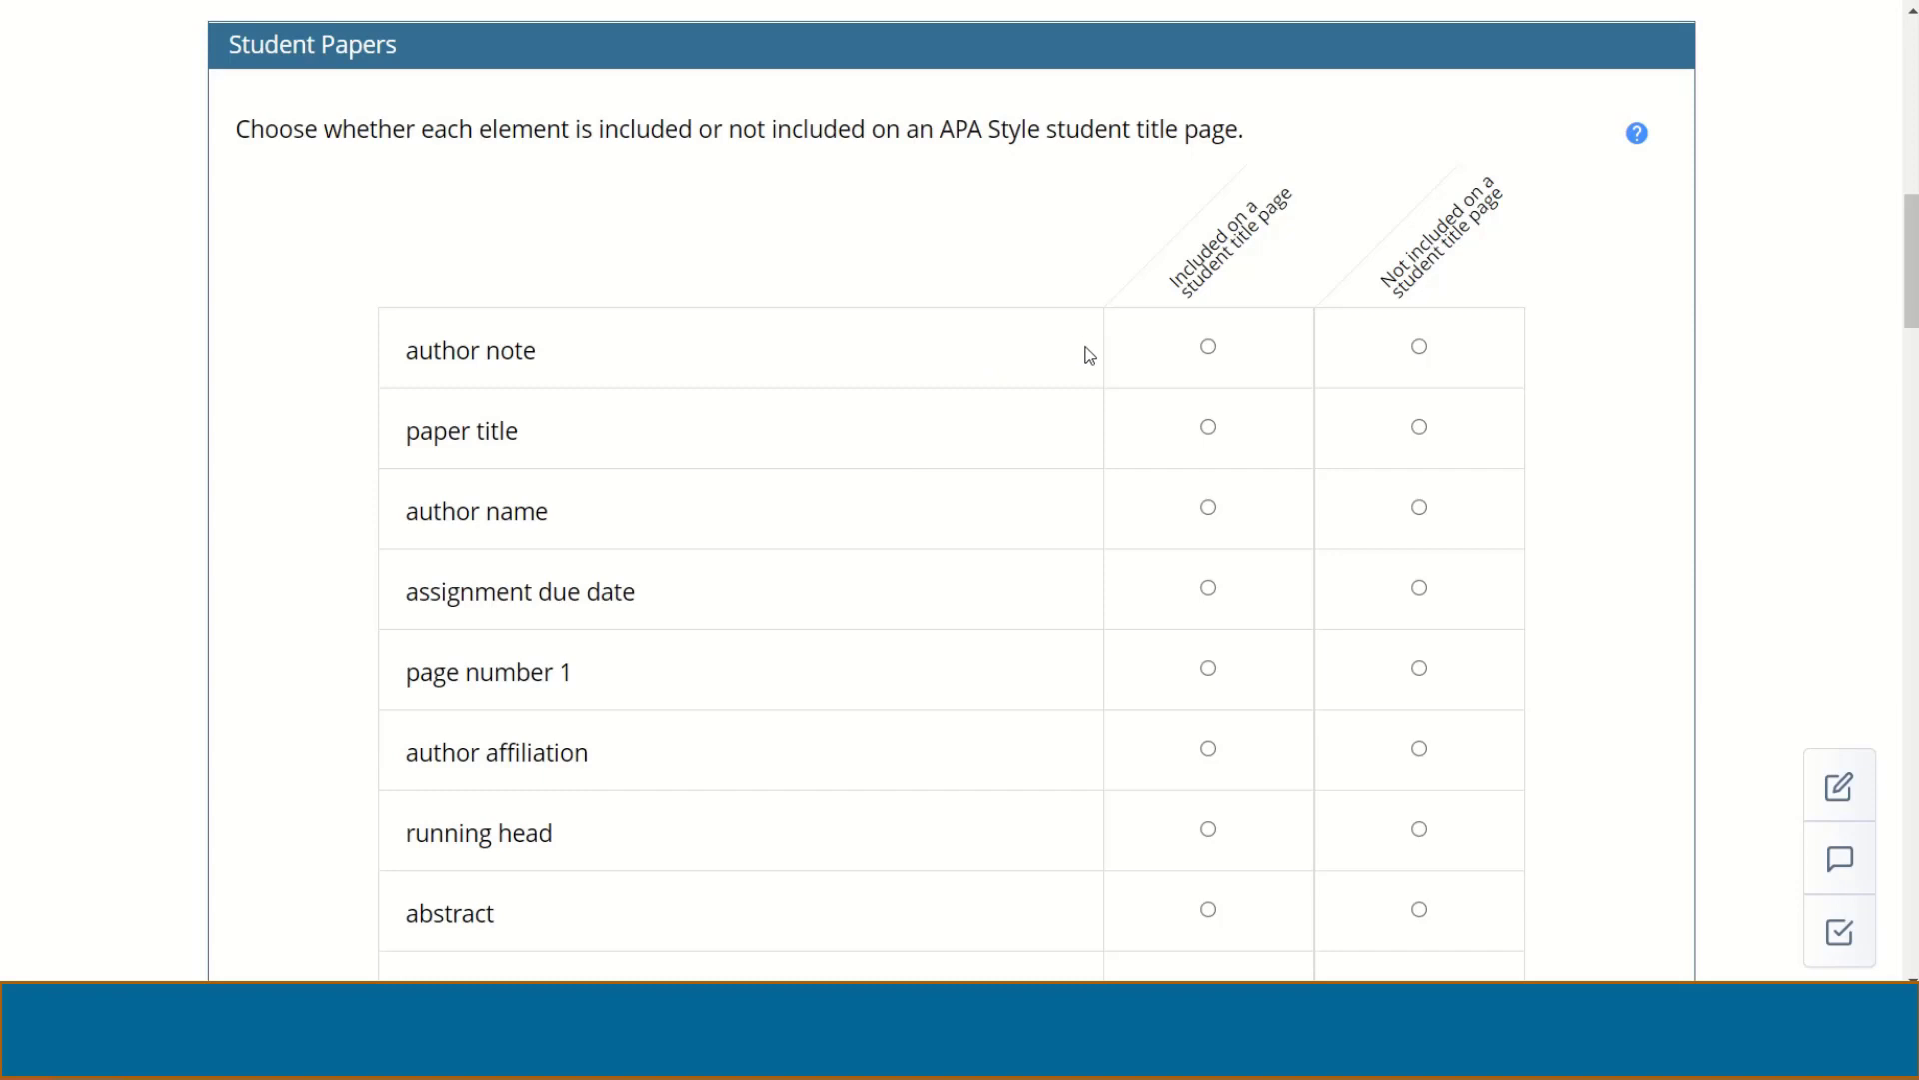
click(1419, 348)
click(1209, 428)
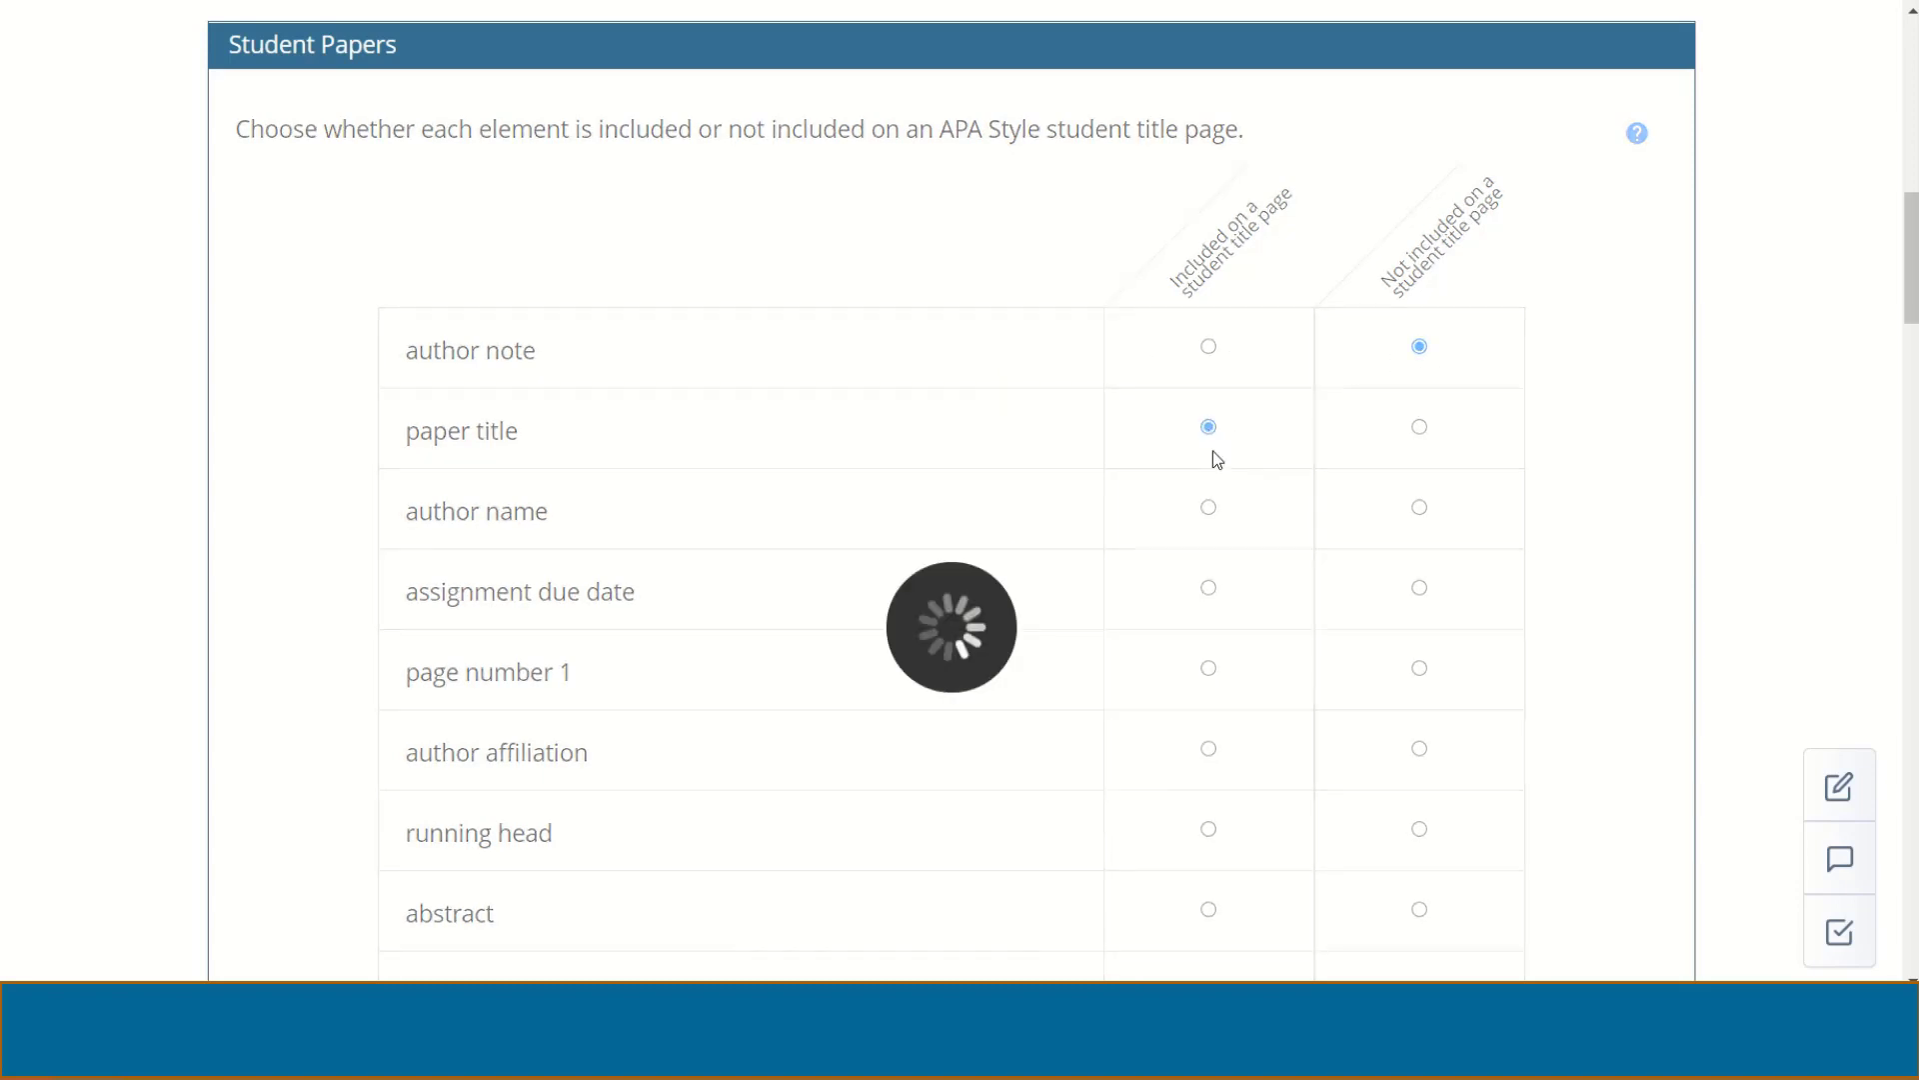
click(1209, 507)
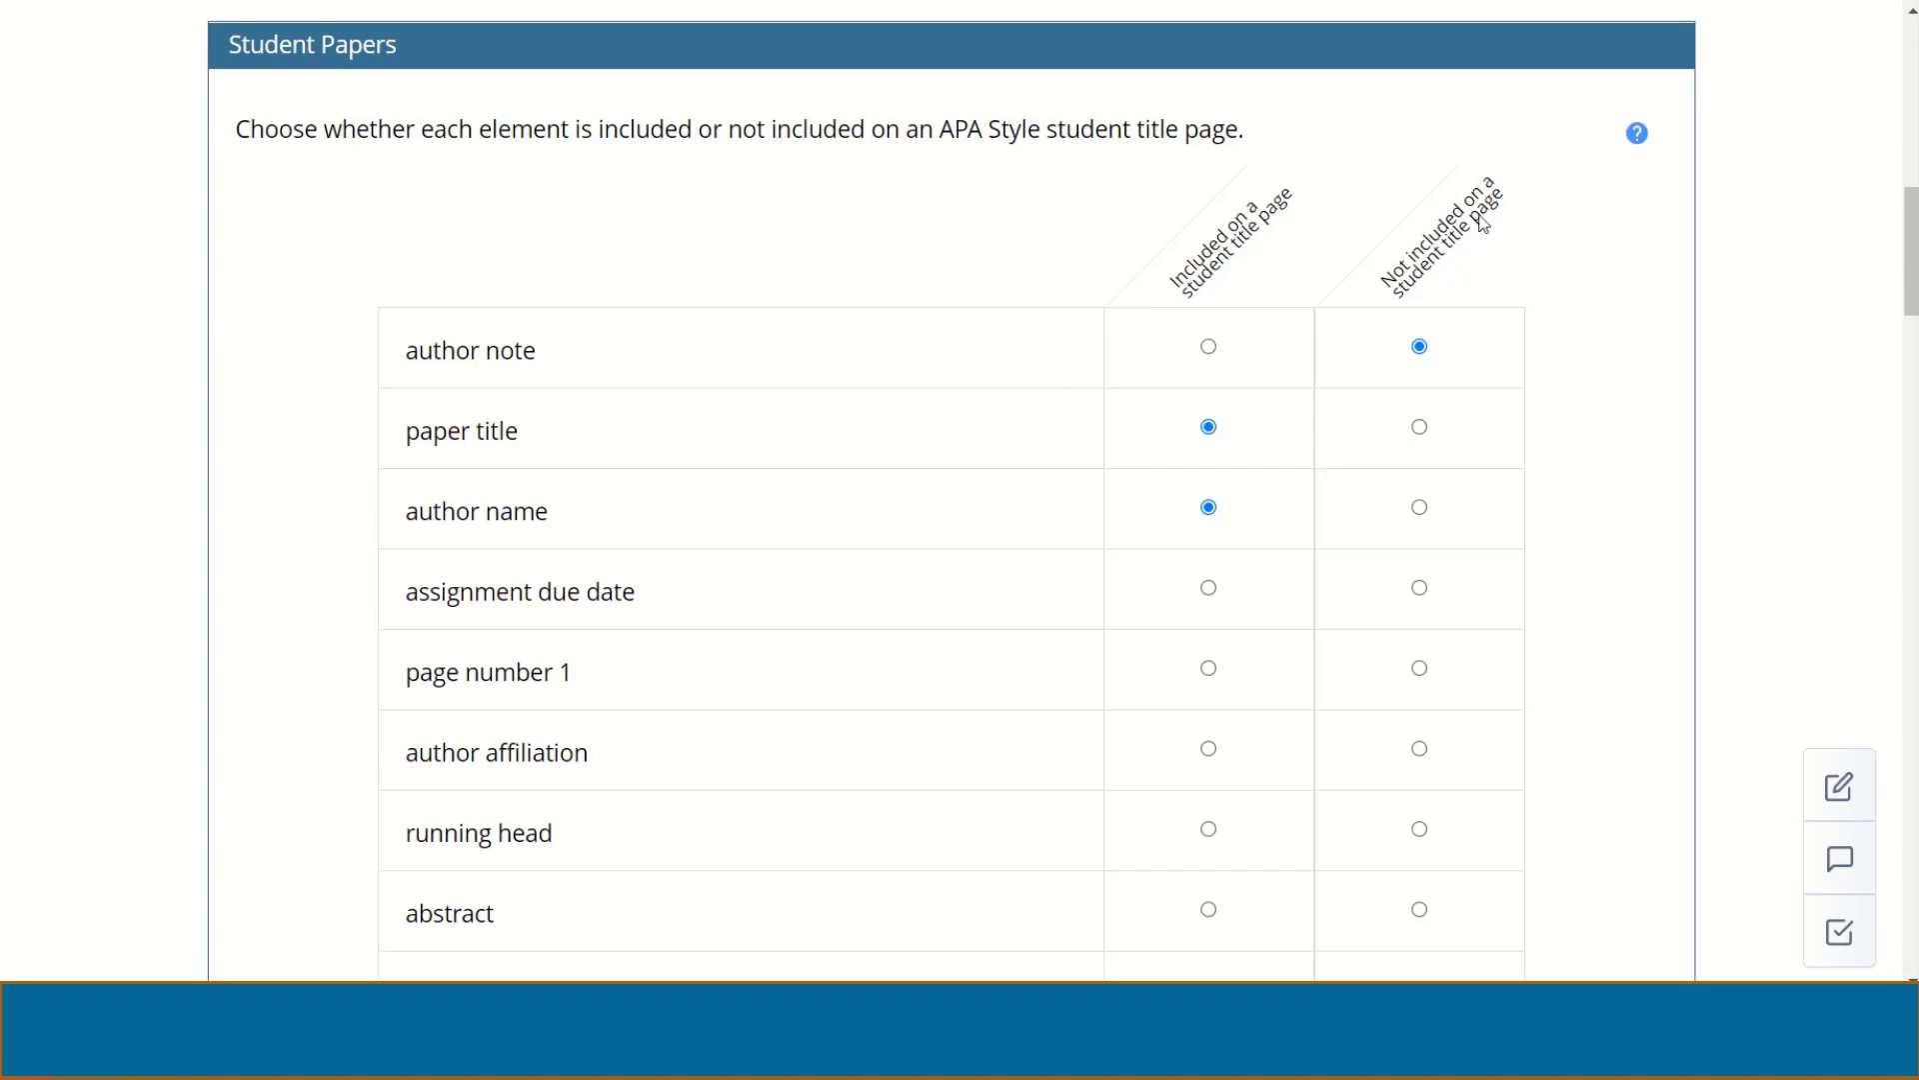
- Show and dismiss the title page grid's hint, reopen it, and follow its Section 1.5 link to browse the Concise Guide text
click(1638, 136)
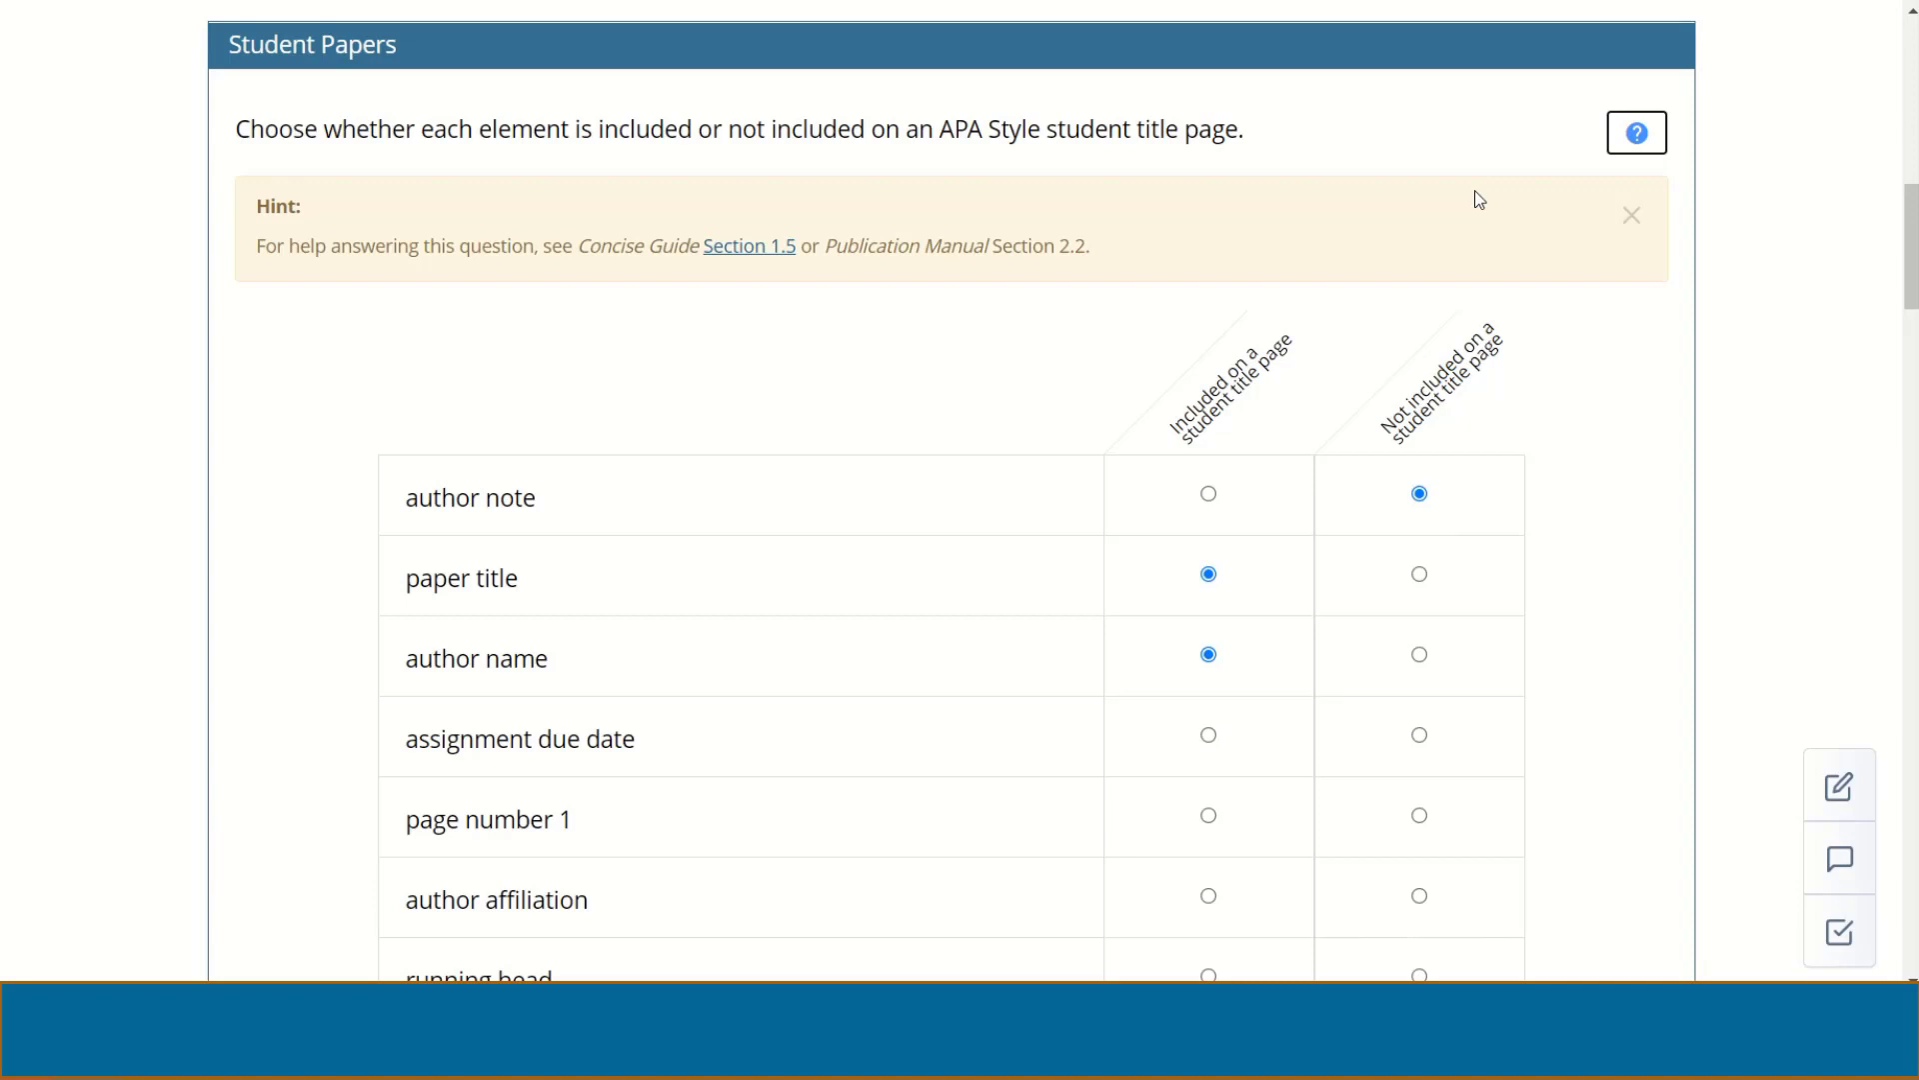
click(1638, 226)
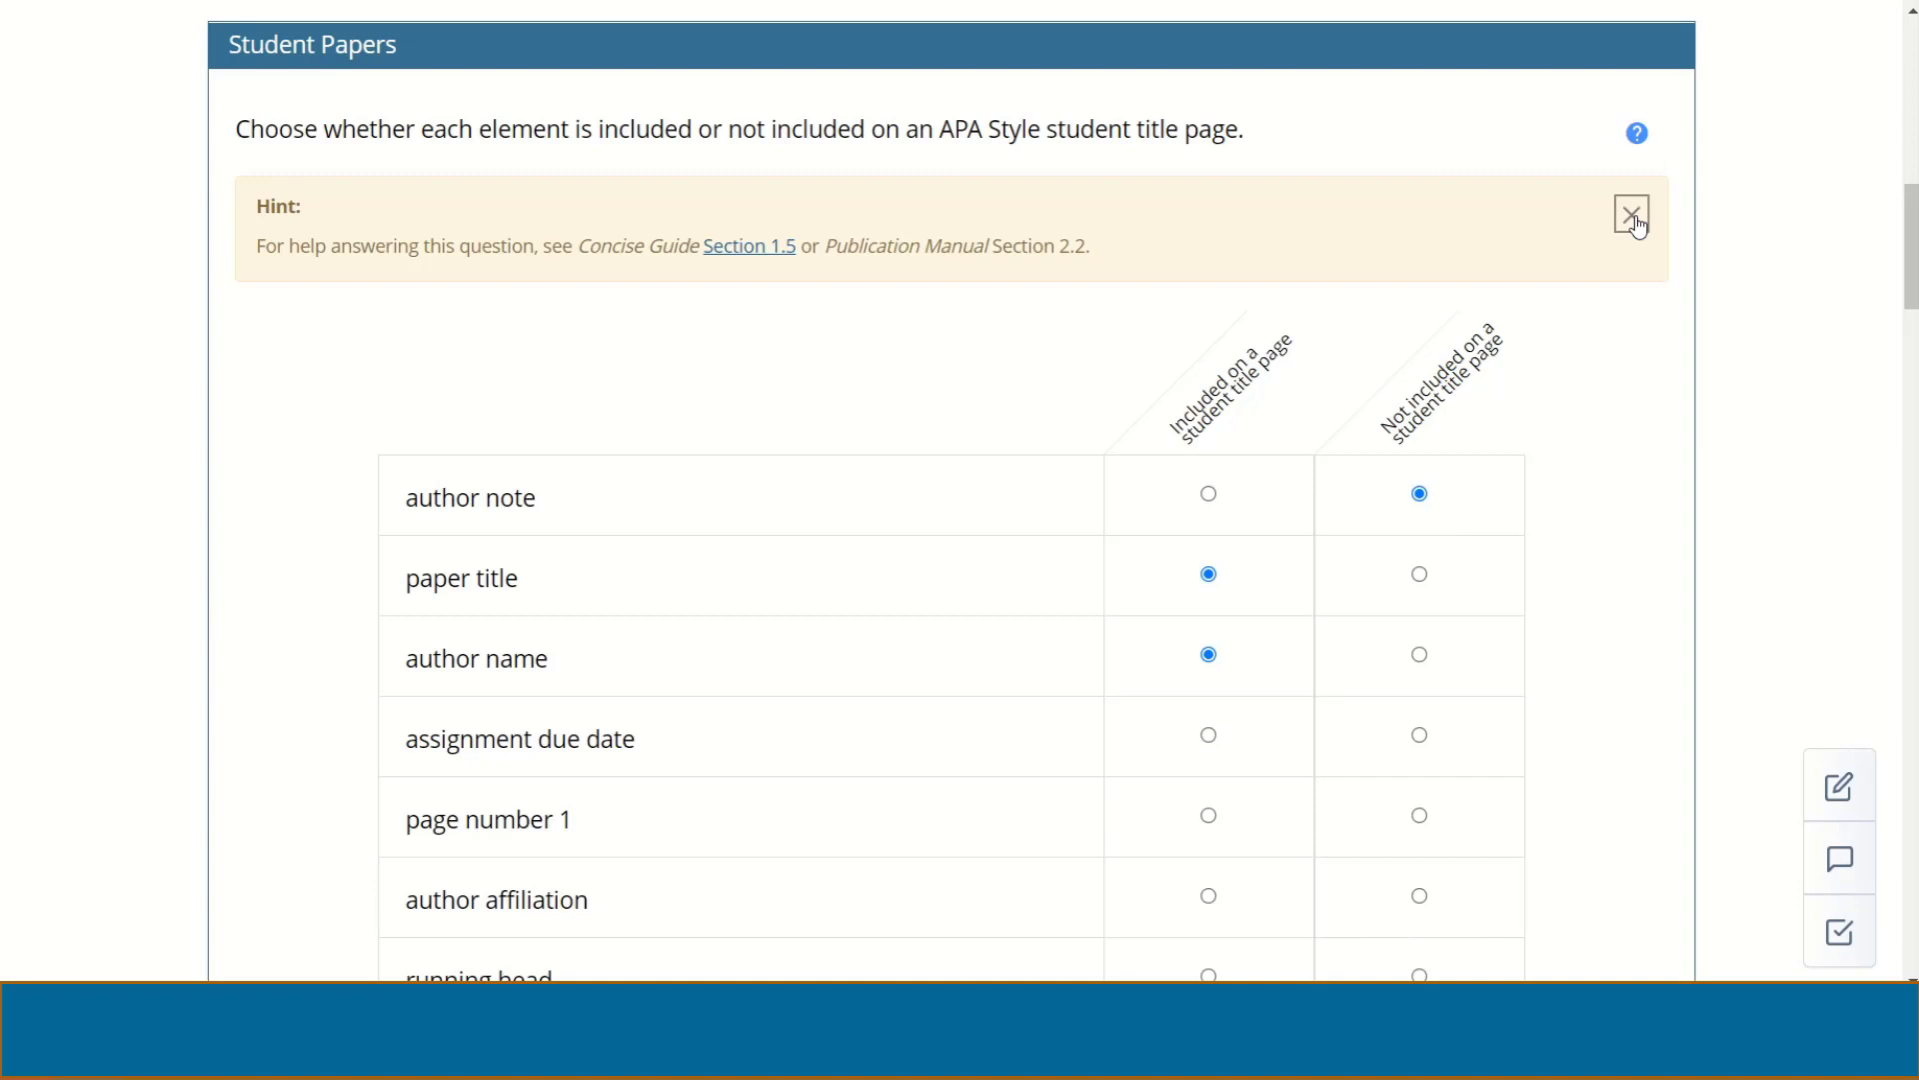
click(1640, 137)
click(769, 250)
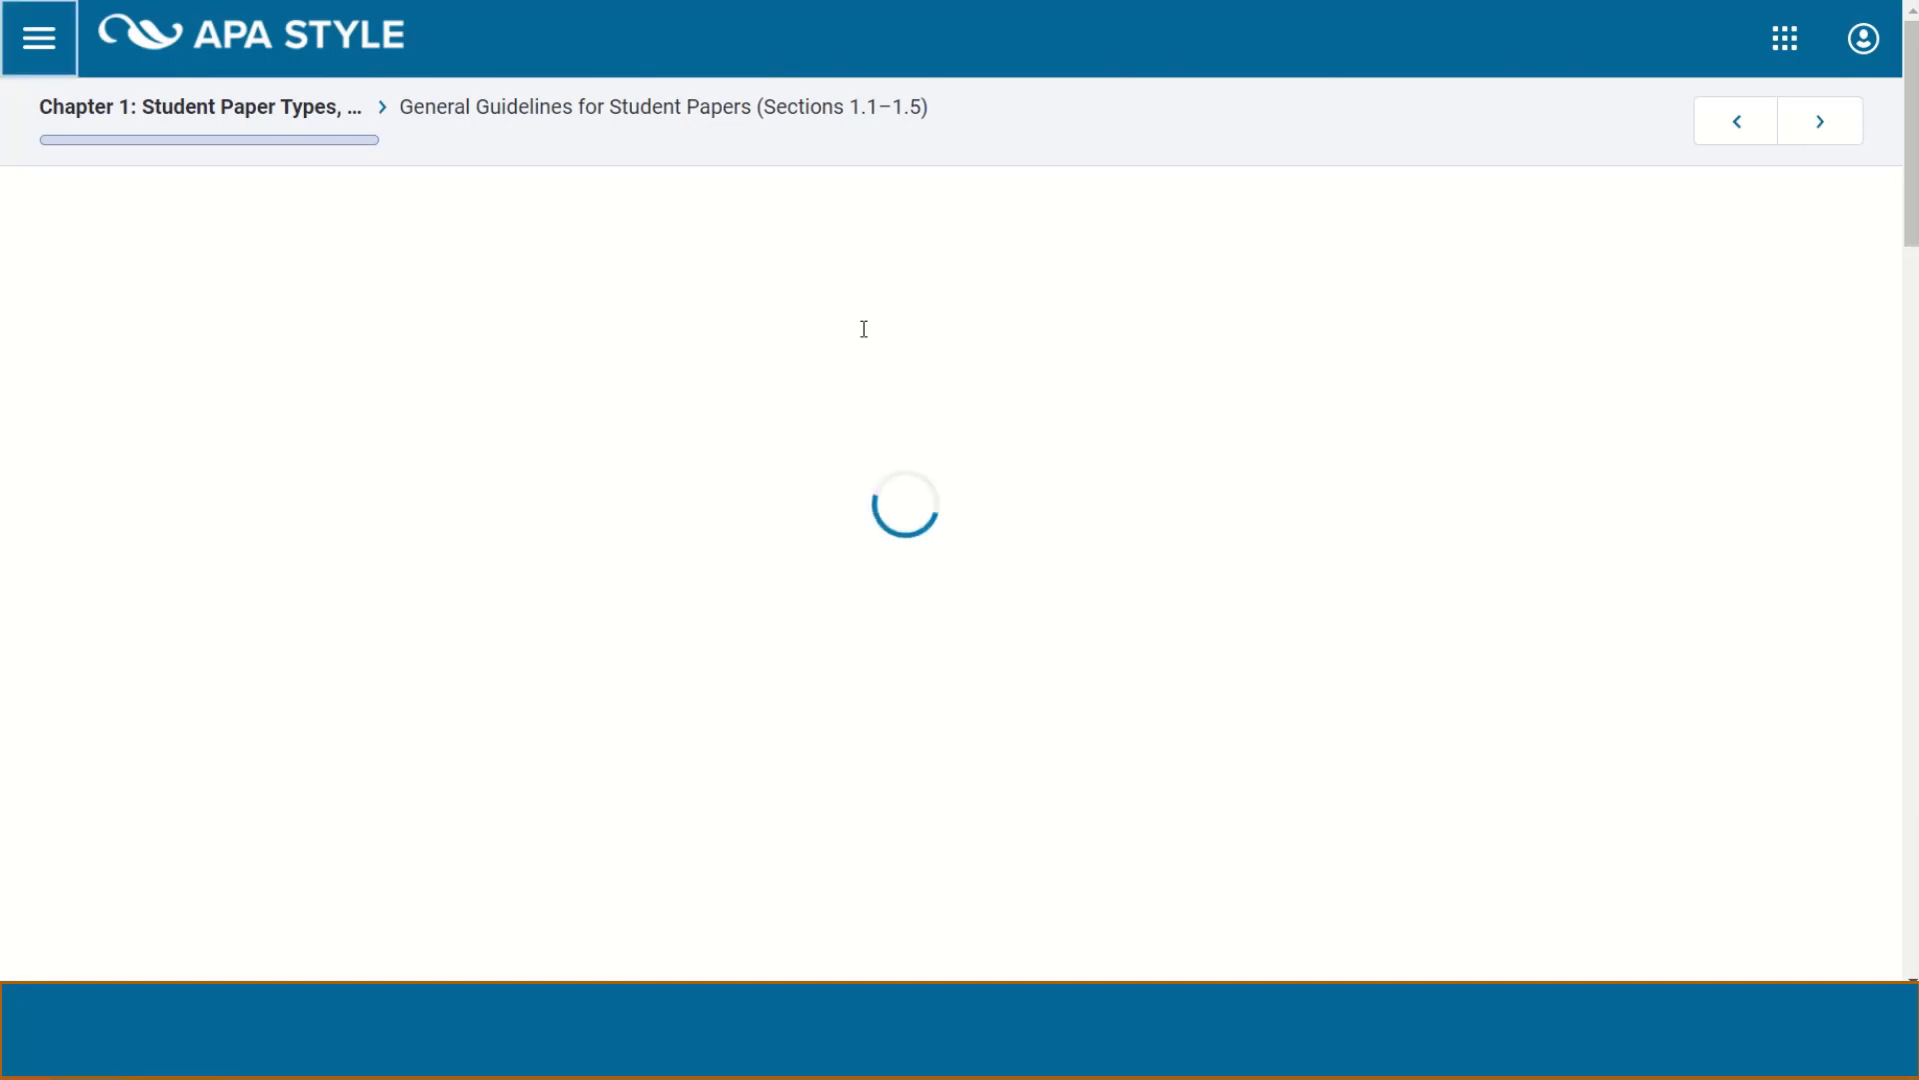
scroll(842, 404, down, 15)
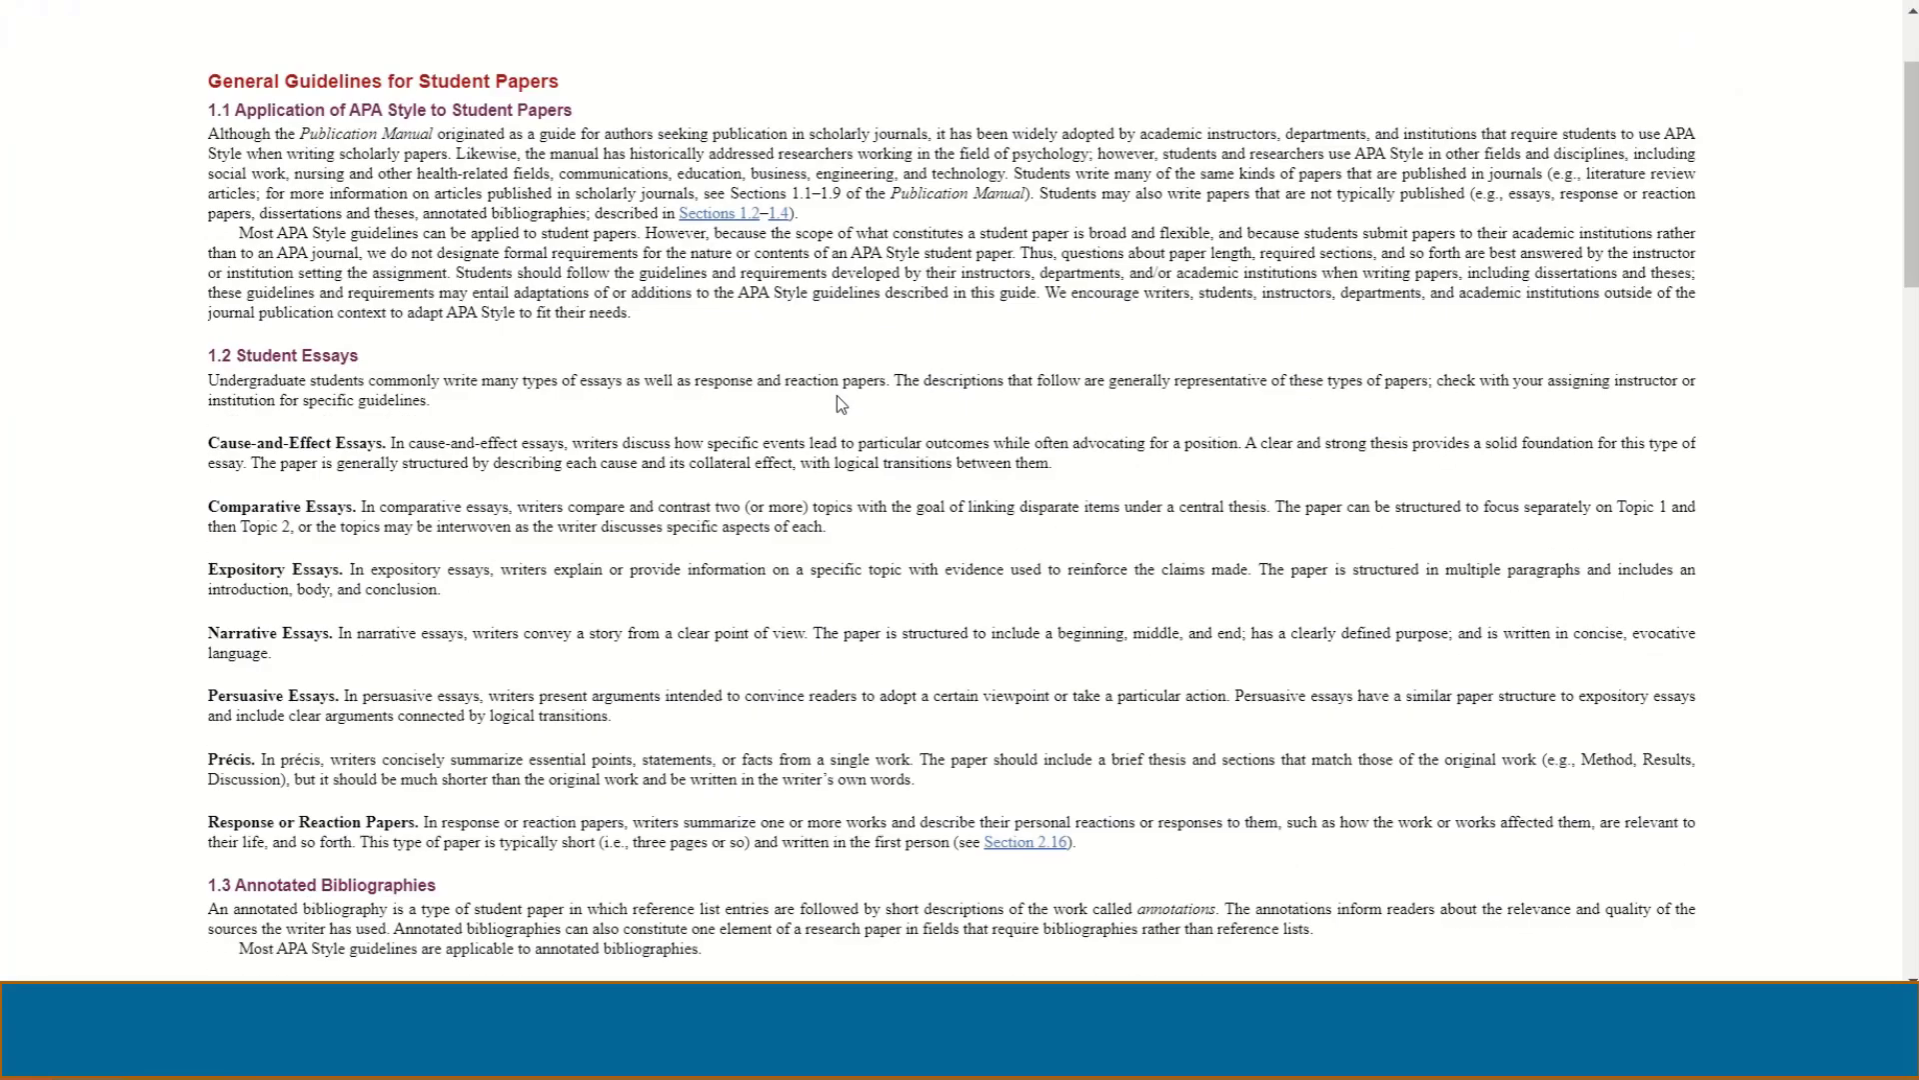
- Read on to Section 1.5 of the Concise Guide, return to the title page grid, and mark assignment due date and page number 1 as included
scroll(837, 394, down, 15)
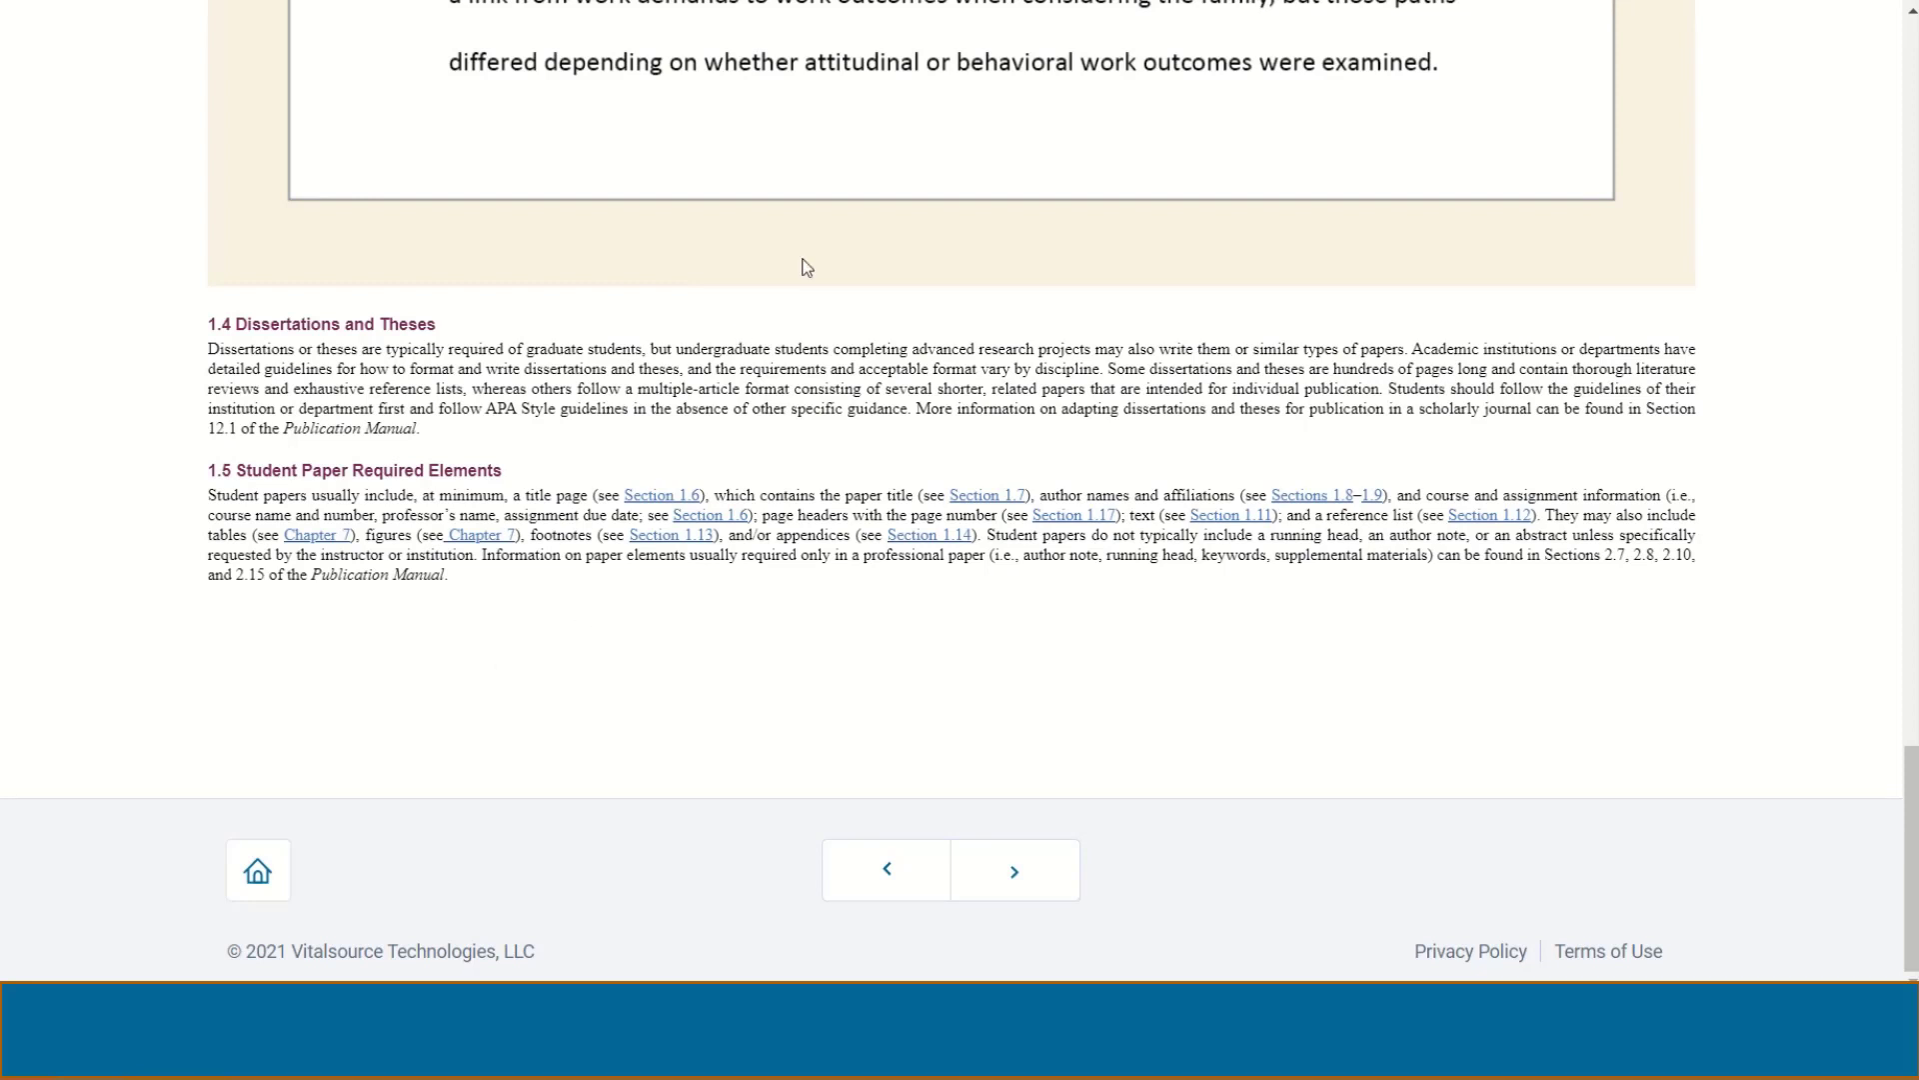
click(950, 0)
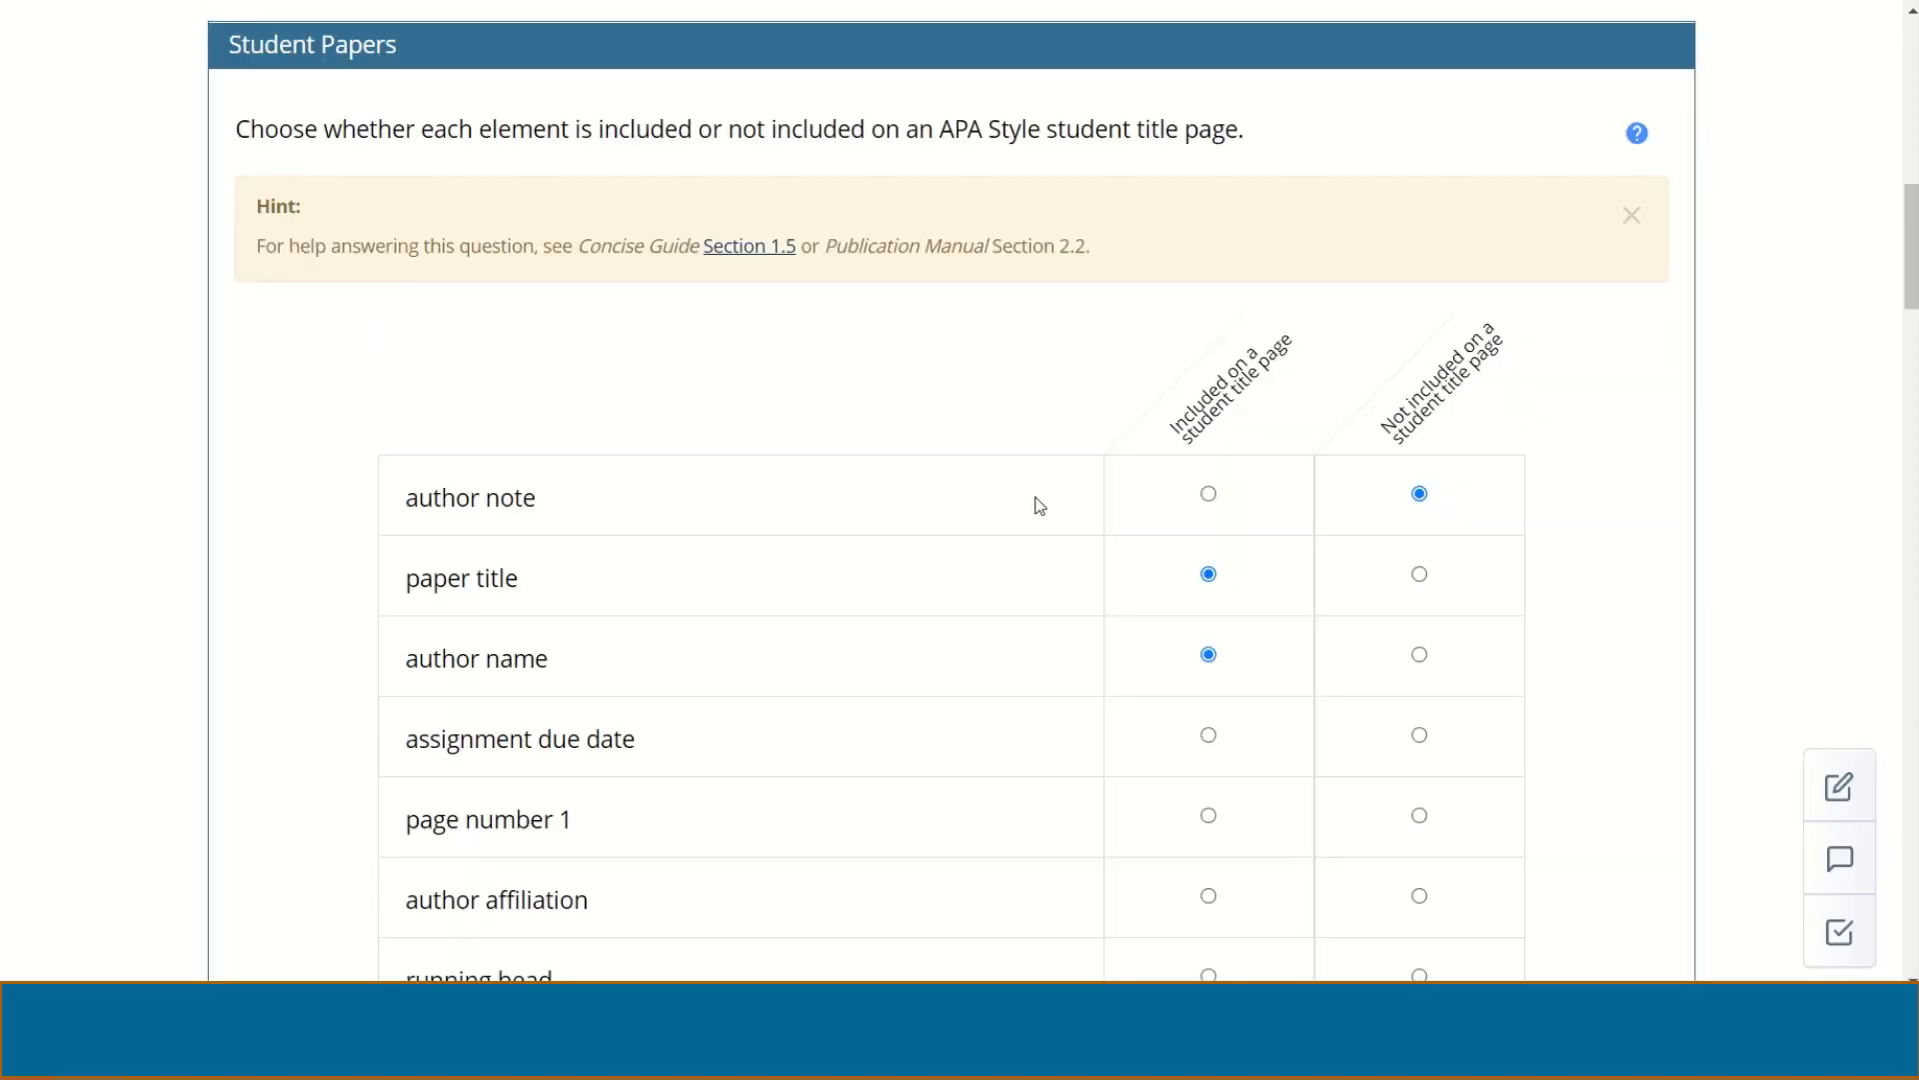
click(1211, 737)
click(1212, 817)
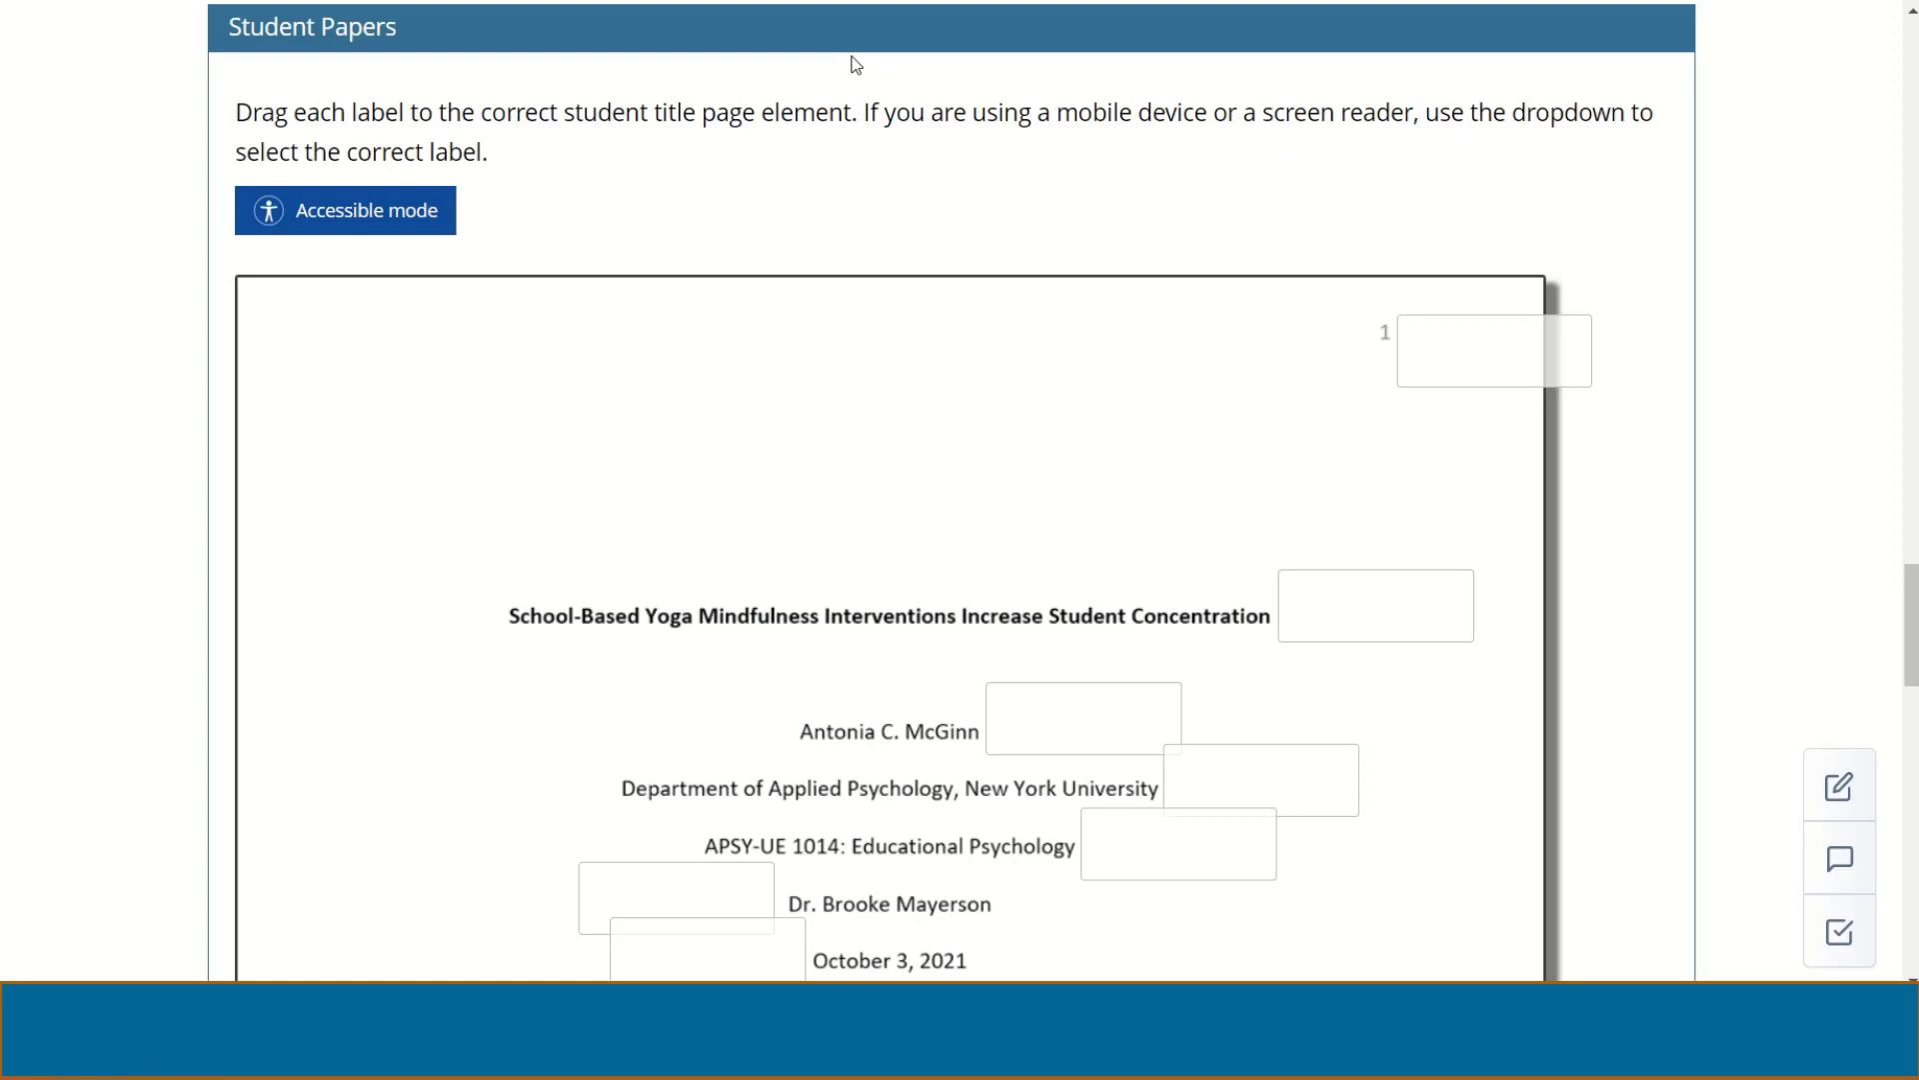
- Place the "paper title" label beside the title on the sample student title page and check its feedback
scroll(856, 65, down, 2)
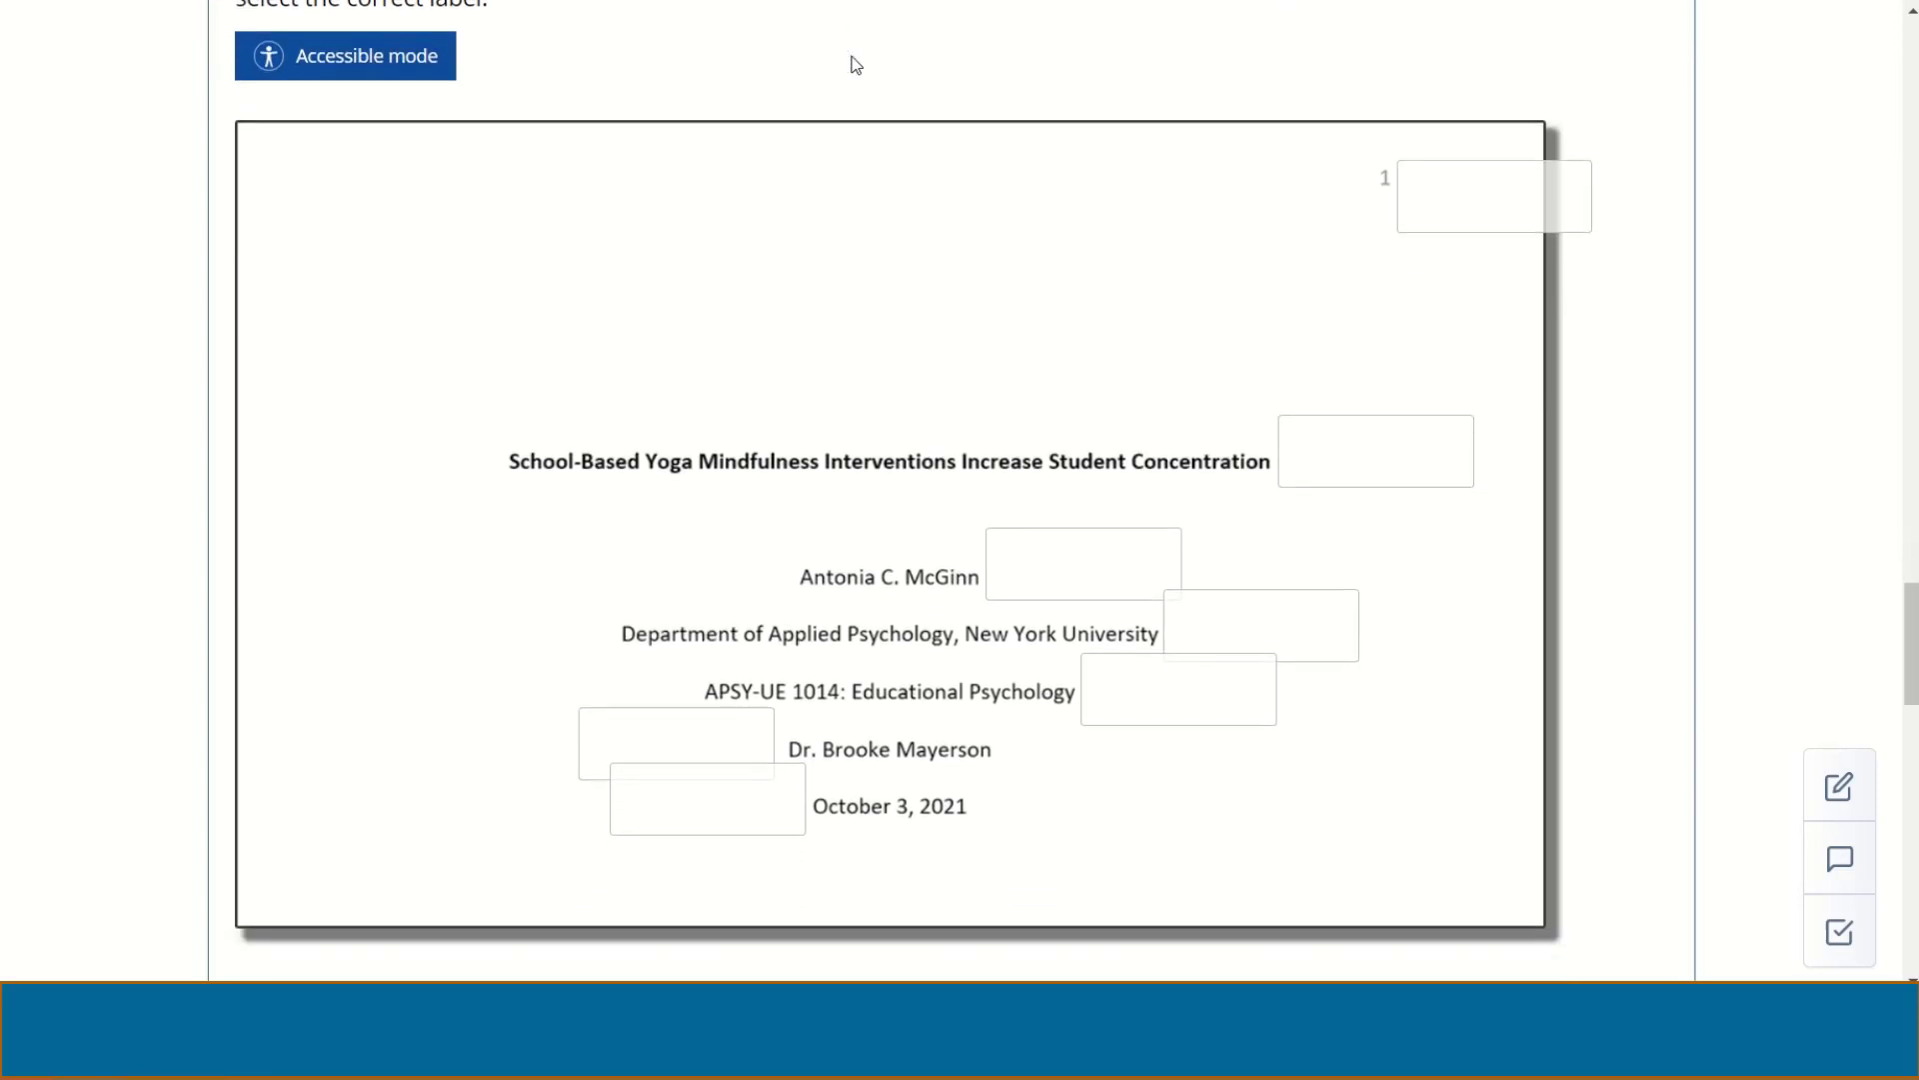
scroll(856, 65, down, 1)
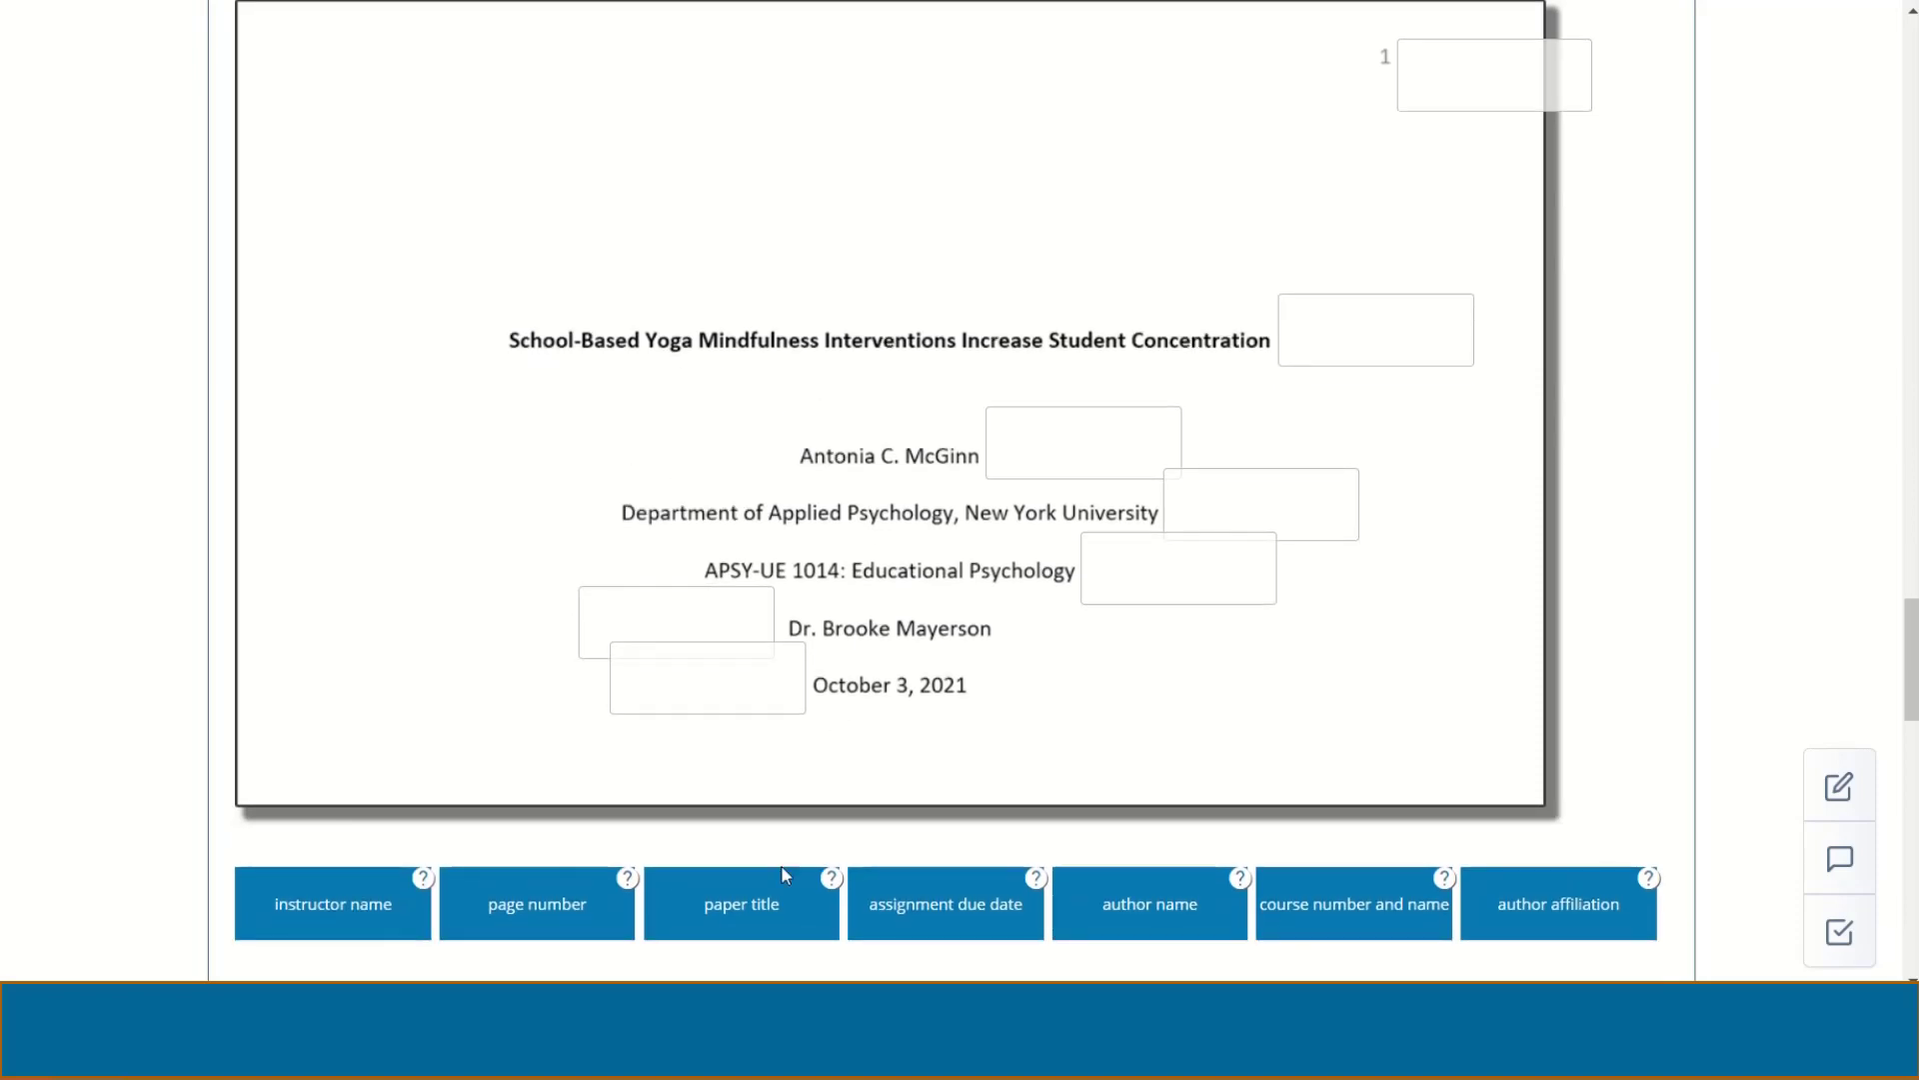
drag(772, 898, 1384, 333)
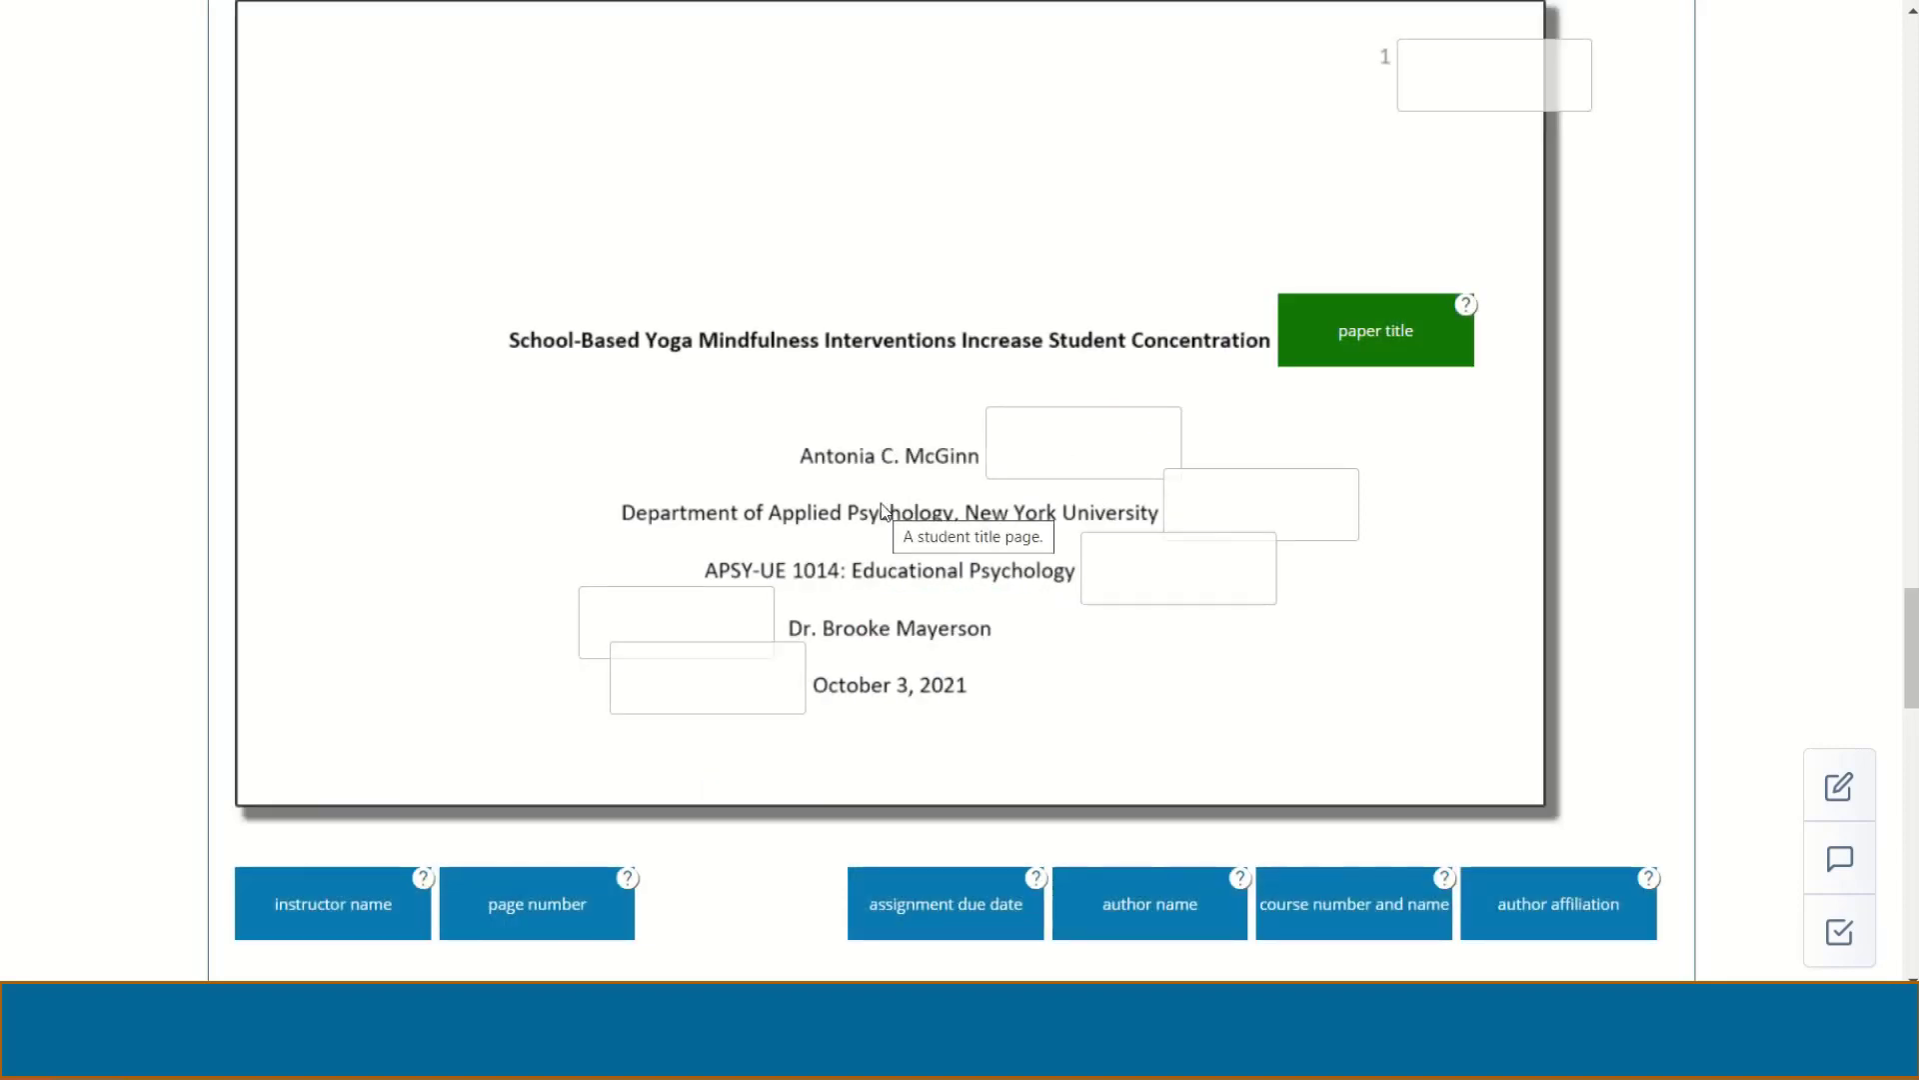
scroll(884, 510, down, 2)
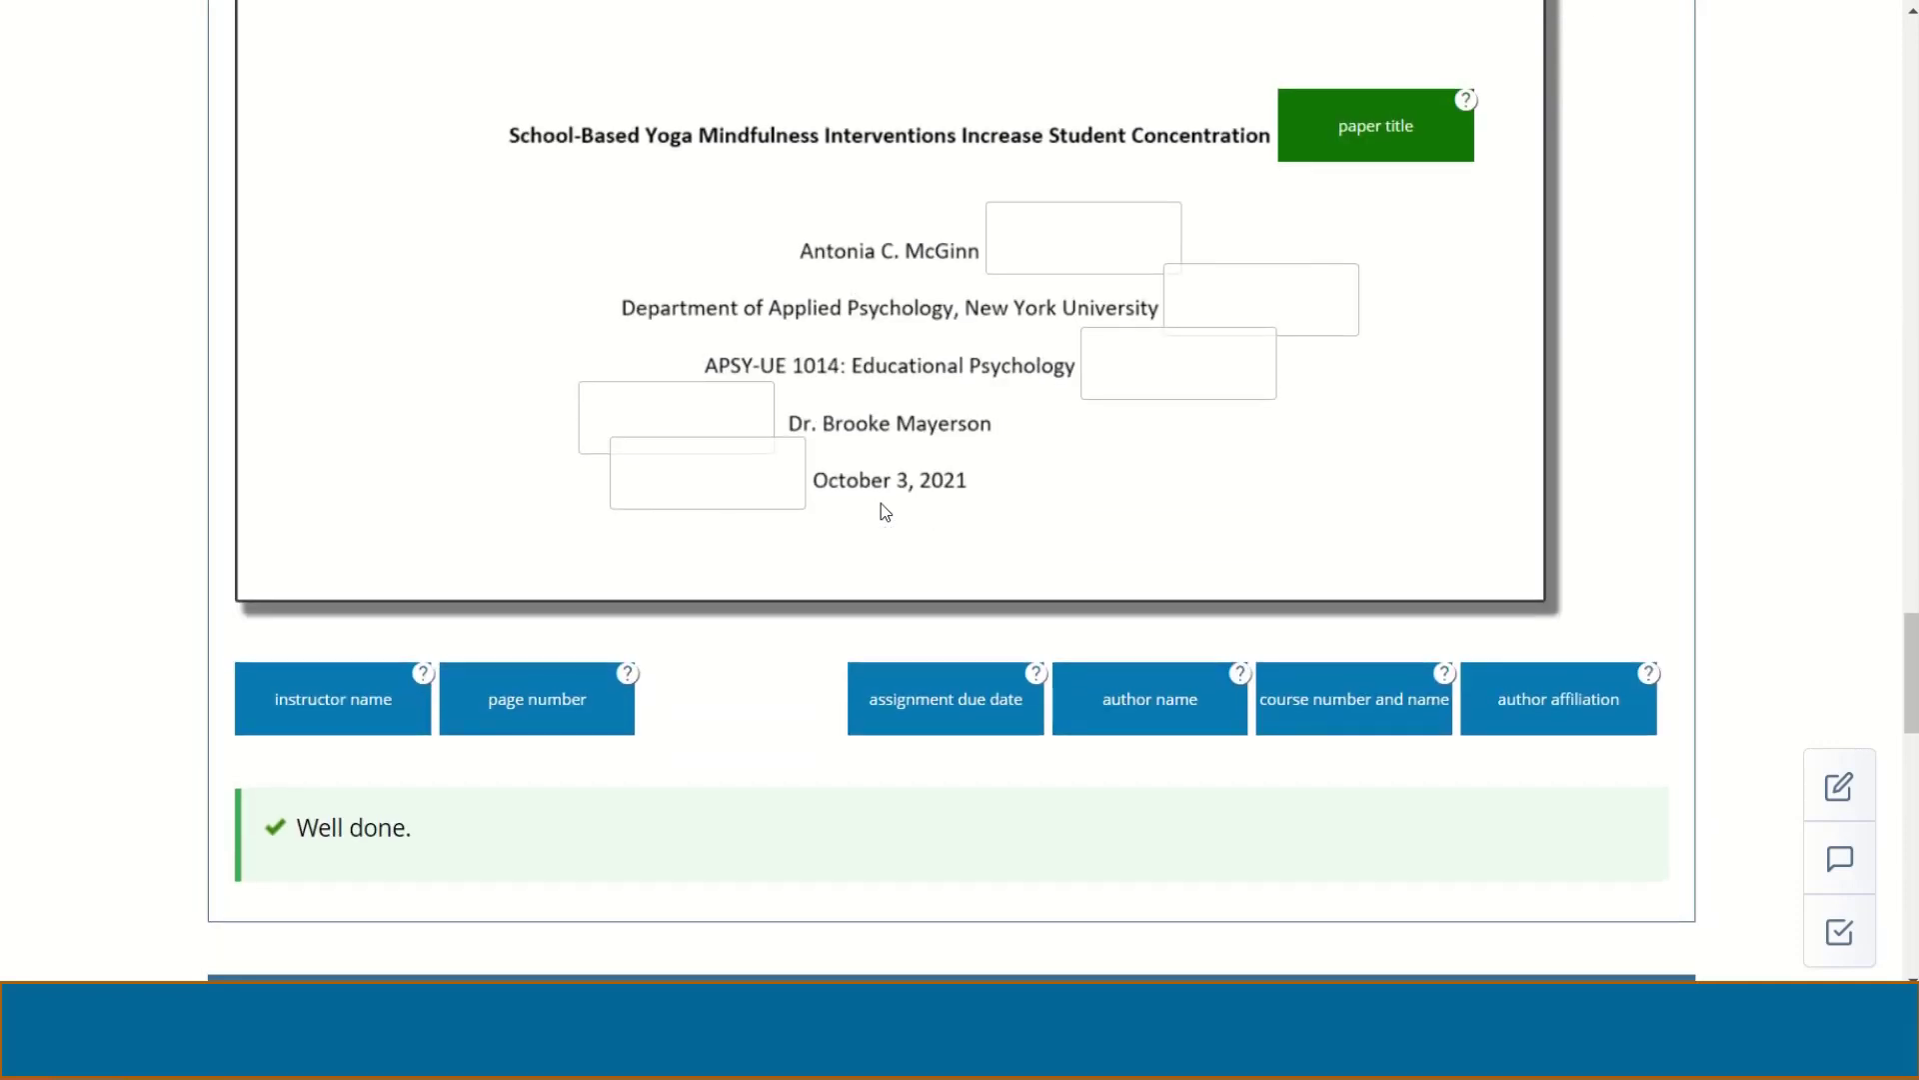
scroll(884, 510, up, 2)
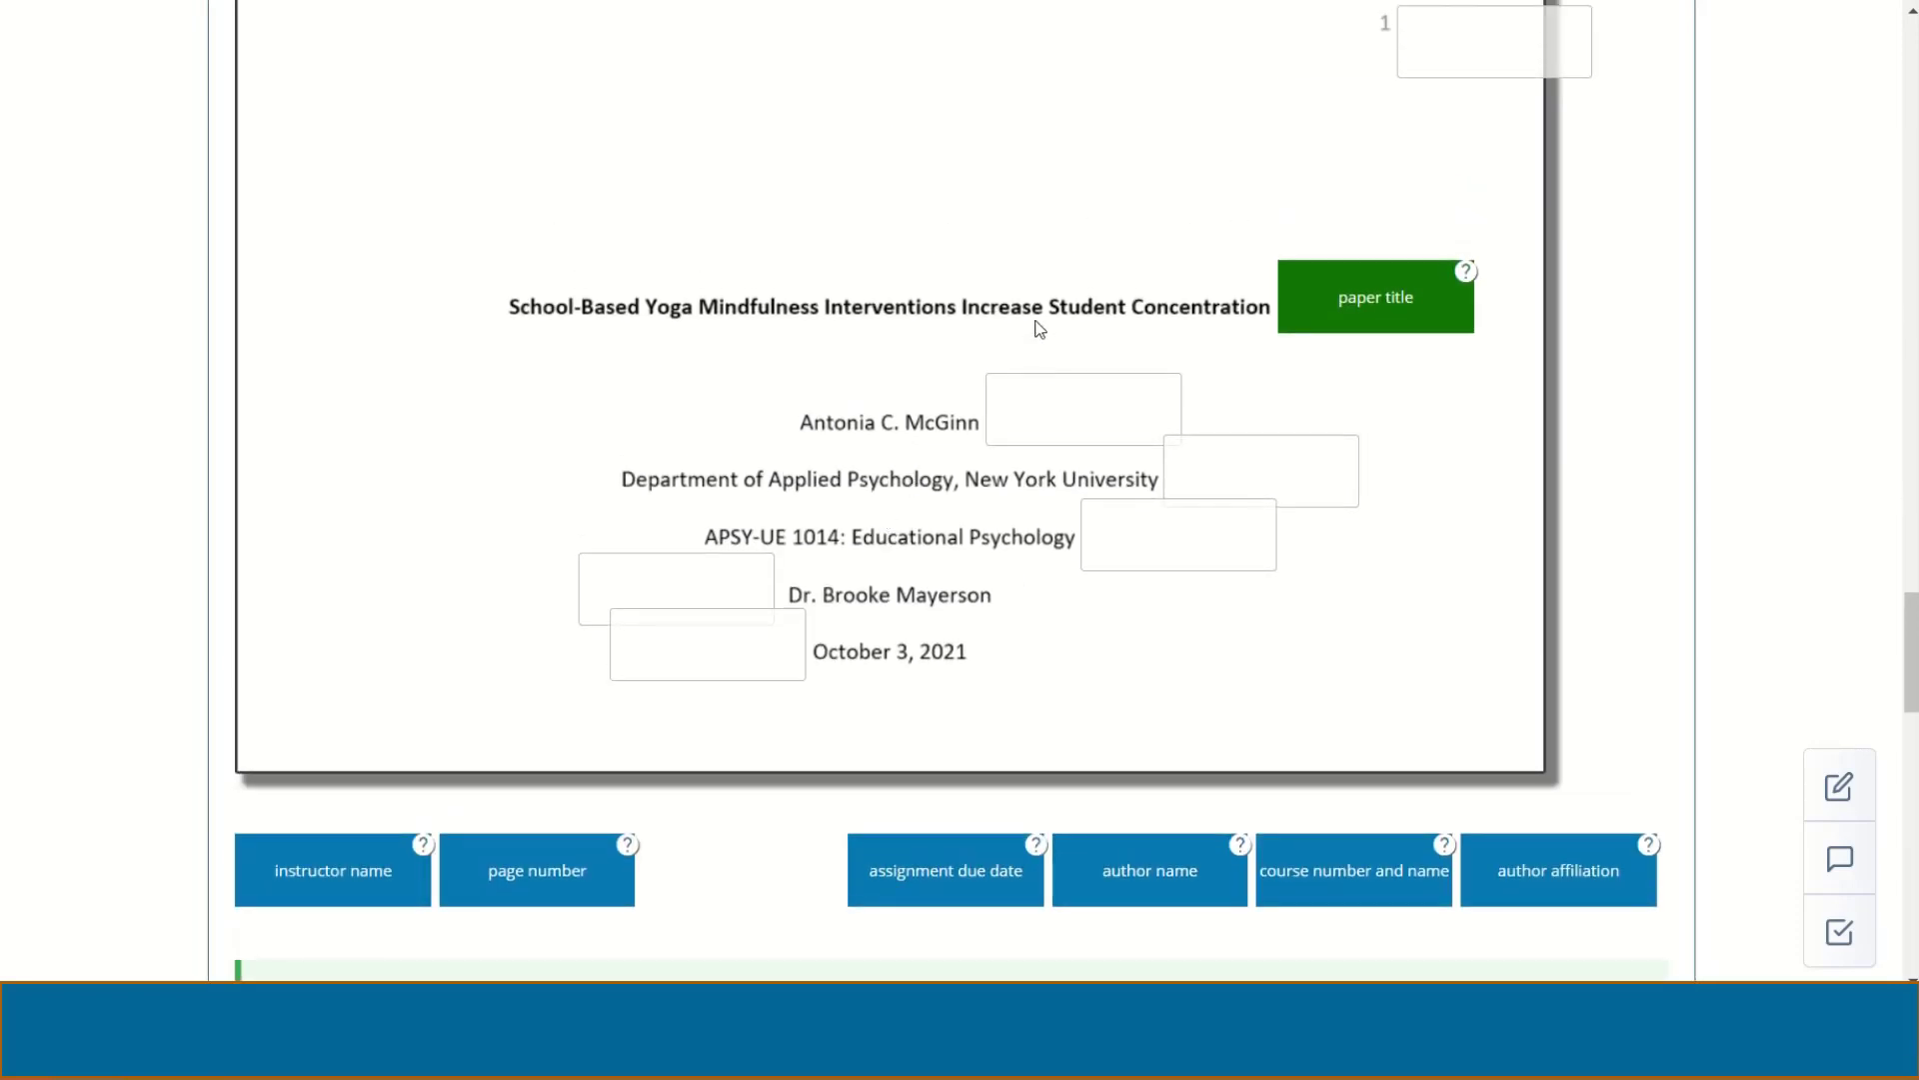
- Try the "instructor name" label beside the author's name, check the feedback, and move the label to the instructor's line
drag(313, 880, 1086, 422)
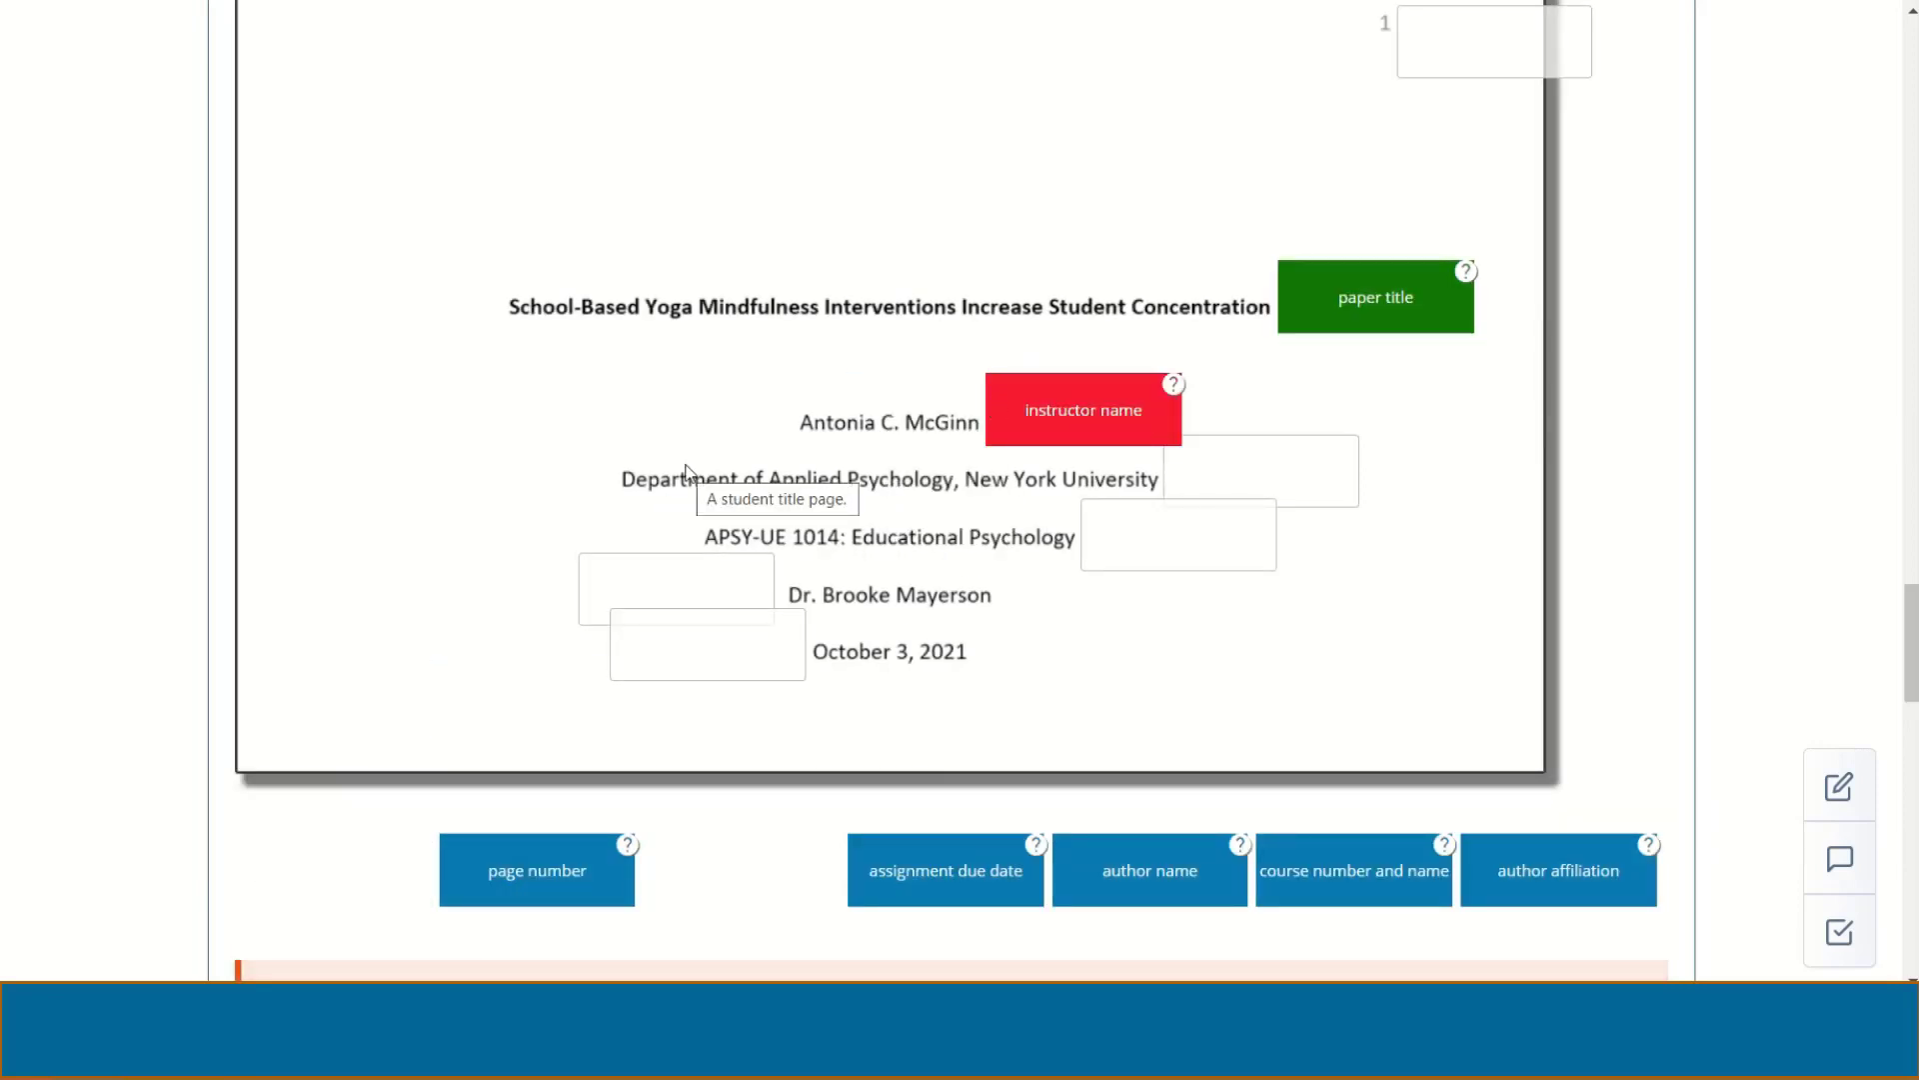
scroll(685, 464, down, 2)
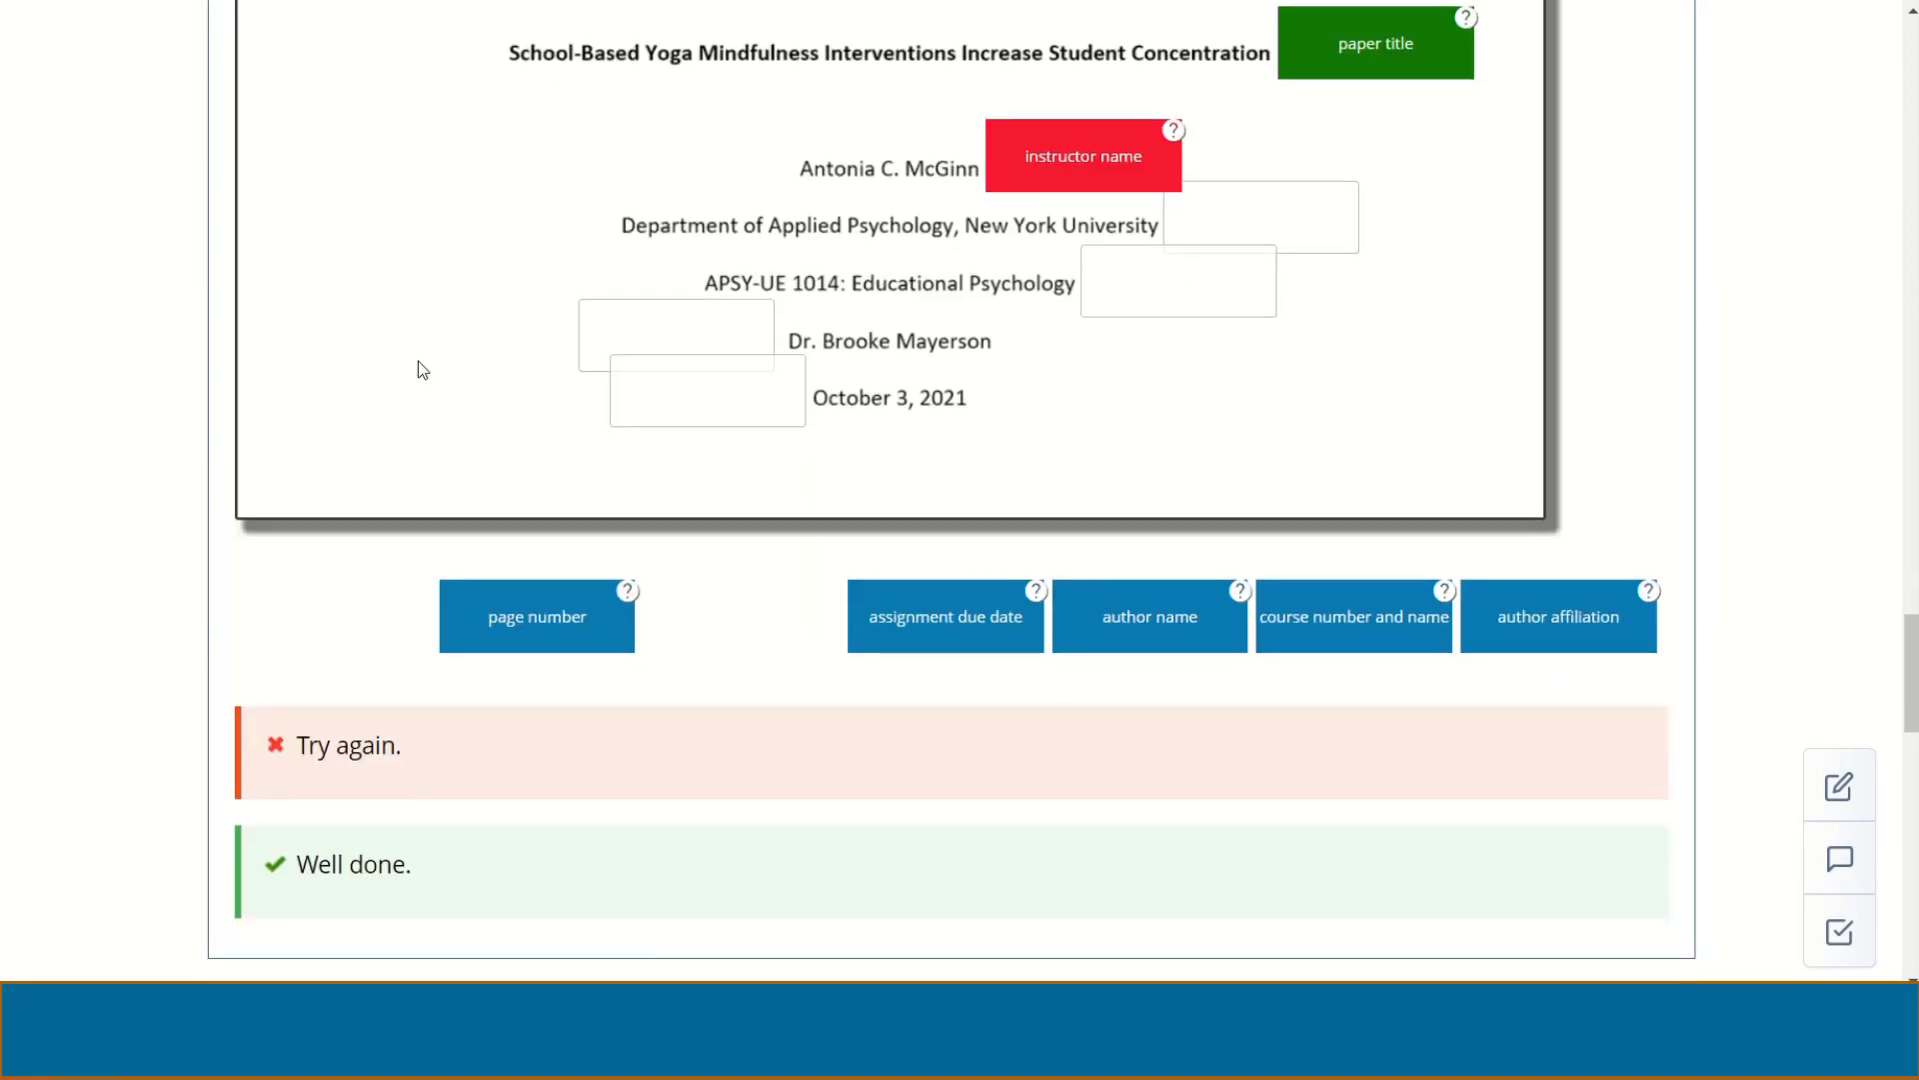
scroll(669, 762, up, 2)
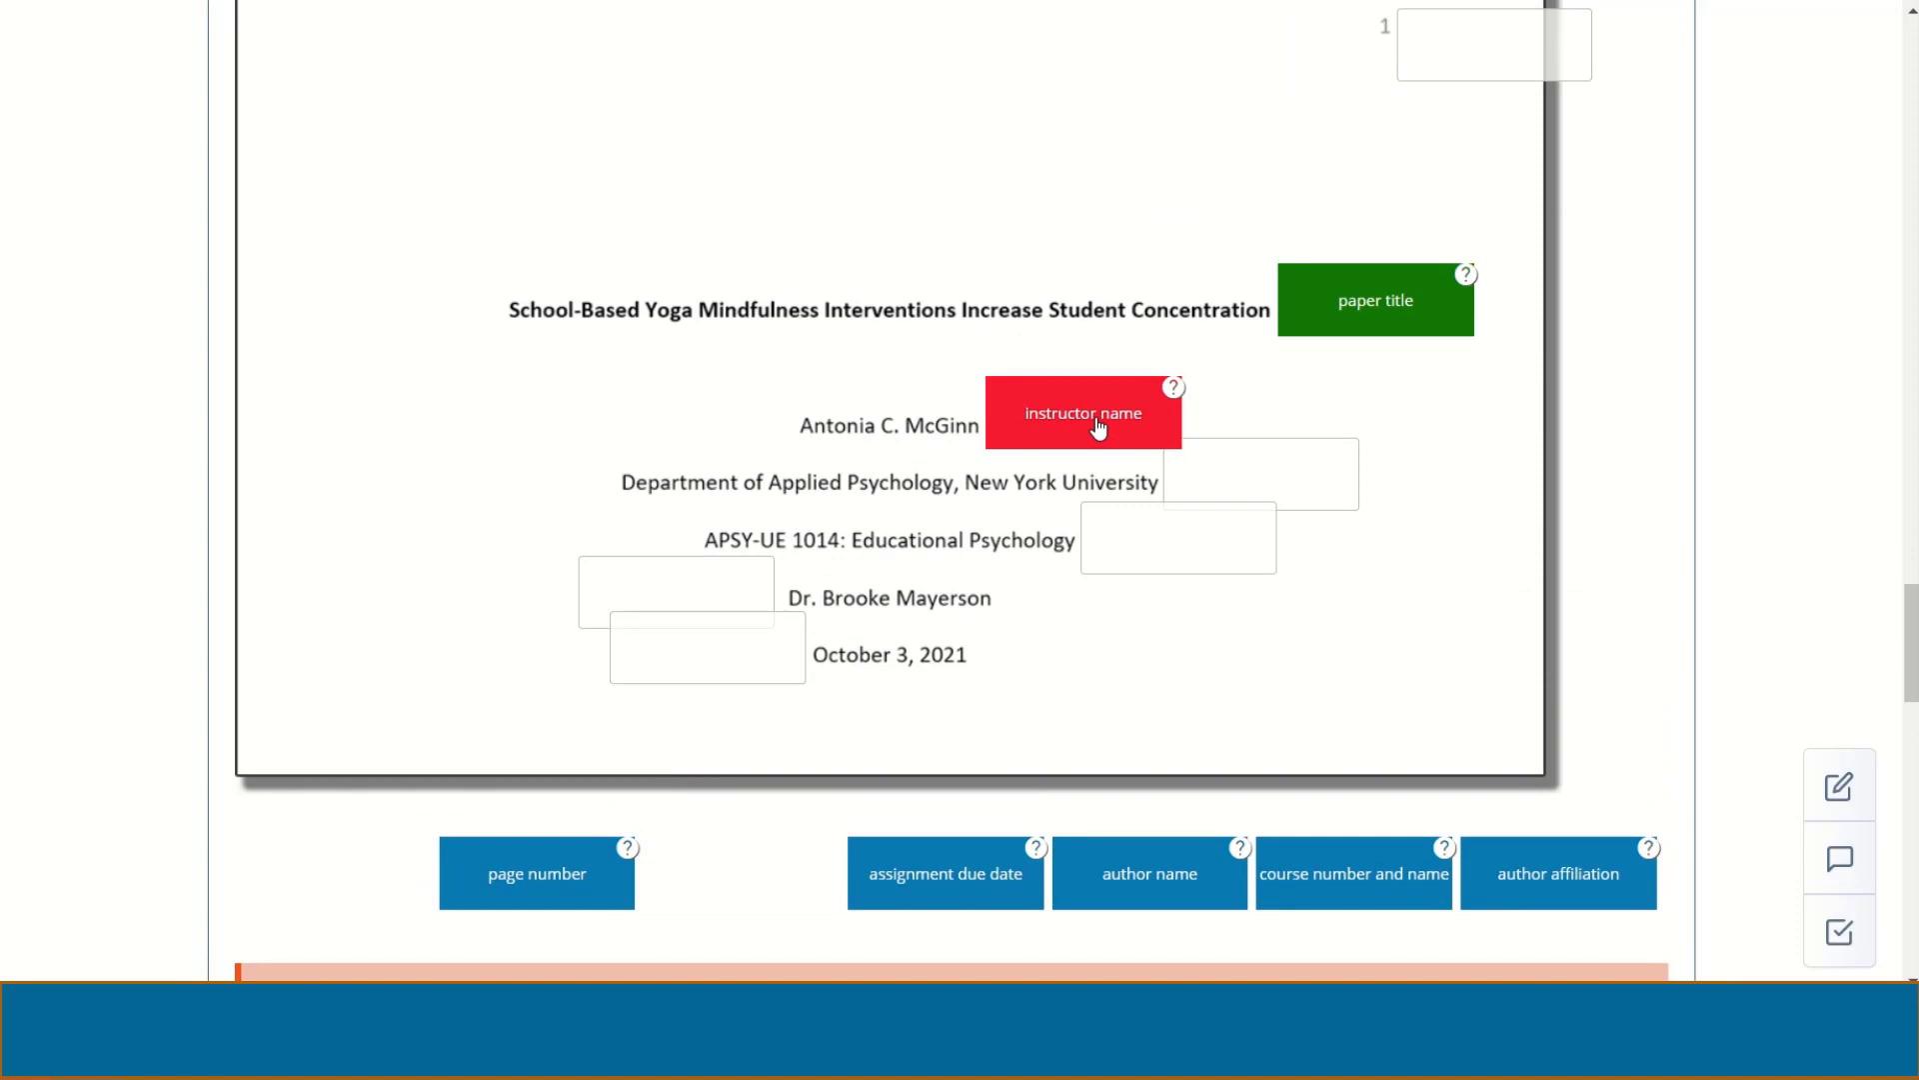
drag(1098, 428, 723, 600)
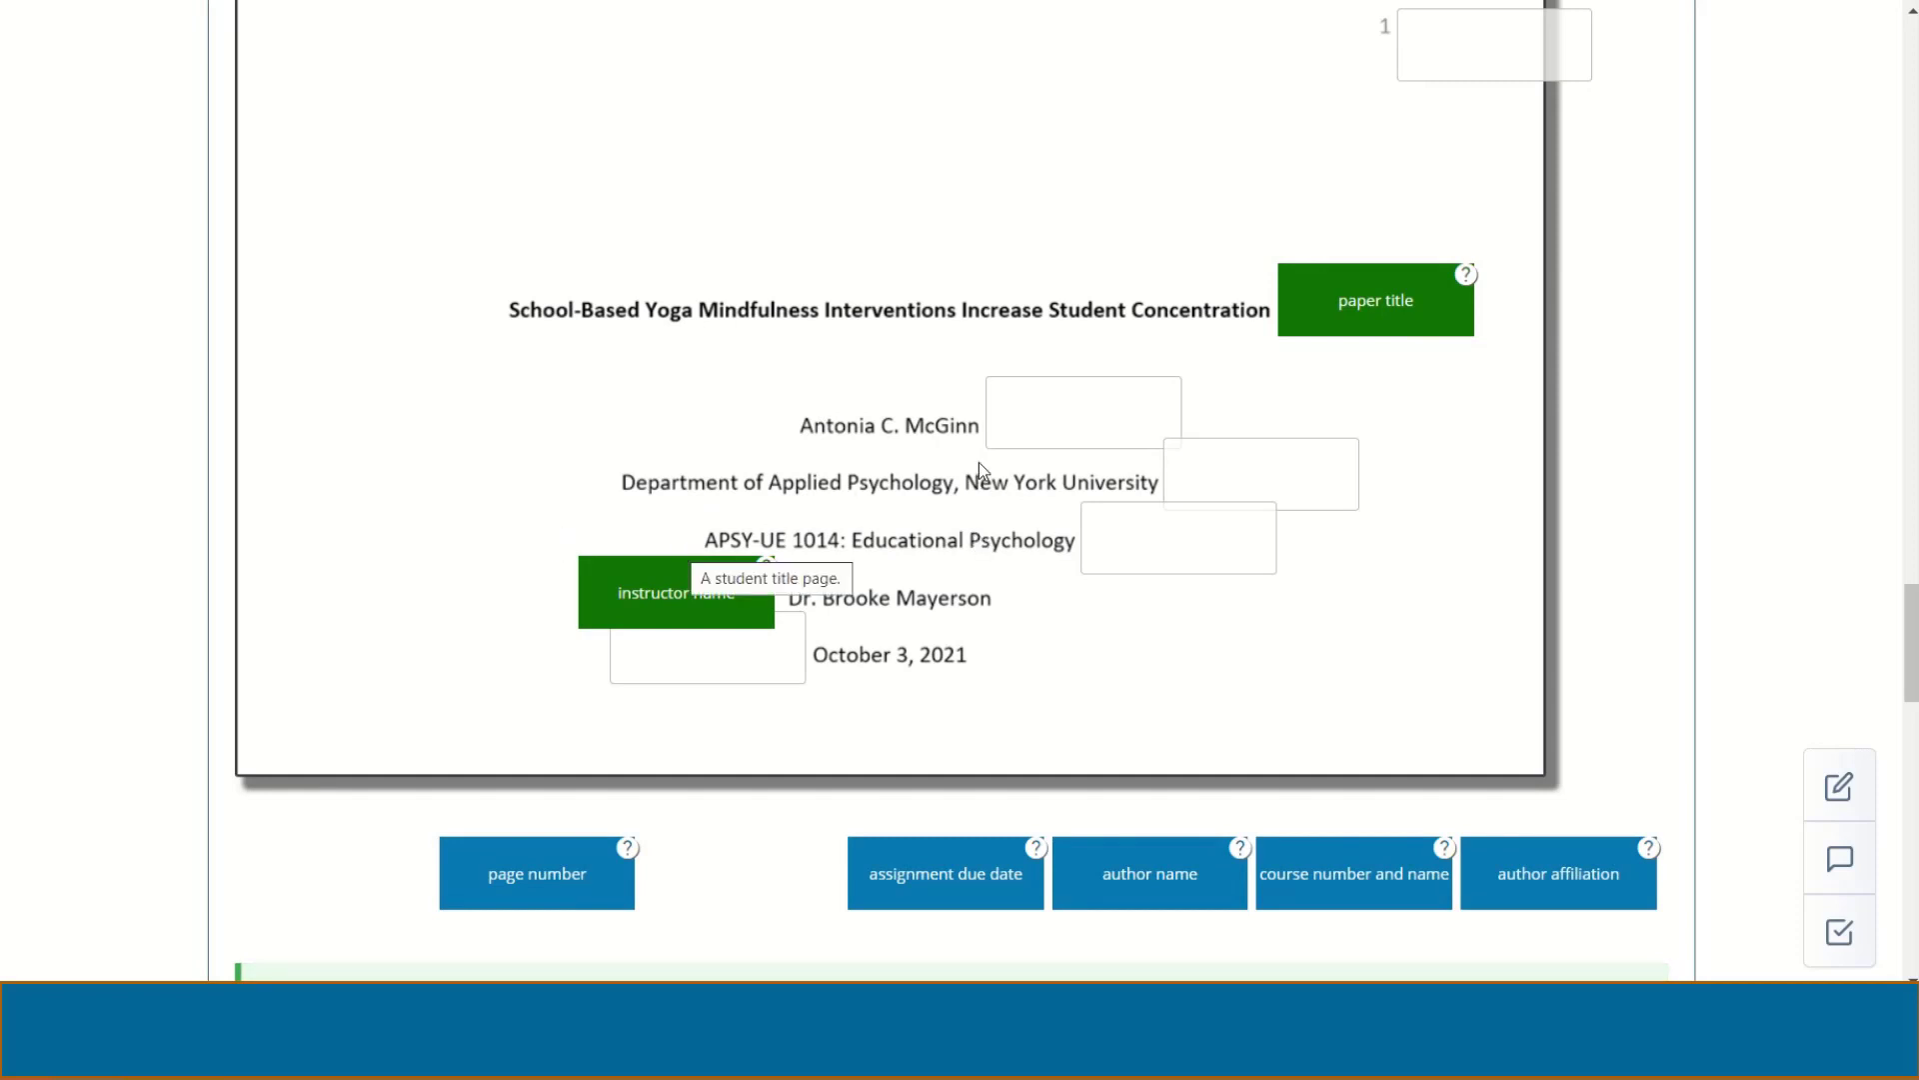
- Switch the title page labeling question to accessible mode and choose "assignment due date" for the October 3, 2021 line
scroll(915, 450, up, 3)
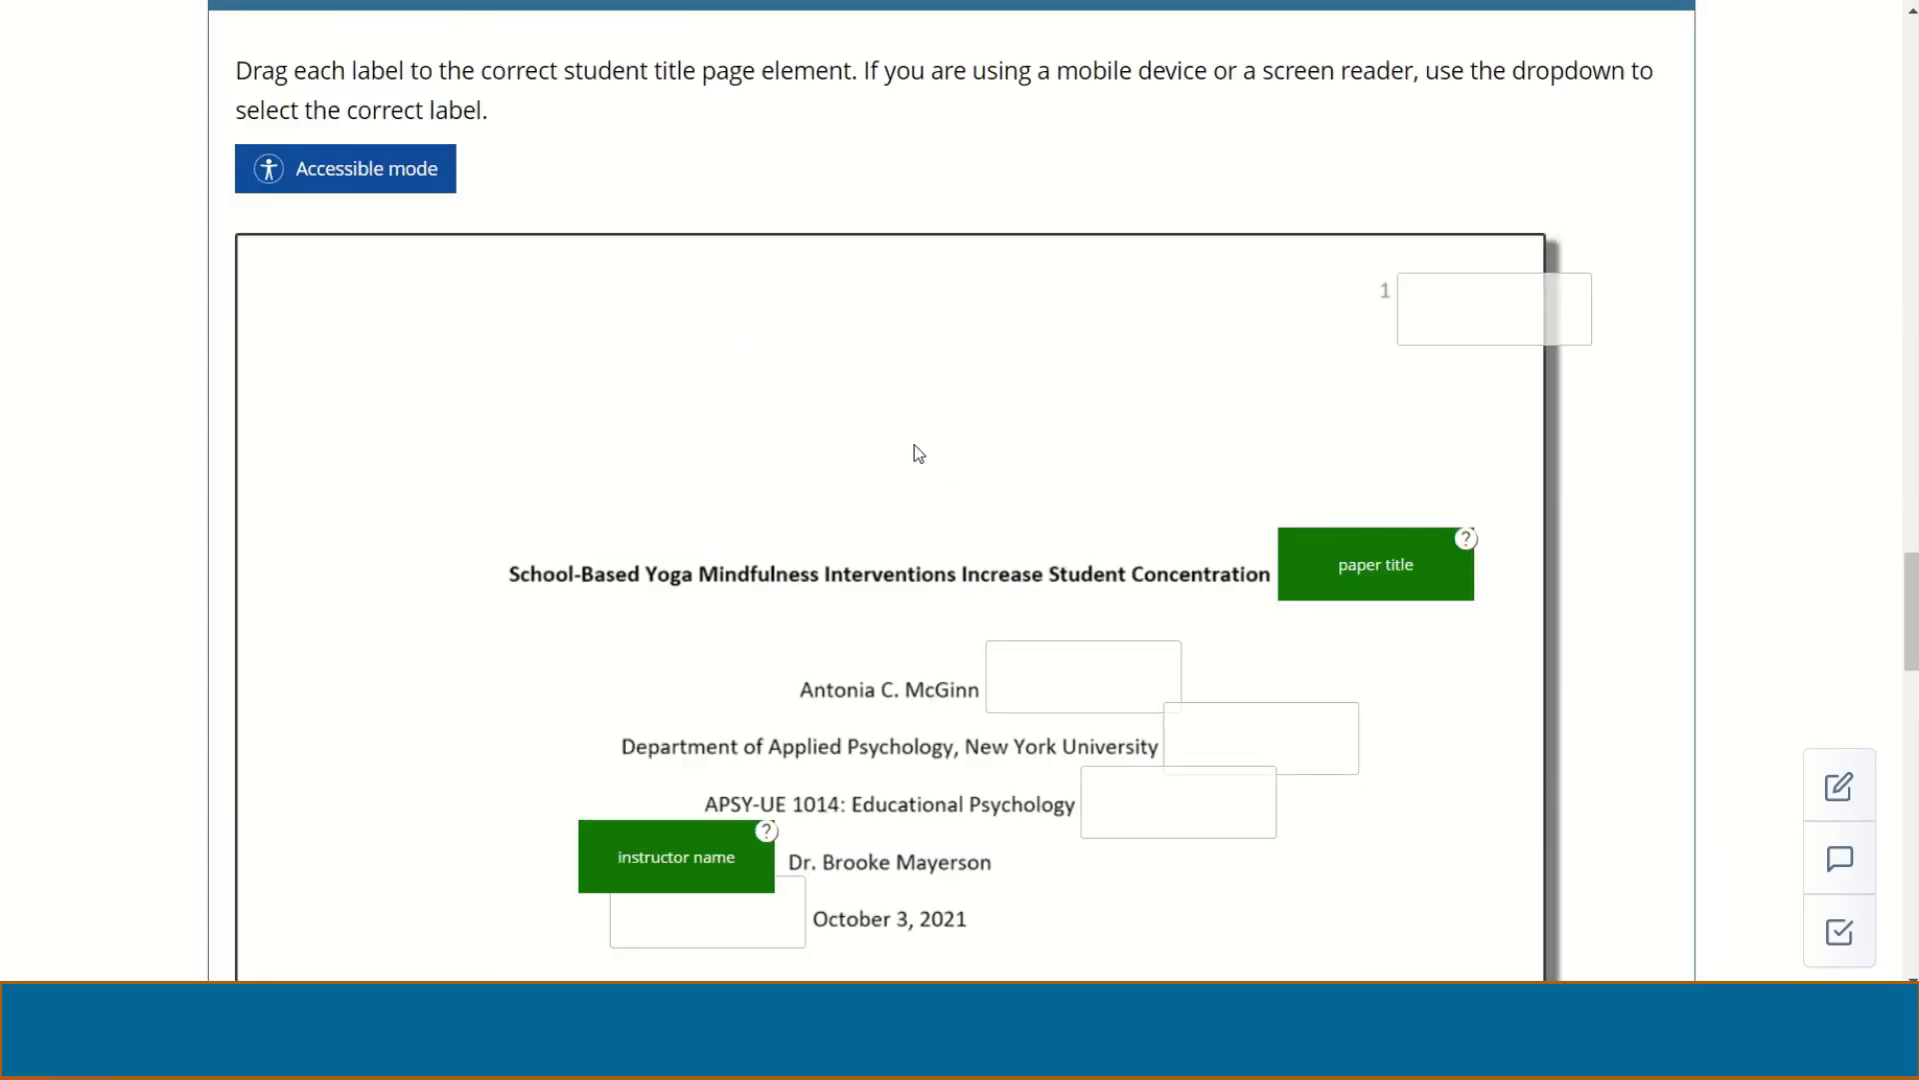
click(398, 188)
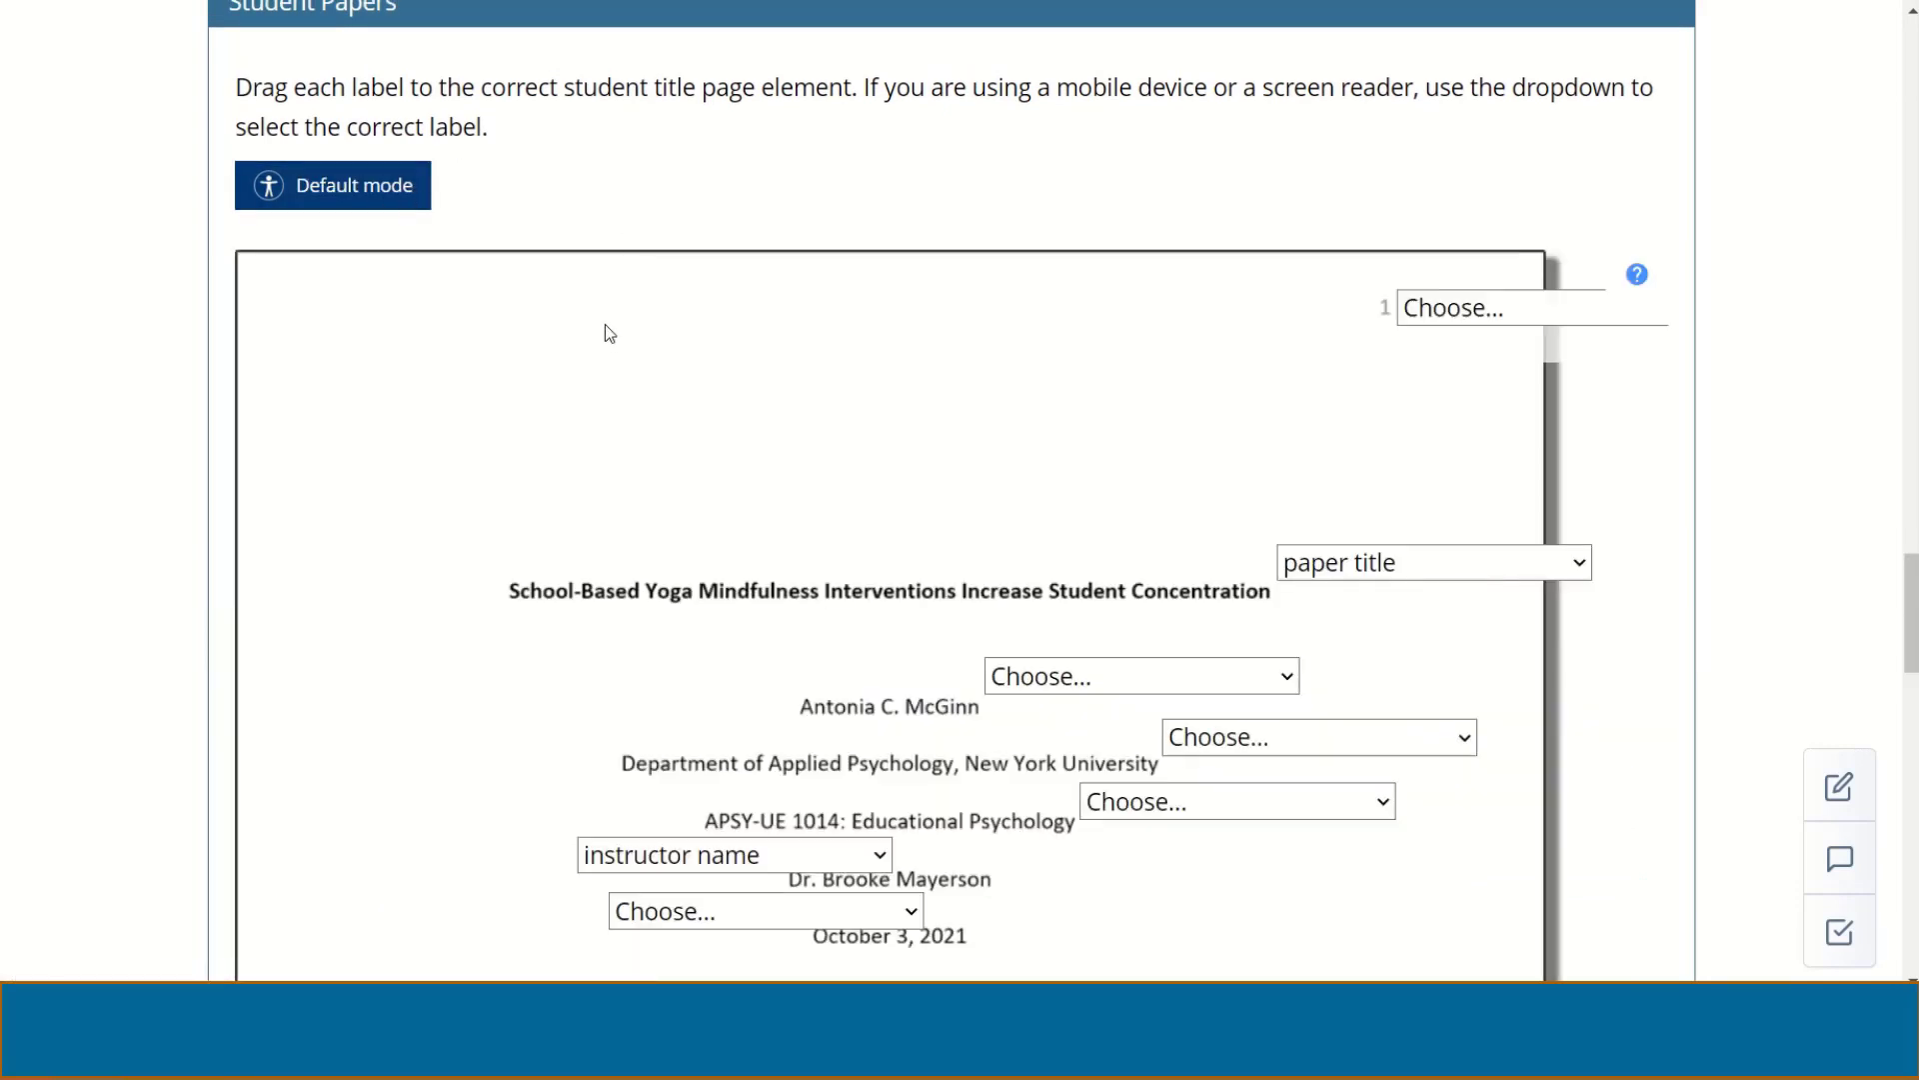
scroll(604, 325, down, 2)
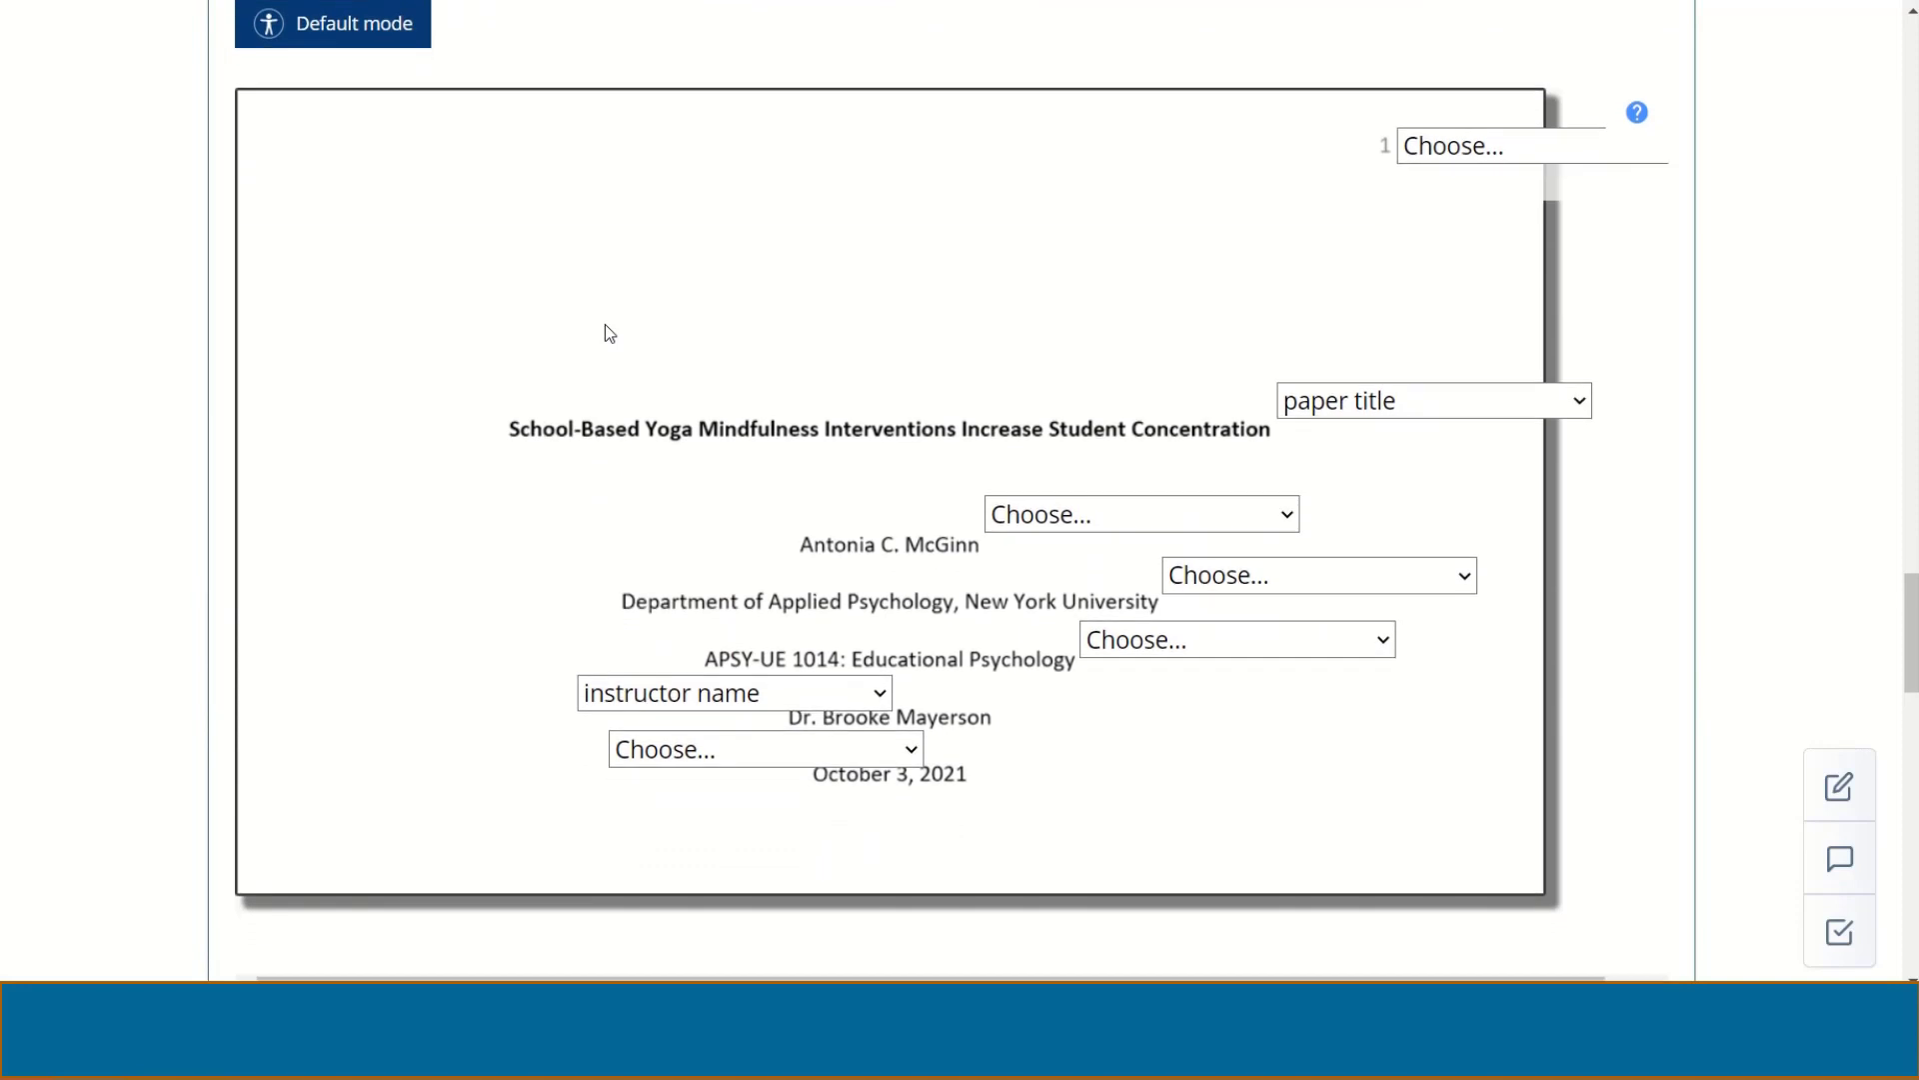
click(912, 747)
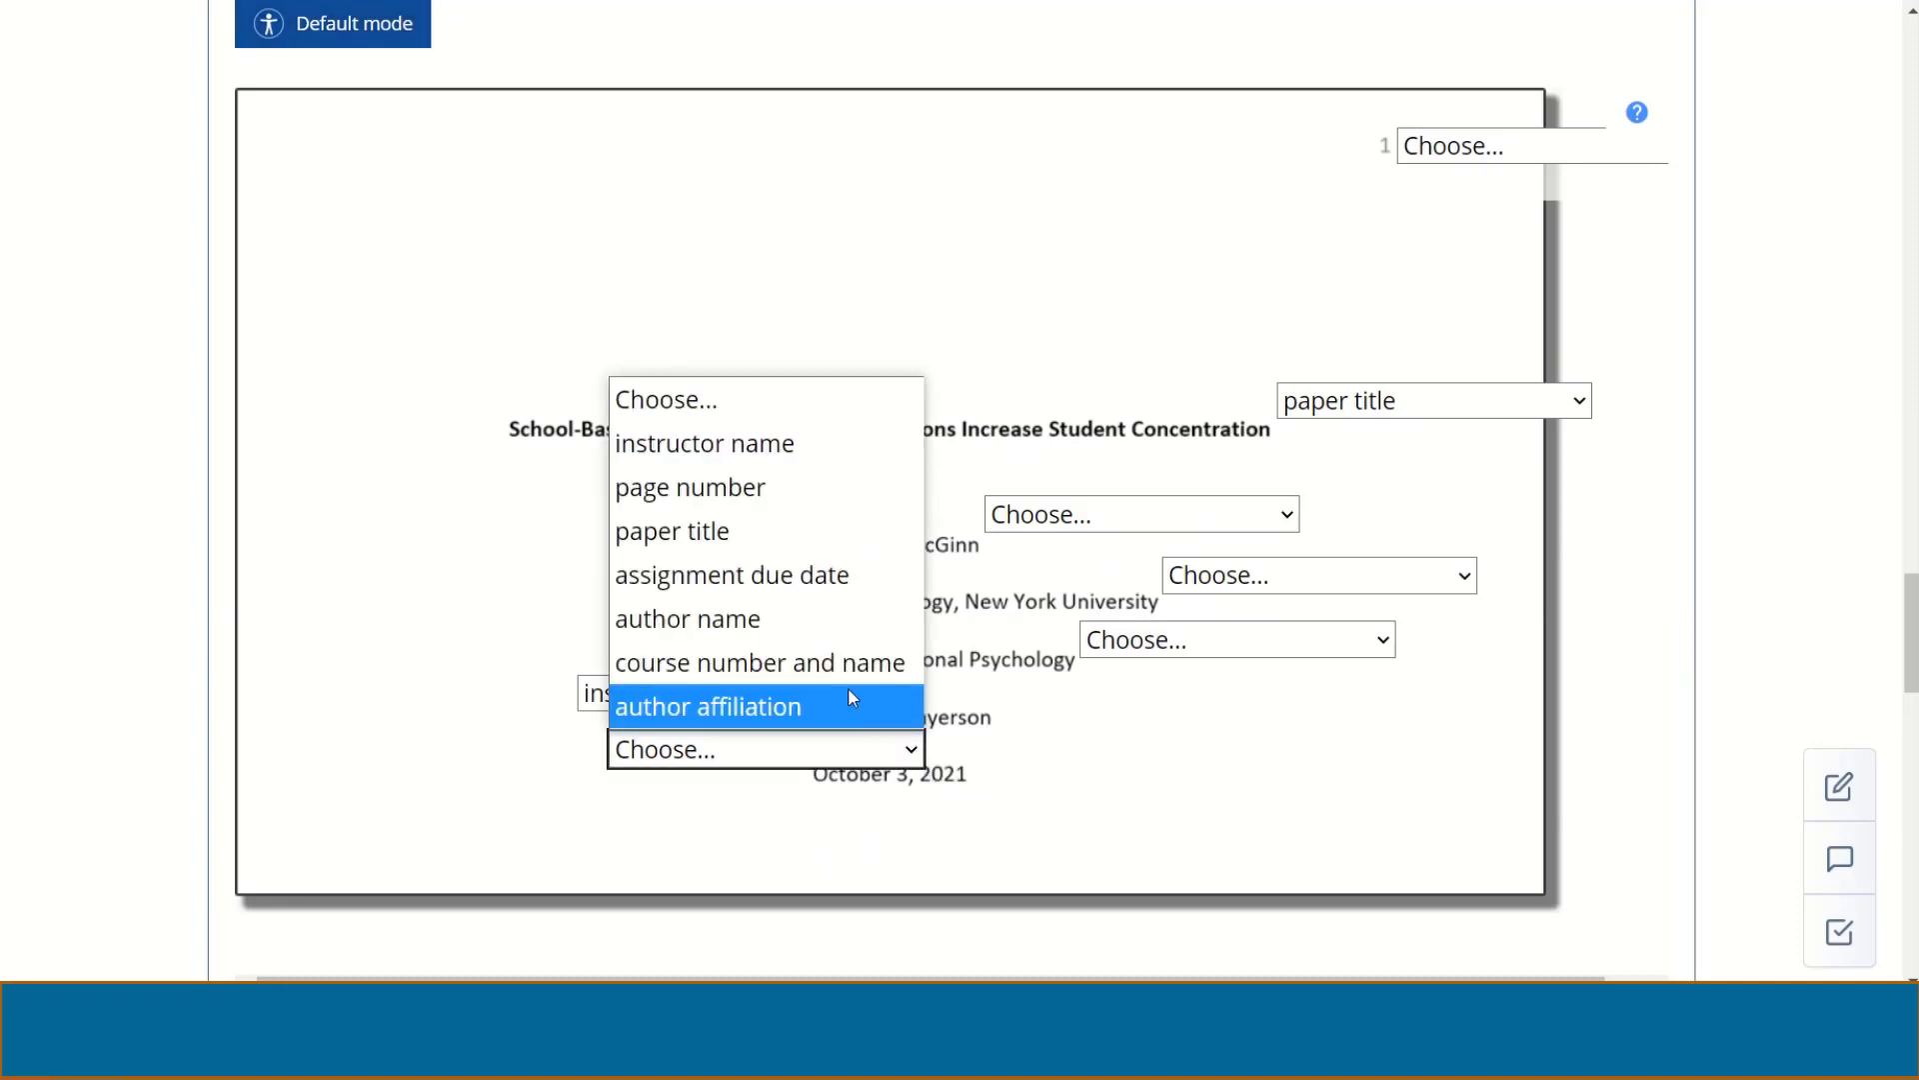
click(785, 585)
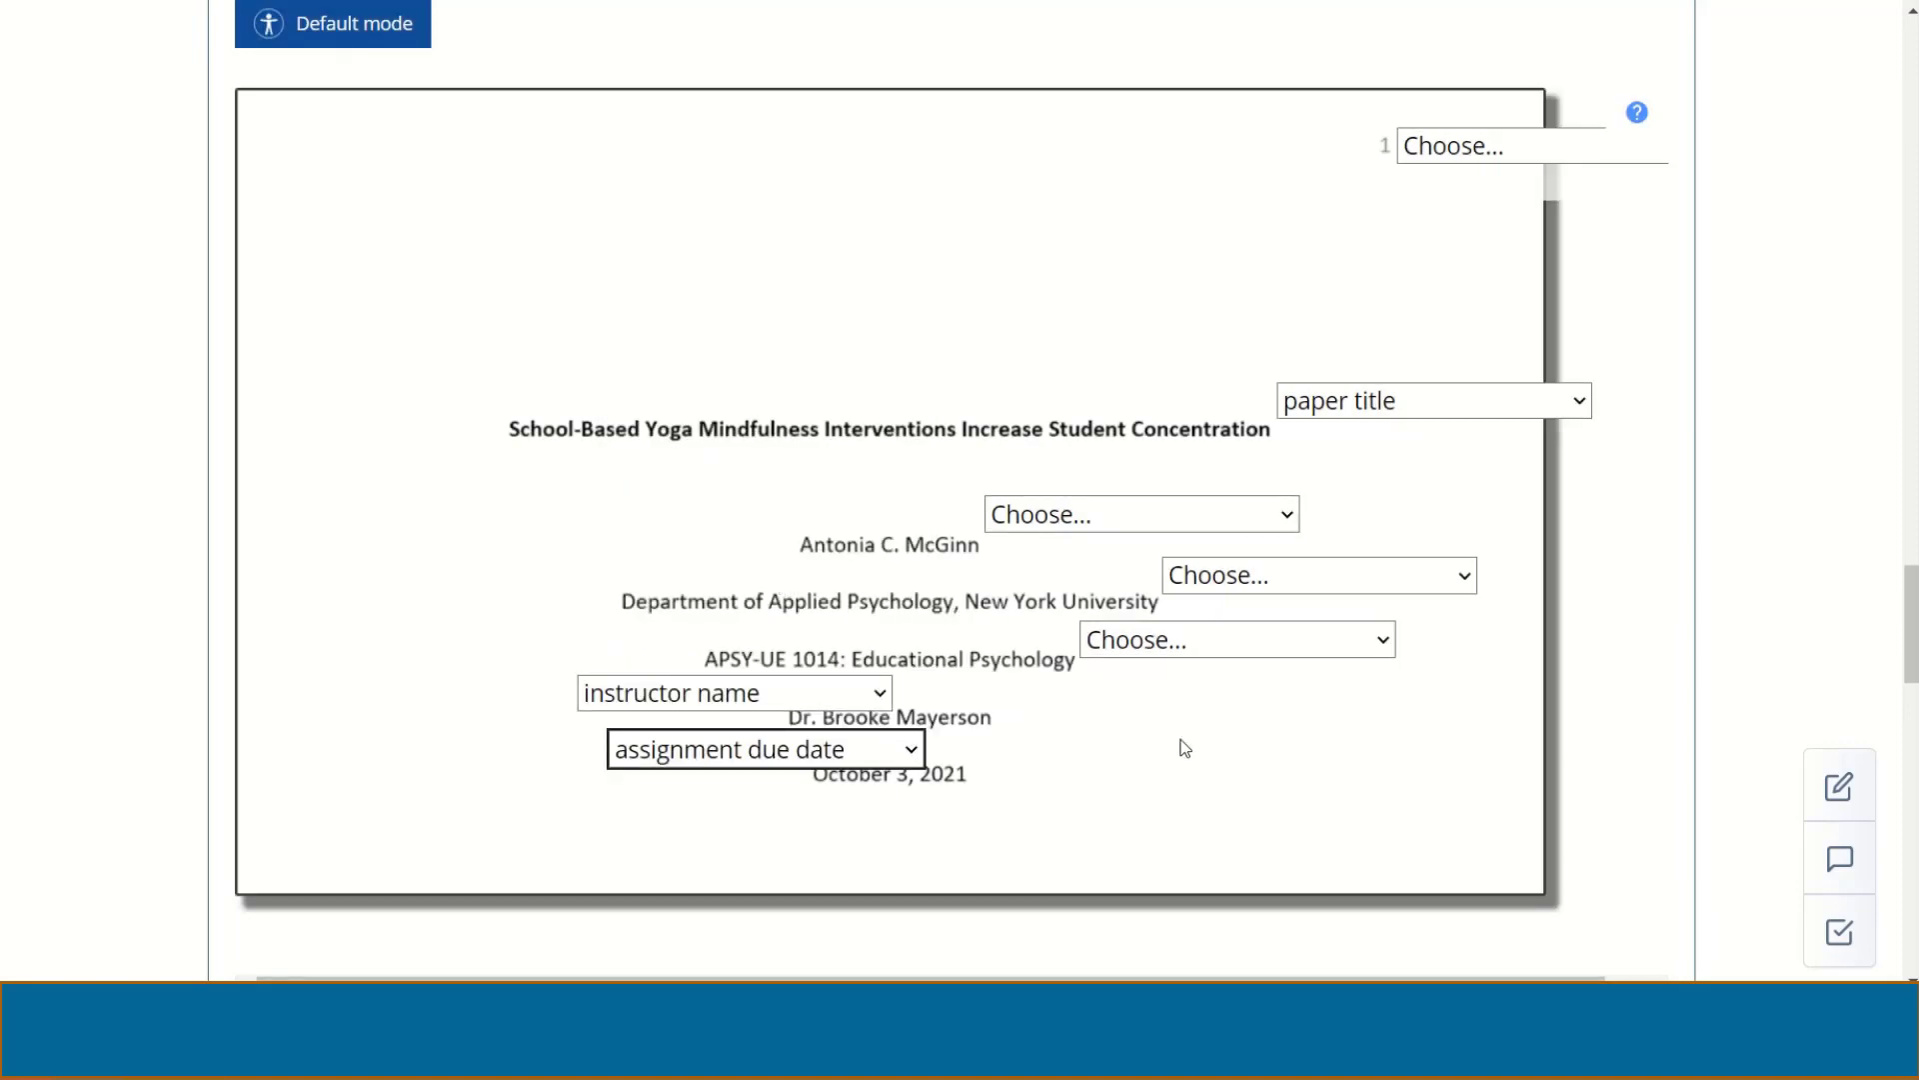
- In the title page spacing error question, try area 1, read its feedback, and choose area 3 instead
scroll(1180, 746, down, 3)
scroll(1185, 748, down, 2)
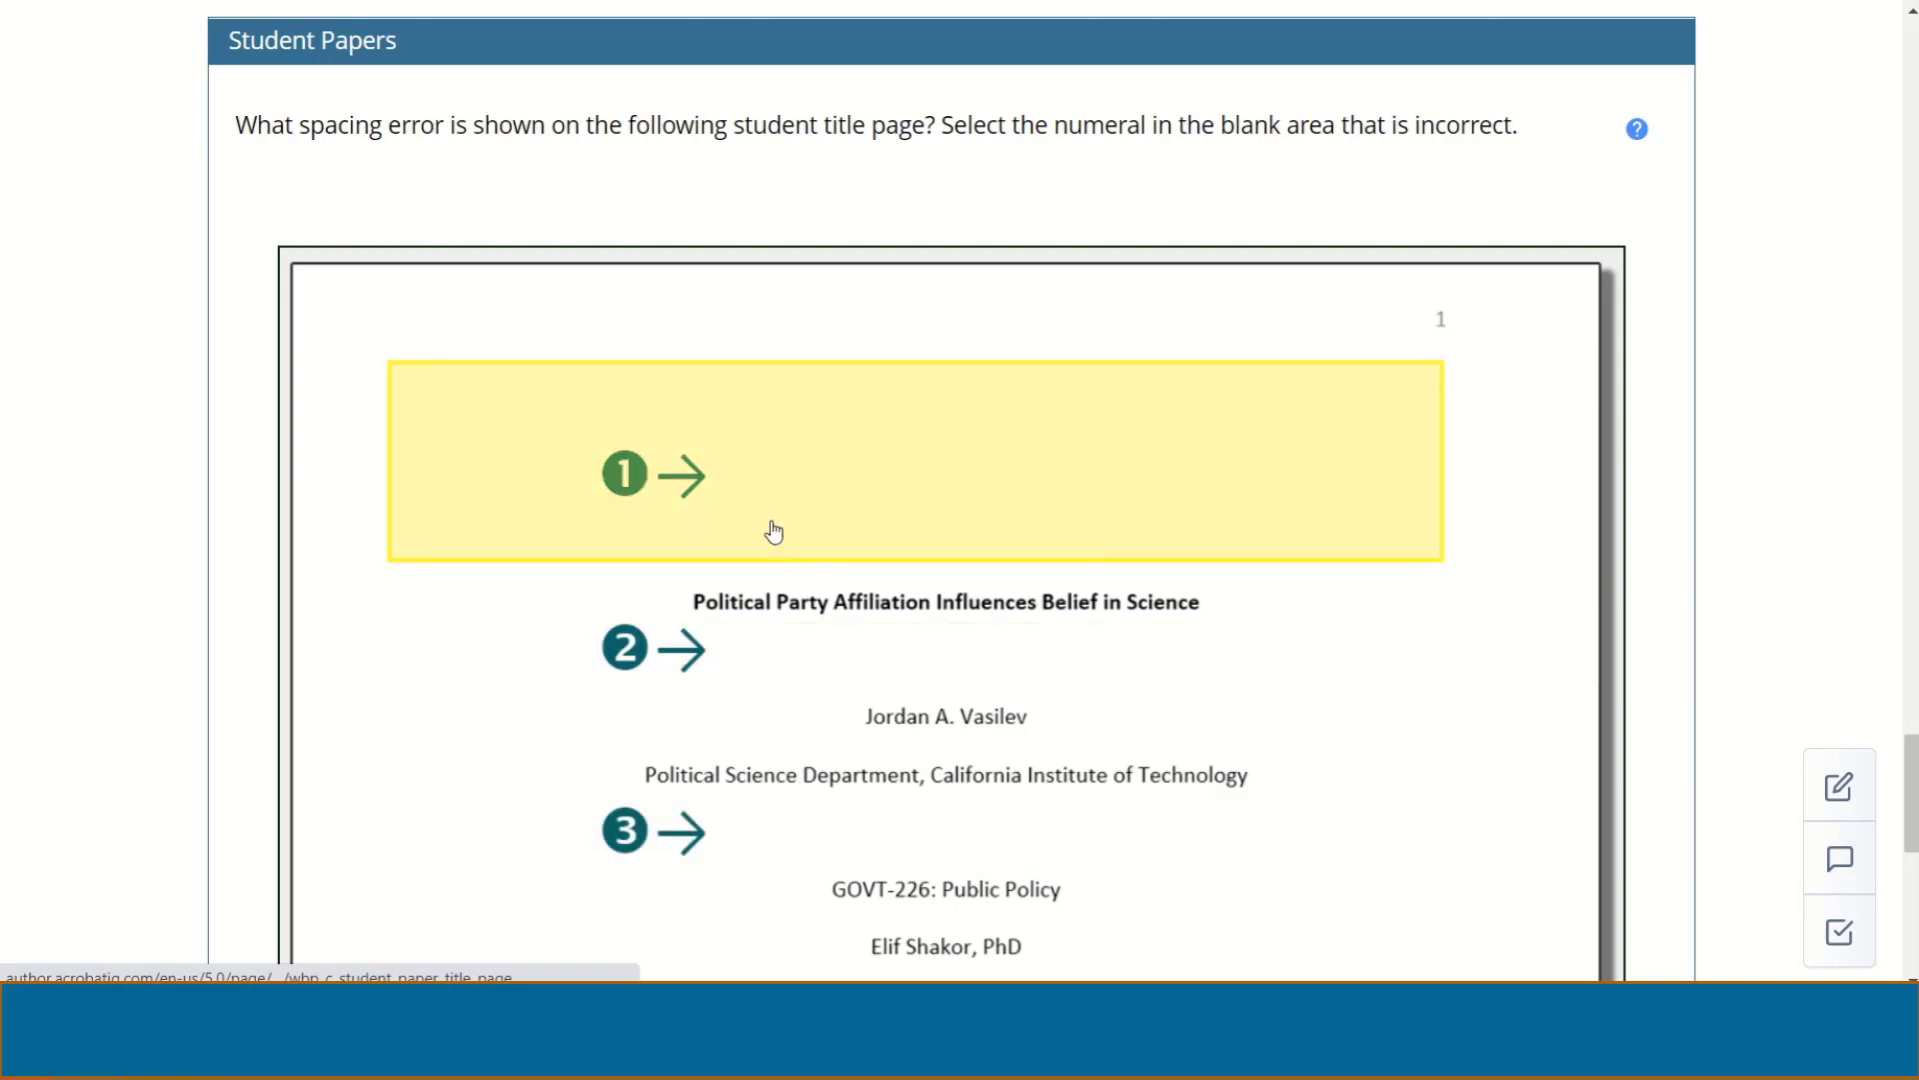
click(772, 524)
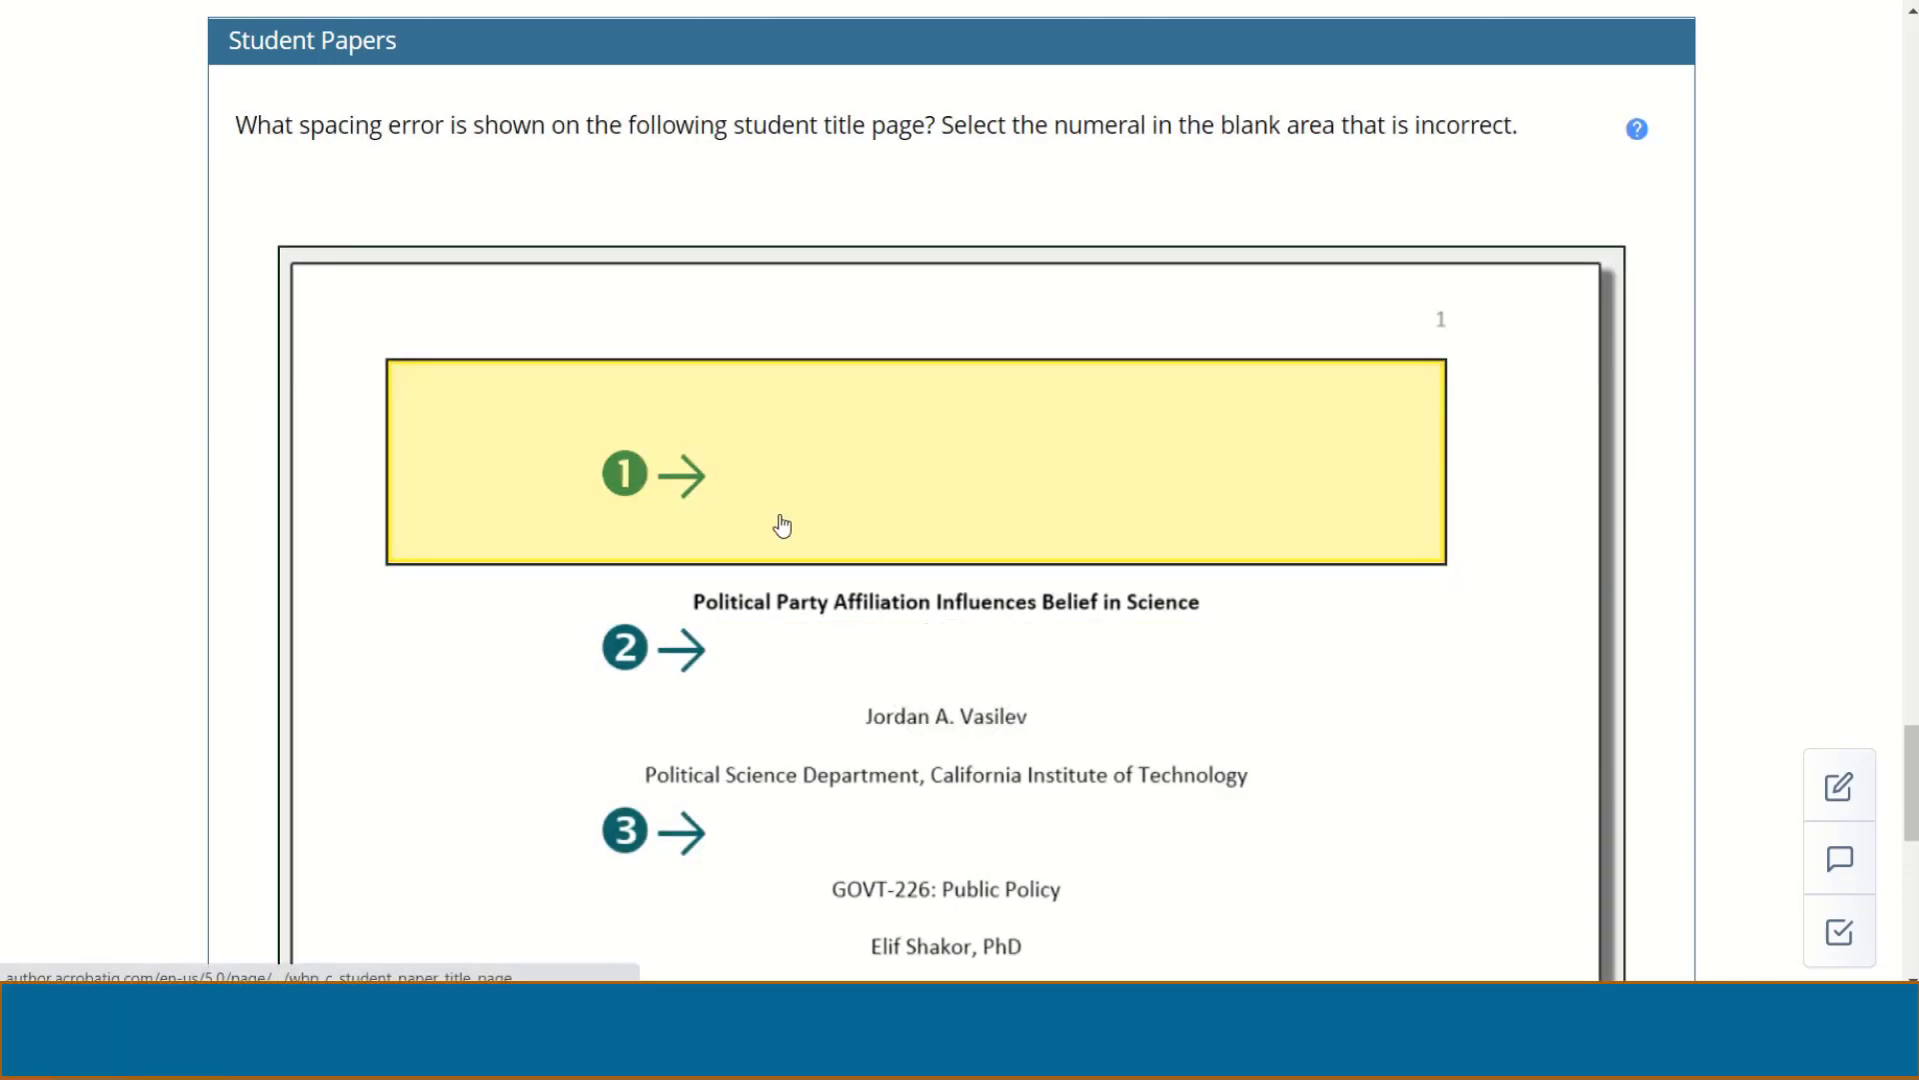
scroll(782, 527, down, 4)
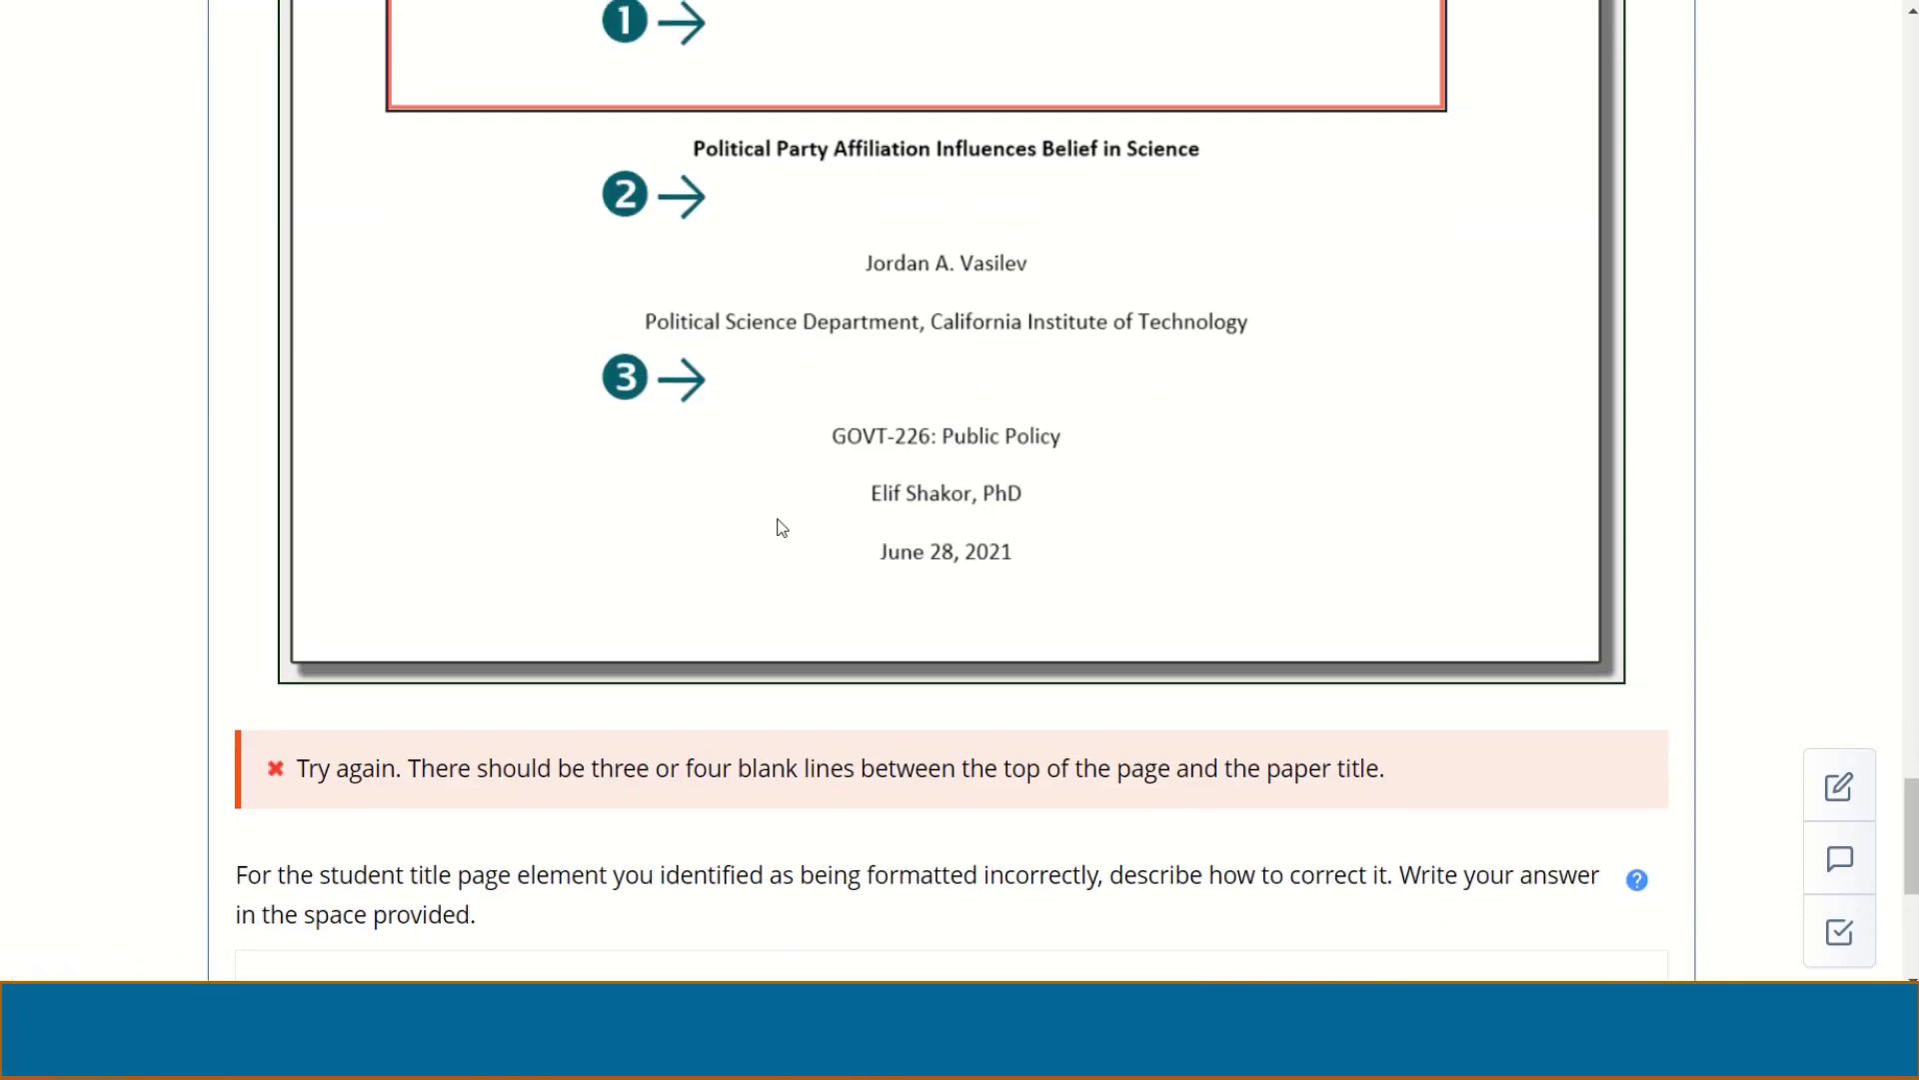
scroll(782, 527, up, 1)
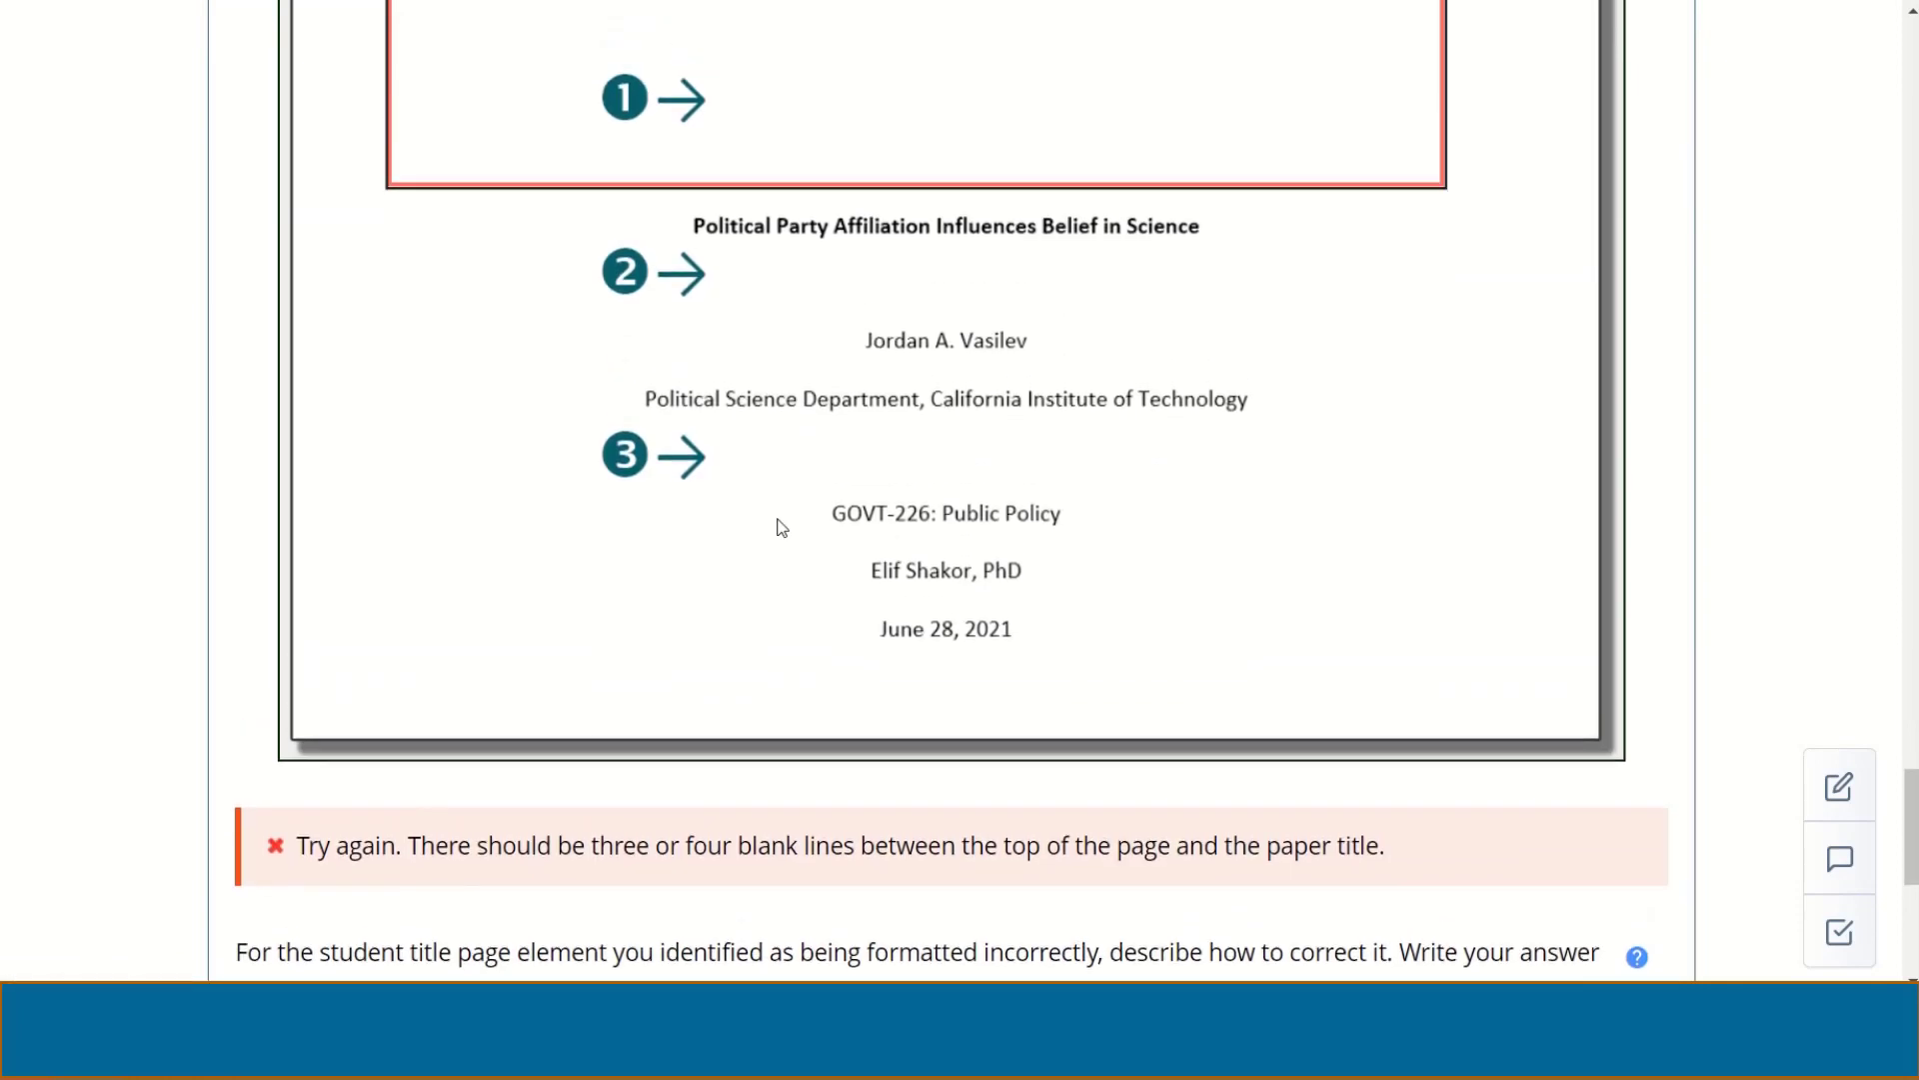
click(874, 457)
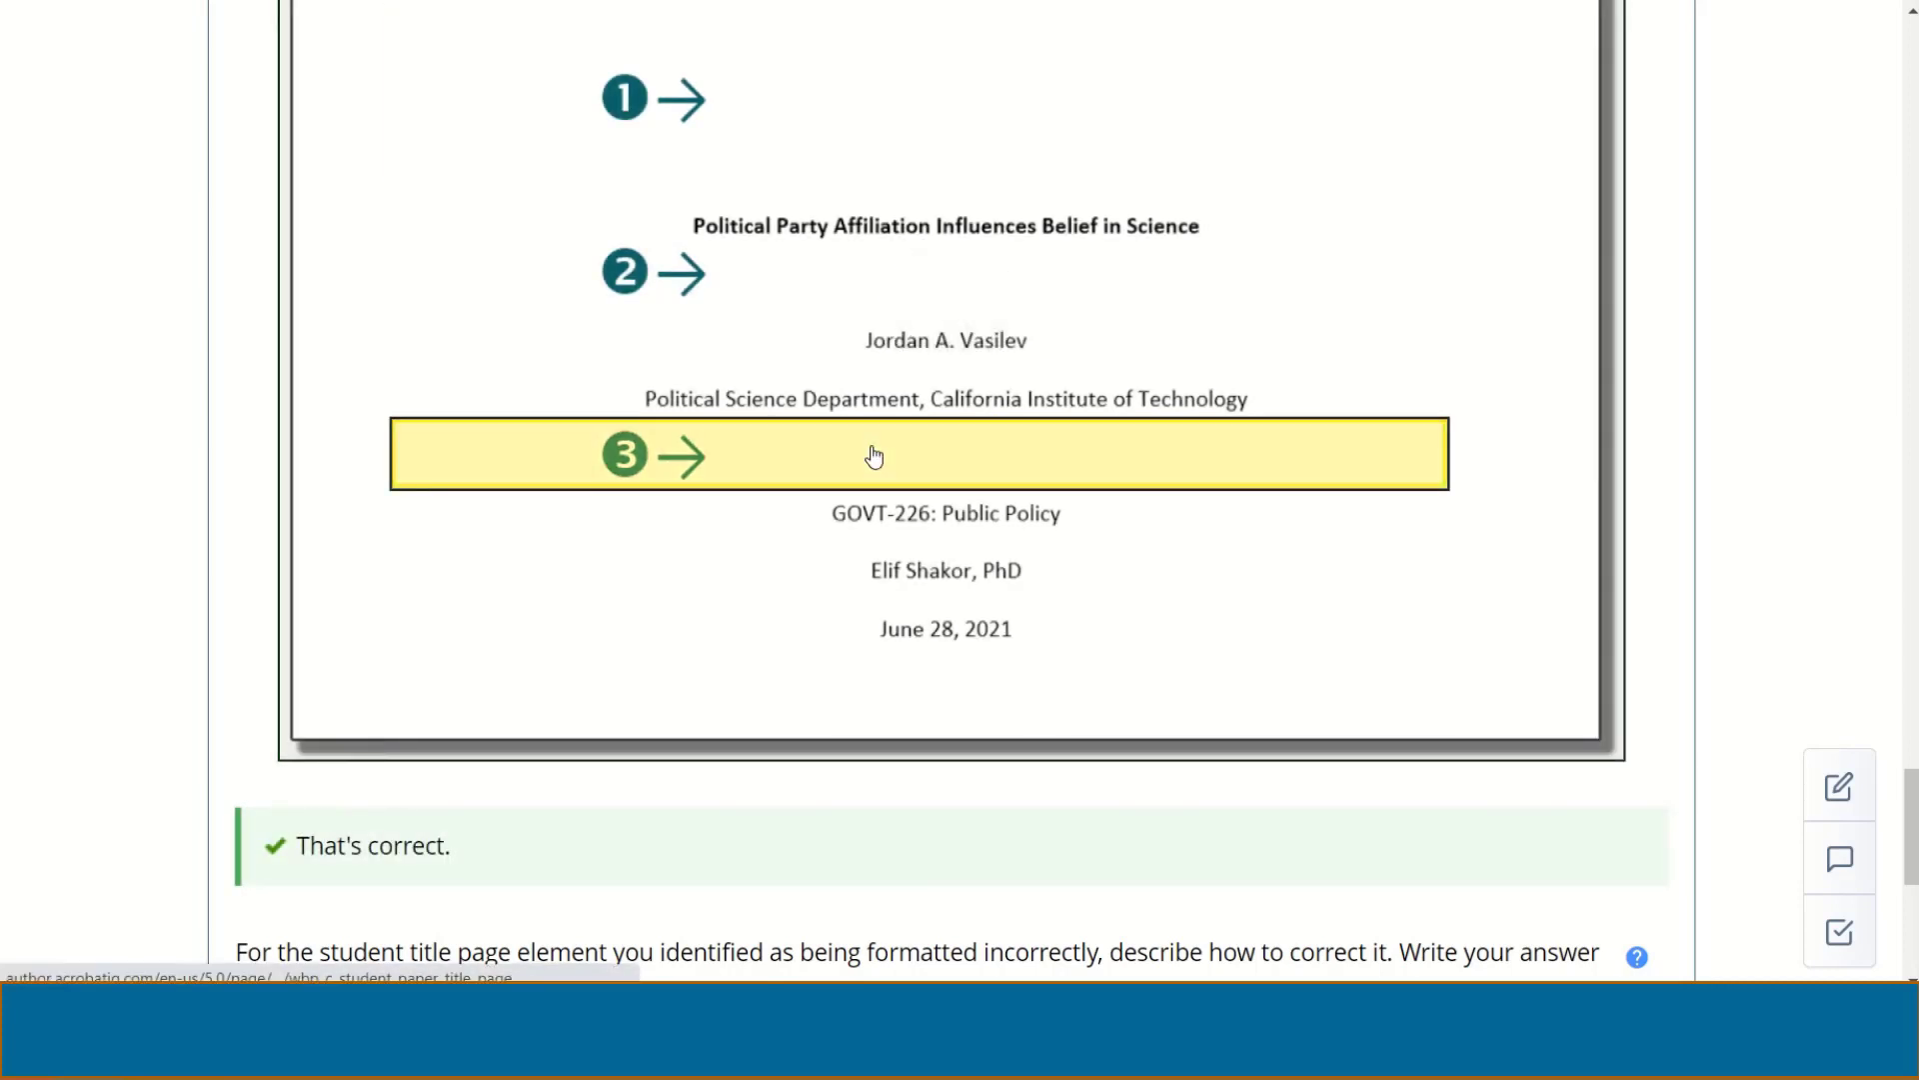
scroll(874, 457, down, 1)
scroll(874, 457, up, 1)
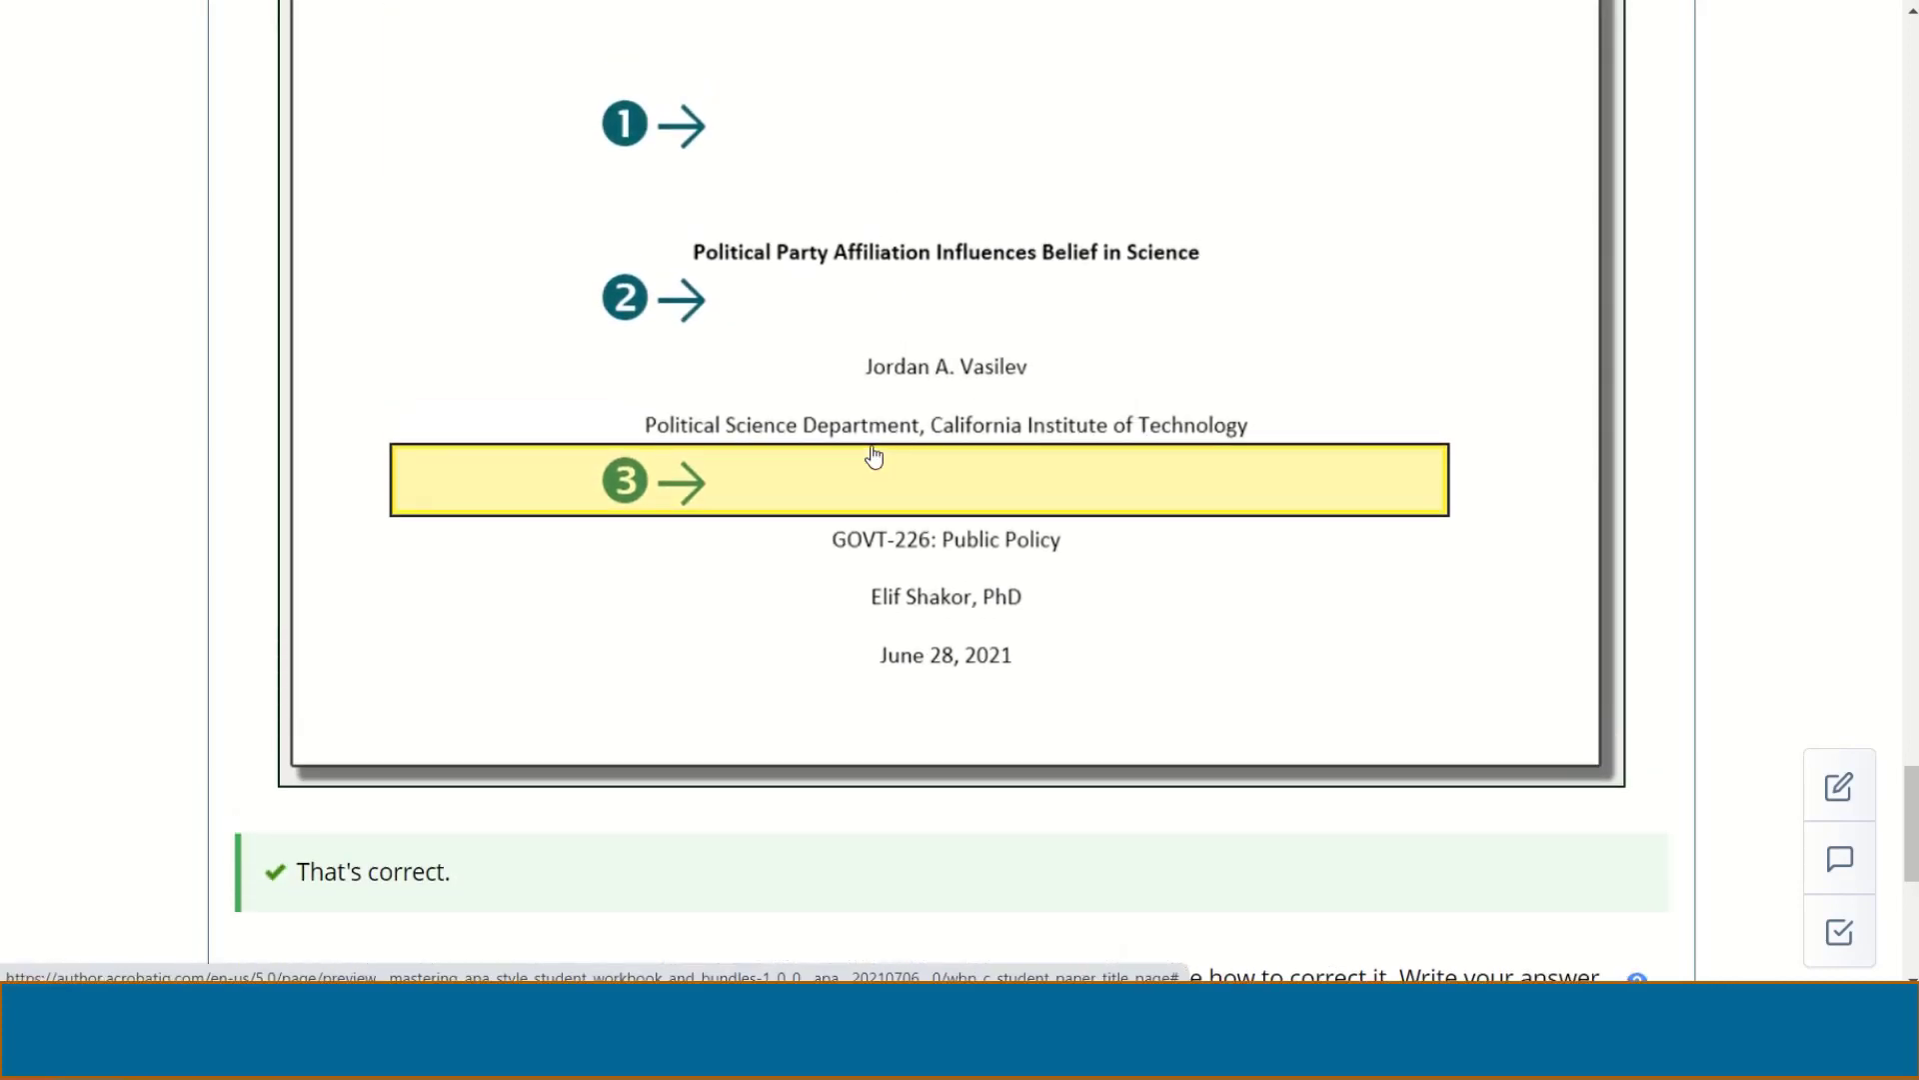
- Write "Delete the extra line after the affiliation." as the spacing correction and submit it for comparison with the sample answer
scroll(874, 457, down, 3)
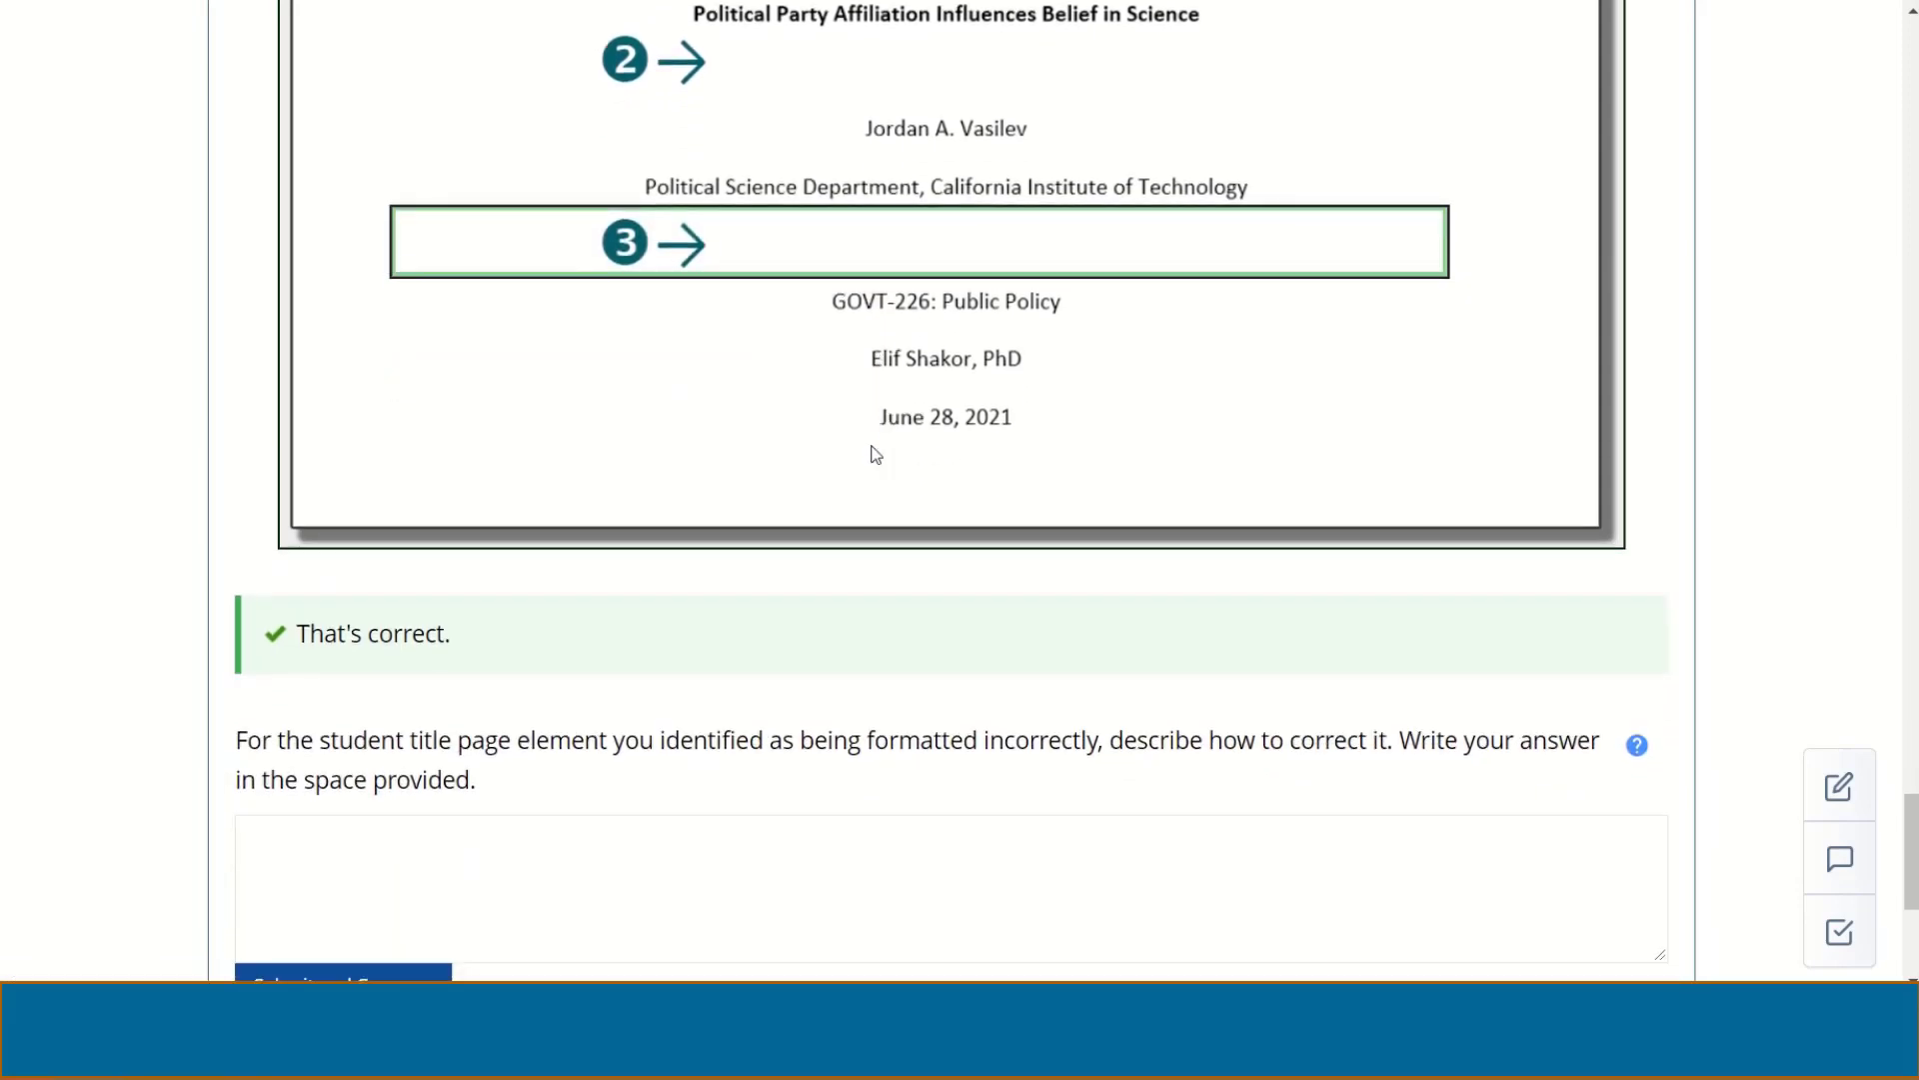
scroll(876, 455, down, 2)
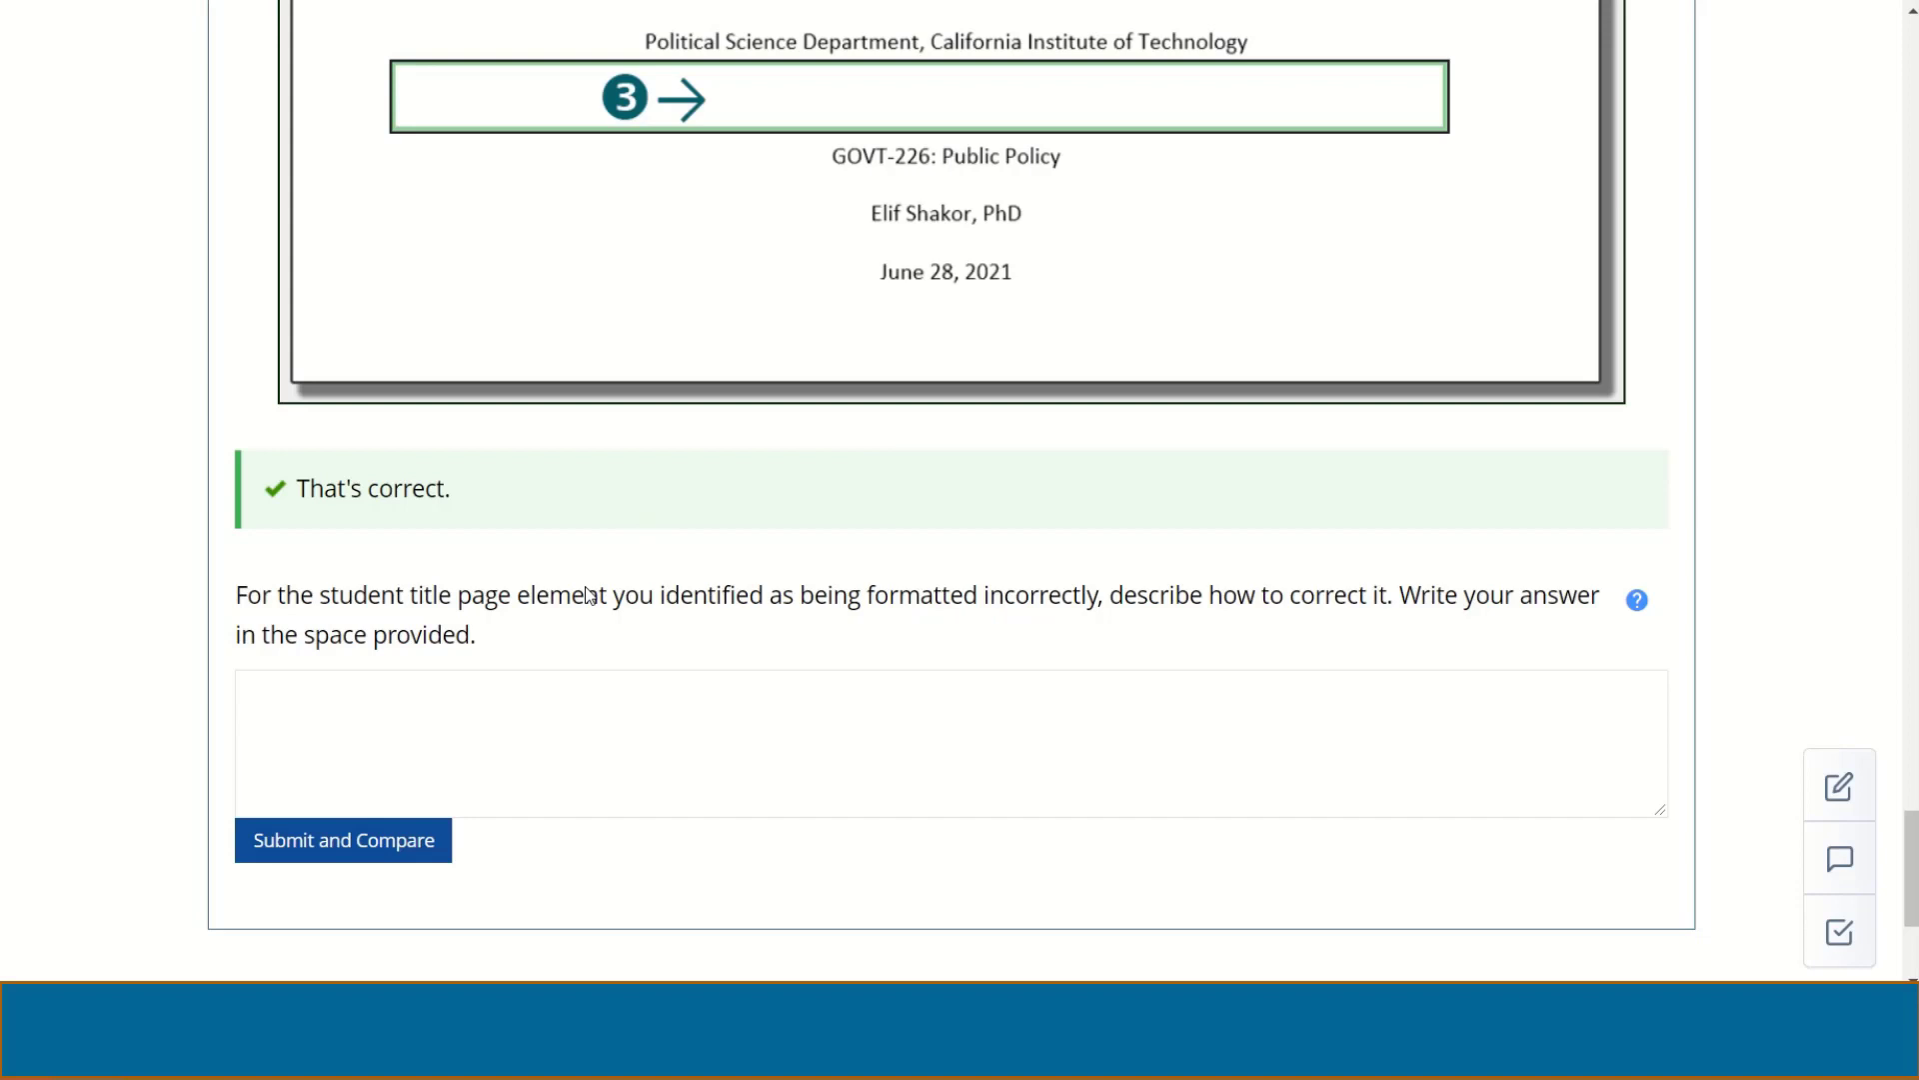
click(510, 705)
text(Dele)
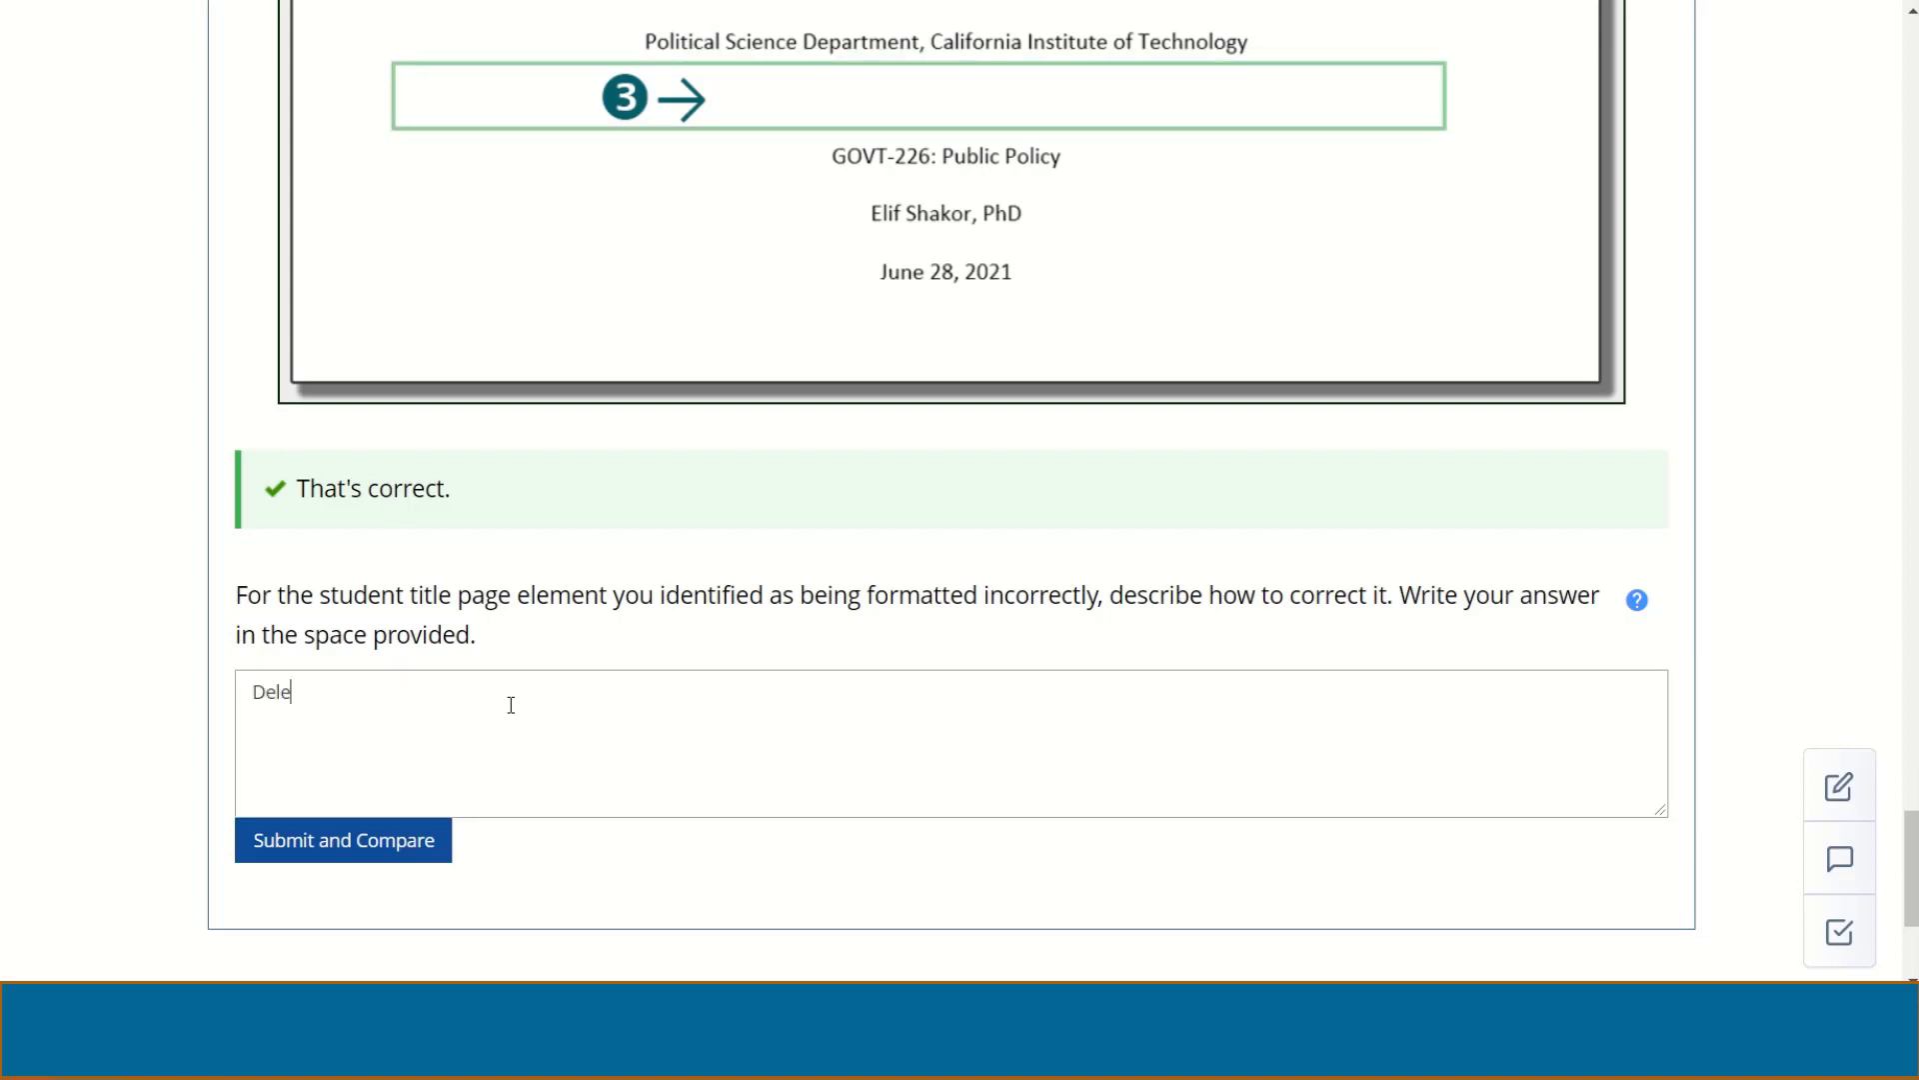
text(te the extra line after the affiliation.)
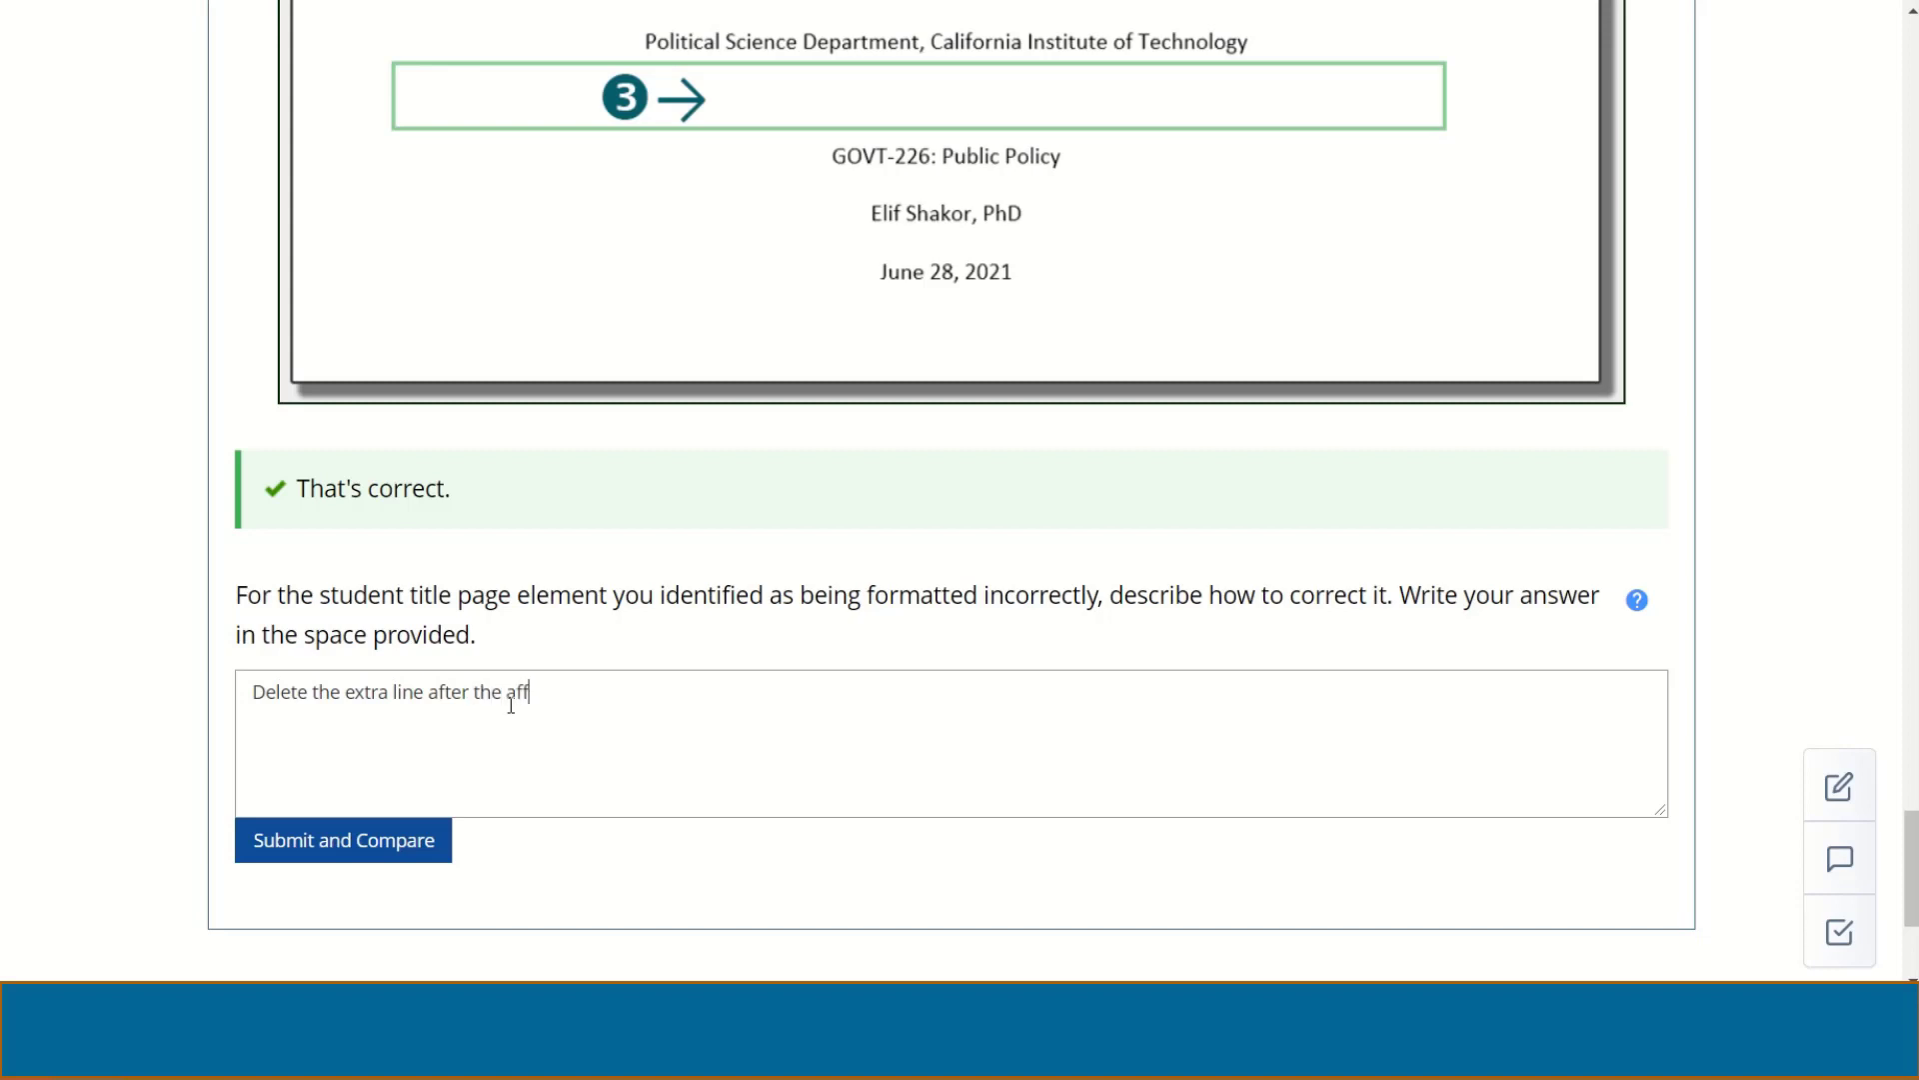
click(394, 851)
scroll(635, 805, down, 2)
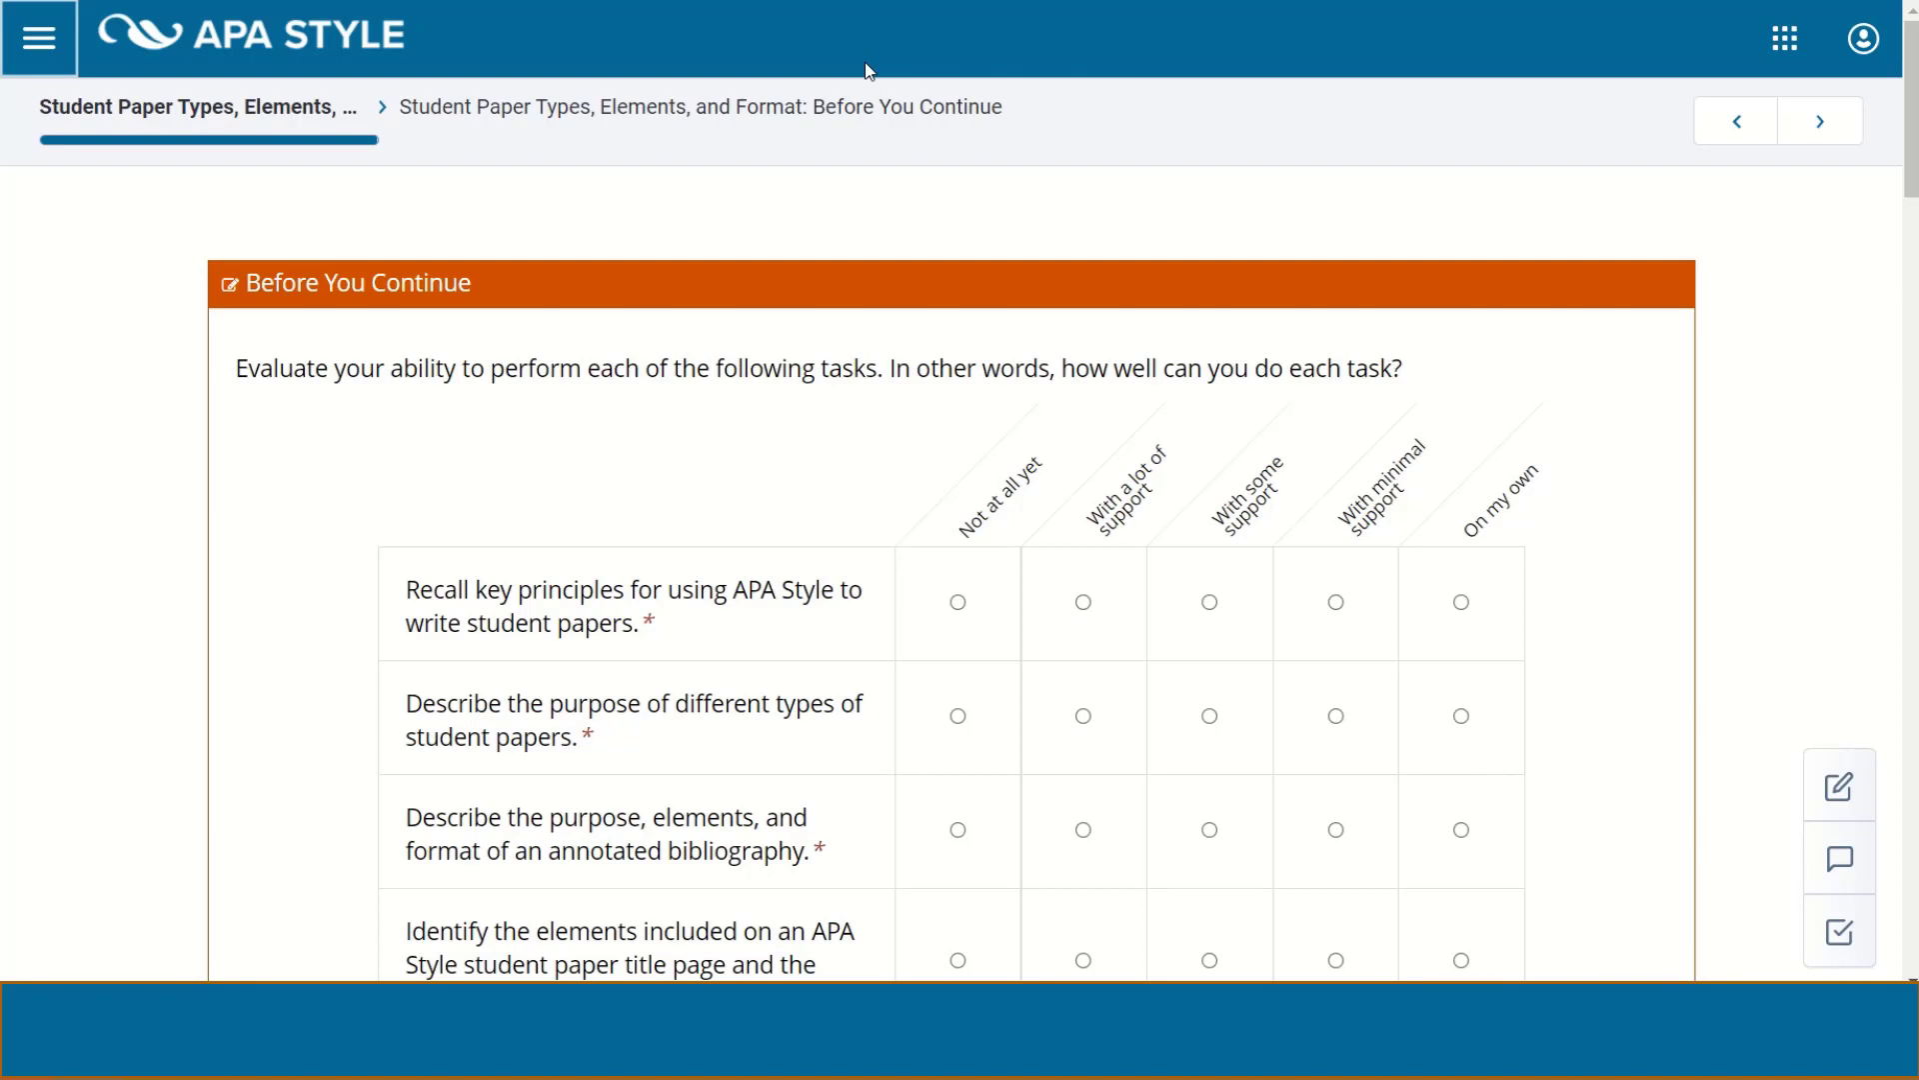
- Review the Before You Continue self-evaluation grid and the open-ended question below it
scroll(904, 367, down, 1)
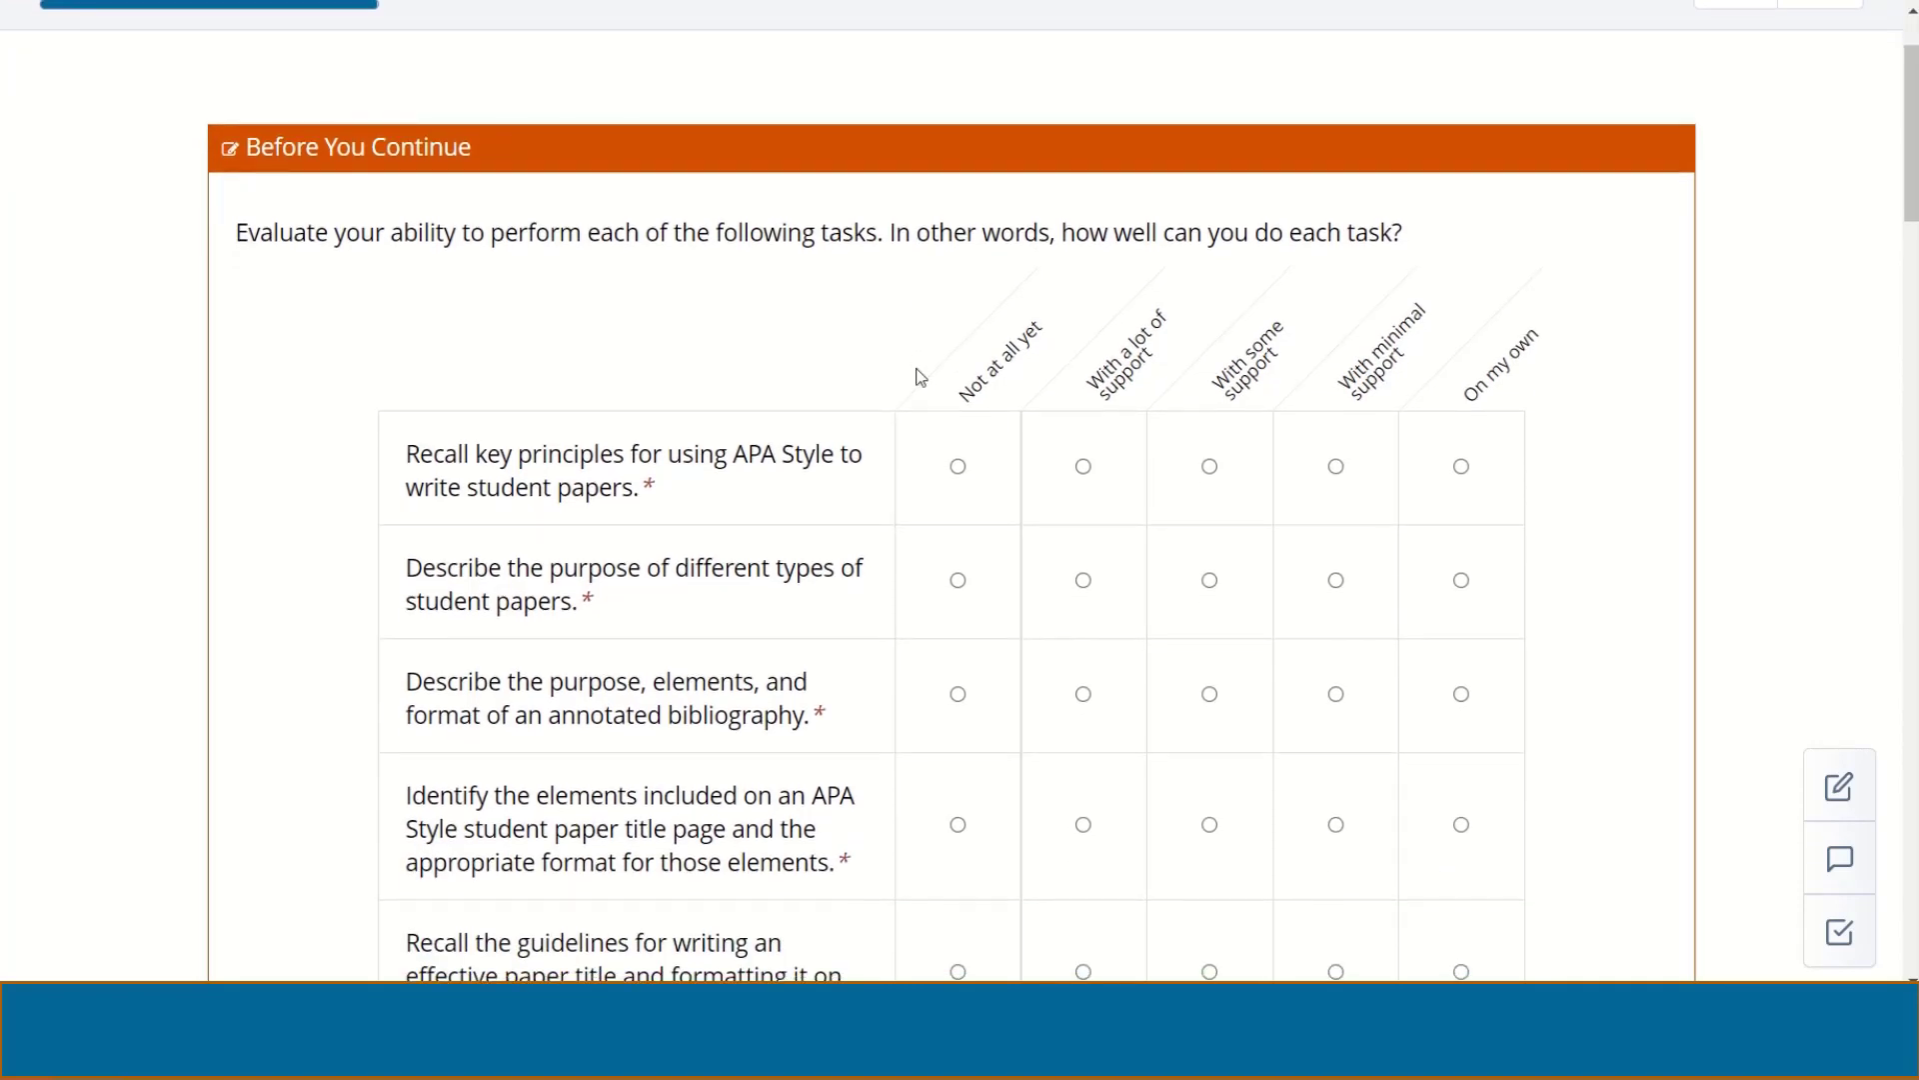
scroll(921, 377, down, 15)
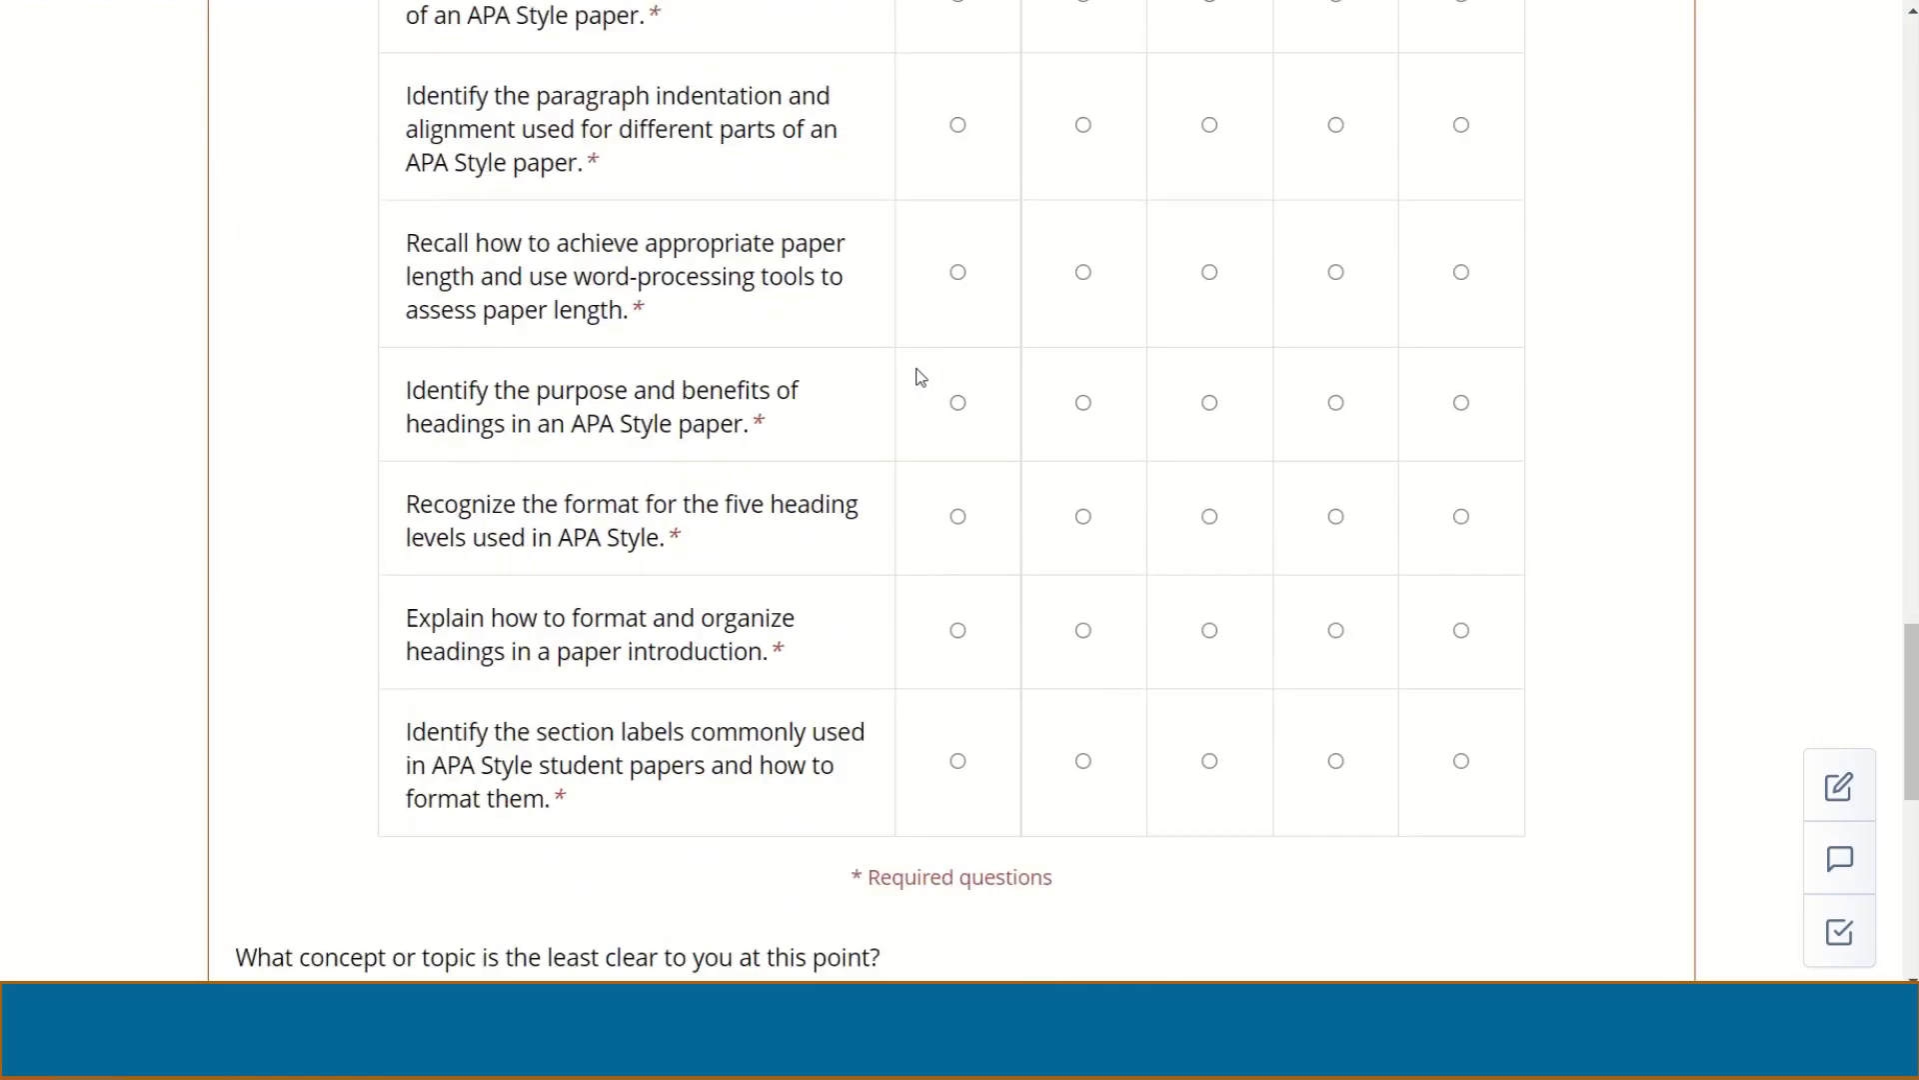
scroll(921, 377, down, 7)
scroll(914, 373, up, 2)
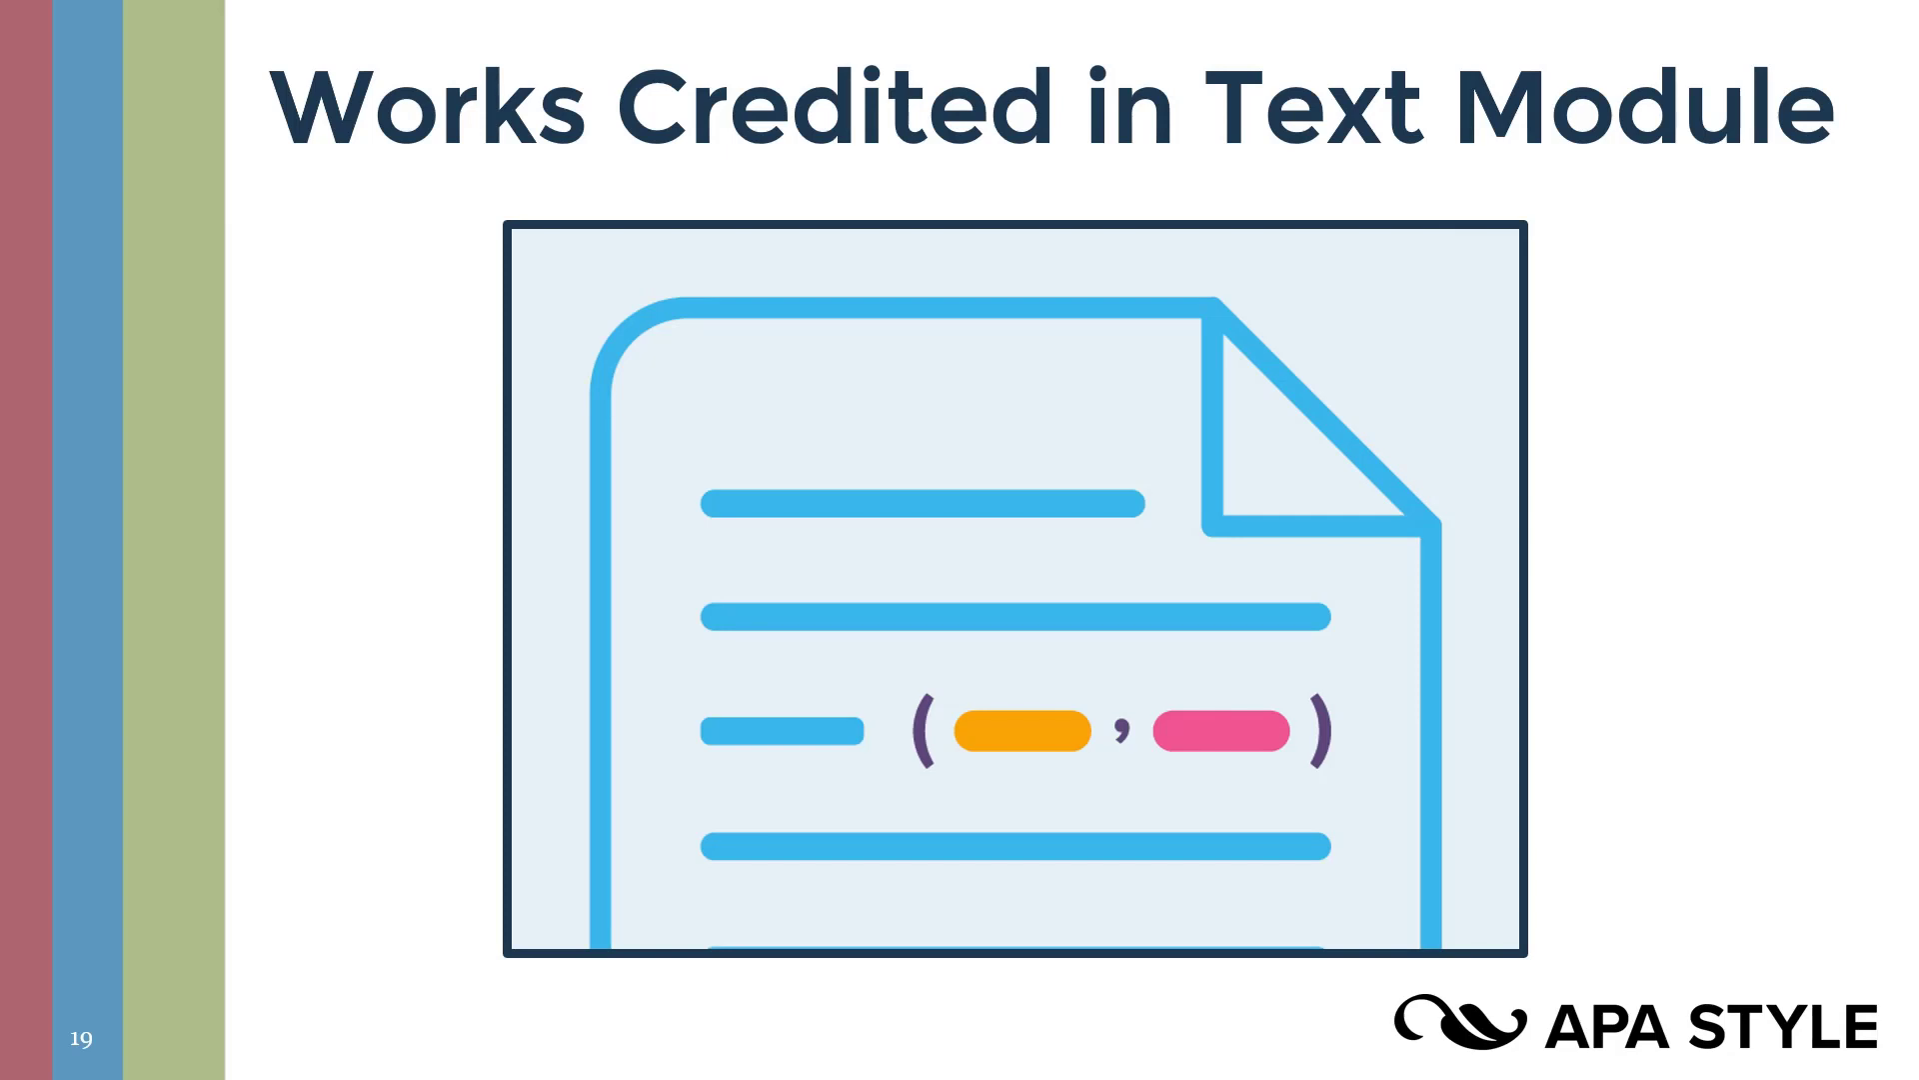
- Go to the Works Credited in Text questions, select paraphrasing, reproducing a table or figure, and directly quoting as requiring credit, and check the answer
key(Right)
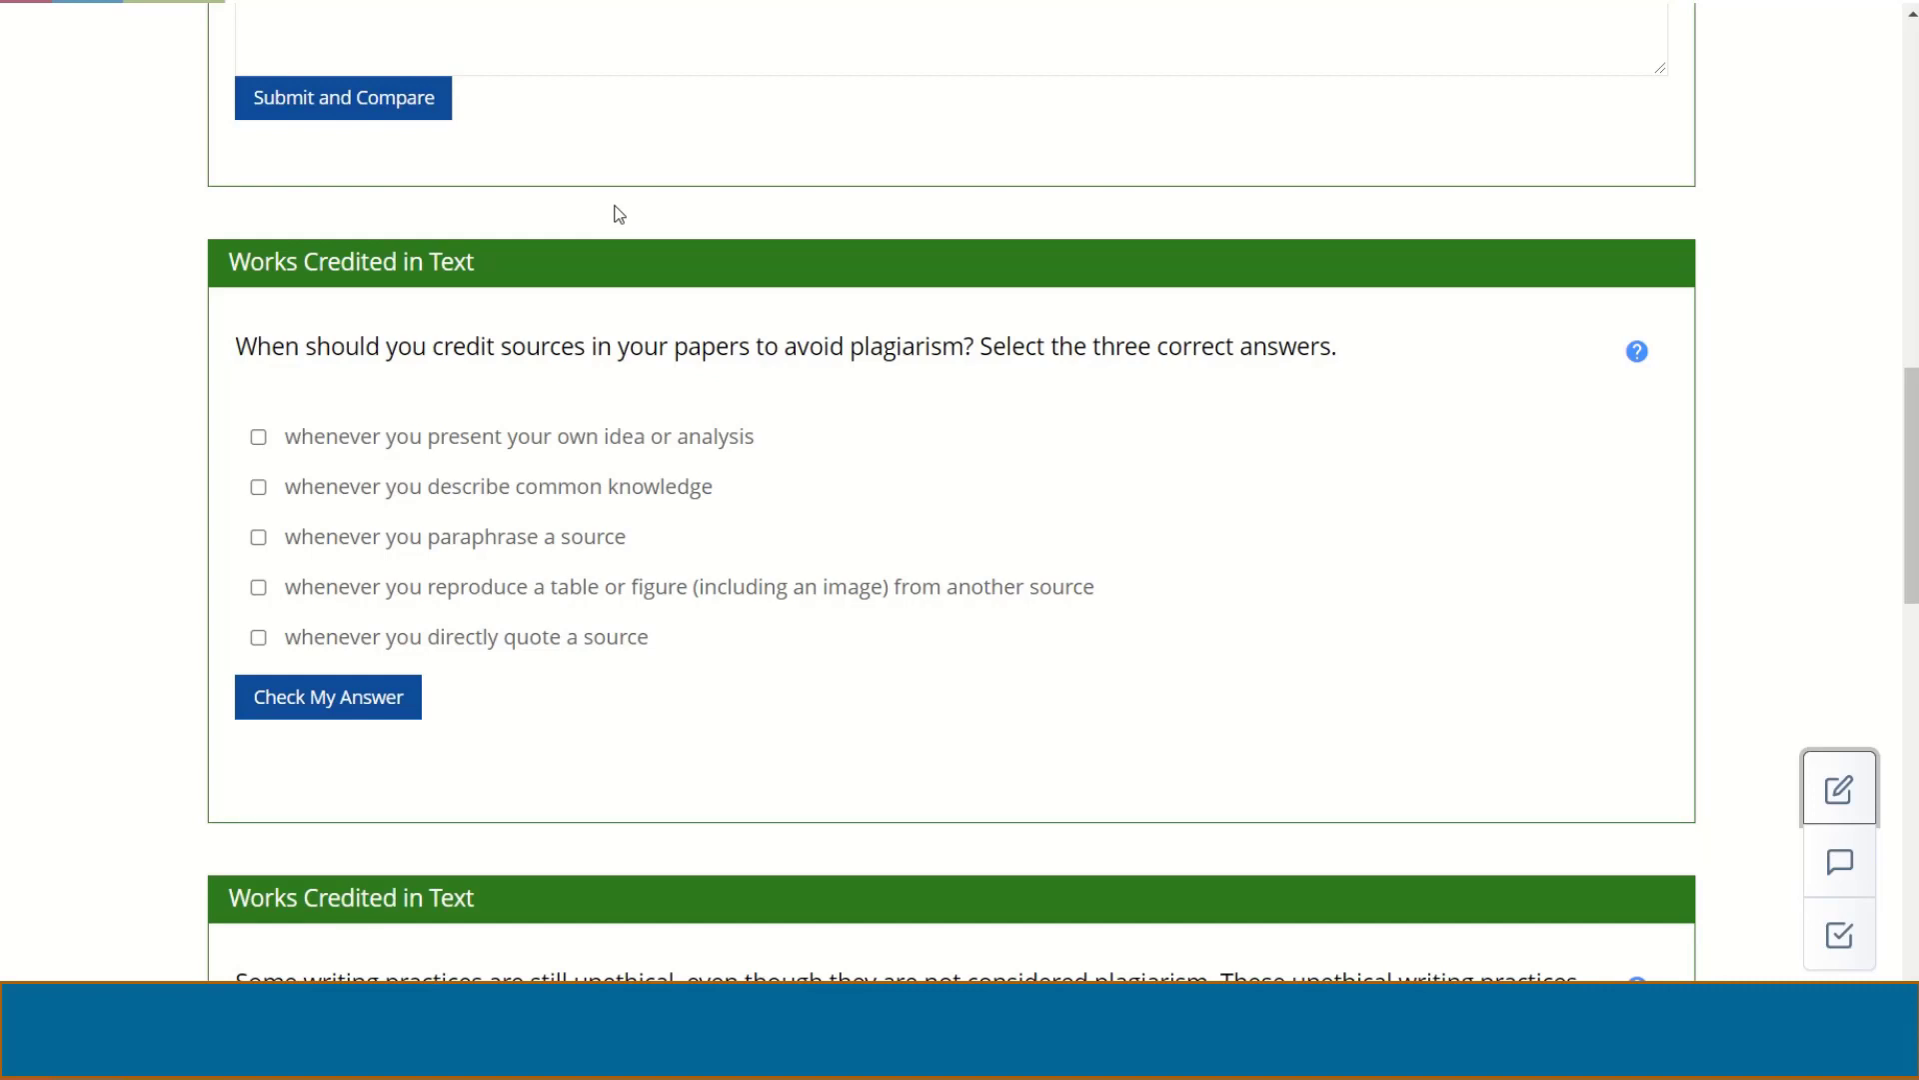
click(340, 540)
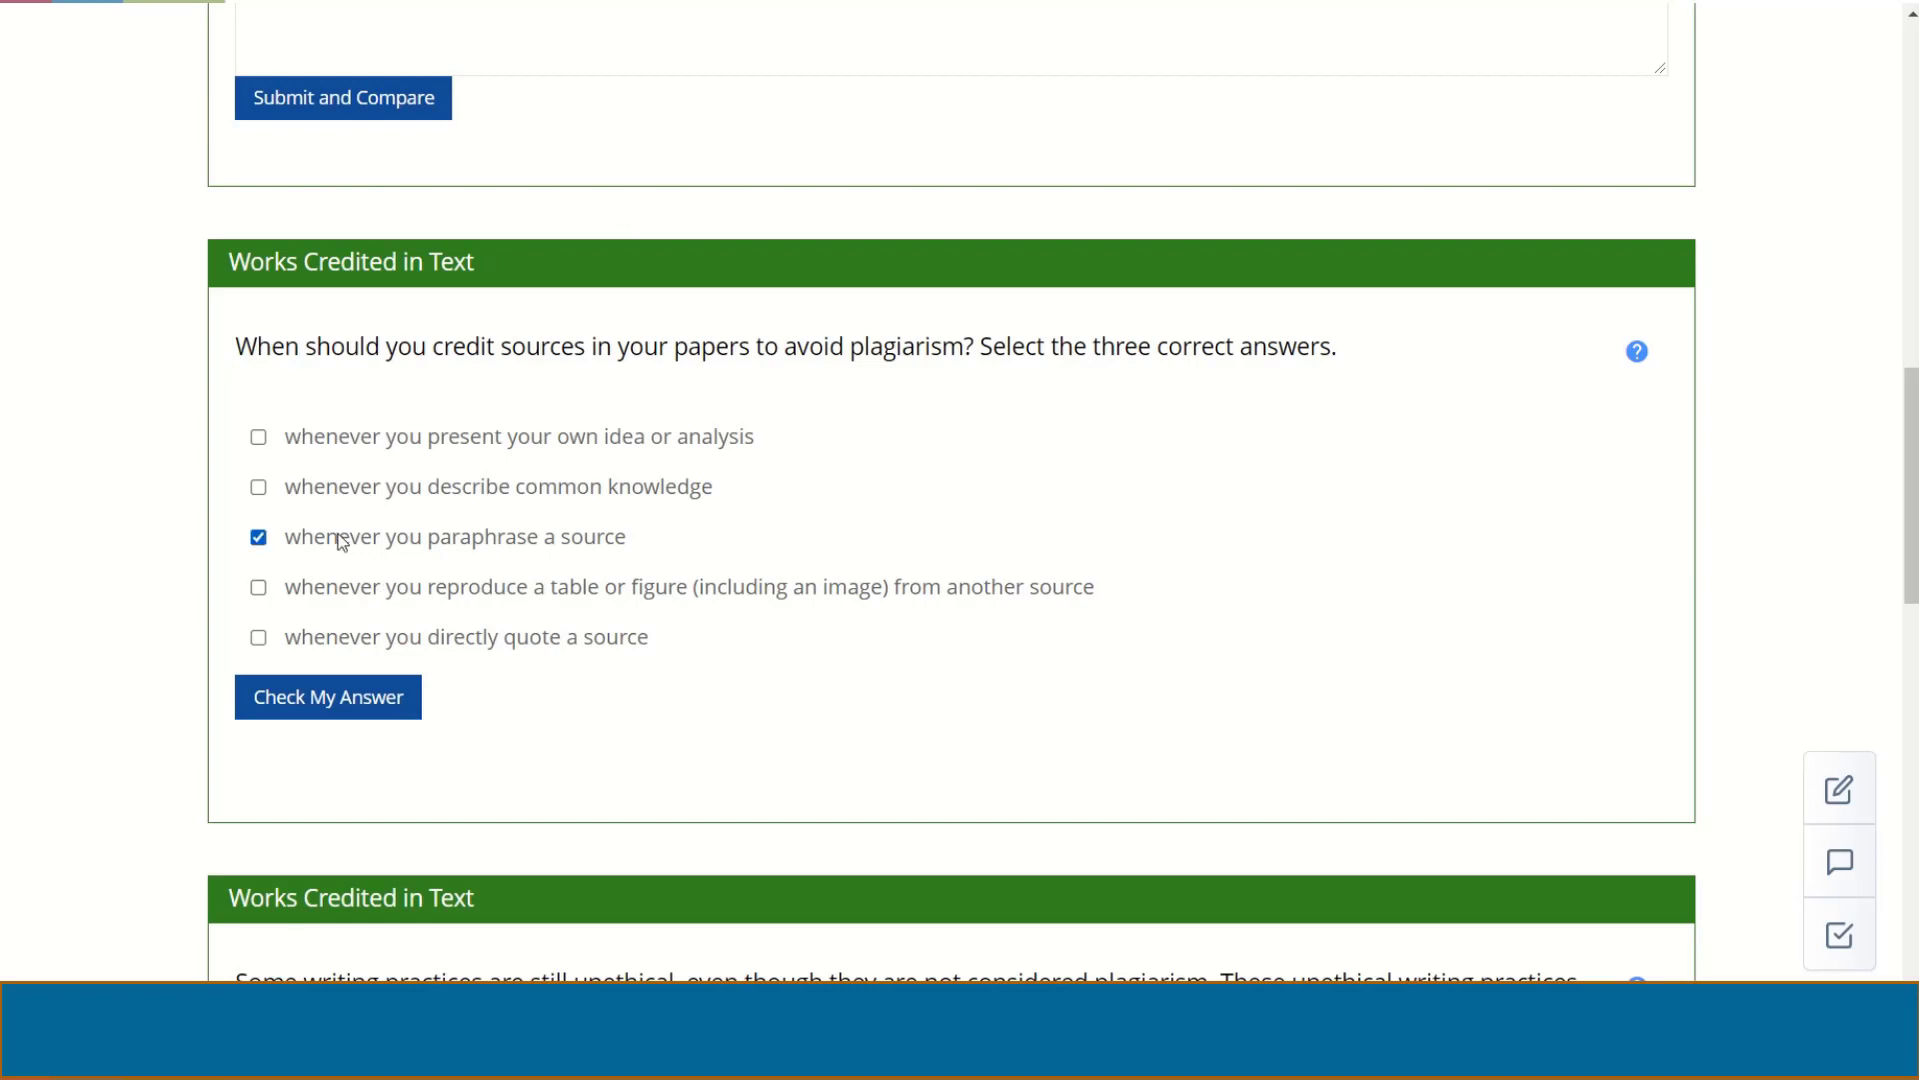
click(327, 590)
click(326, 638)
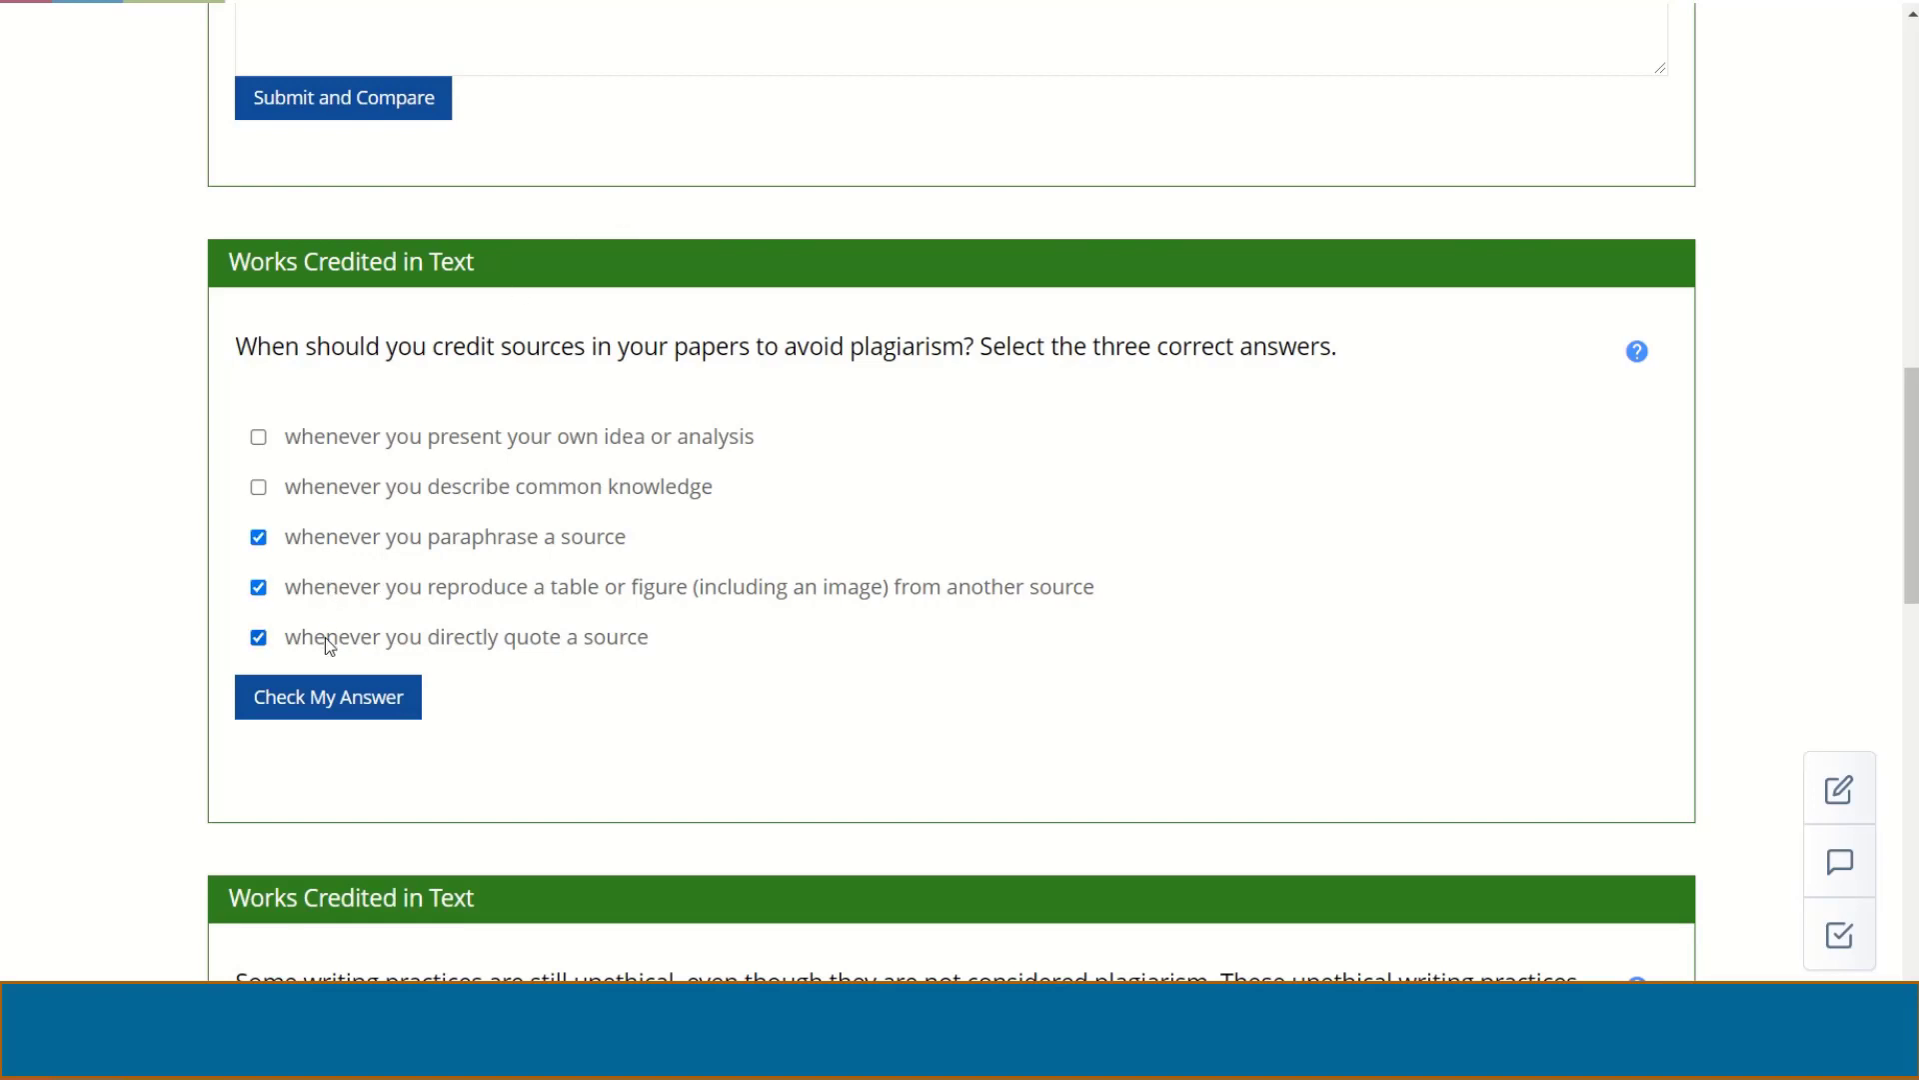
click(333, 710)
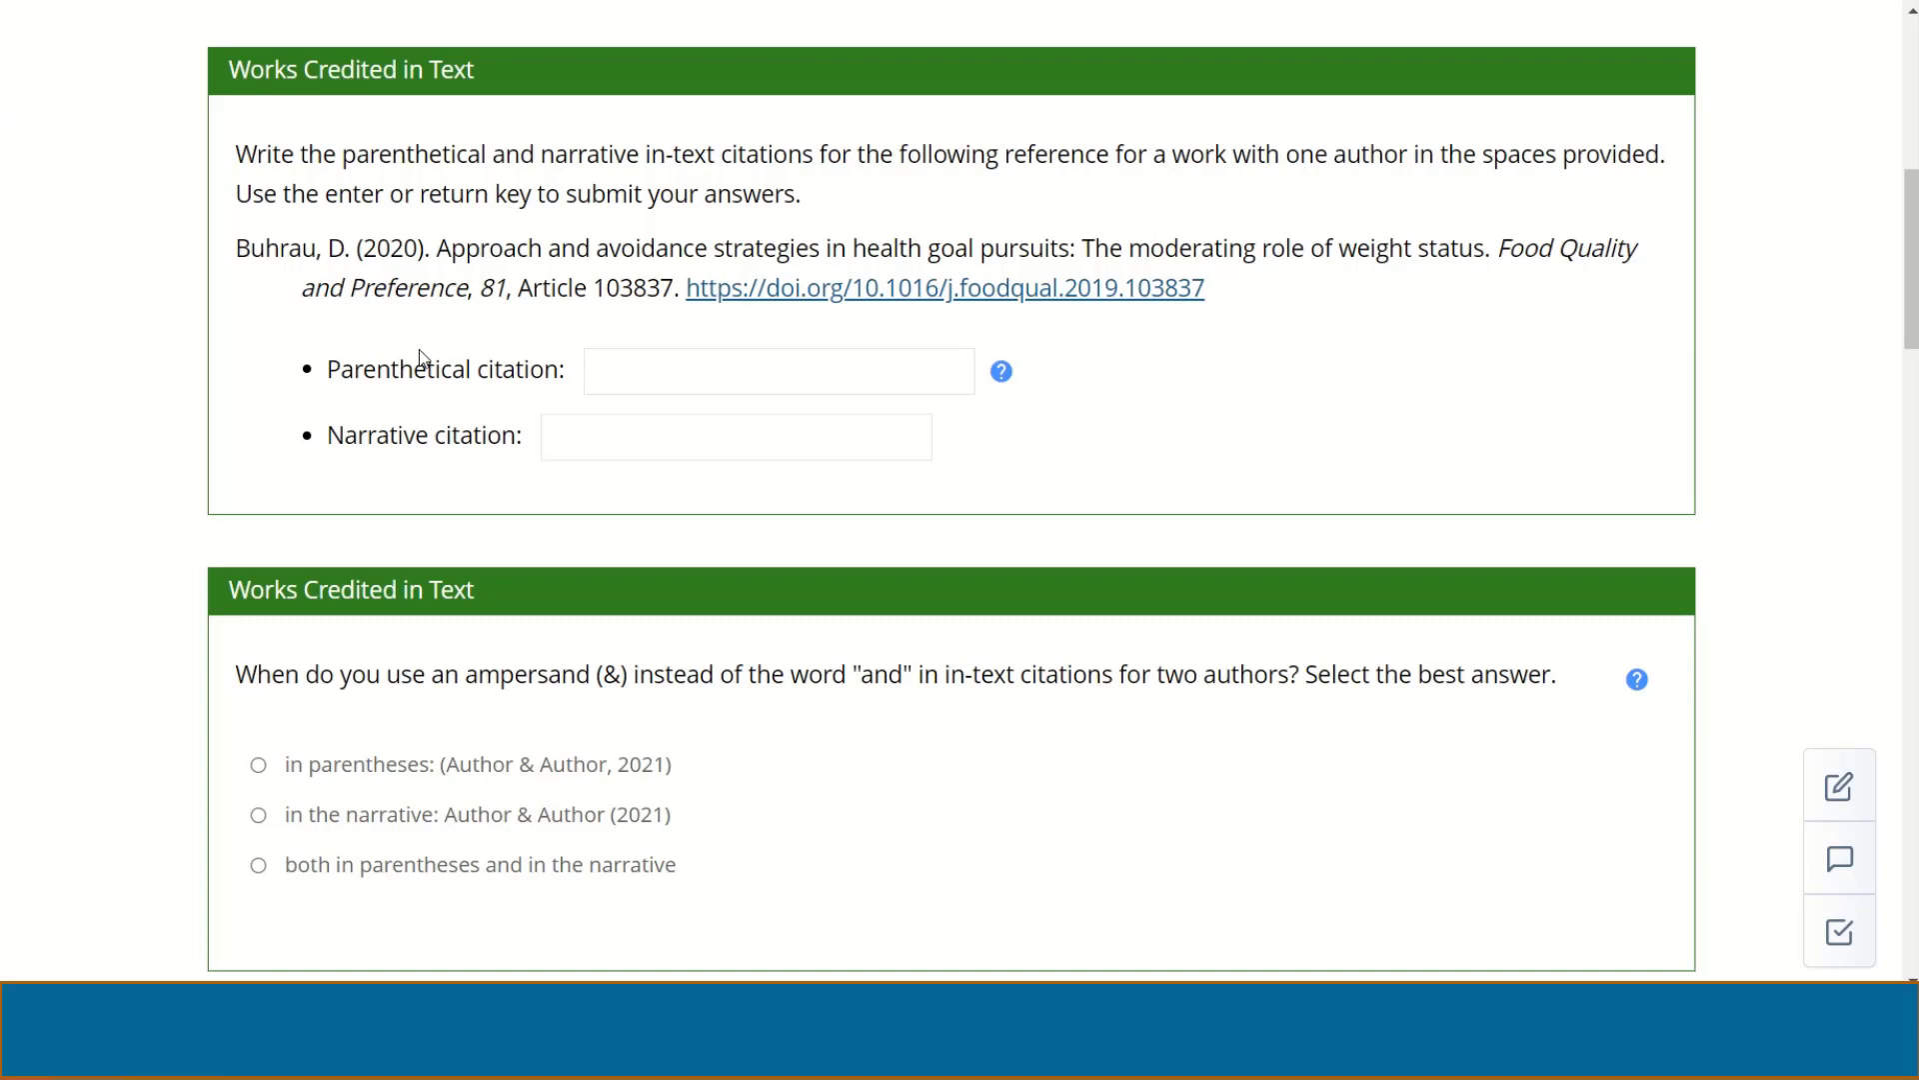
- Write the parenthetical and narrative in-text citations for the one-author reference, using the author's surname and 2020, and submit both
click(620, 371)
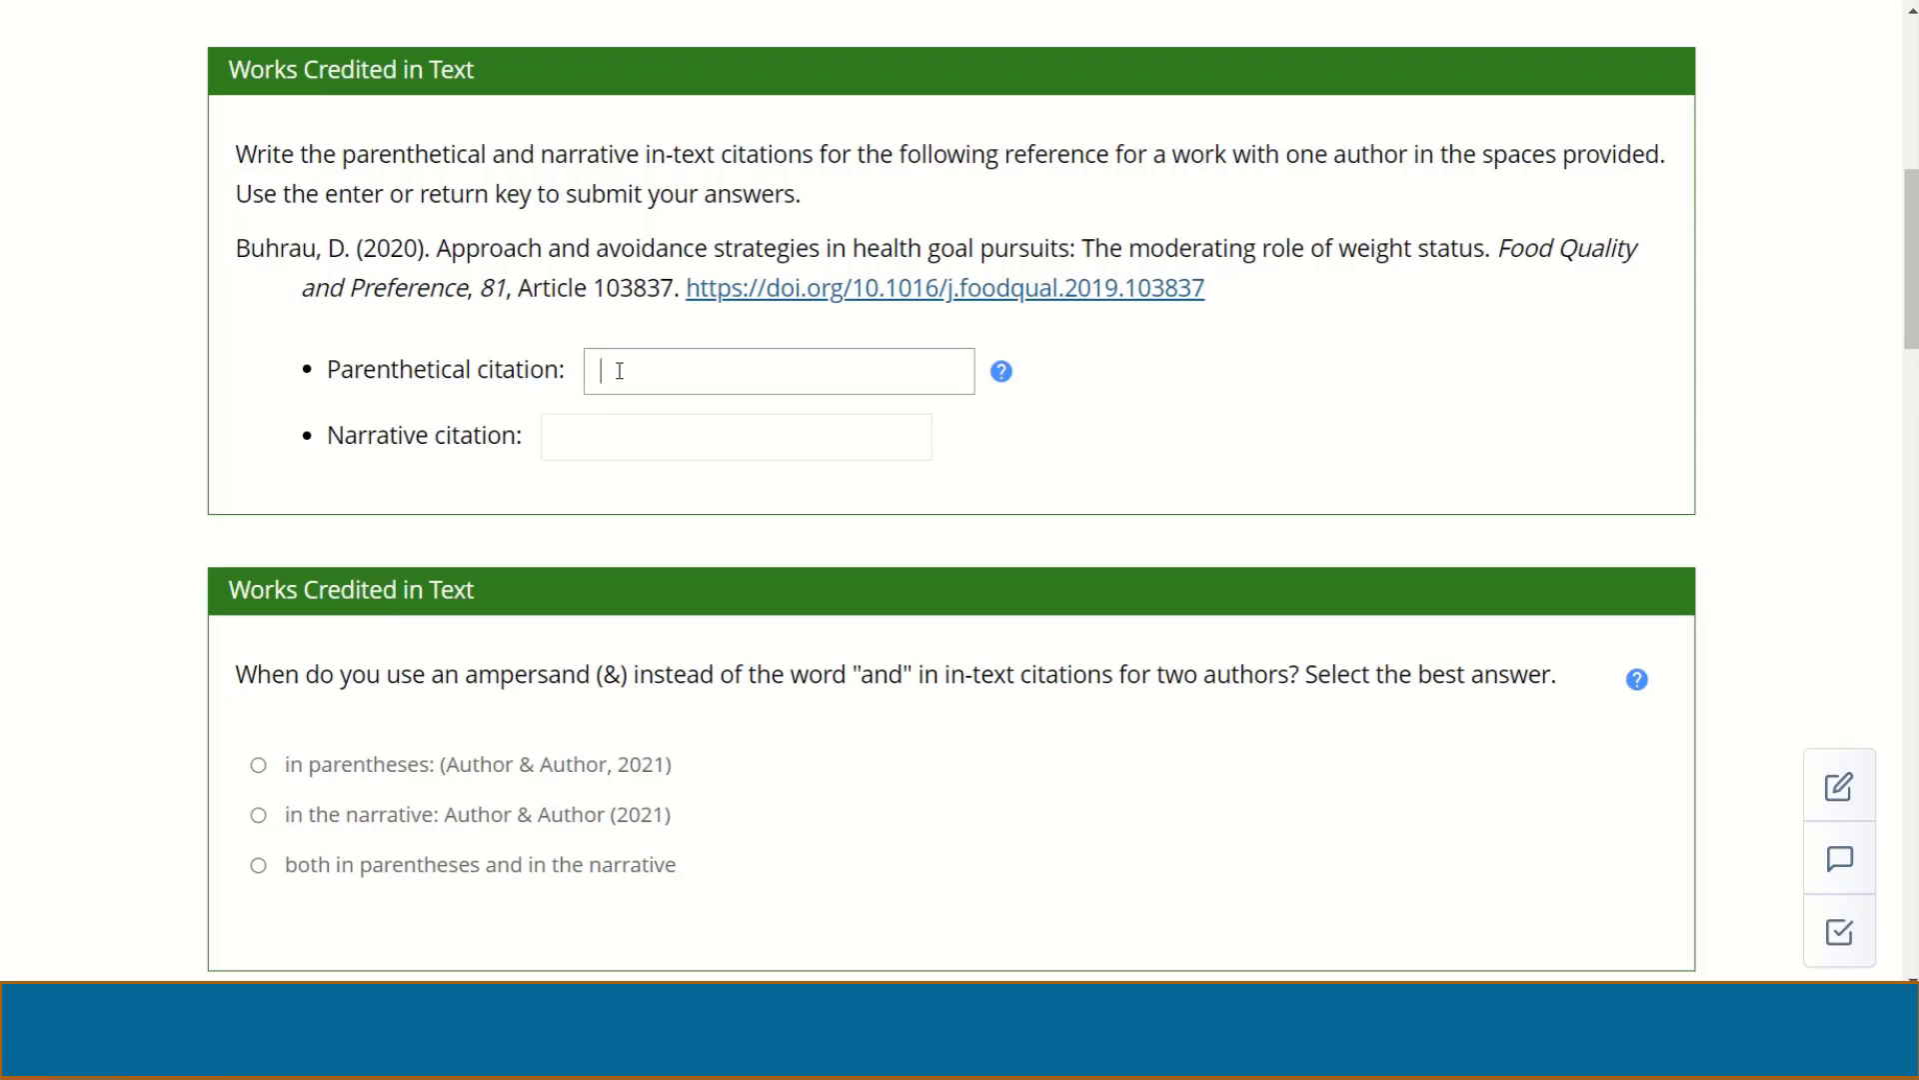
text((Buhrau, 2020))
click(608, 442)
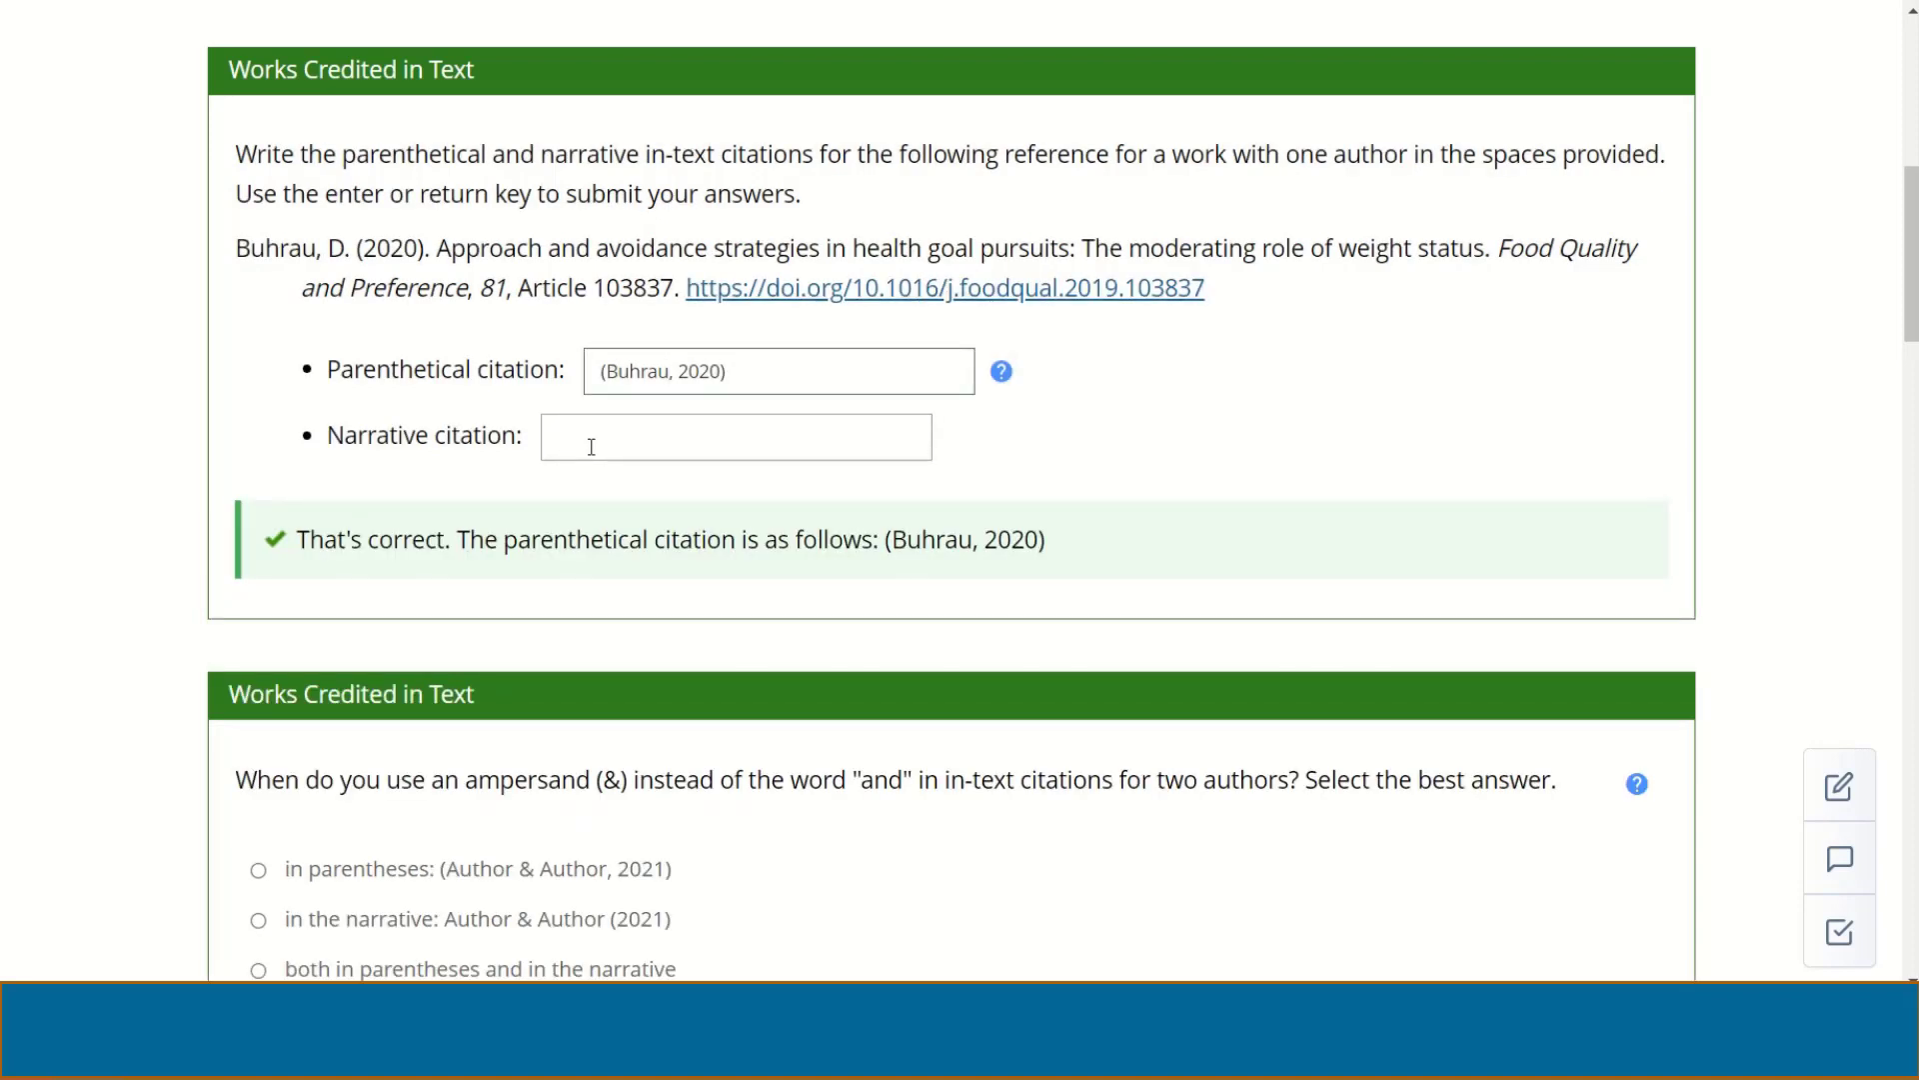
text(Buhrau (2020))
key(Return)
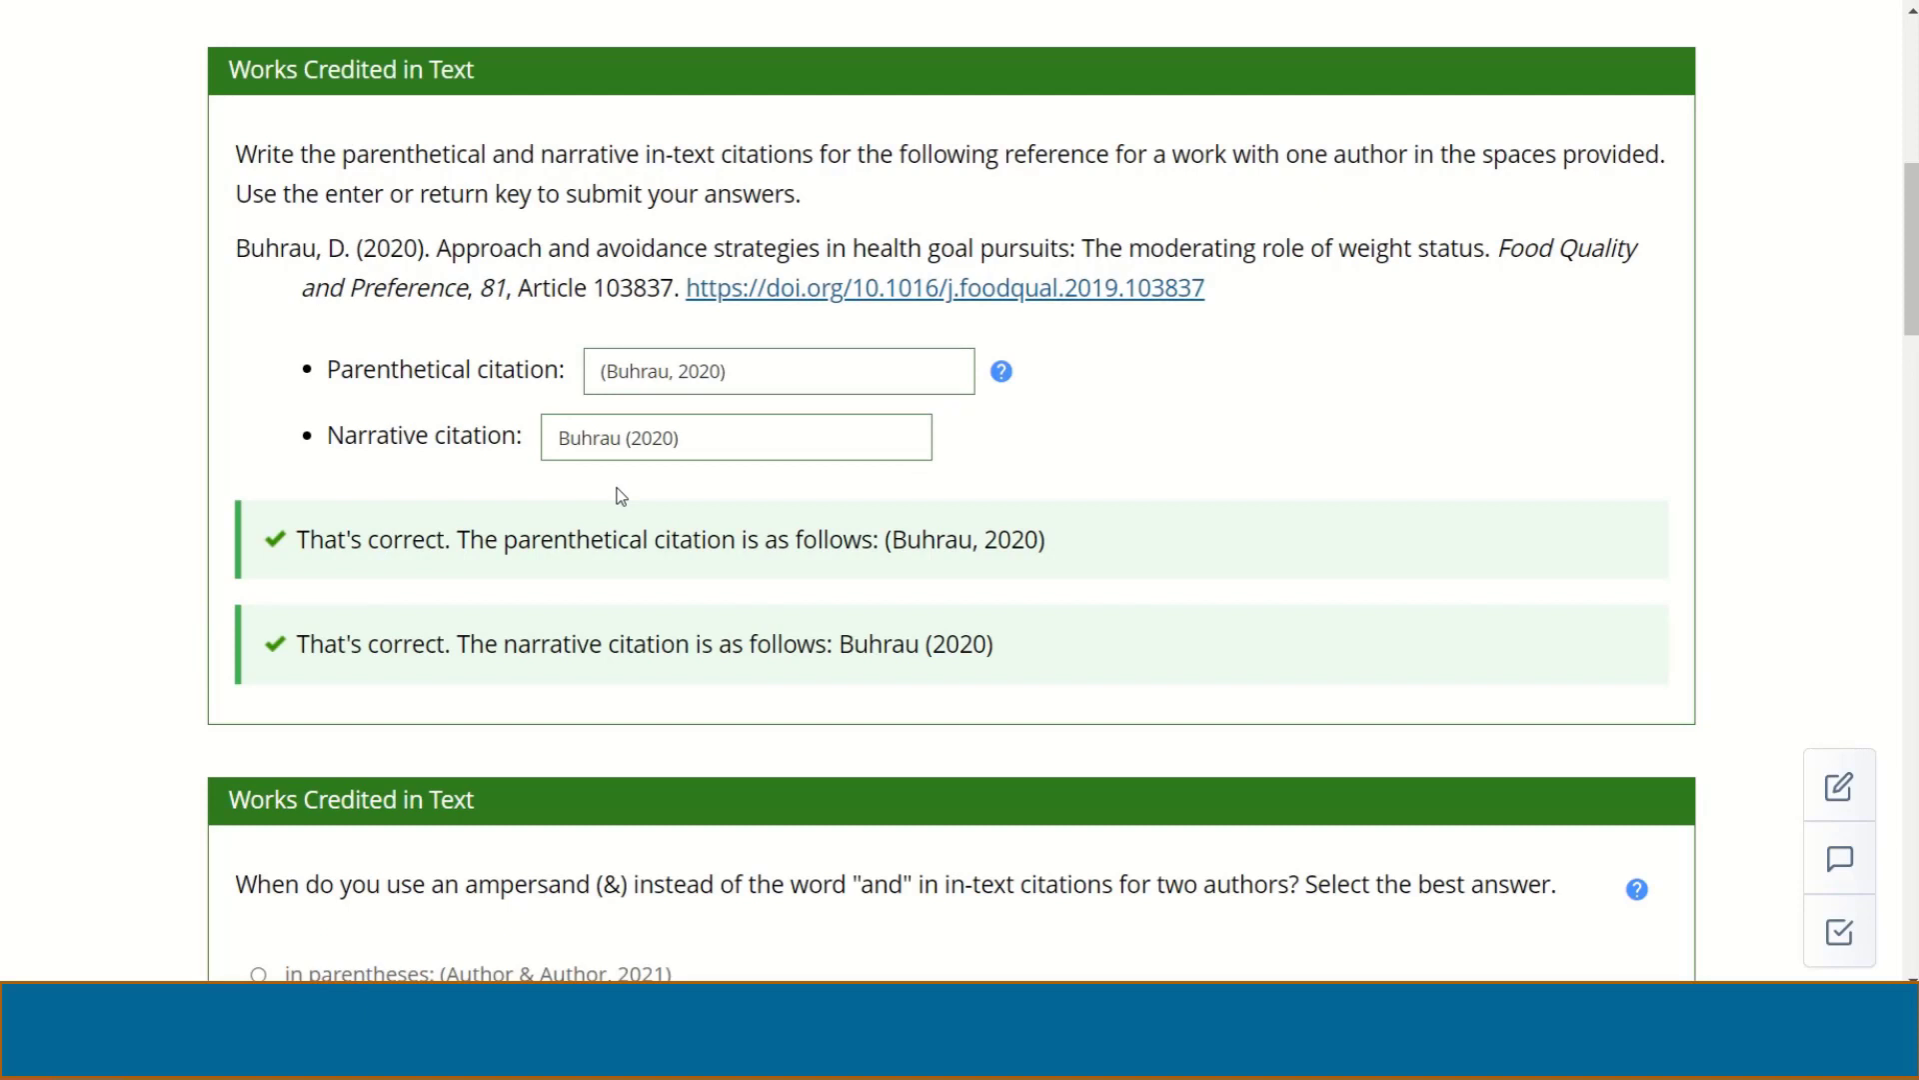
- Remove the comma from the parenthetical citation and resubmit it to bring up the feedback for incorrect formatting
click(675, 372)
key(BackSpace)
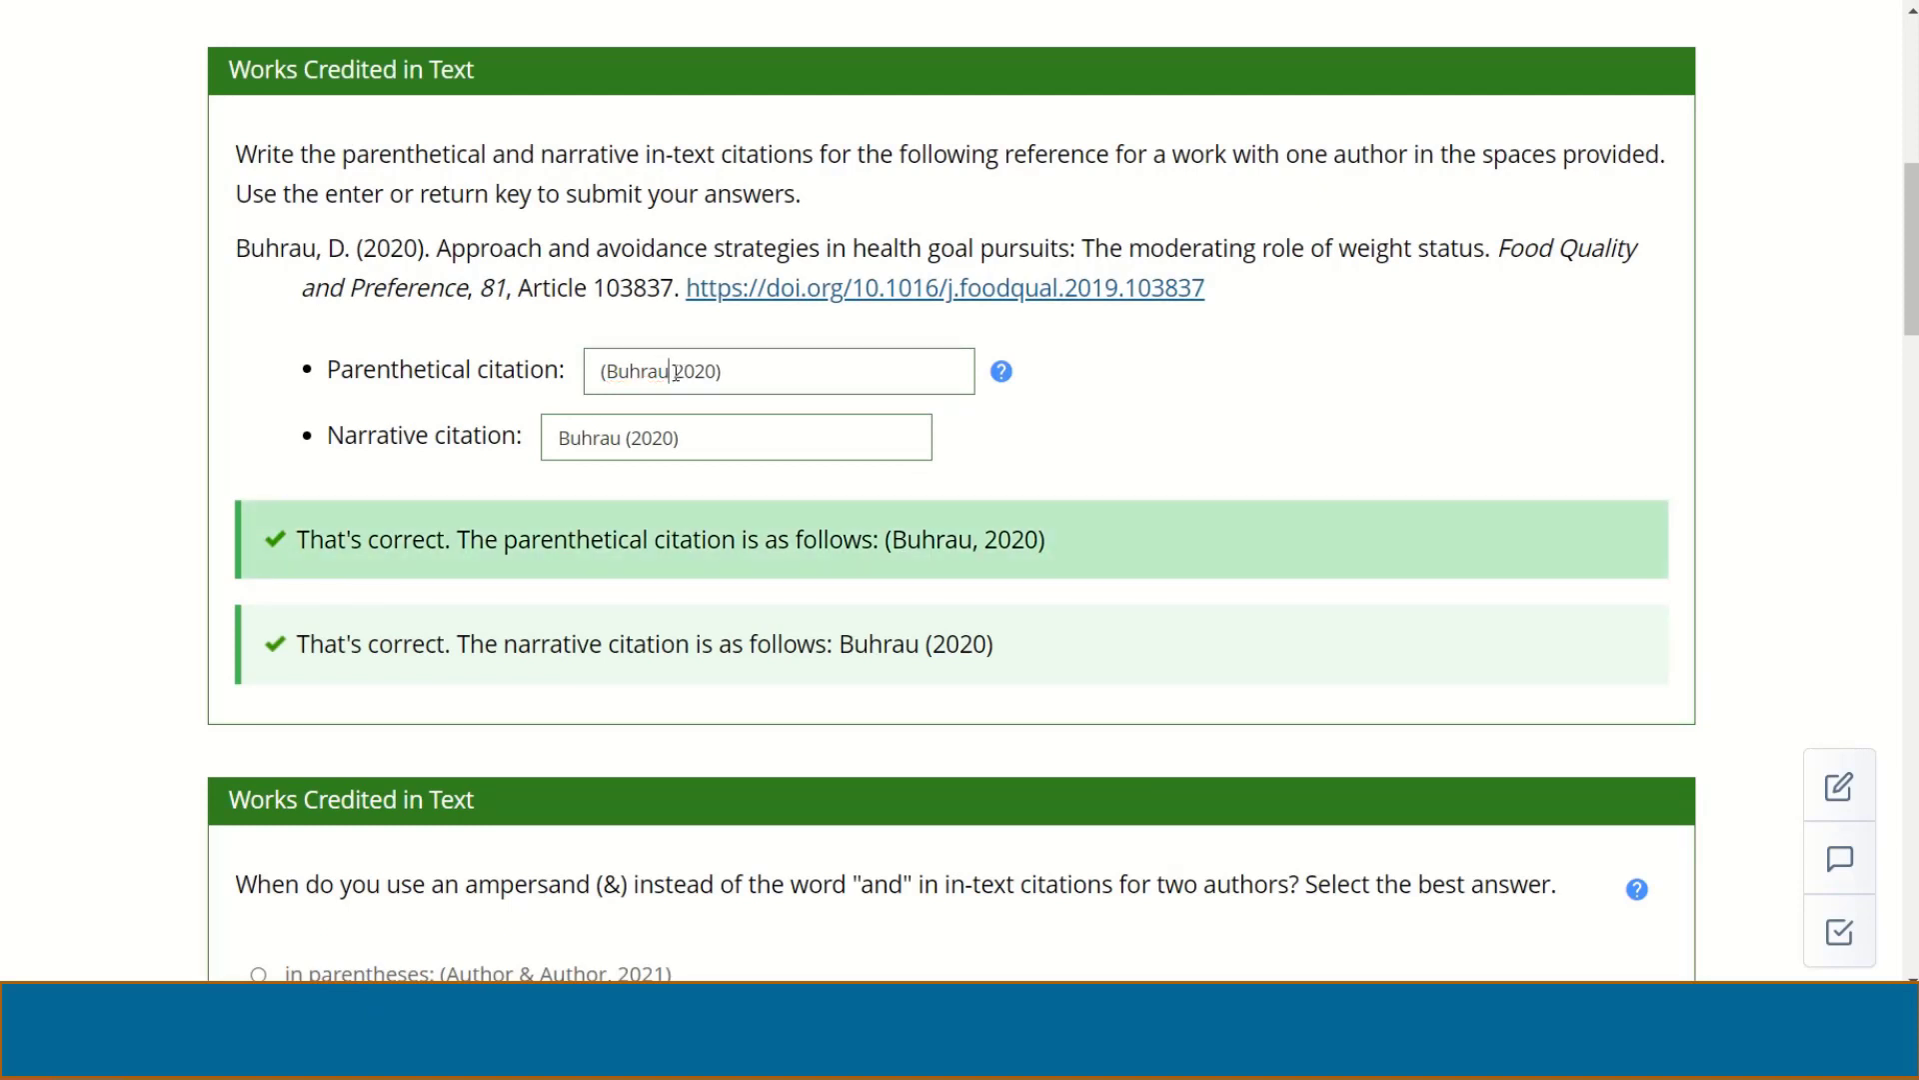
click(1240, 438)
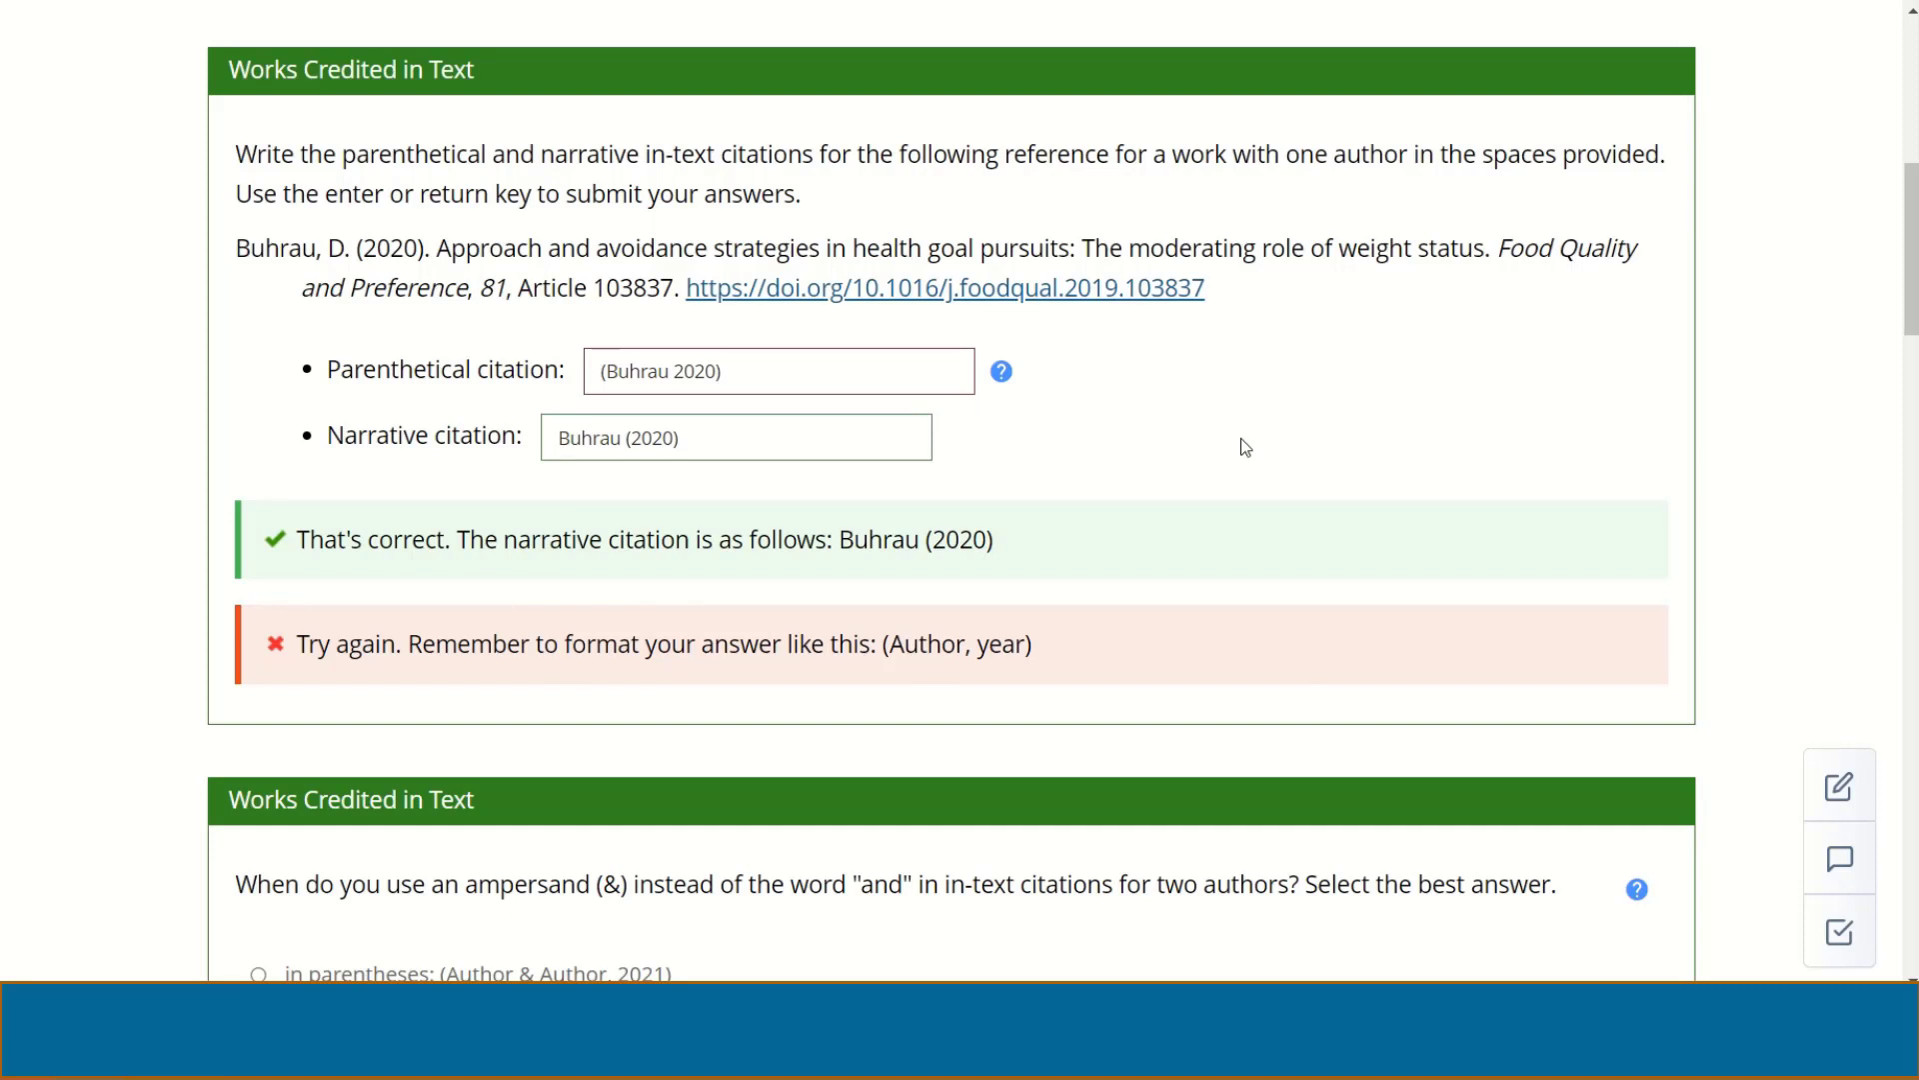
- Review the following Works Credited in Text questions on ampersand use, two-author citations, "et al." and works with three authors
scroll(1245, 447, down, 3)
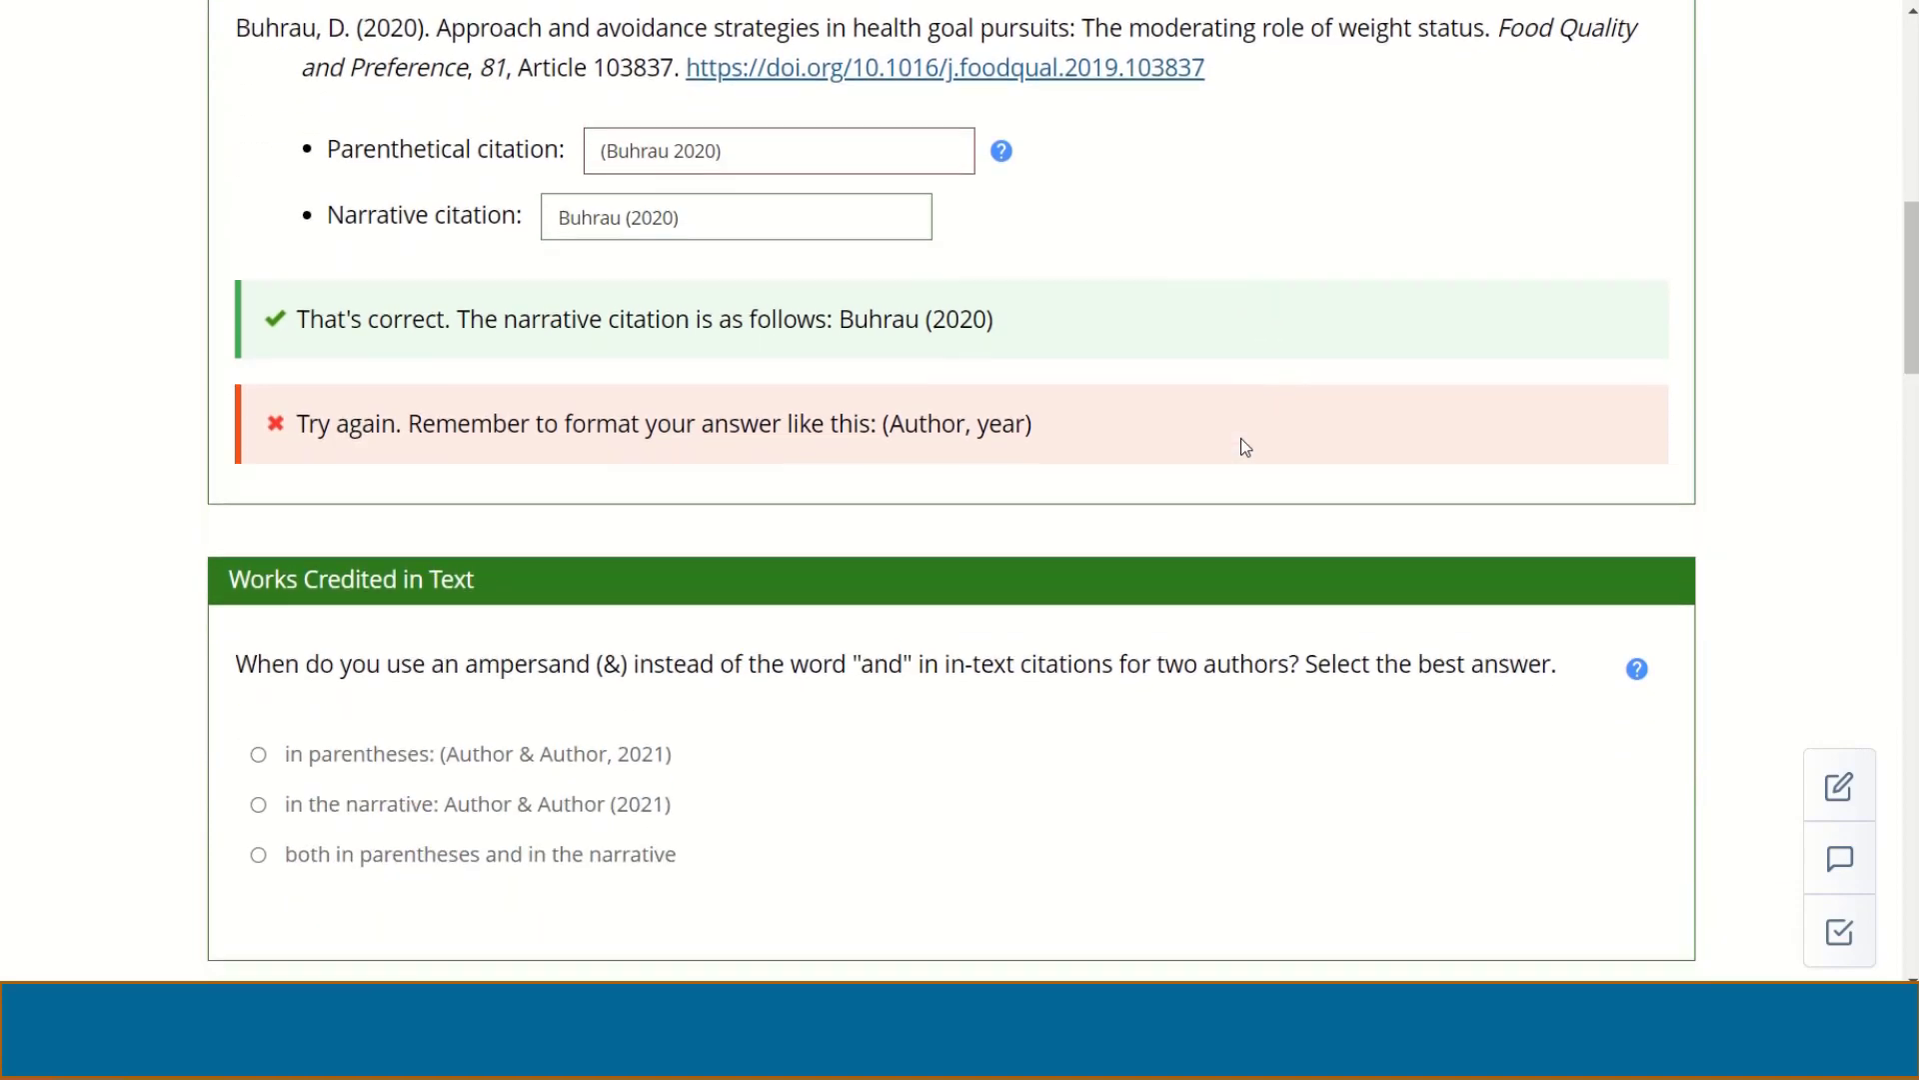
scroll(1245, 447, down, 5)
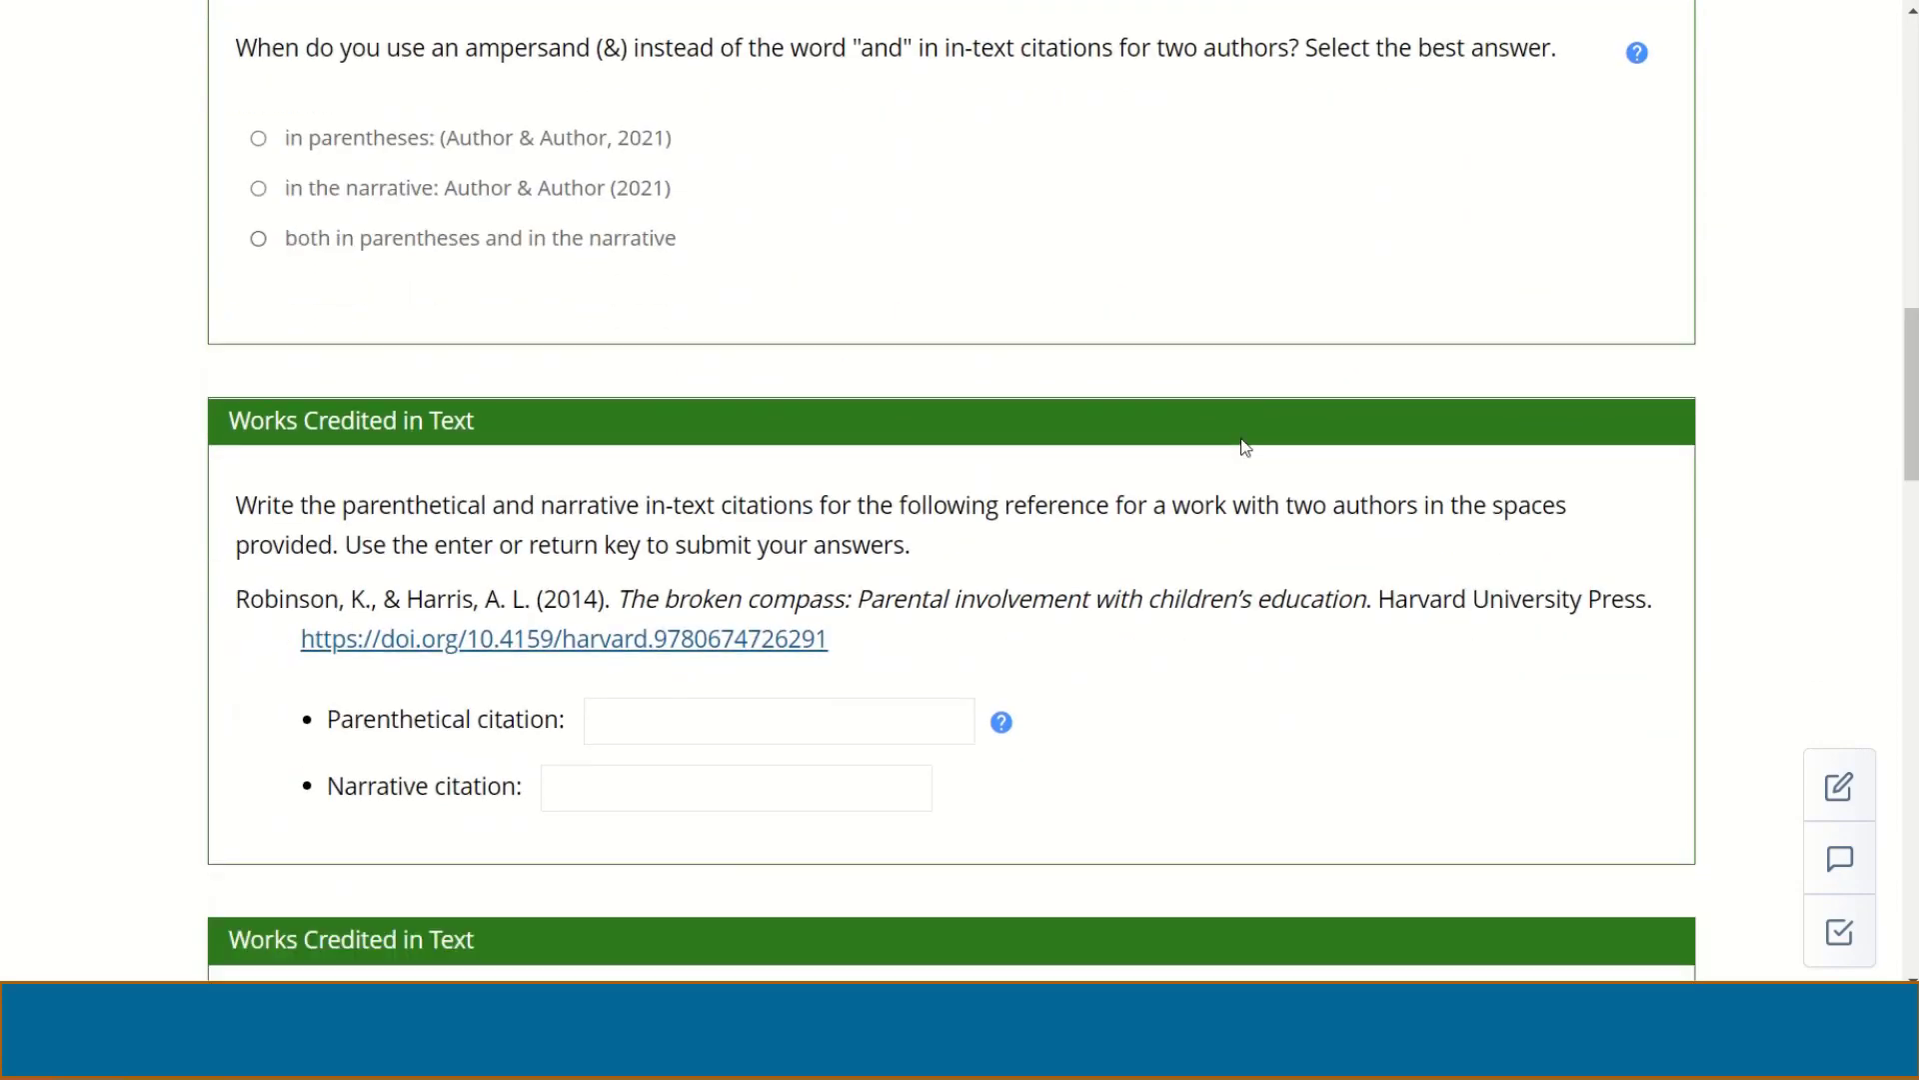
scroll(1245, 447, down, 5)
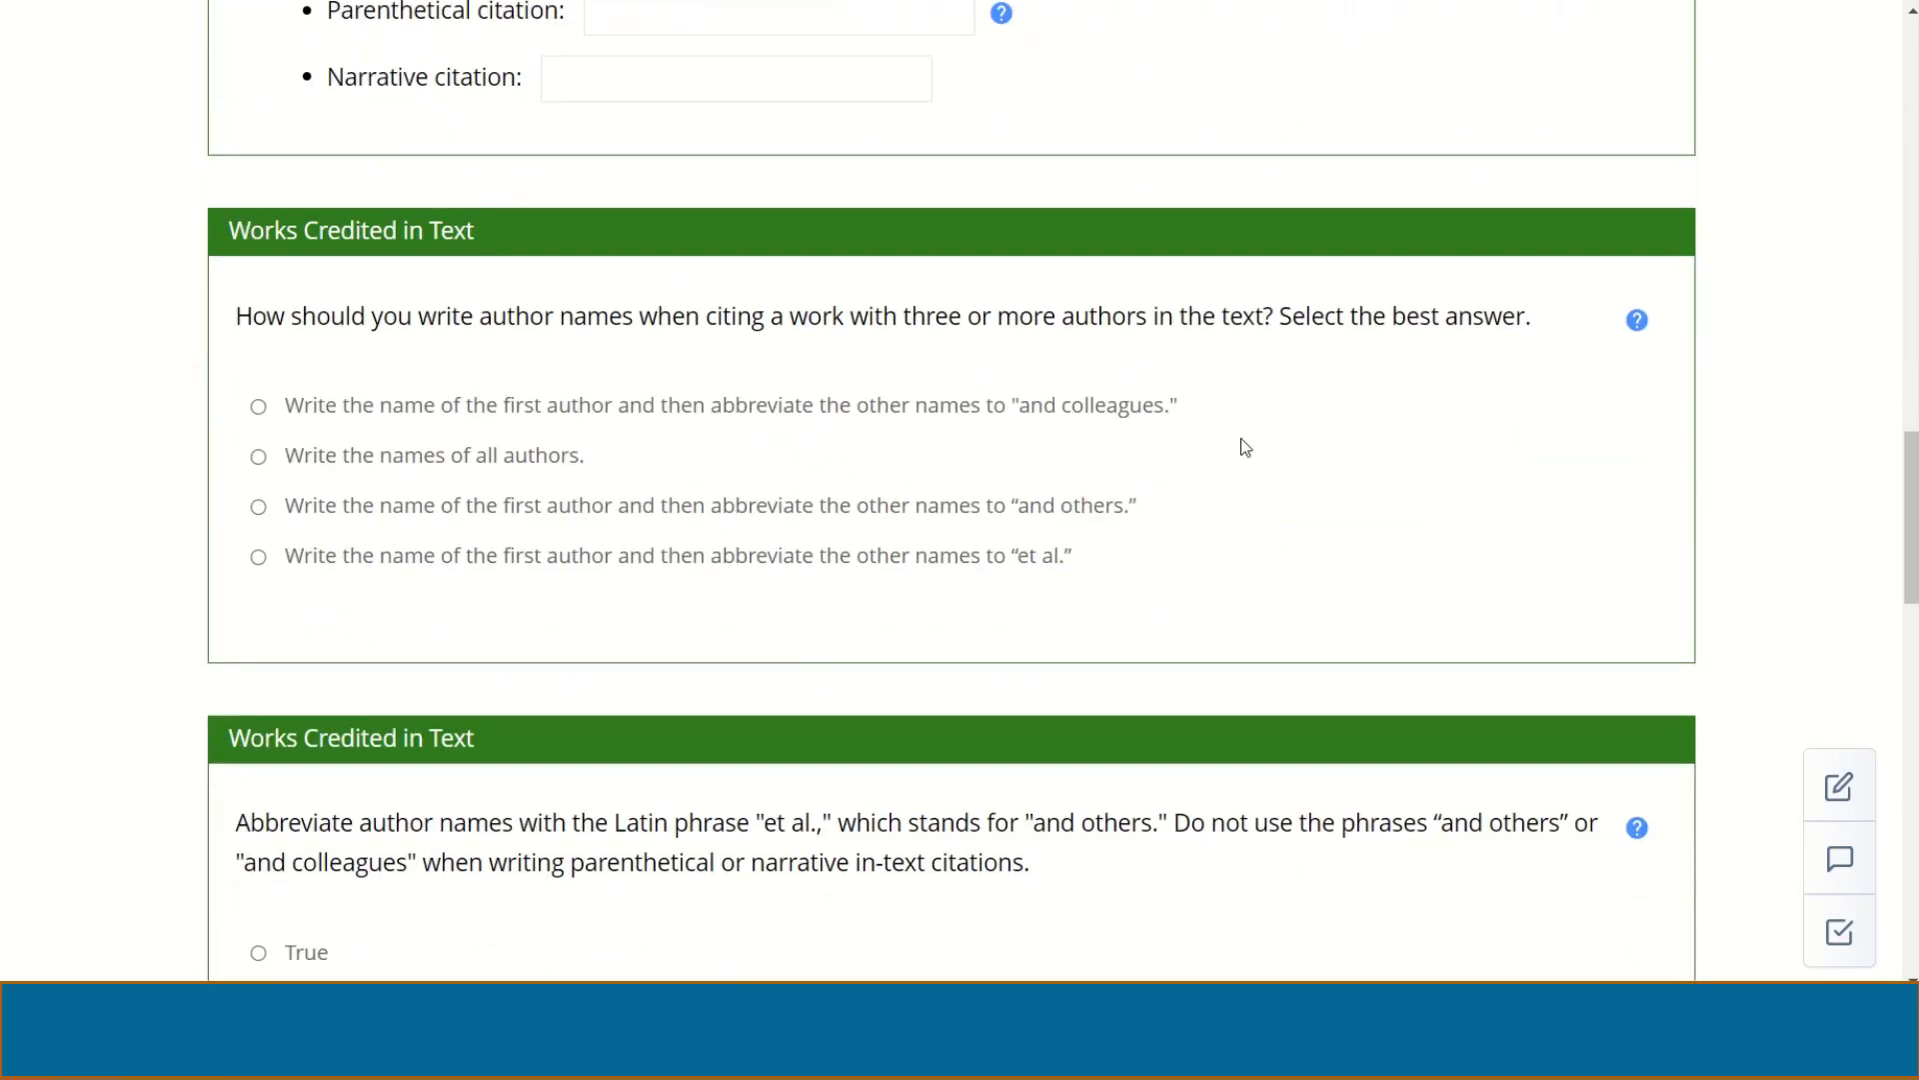
scroll(1244, 447, down, 4)
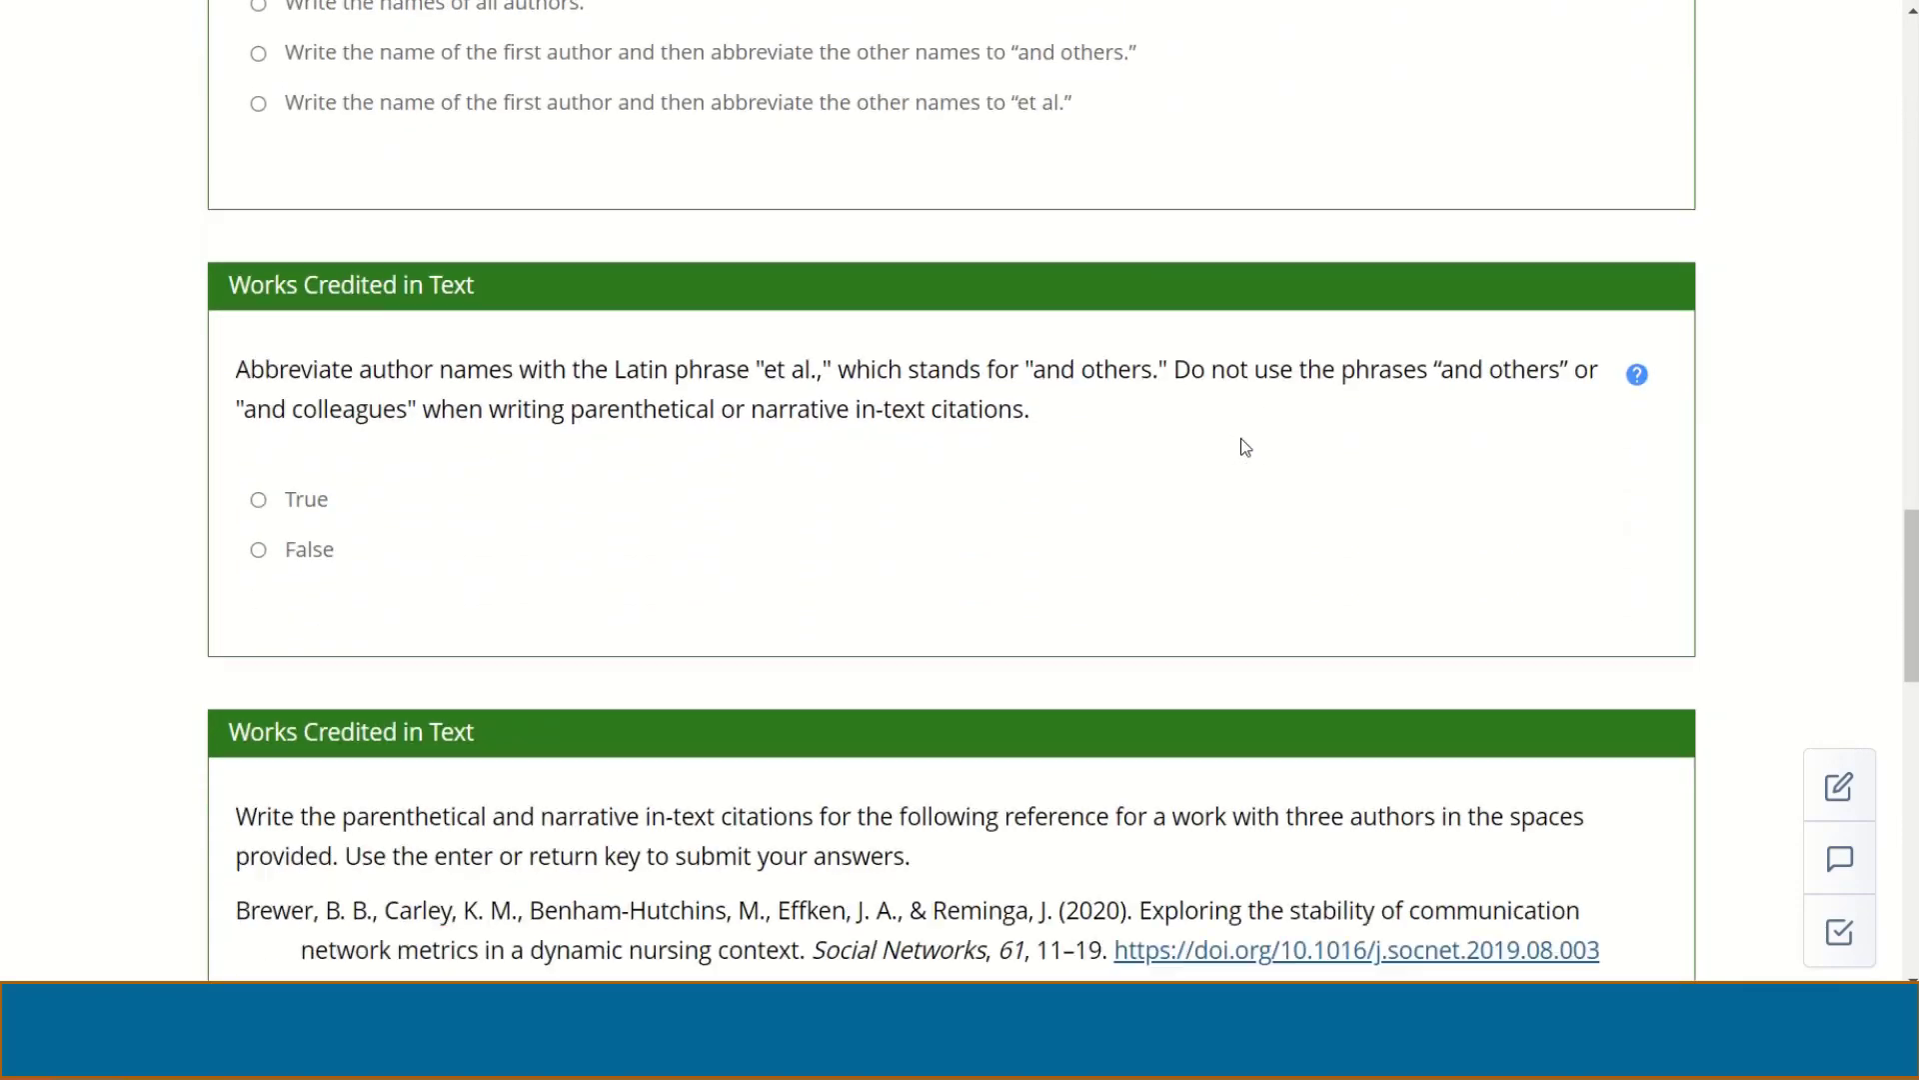
scroll(1245, 447, down, 4)
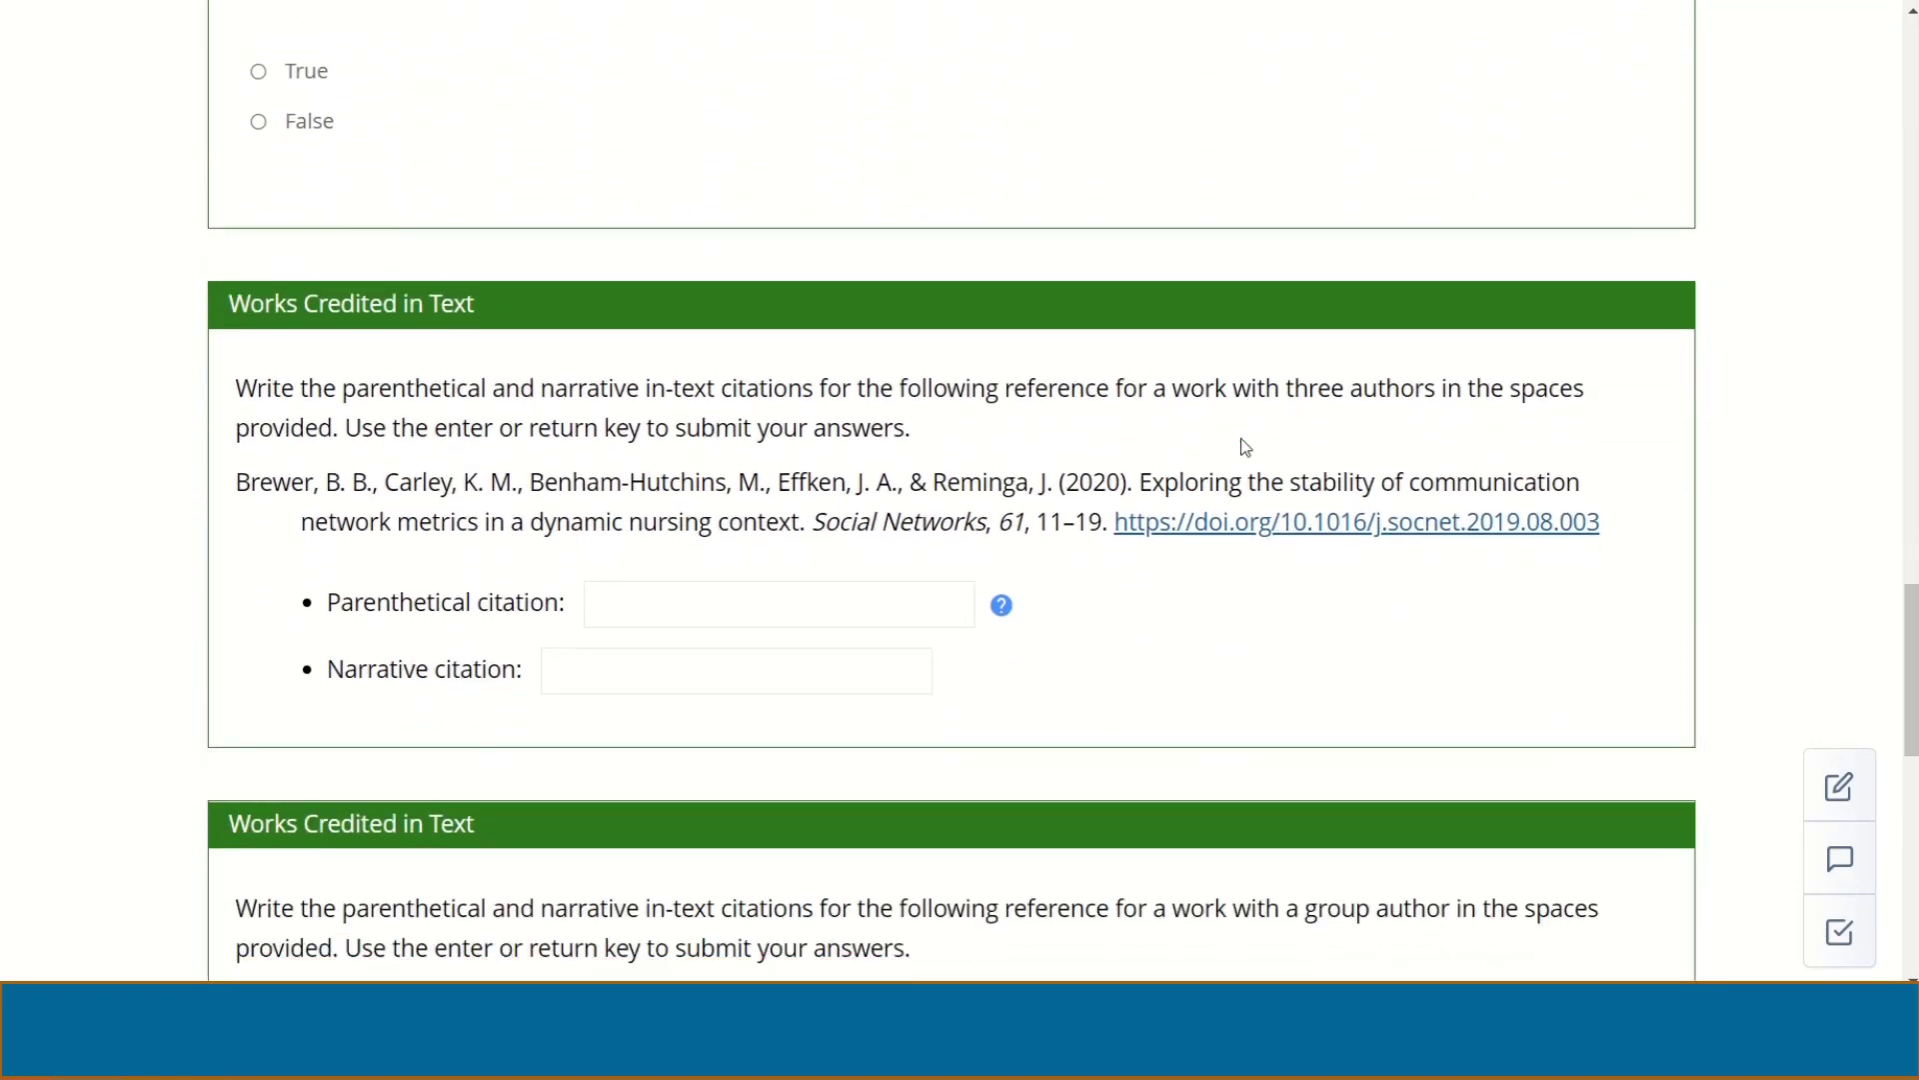
scroll(1236, 437, down, 2)
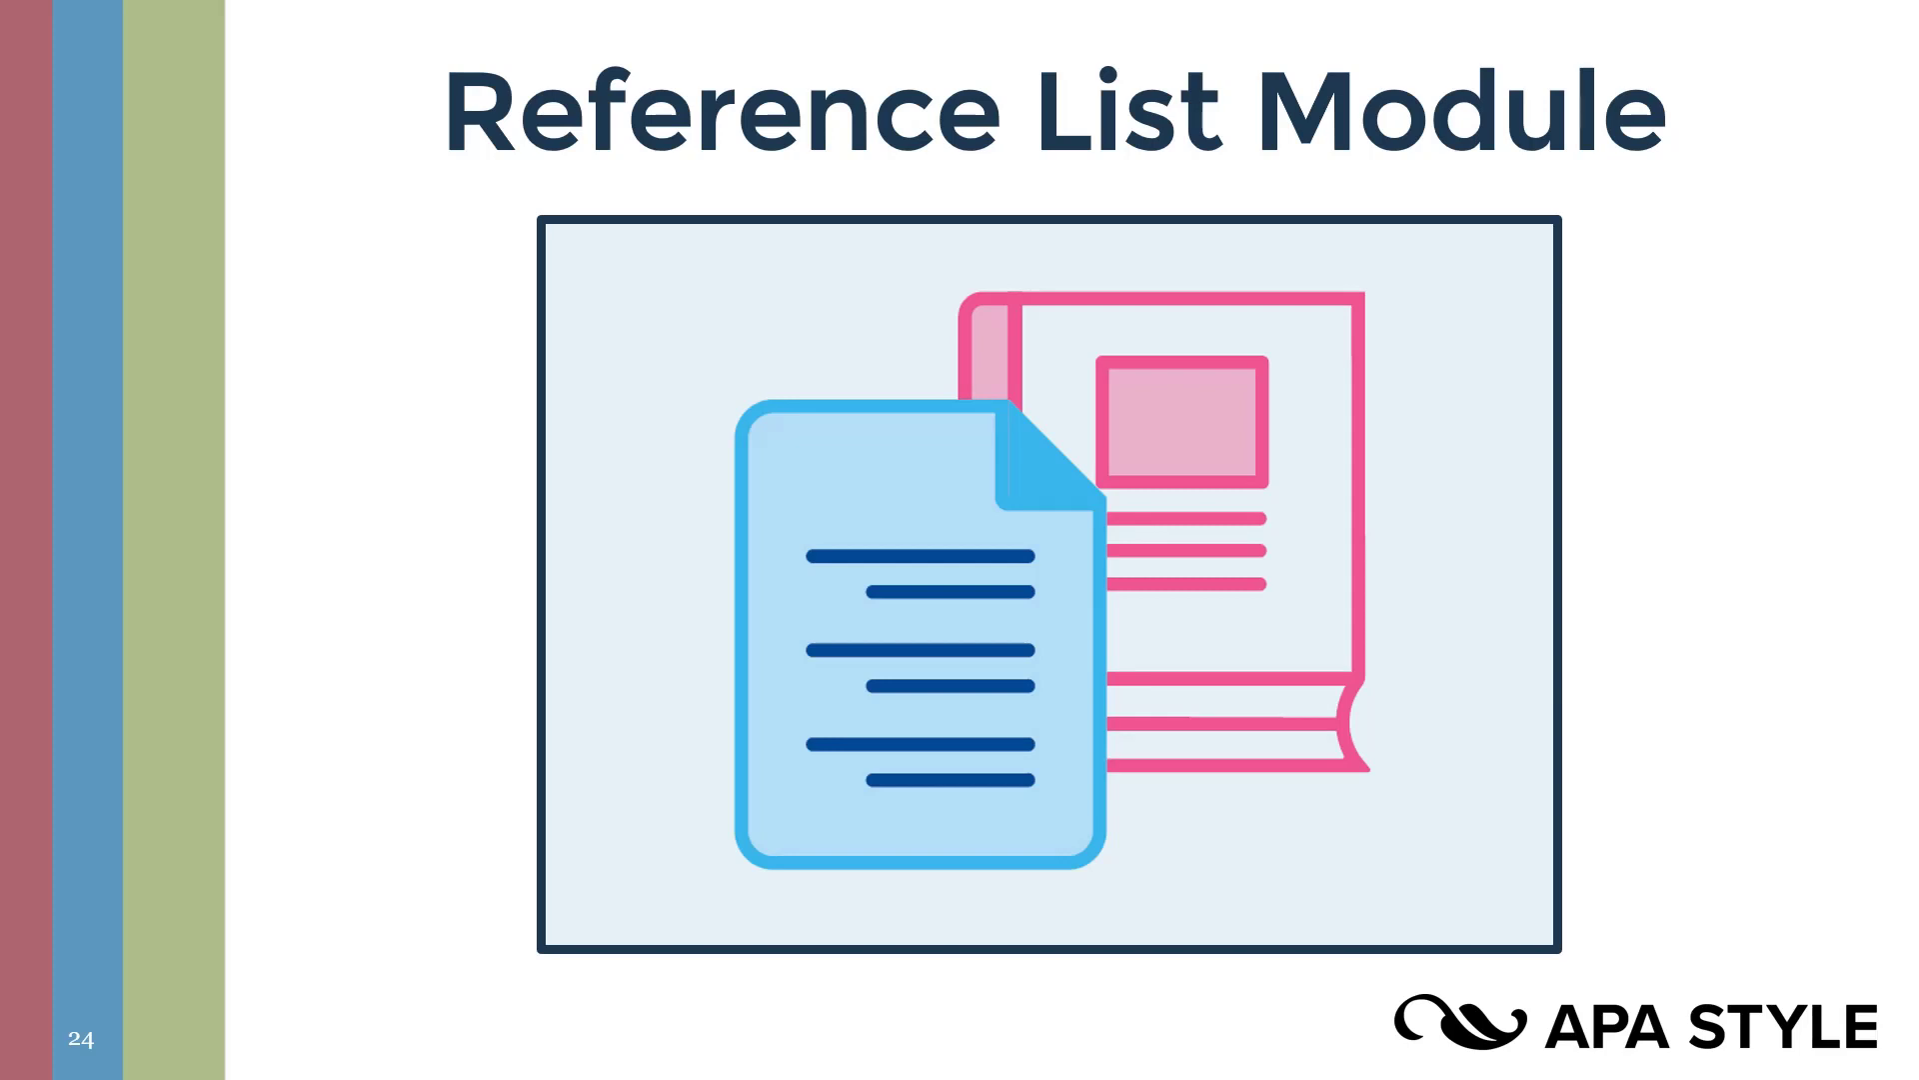
- In the Reference List matching question, assign the date element to the When purpose
click(770, 120)
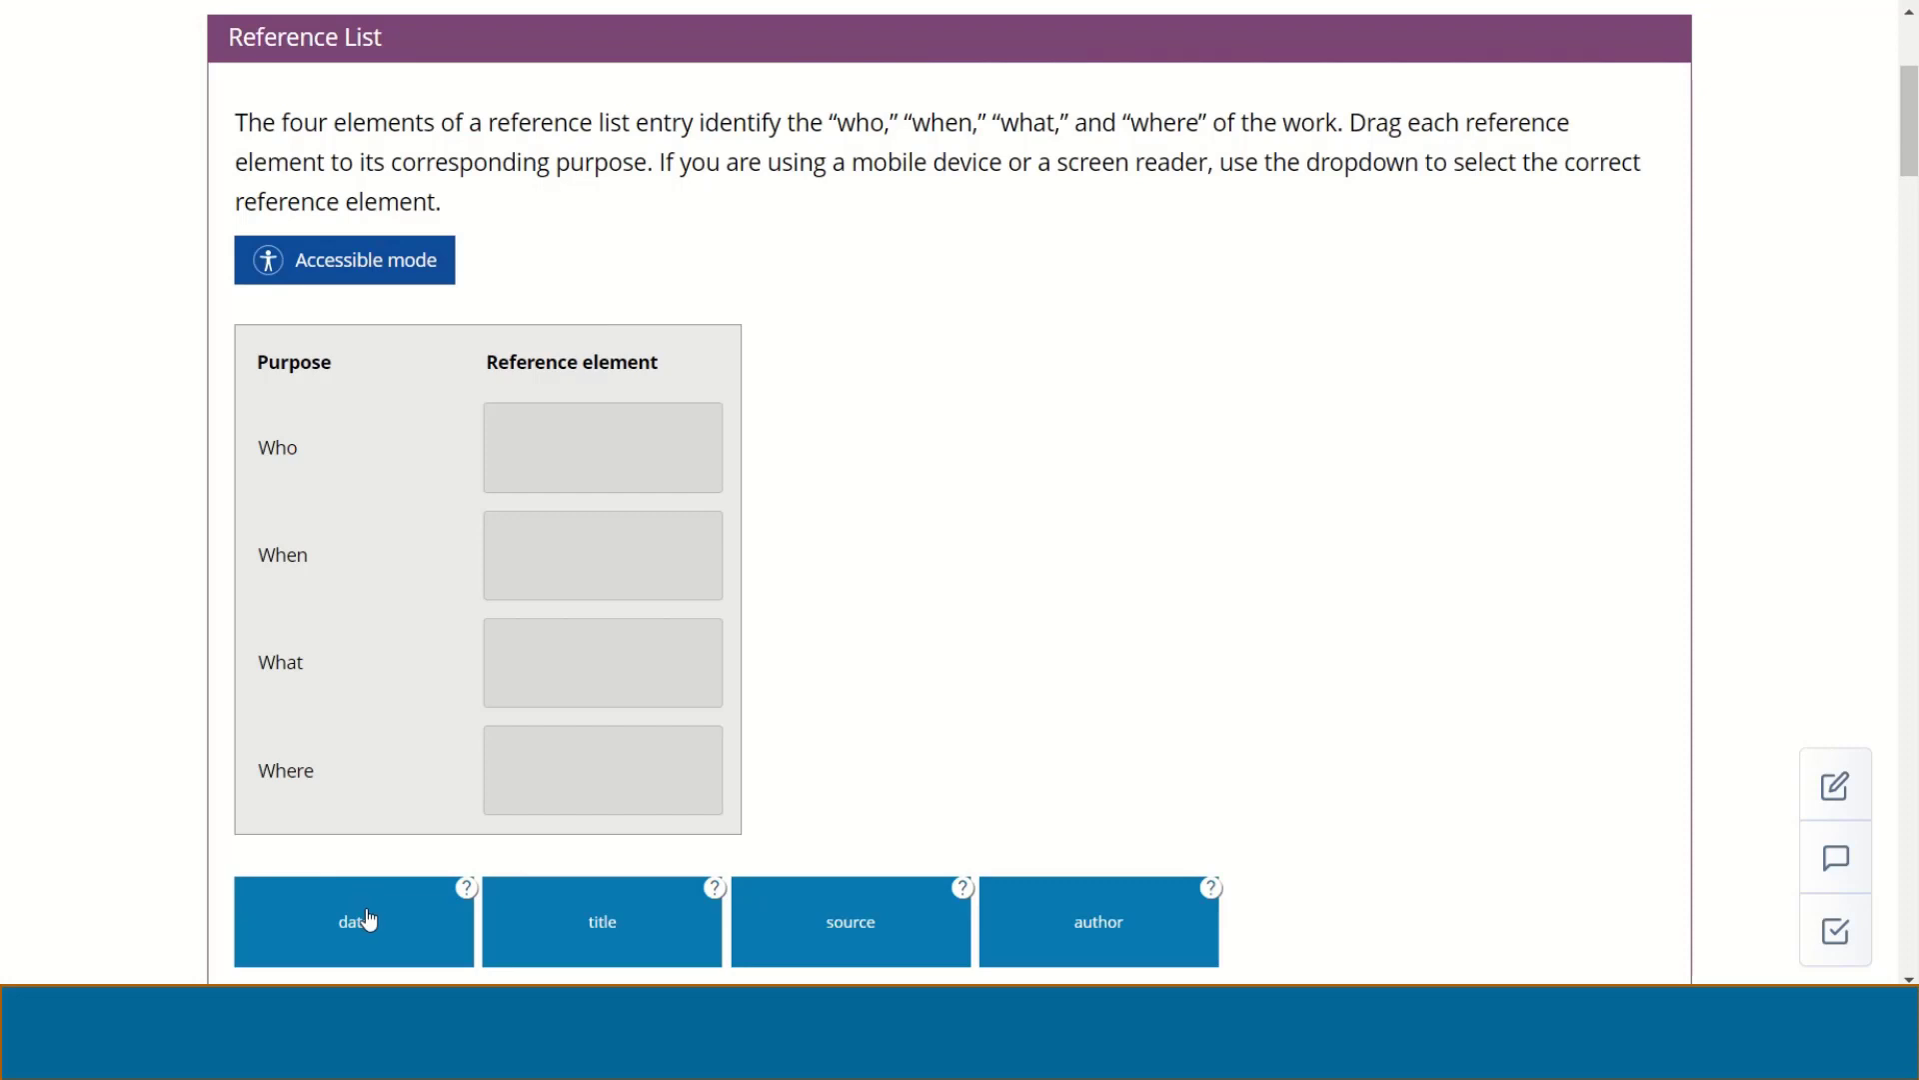
drag(368, 918, 604, 553)
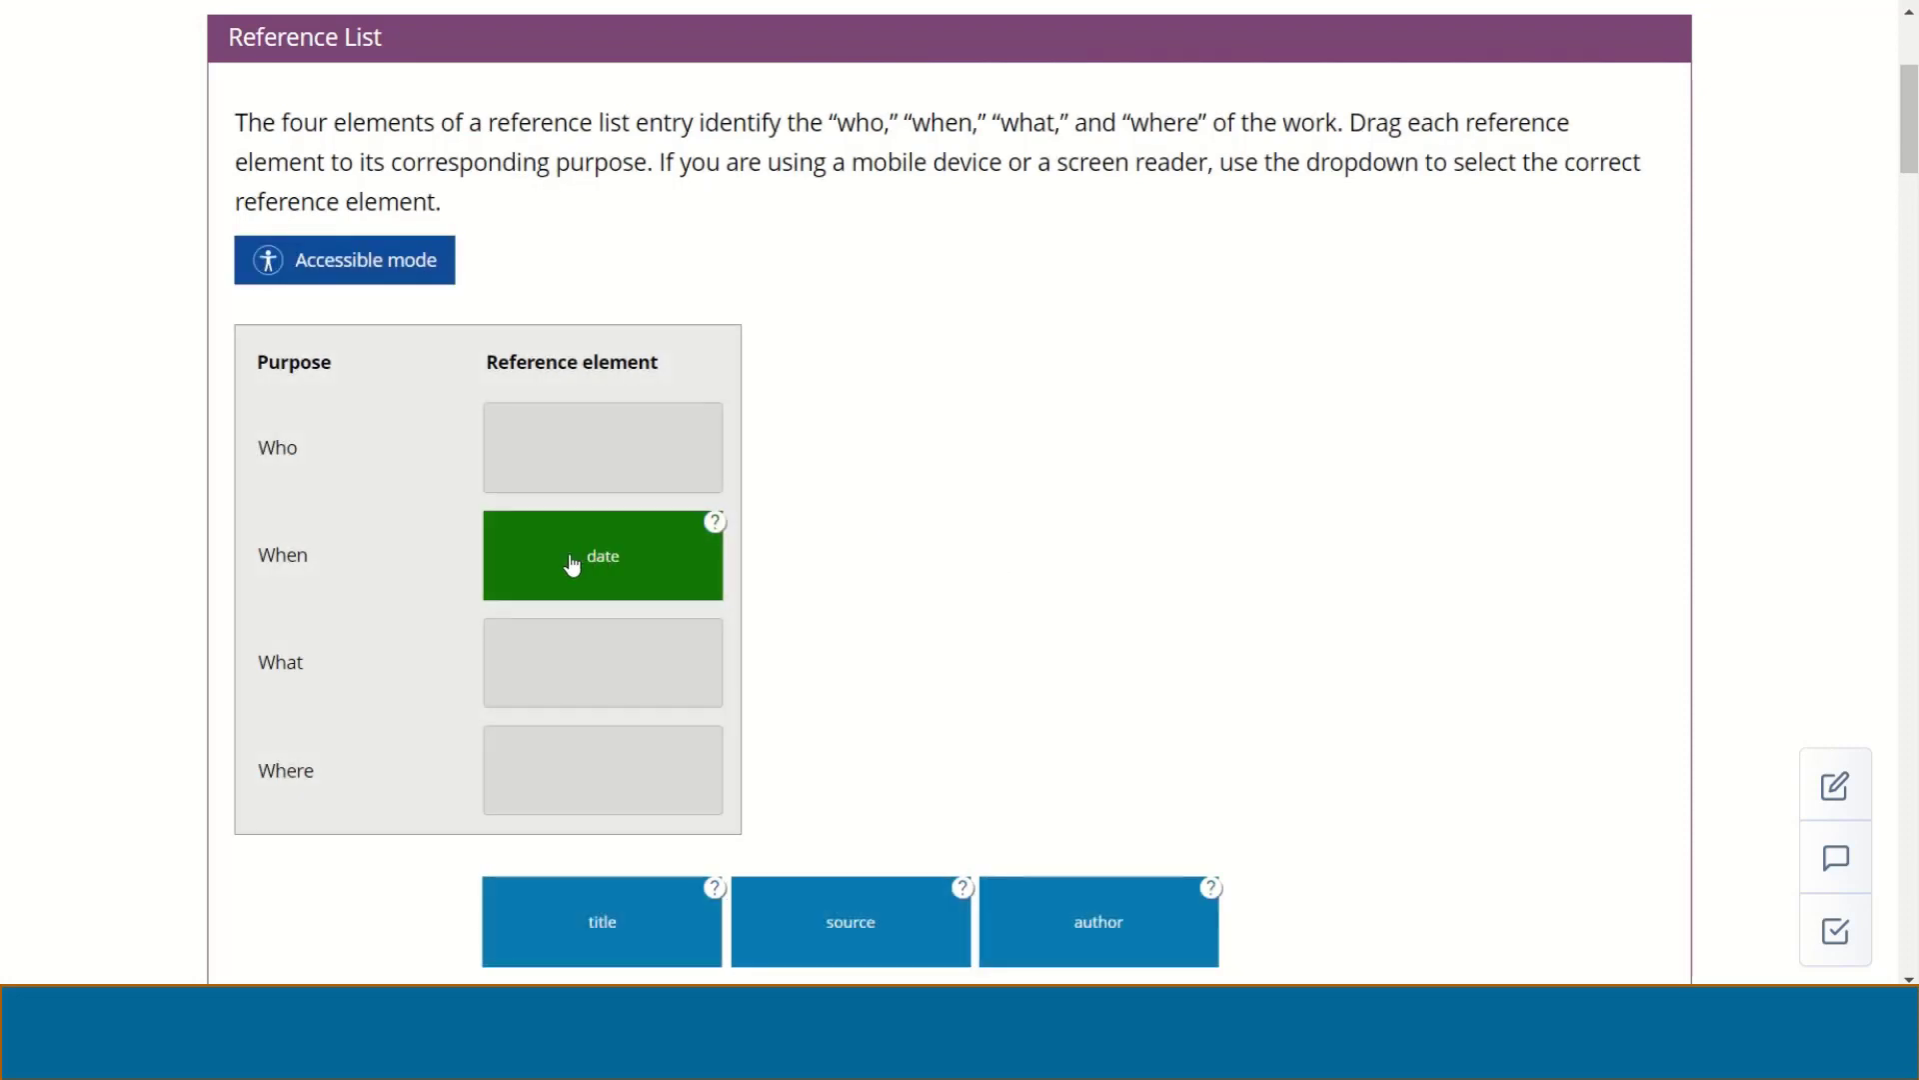
- Switch the reference element matching question to accessible mode and choose author for the Who purpose
click(377, 278)
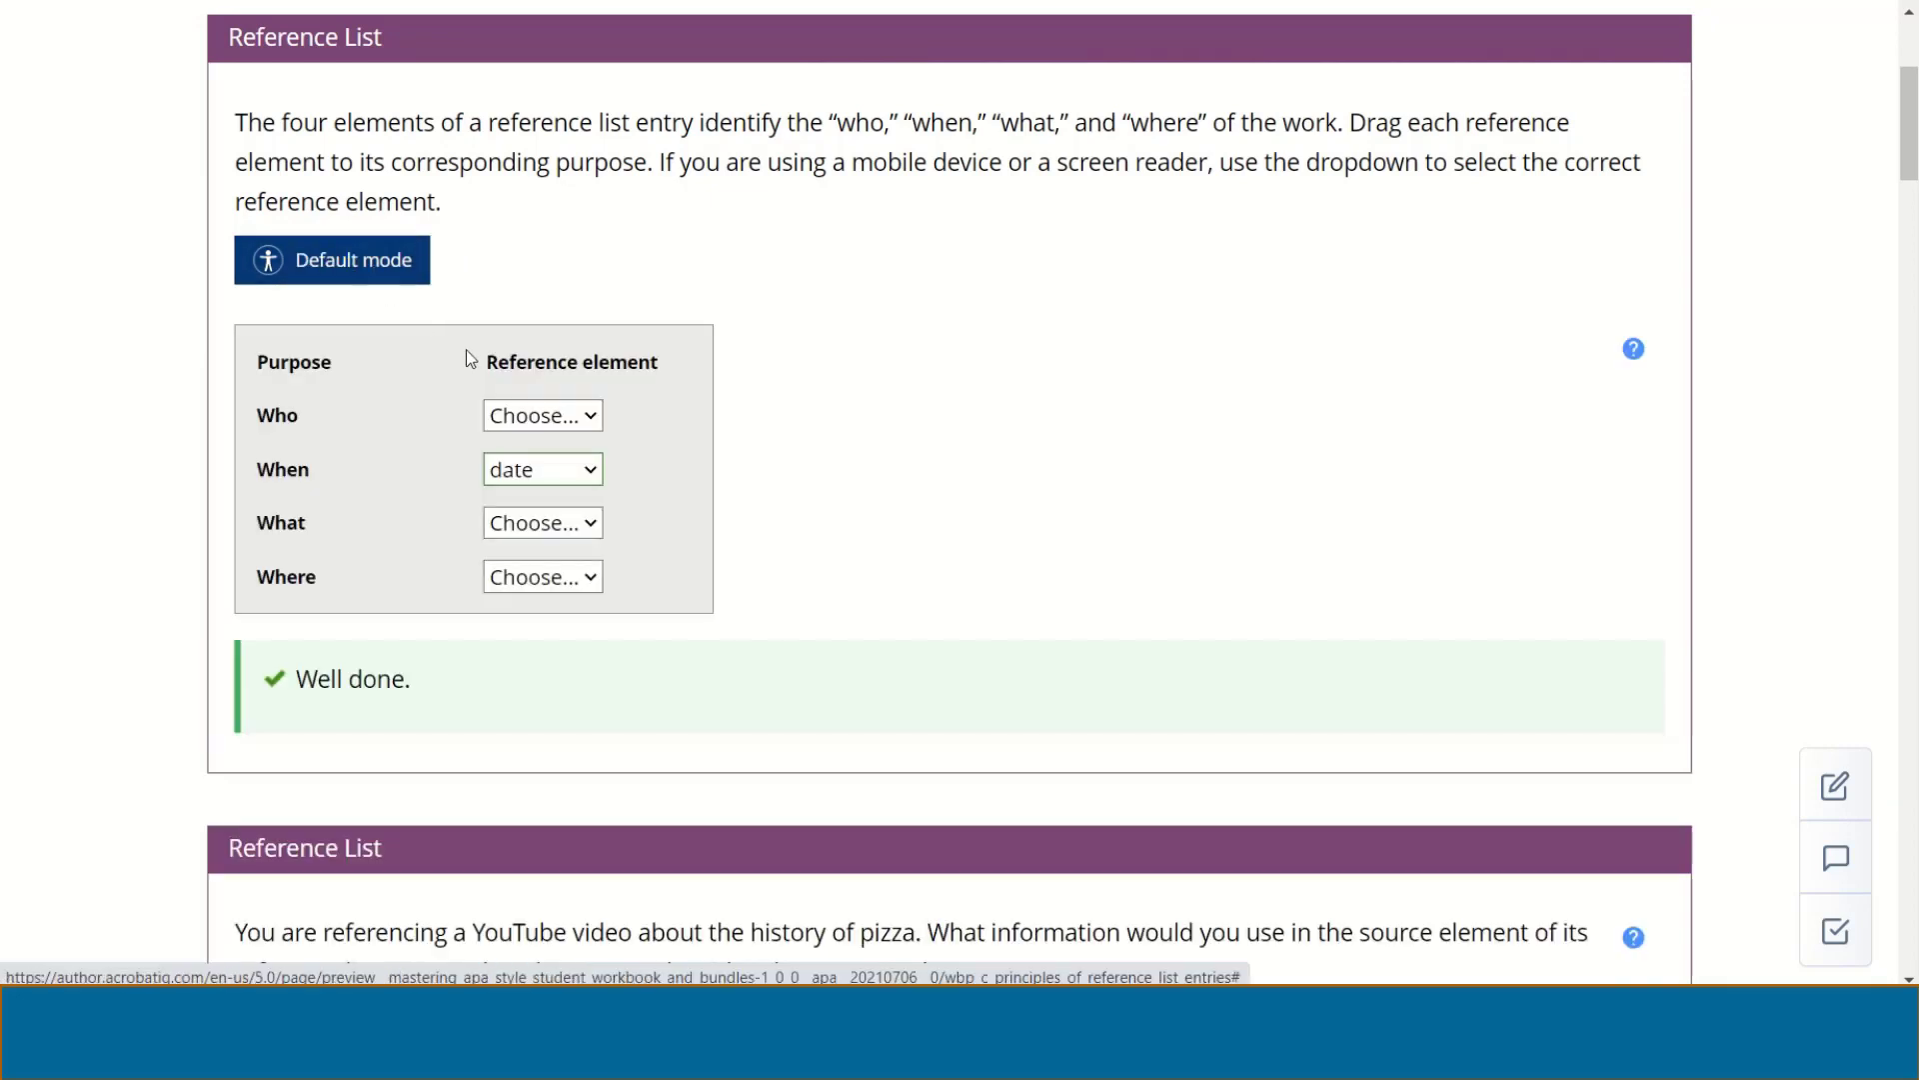
click(548, 416)
click(544, 622)
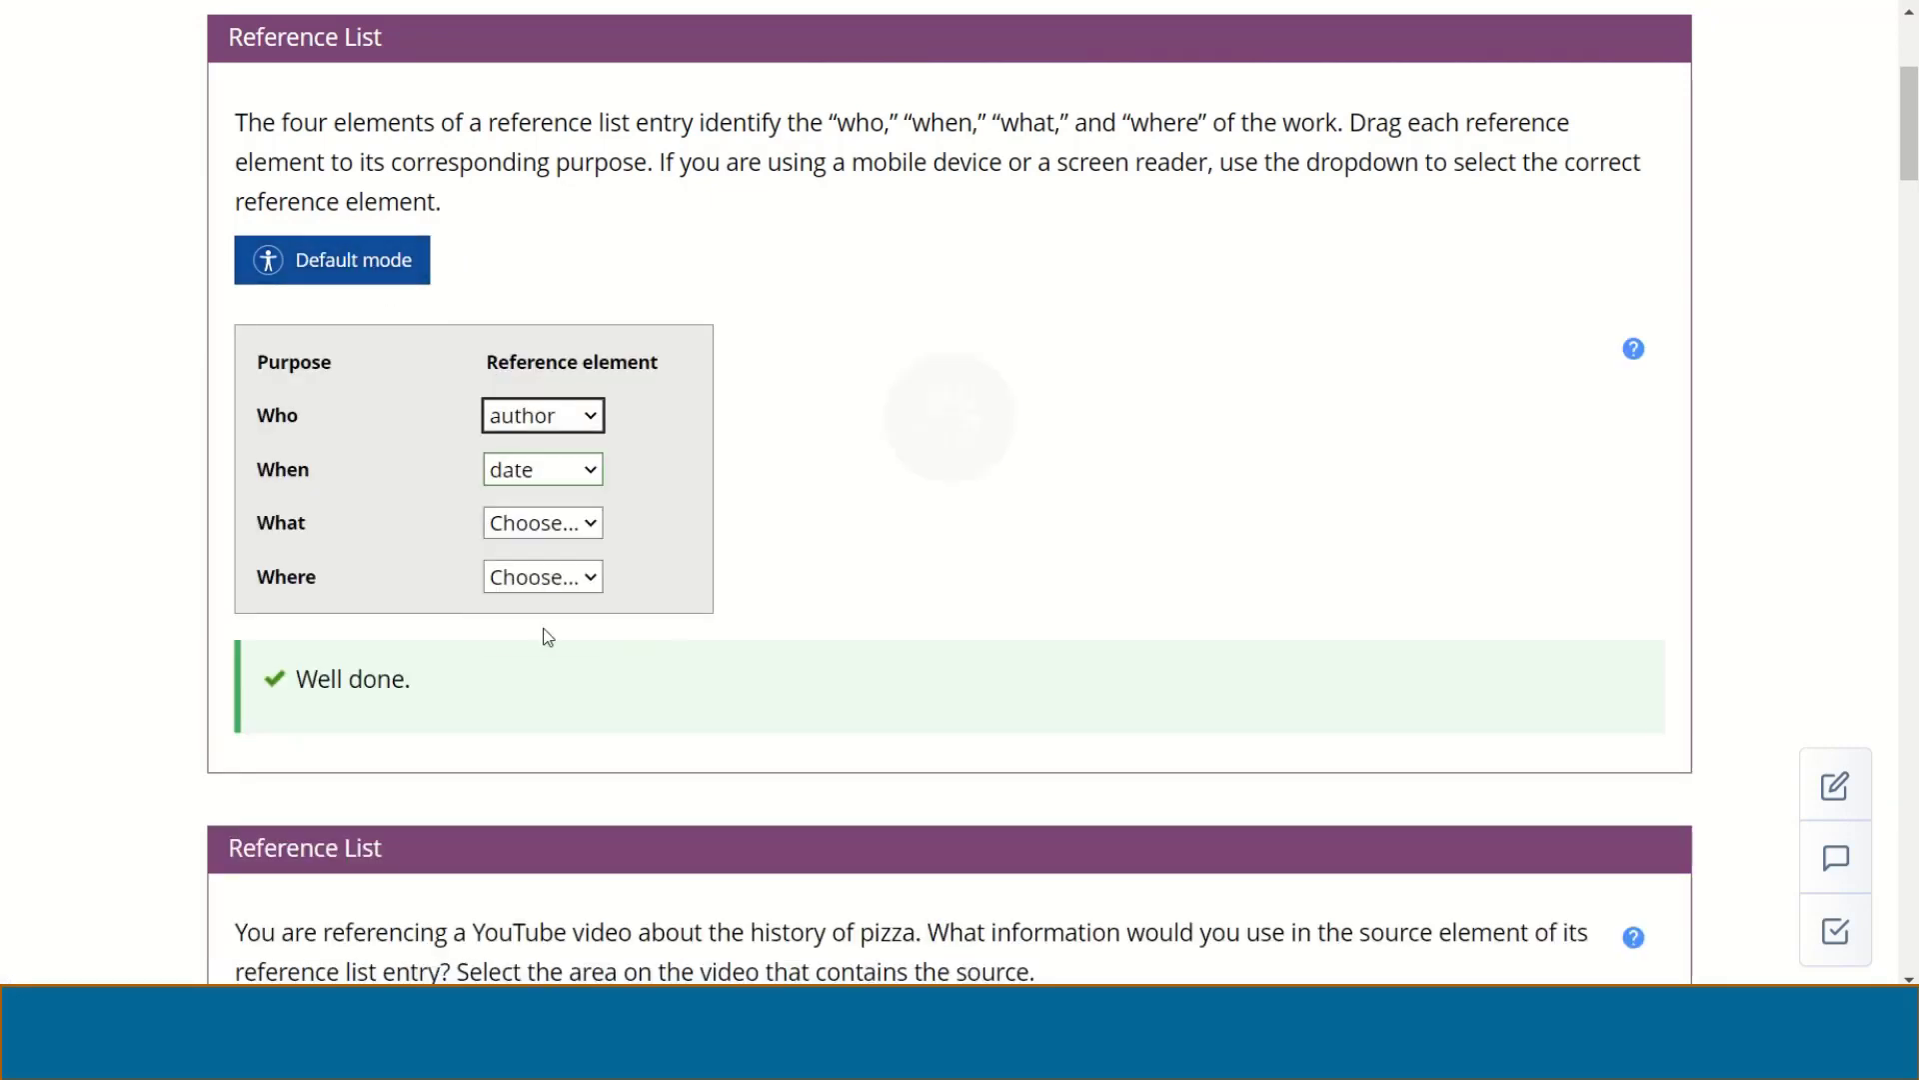
- Examine the question on the source element of a YouTube pizza video and its numbered answer areas
scroll(835, 600, down, 4)
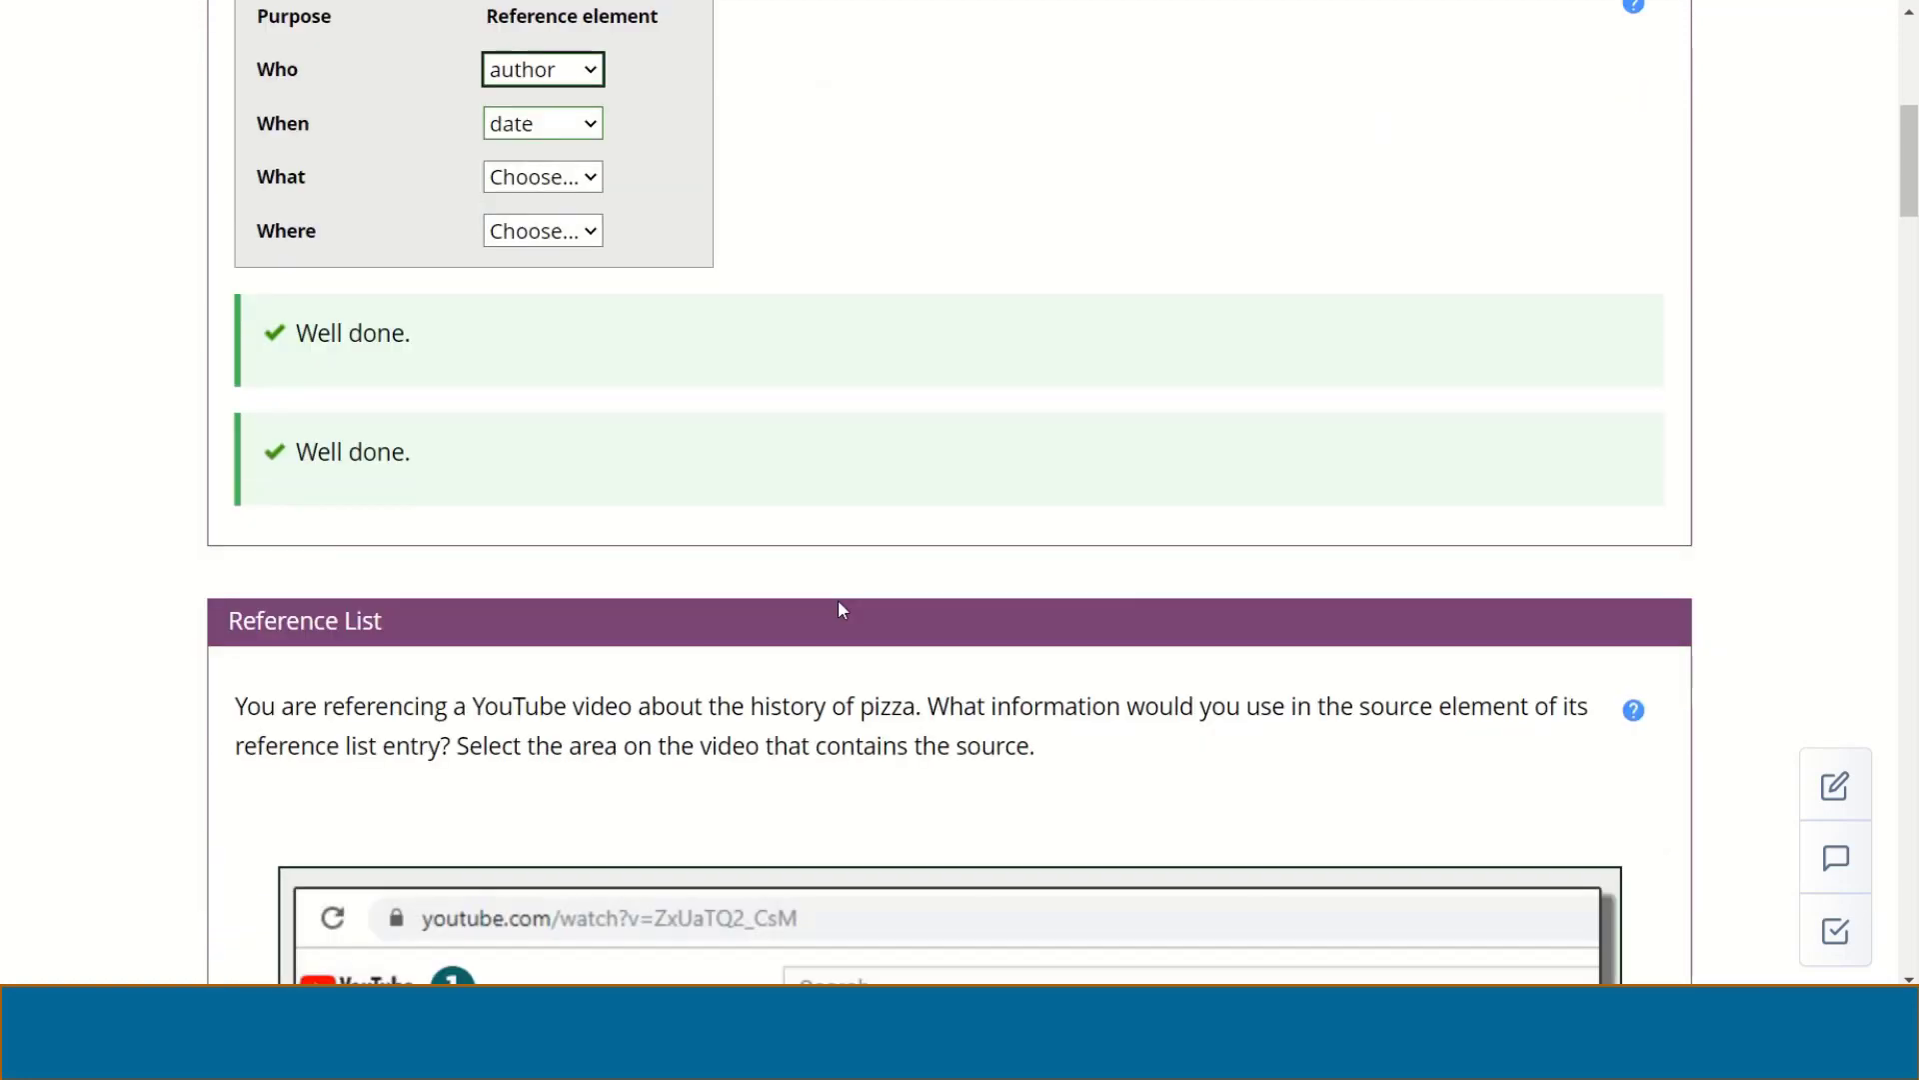
scroll(840, 603, down, 5)
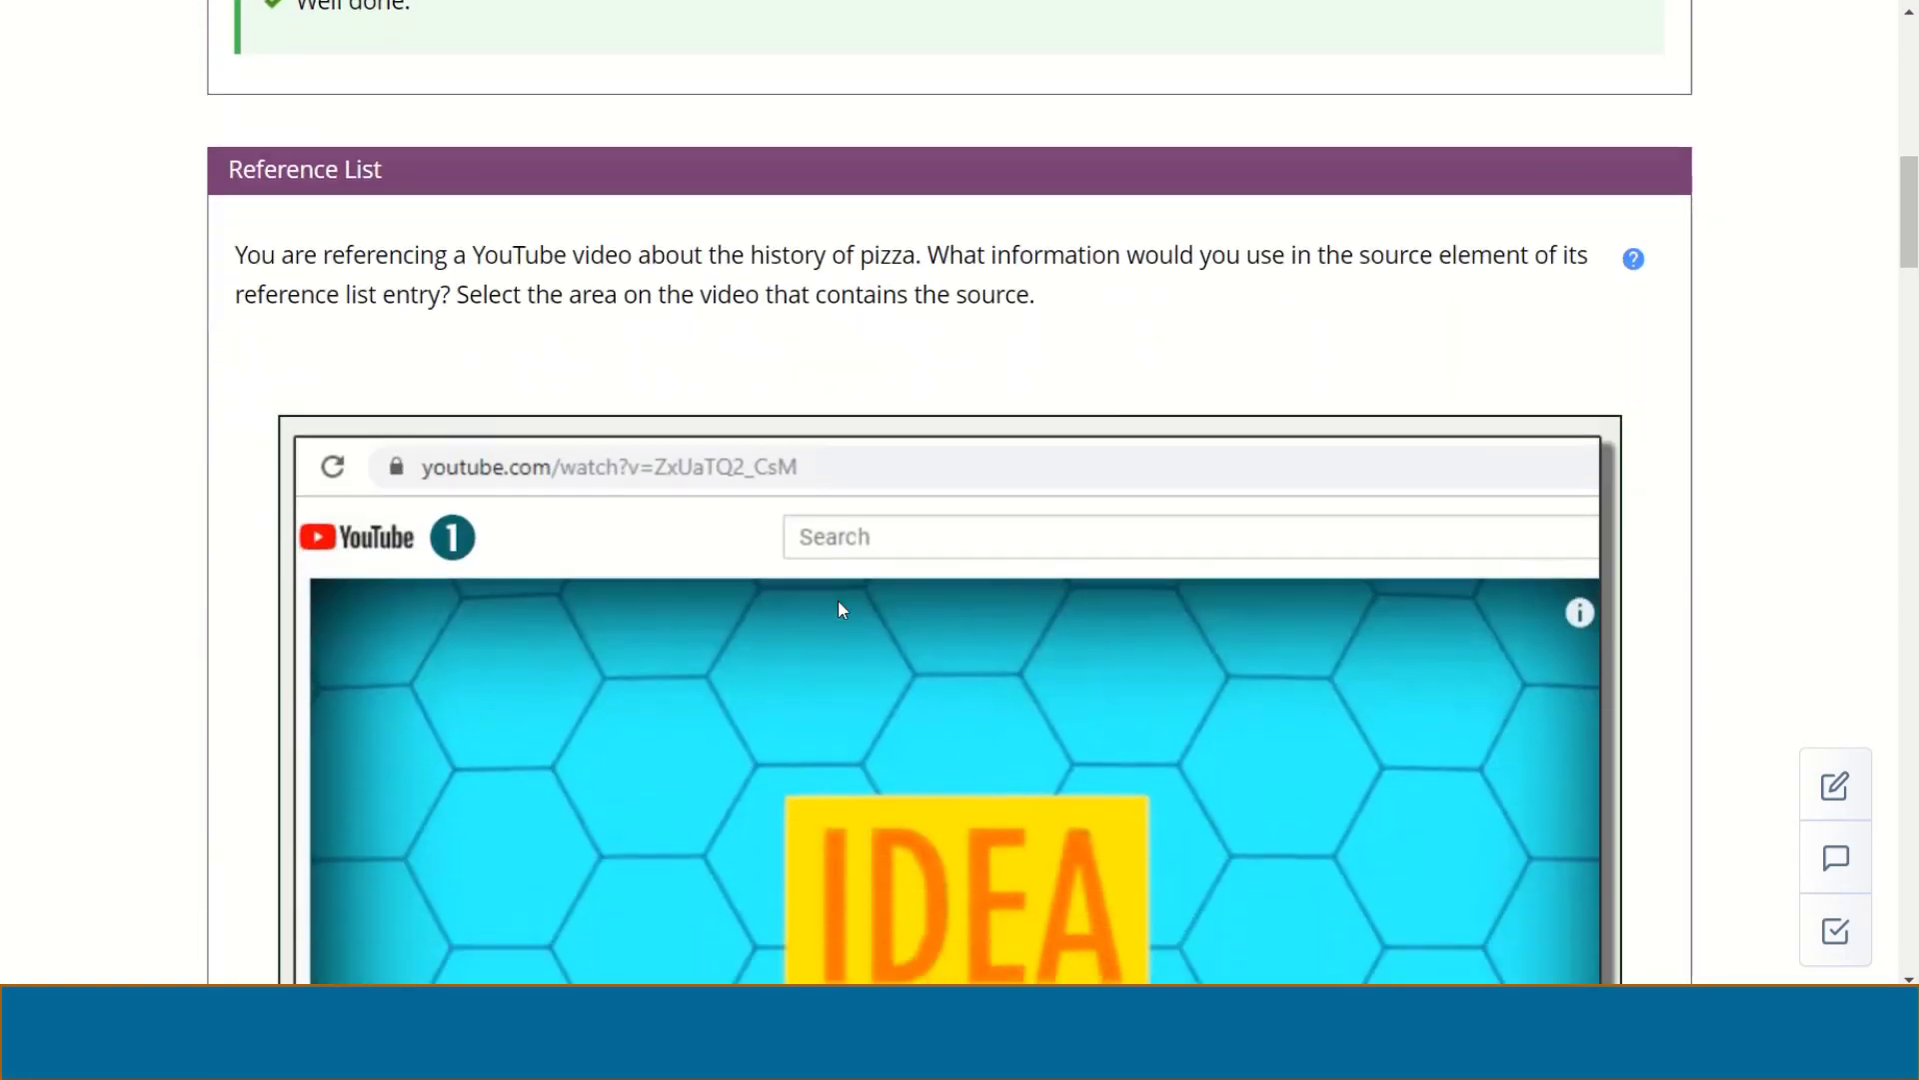
scroll(839, 604, down, 3)
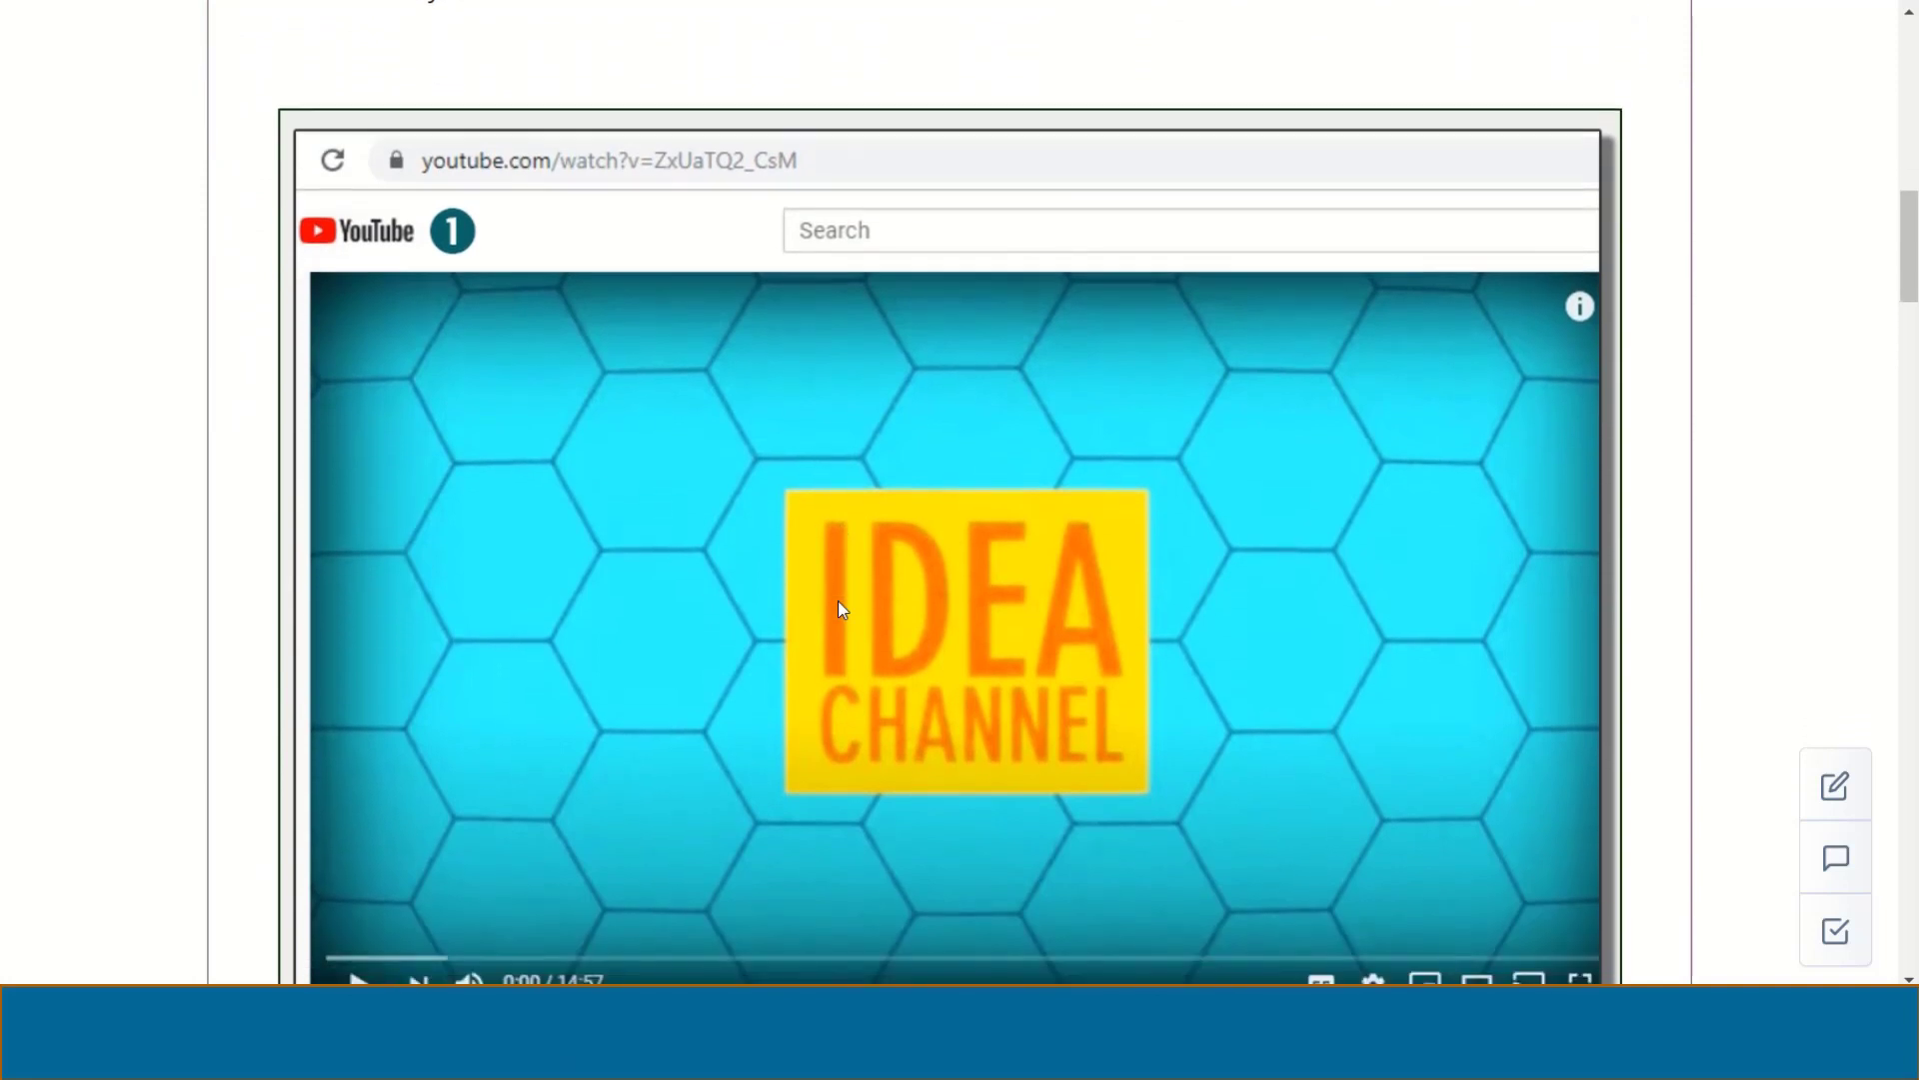
scroll(838, 602, down, 1)
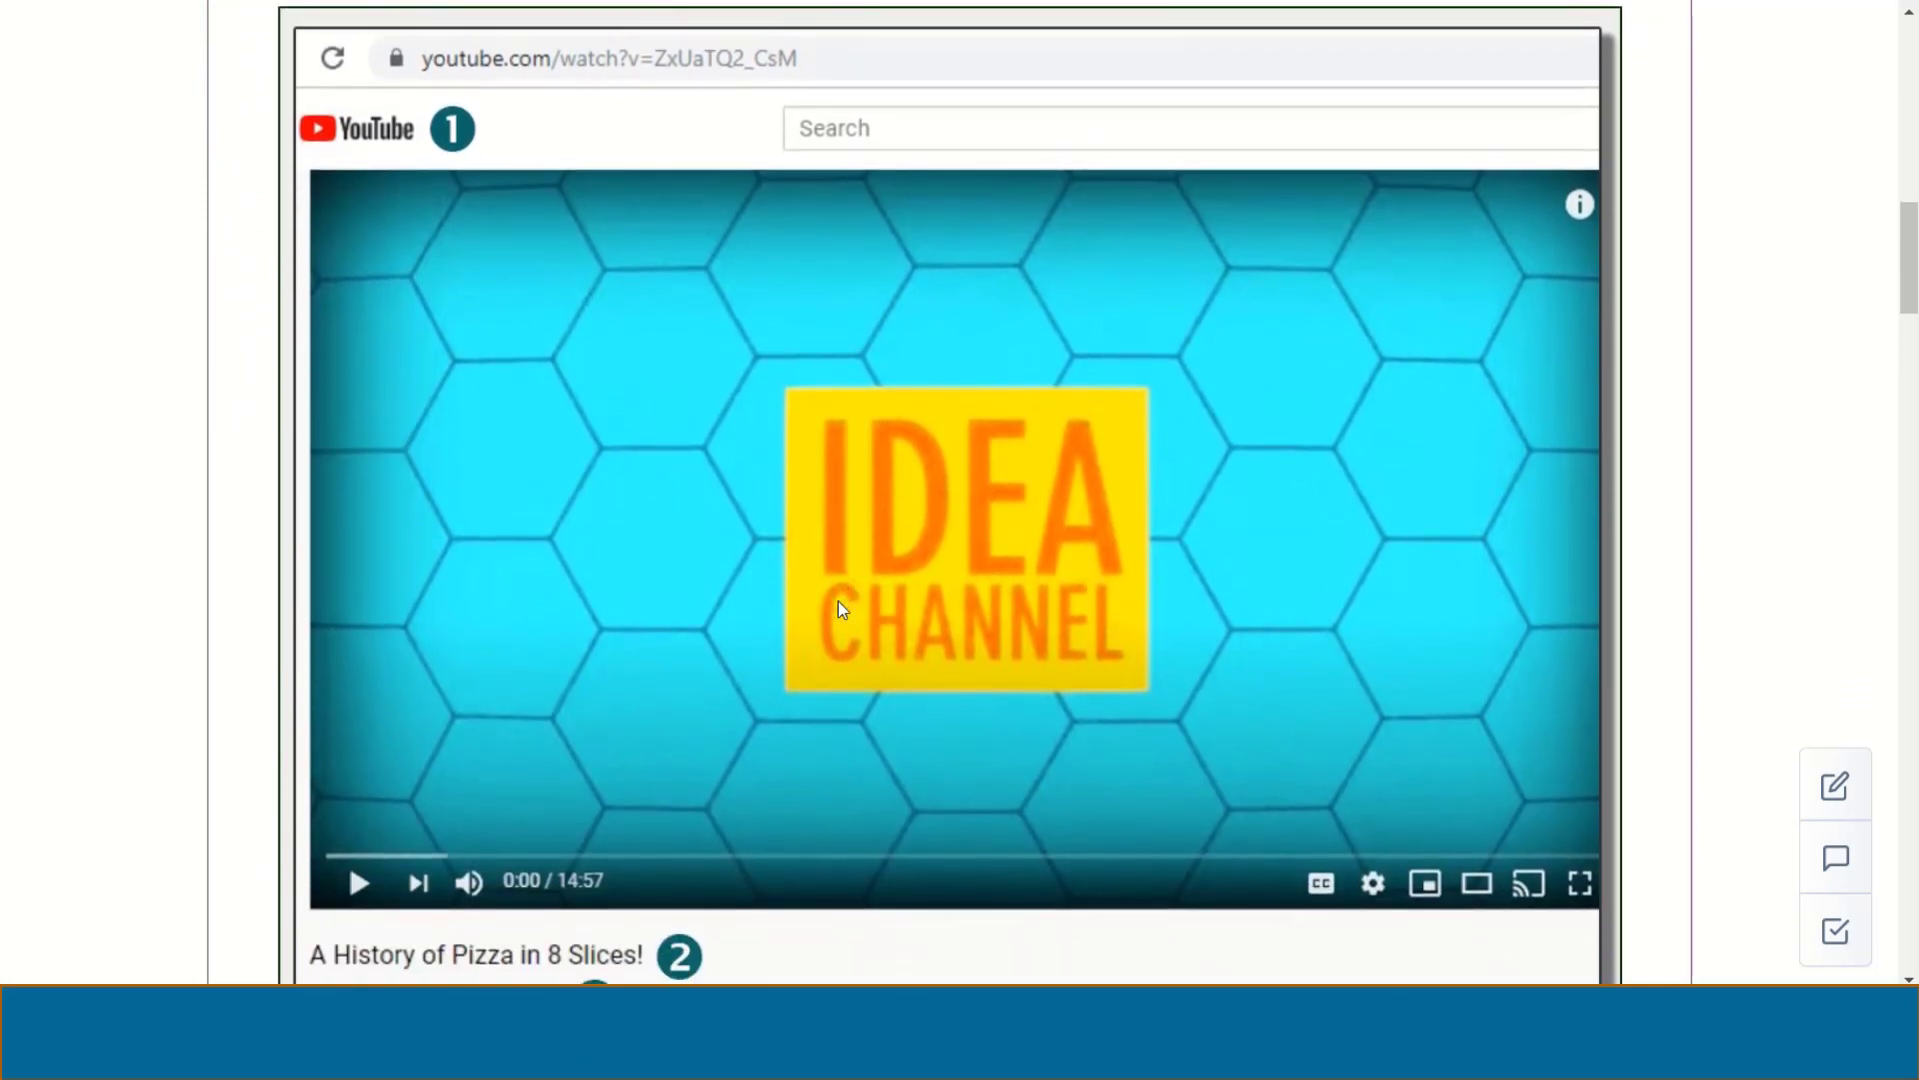
scroll(838, 604, down, 2)
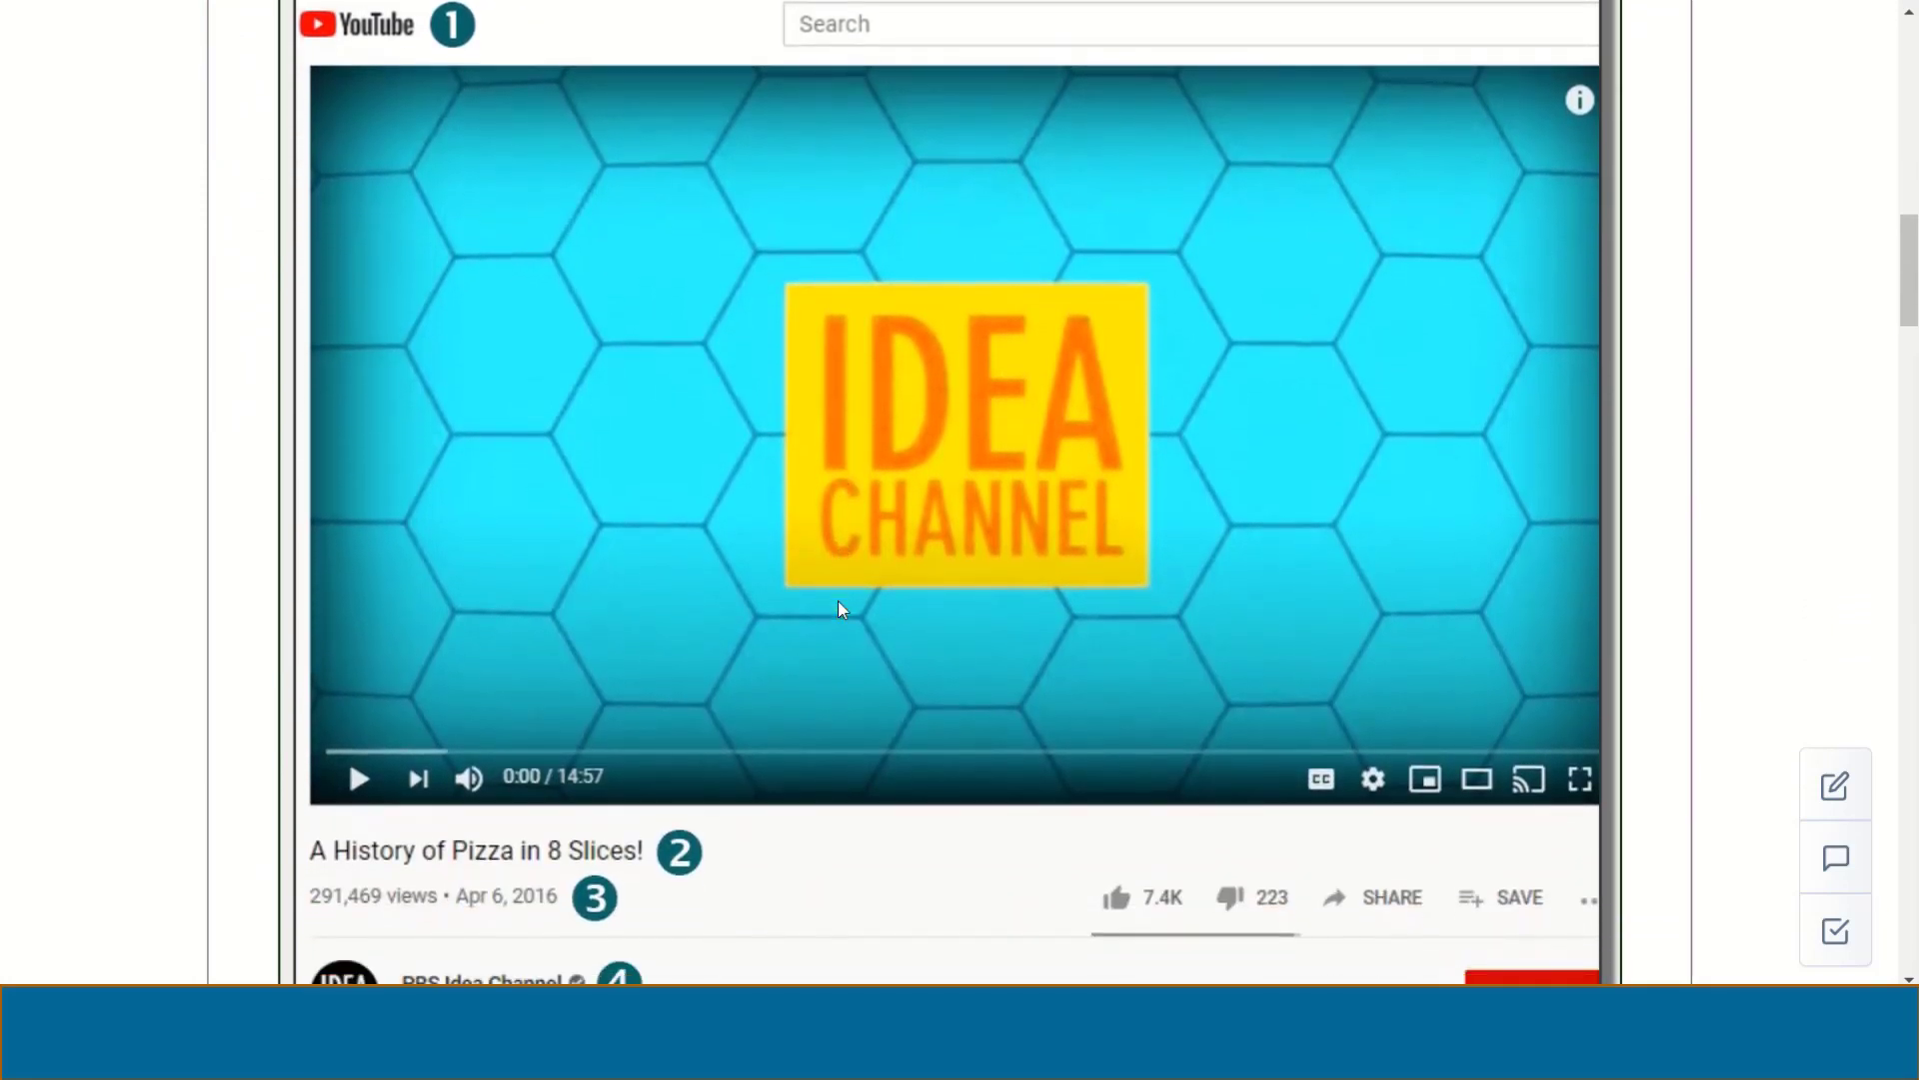
scroll(838, 603, down, 1)
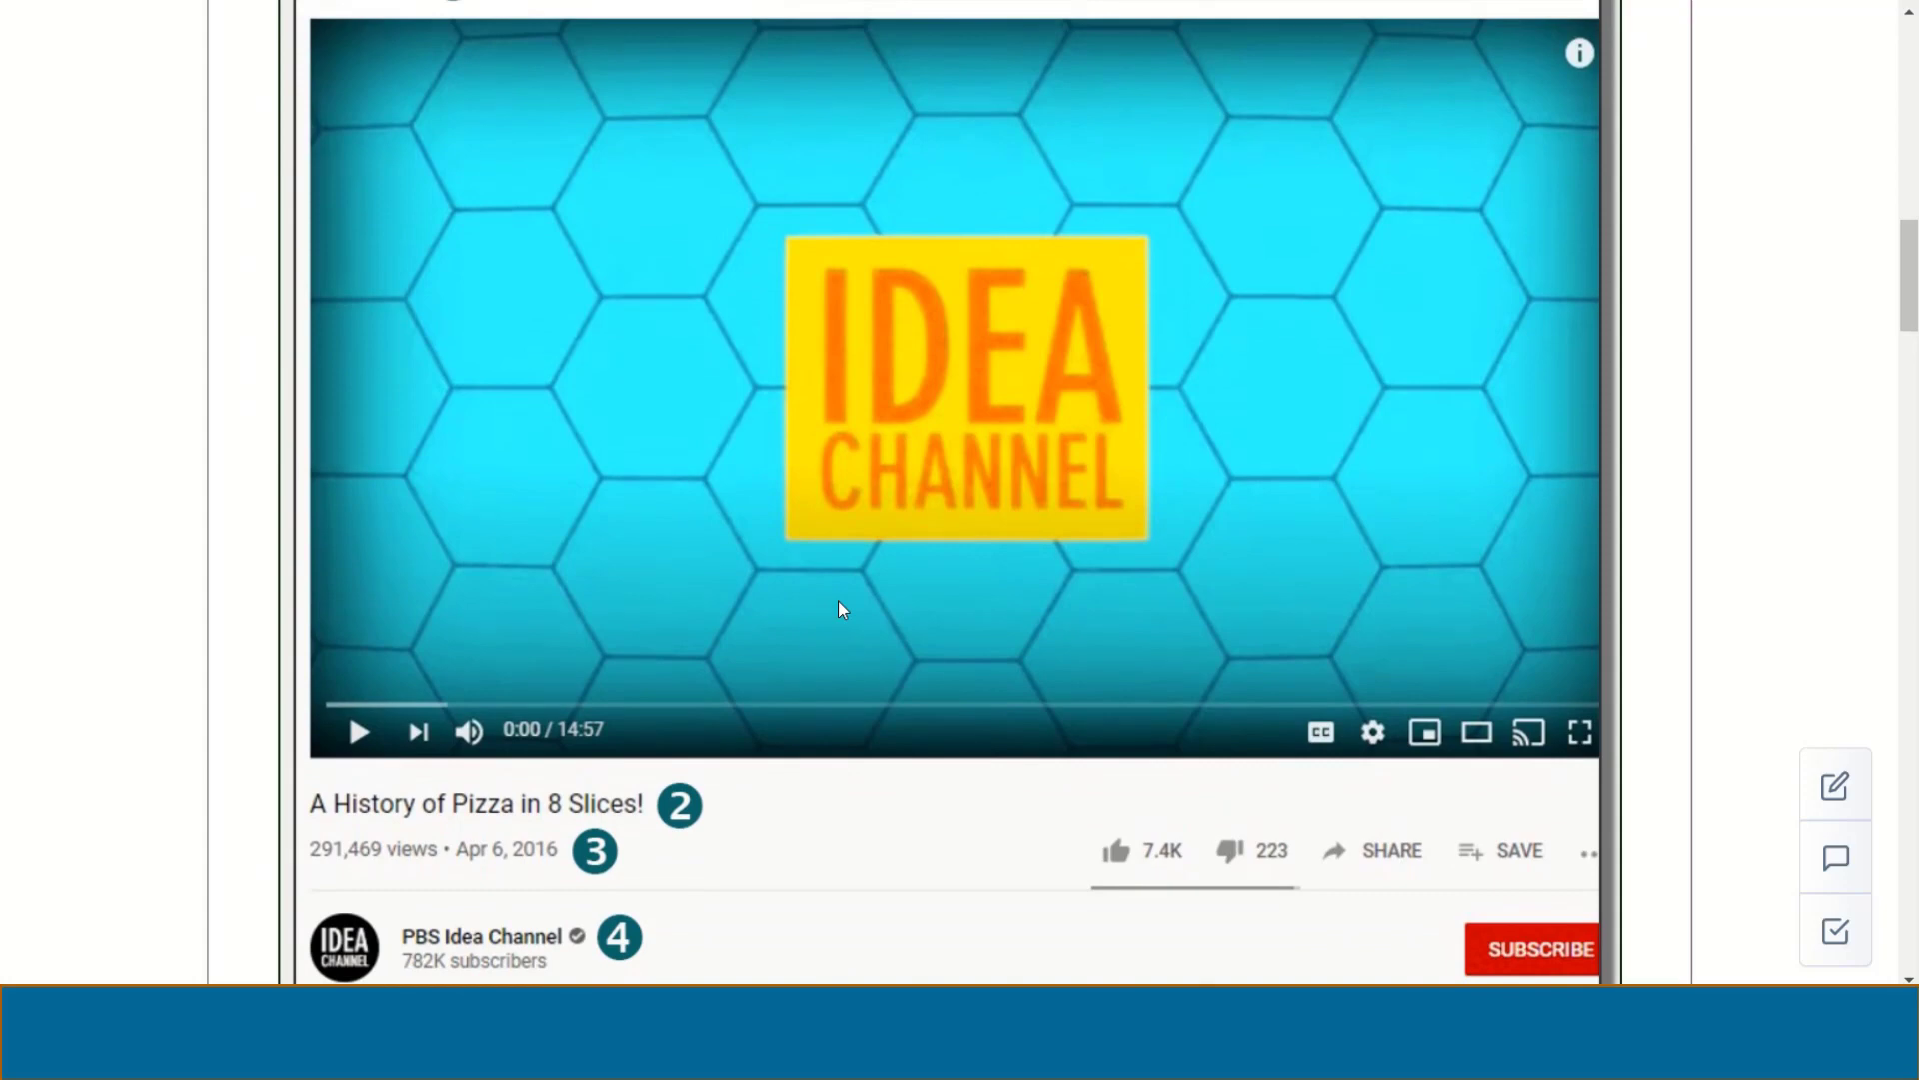
- In the alphabetical ordering question with three works by similarly named authors, set the second listed work's order to 1
scroll(840, 608, down, 15)
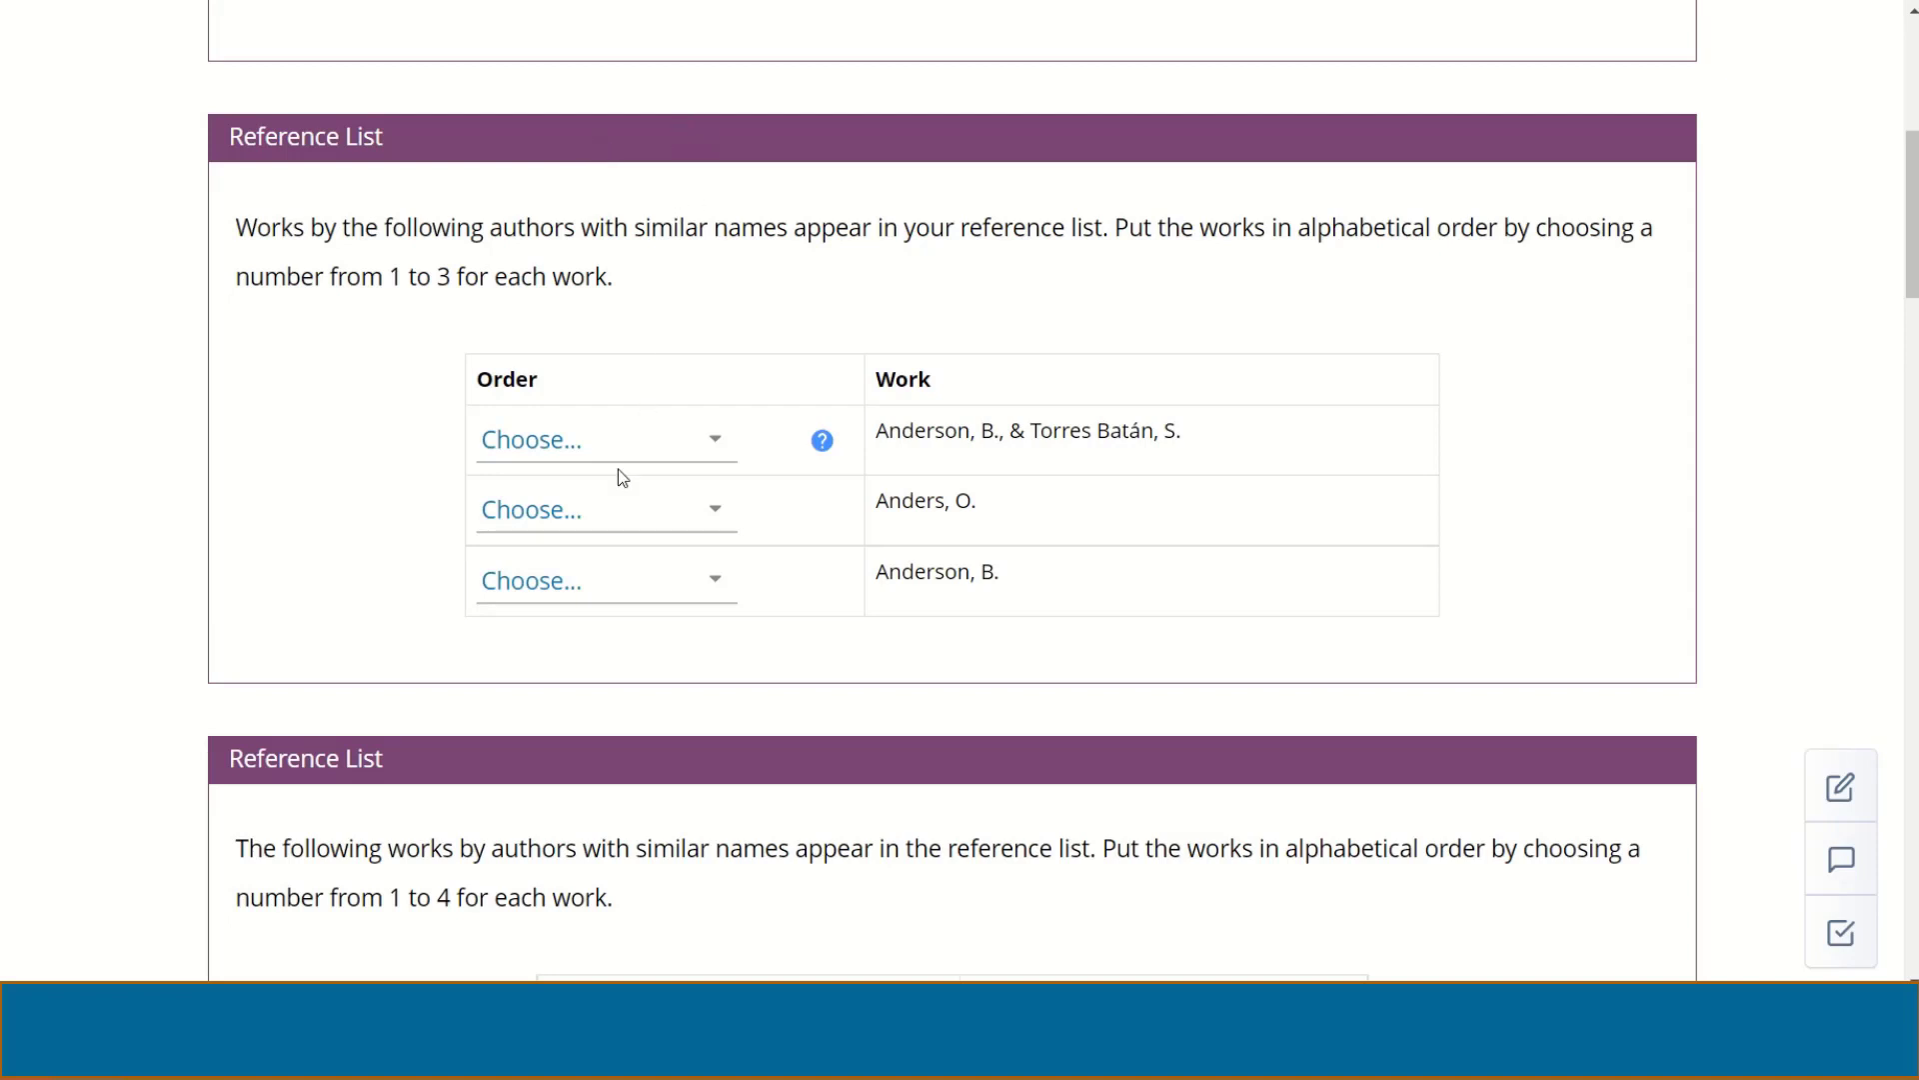
click(612, 512)
click(560, 598)
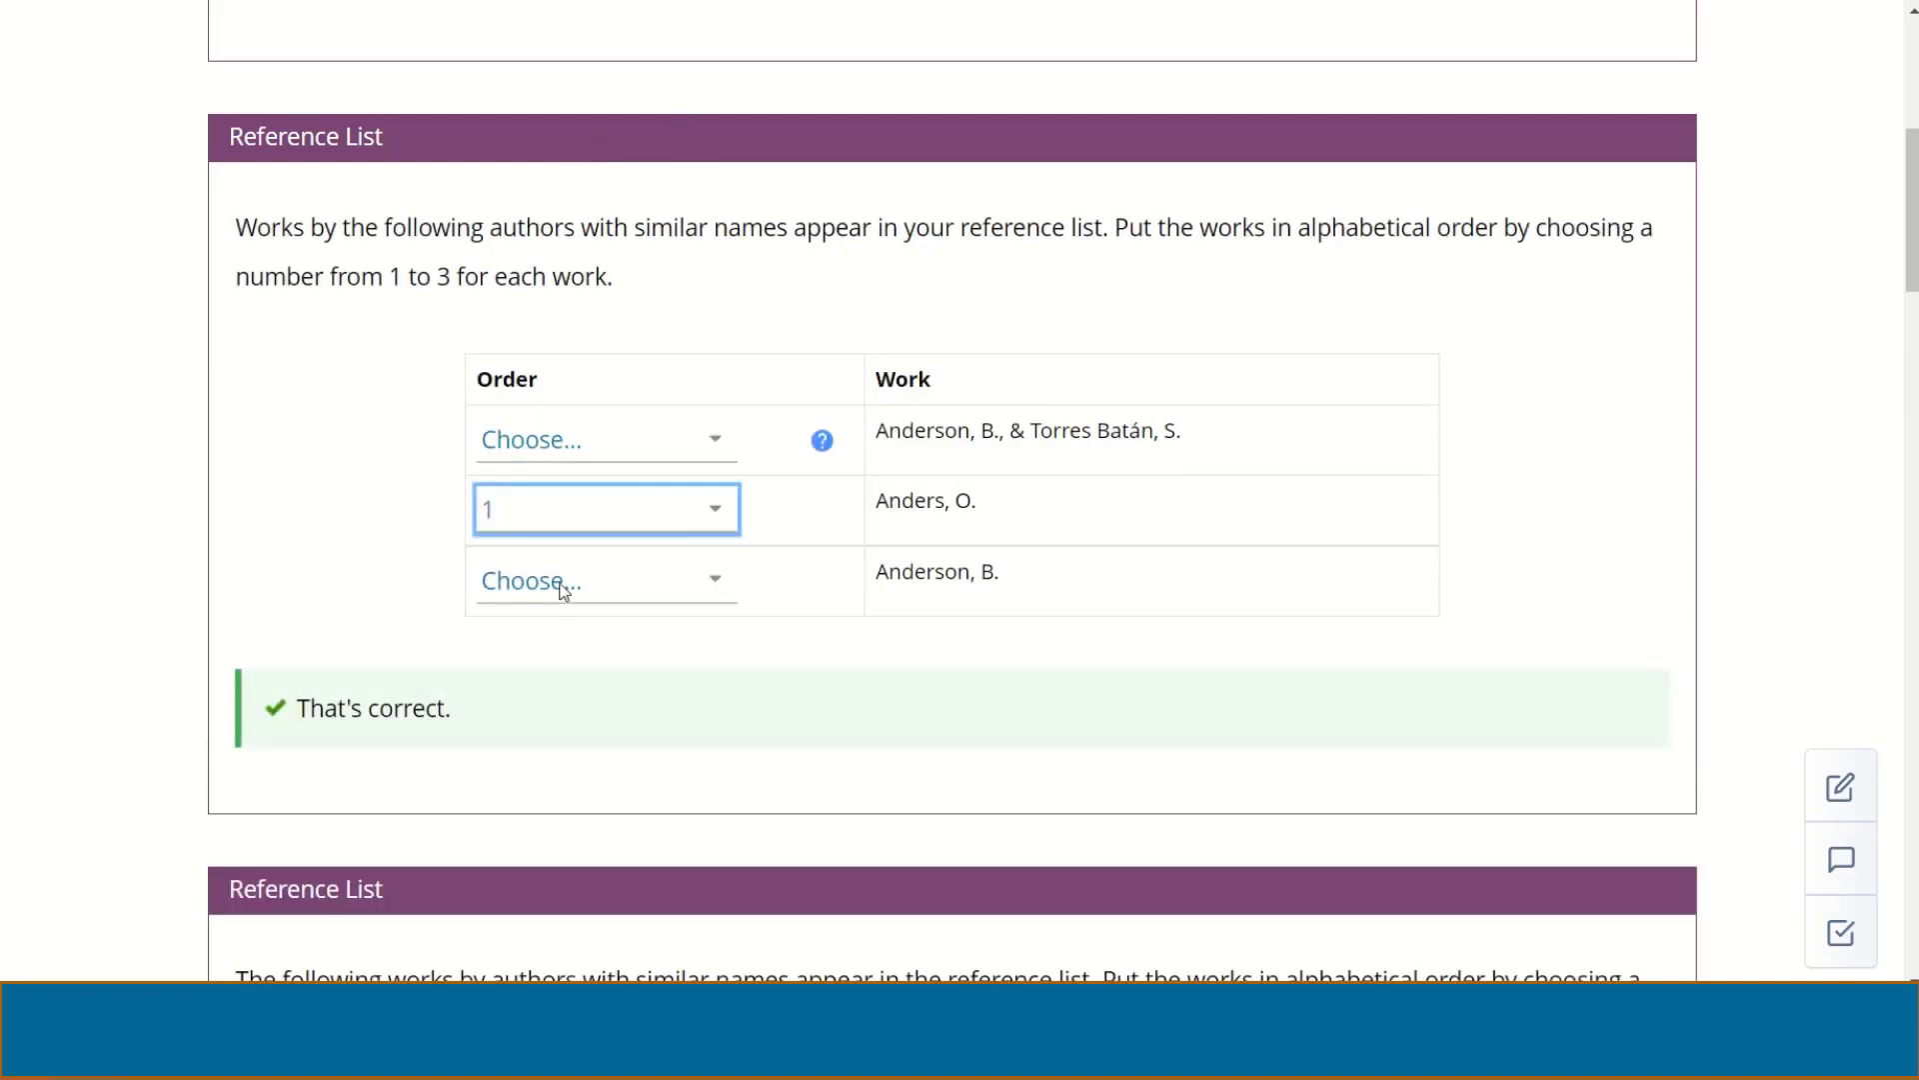
- Review the remaining Reference List ordering questions on similar author names and on same-author works with different publication dates
scroll(818, 673, down, 5)
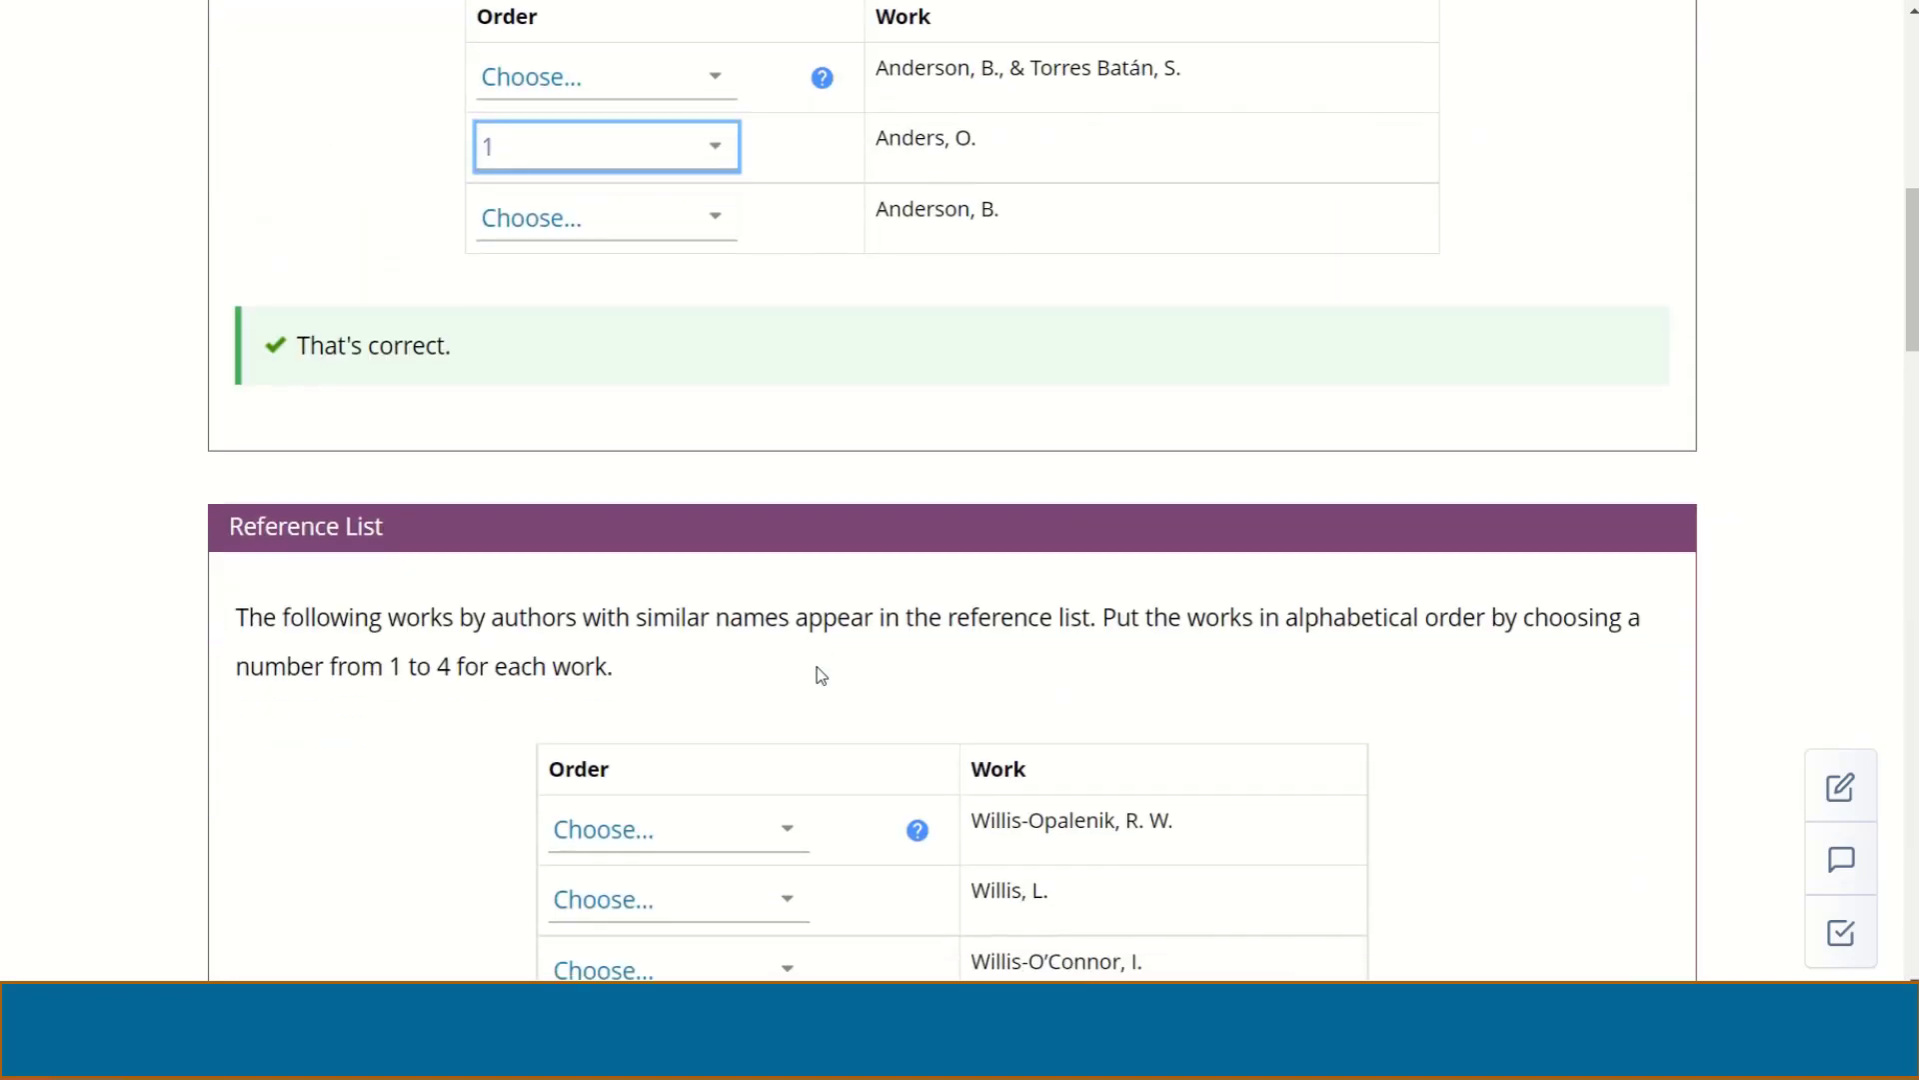
scroll(817, 675, down, 3)
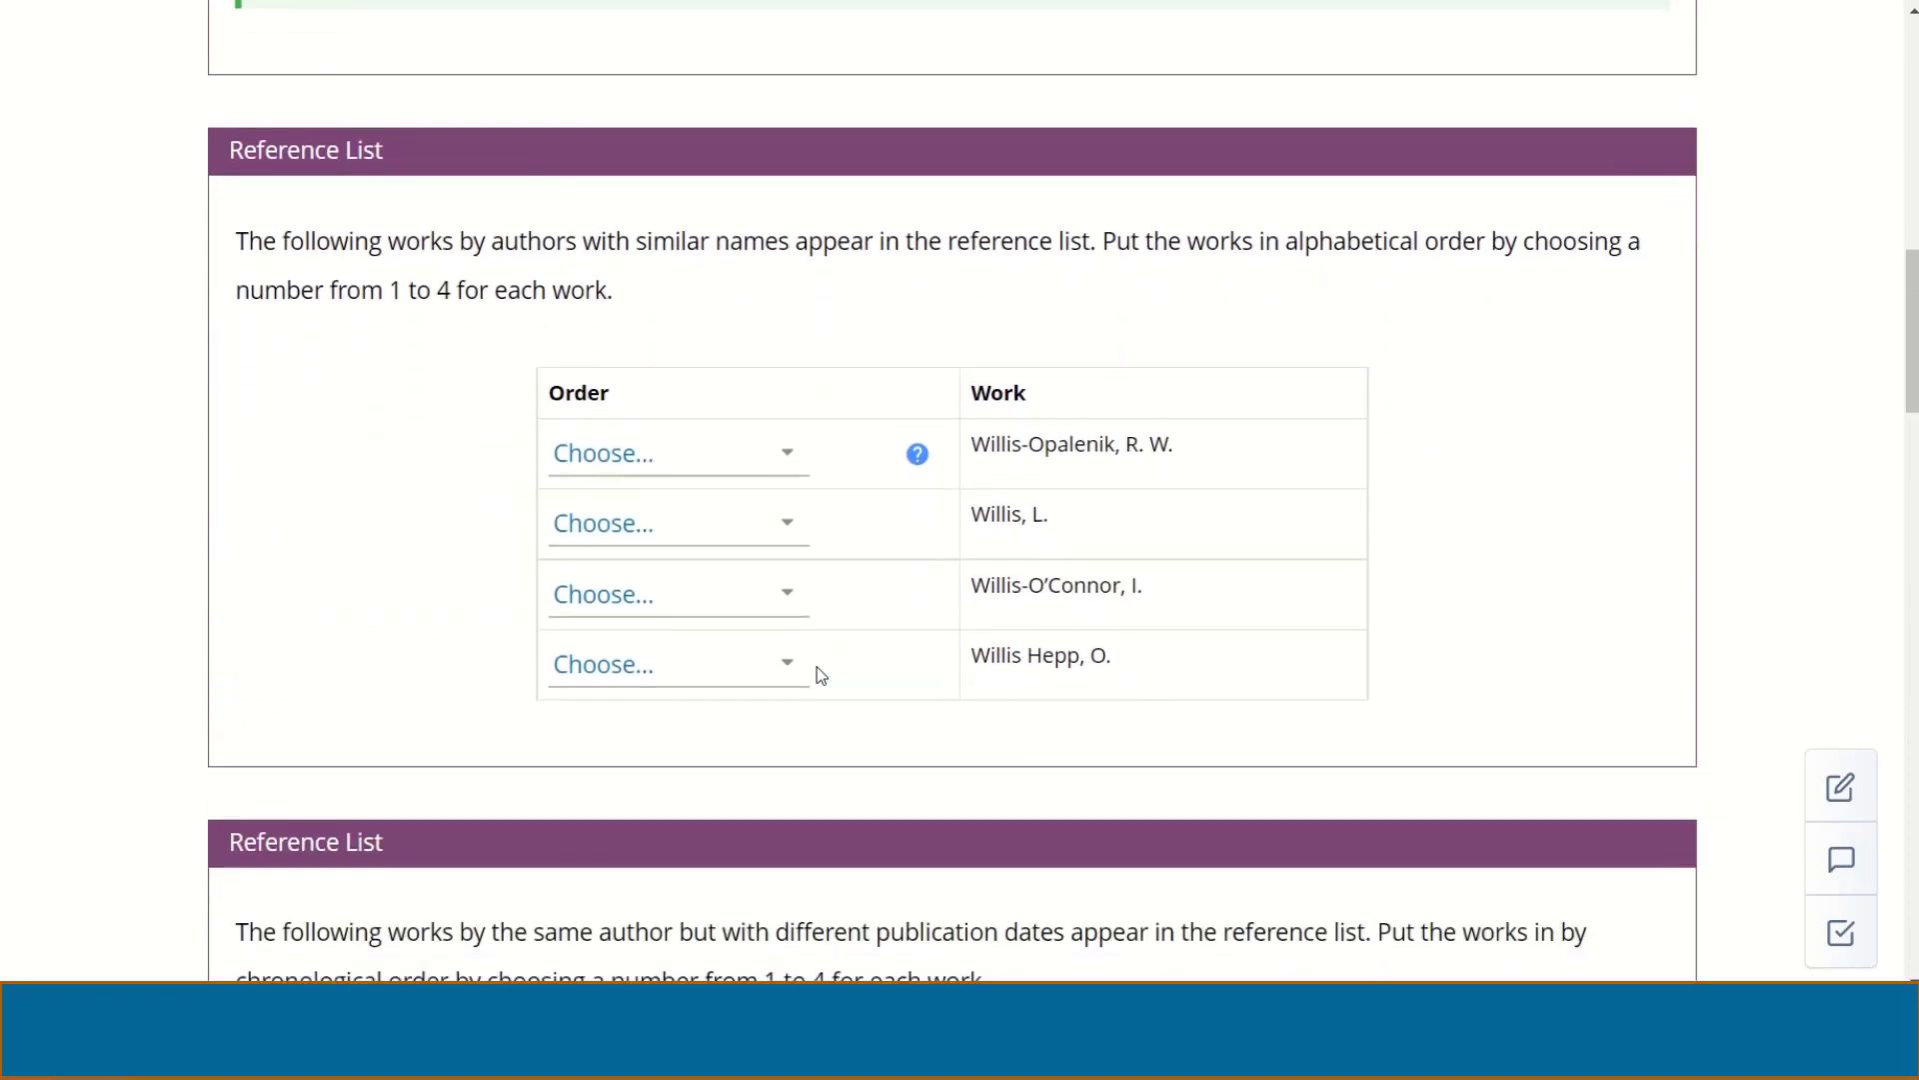
scroll(818, 674, down, 4)
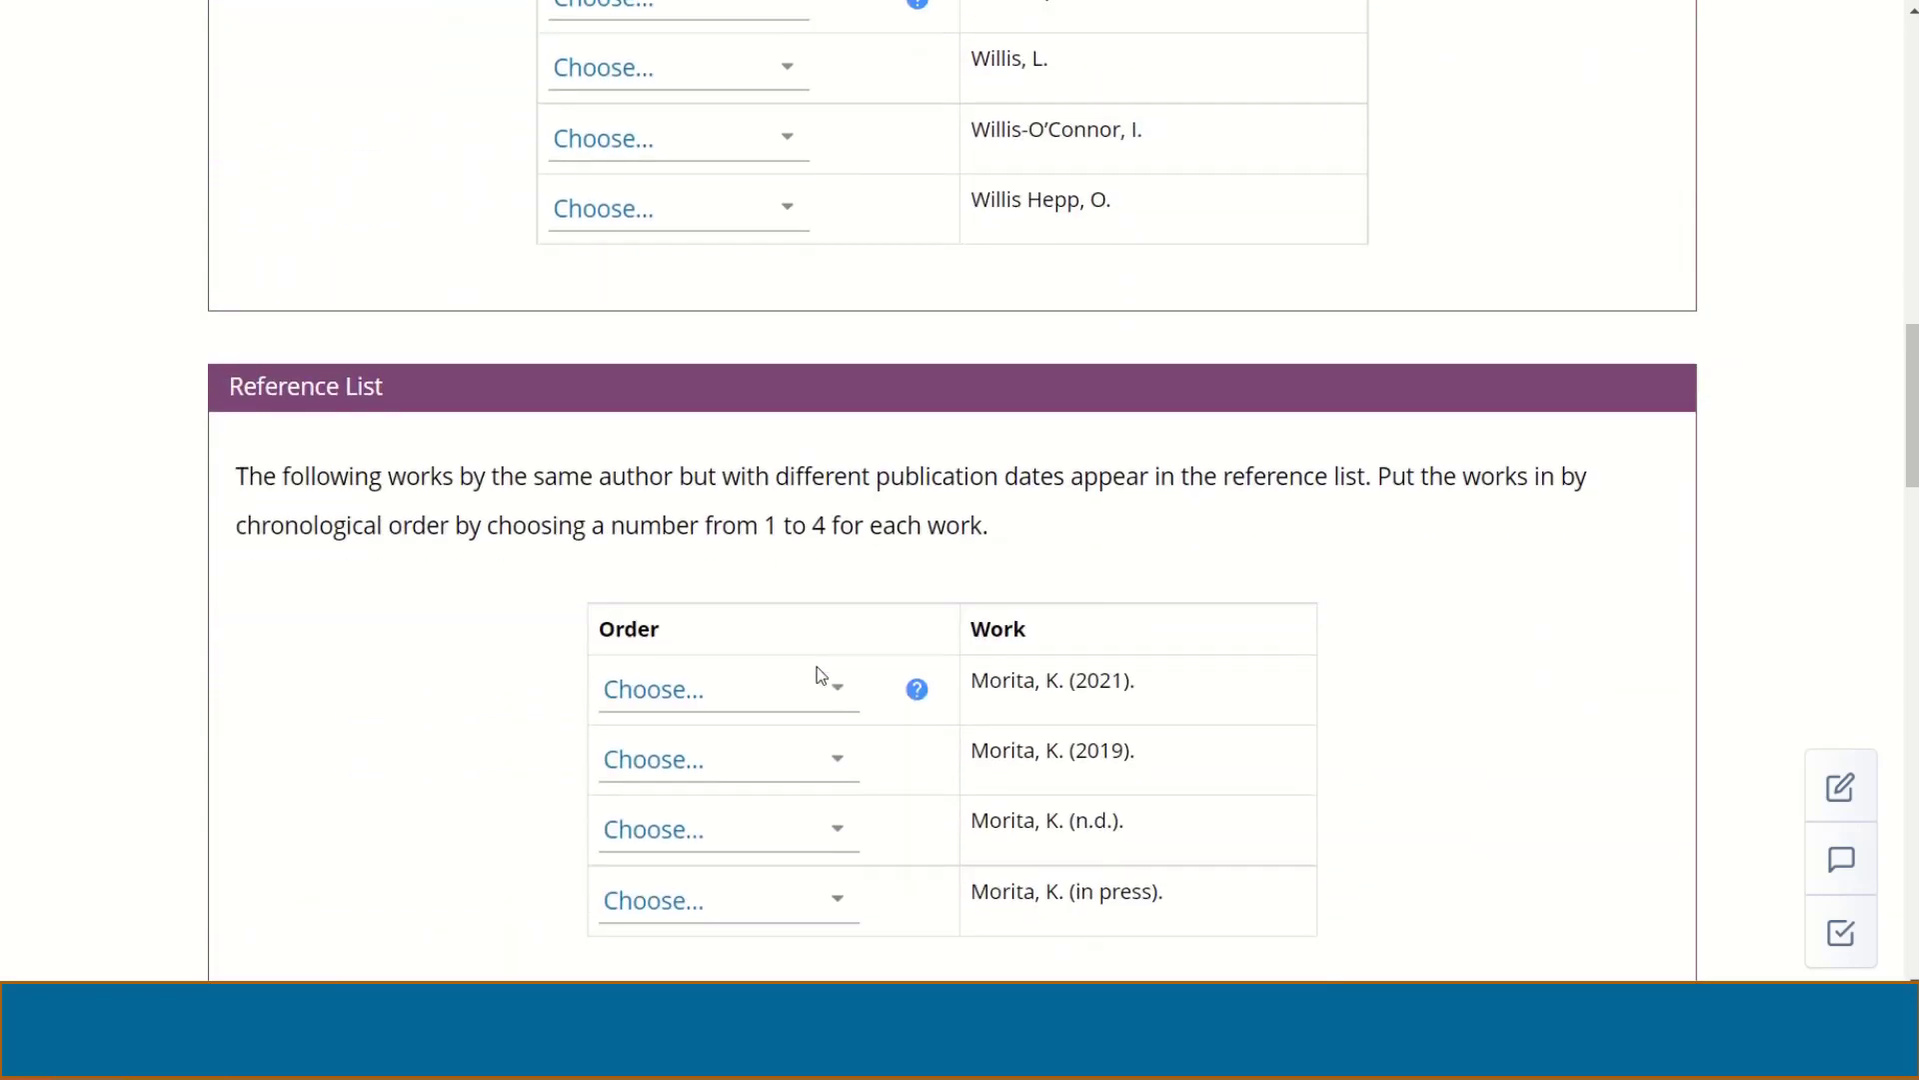
scroll(817, 669, down, 3)
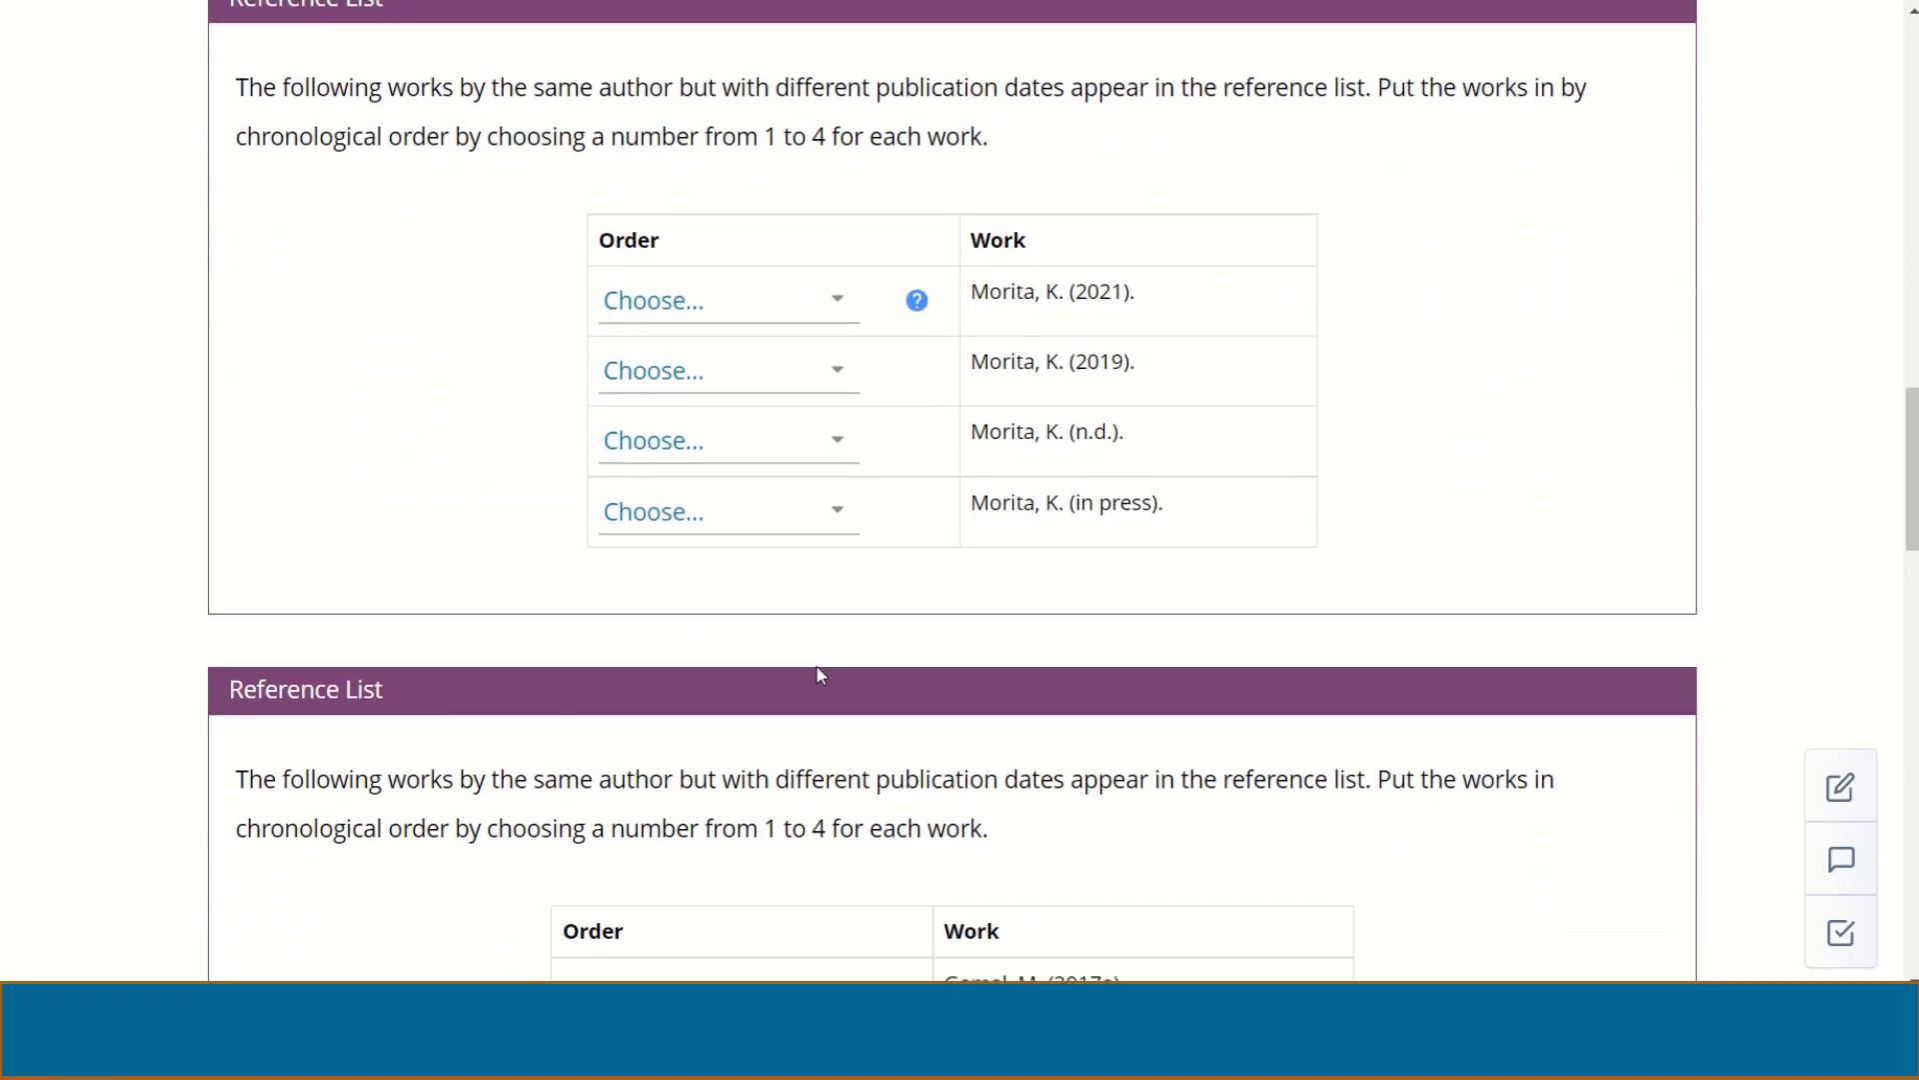
scroll(818, 668, down, 3)
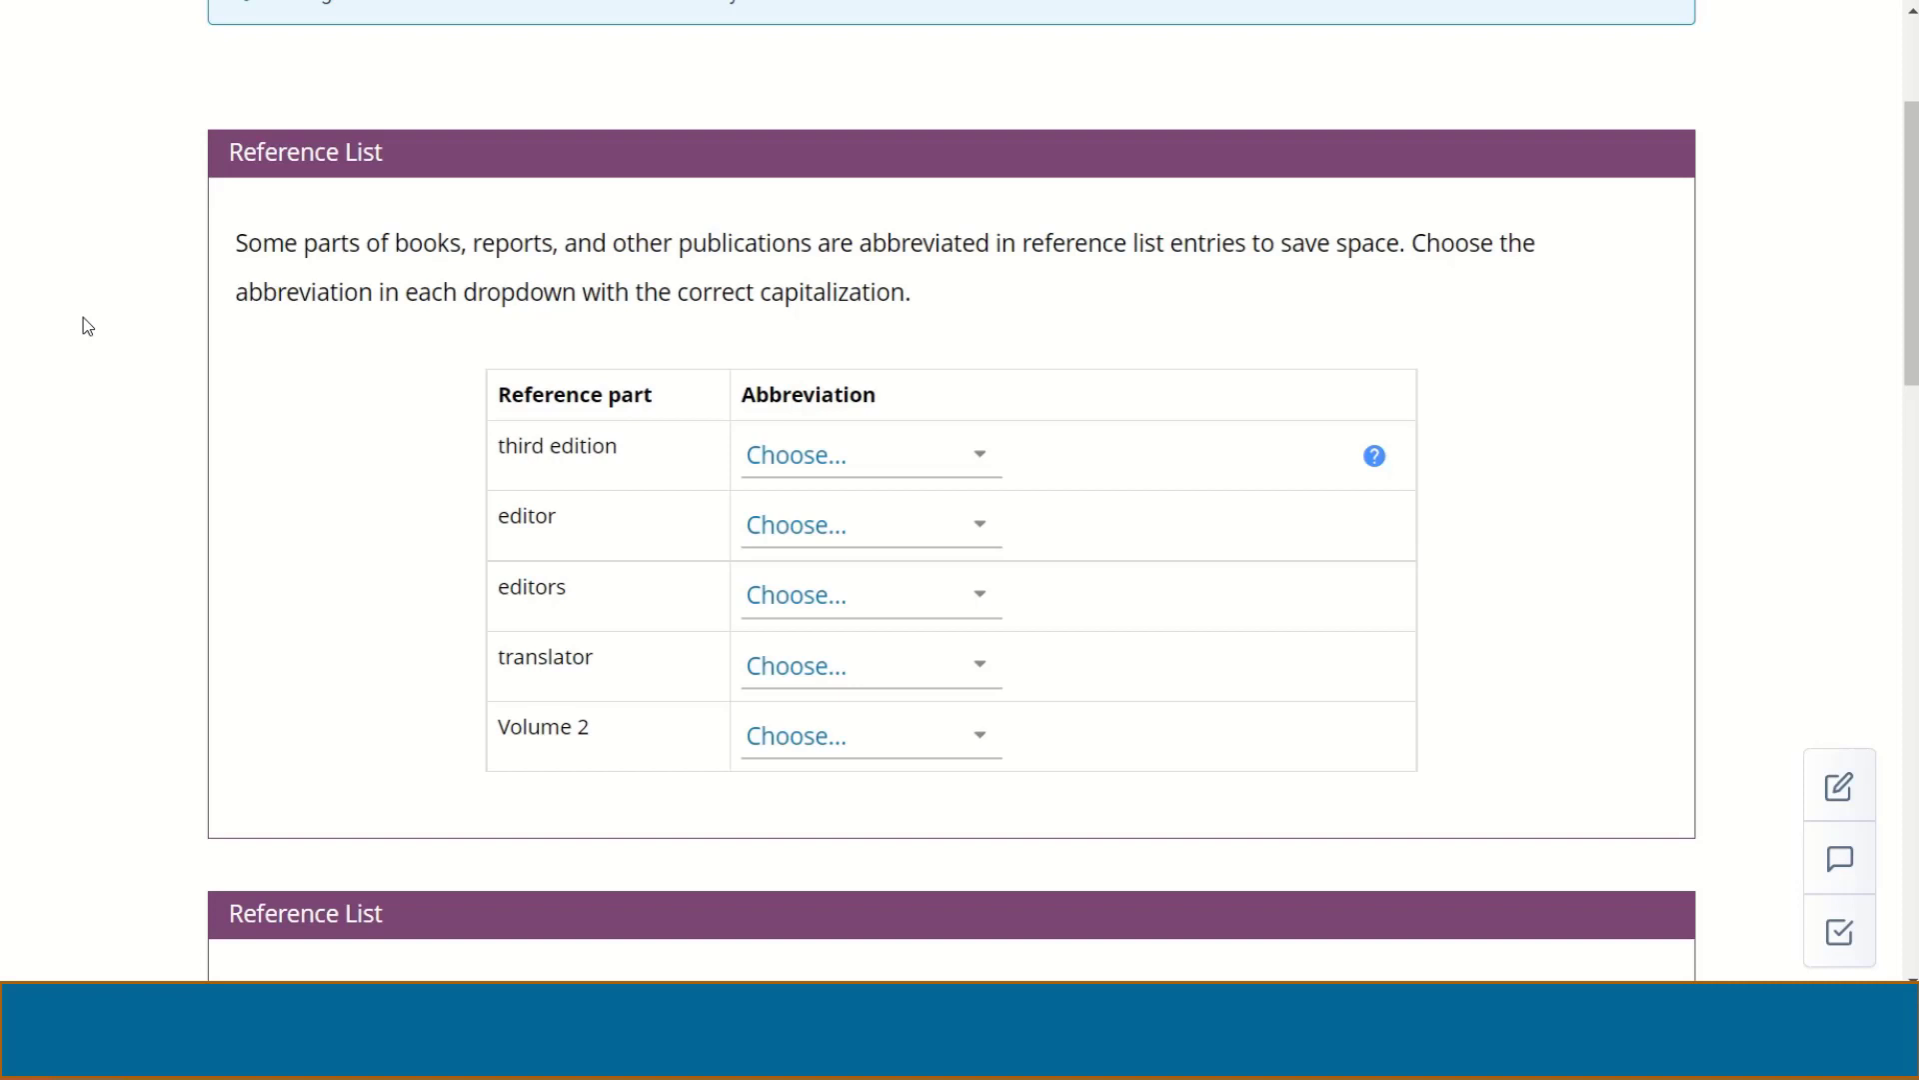
- In the abbreviation question, choose "3rd ed." for third edition and "Ed." for editor, and open the question's hint
click(854, 460)
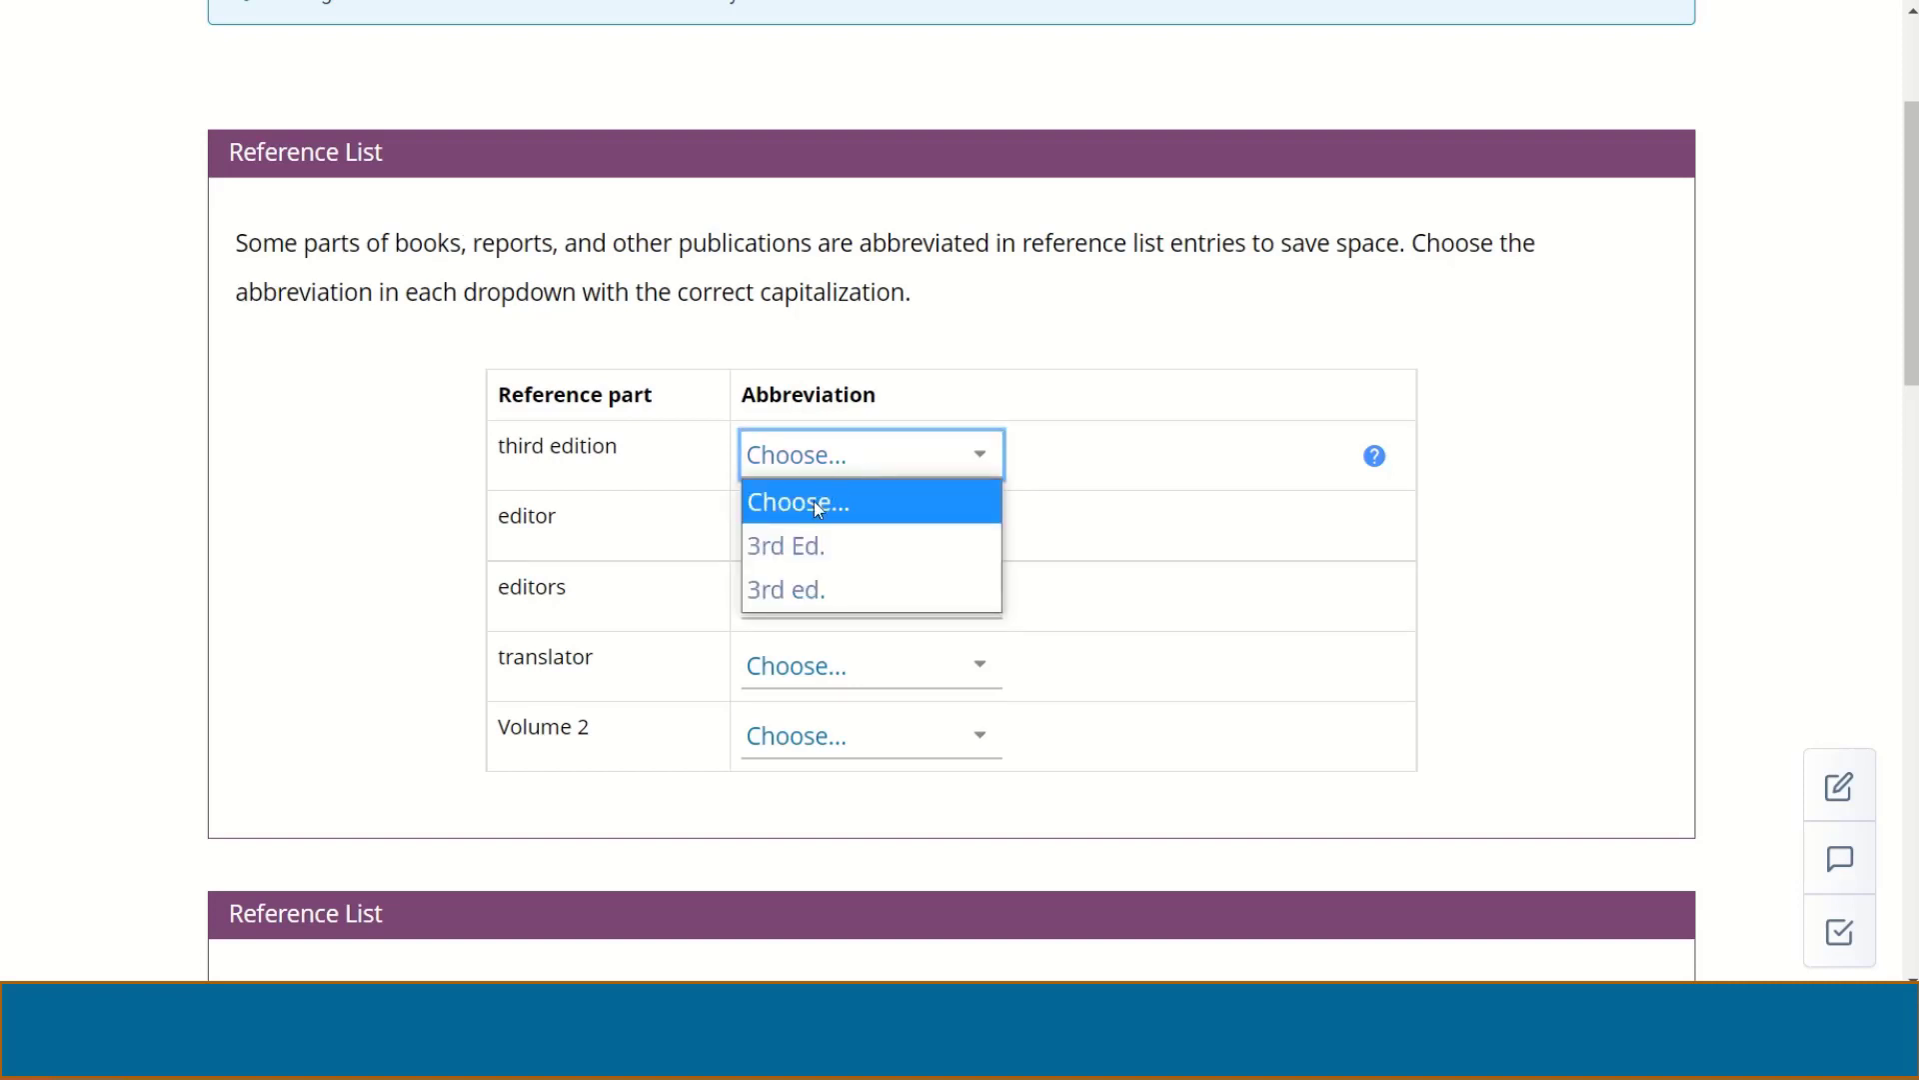
click(820, 590)
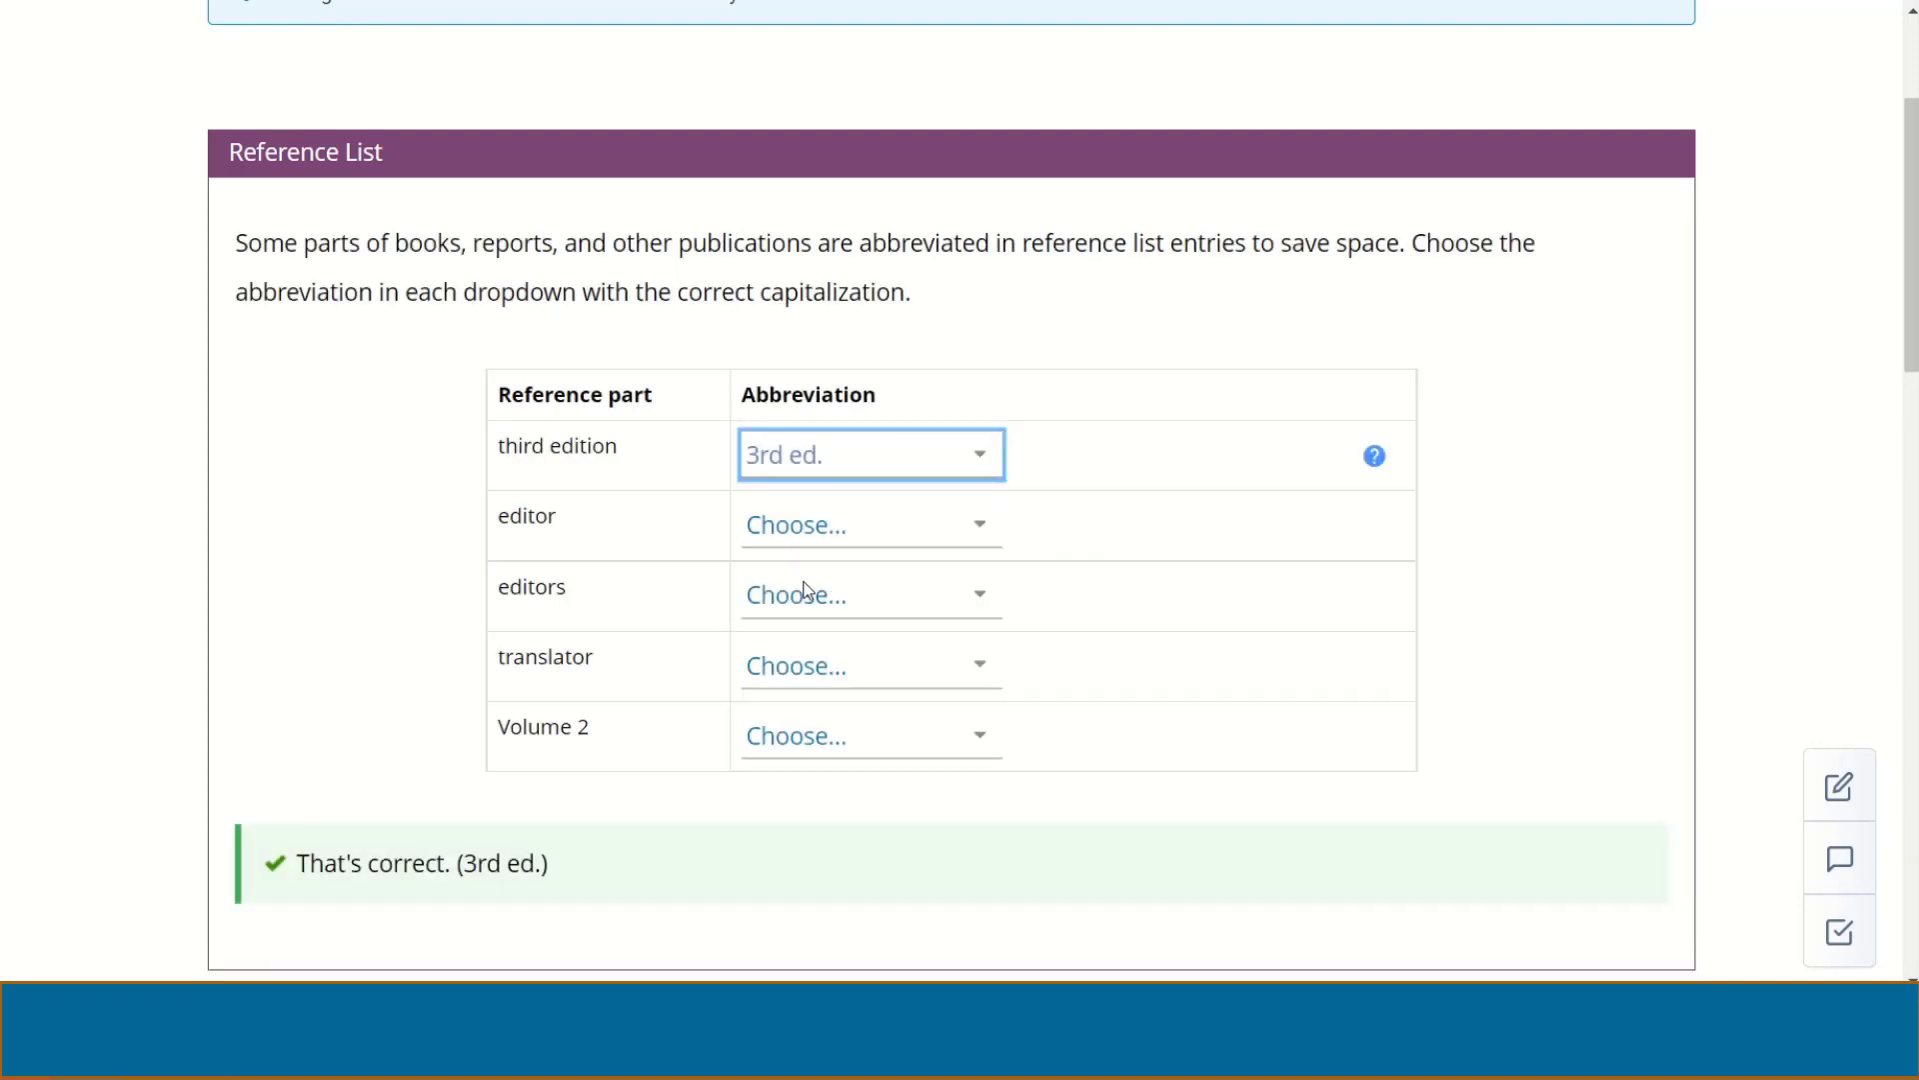
click(772, 531)
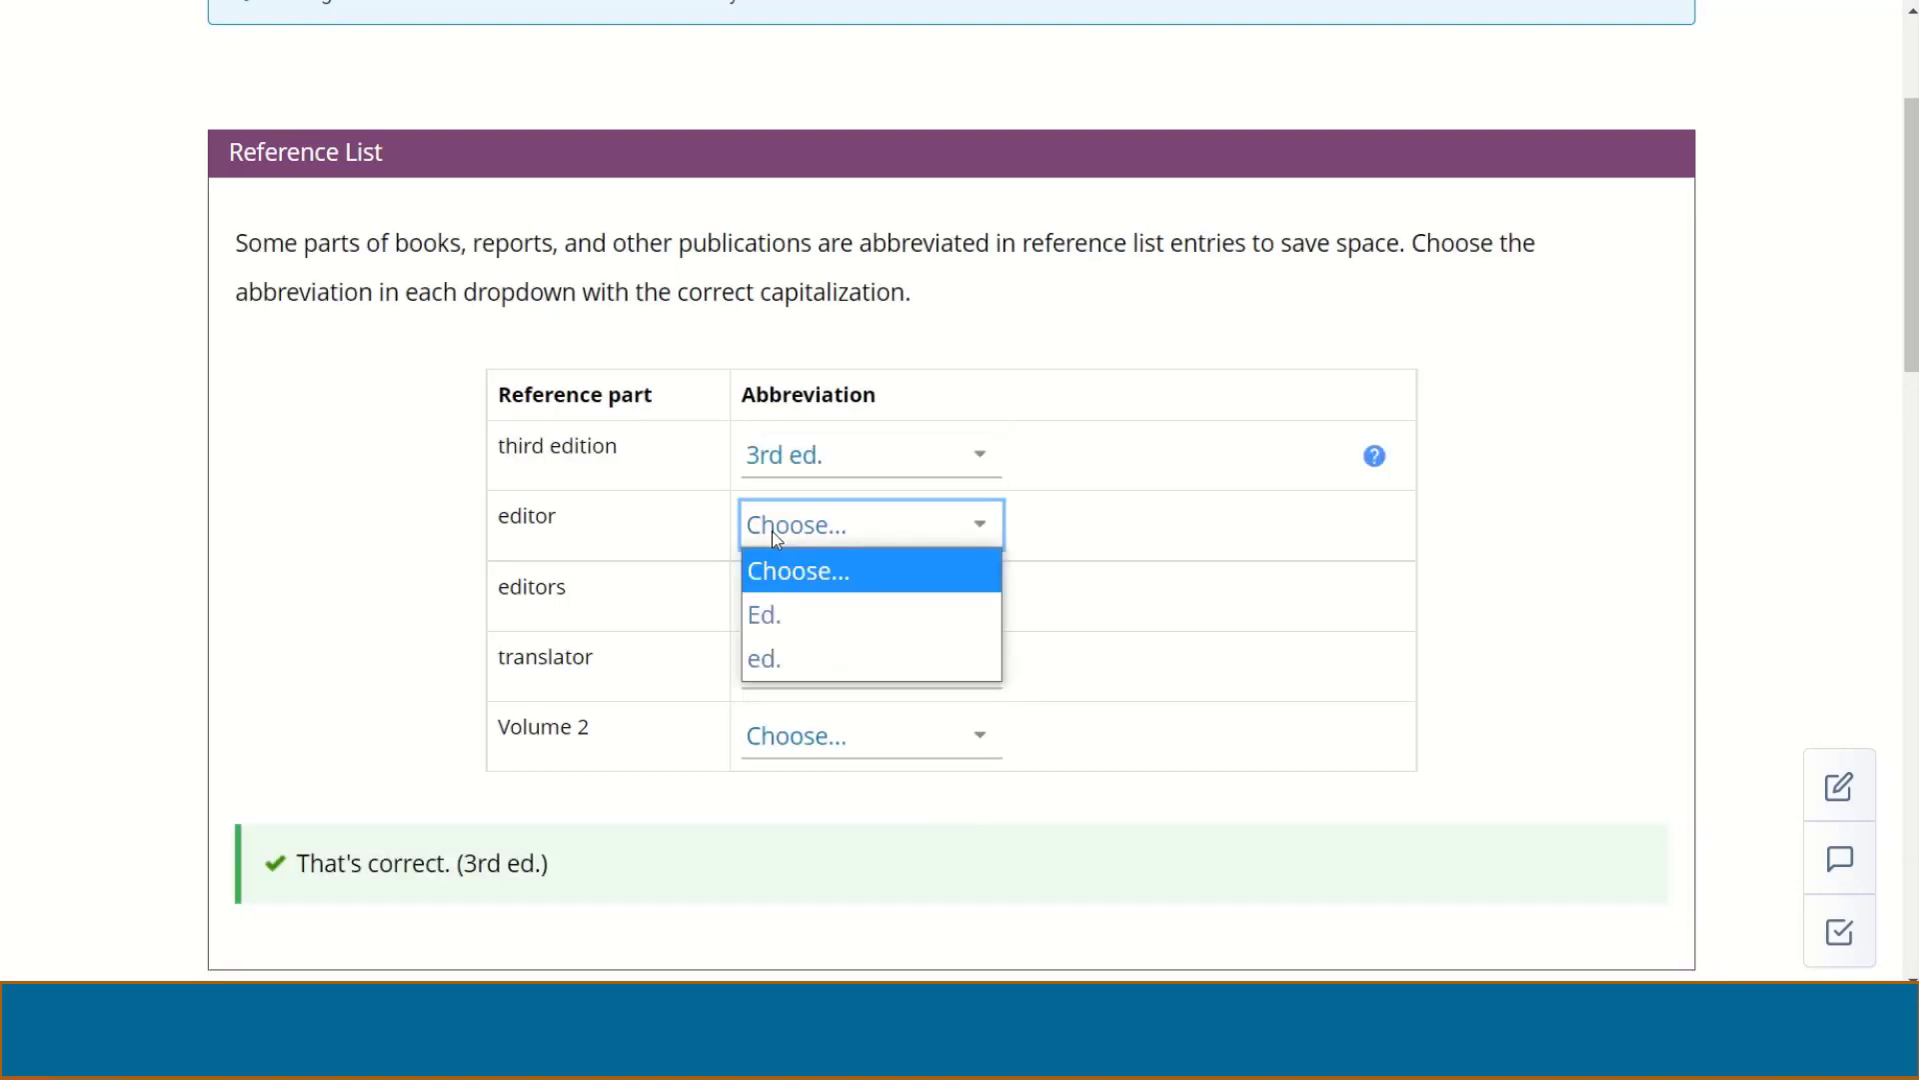
click(797, 624)
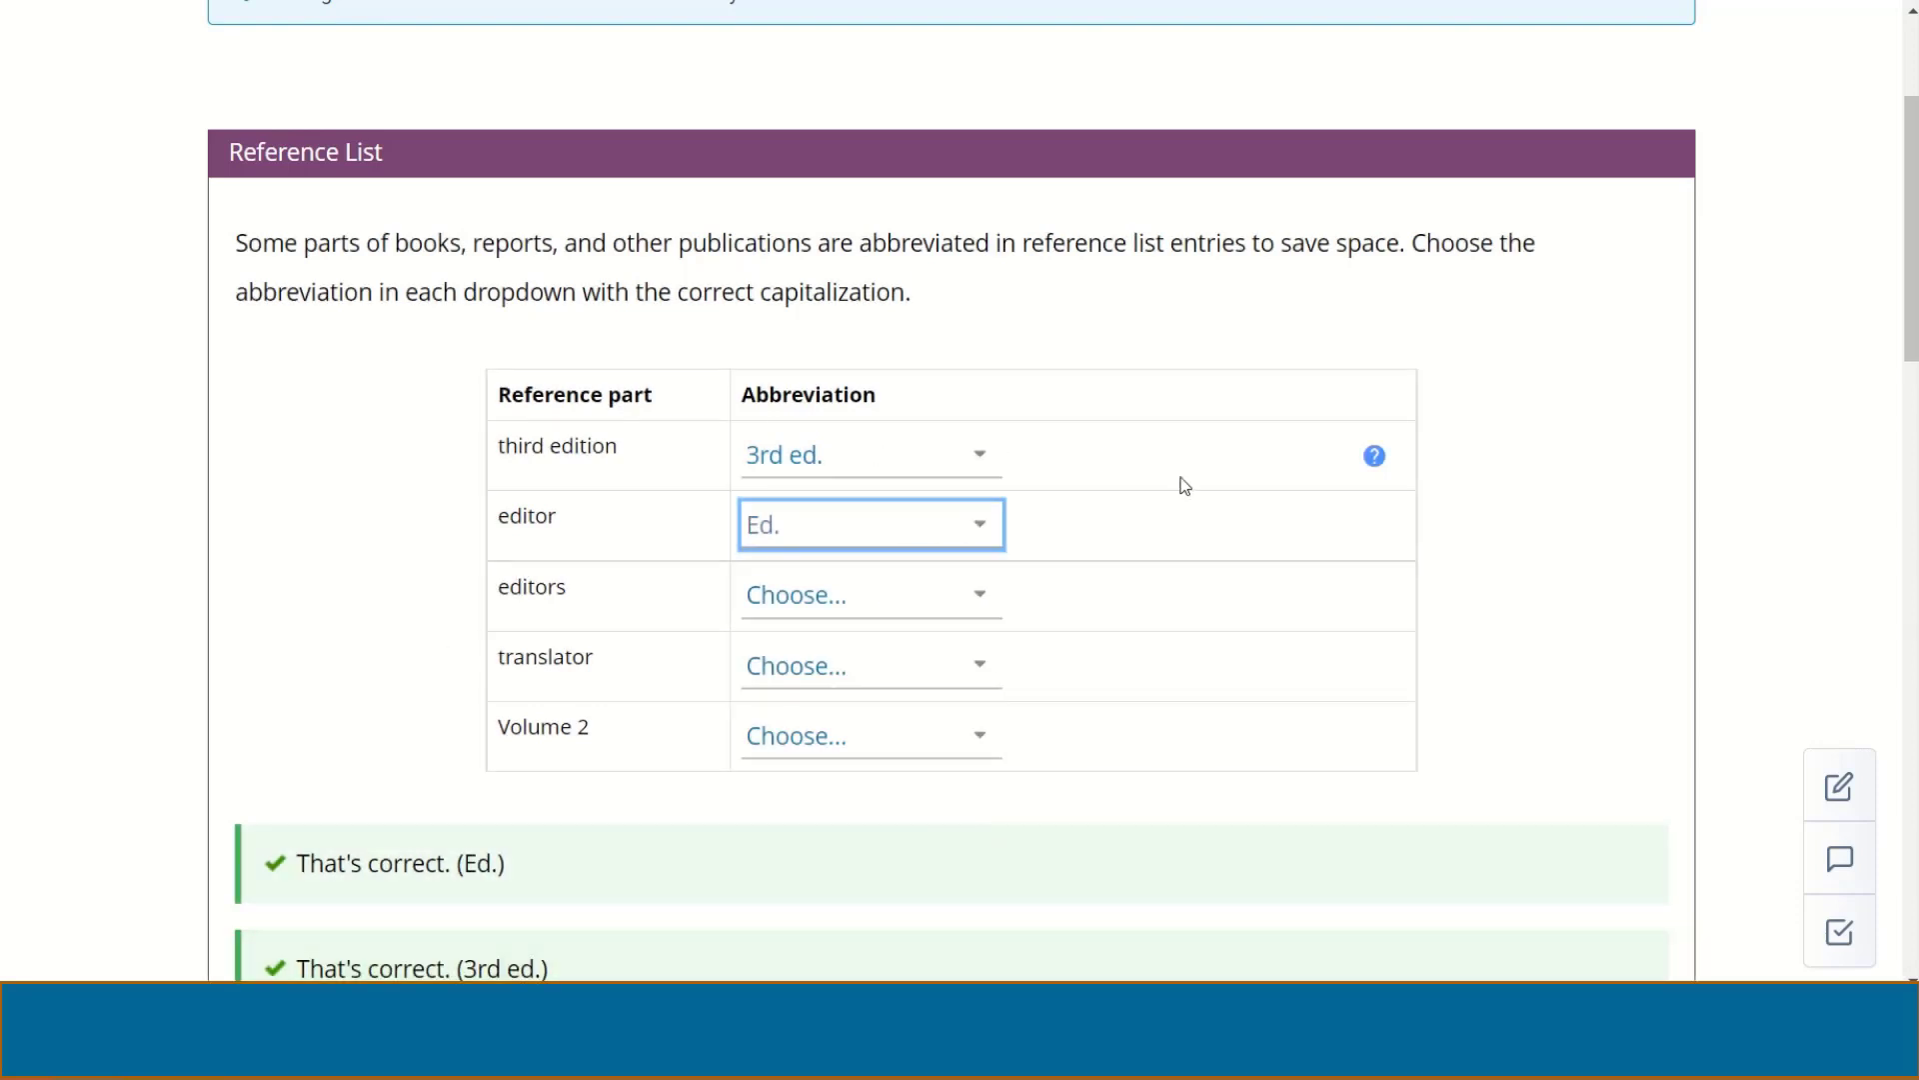
click(1376, 458)
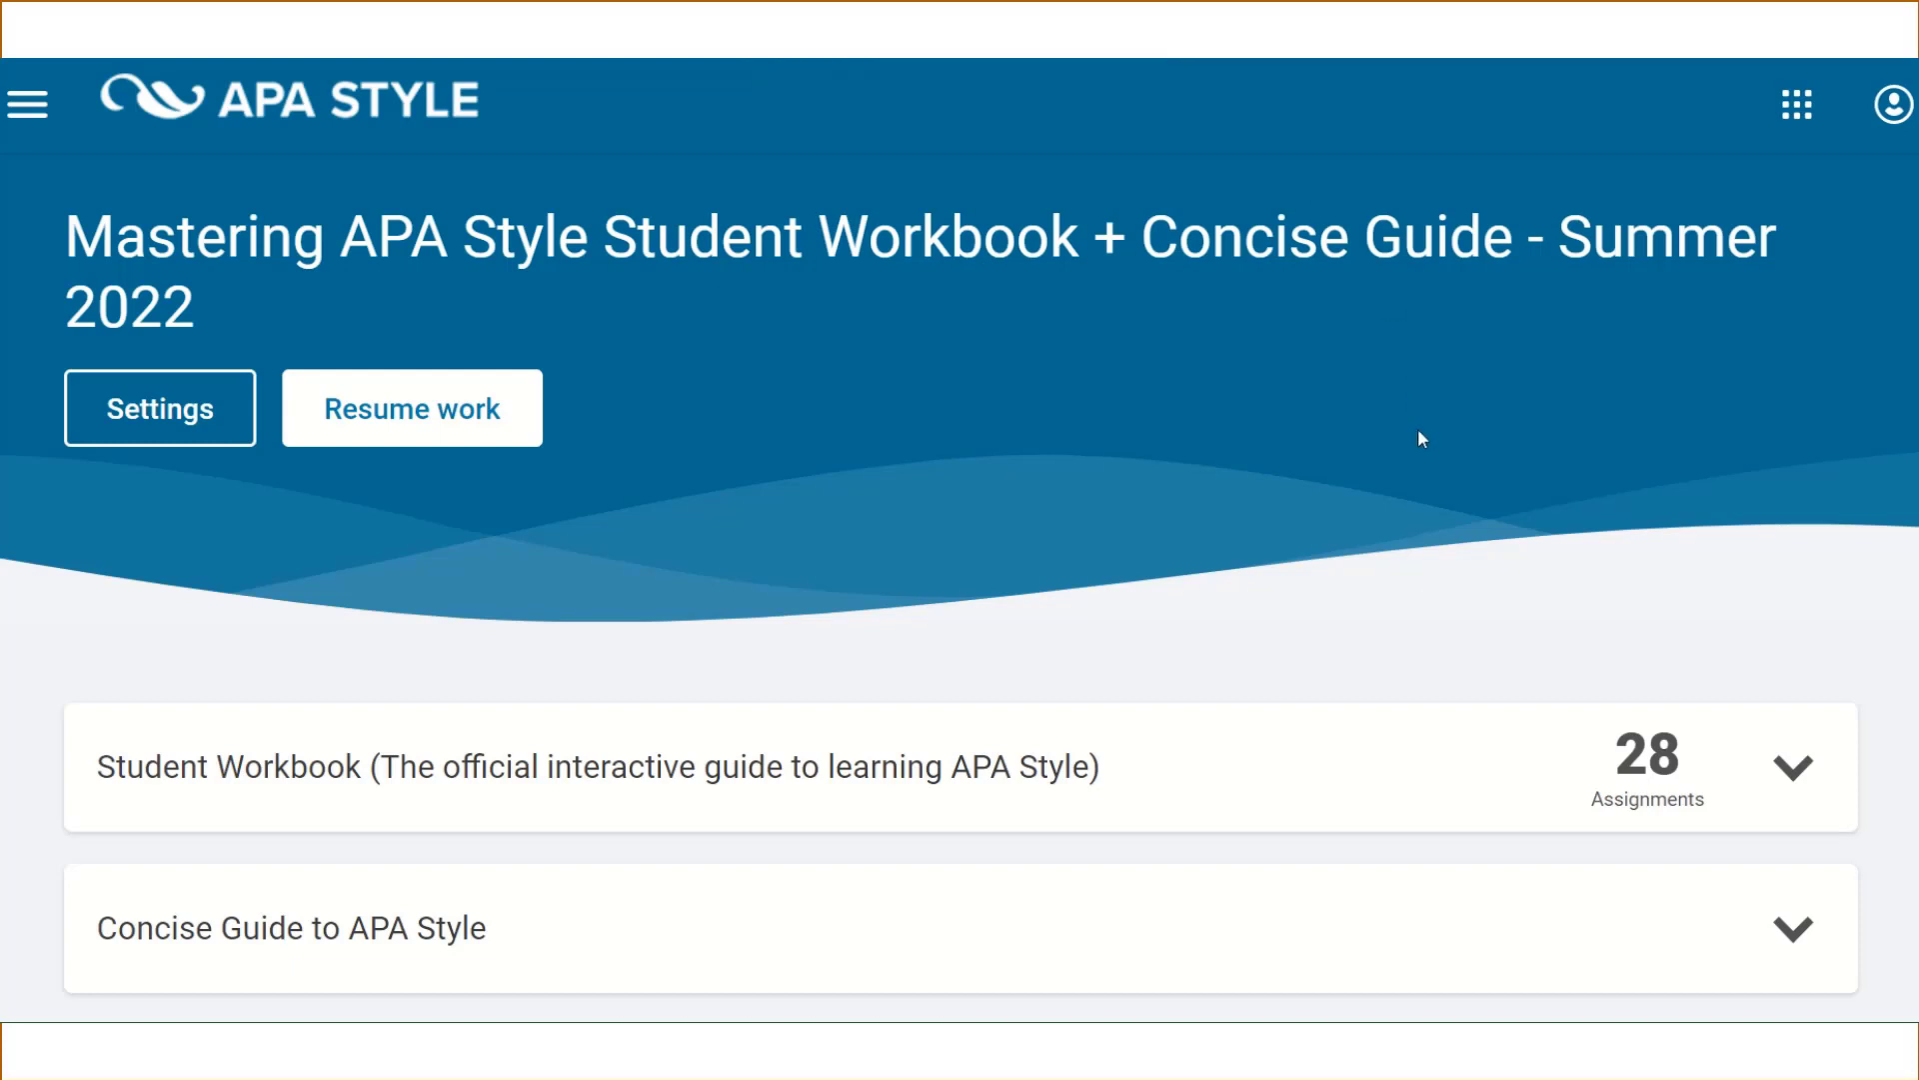
- Expand the Student Workbook contents and open its Summative Quizzes module
scroll(1417, 430, down, 1)
click(1749, 664)
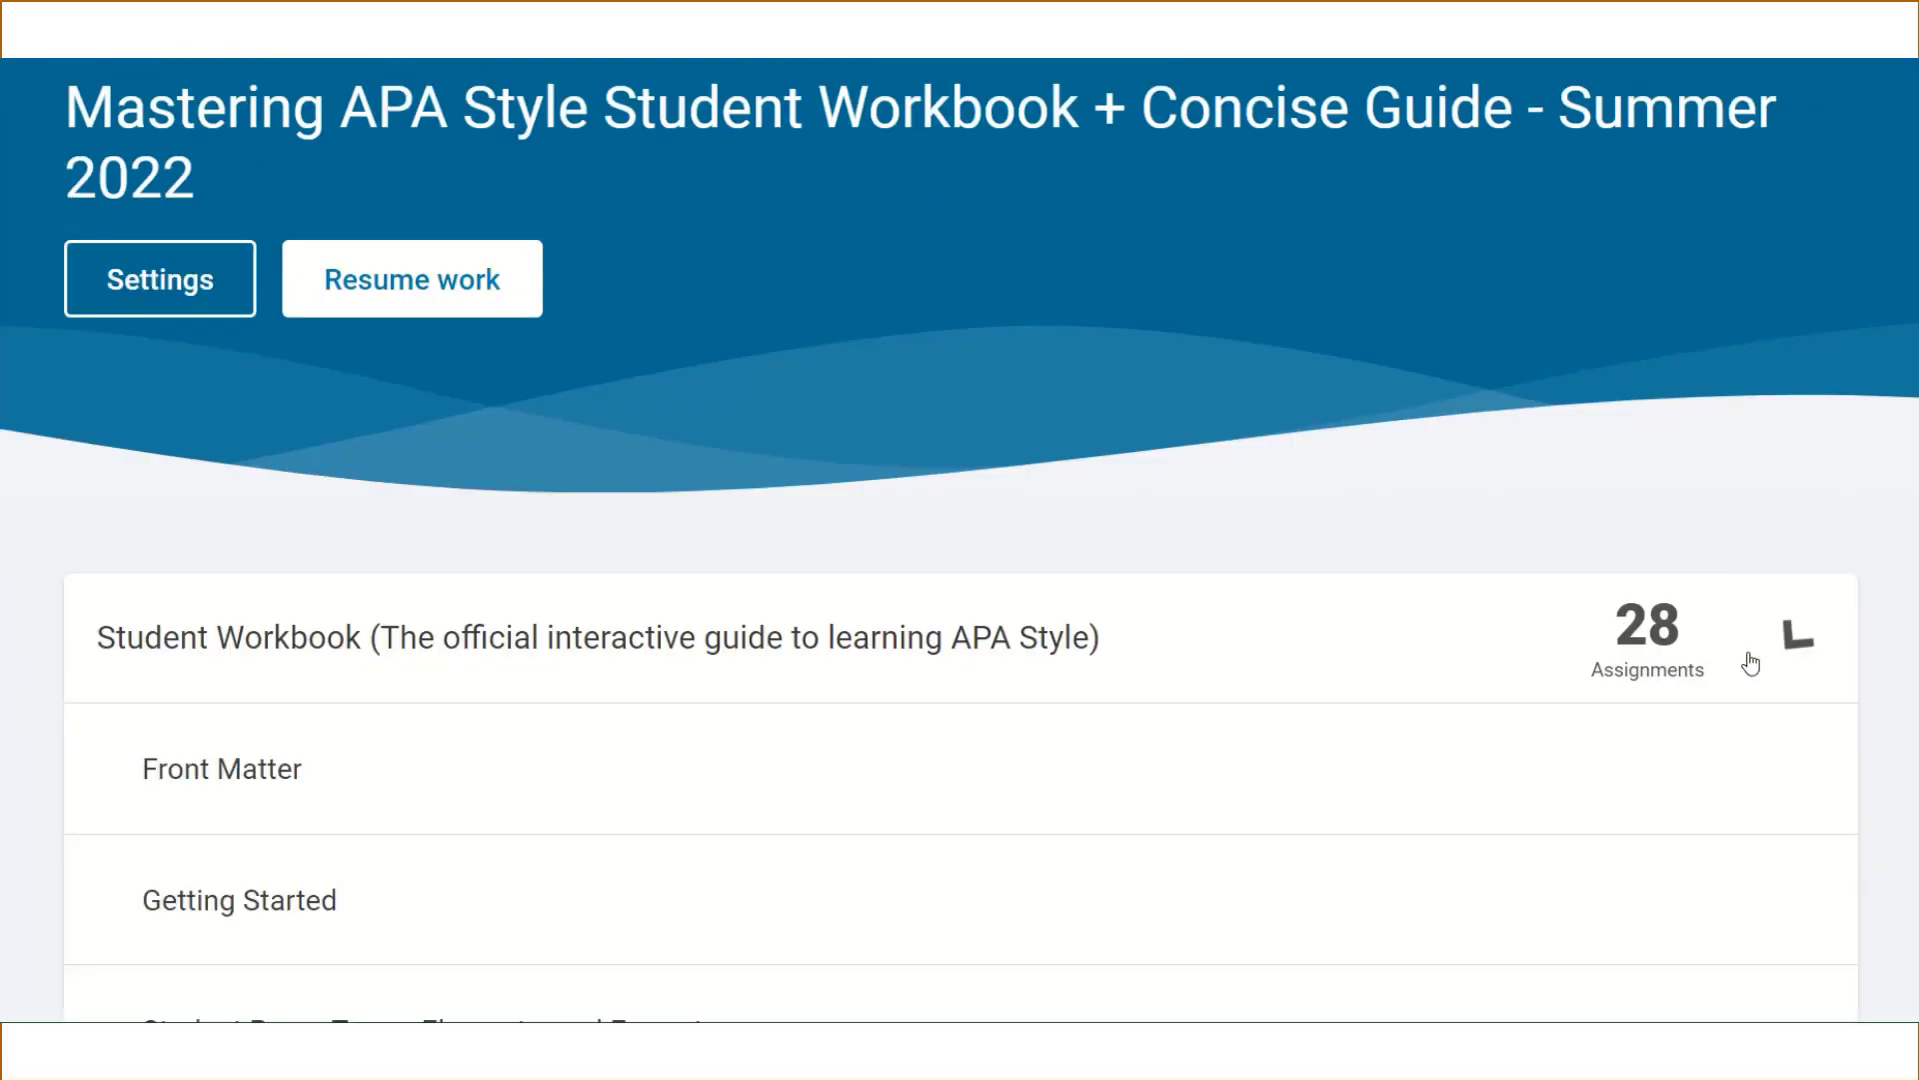
scroll(1034, 781, down, 2)
scroll(1035, 781, down, 10)
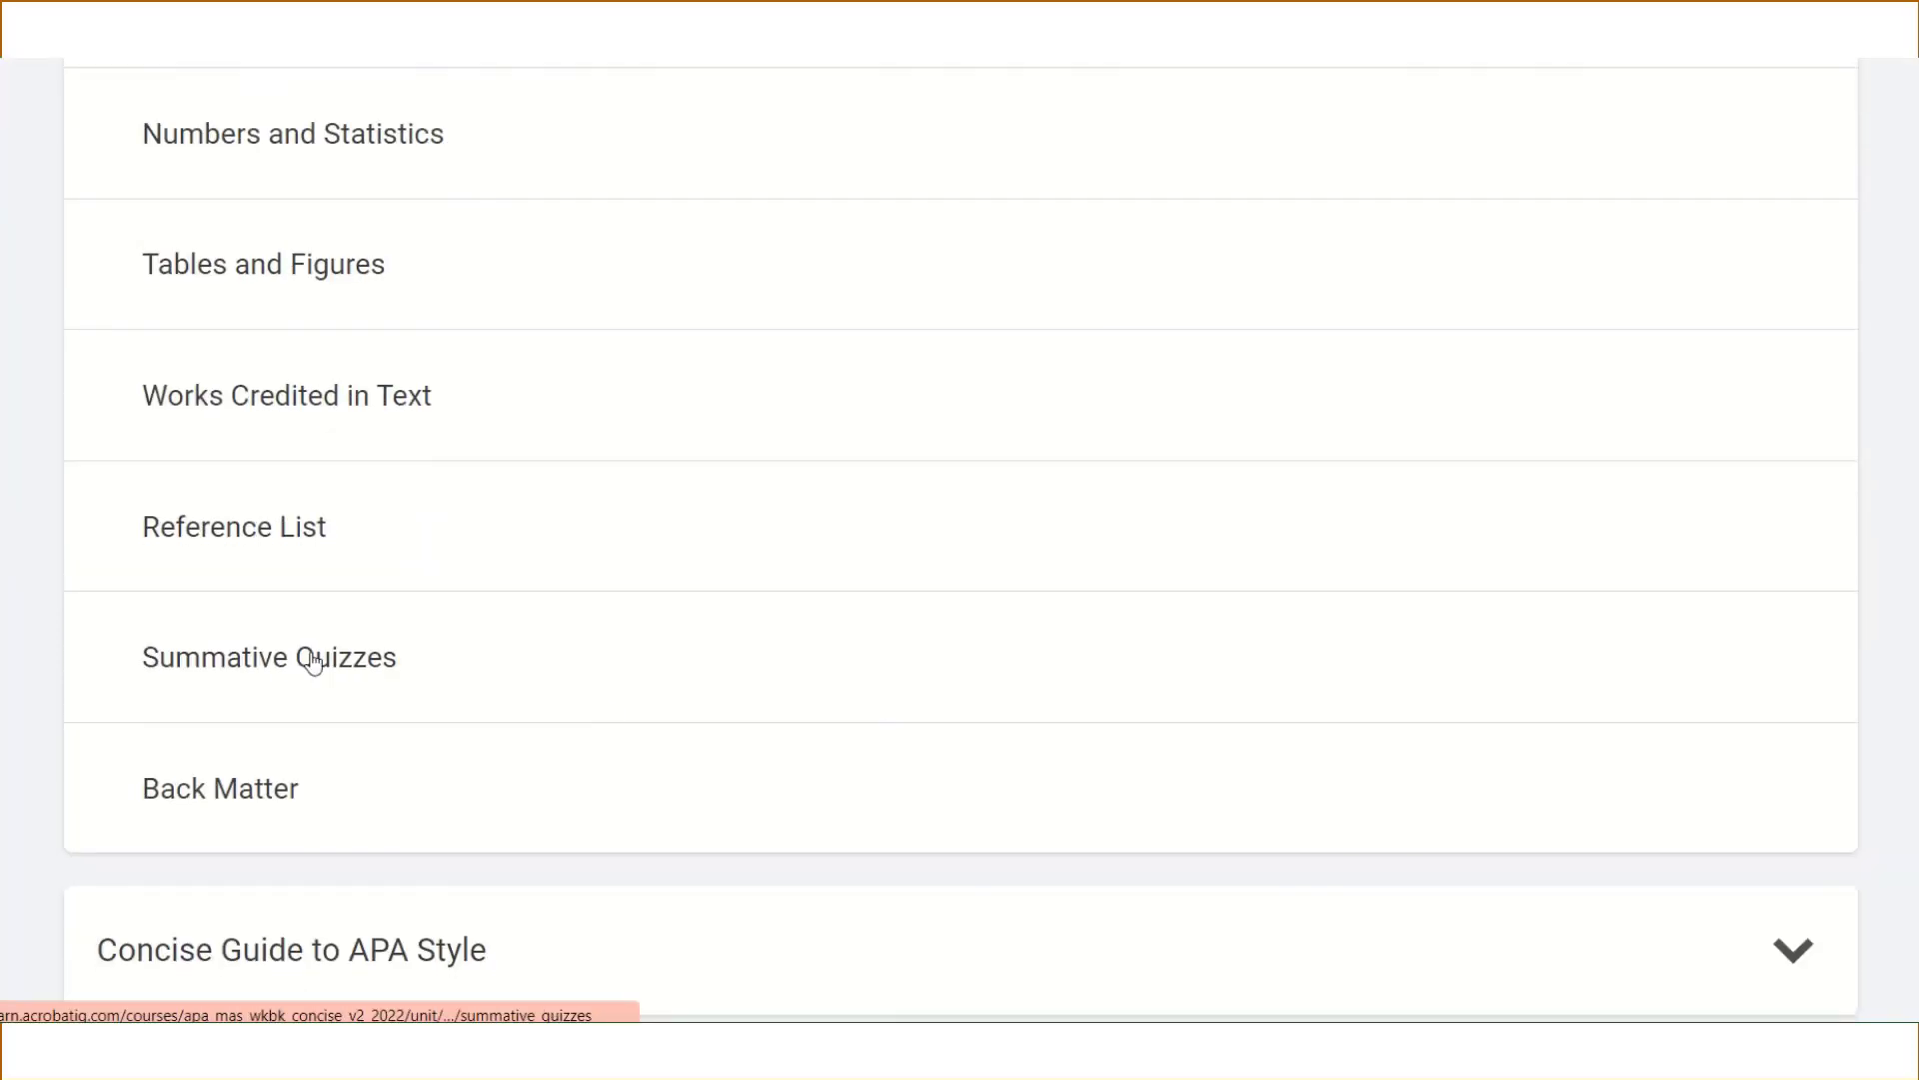
click(313, 659)
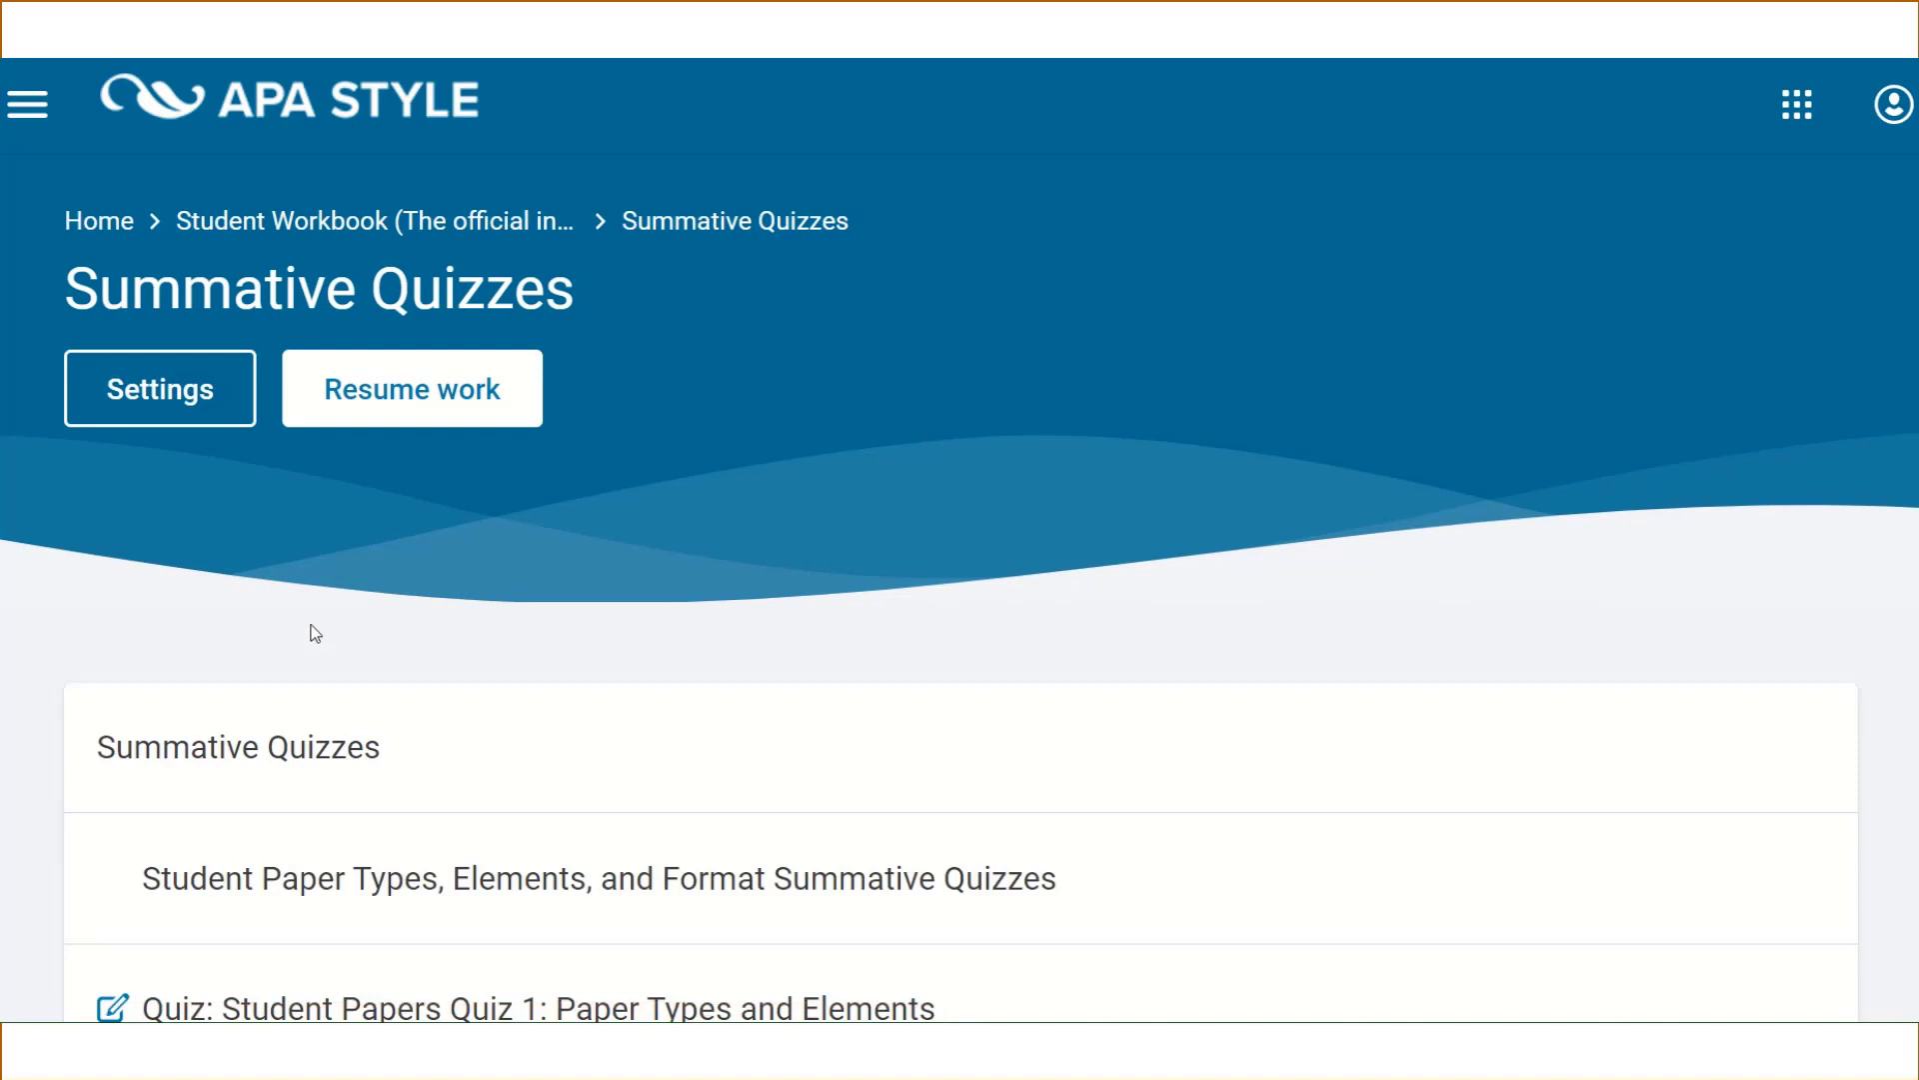
- Browse the list of summative quizzes by topic and open the Reference List Summative Quizzes page
scroll(130, 633, down, 1)
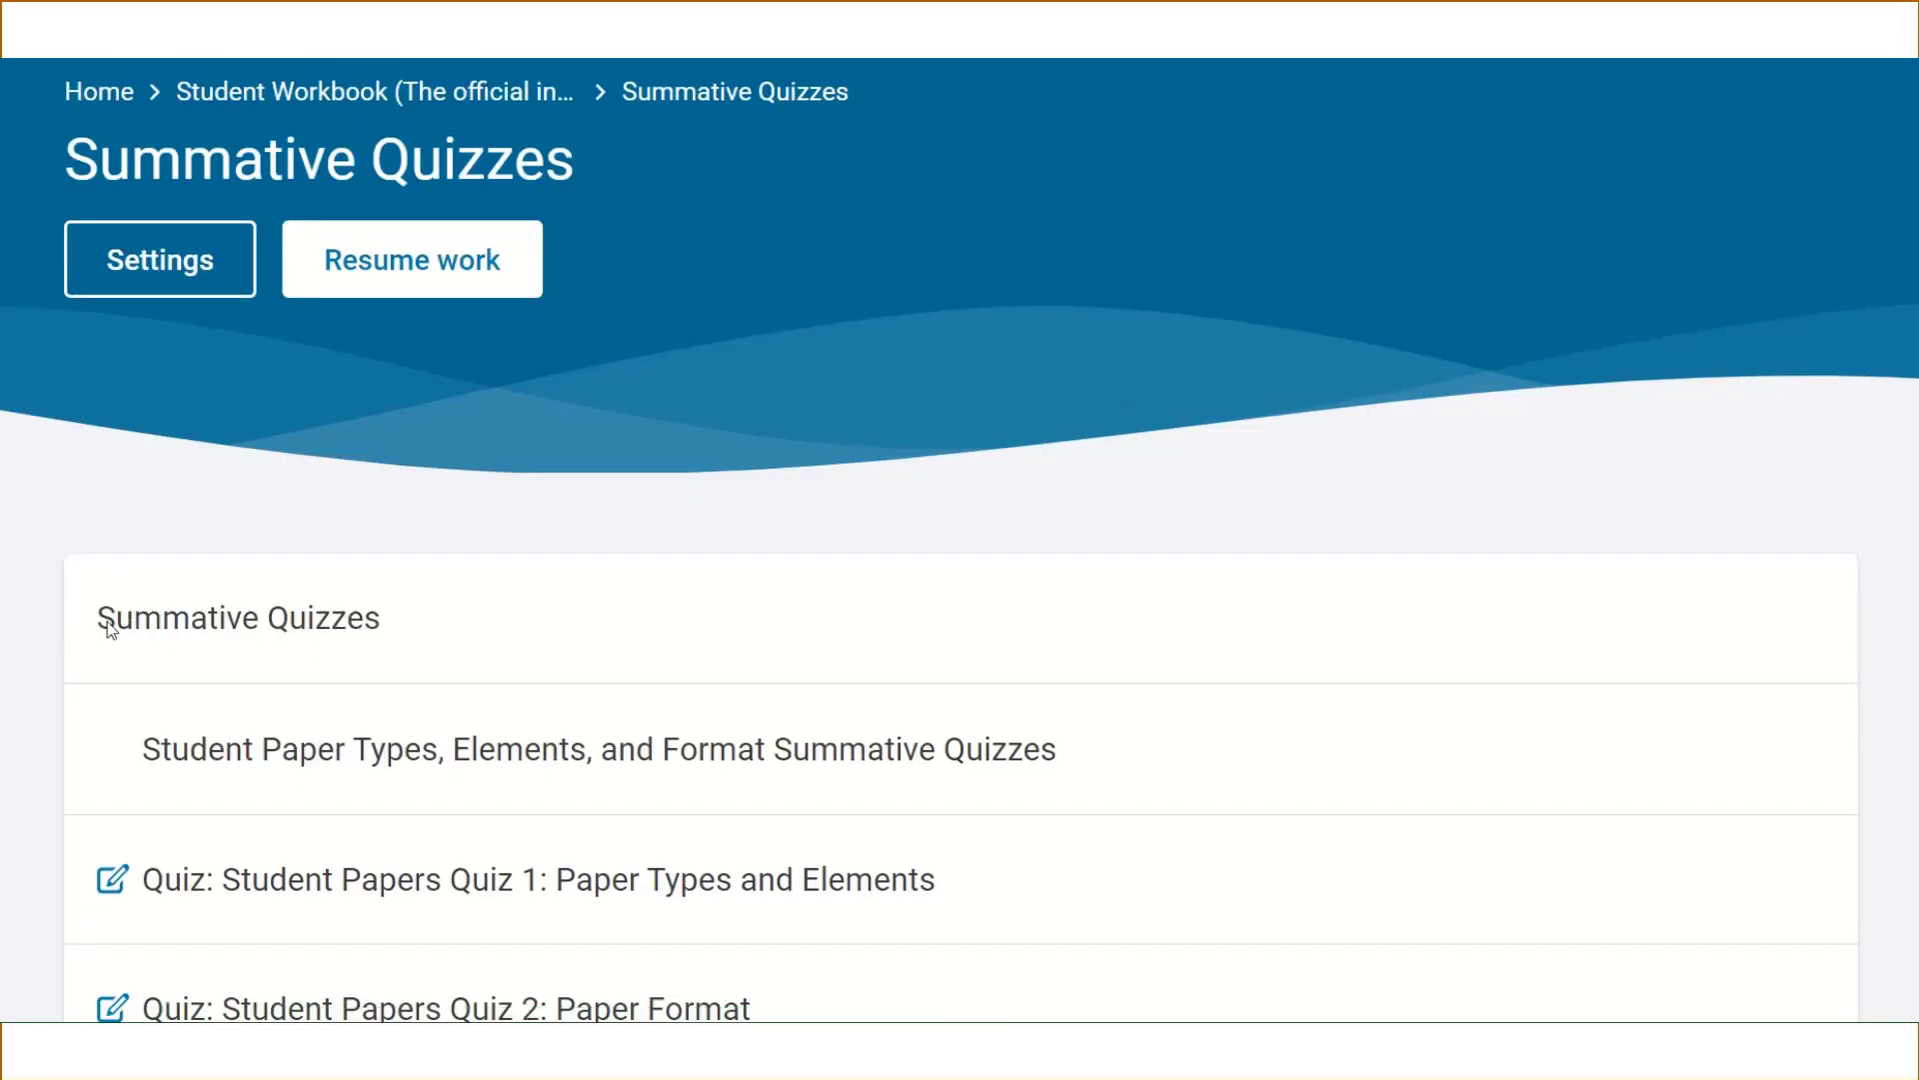
scroll(64, 648, down, 2)
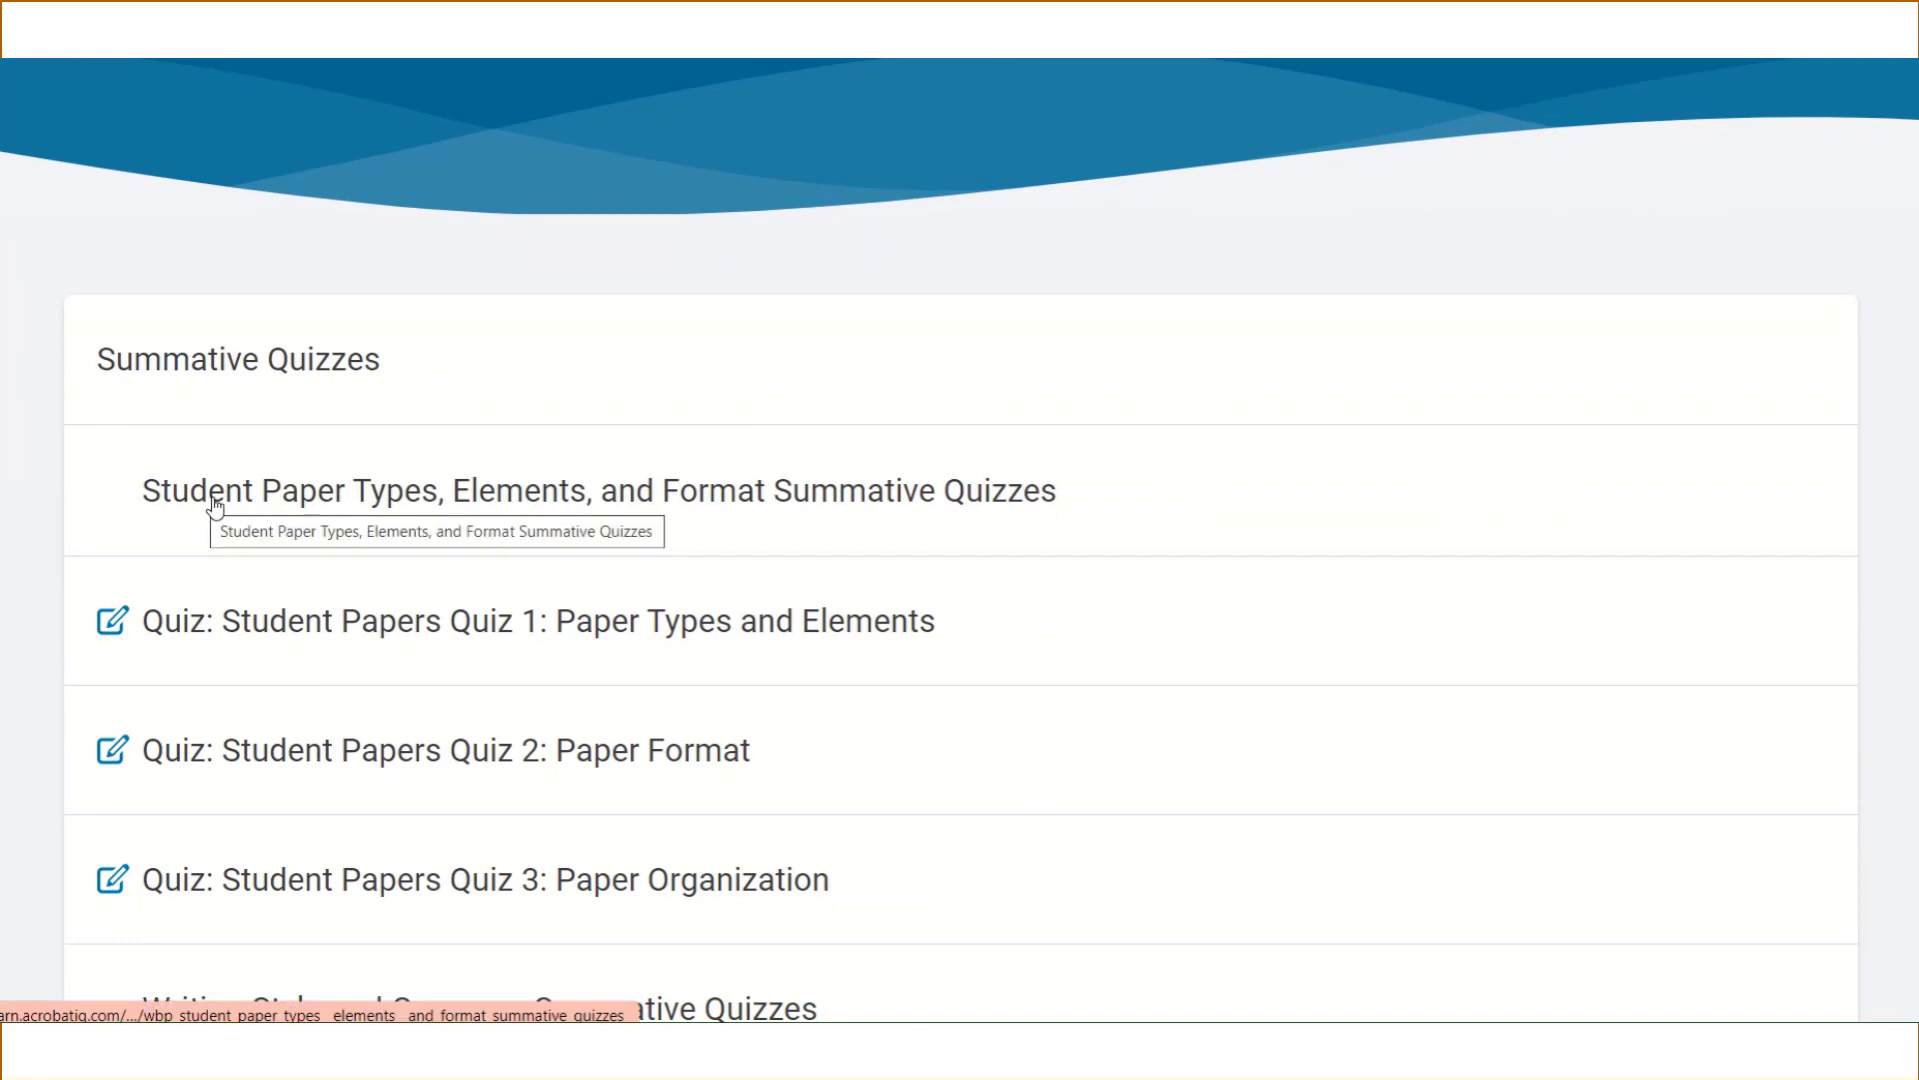
scroll(267, 509, down, 2)
scroll(267, 508, down, 5)
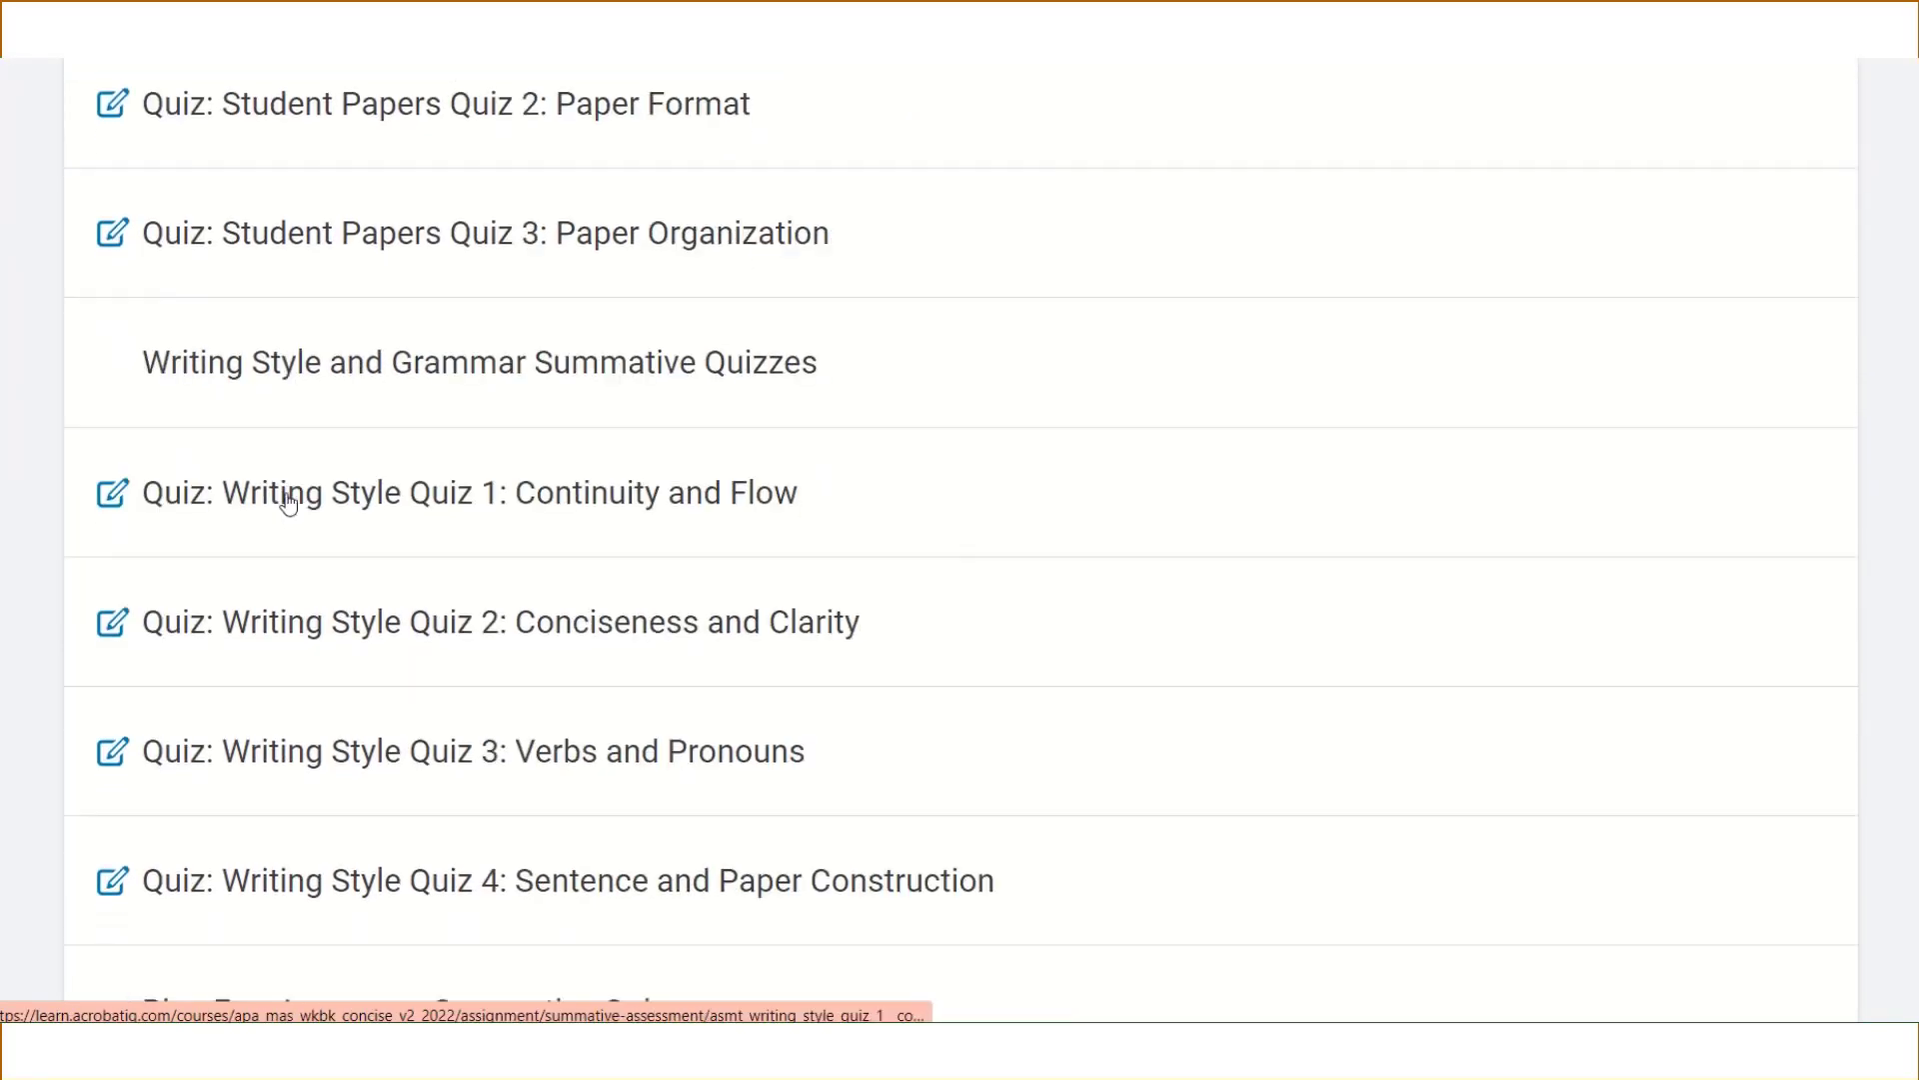
scroll(289, 386, down, 13)
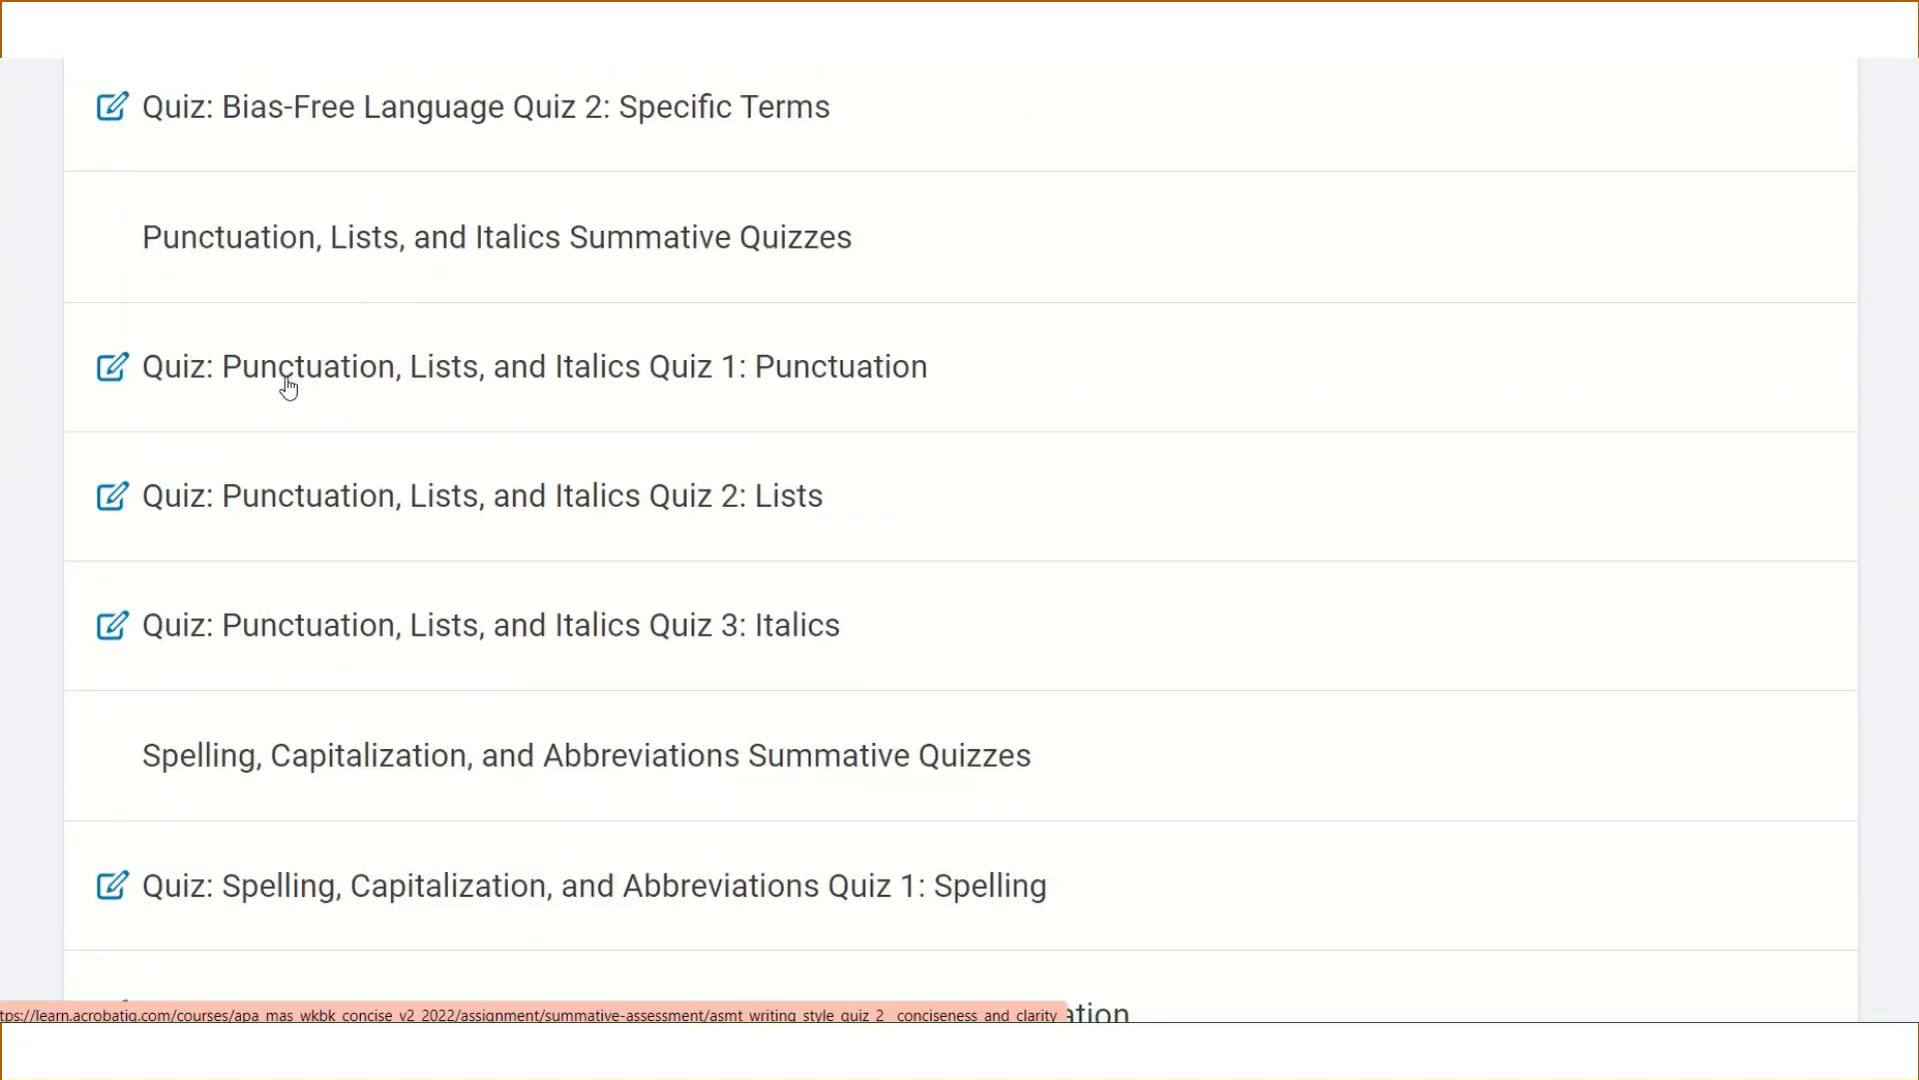
scroll(293, 492, down, 11)
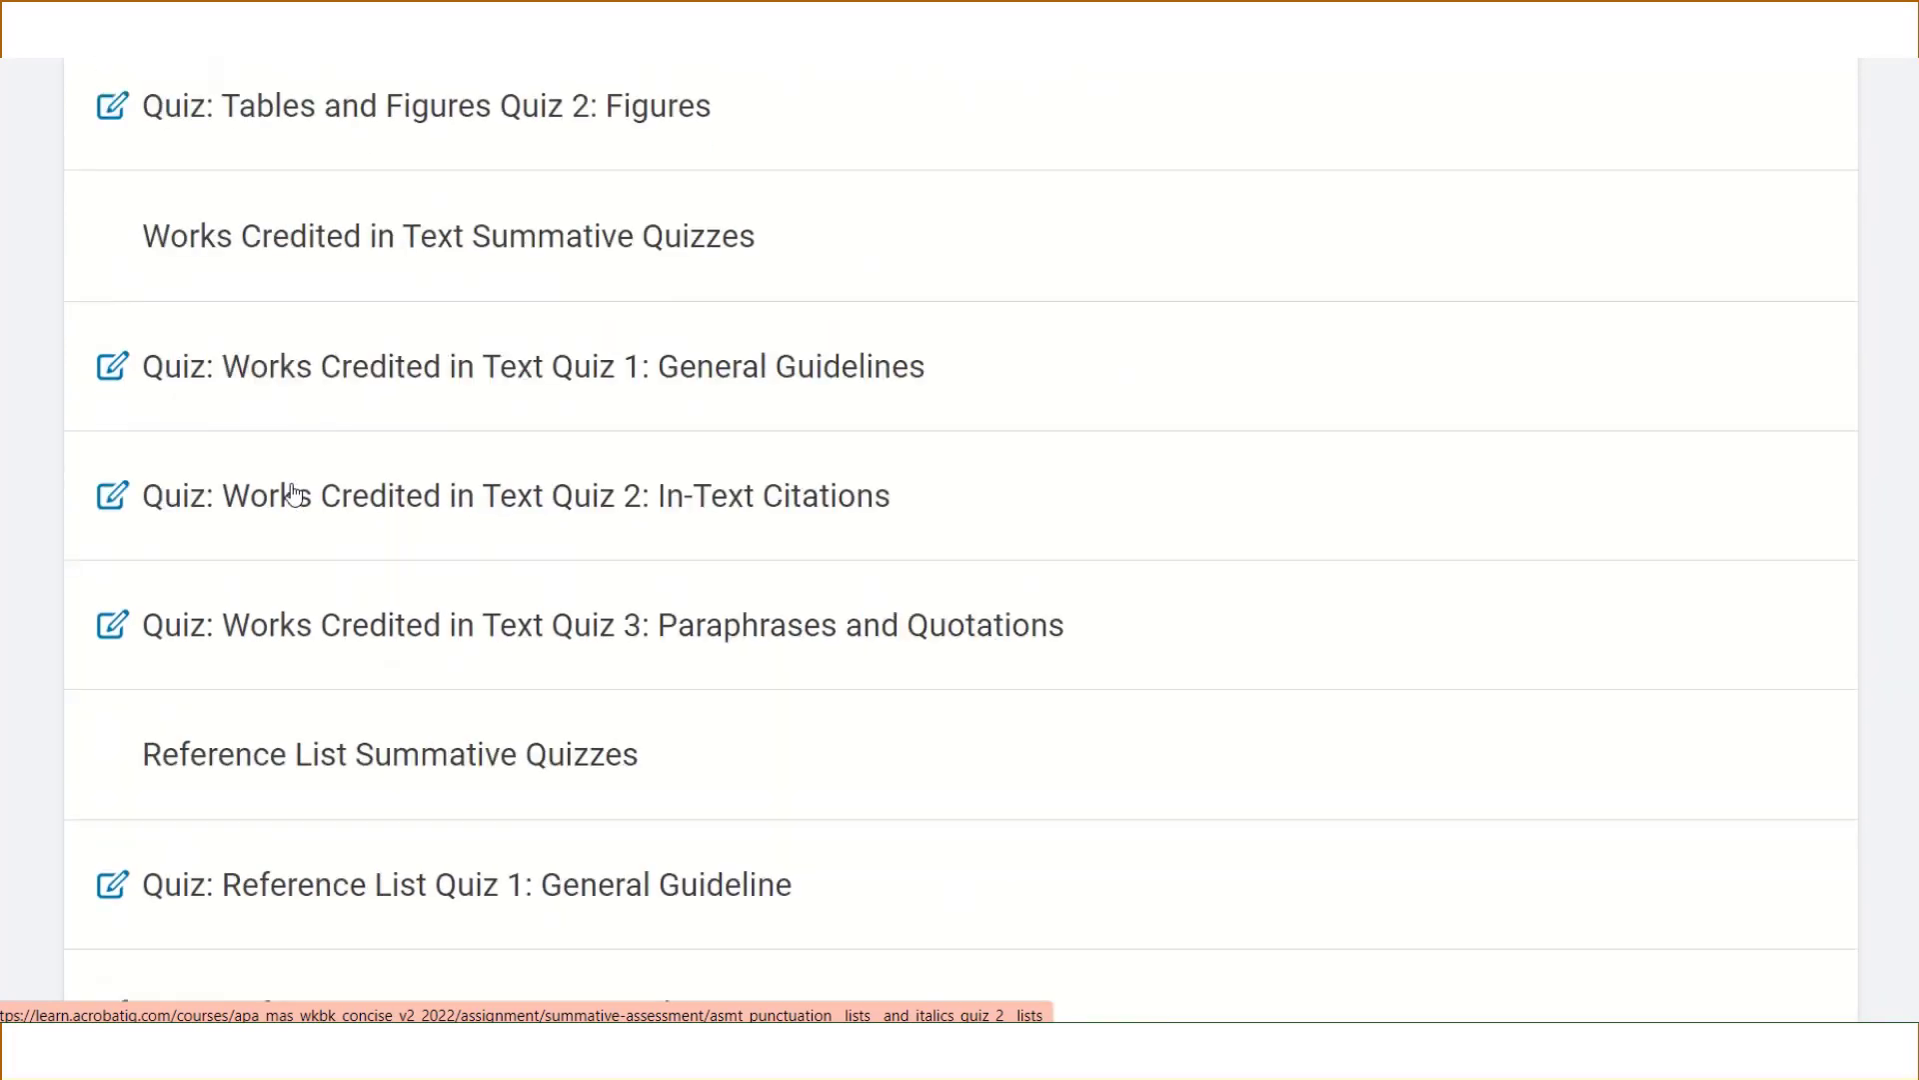
click(299, 393)
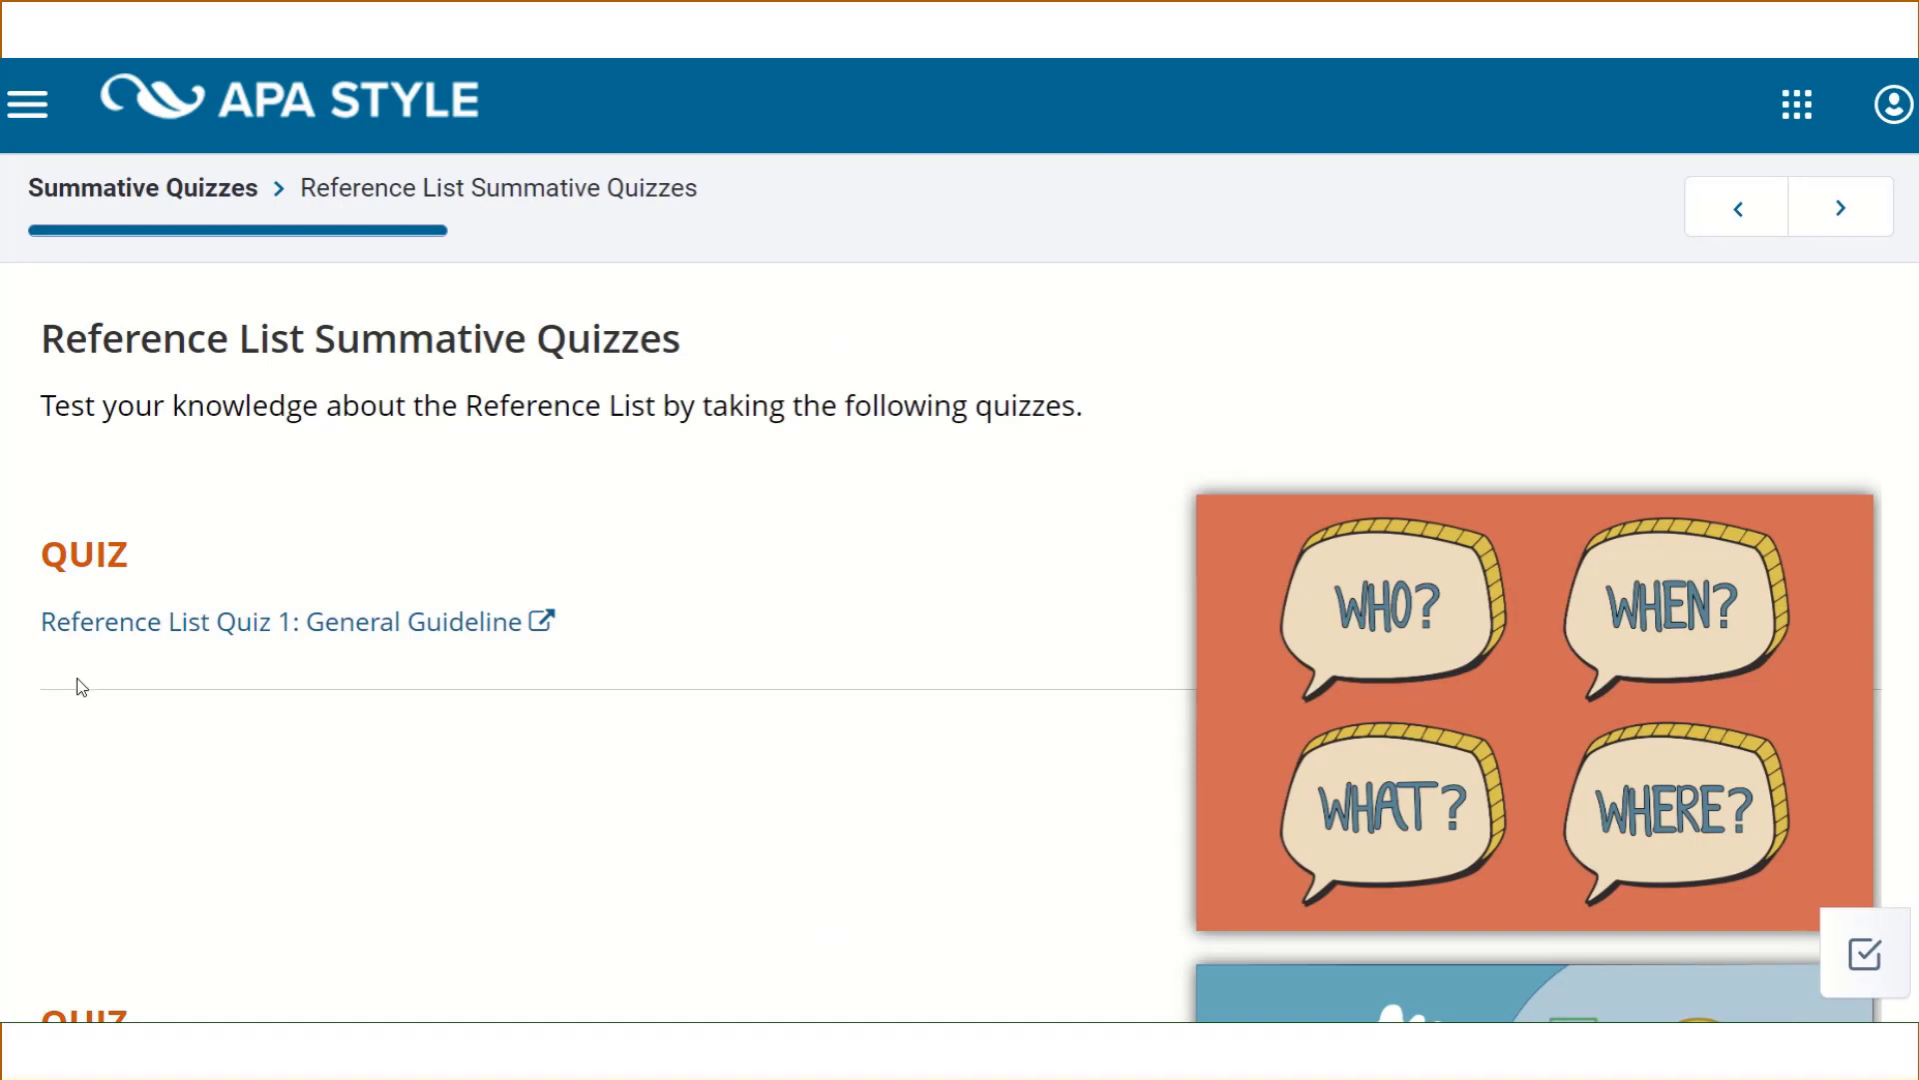
- Look through the six Reference List quizzes and open Quiz 6: Reference List Format and Order
scroll(78, 686, down, 5)
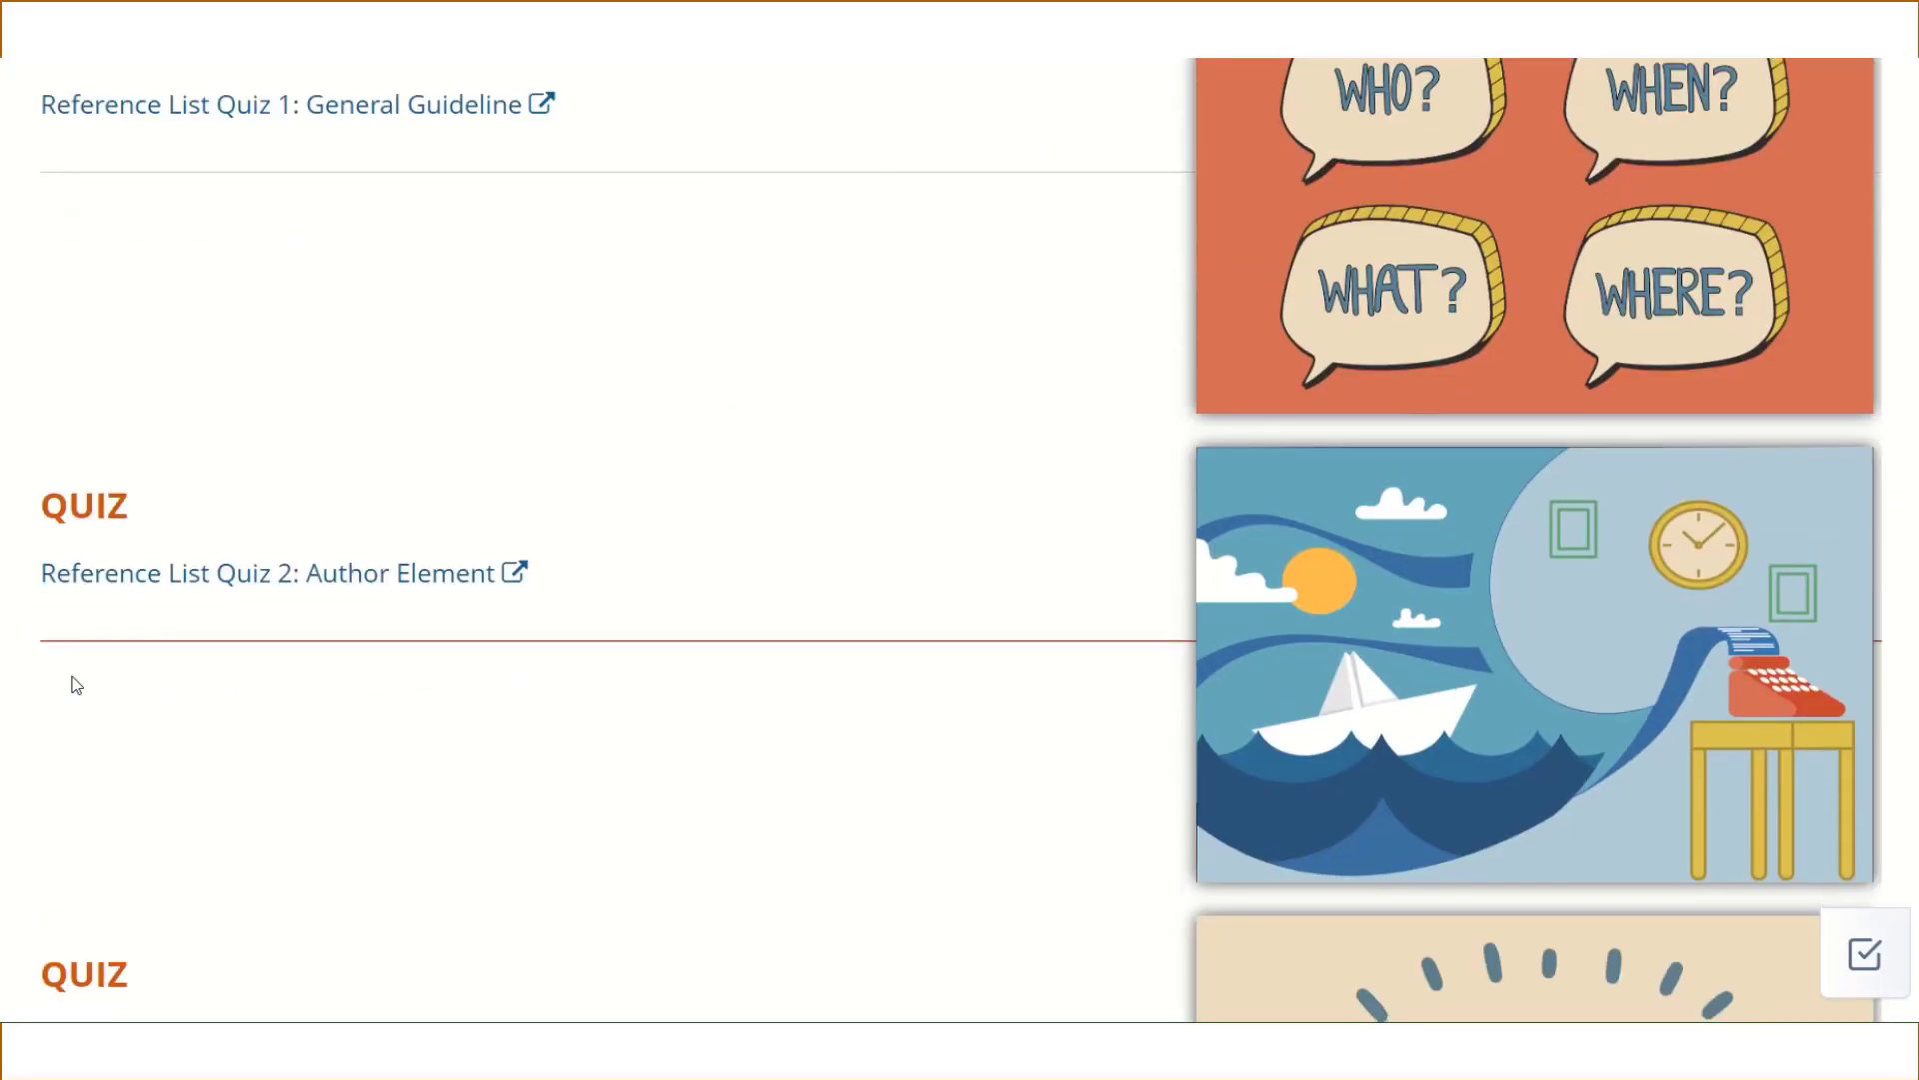
scroll(77, 686, down, 5)
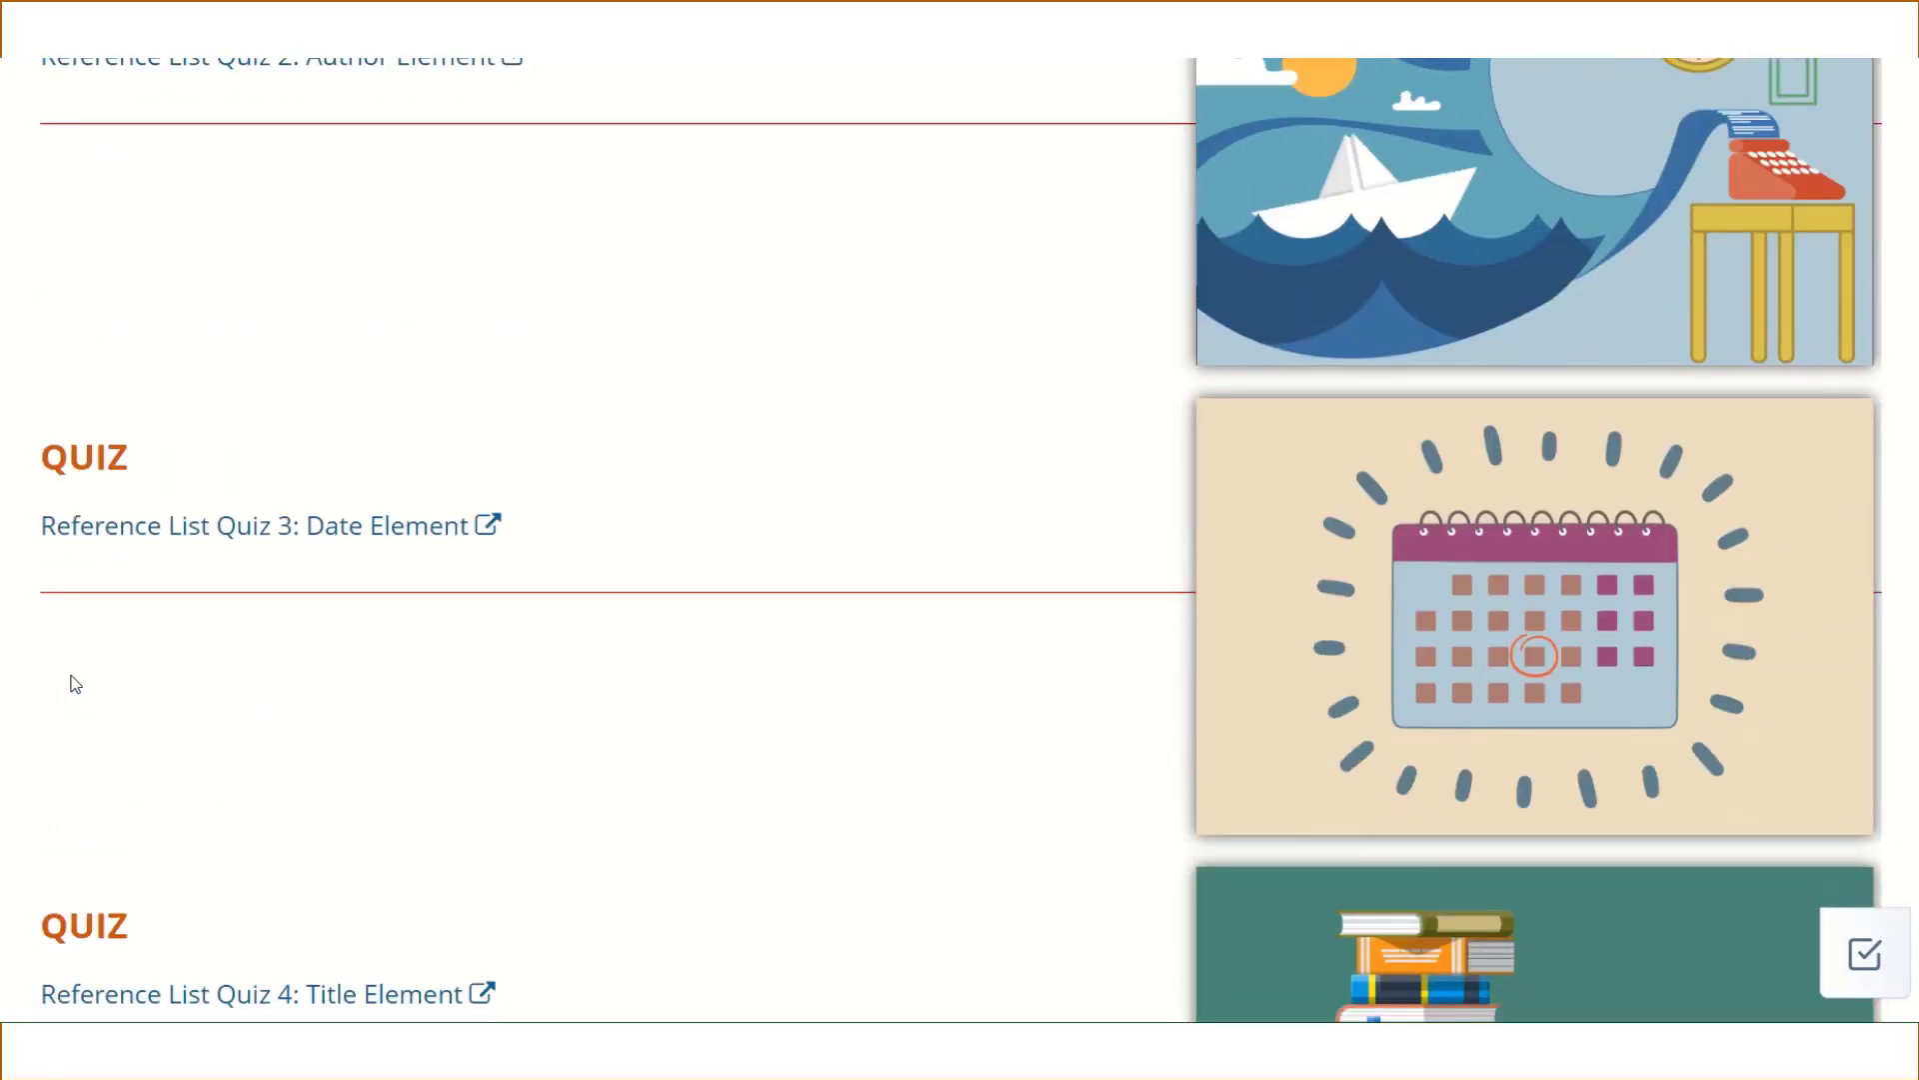
scroll(75, 684, down, 5)
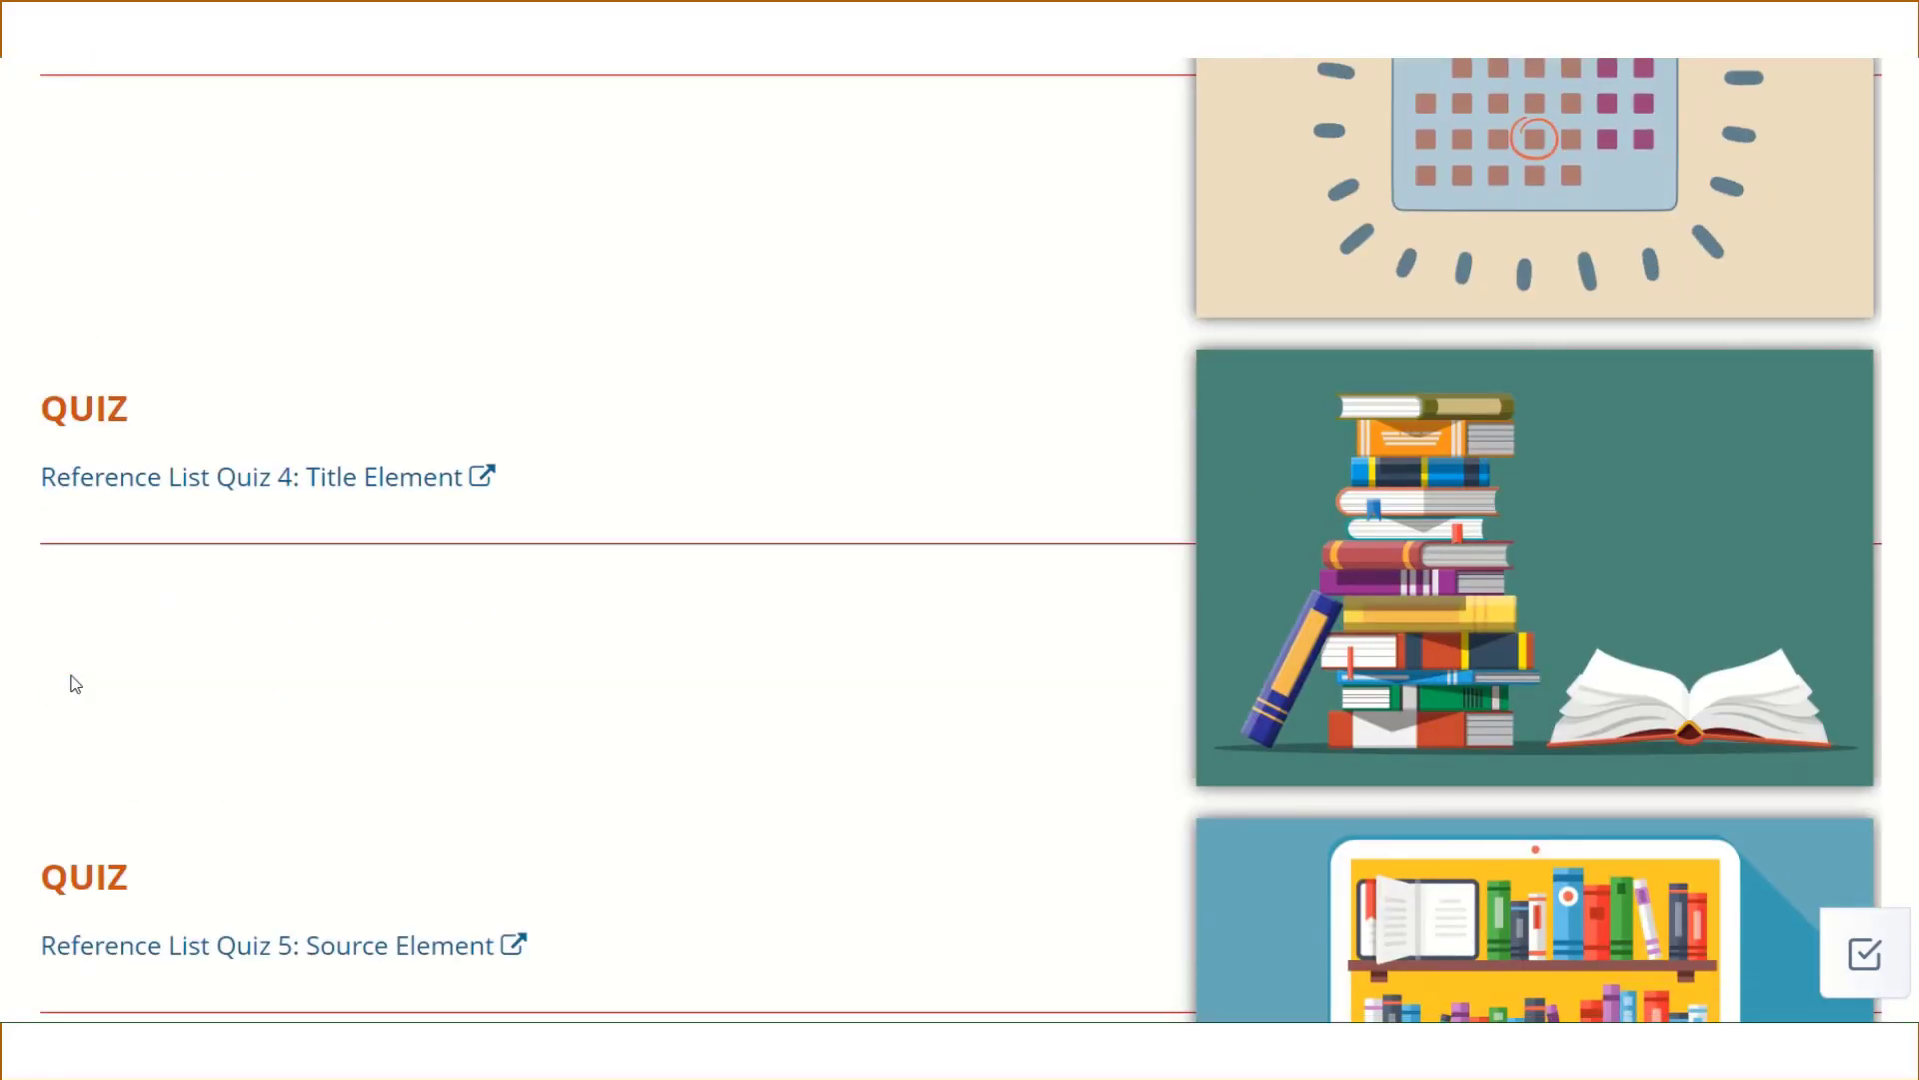
scroll(75, 684, down, 8)
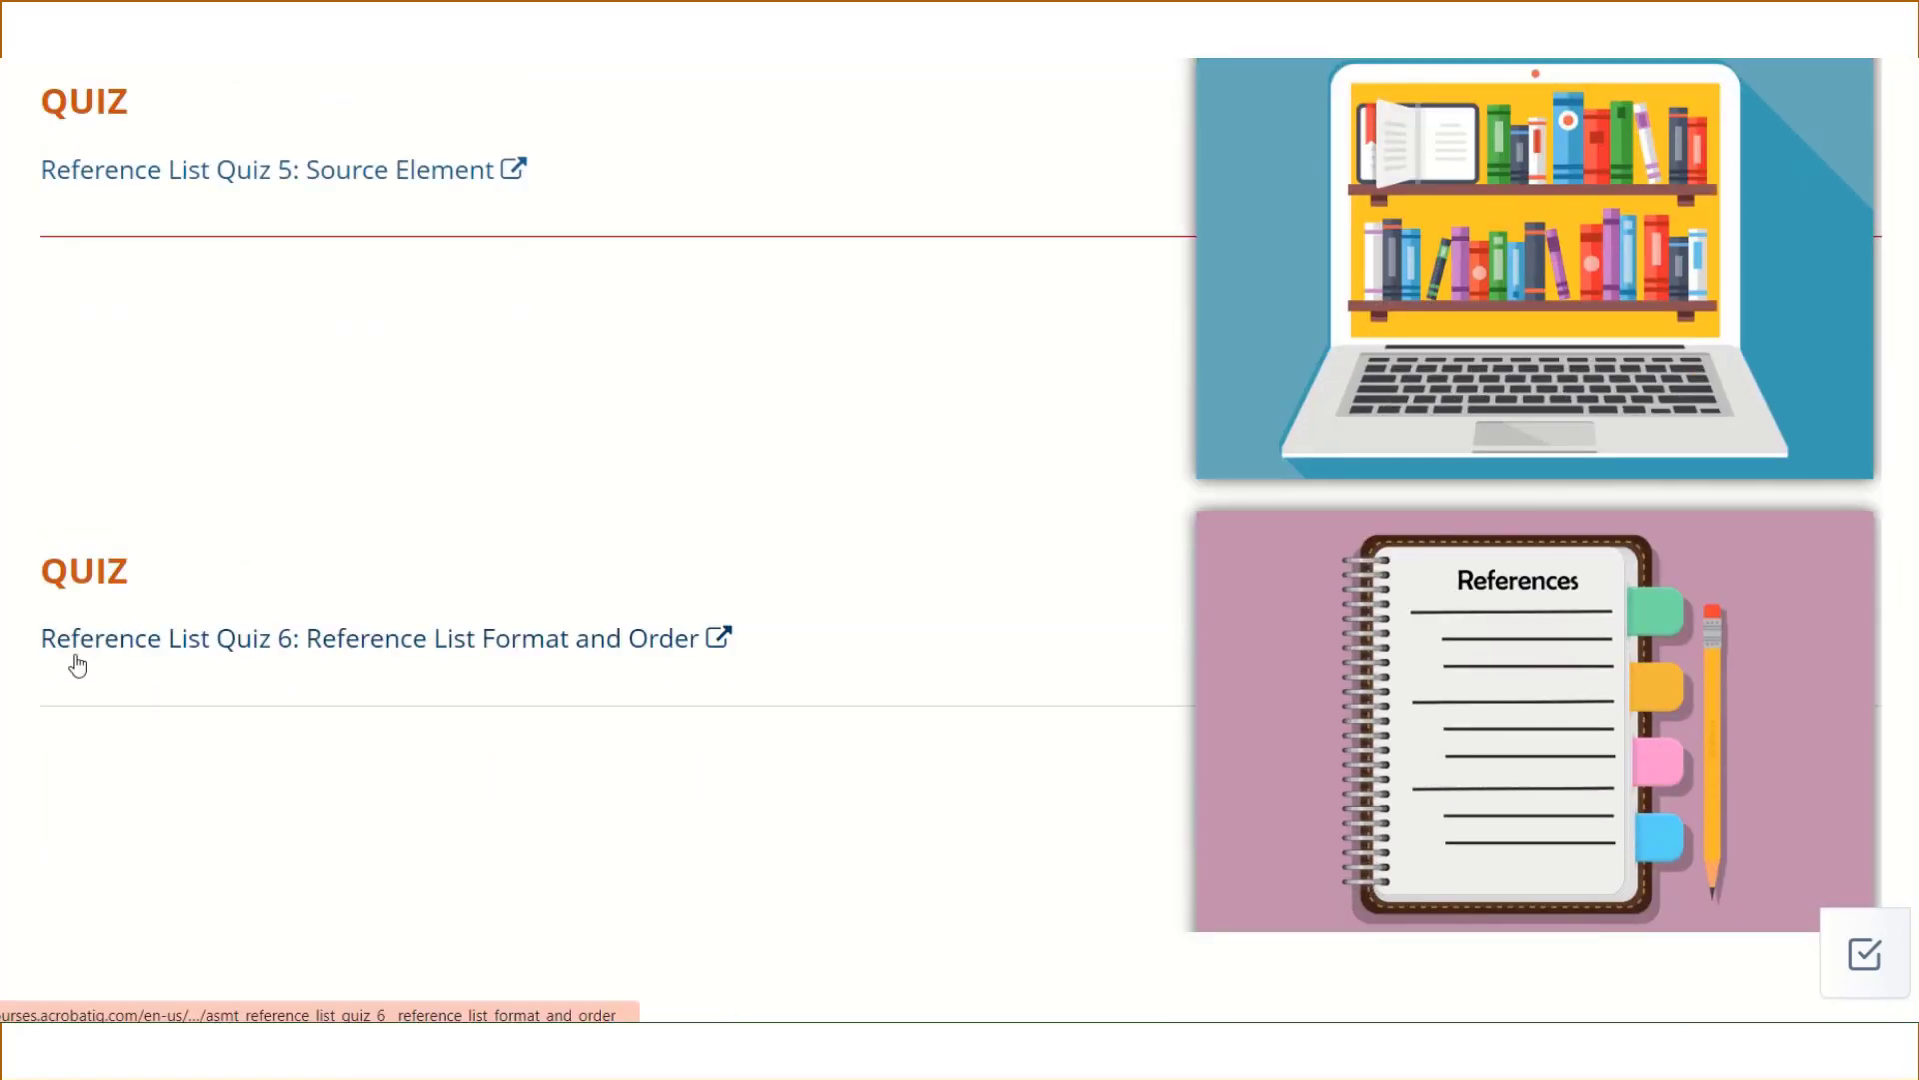
click(322, 637)
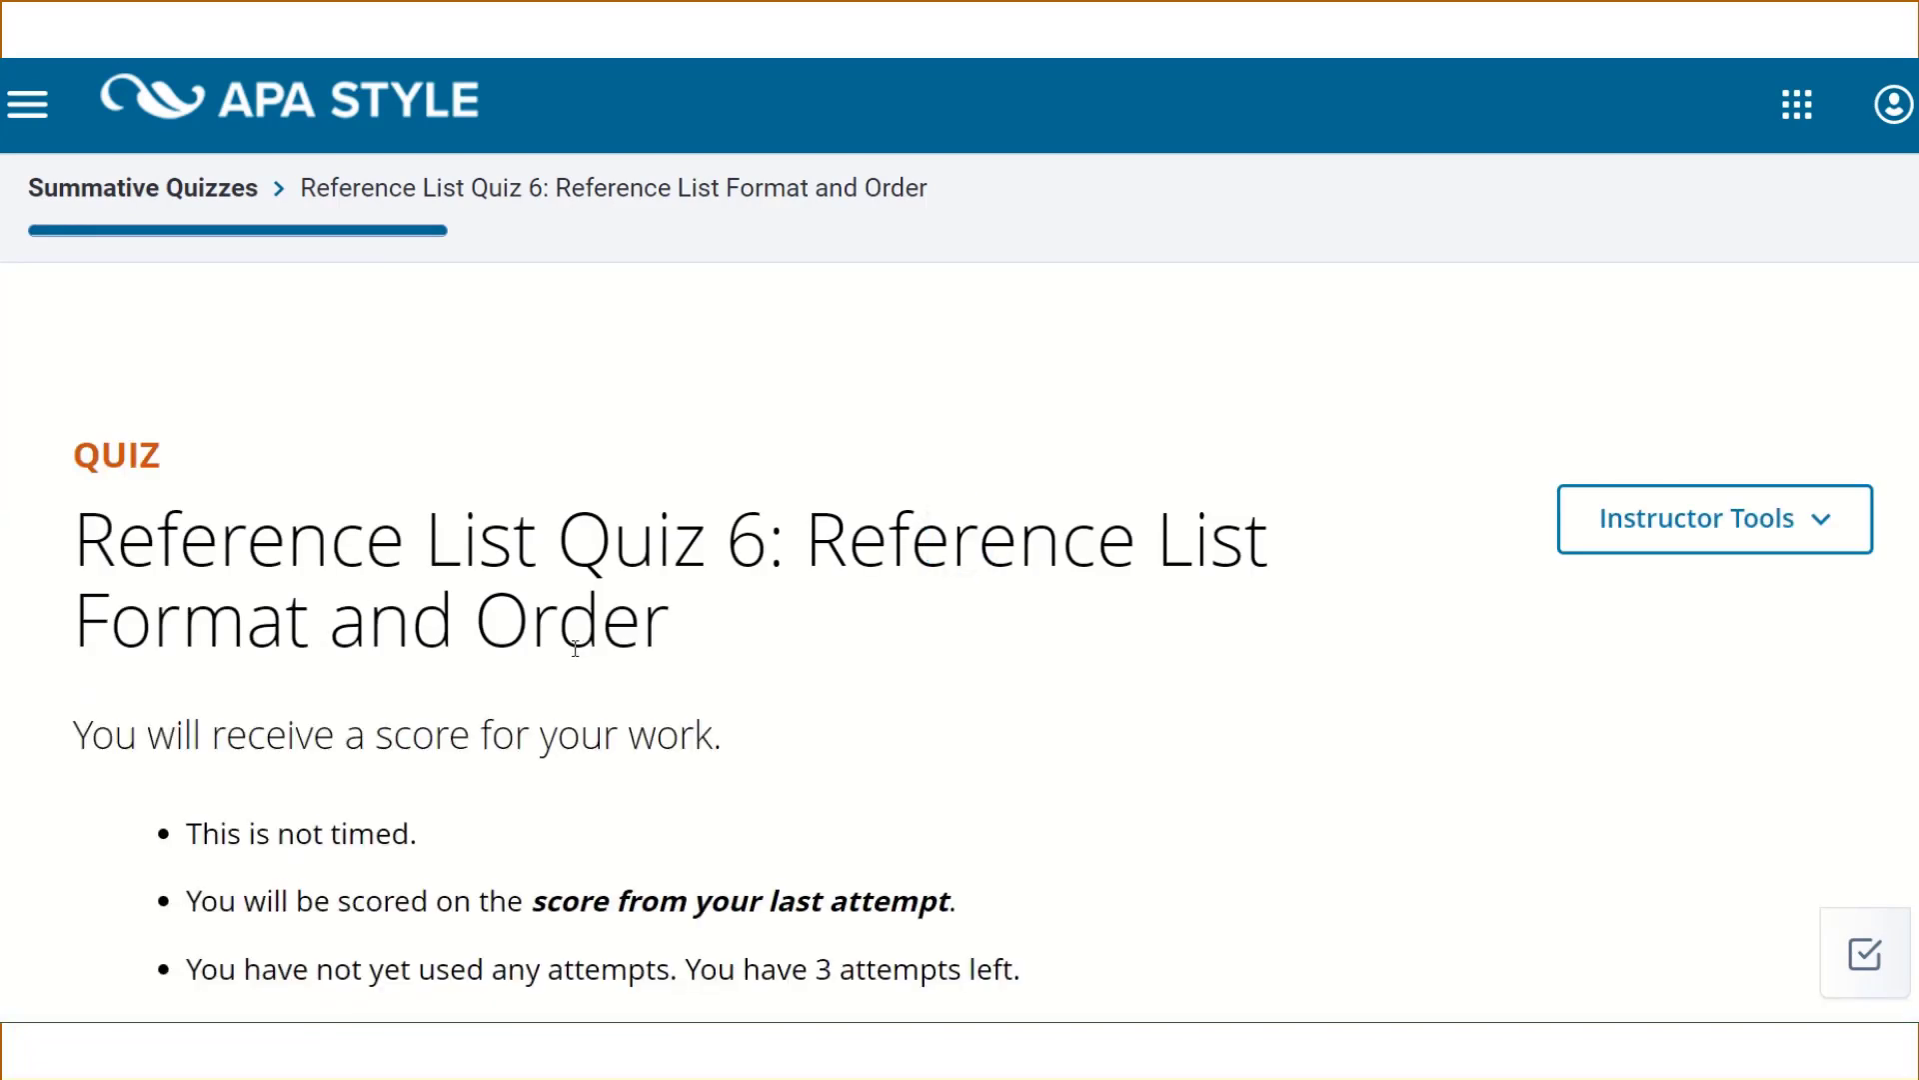
- Read the scoring and attempt conditions for Reference List Quiz 6 and begin the quiz
scroll(575, 648, down, 1)
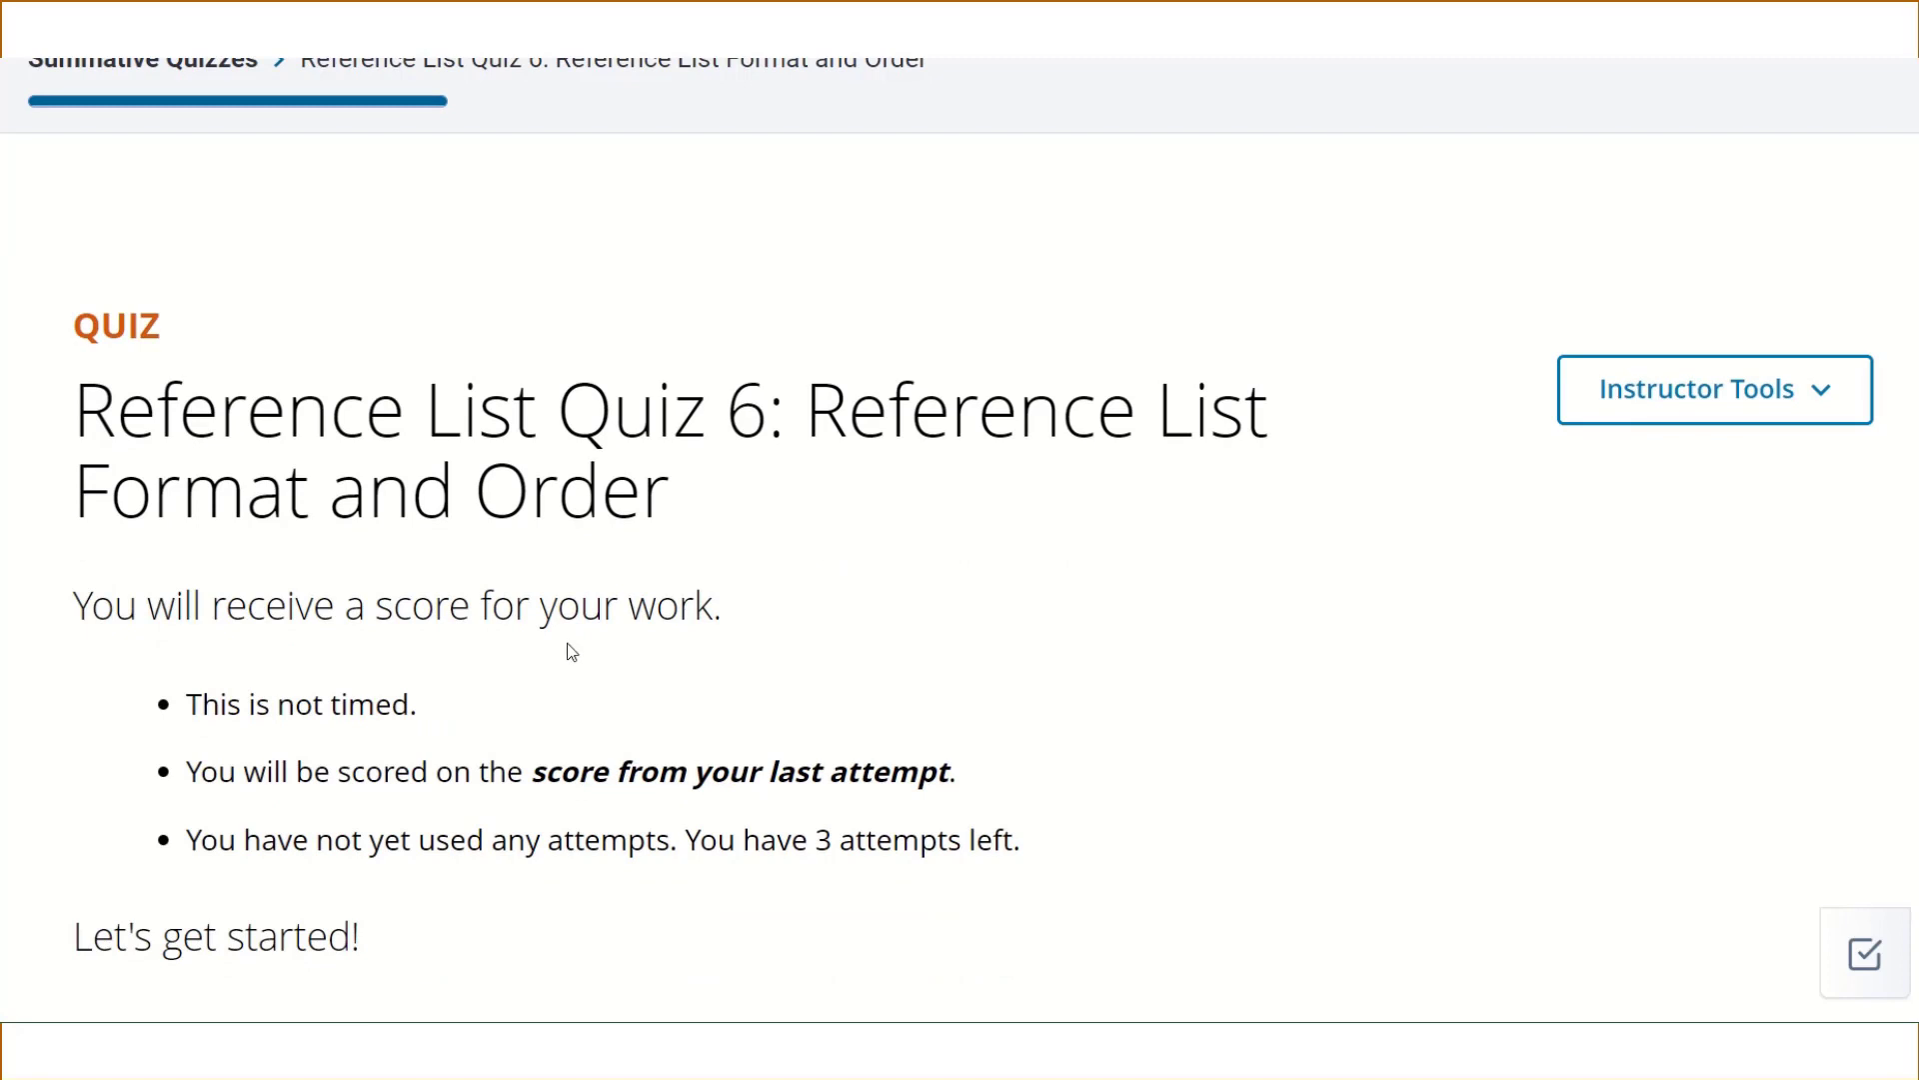
scroll(570, 652, down, 1)
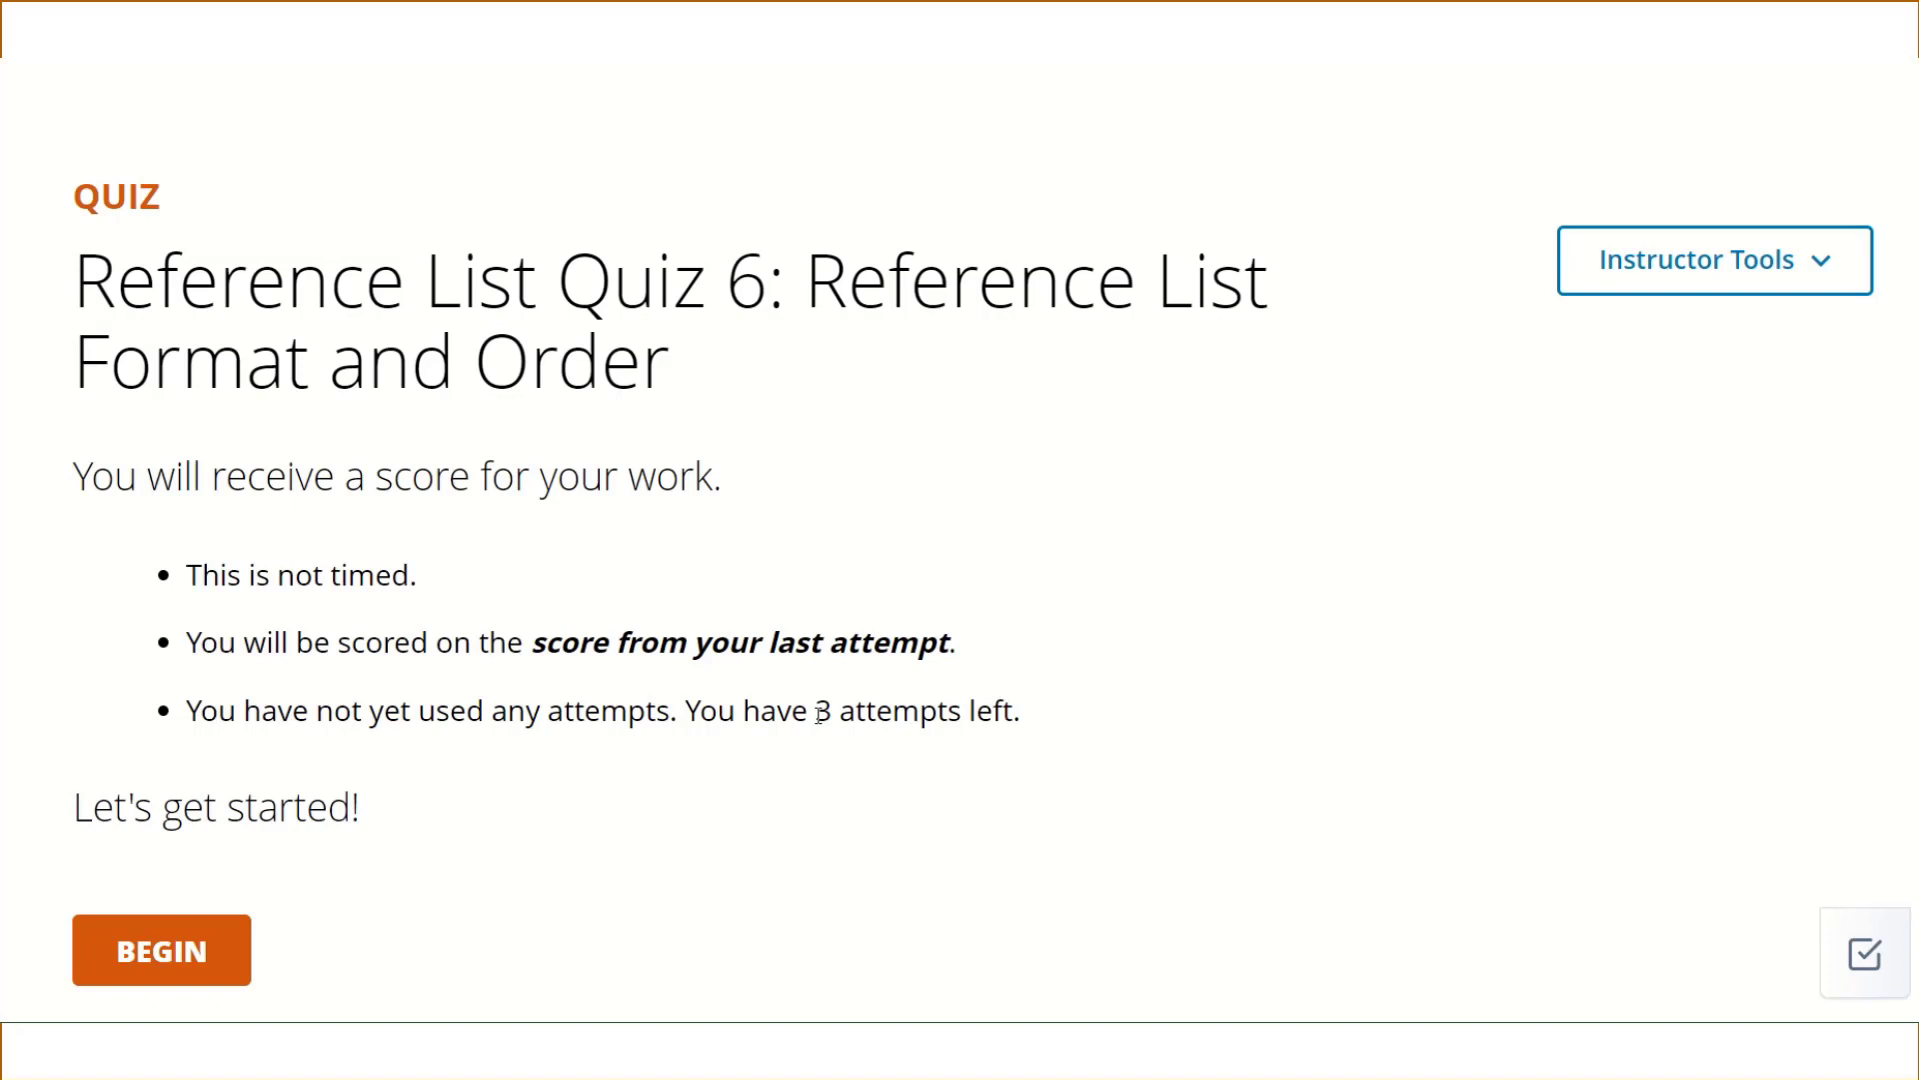
scroll(730, 725, down, 1)
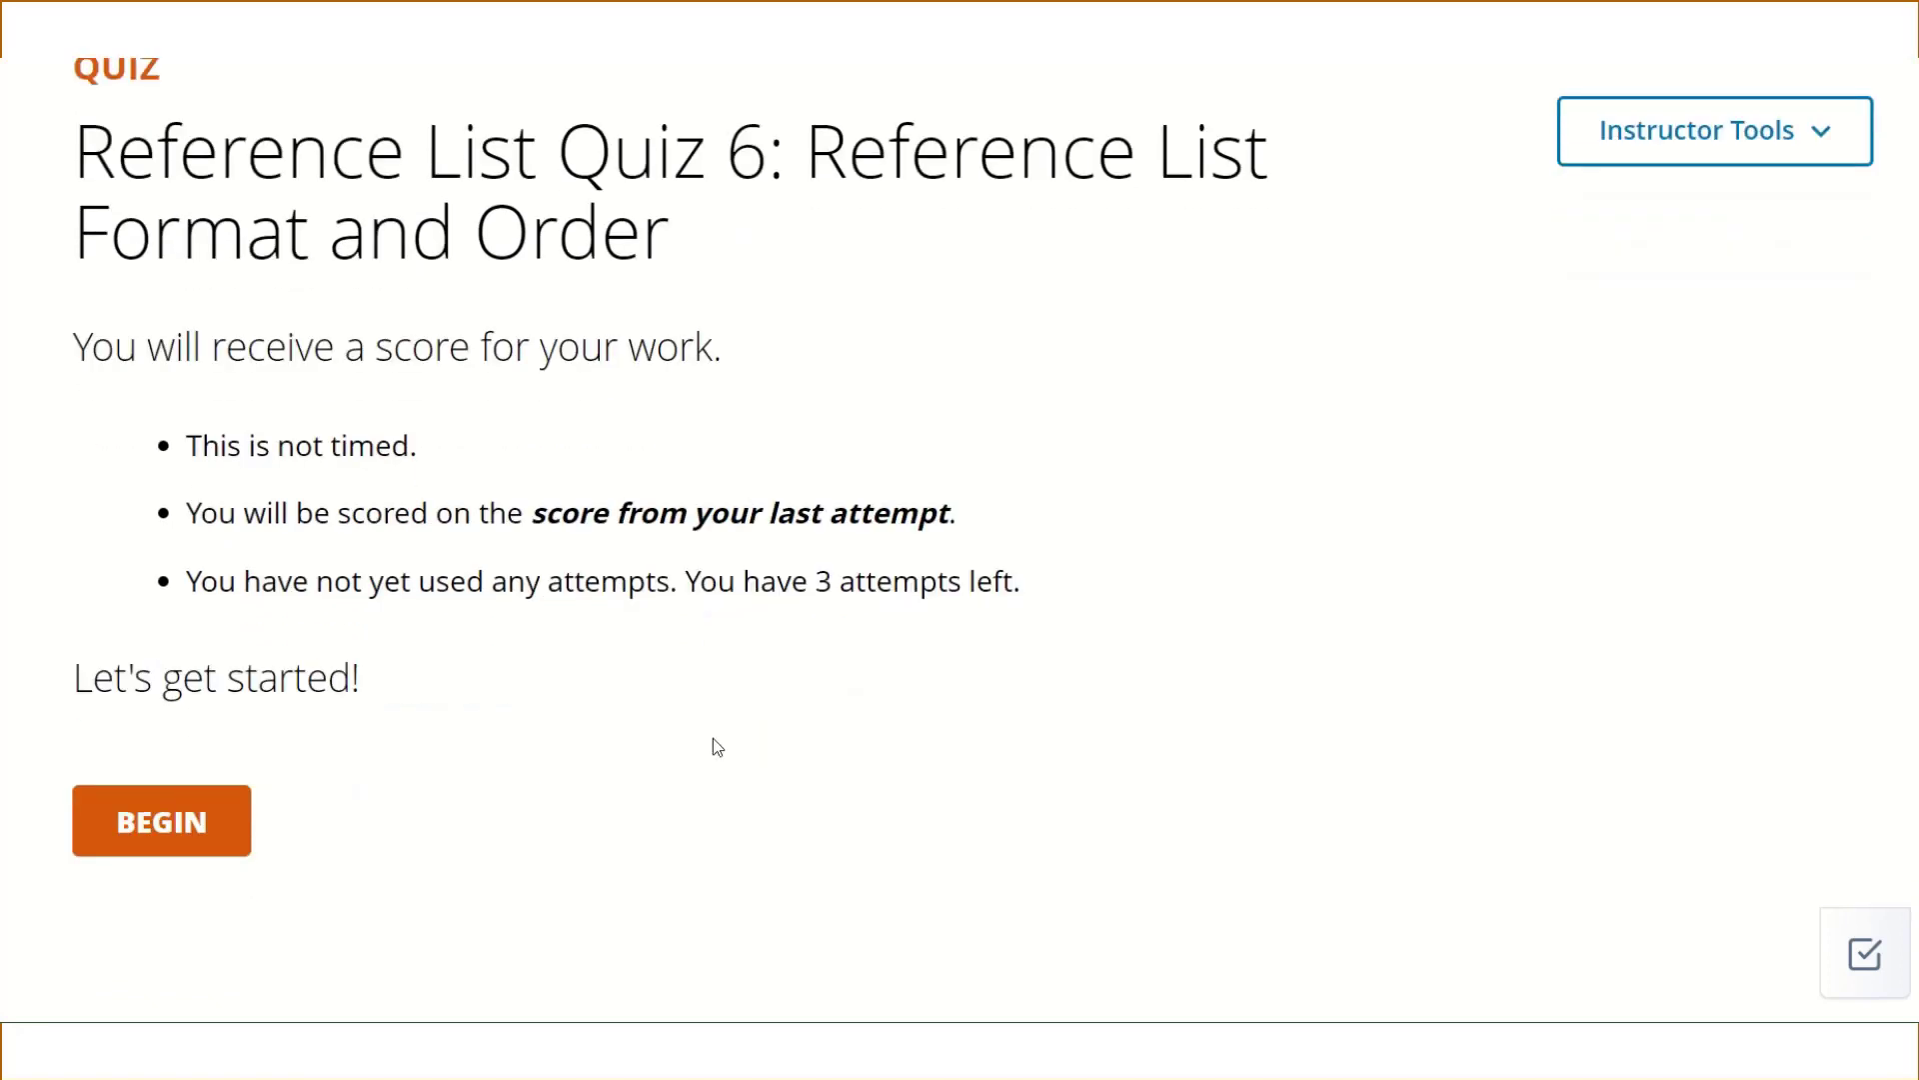
click(237, 835)
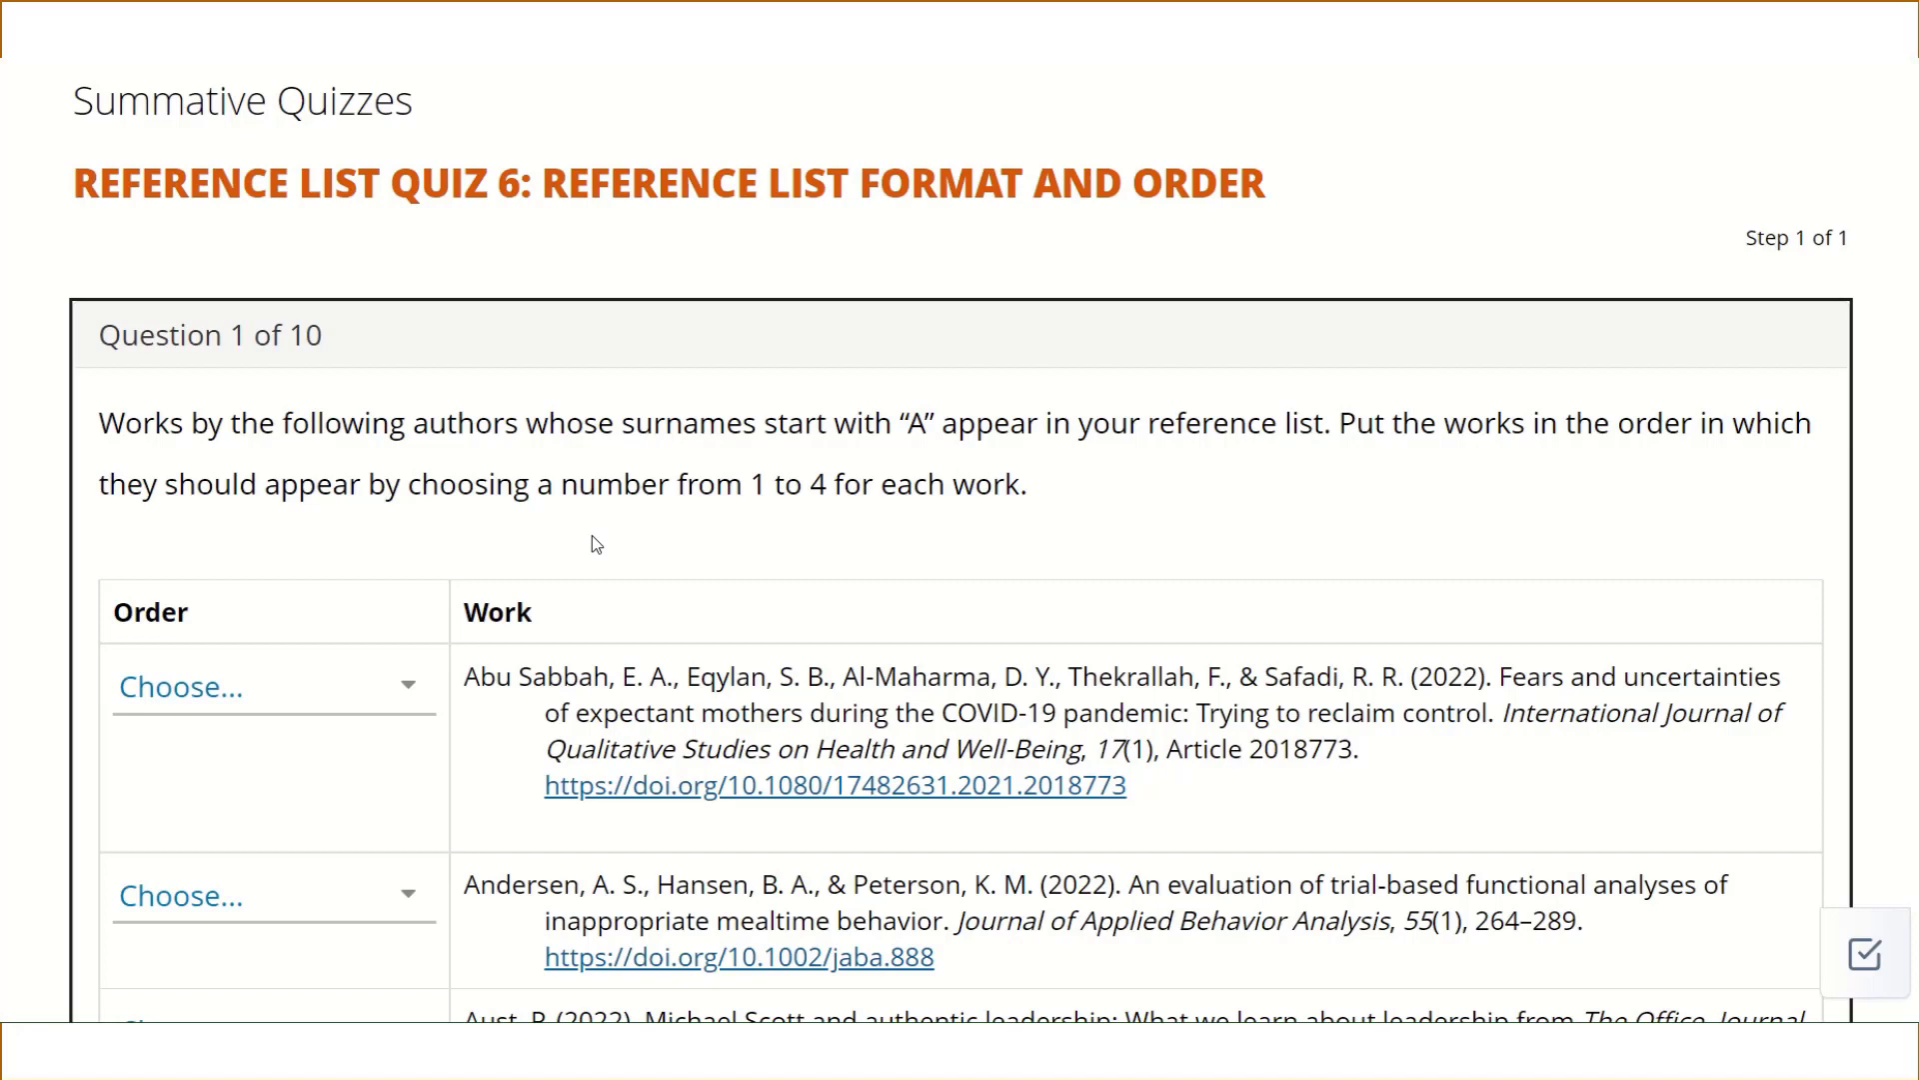
- In Question 1, order the works by authors with "A" surnames as 2, 3, 4 and 1, going down the list
scroll(596, 536, down, 1)
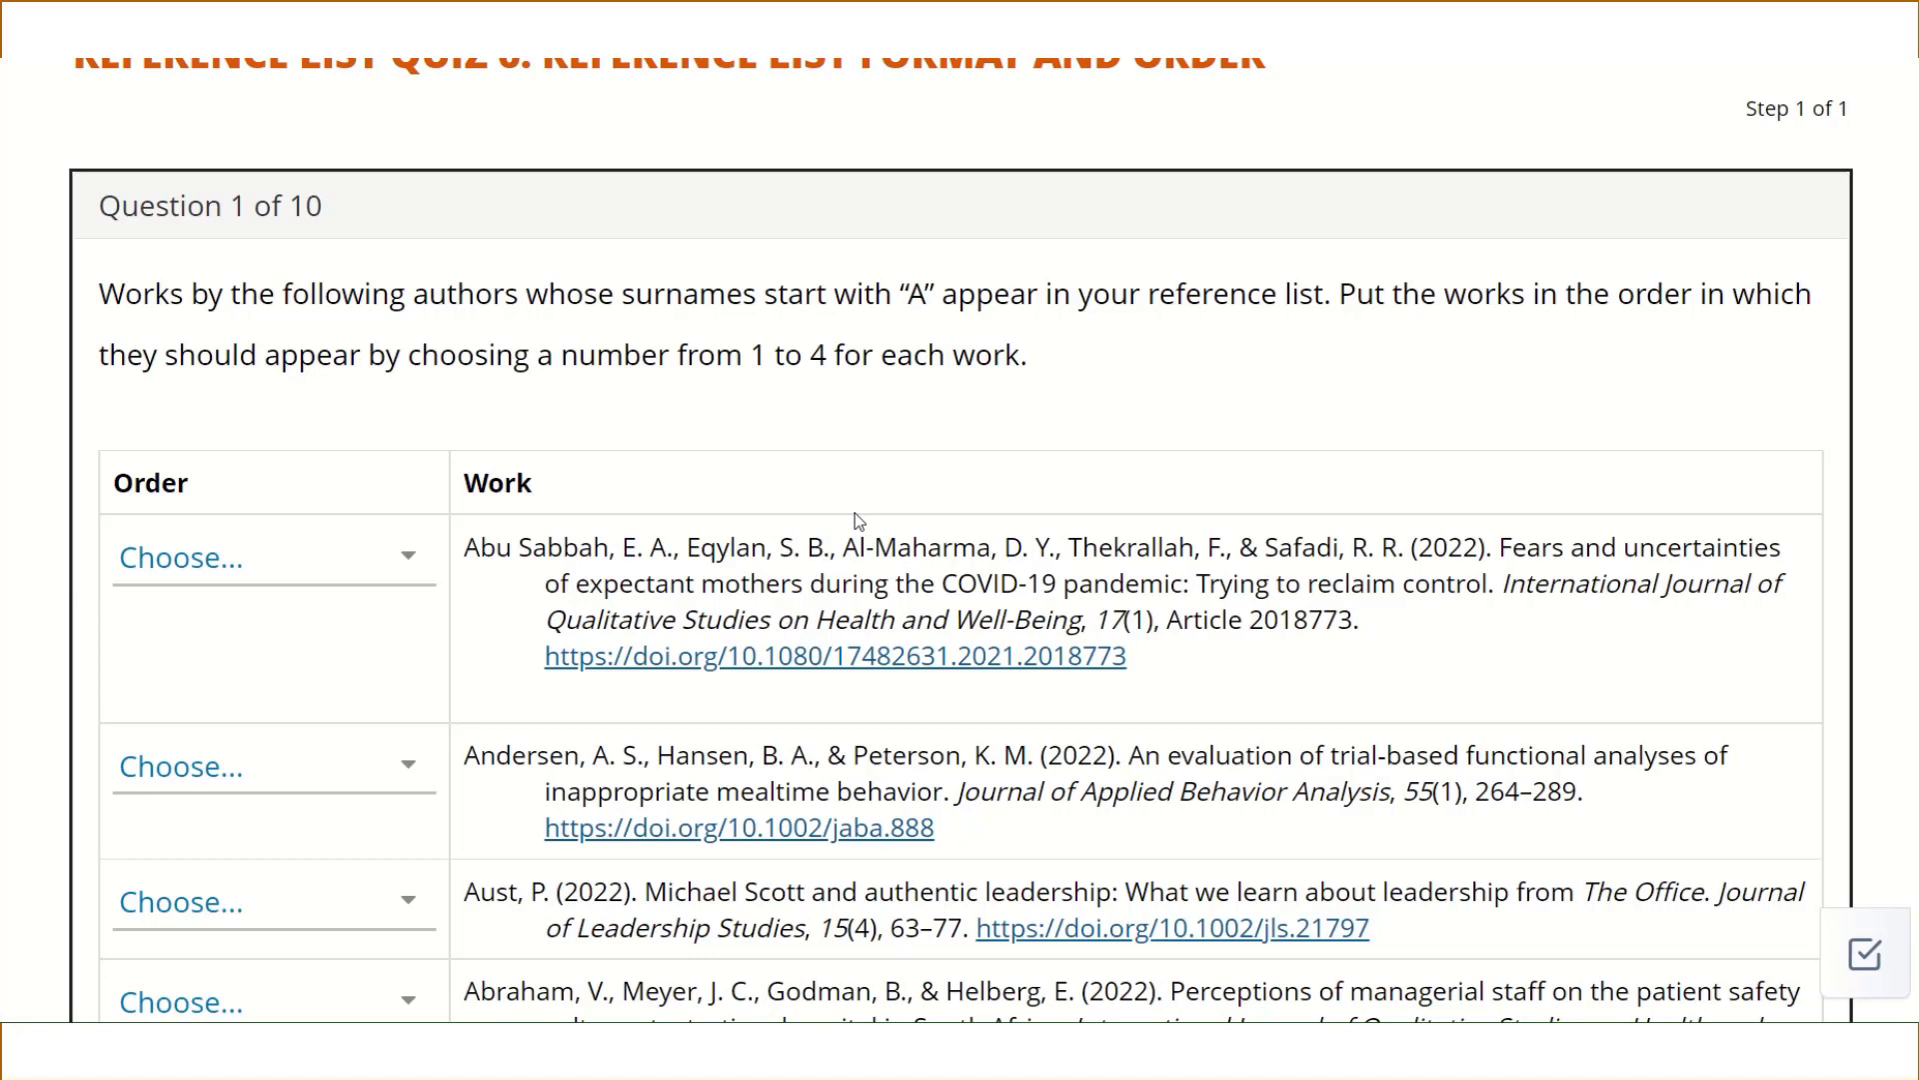
scroll(817, 478, down, 1)
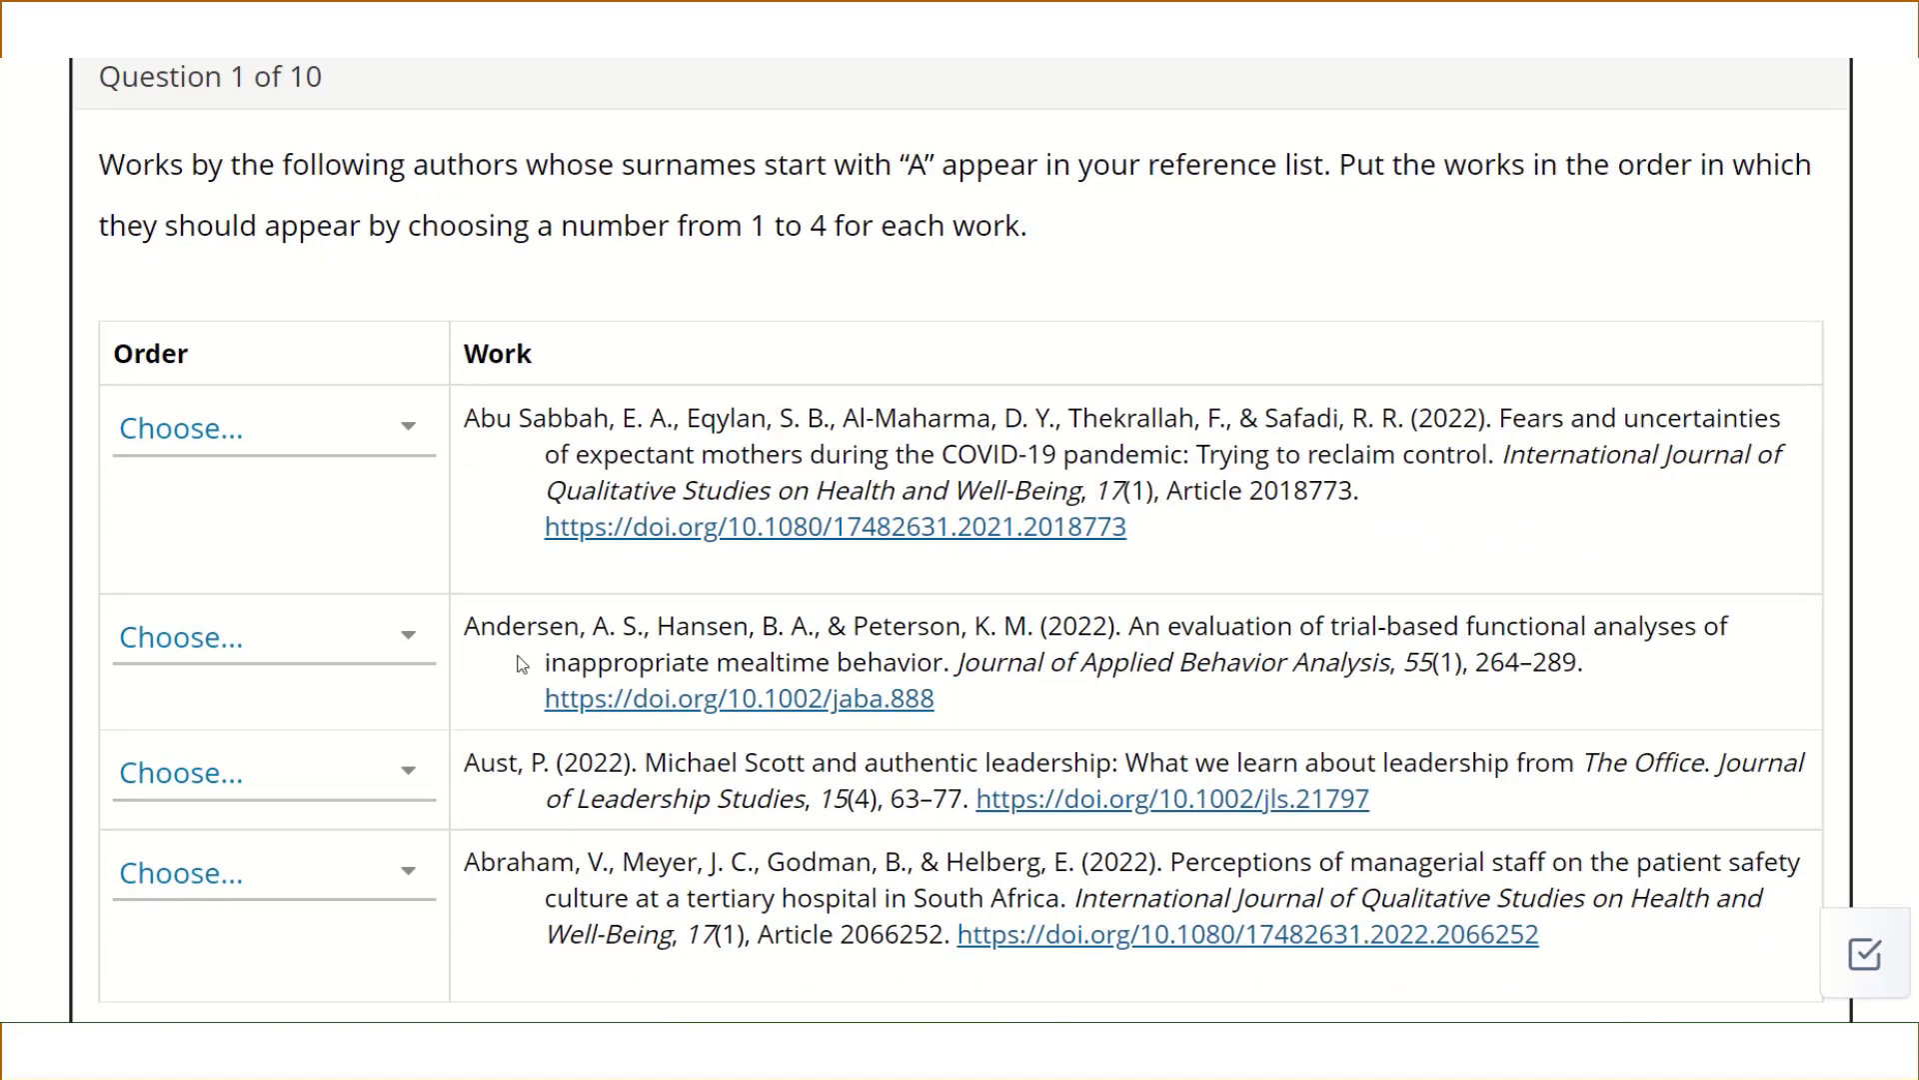
scroll(522, 664, down, 1)
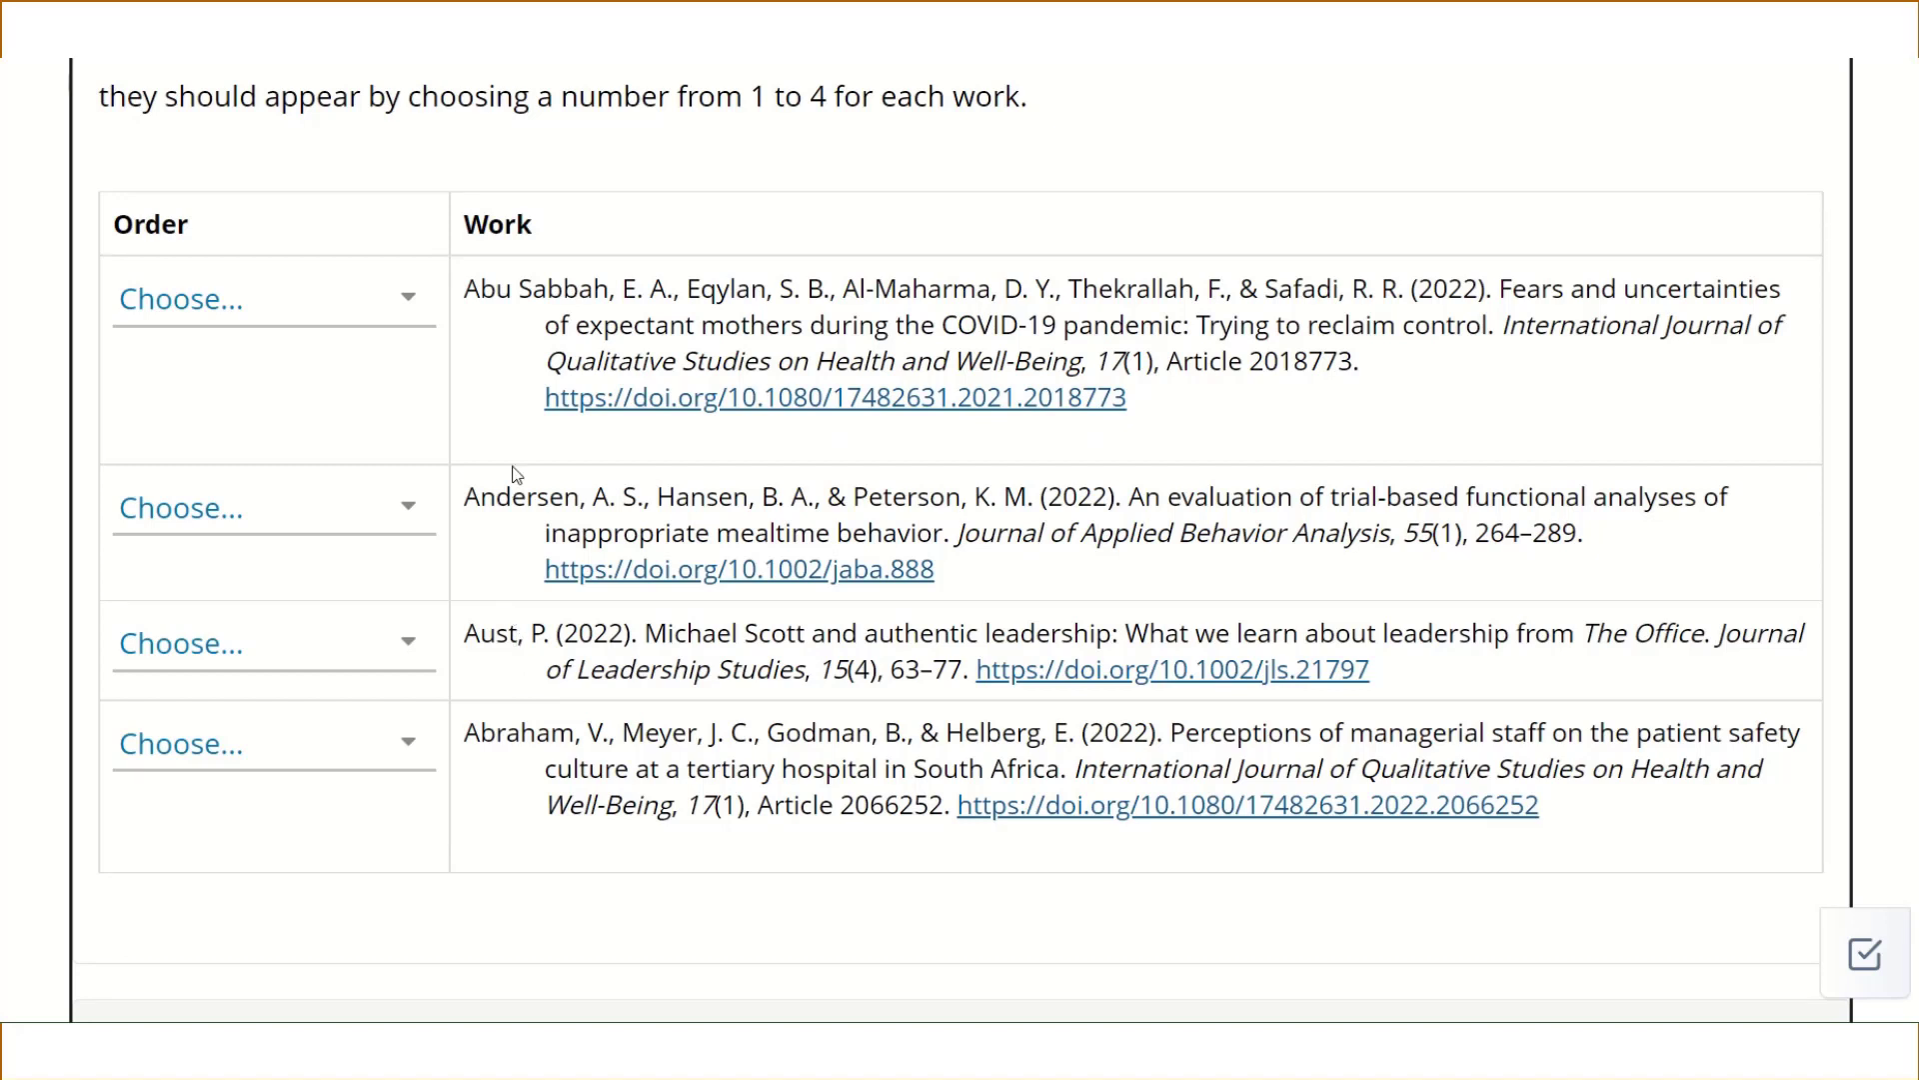
click(250, 766)
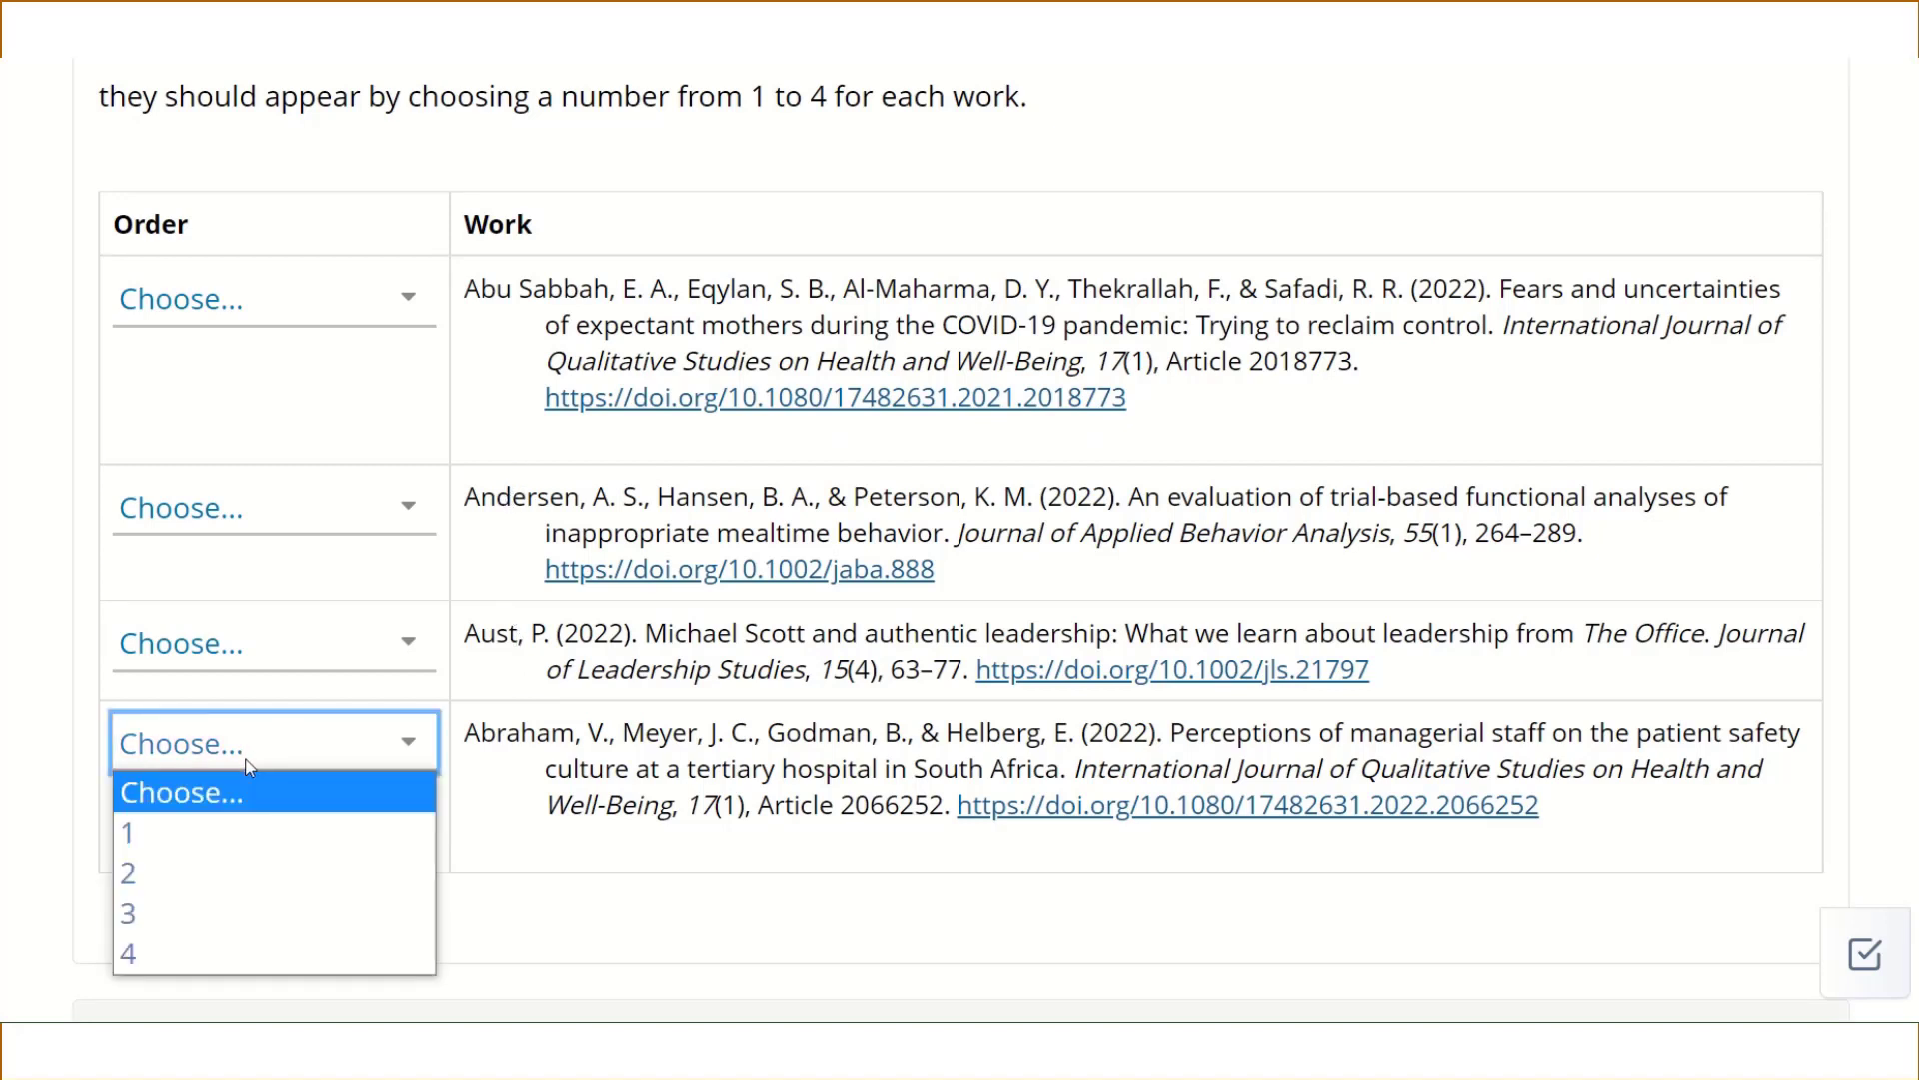
click(257, 828)
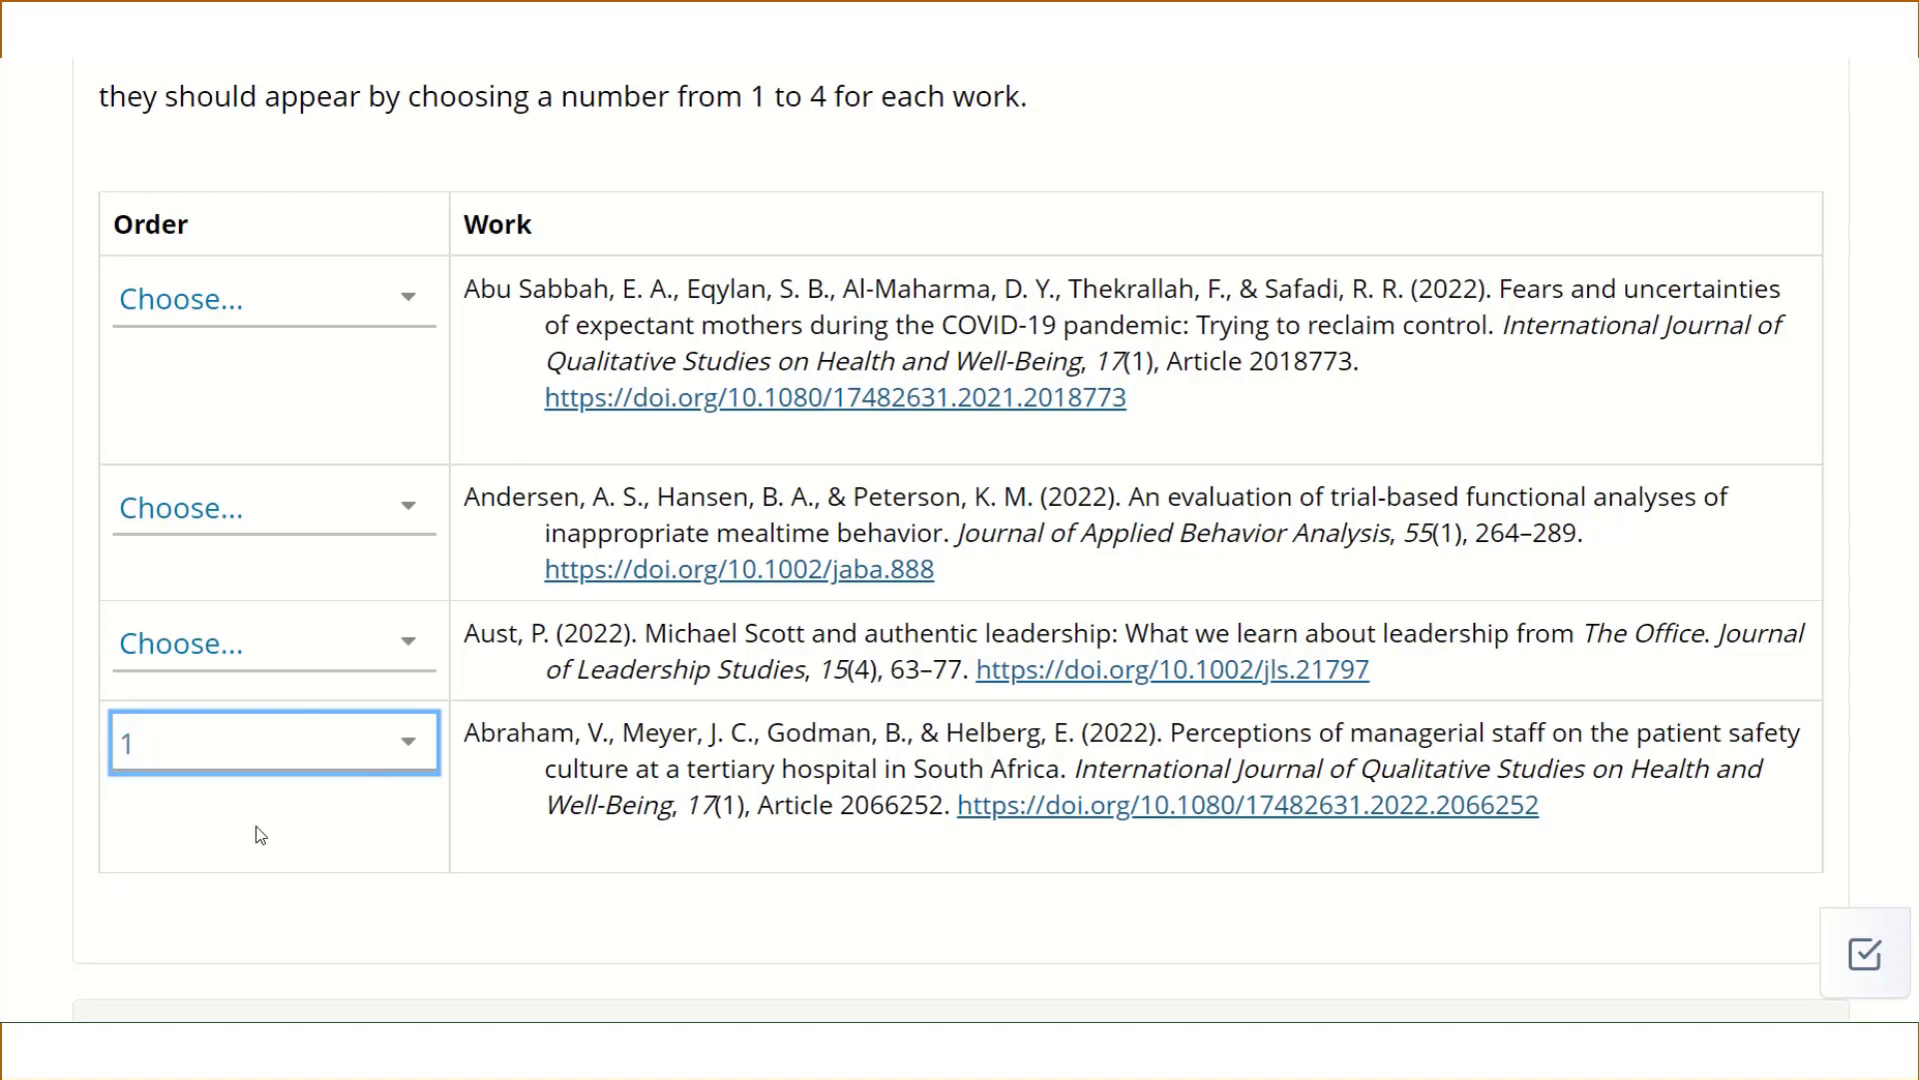
click(201, 295)
click(187, 428)
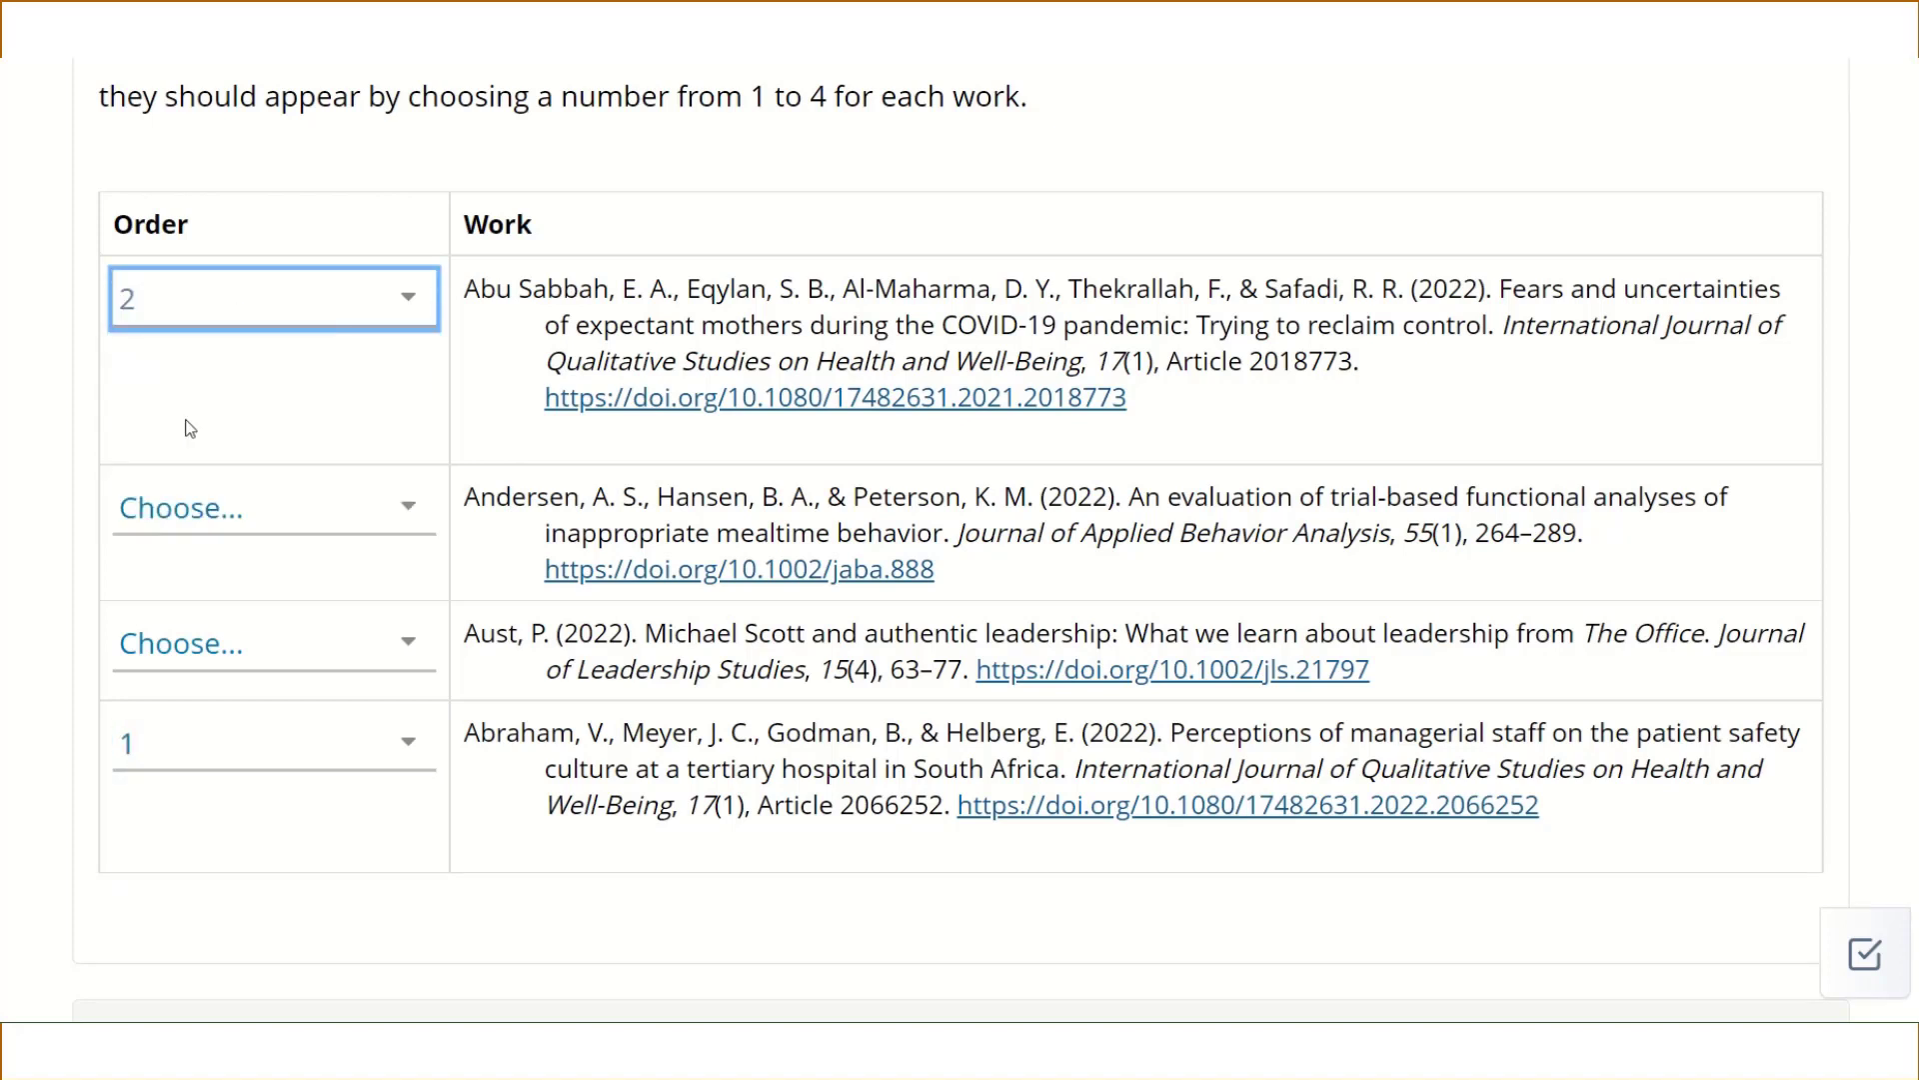
click(204, 525)
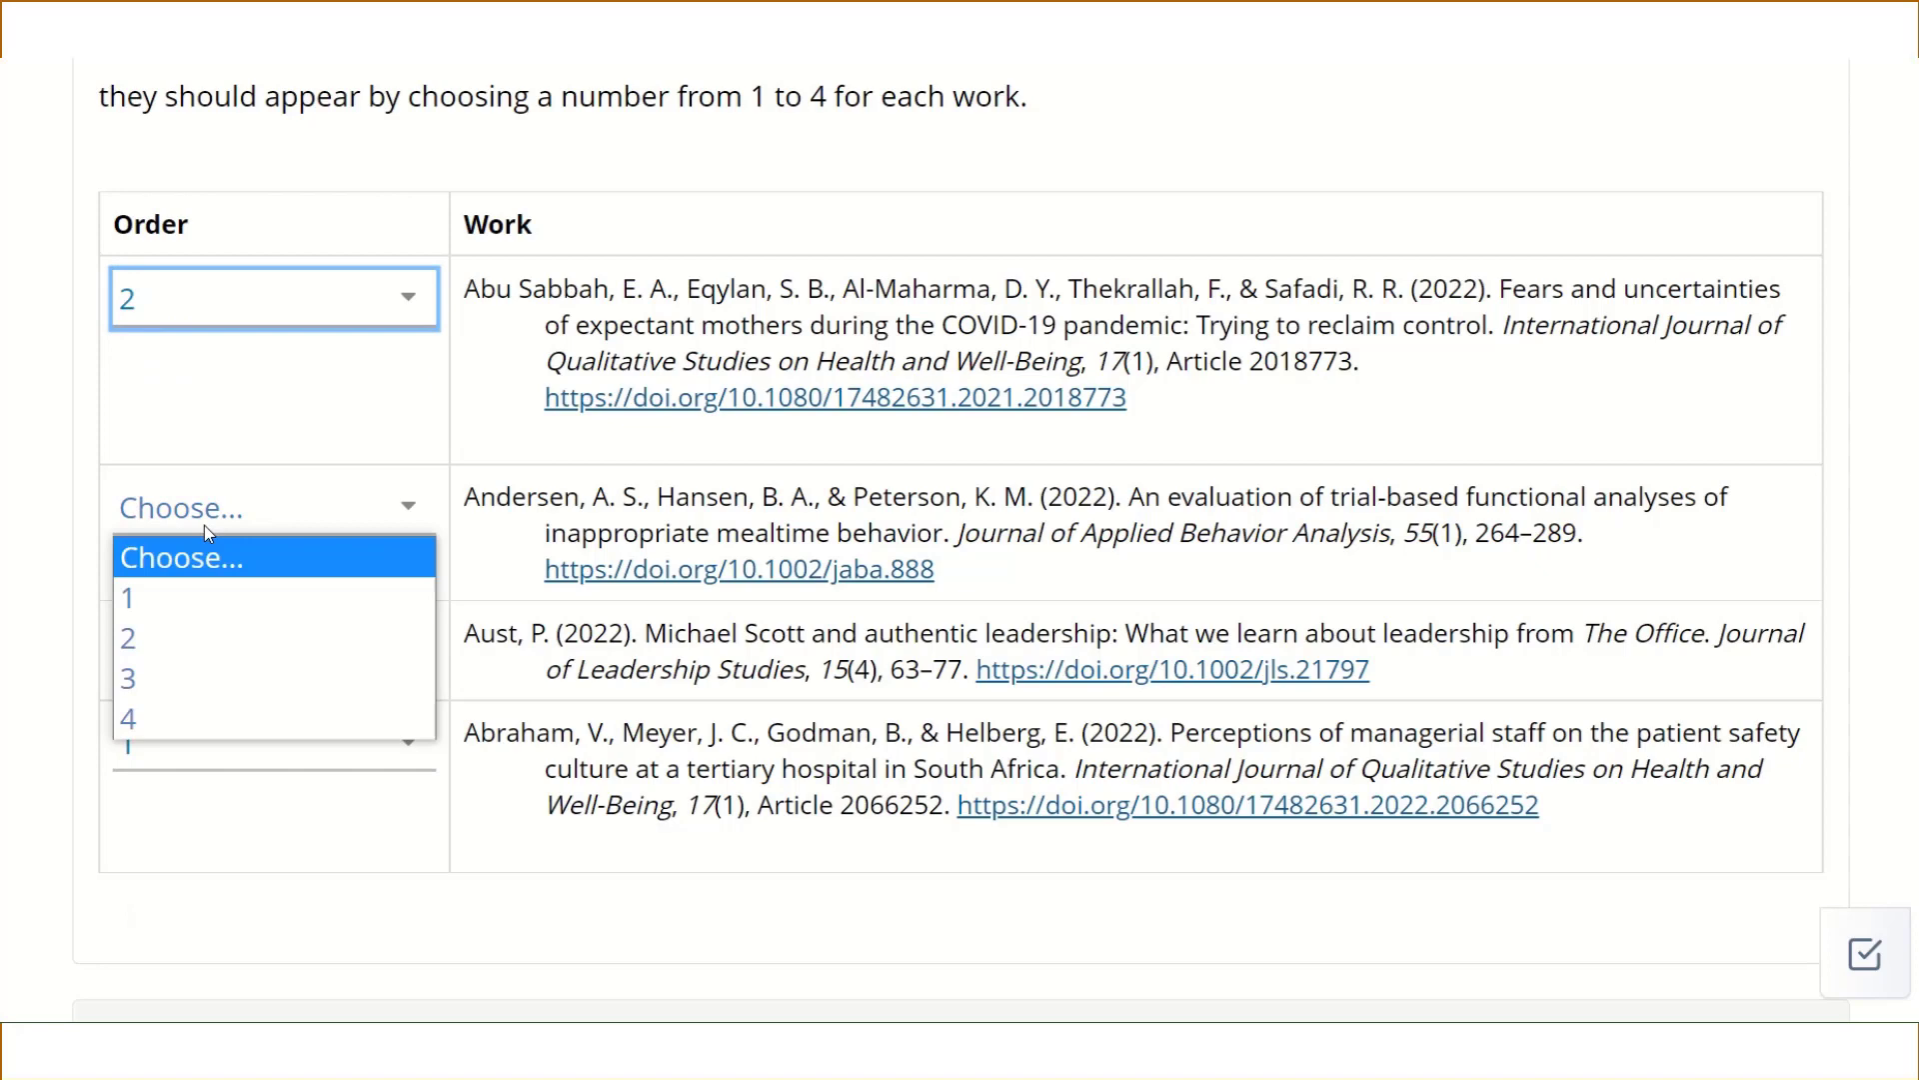
click(221, 682)
click(202, 648)
click(232, 852)
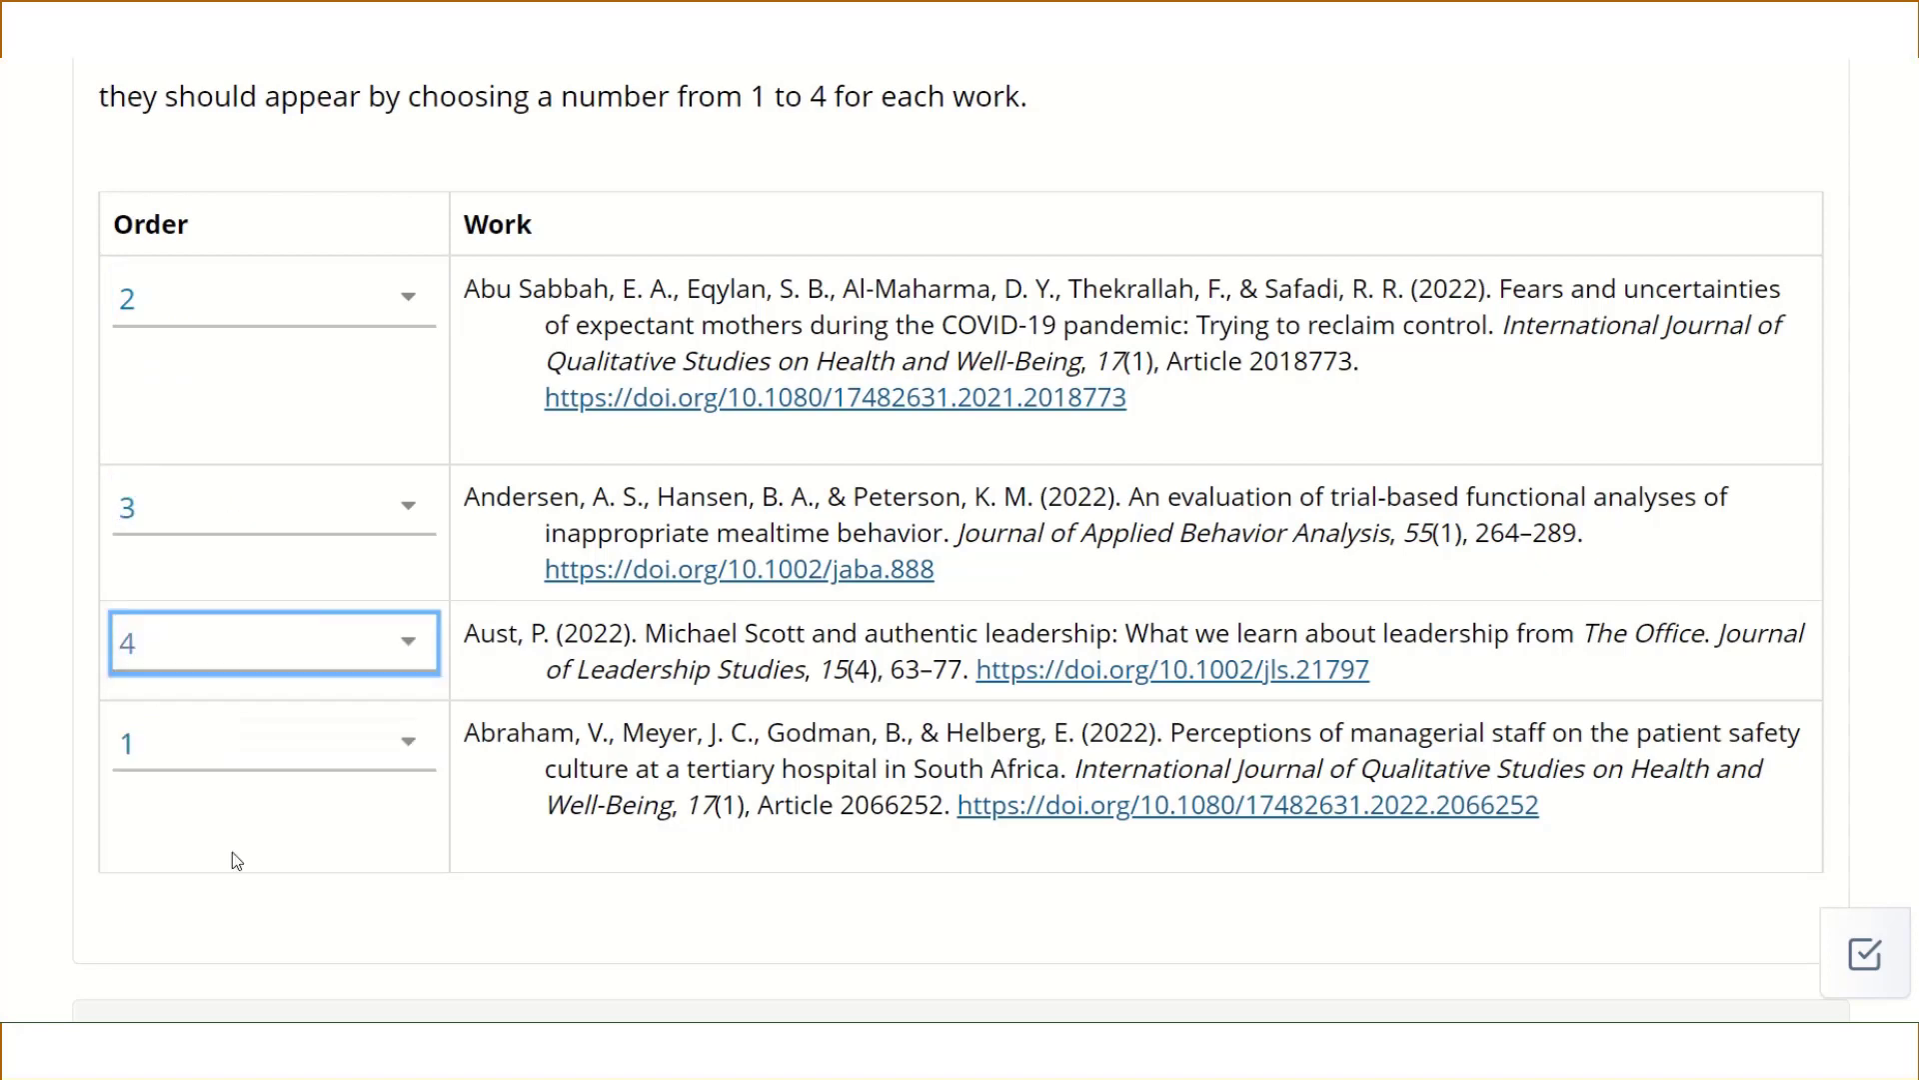
- In Question 2, compare the references' authors and dates, and answer that both dates should be "2018," not "2018a" and "2018b."
scroll(228, 855, down, 4)
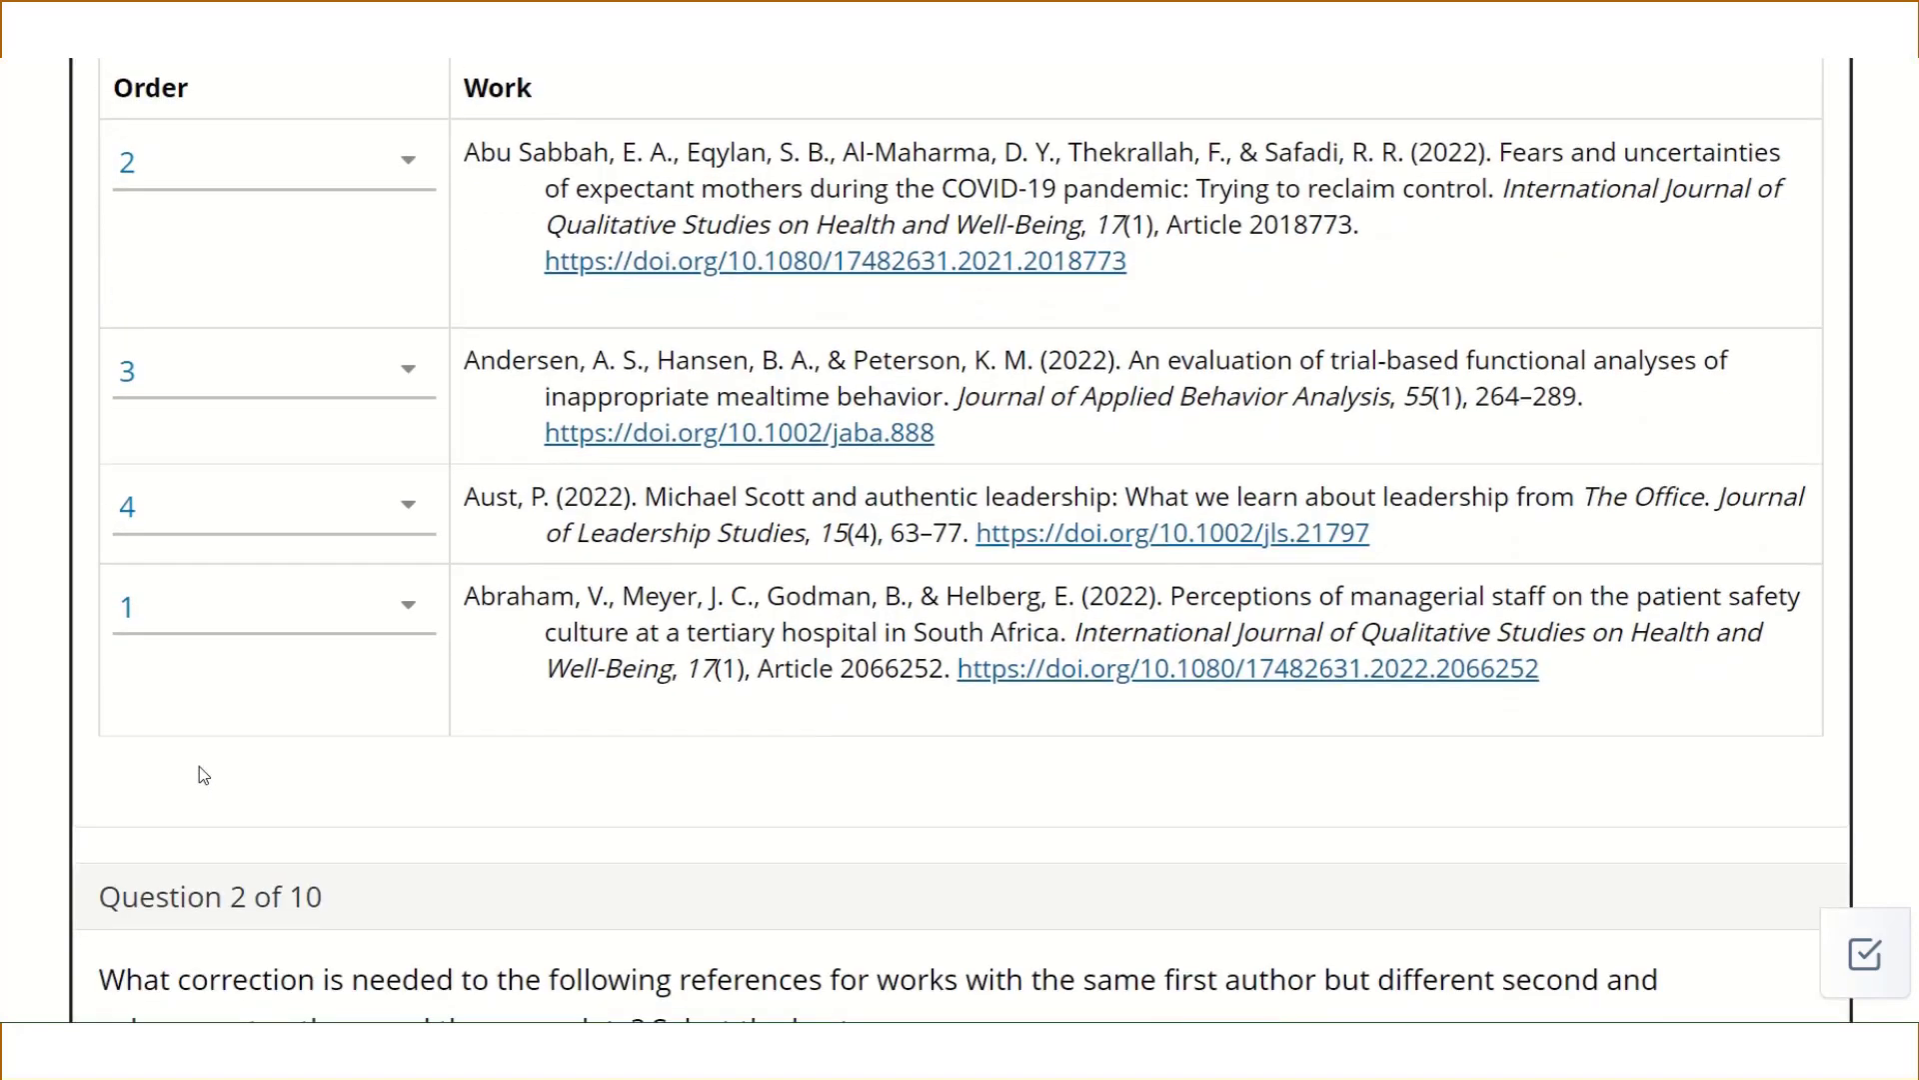
scroll(118, 712, down, 3)
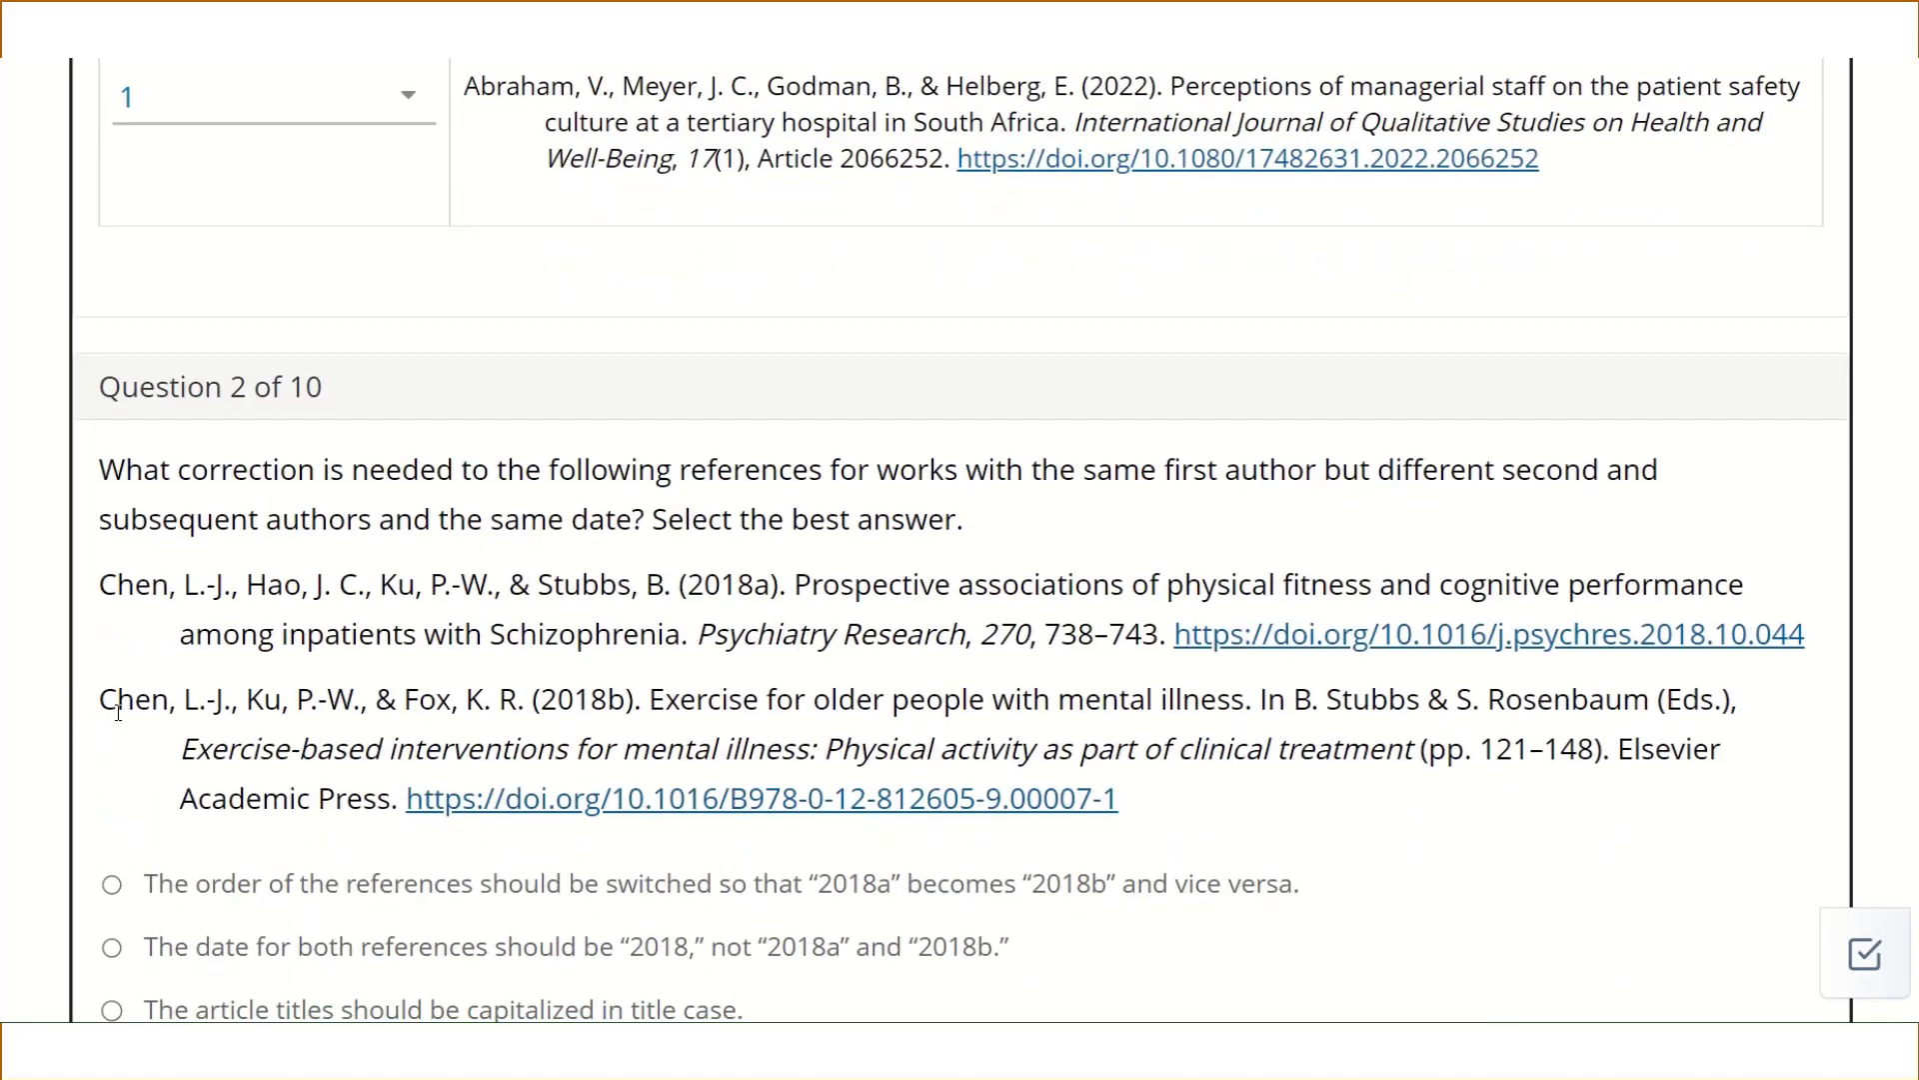
scroll(117, 710, down, 3)
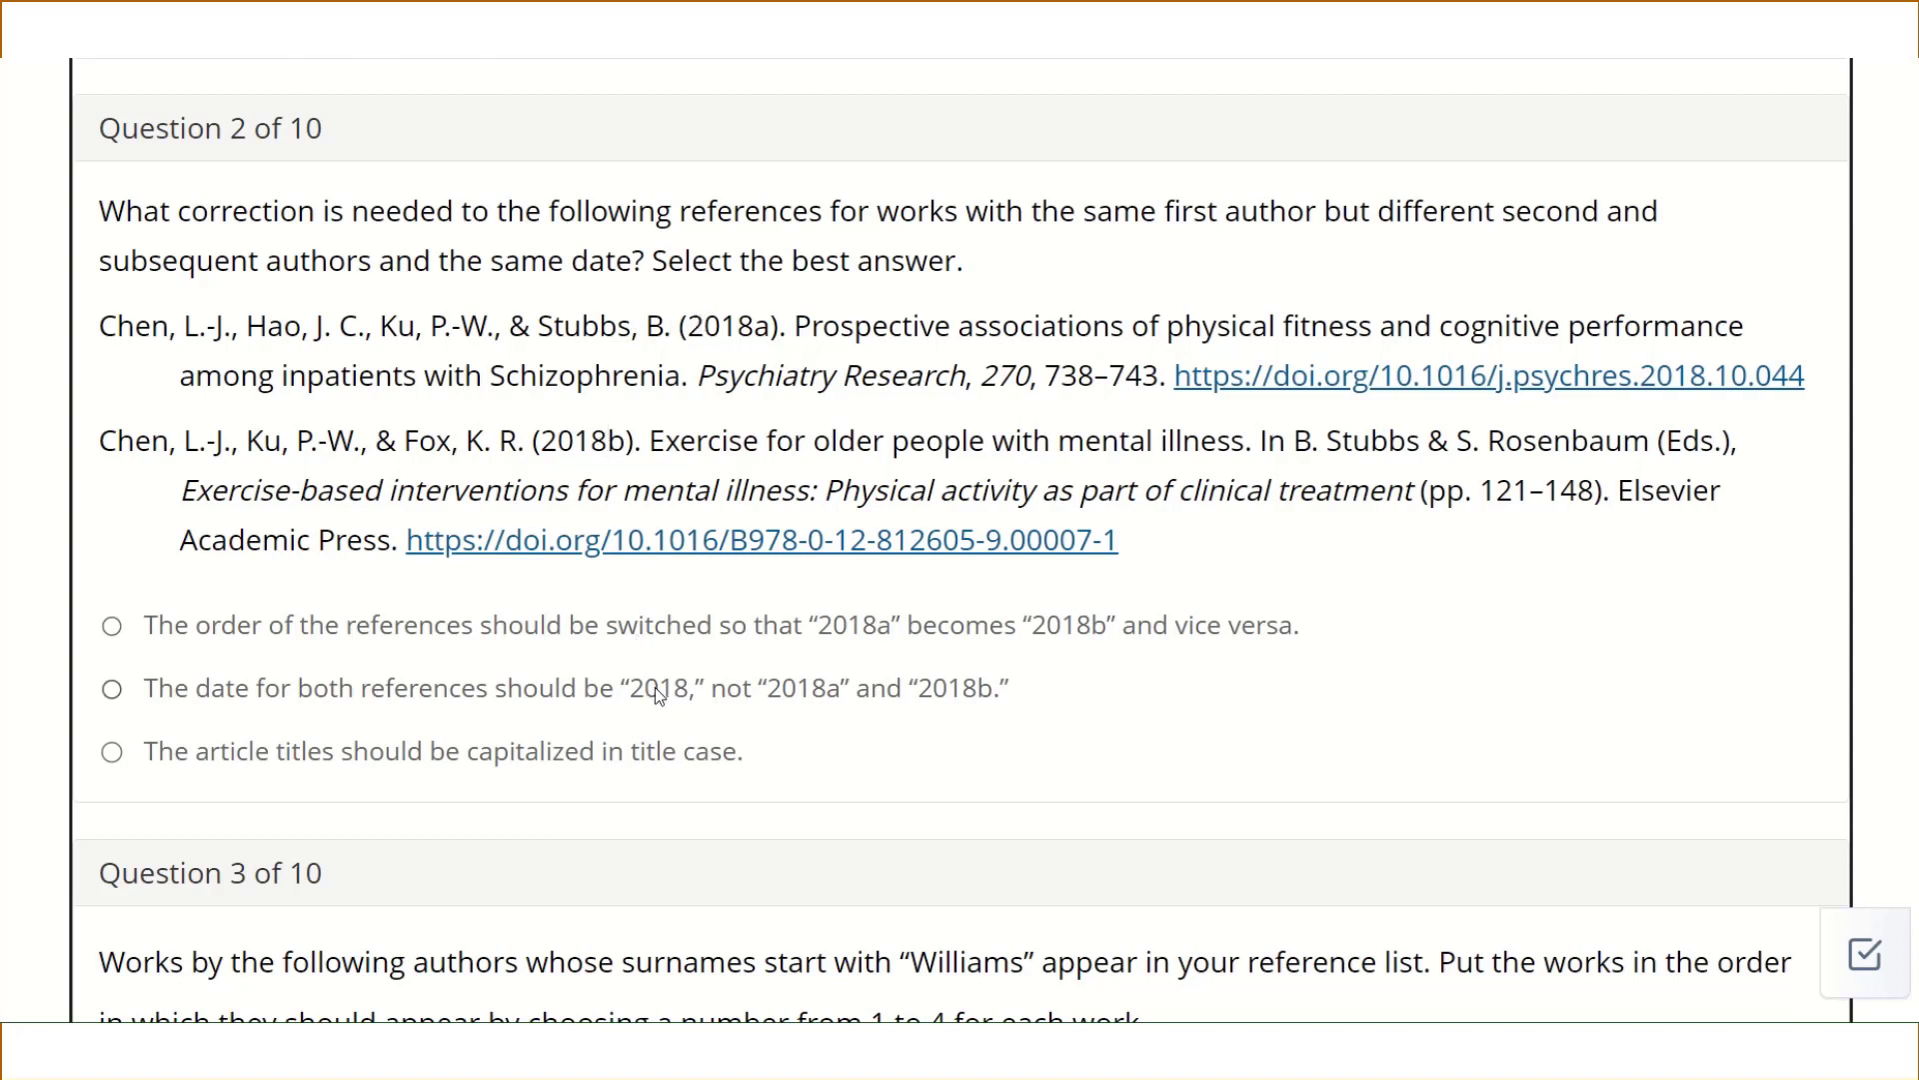
drag(754, 326, 773, 327)
drag(628, 440, 607, 441)
click(603, 440)
drag(248, 441, 472, 443)
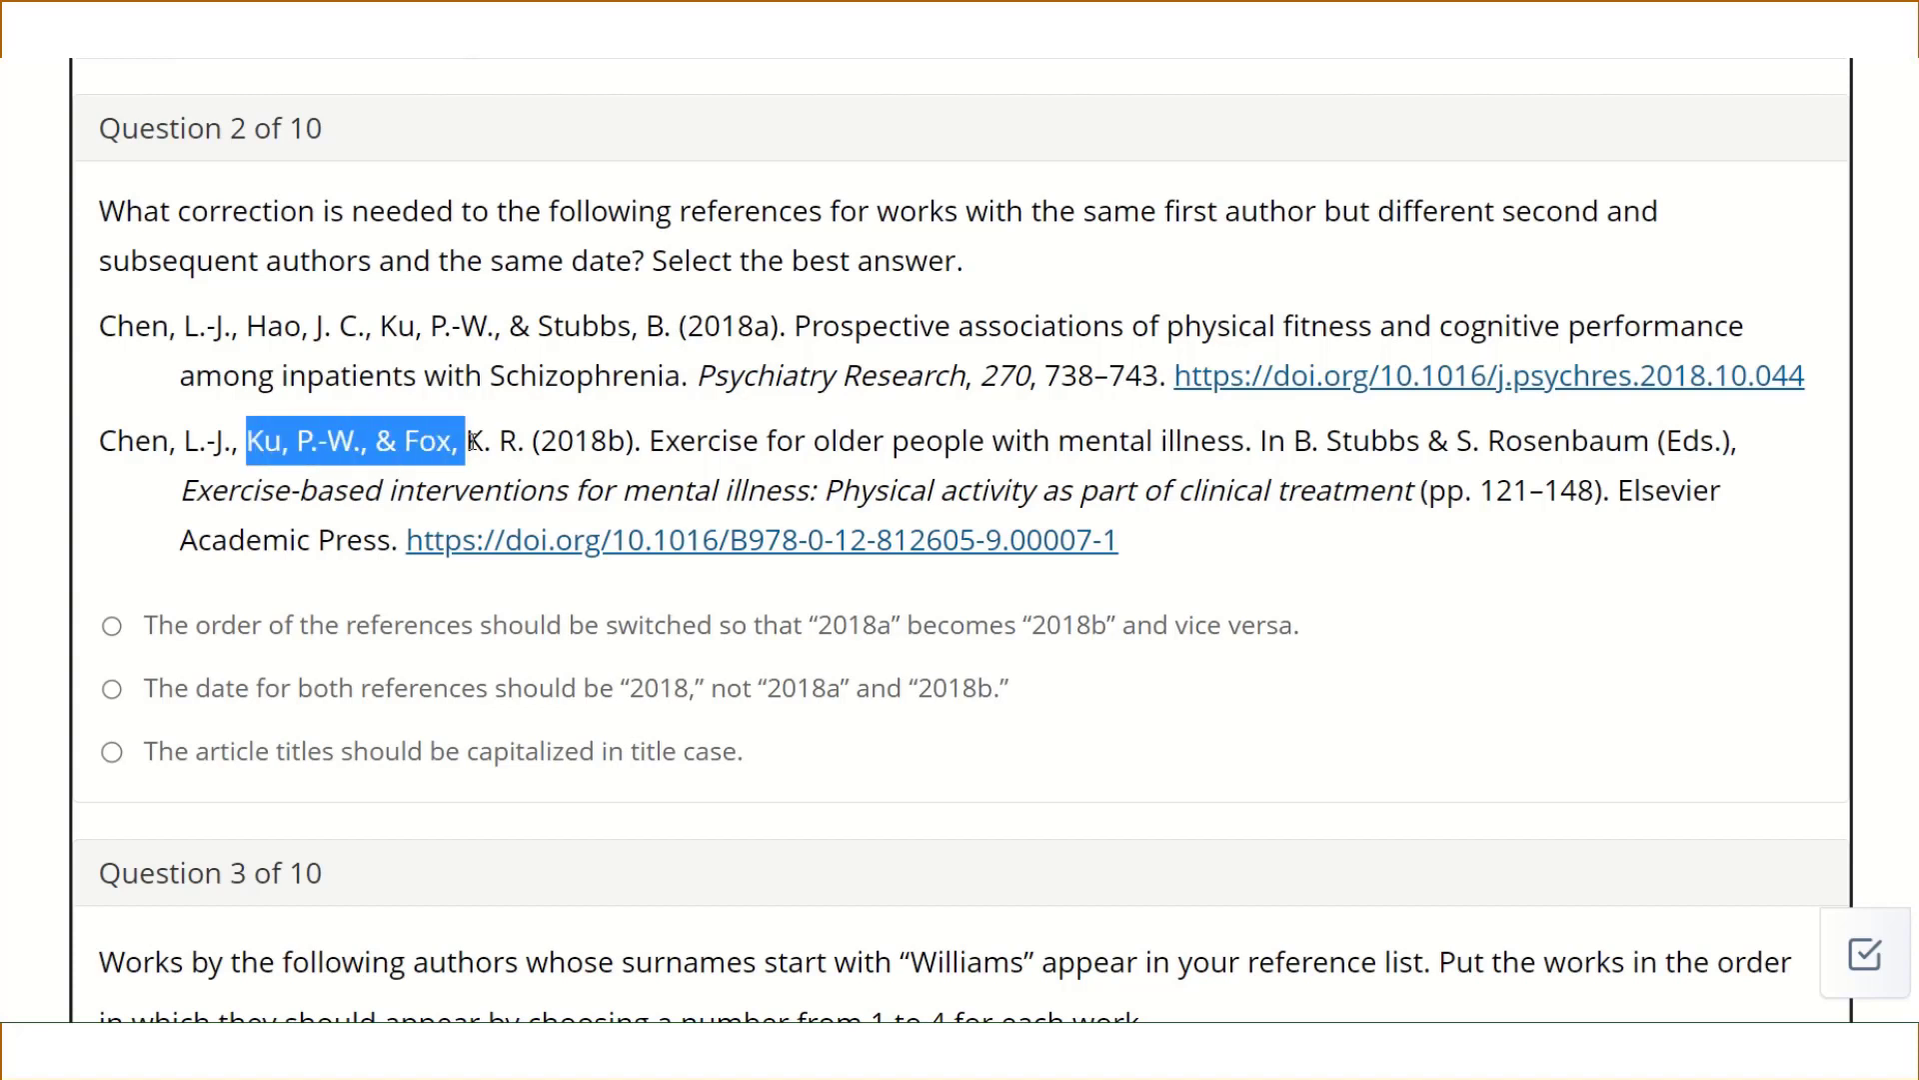
click(248, 584)
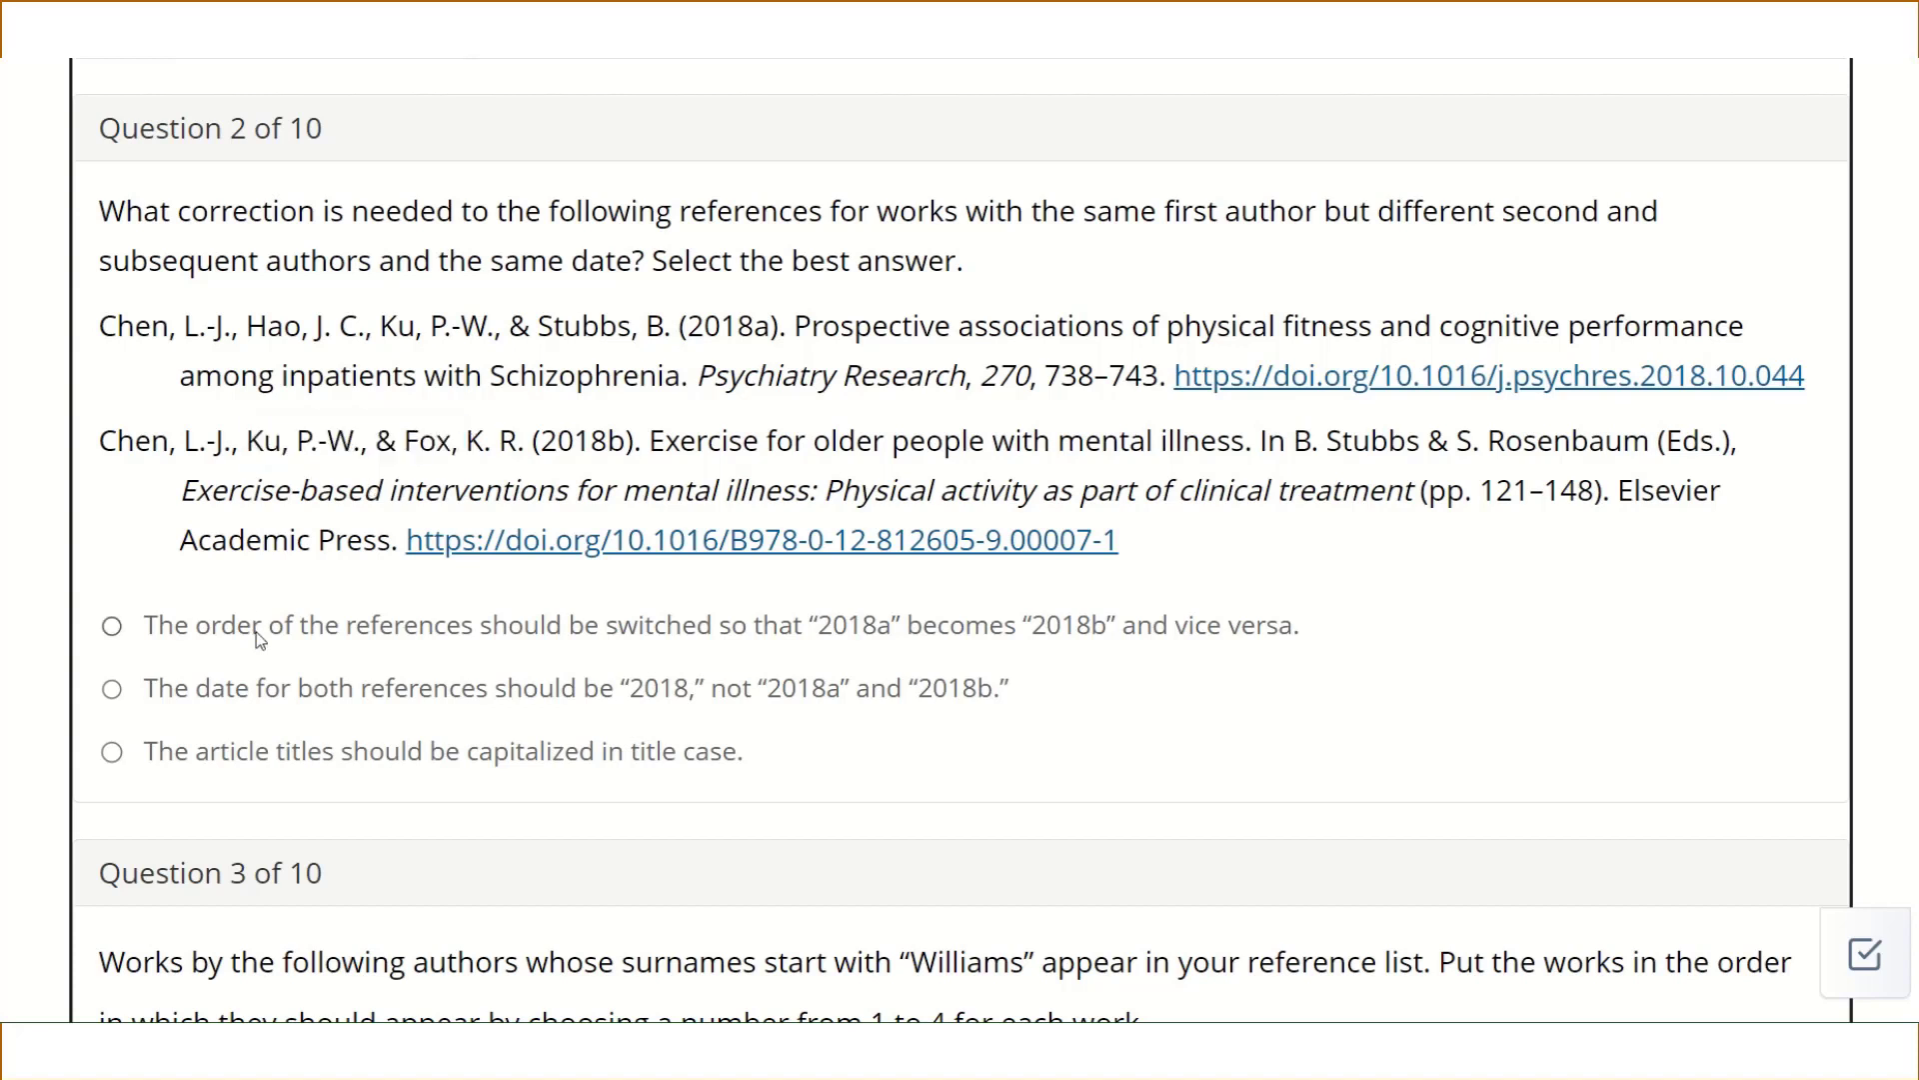
click(268, 692)
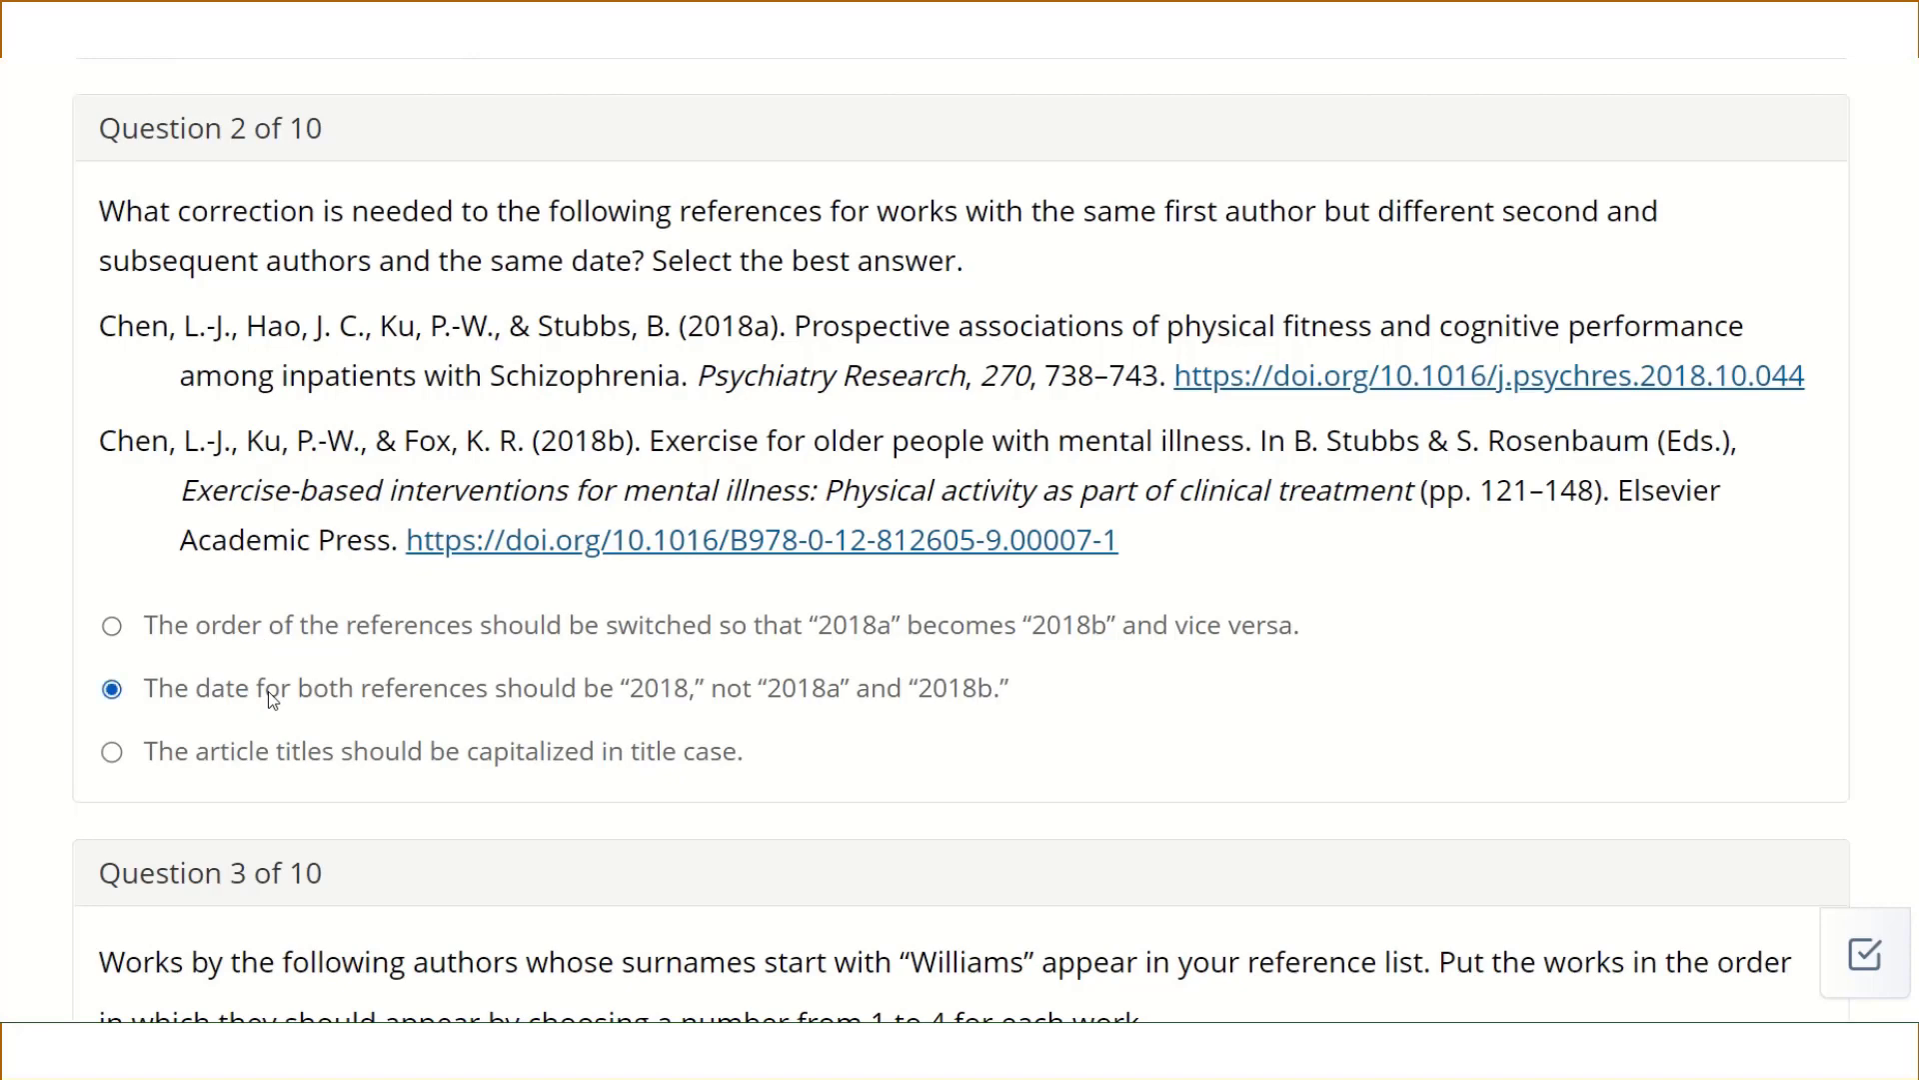
- Read past Question 3 without answering and, in Question 4, enter "(Eds.)" as the abbreviation for multiple editors
scroll(268, 692, down, 5)
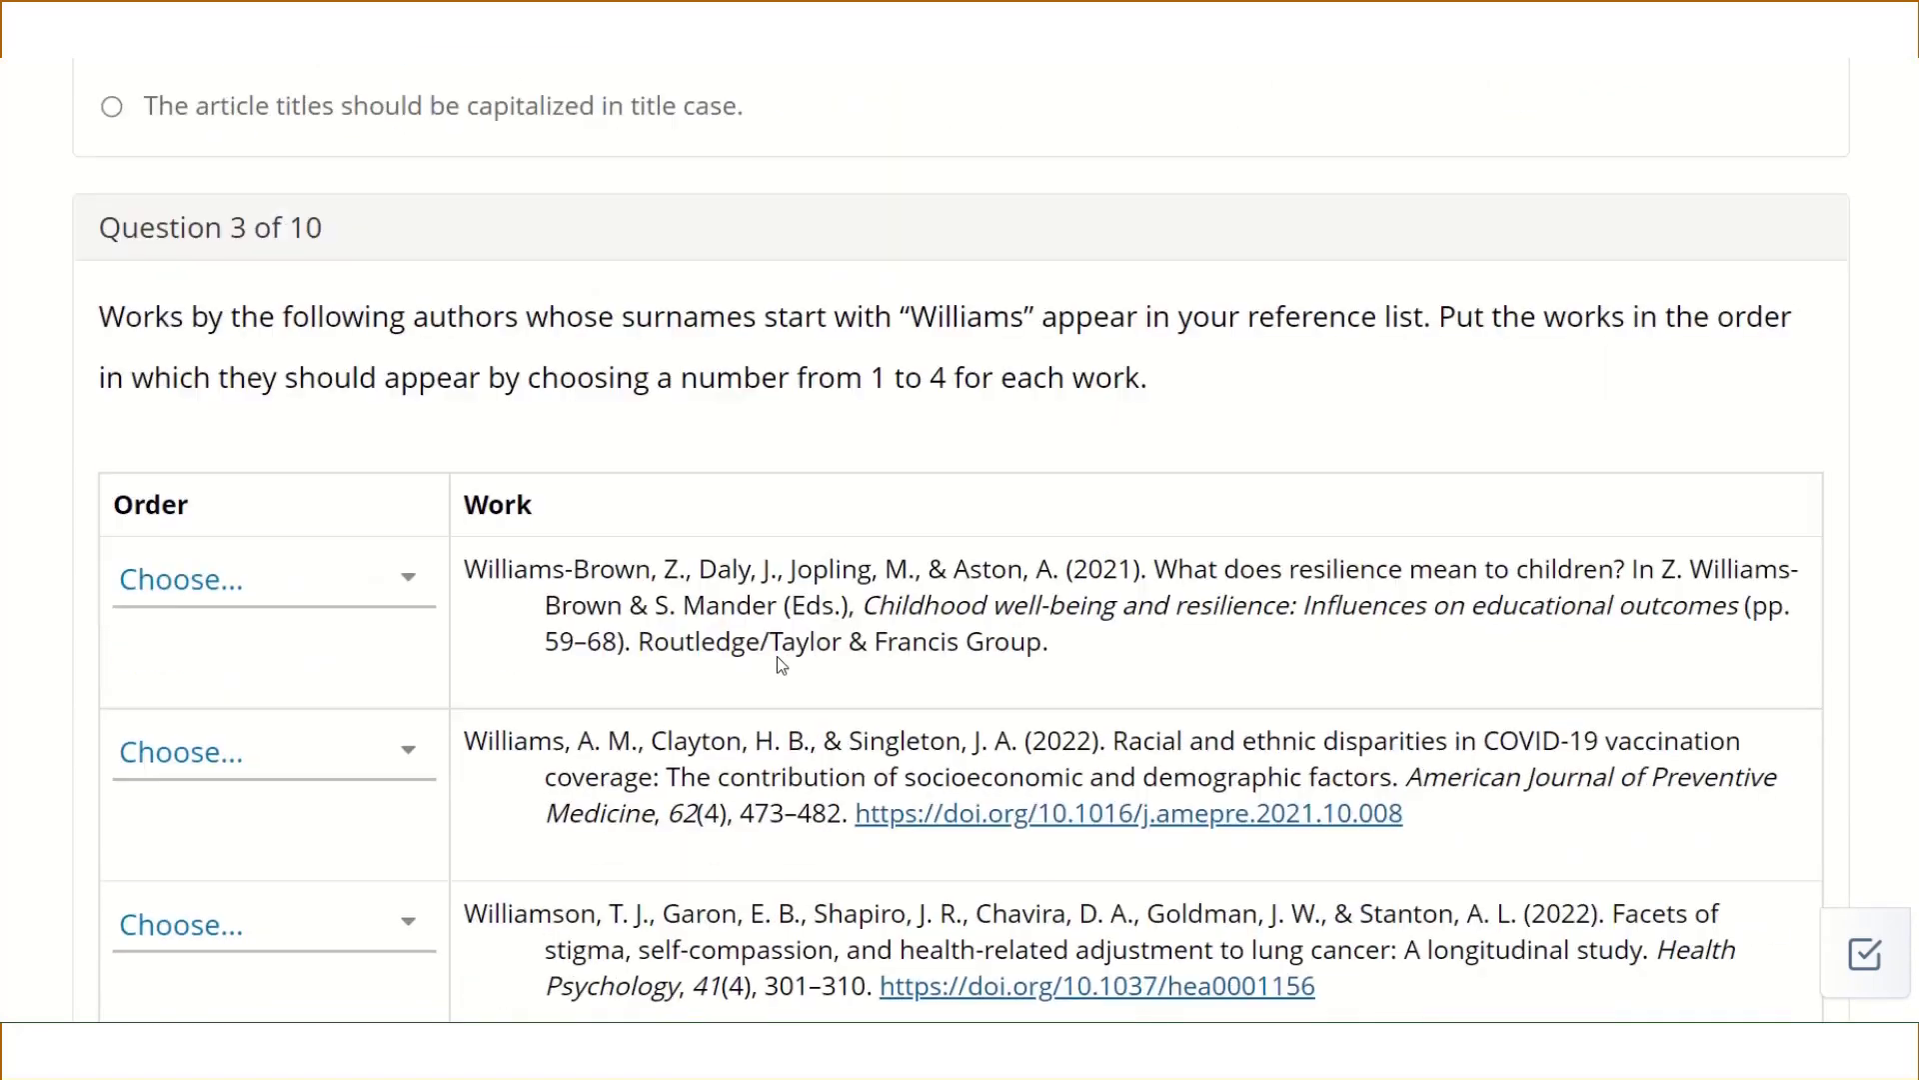
scroll(778, 657, down, 2)
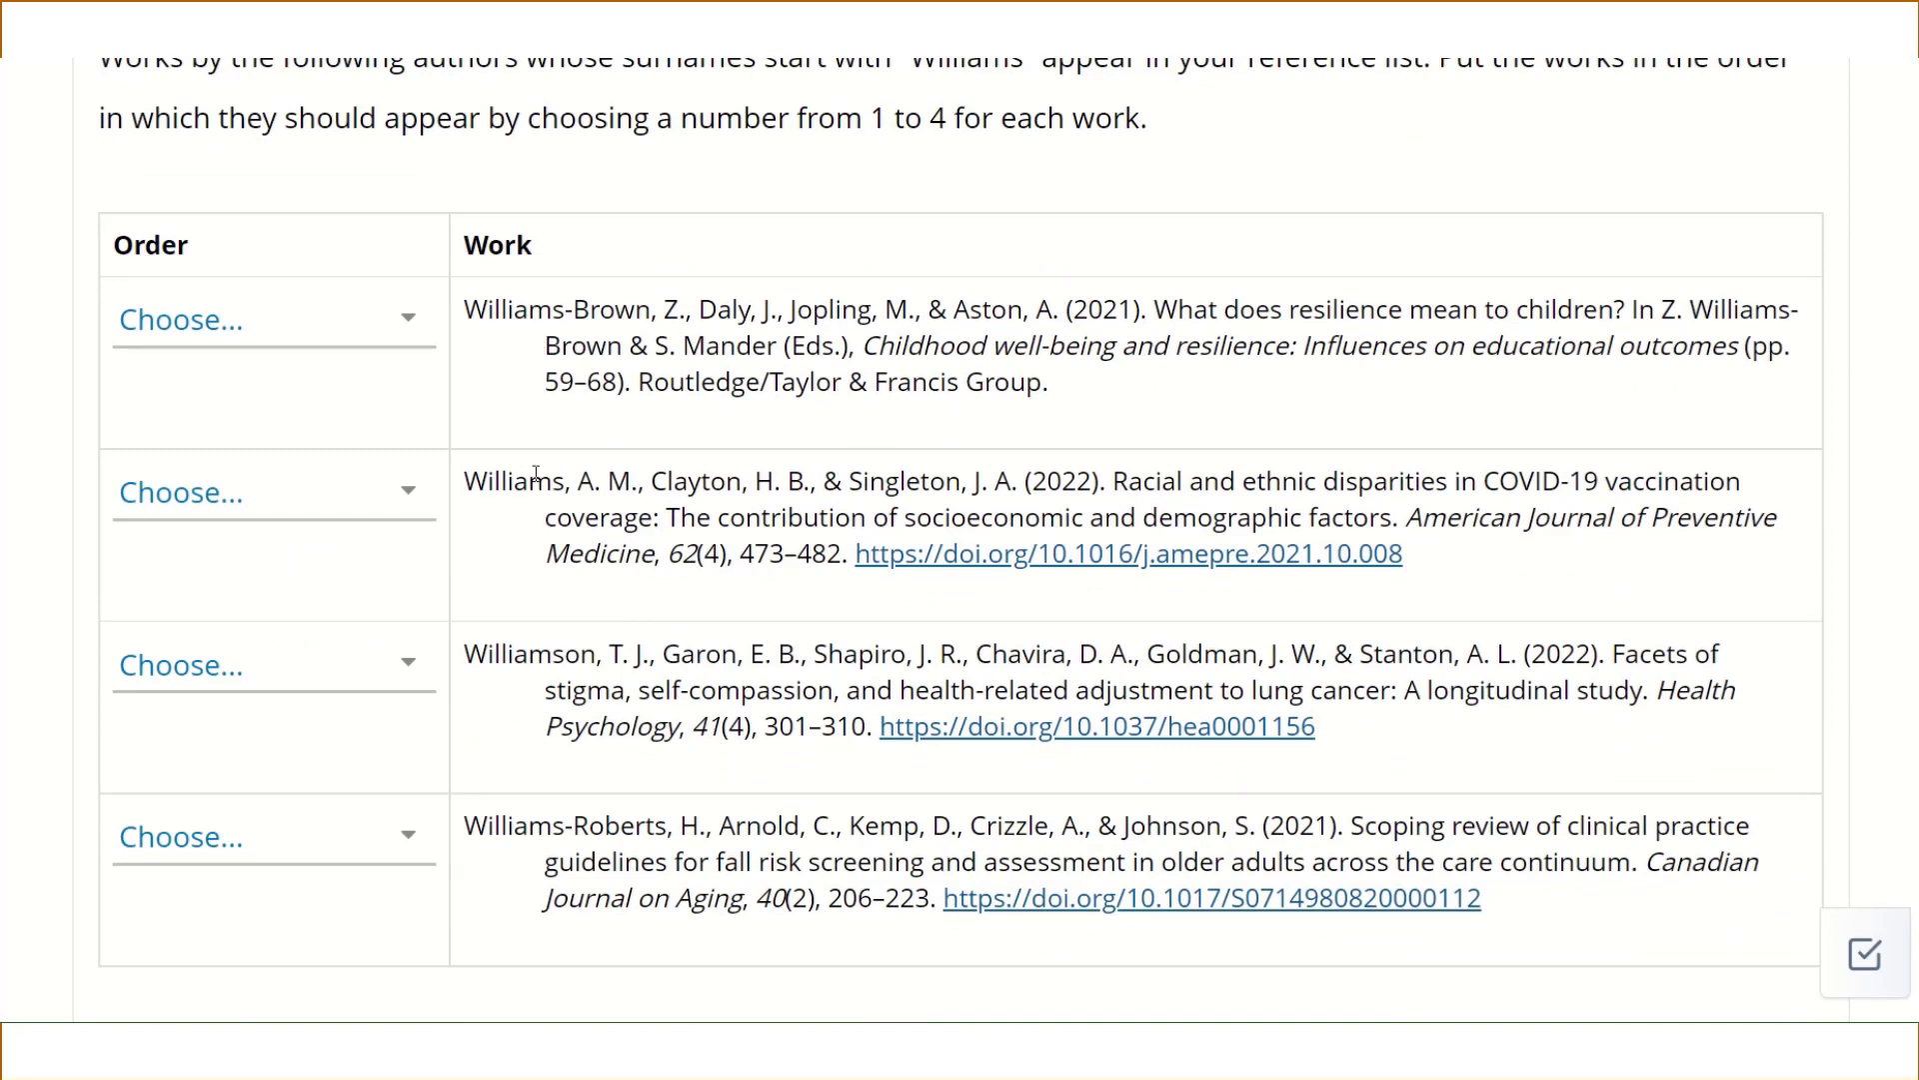
scroll(699, 655, down, 5)
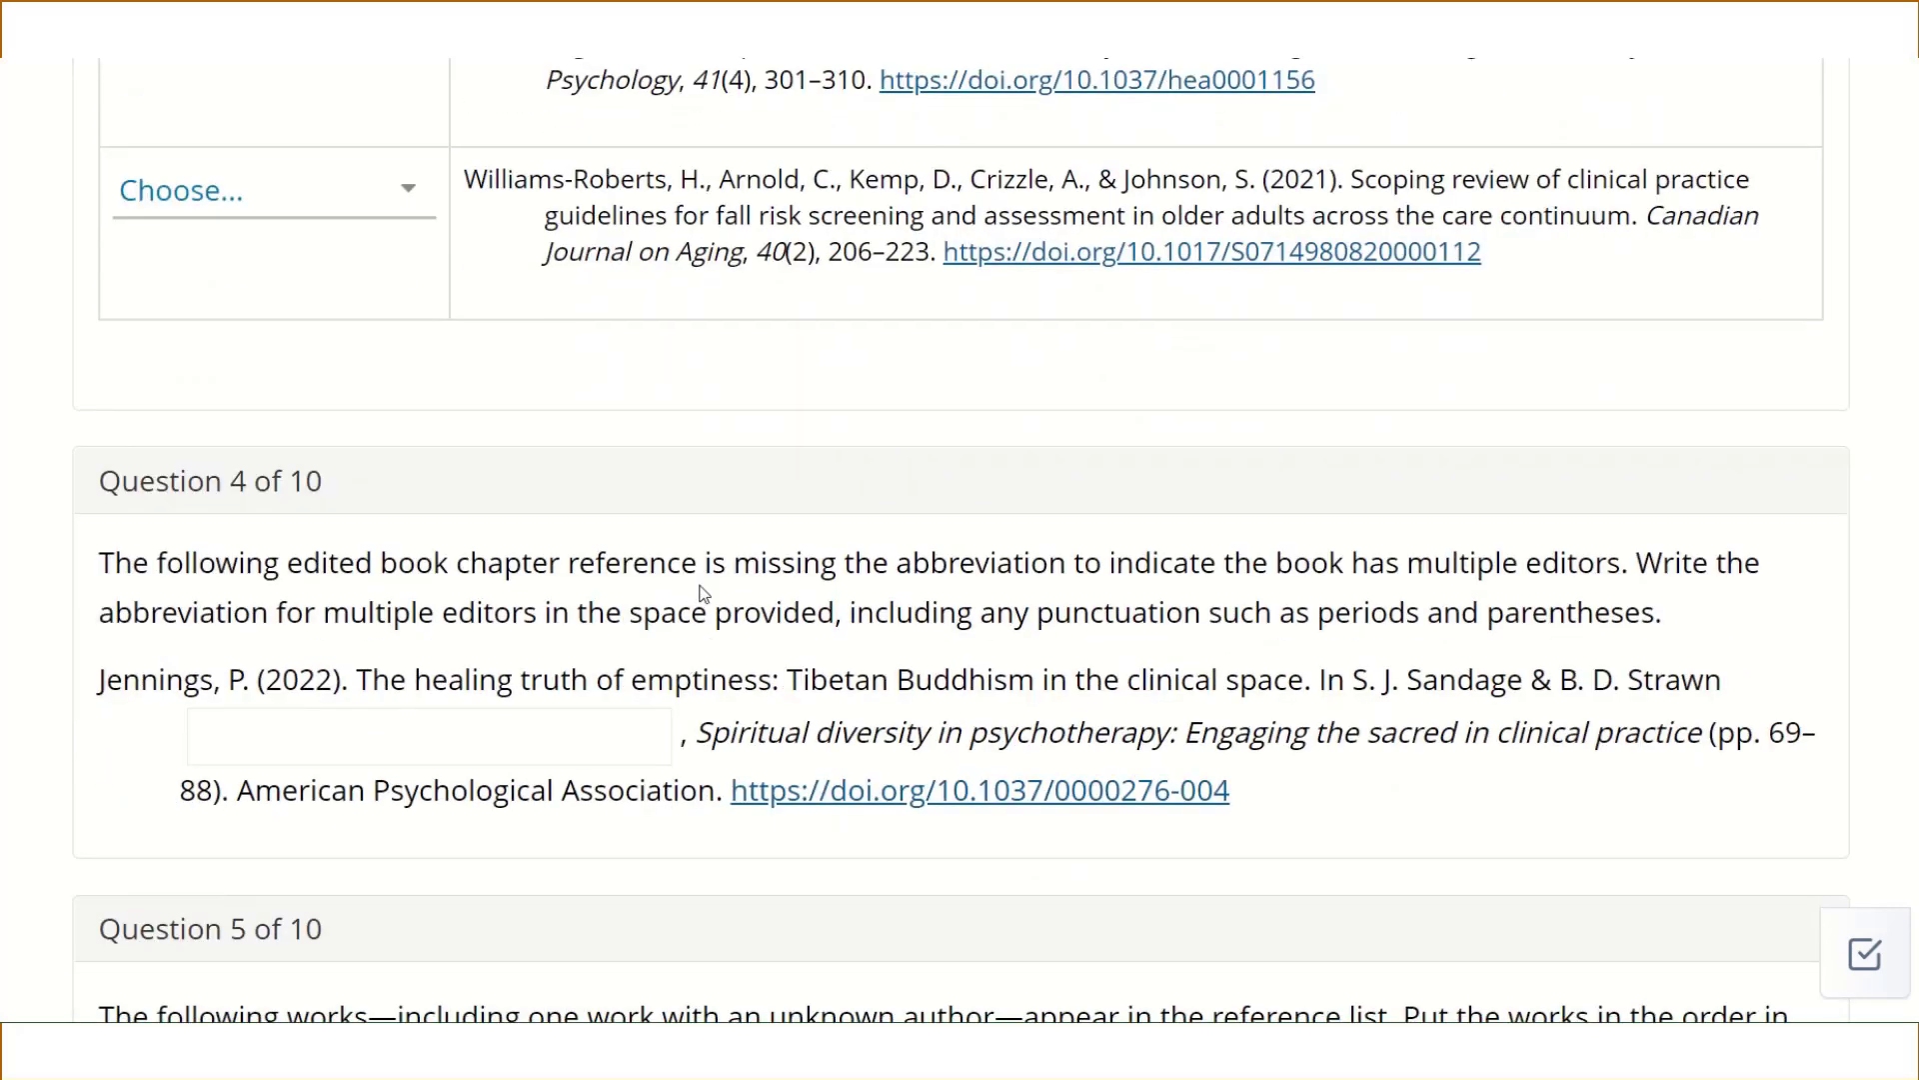
scroll(688, 657, down, 1)
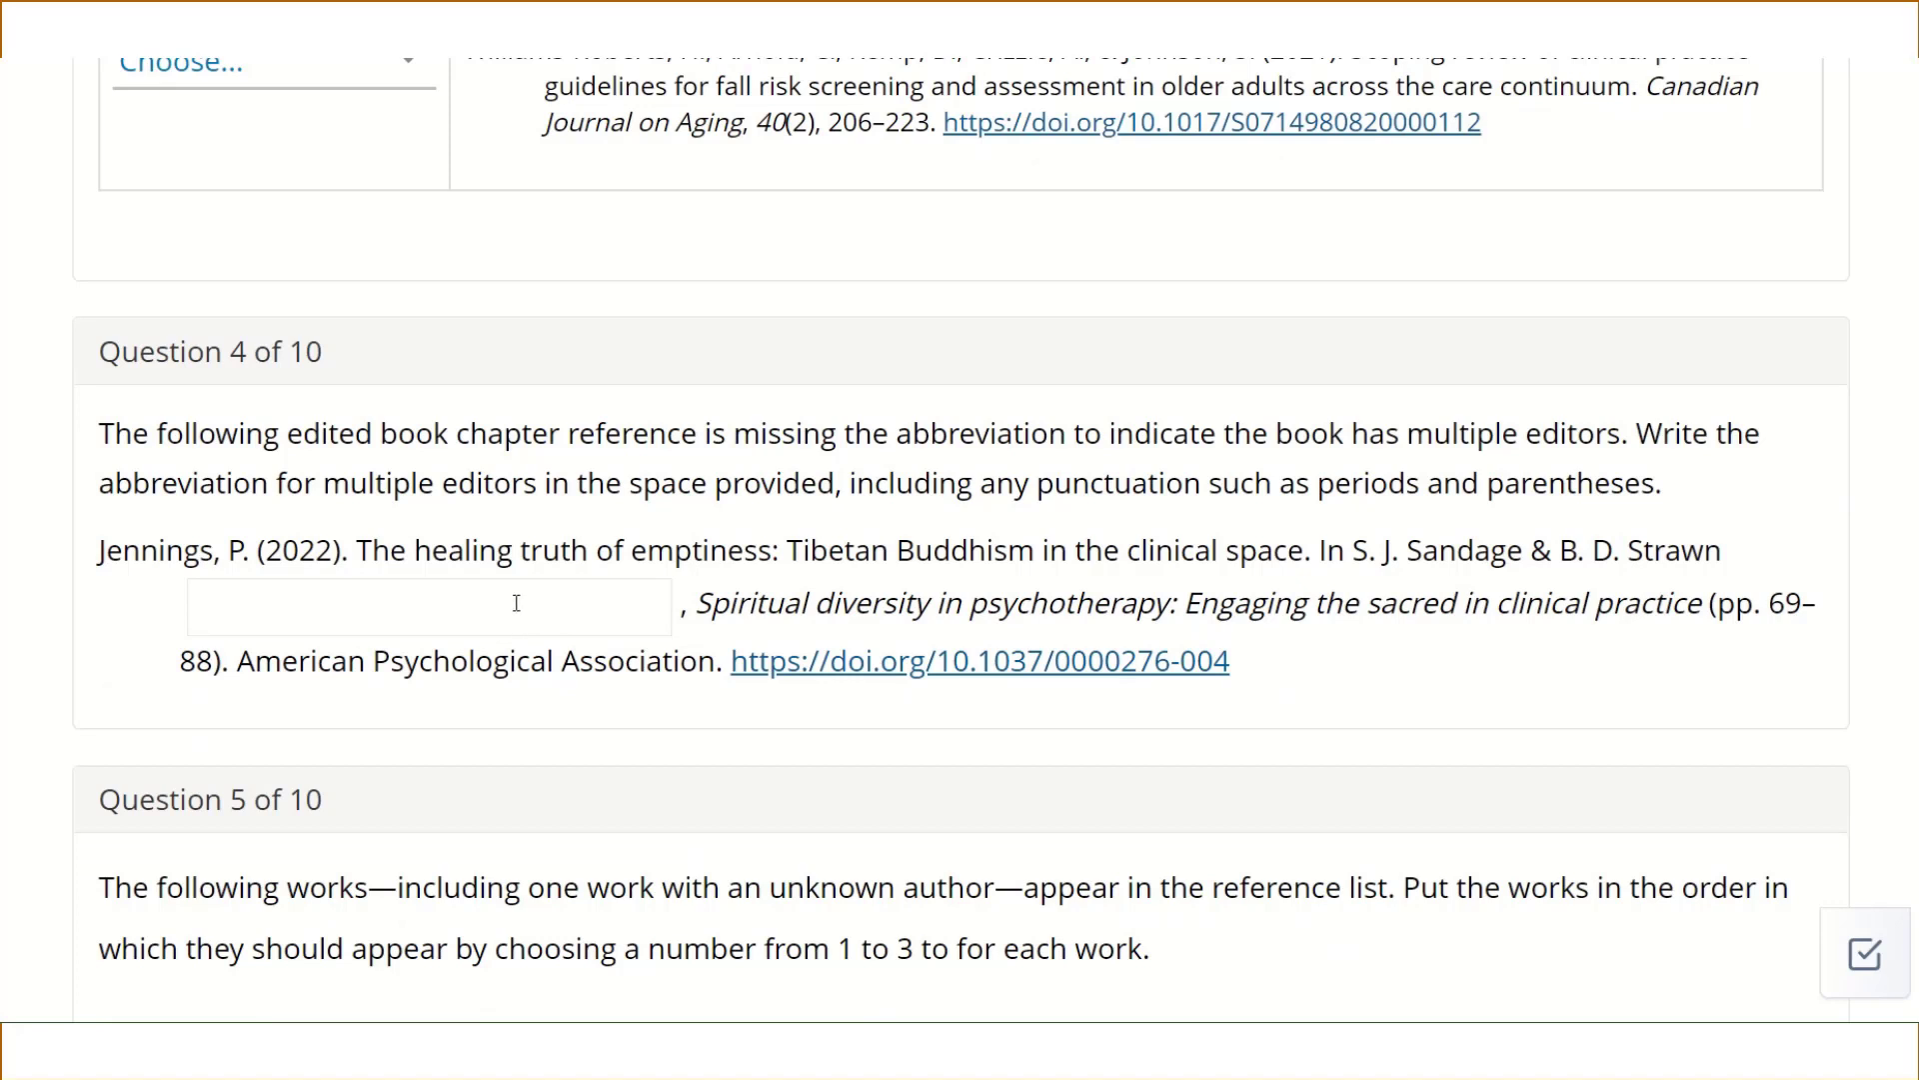
scroll(517, 602, up, 1)
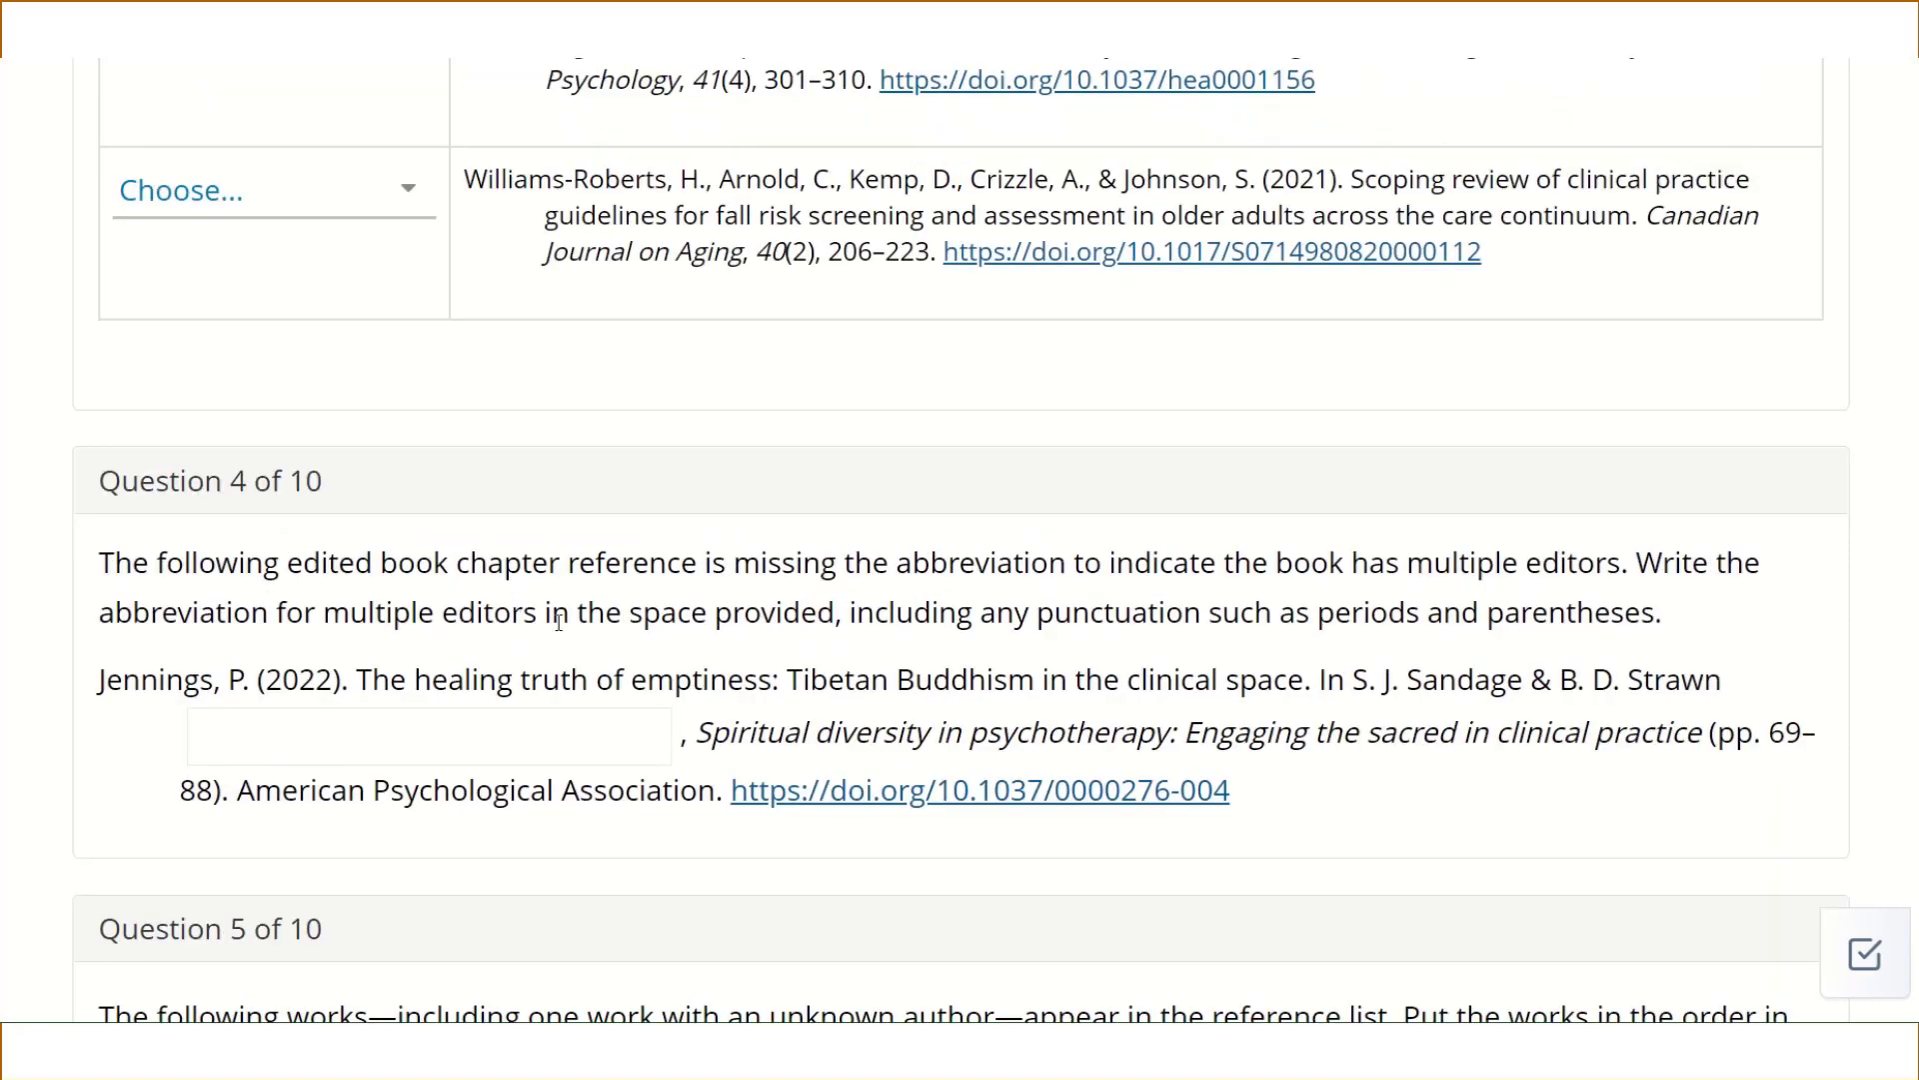
click(610, 729)
text((E)
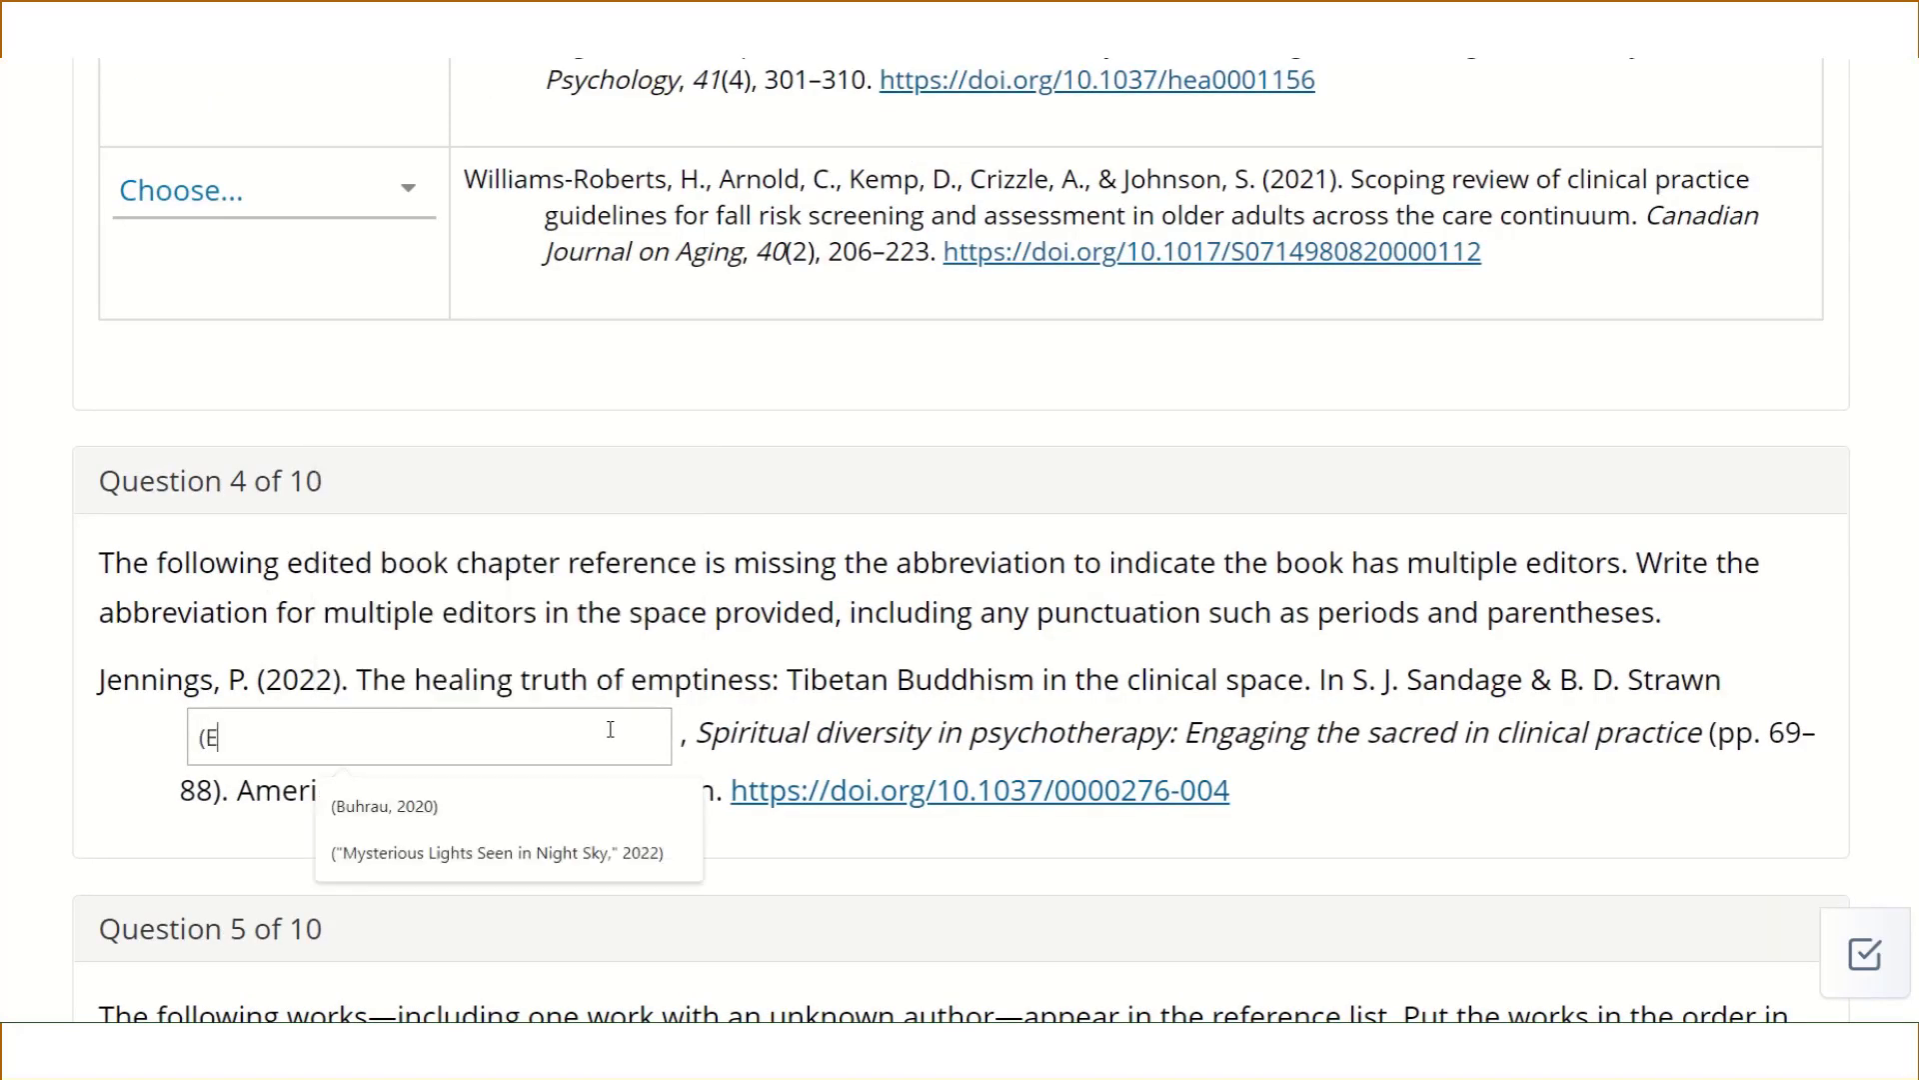
text(ds.))
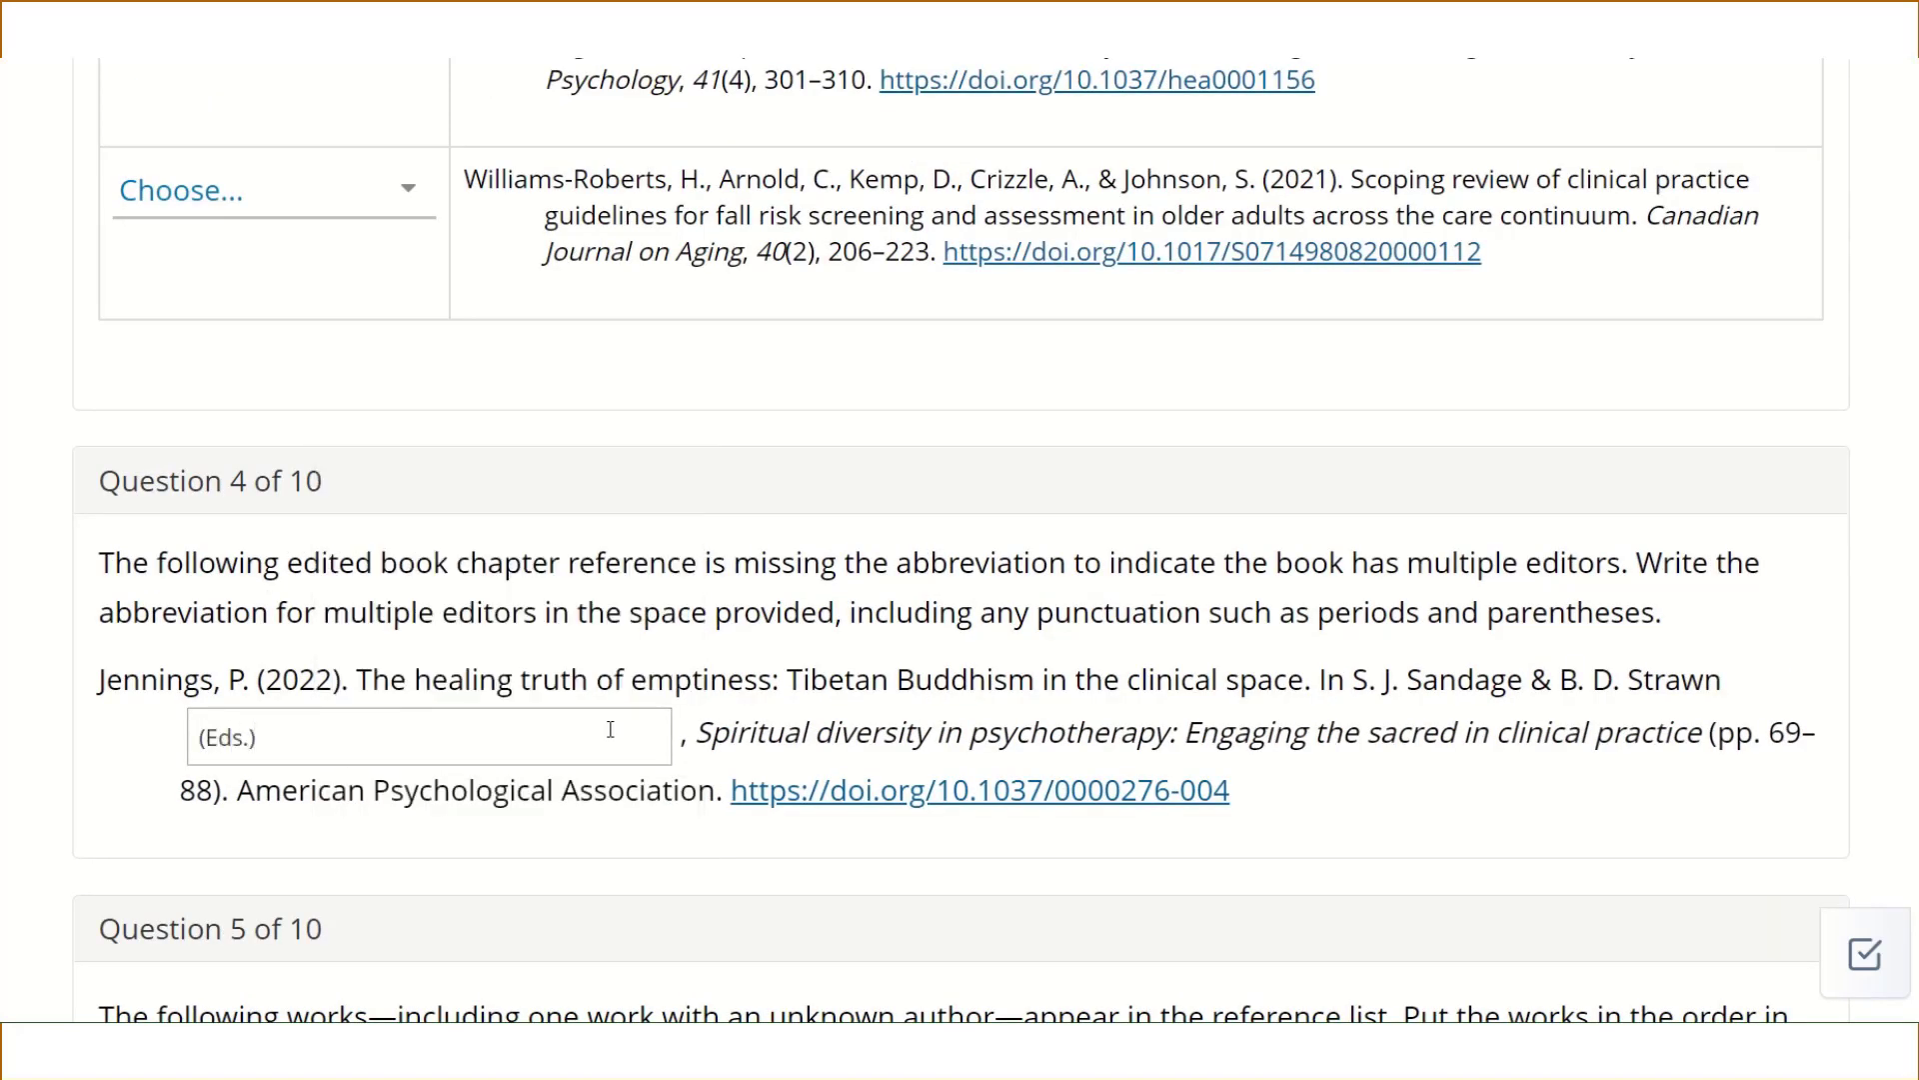
drag(675, 738, 681, 750)
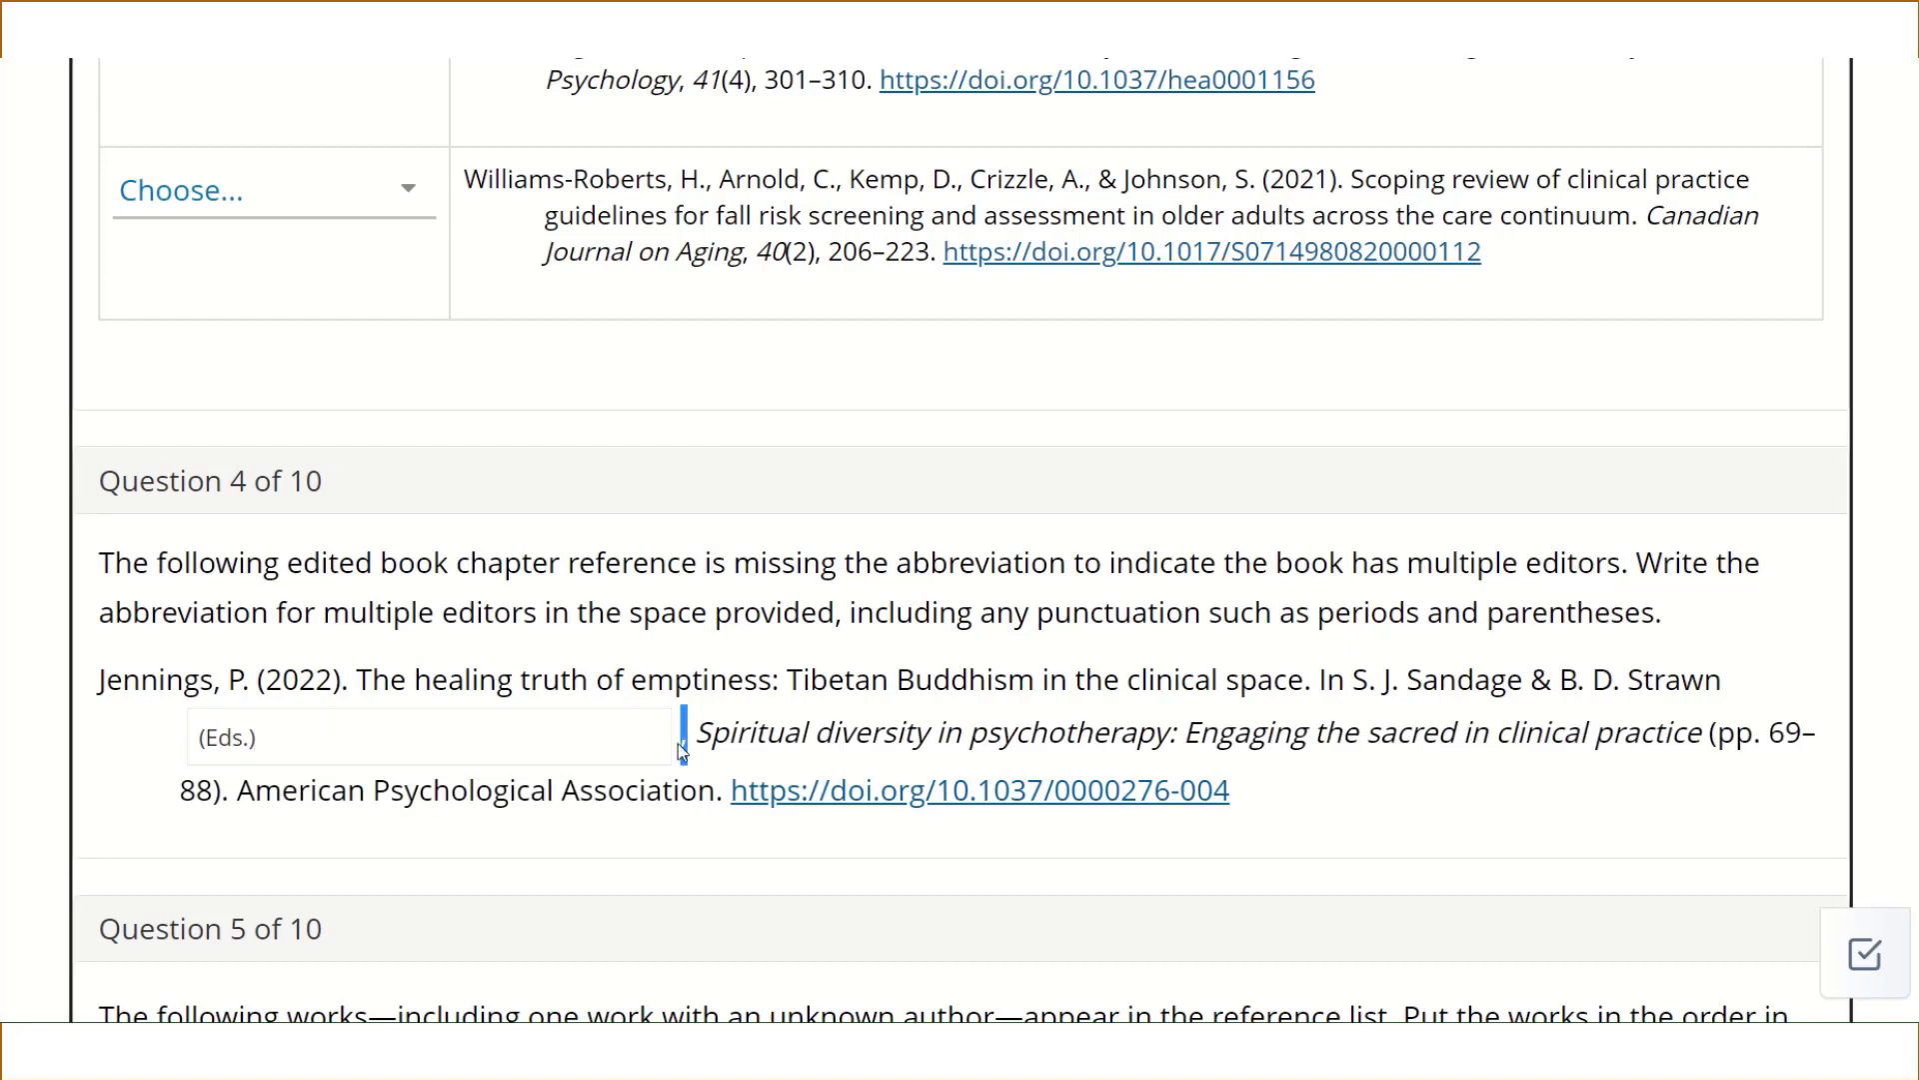
- In Question 5, order the three works, including the one with an unknown author, as 2, 3 and 1, going down the list
scroll(686, 734, down, 6)
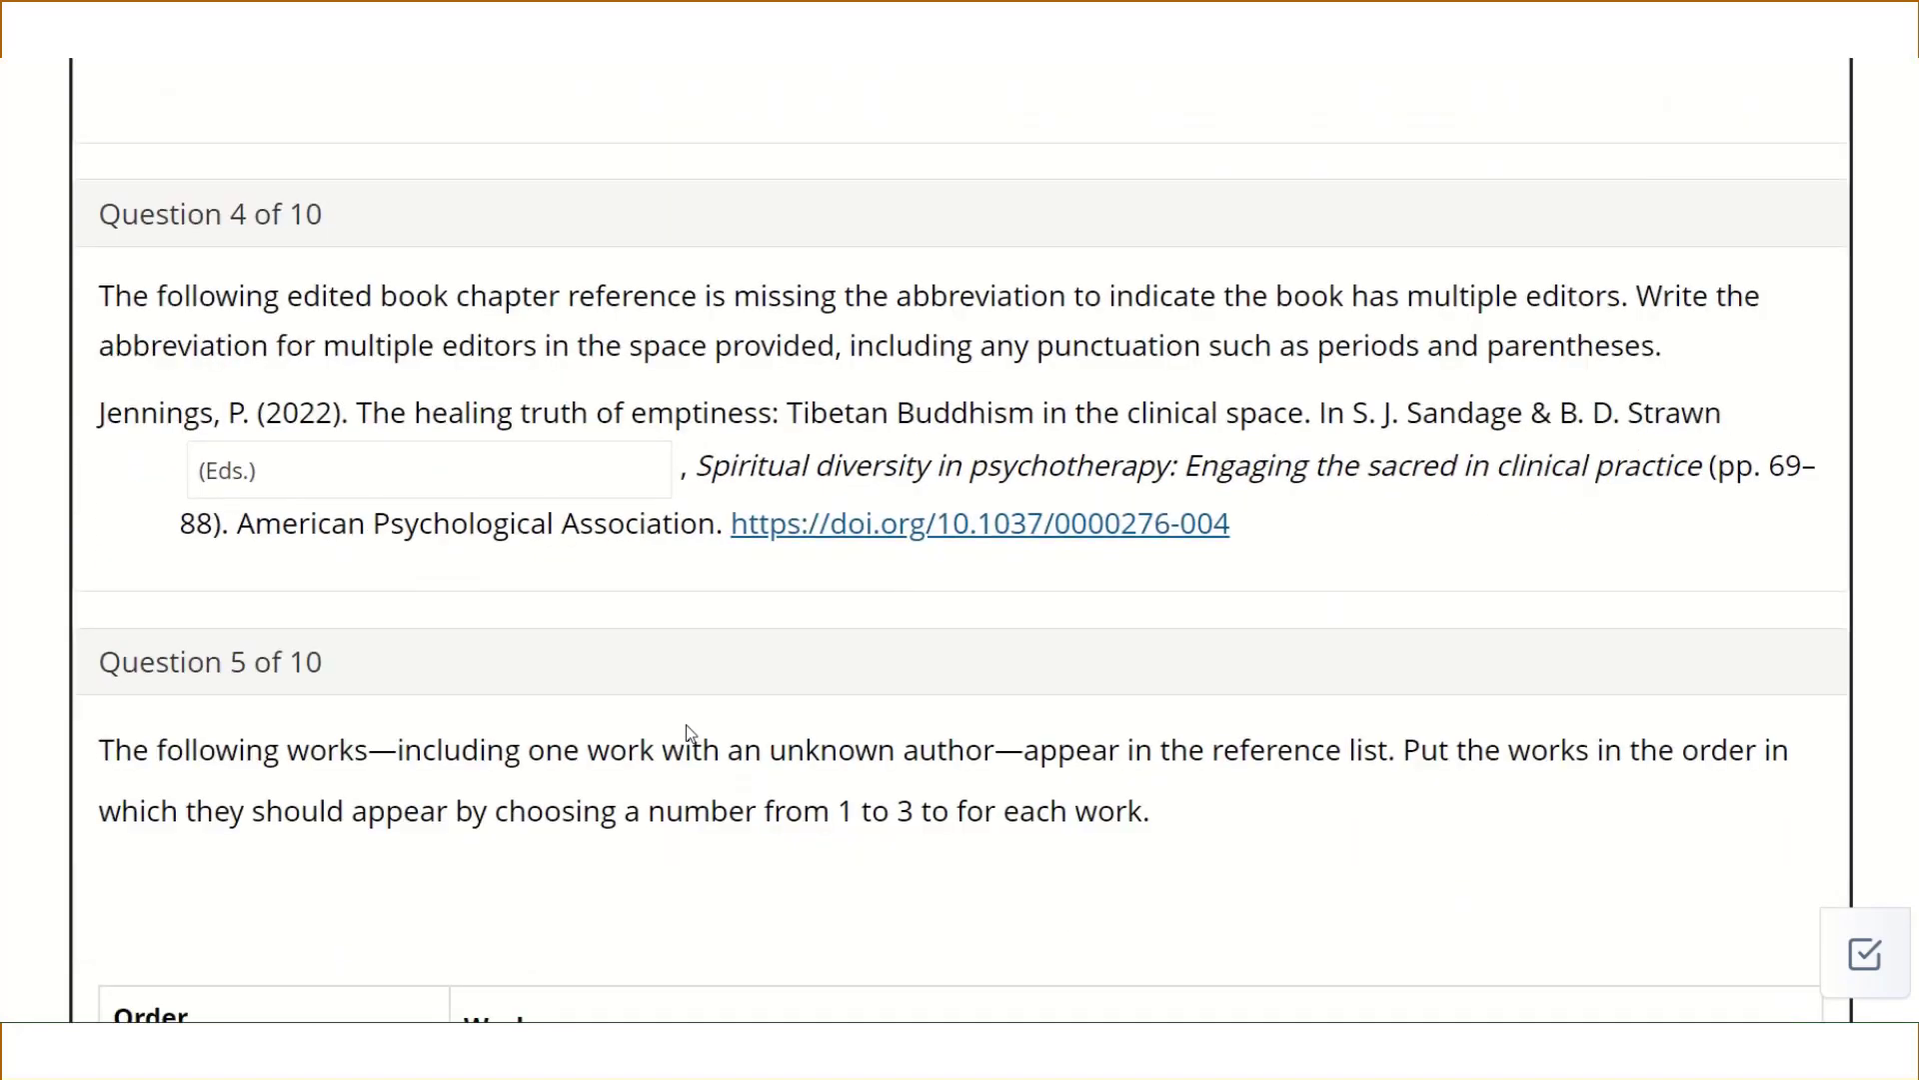
scroll(684, 689, down, 2)
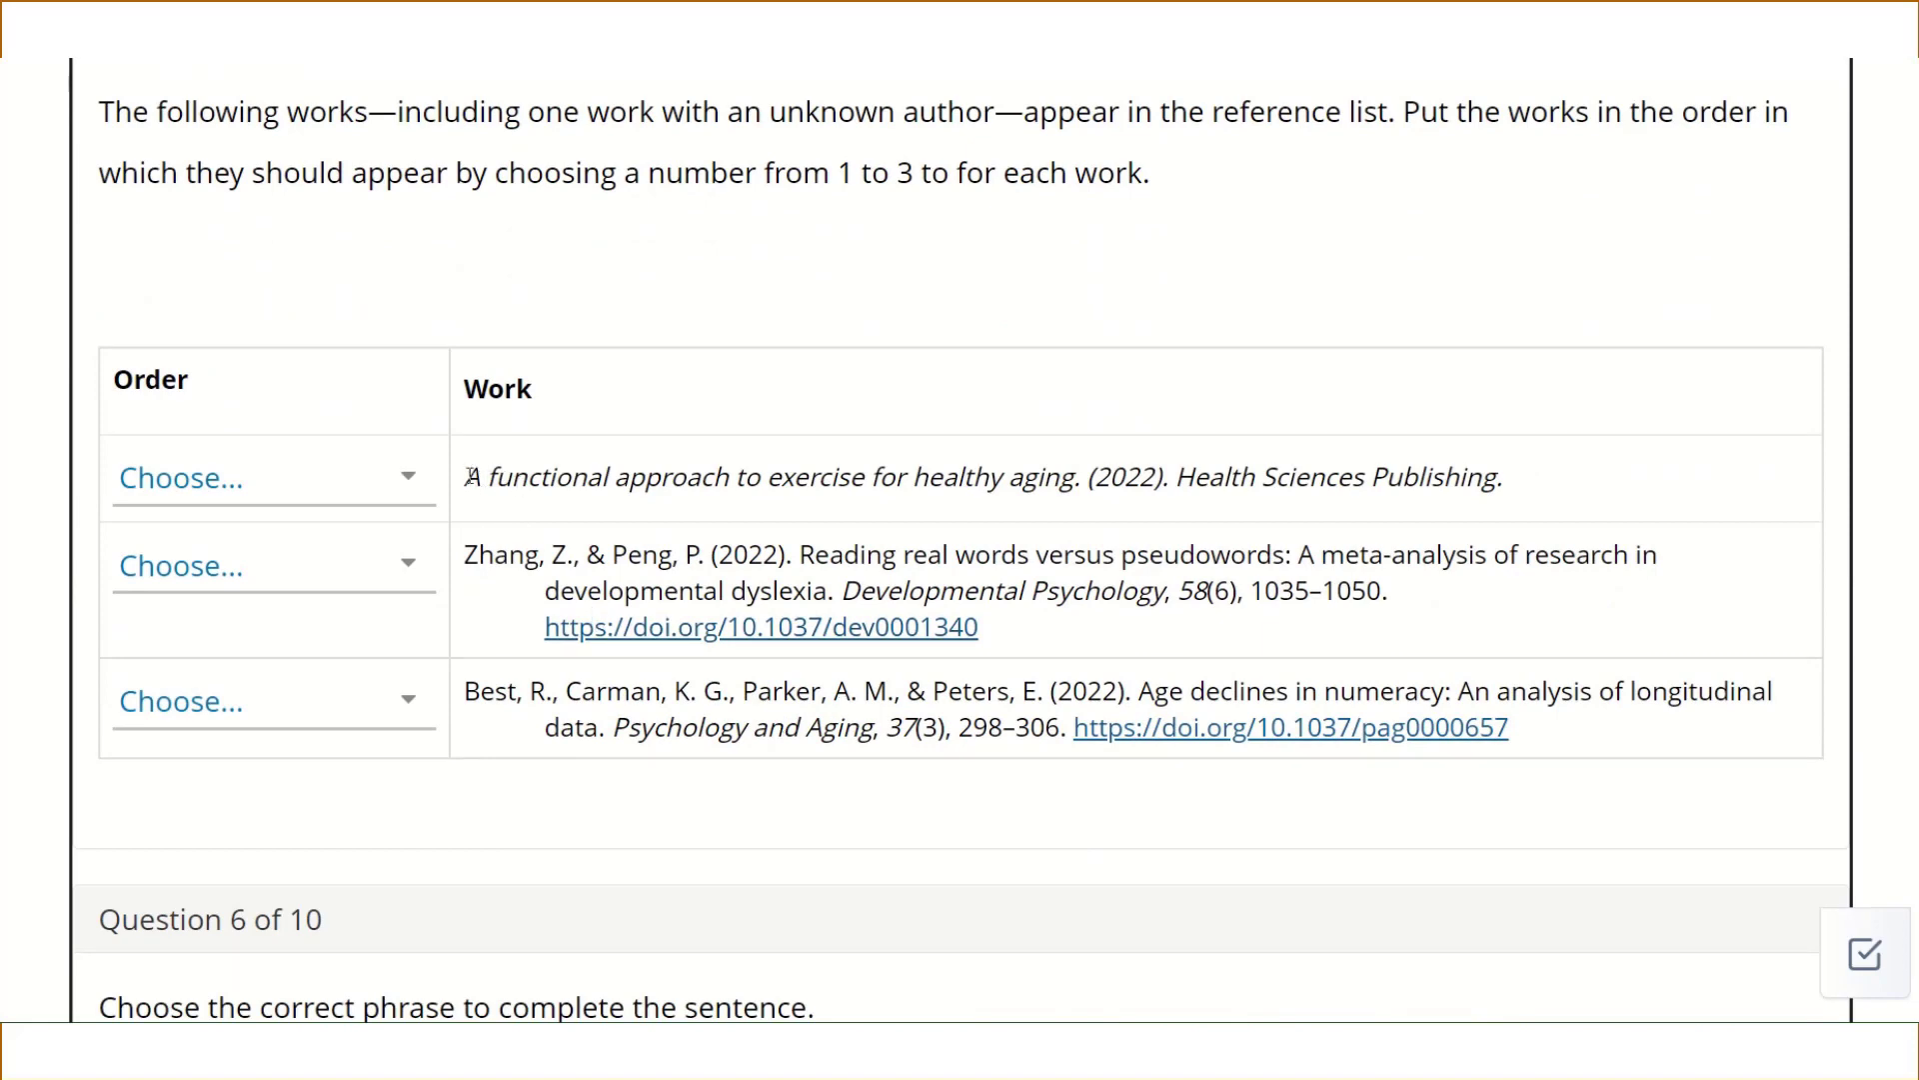
scroll(519, 484, down, 1)
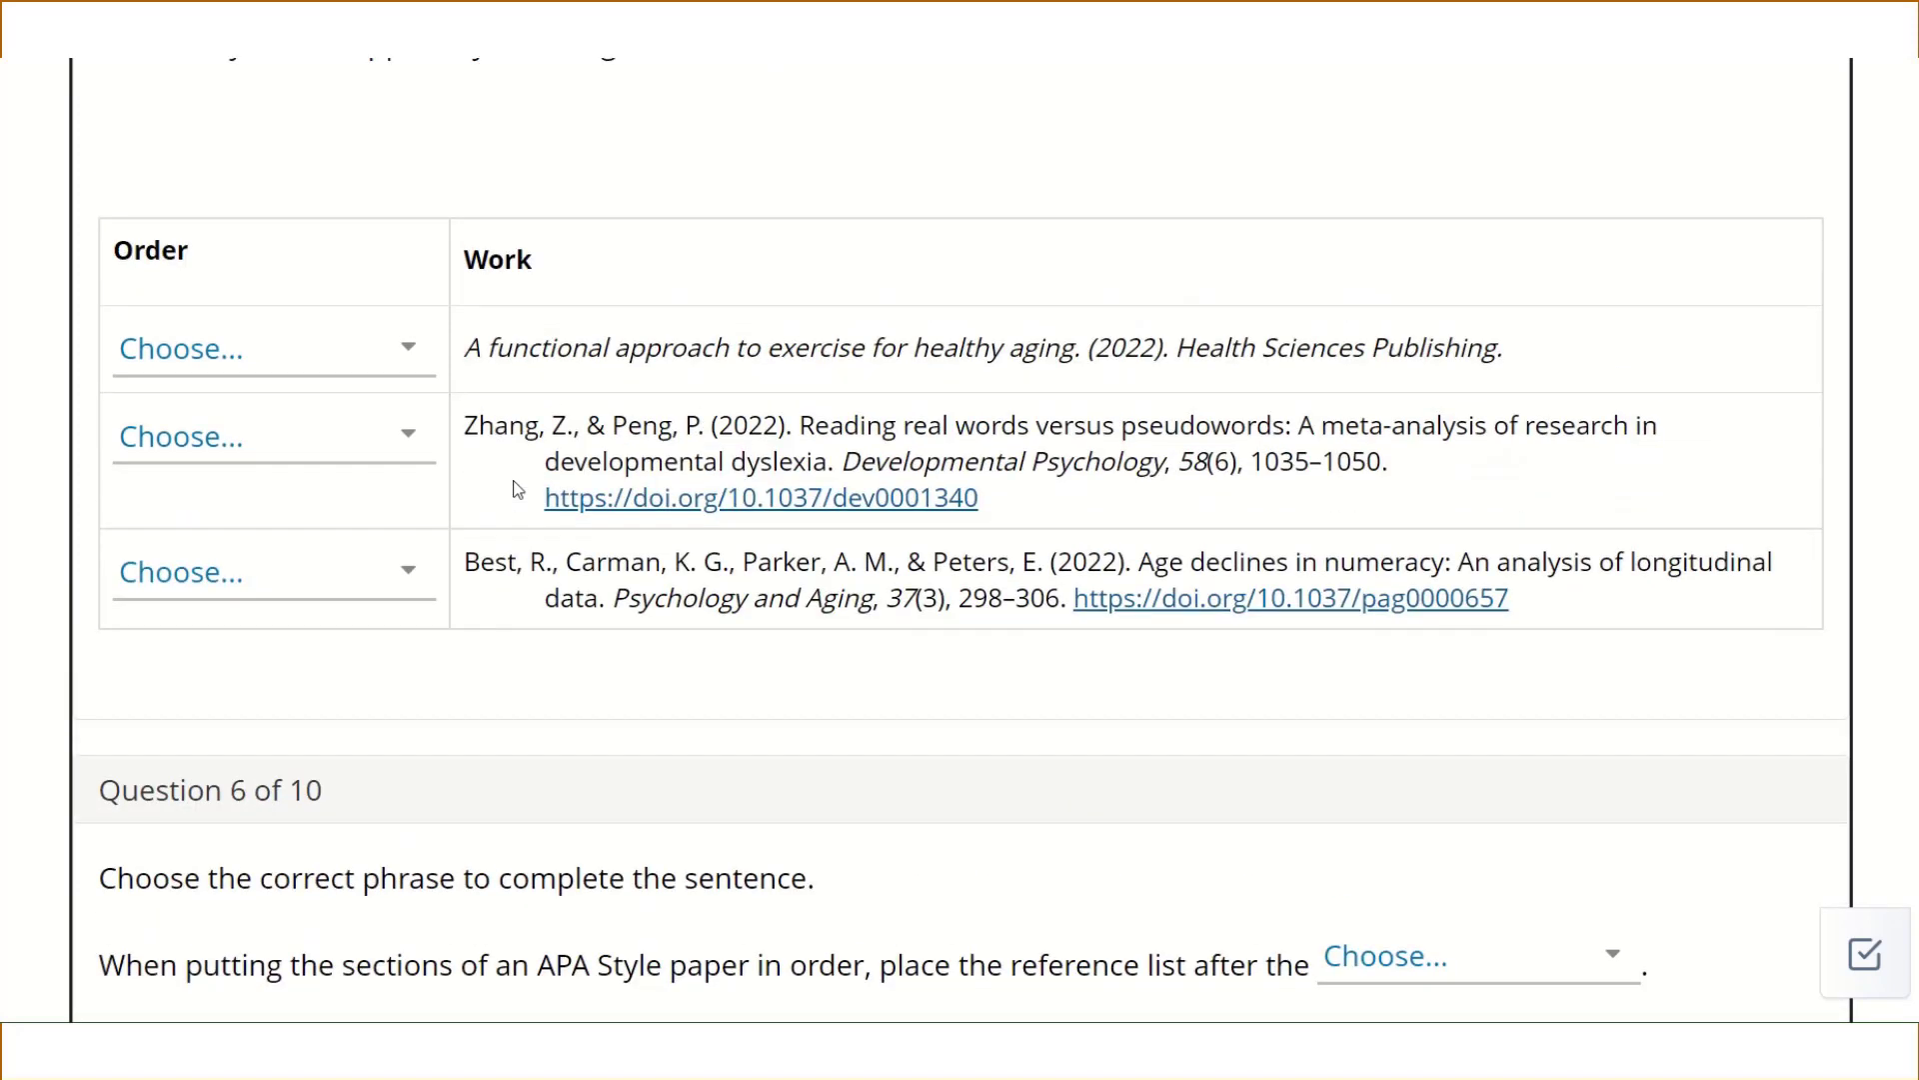
click(260, 574)
click(278, 657)
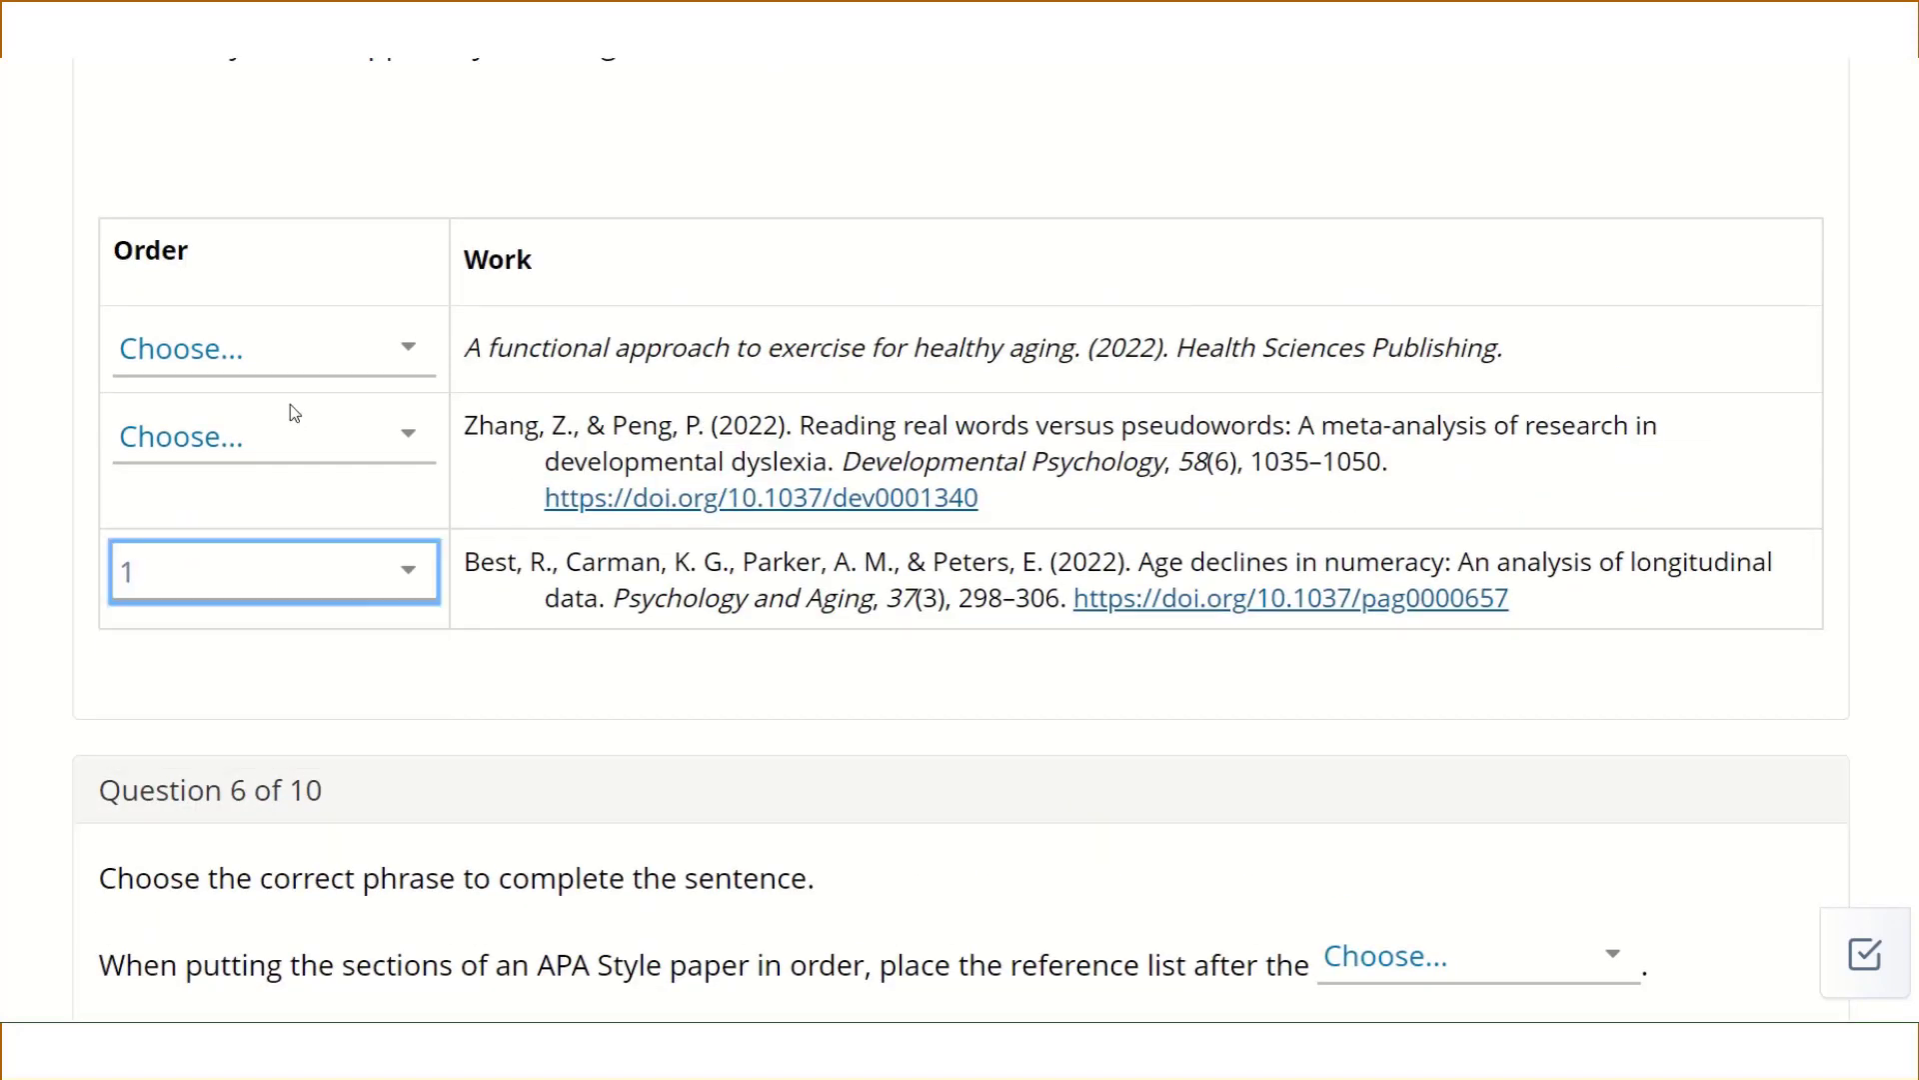
click(275, 352)
click(279, 471)
click(248, 440)
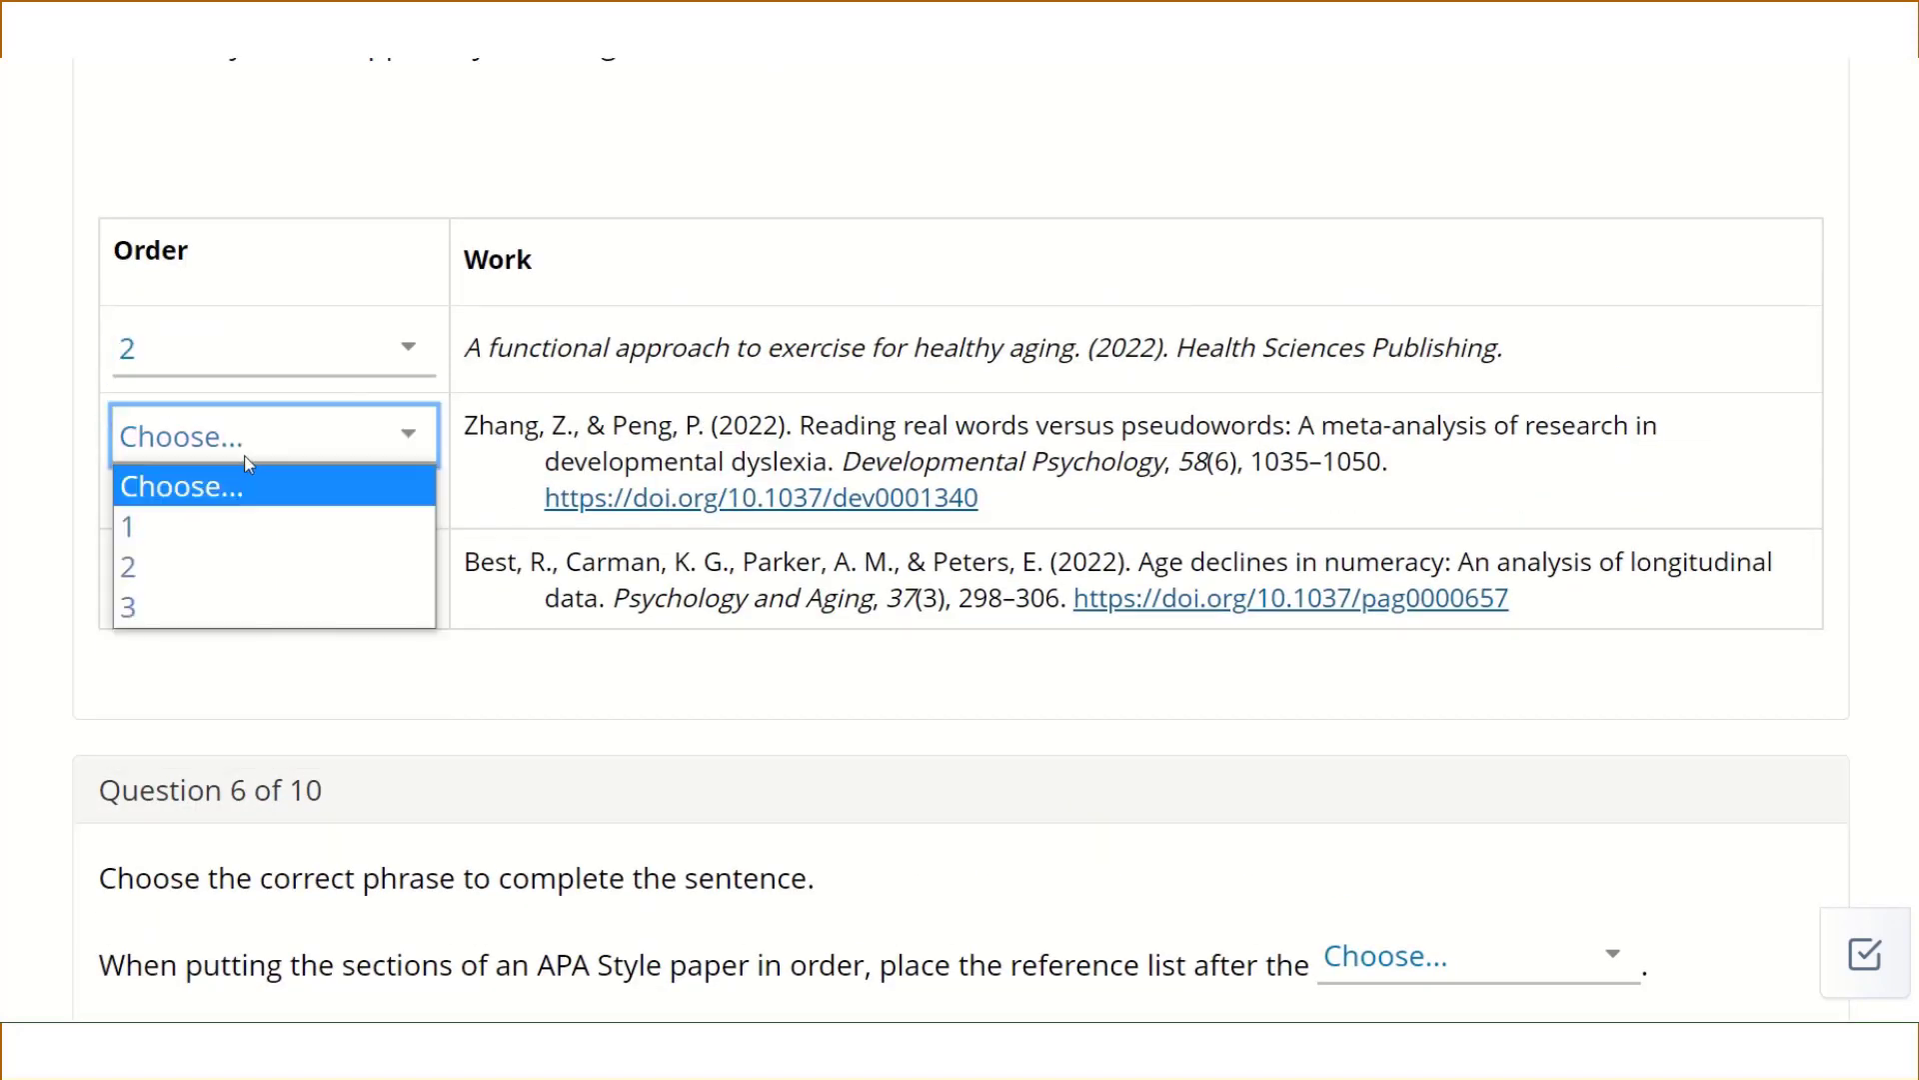
click(258, 600)
- In Question 6, complete the sentence so that the reference list is placed after the "text."
scroll(256, 604, down, 4)
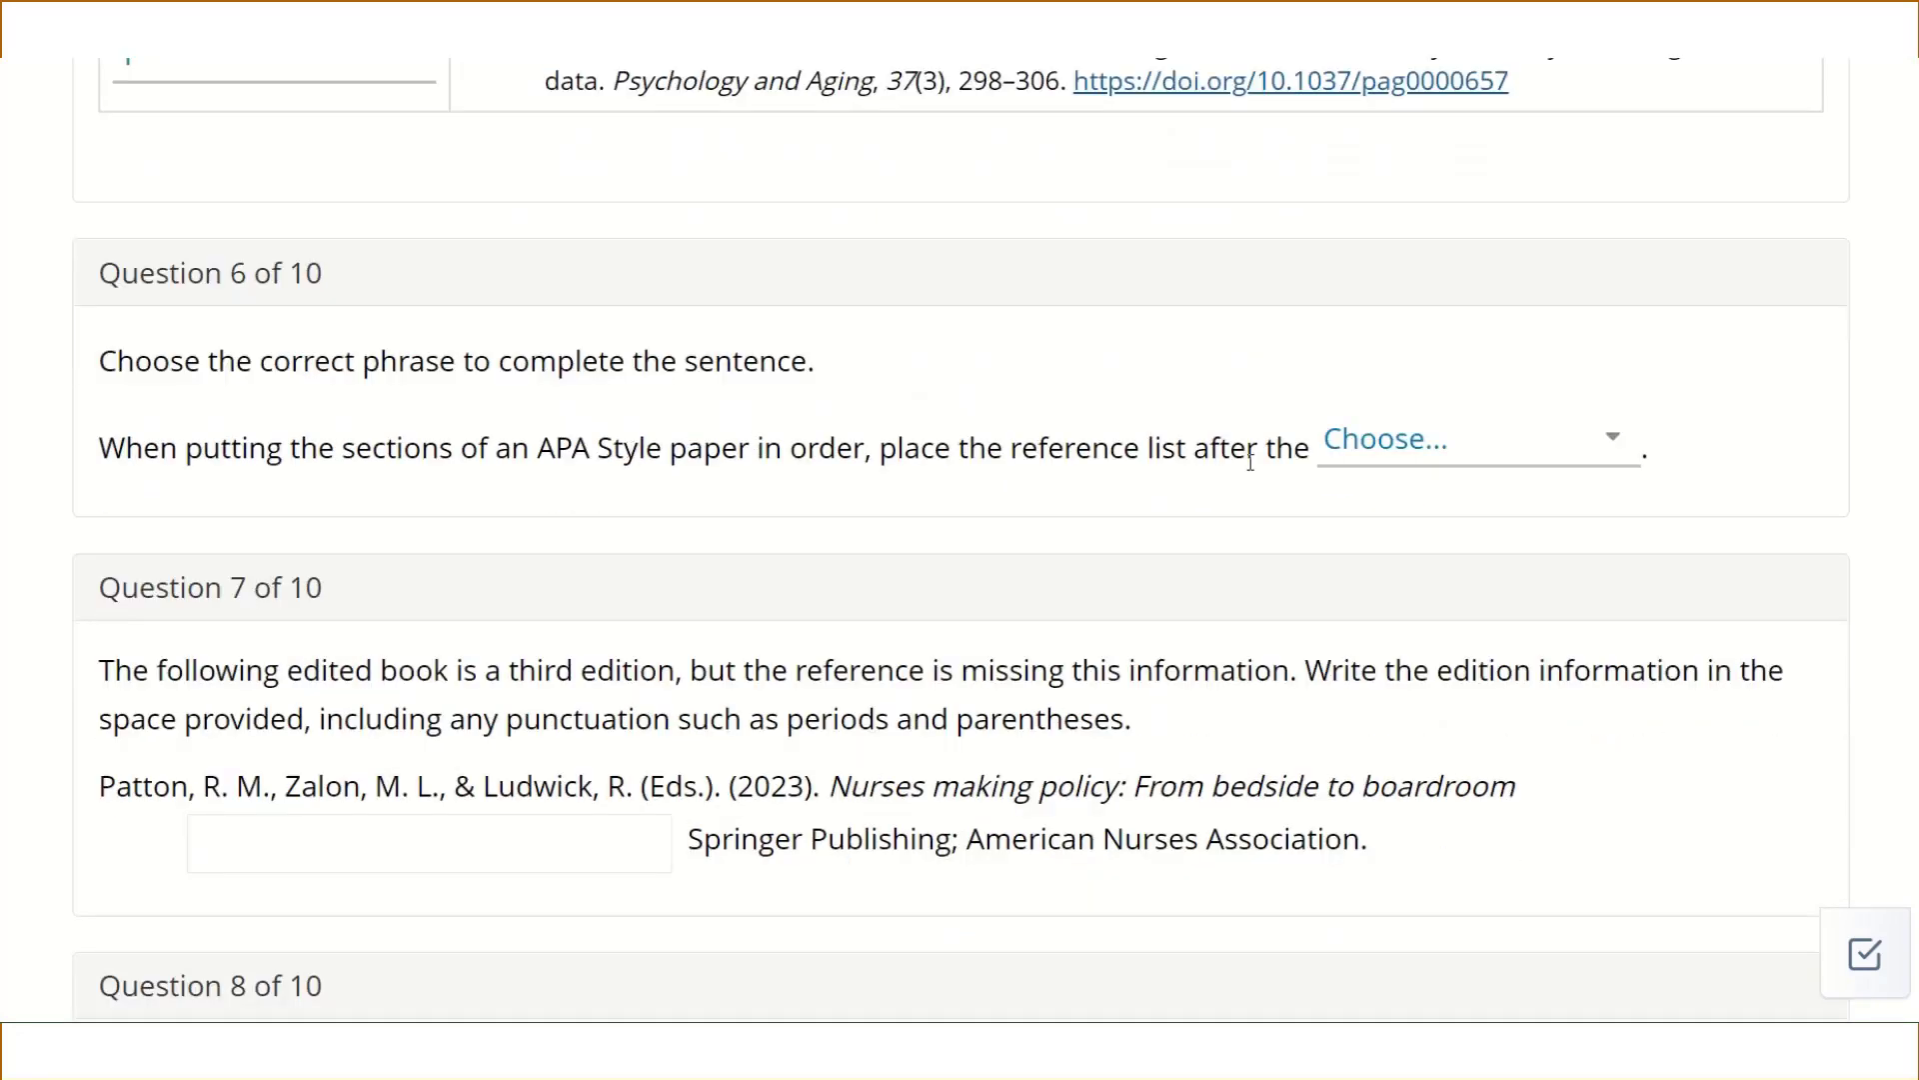
click(1358, 457)
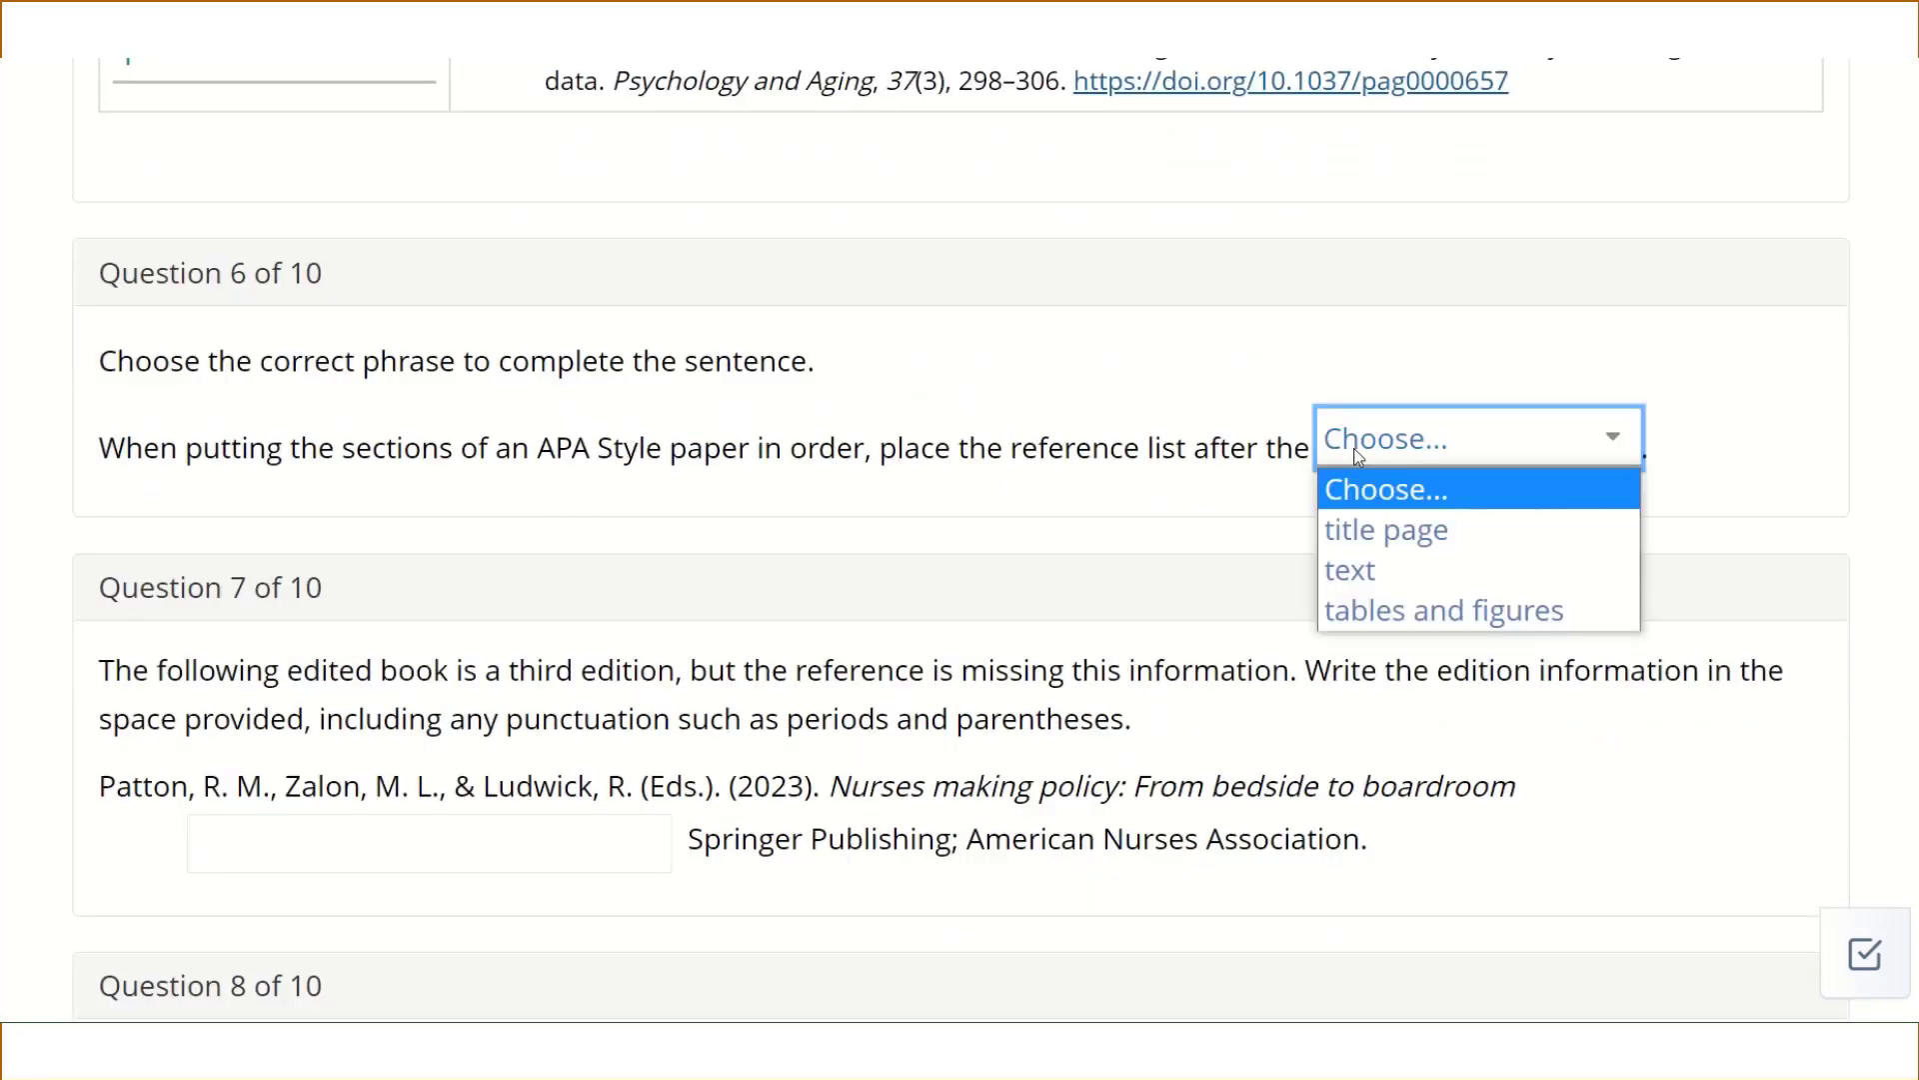
click(1376, 570)
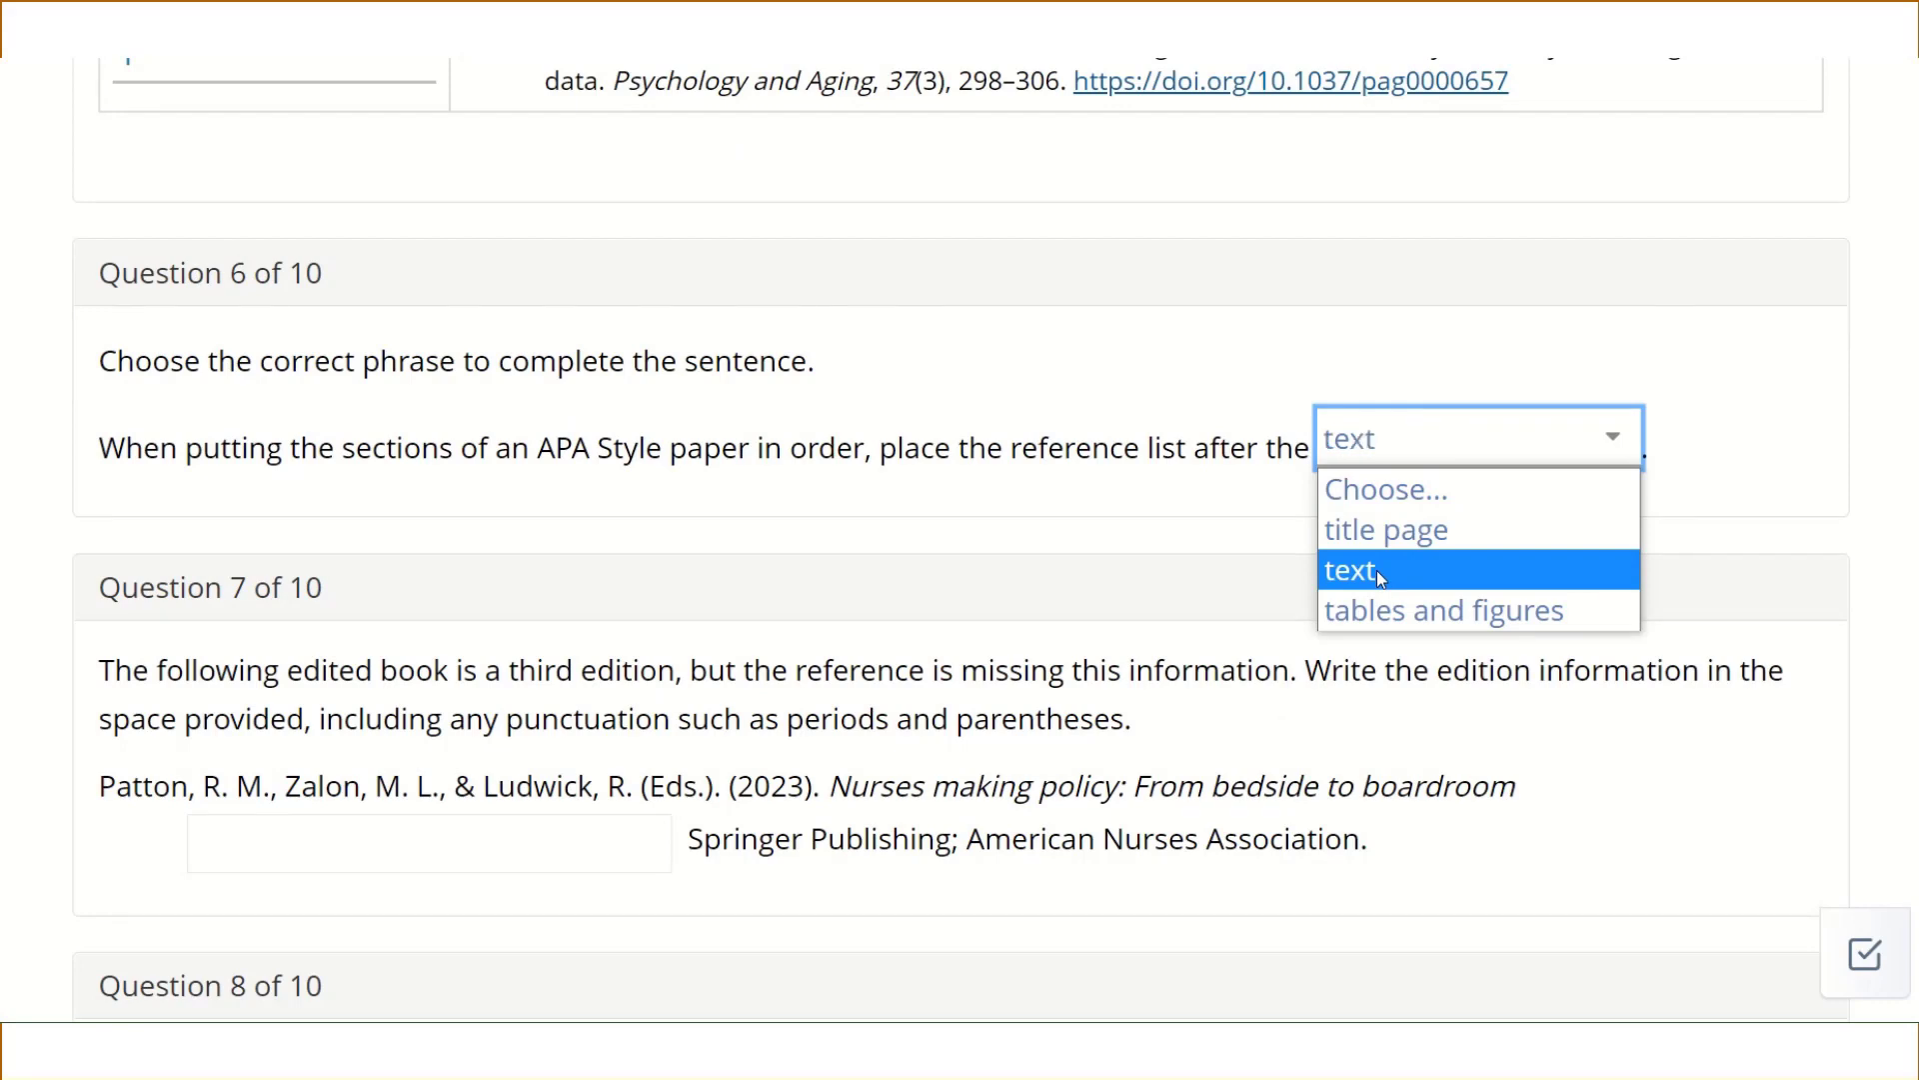
- In Question 7, fill in the edited book's missing edition information as "(3rd ed.)." with the closing period
scroll(1250, 516, down, 3)
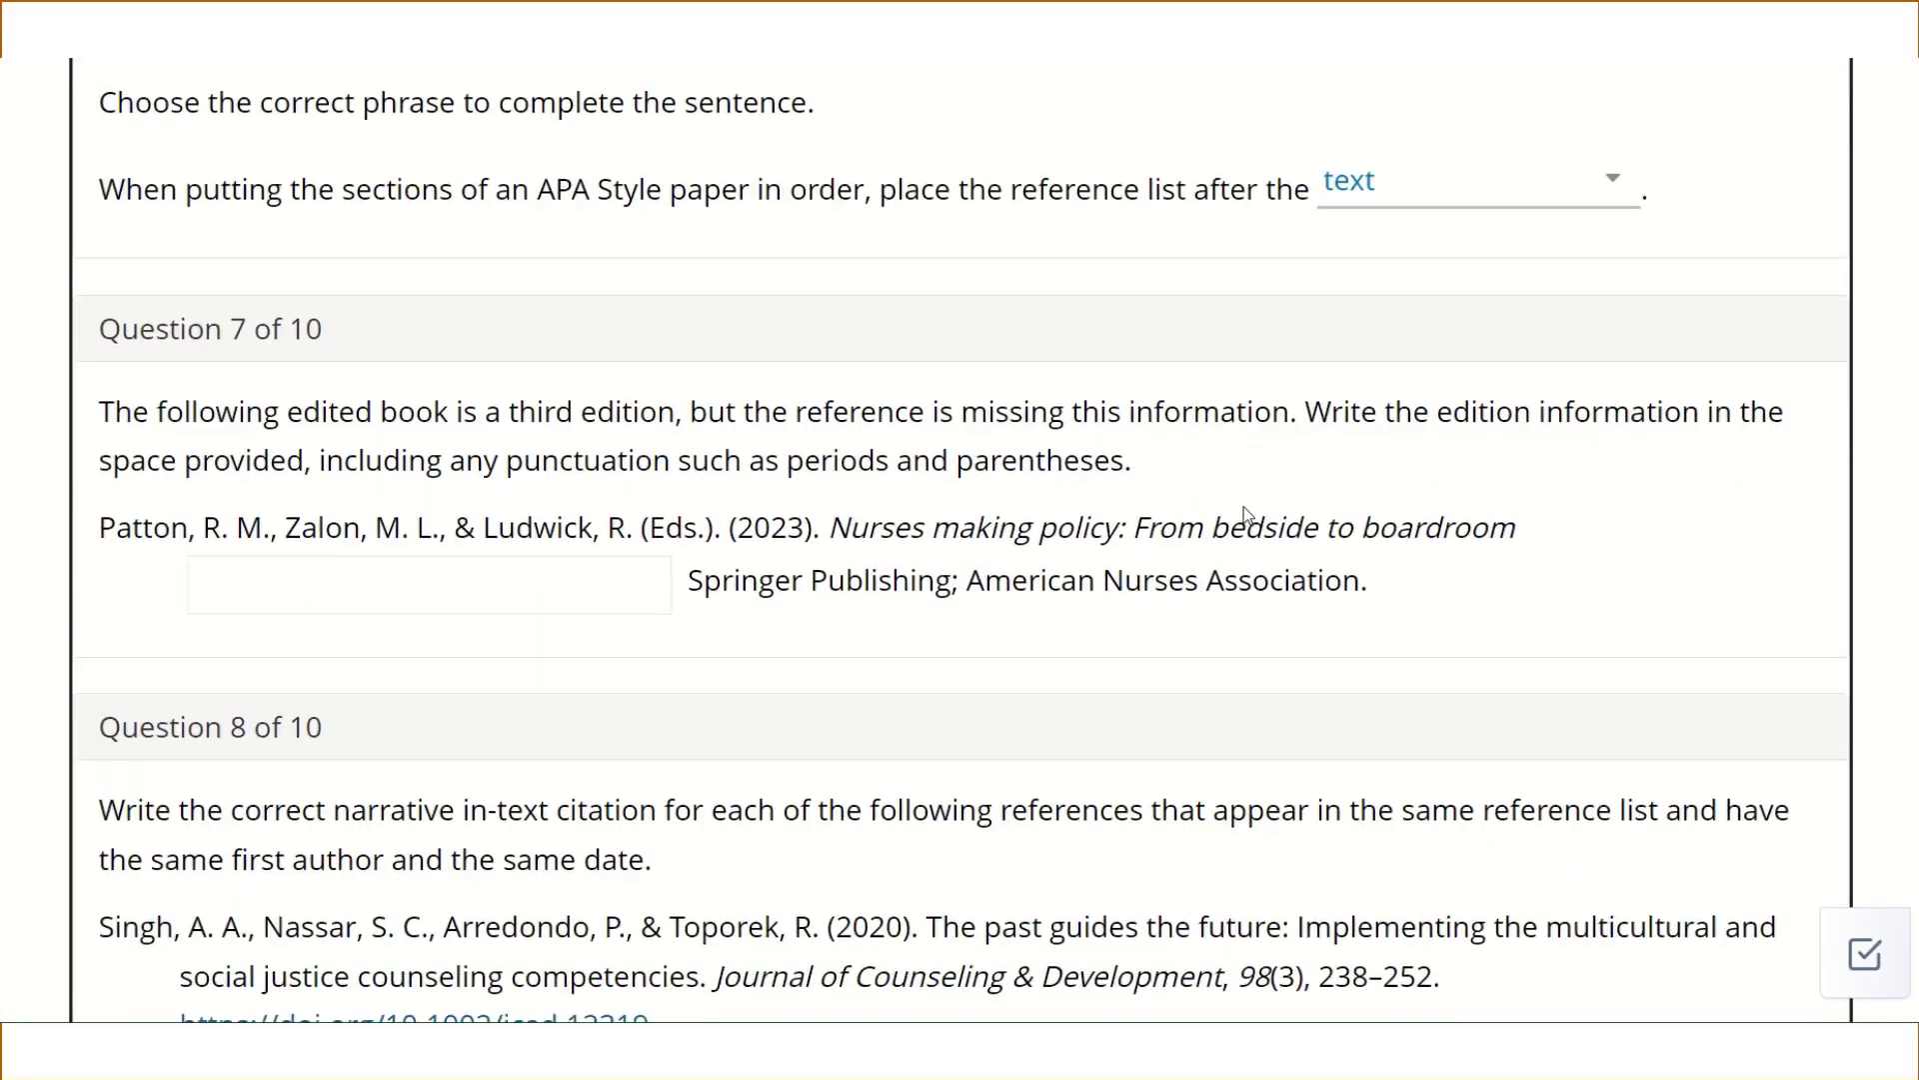
click(571, 575)
text(()
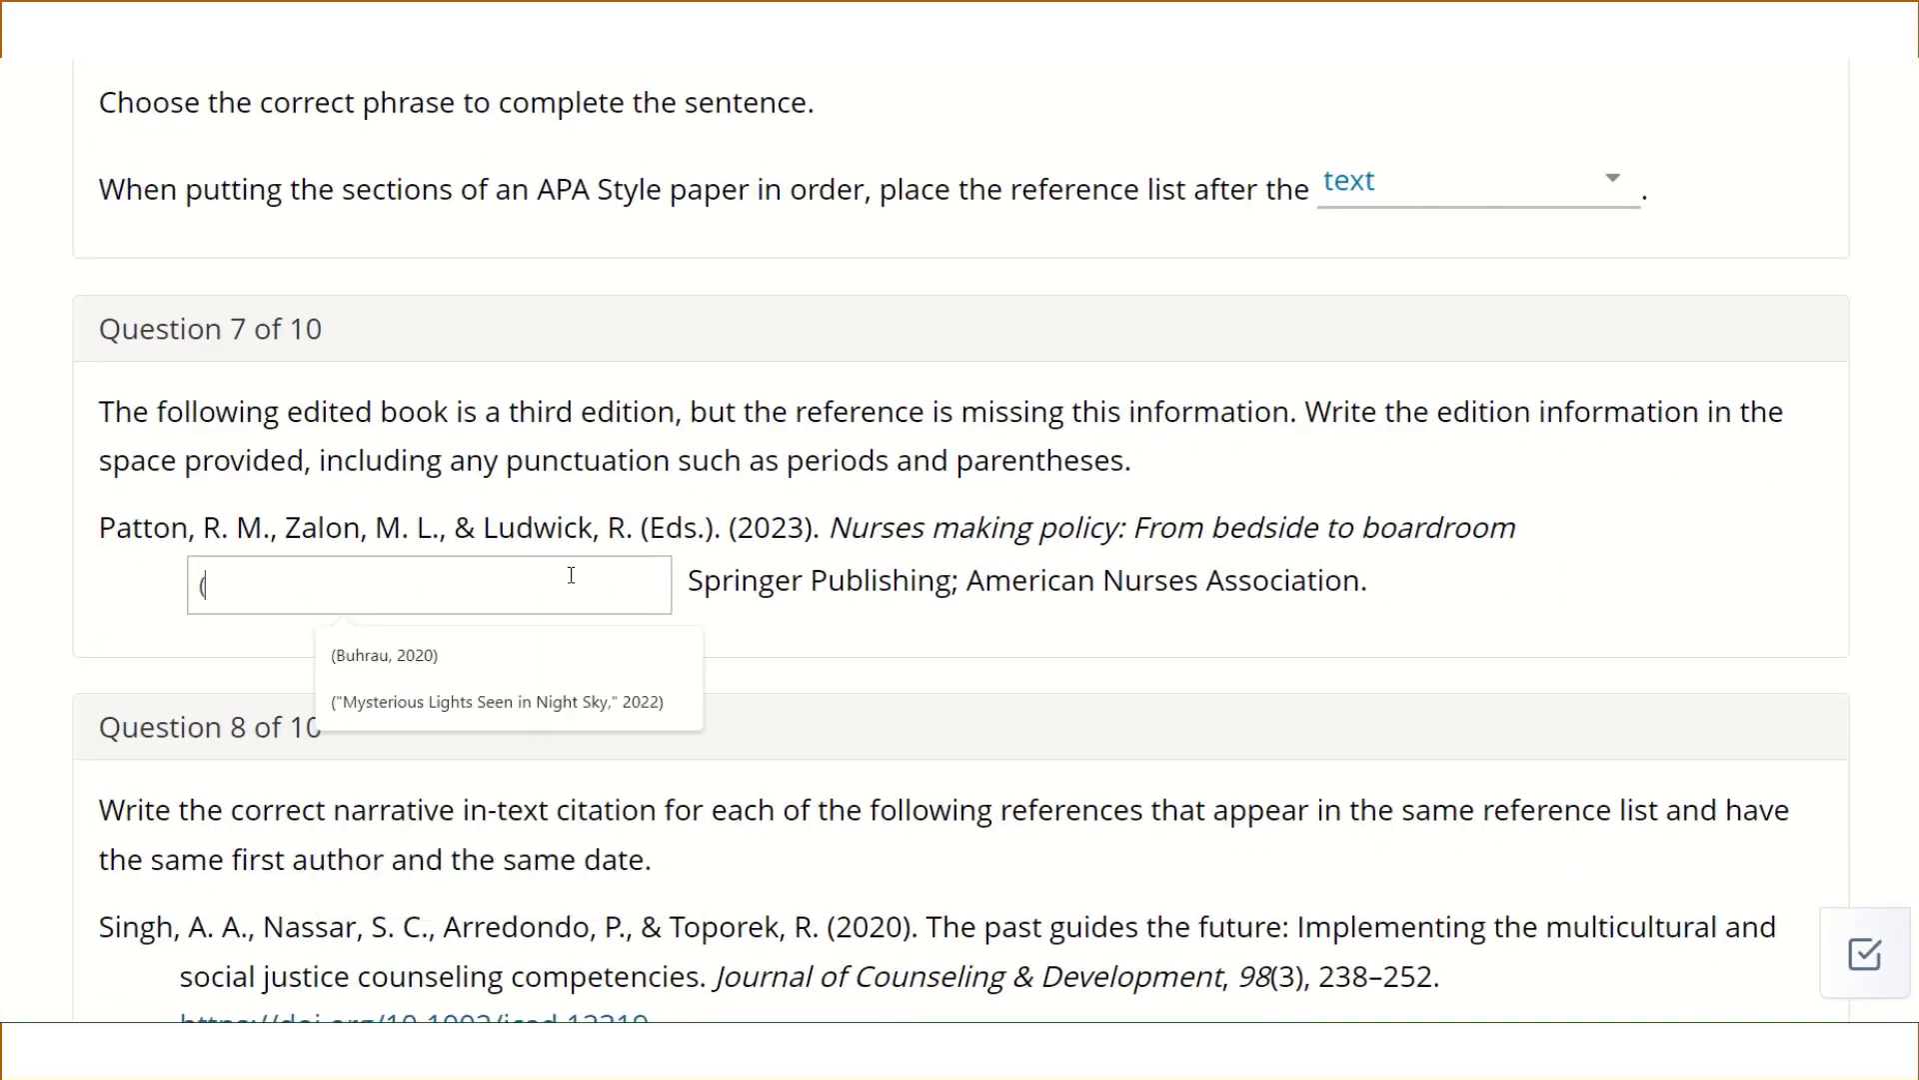
text(3rd ed.).)
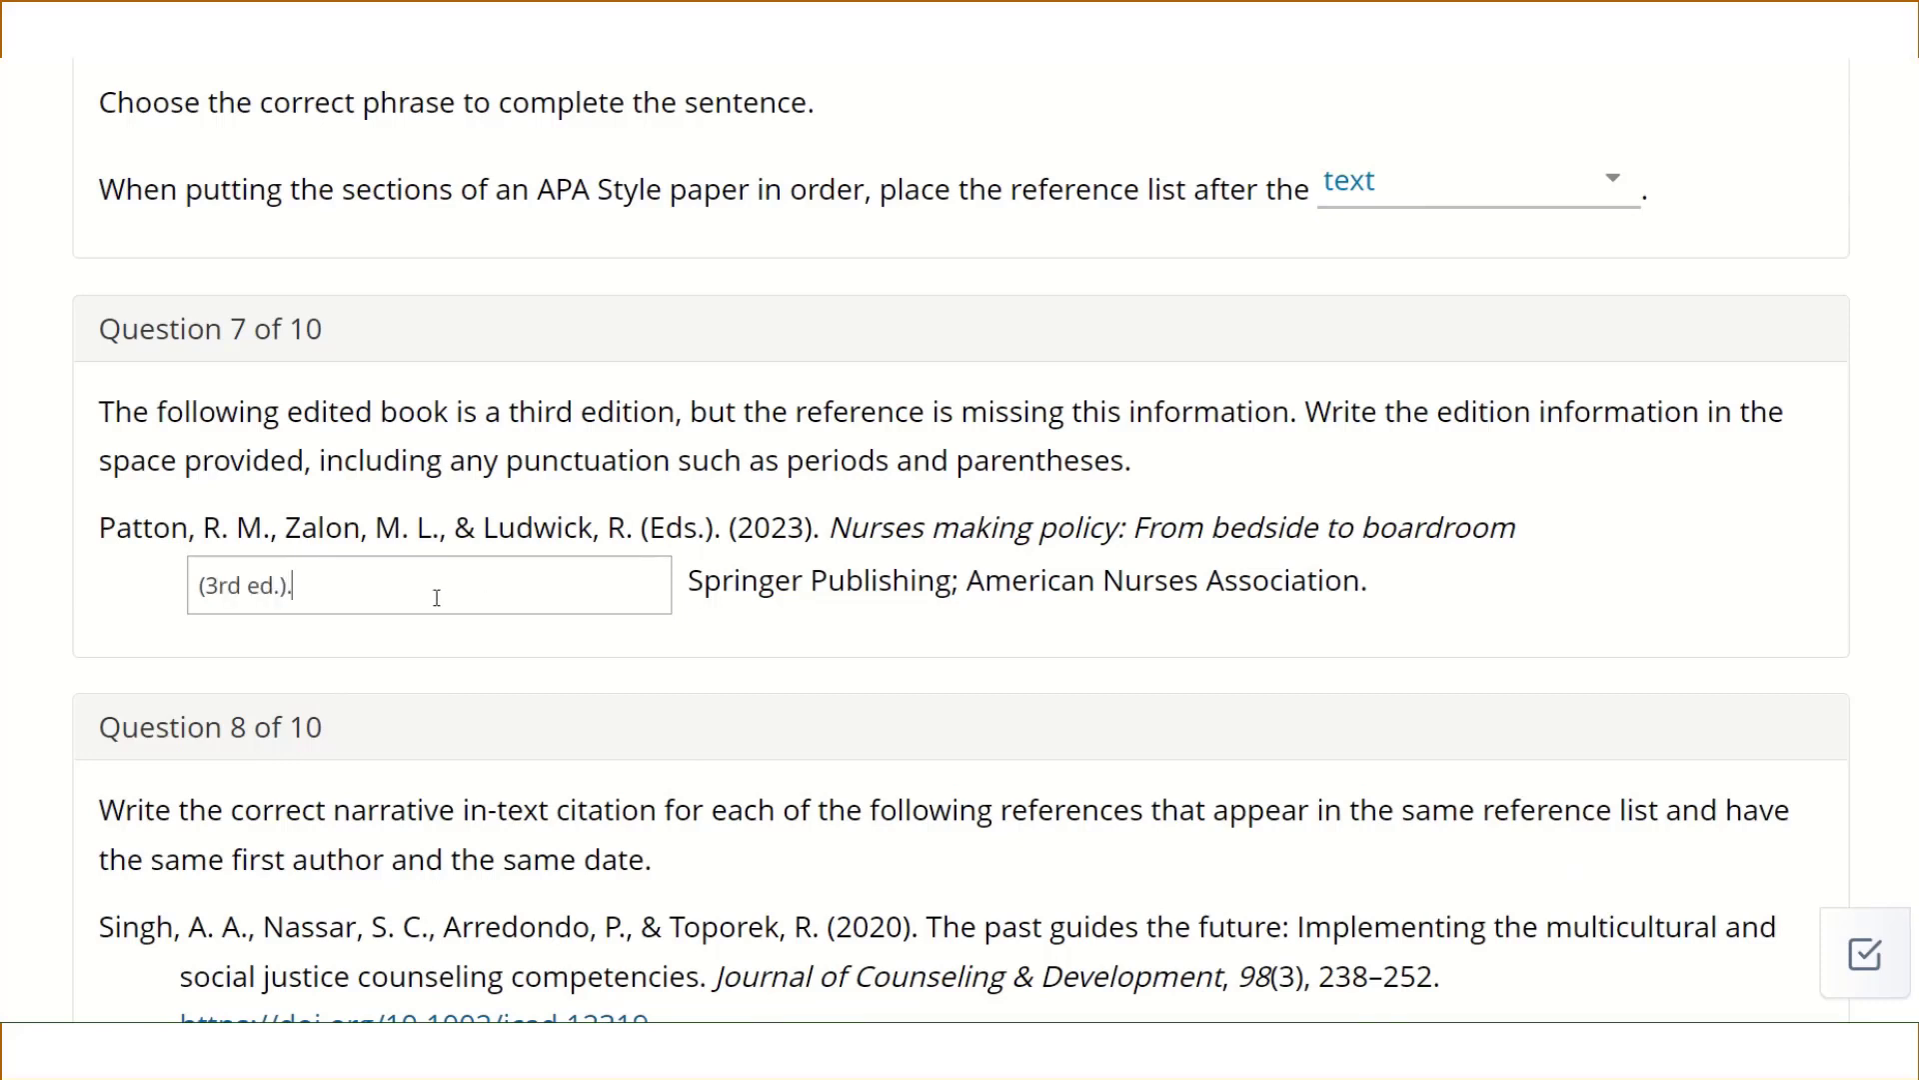
- In Question 8, enter each reference's narrative in-text citation as its first two authors' surnames, separated by a comma, followed by ", et al. (2020)"
scroll(348, 591, down, 5)
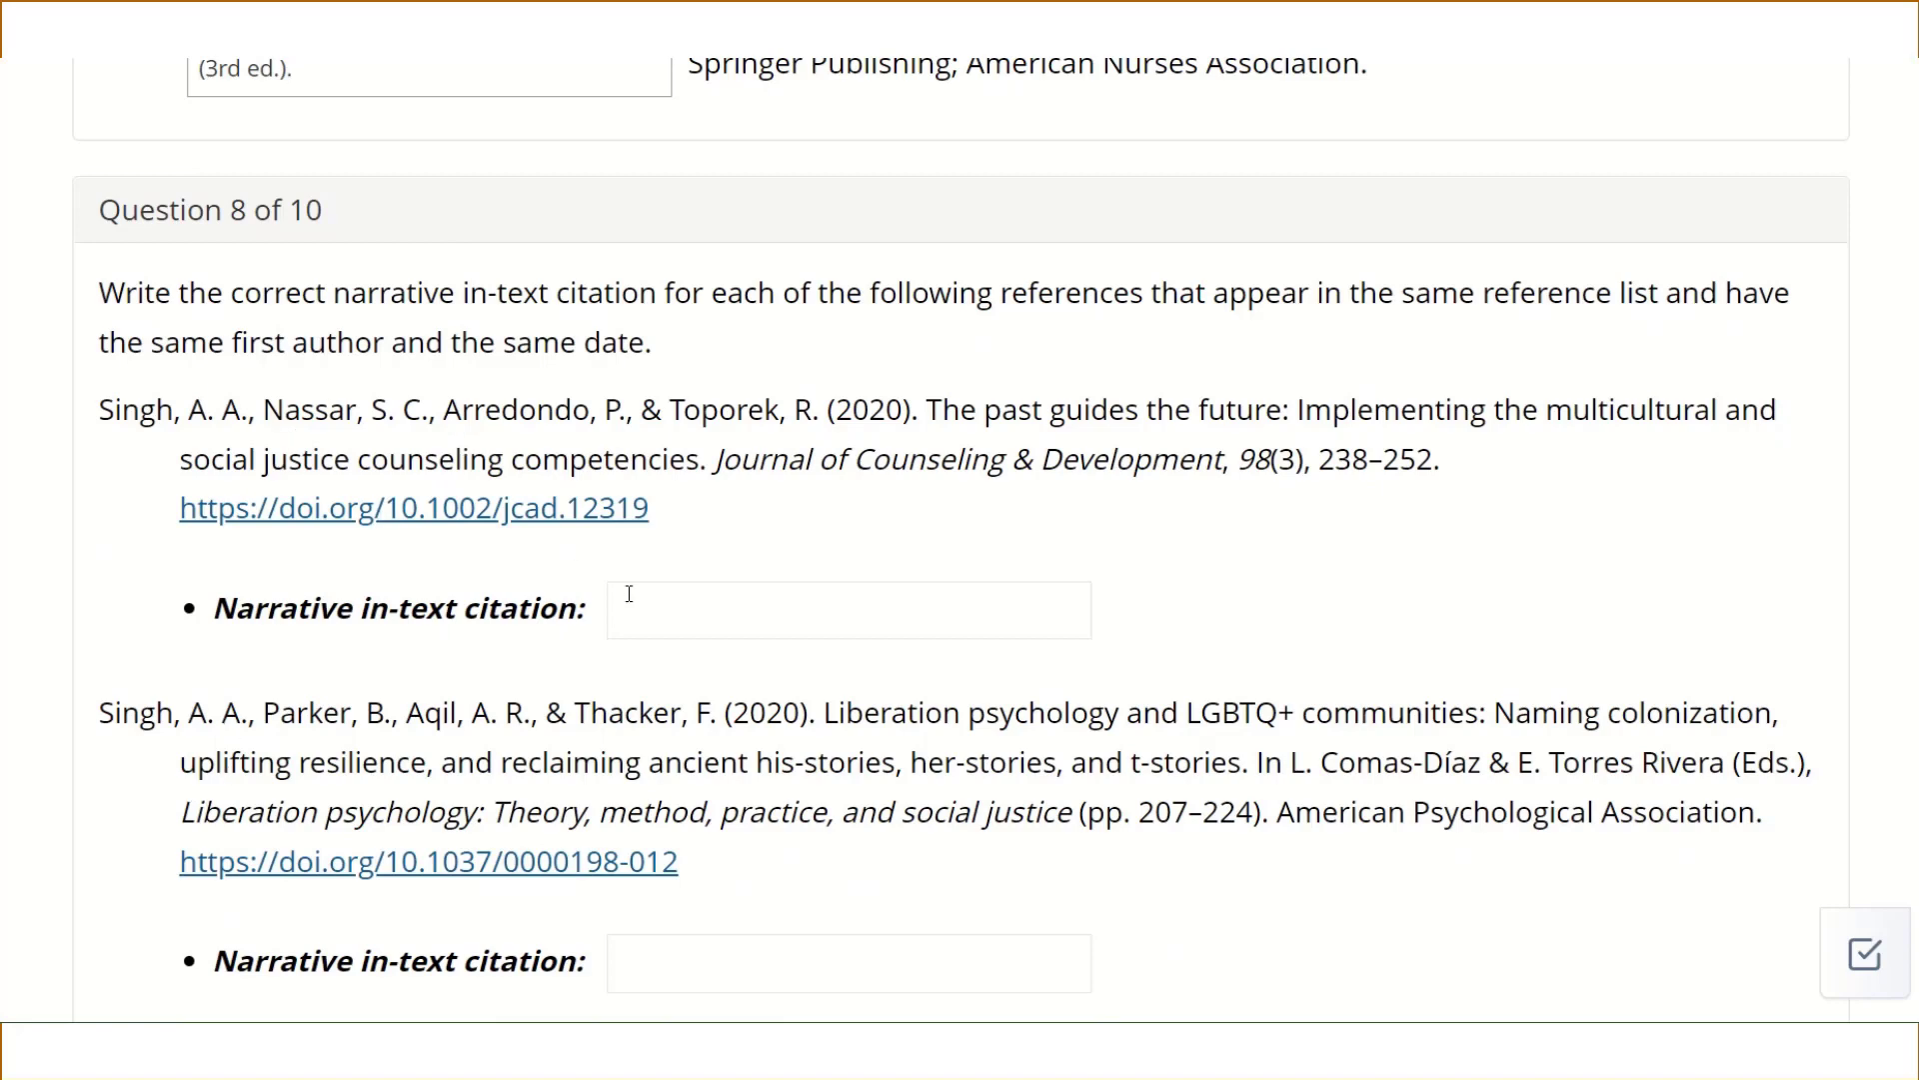
scroll(644, 610, down, 1)
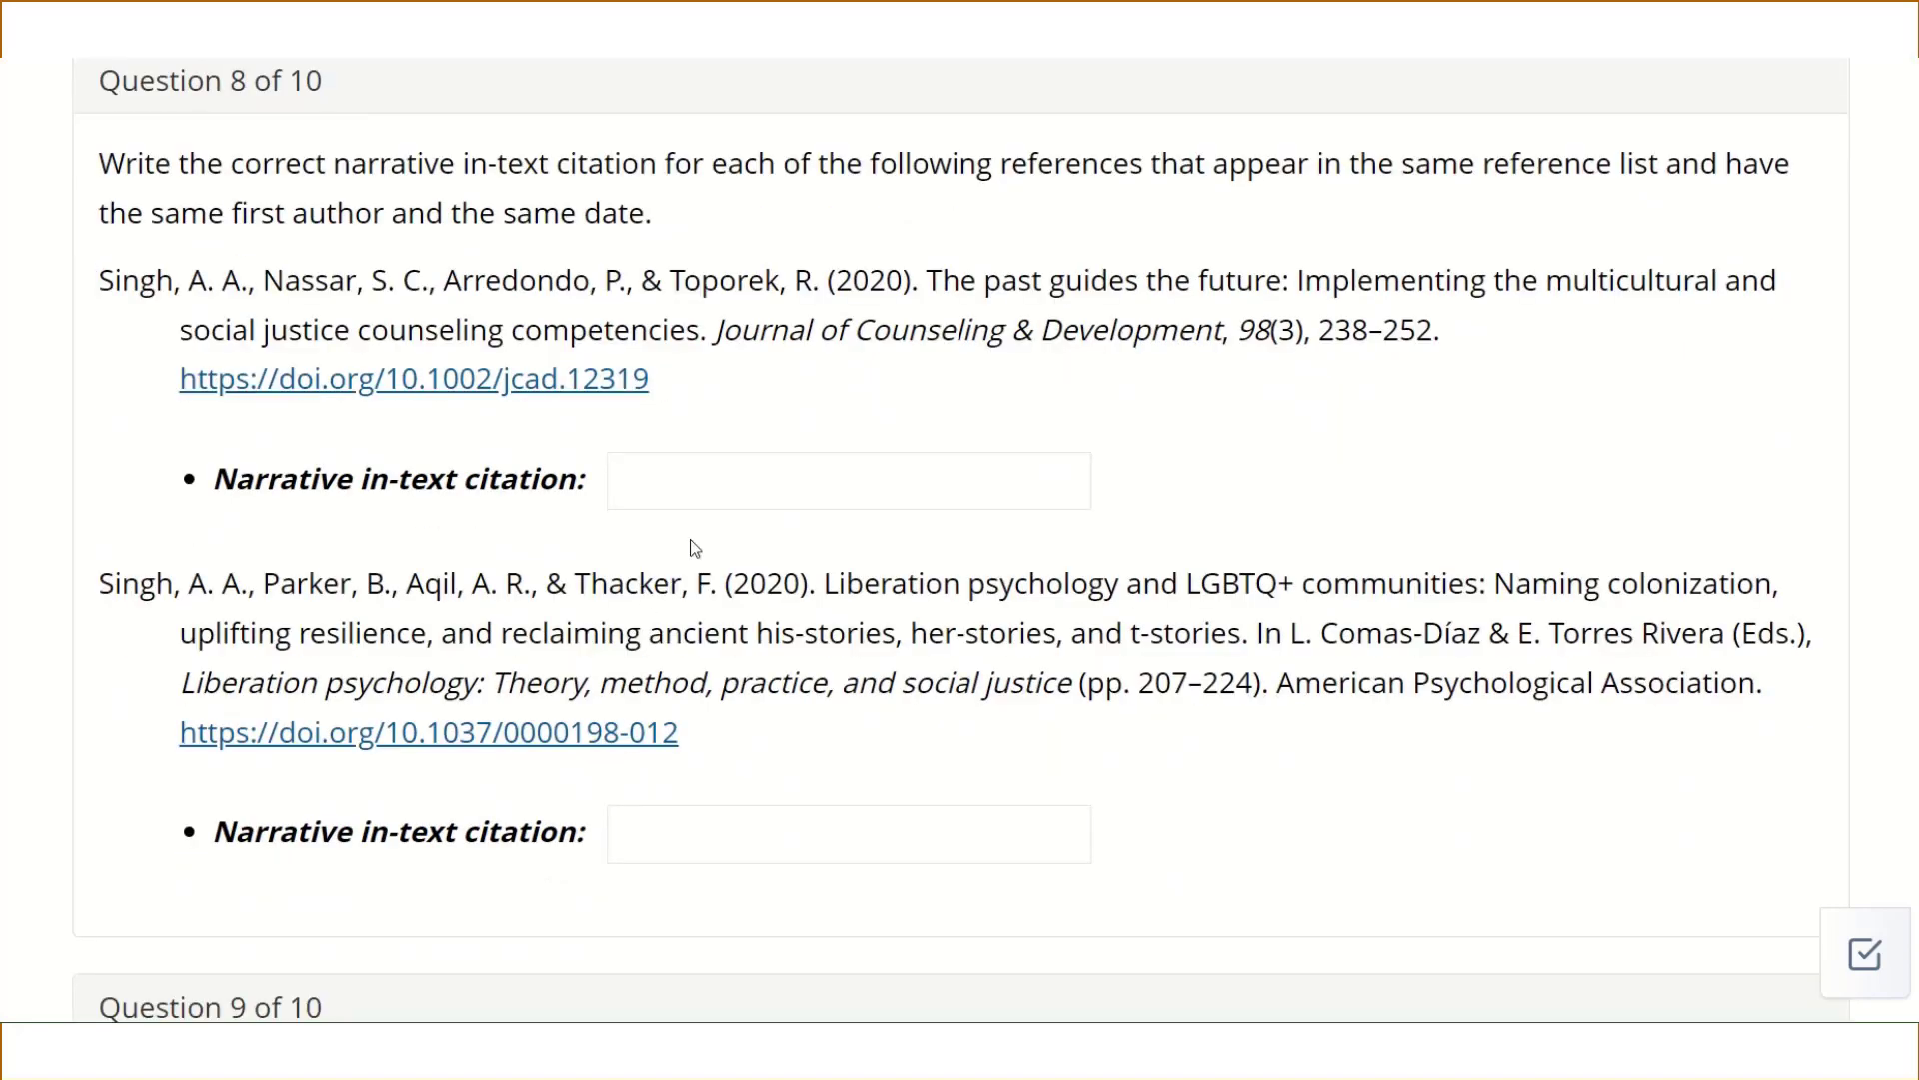
click(666, 473)
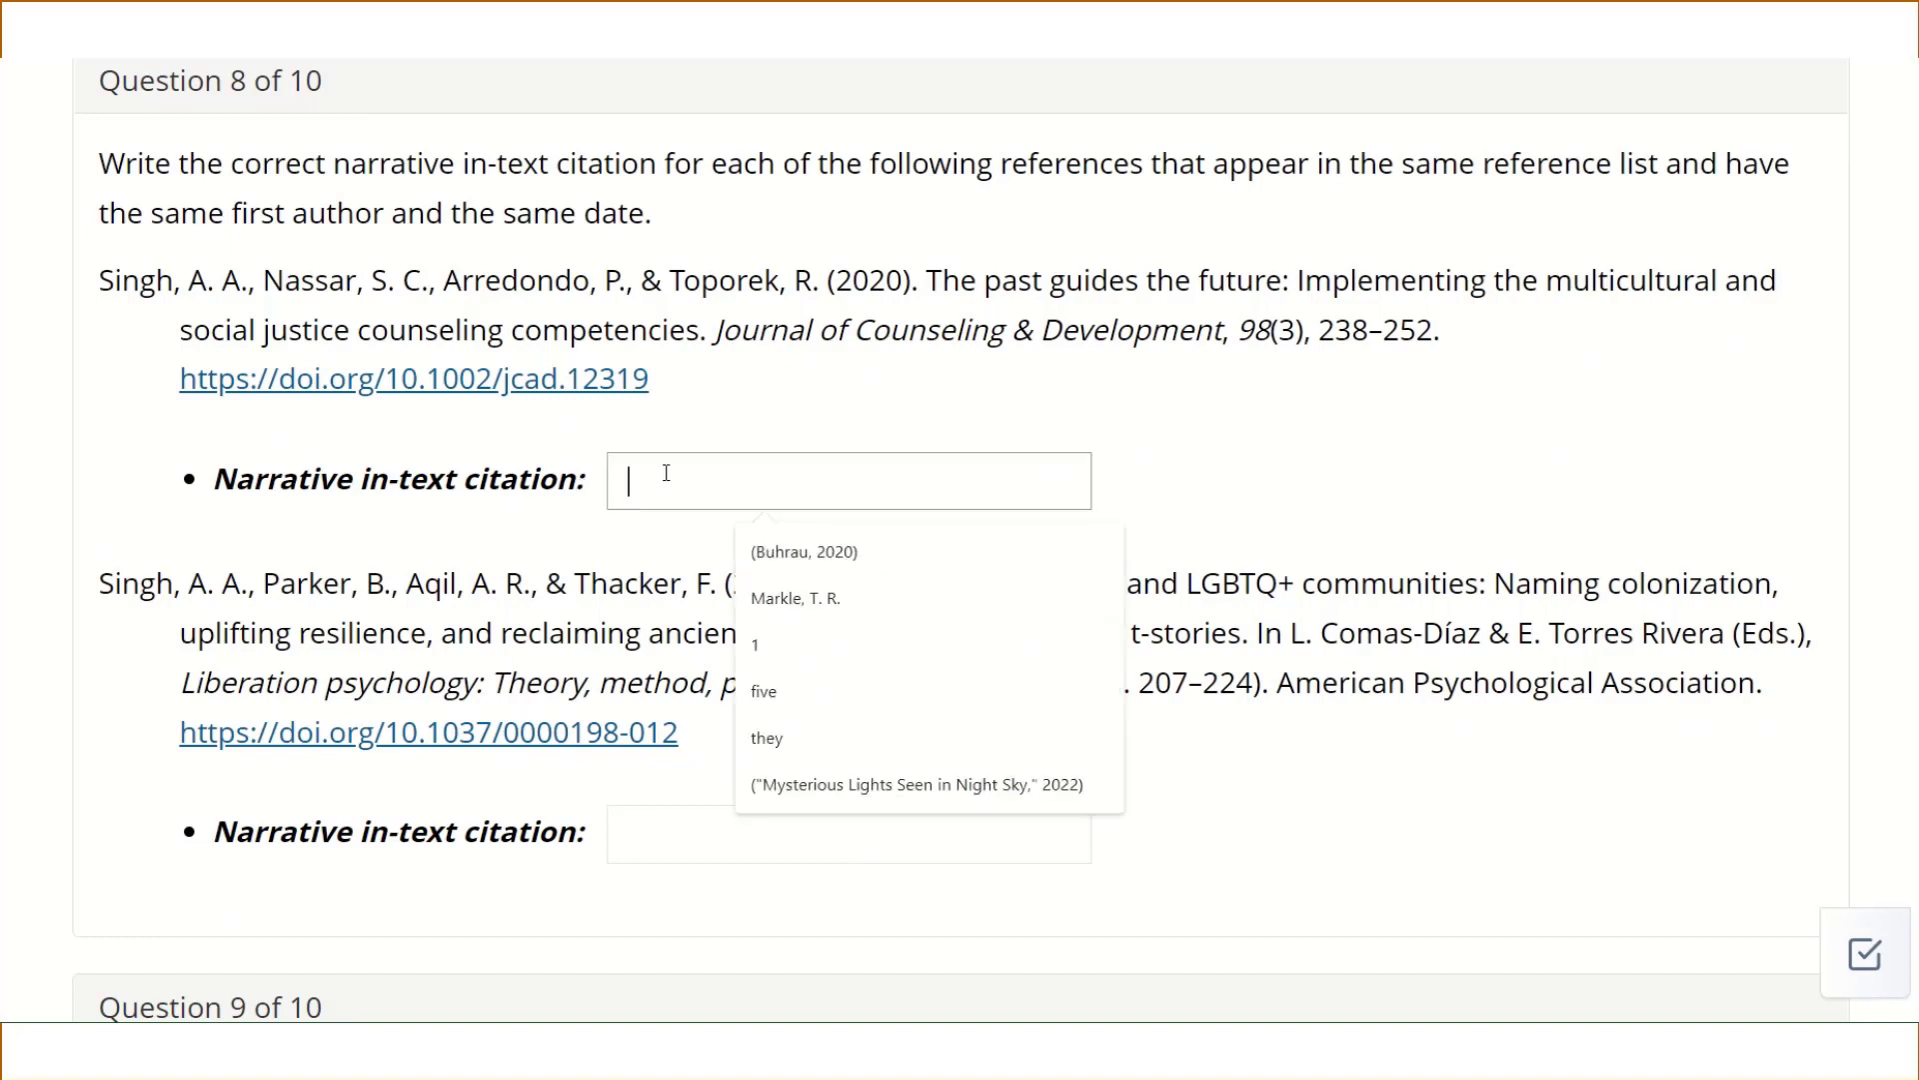
text(S)
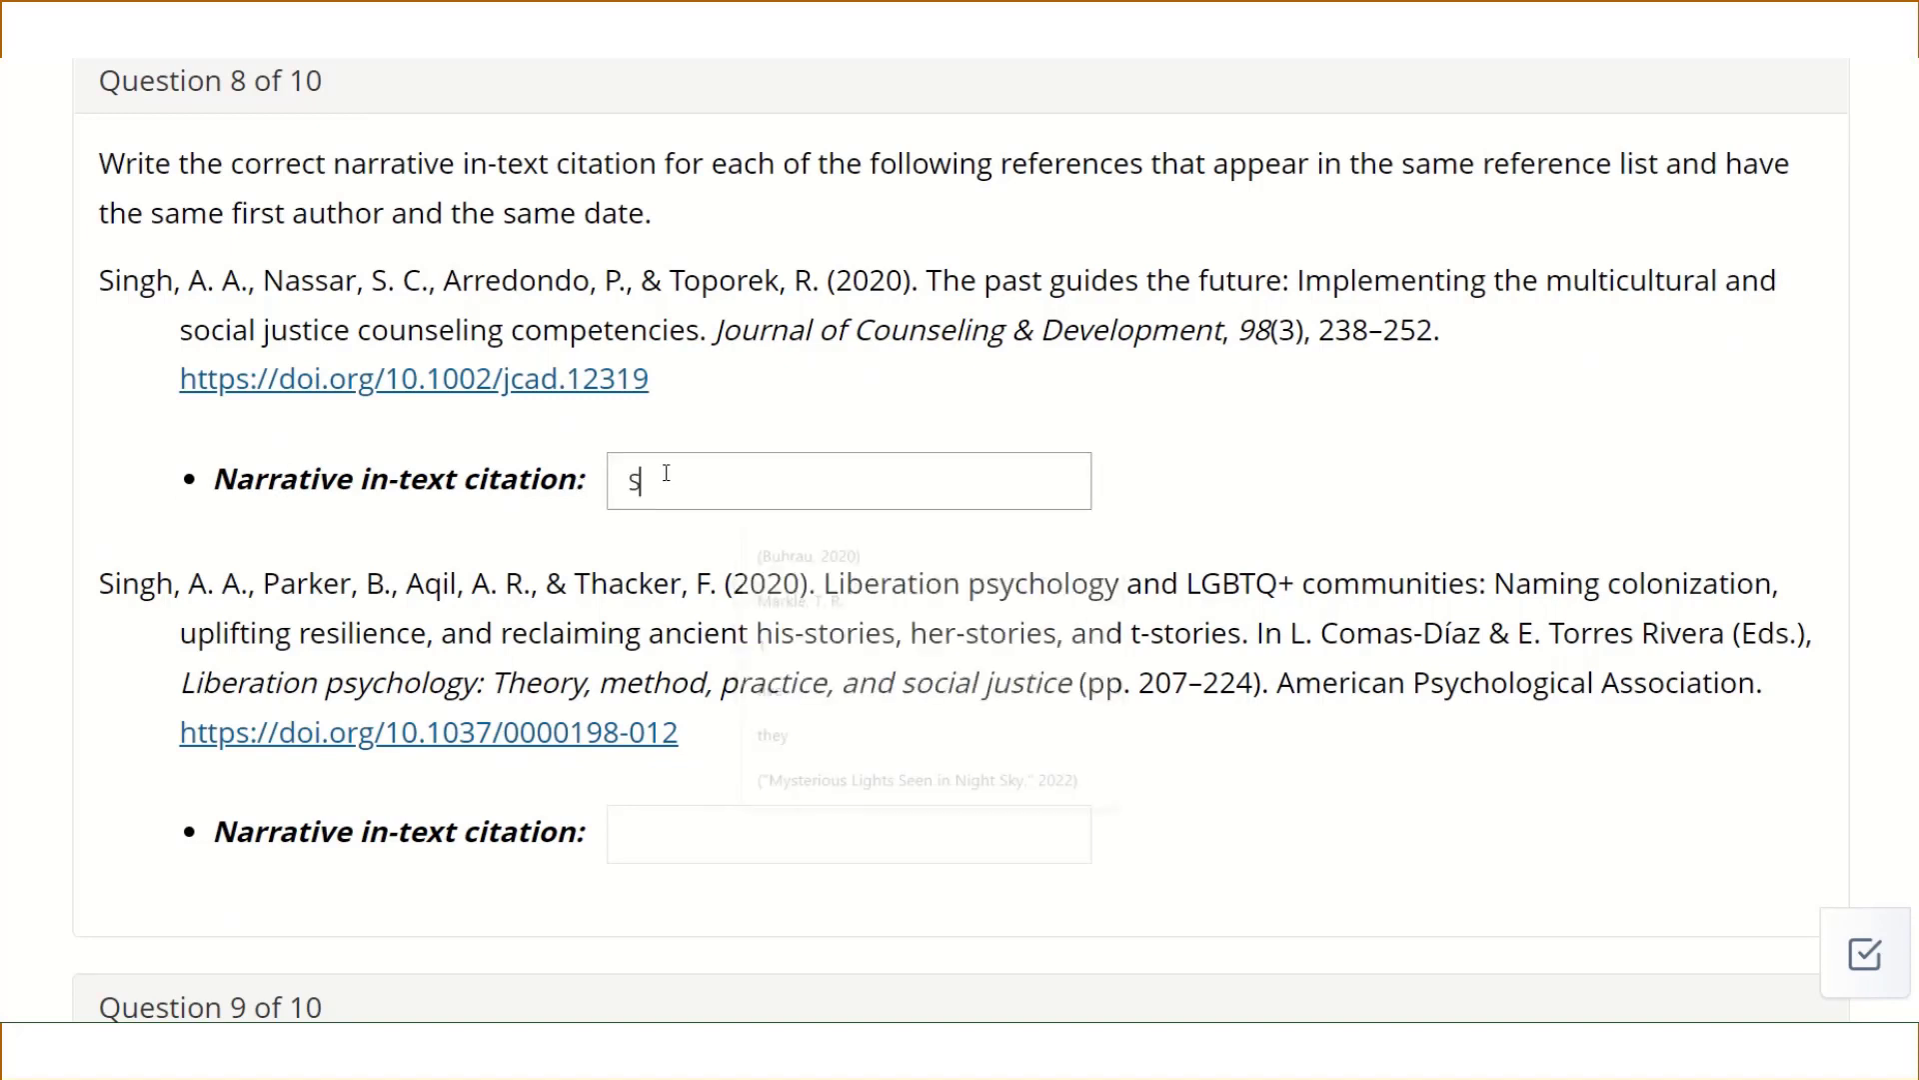
text(ingh)
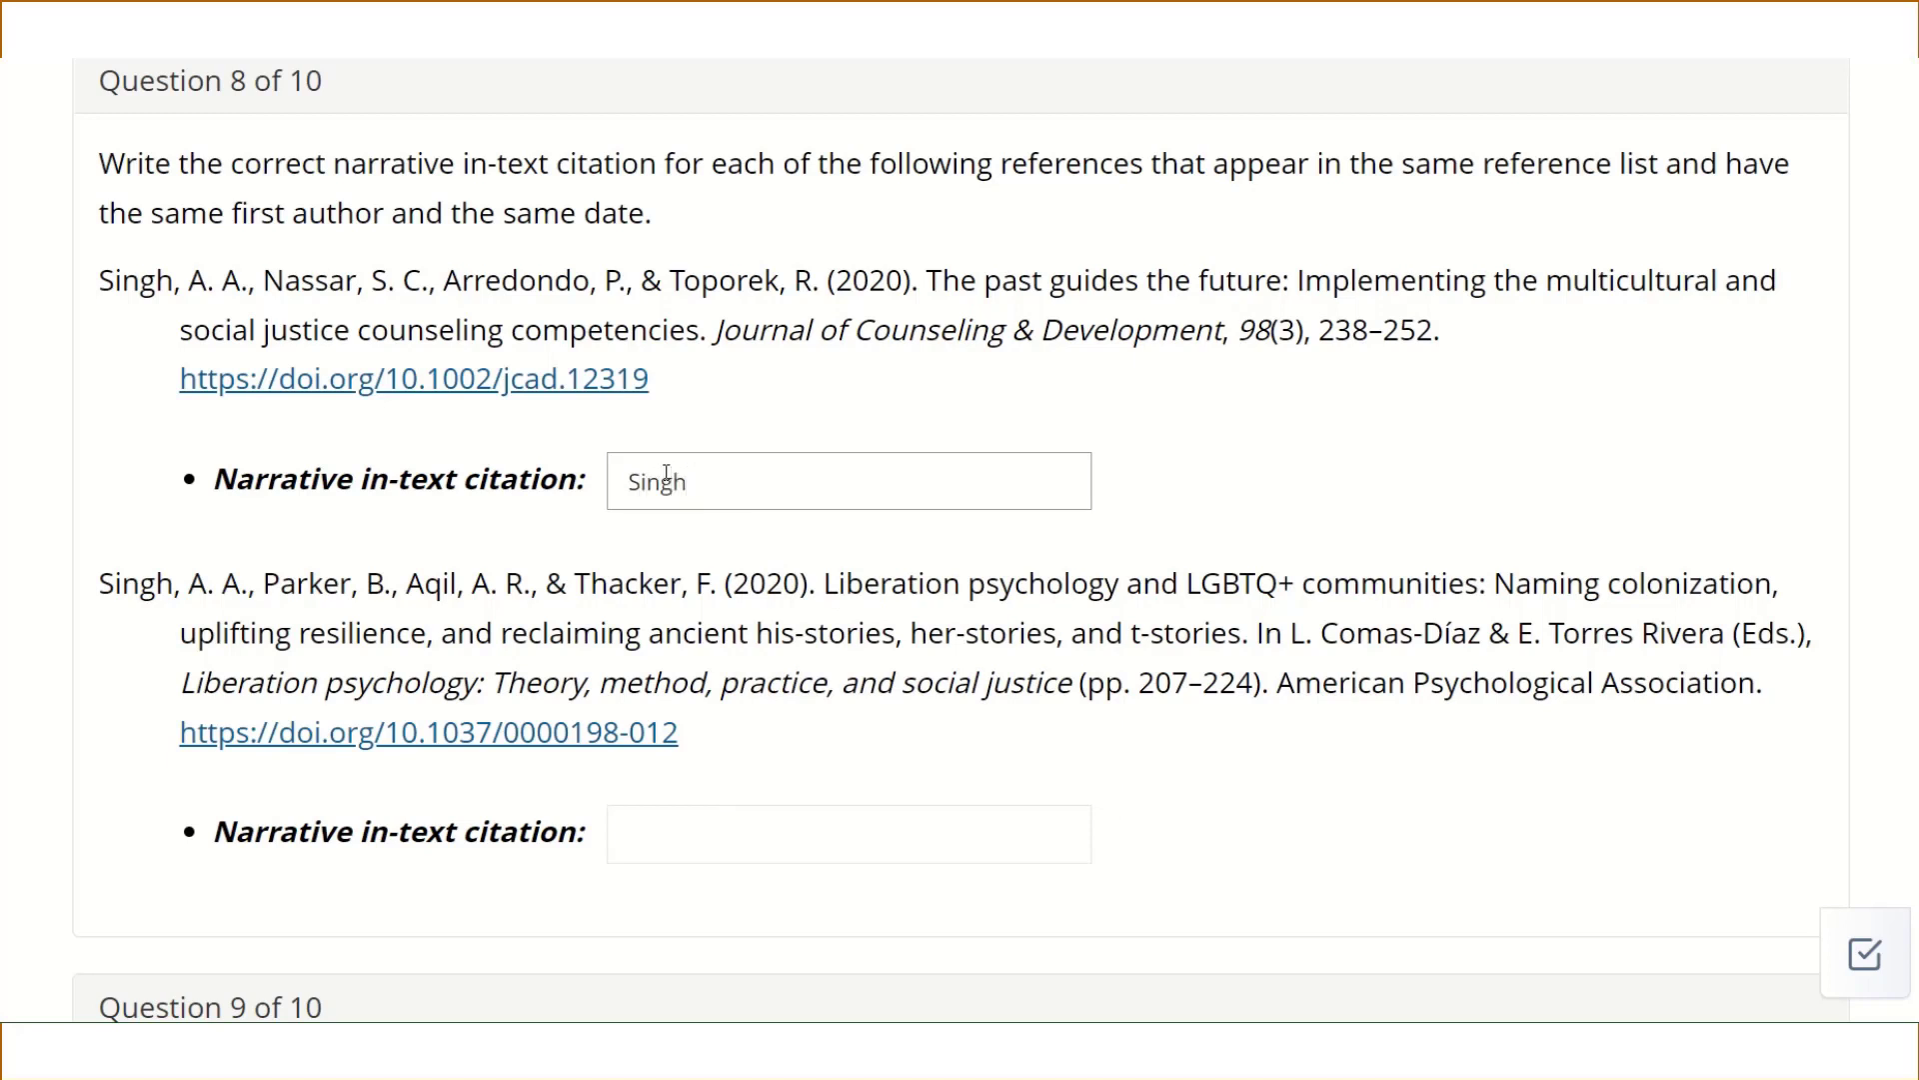
text( , Nassar, et al. (2020))
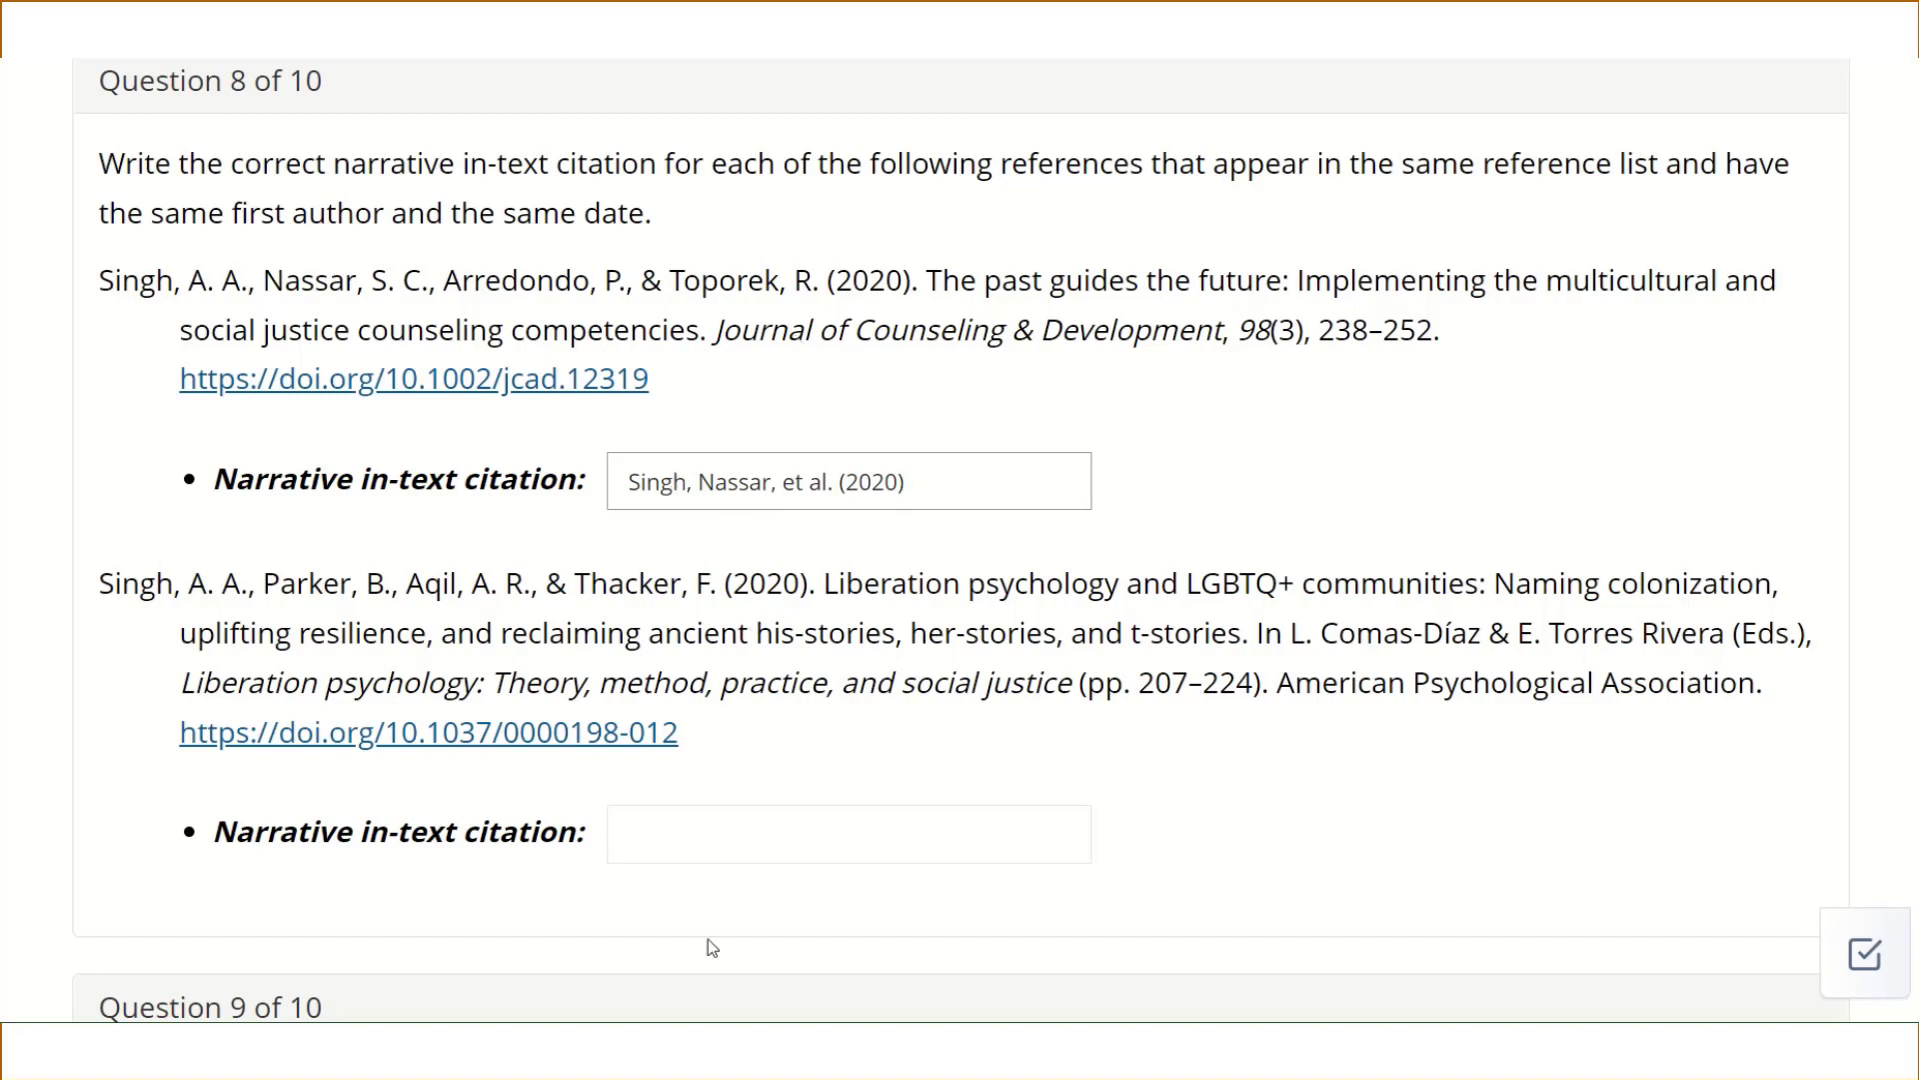
click(692, 830)
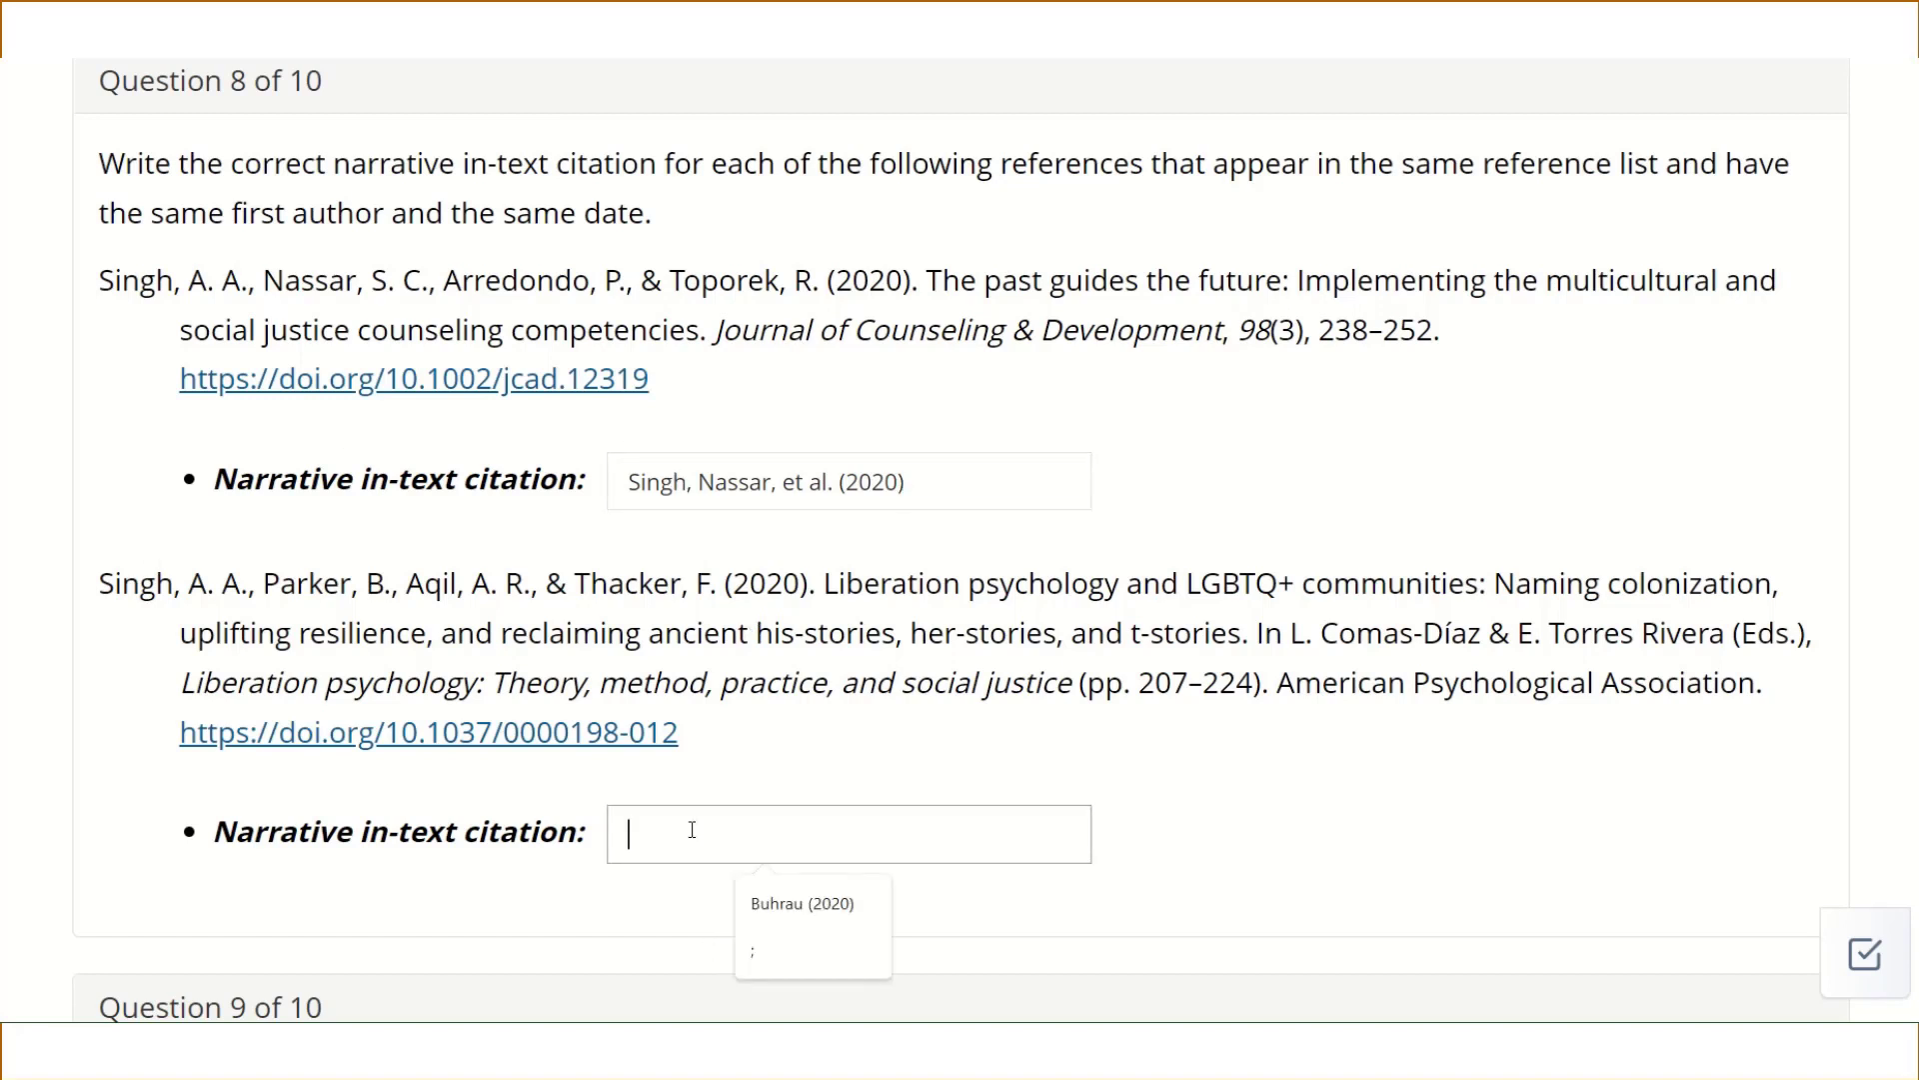
text(Singh,)
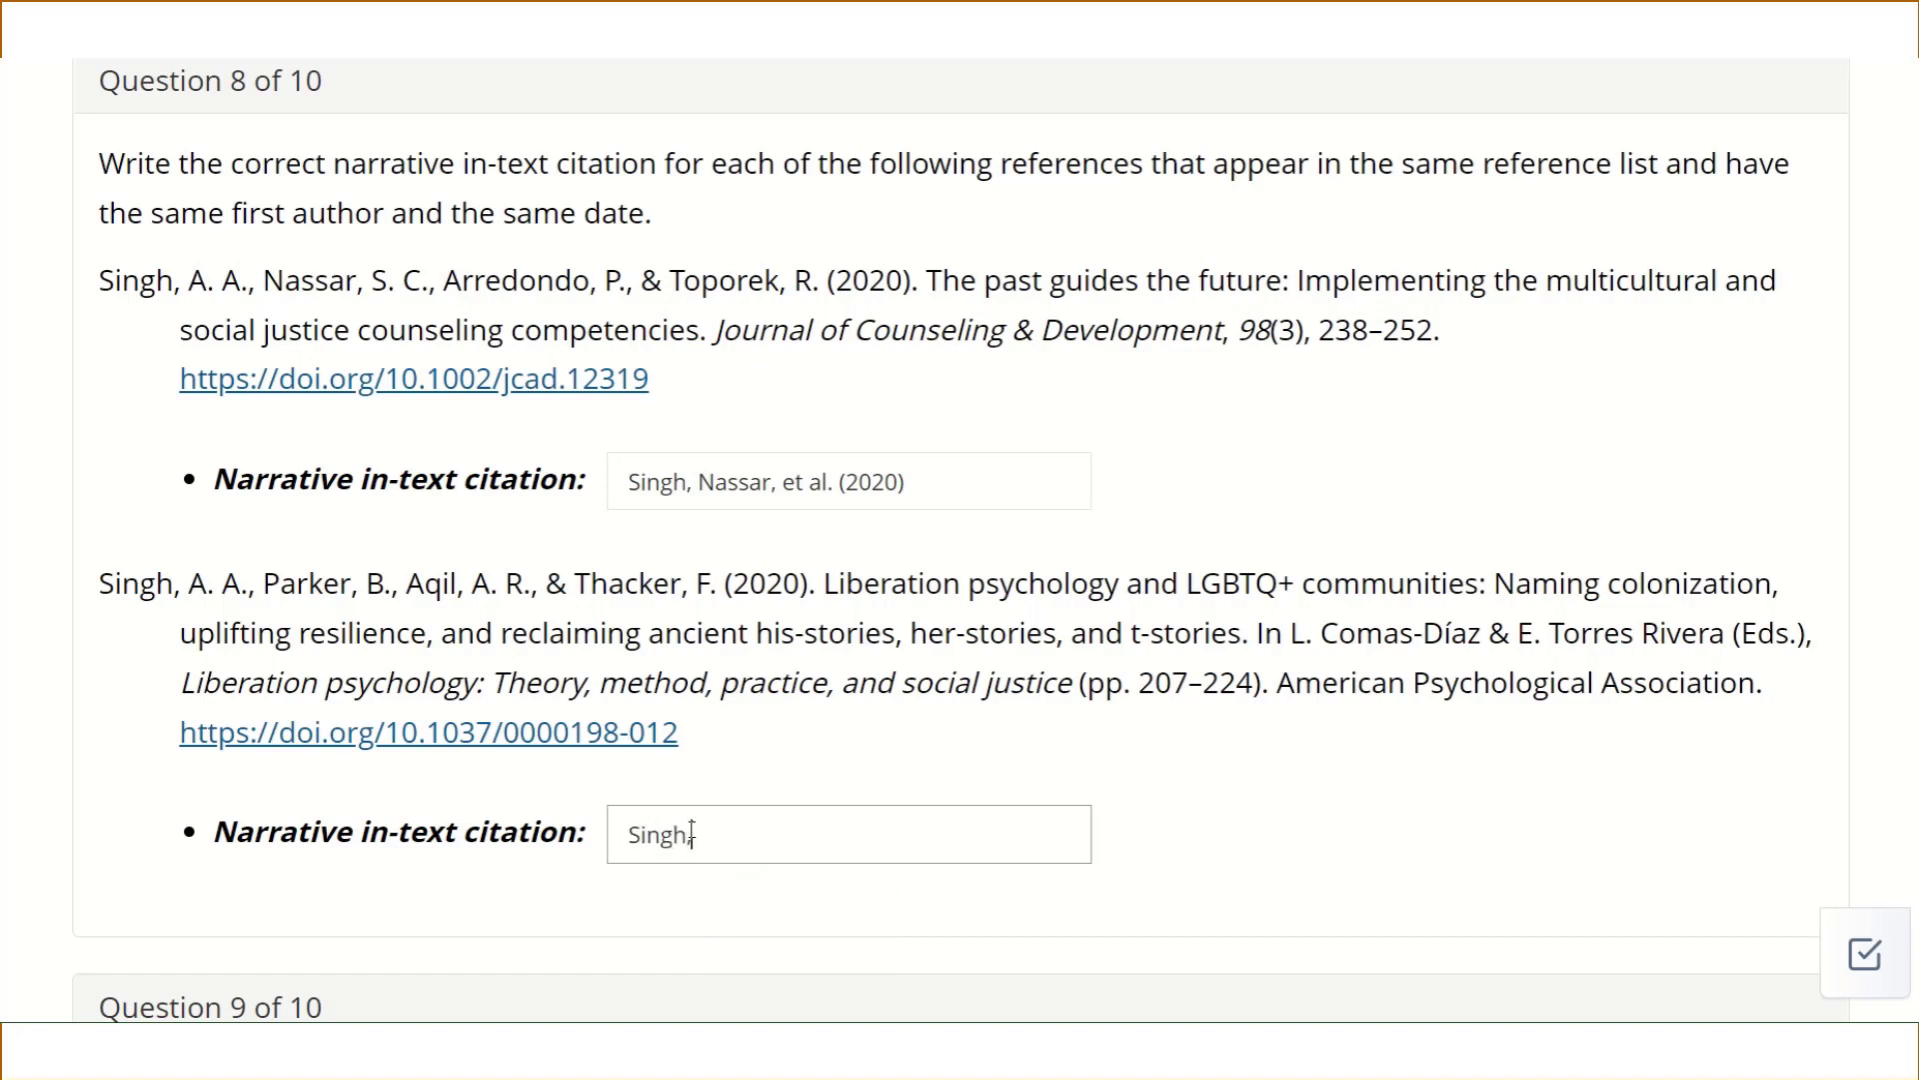
text( Parker, et al. (2020))
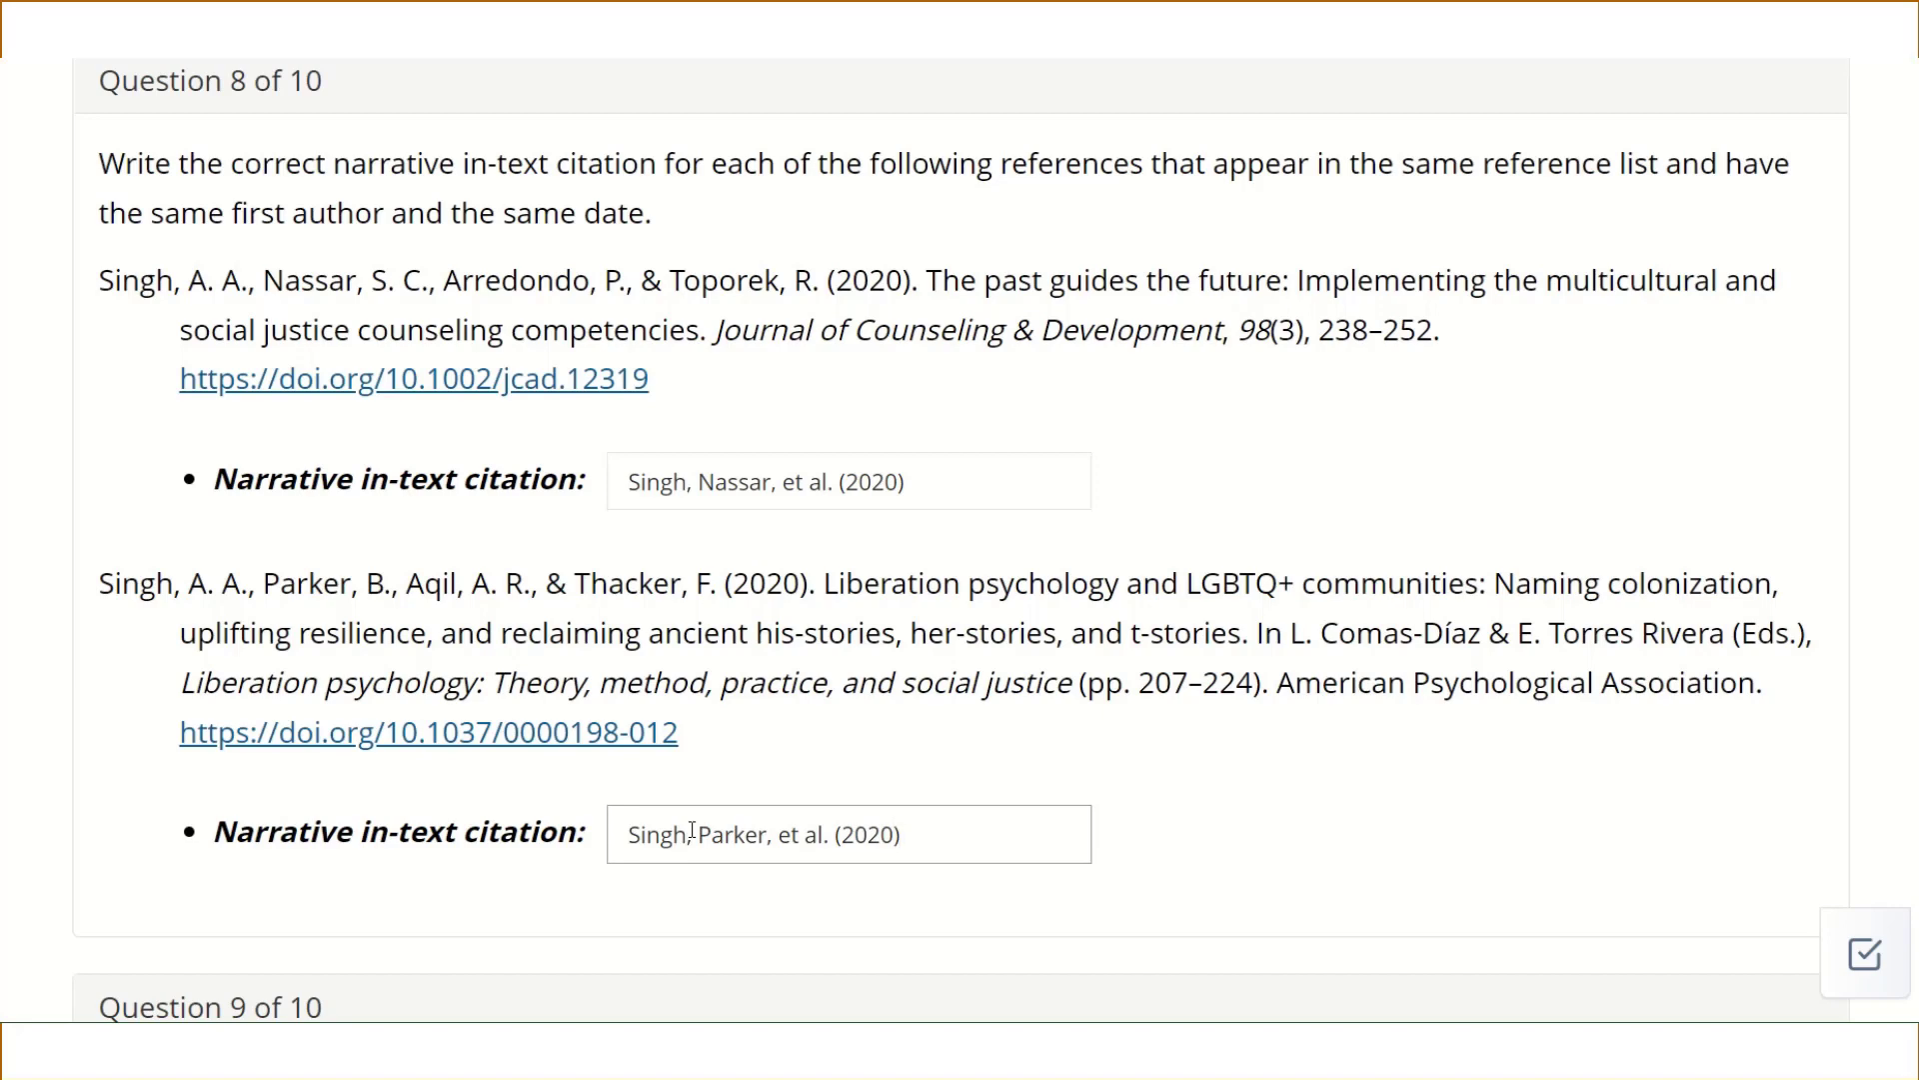
- In Question 9, enter "(n.d.)." as the missing publication date of the Merriam-Webster dictionary entry
scroll(692, 830, down, 6)
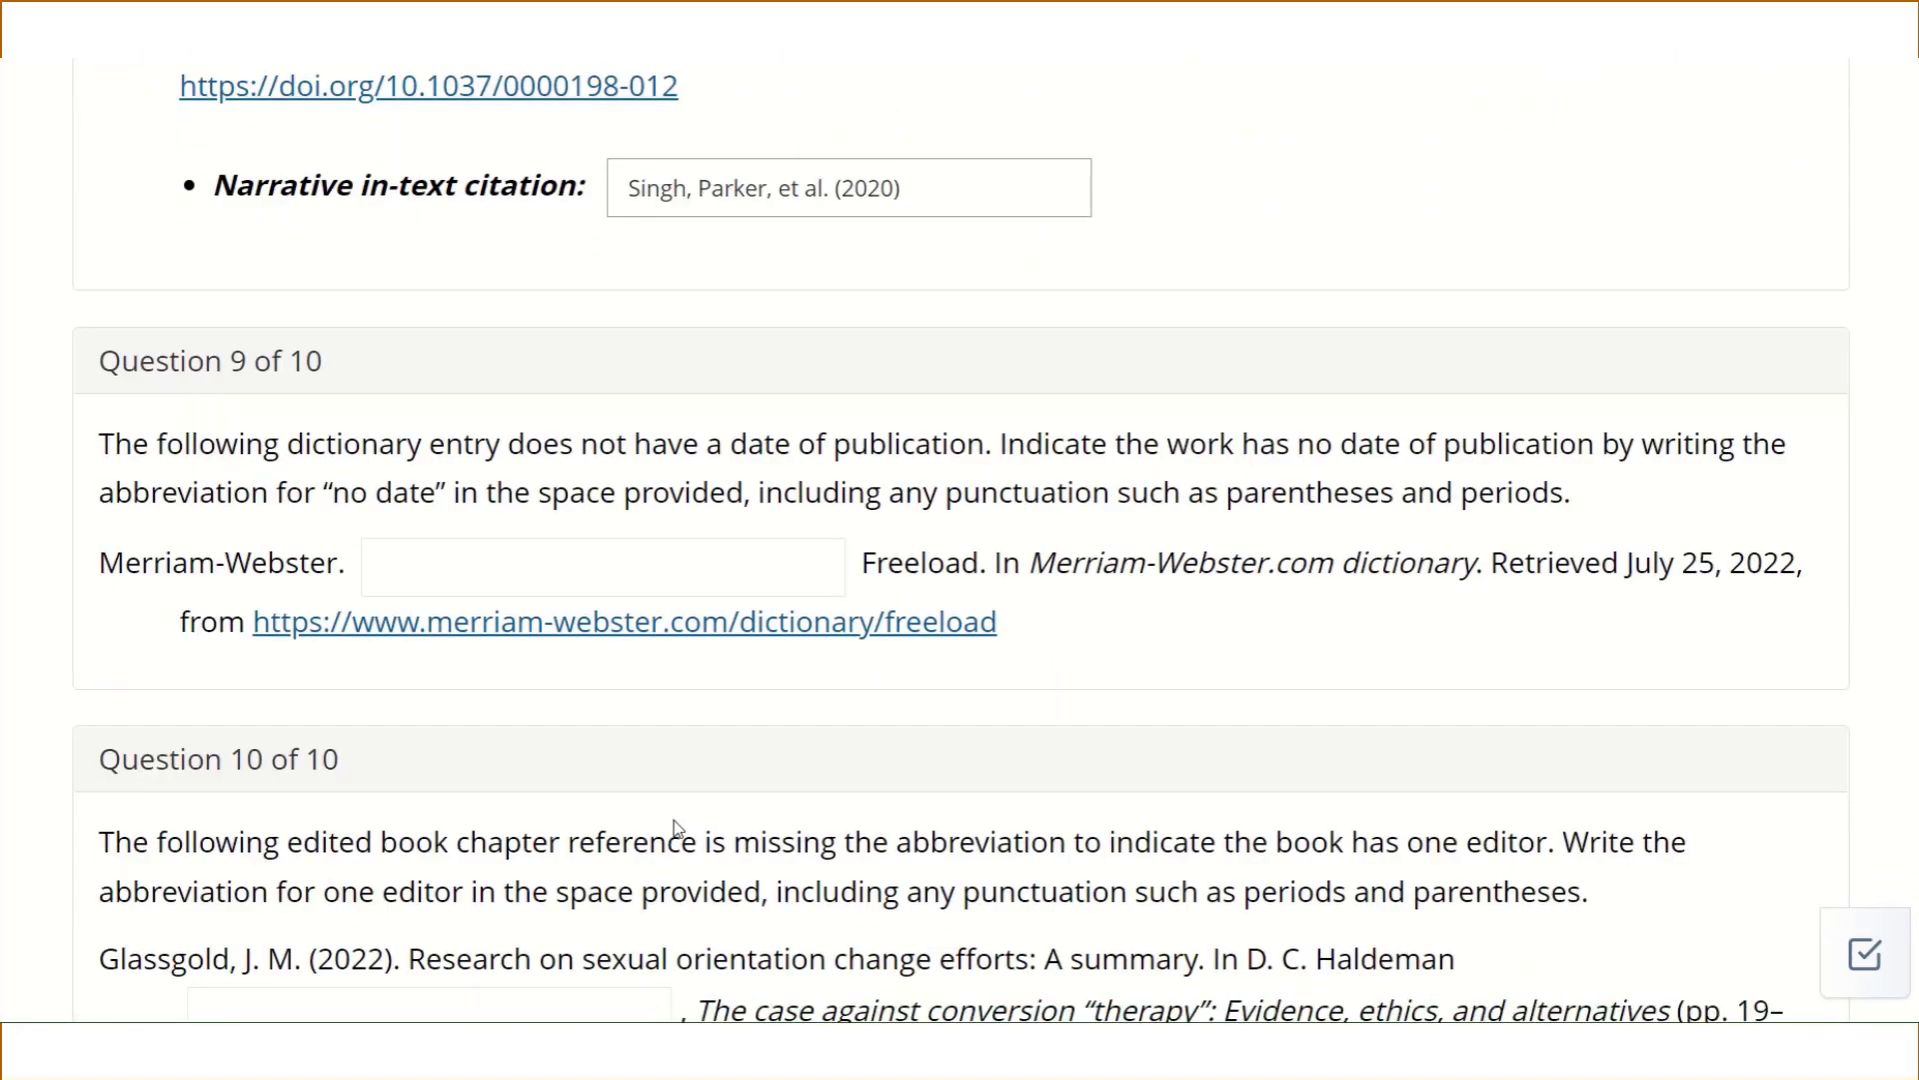
click(401, 563)
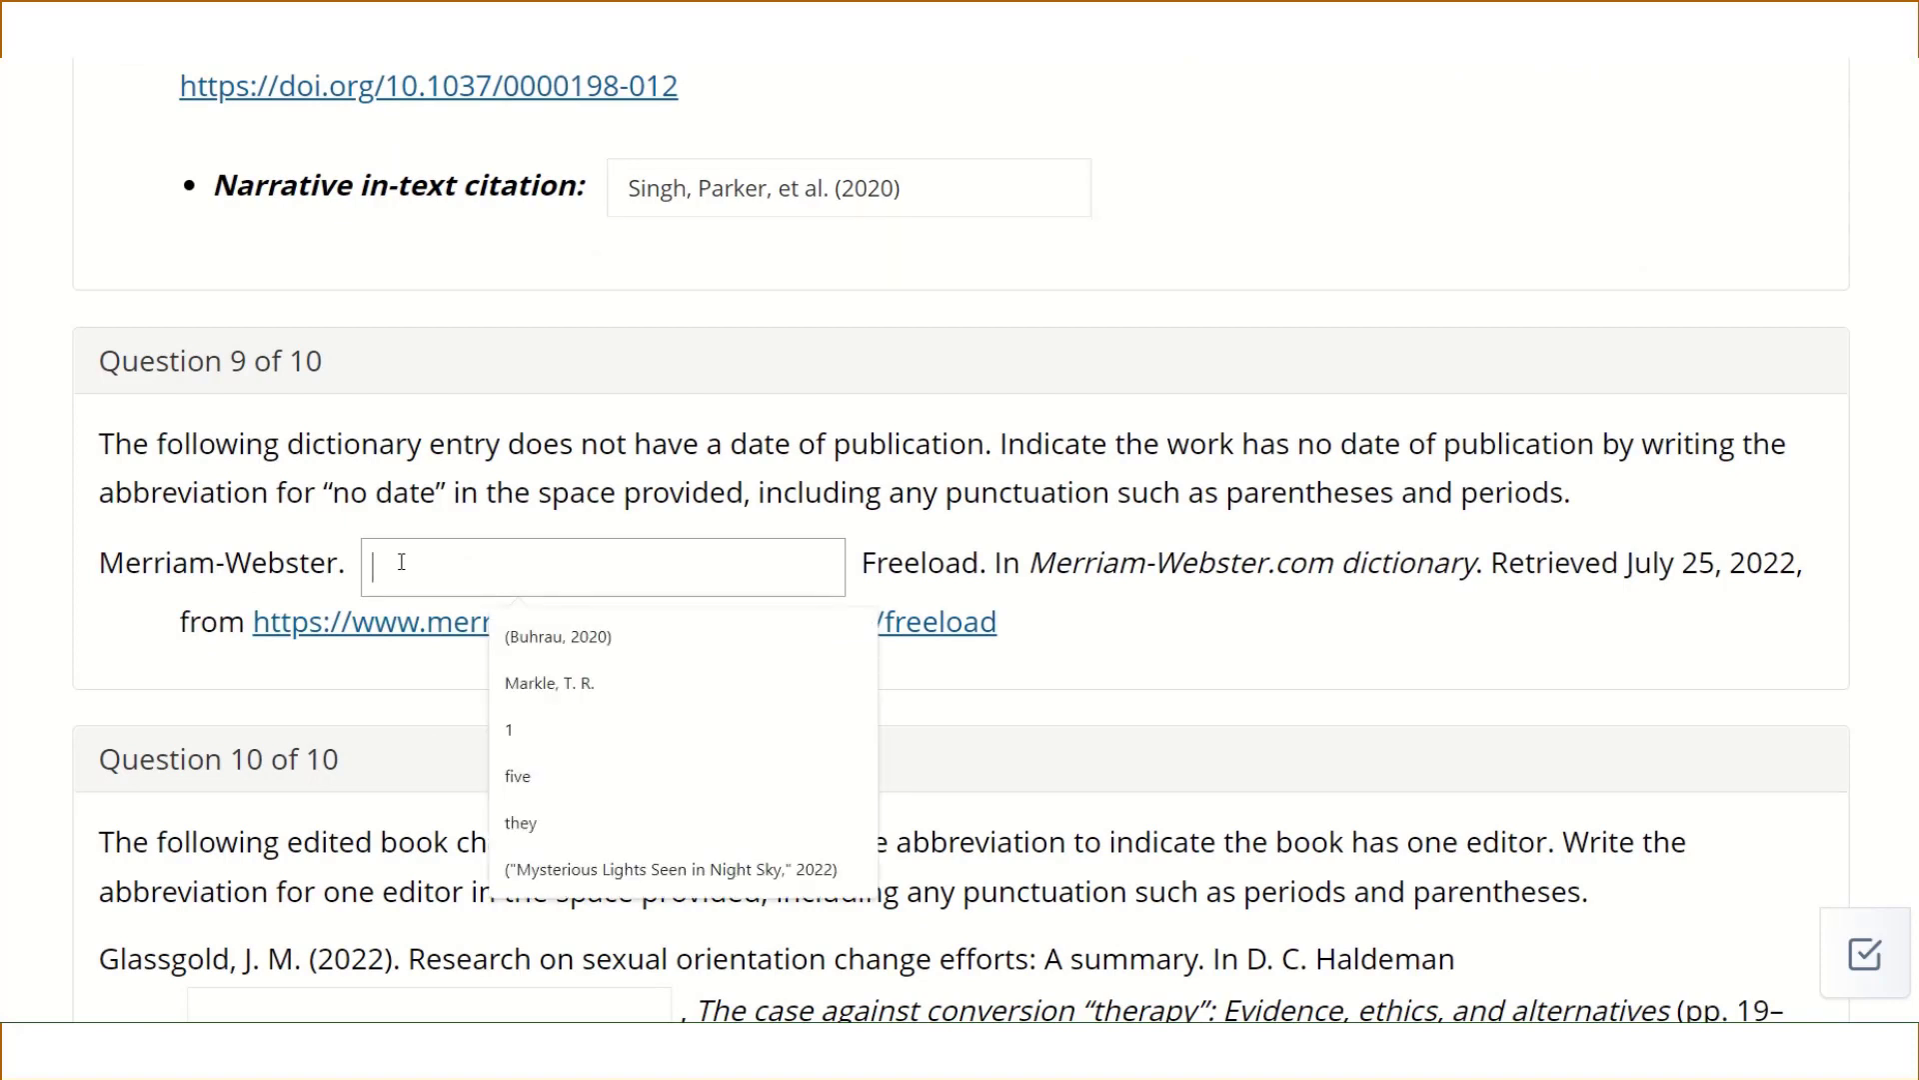
text((n.d.)
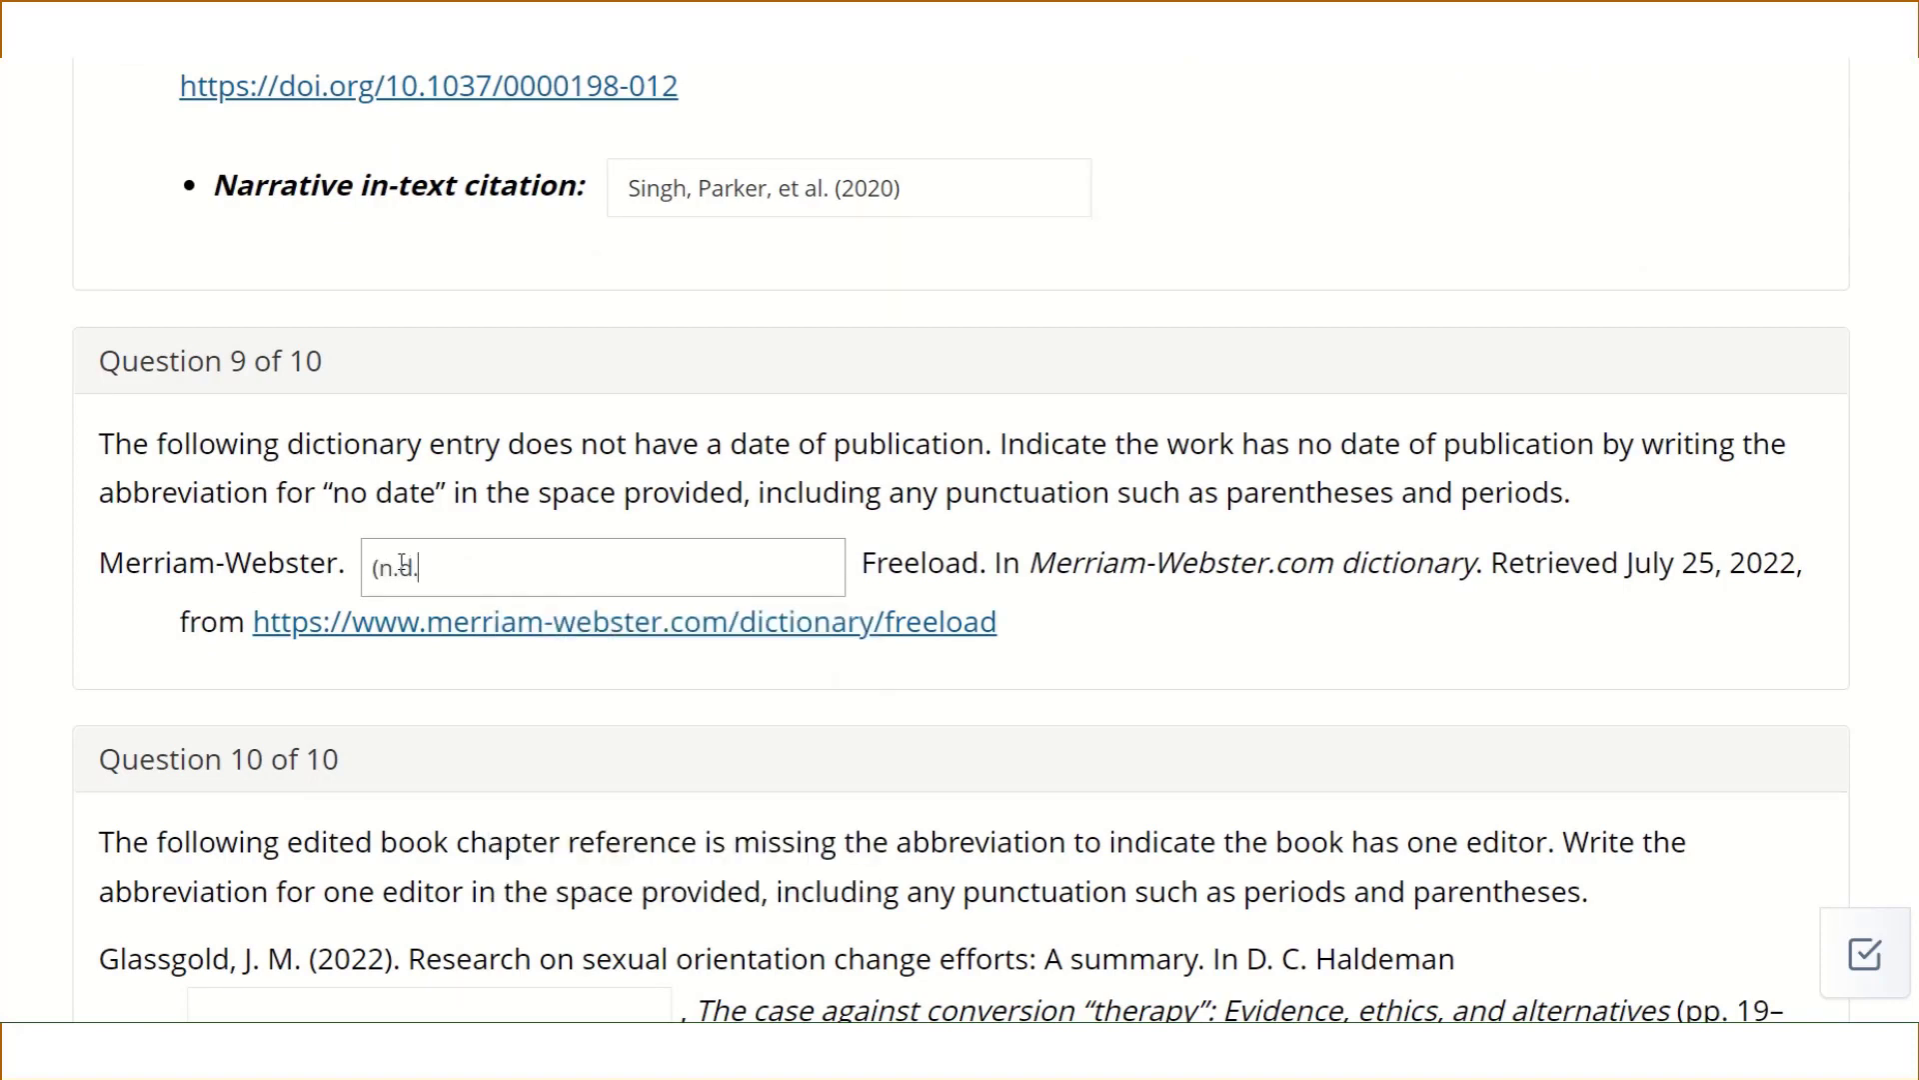
text().)
- In Question 10, enter "(Ed.)" as the abbreviation for one editor and go back up through the quiz
scroll(463, 565, down, 4)
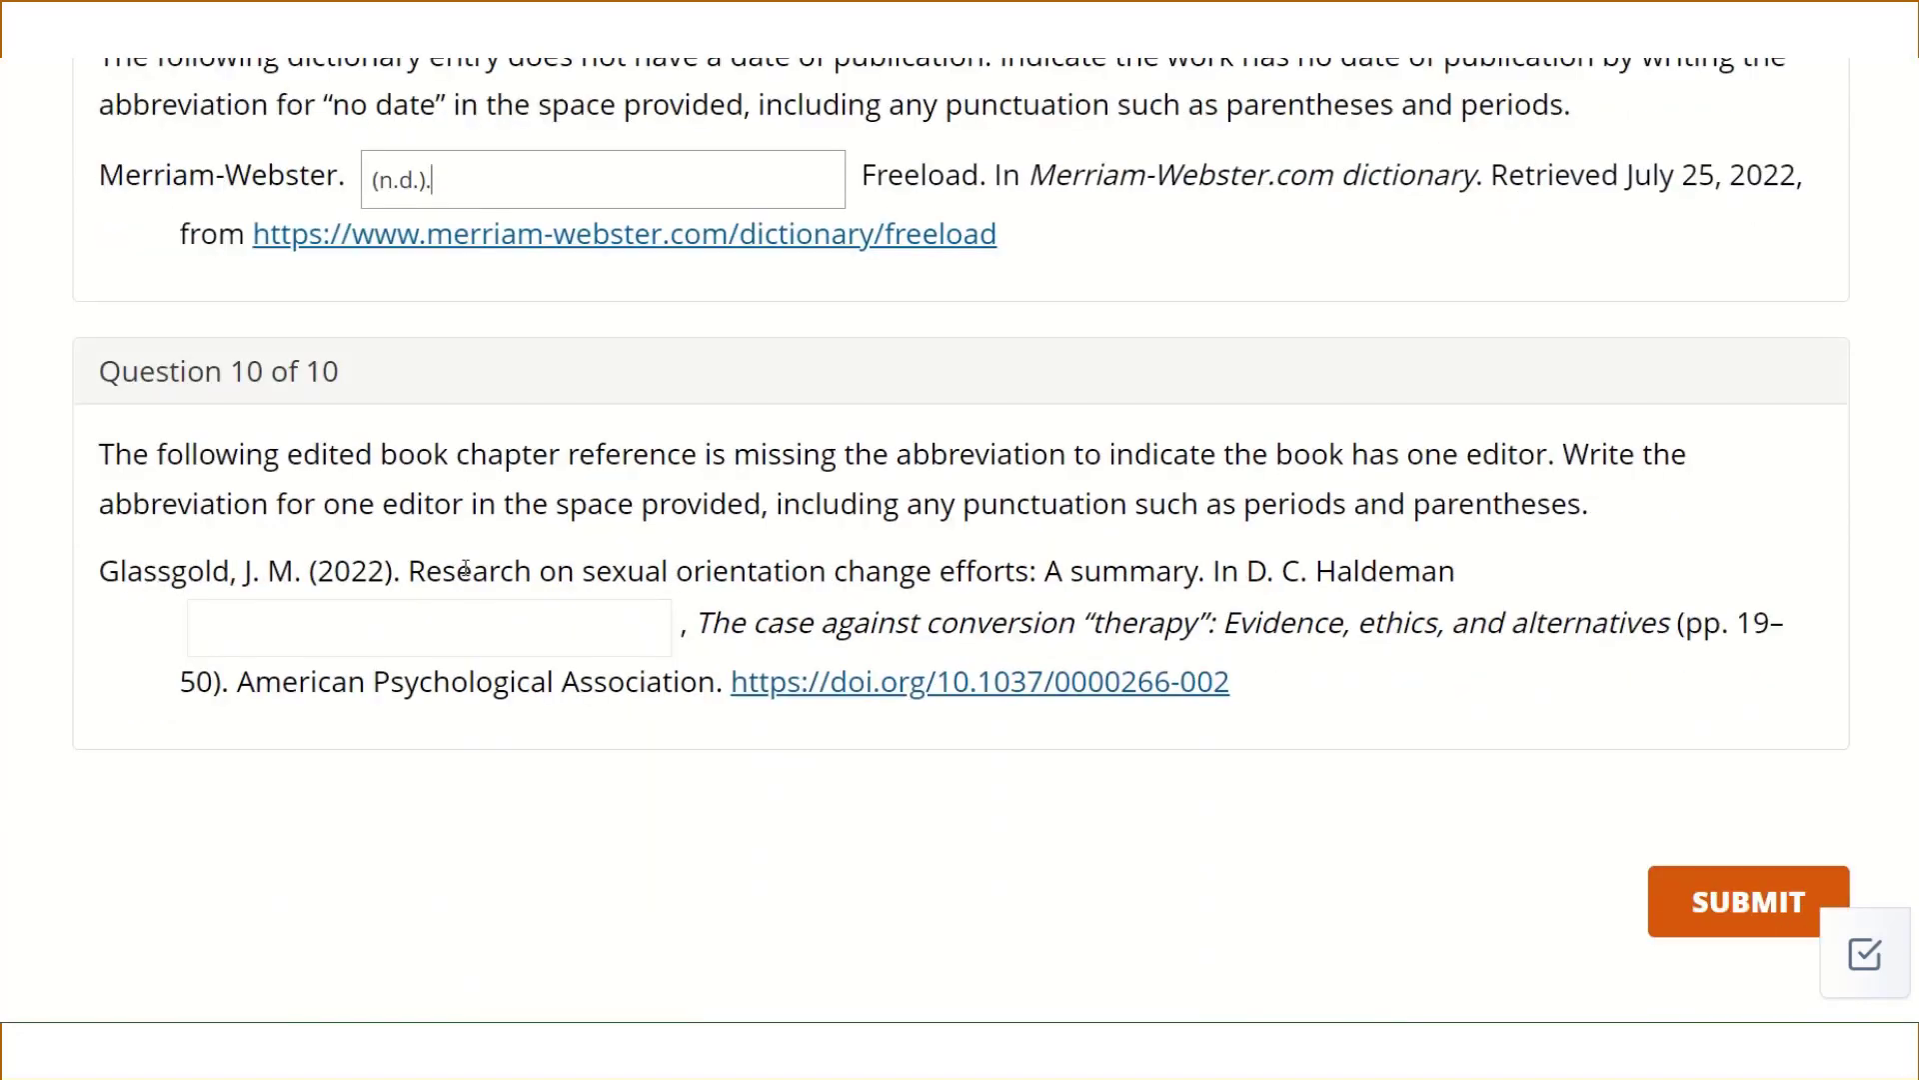
click(472, 618)
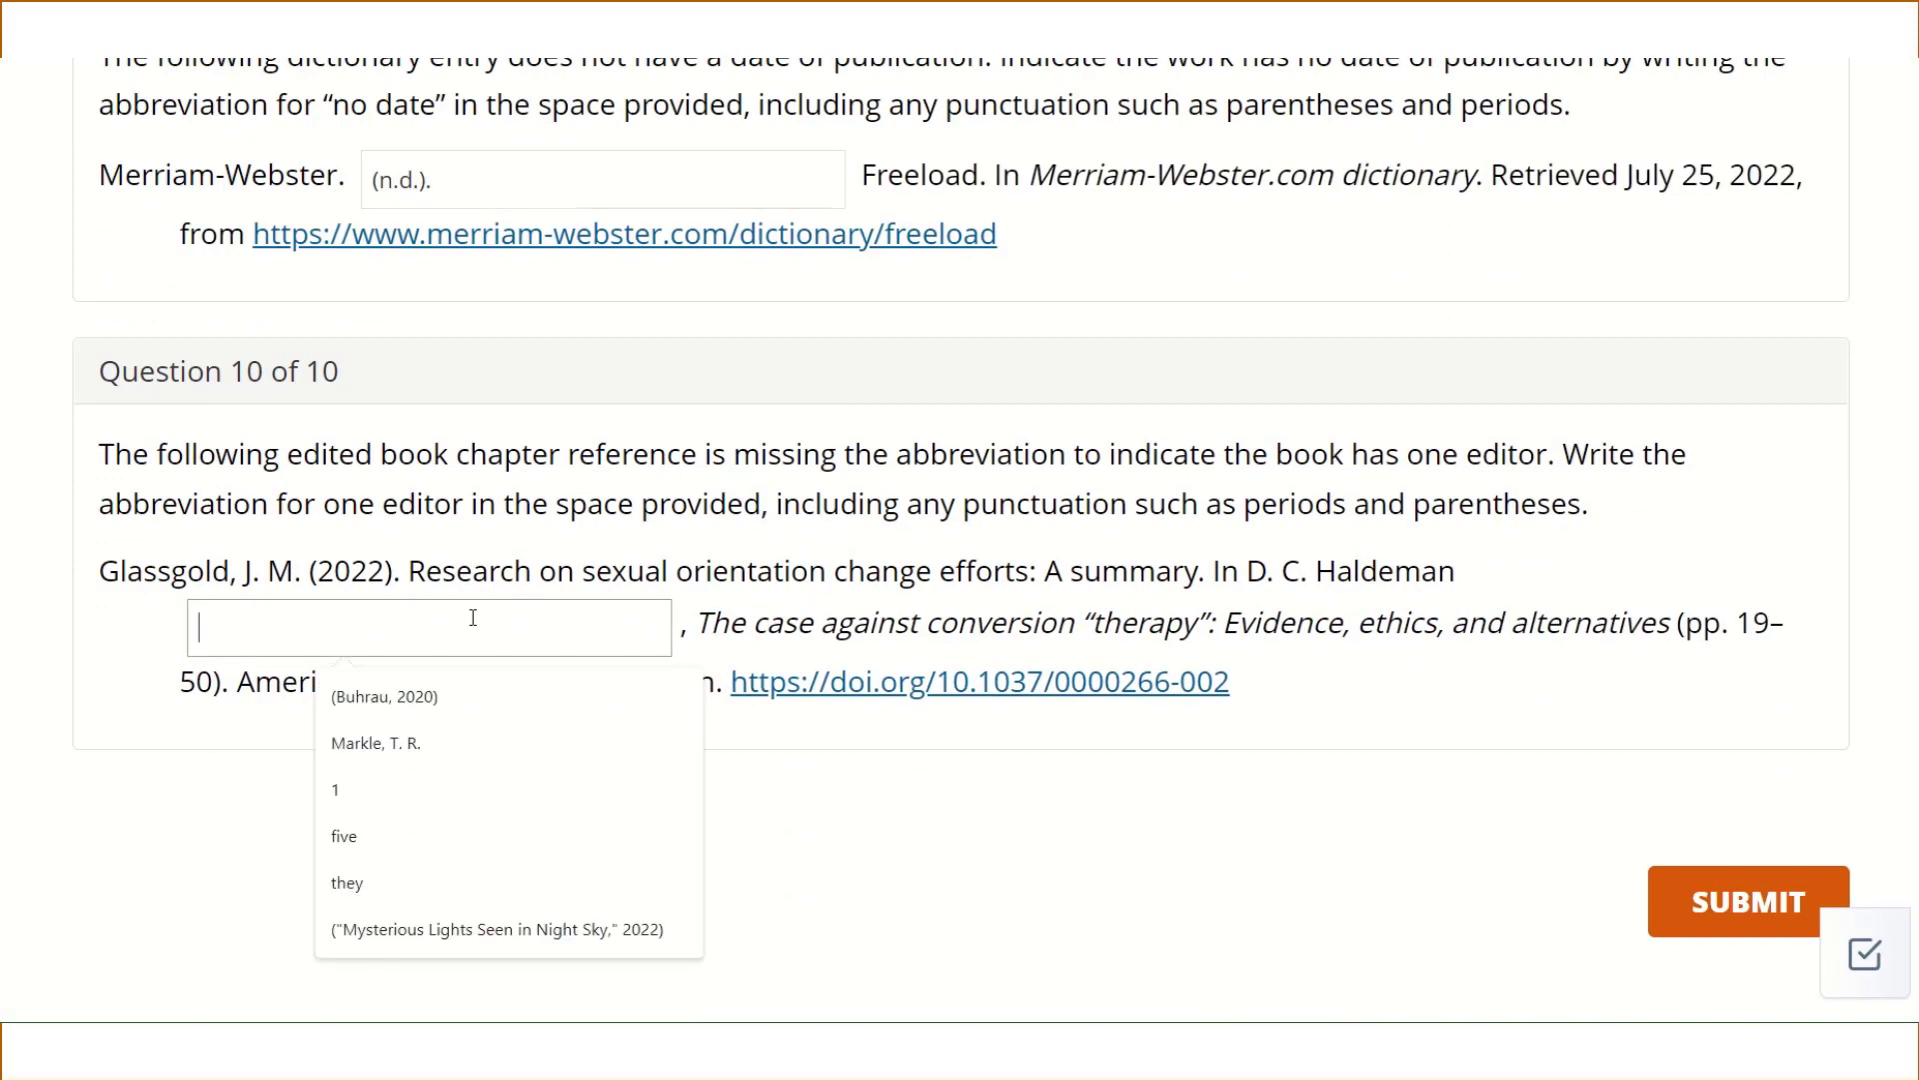
text((Ed.))
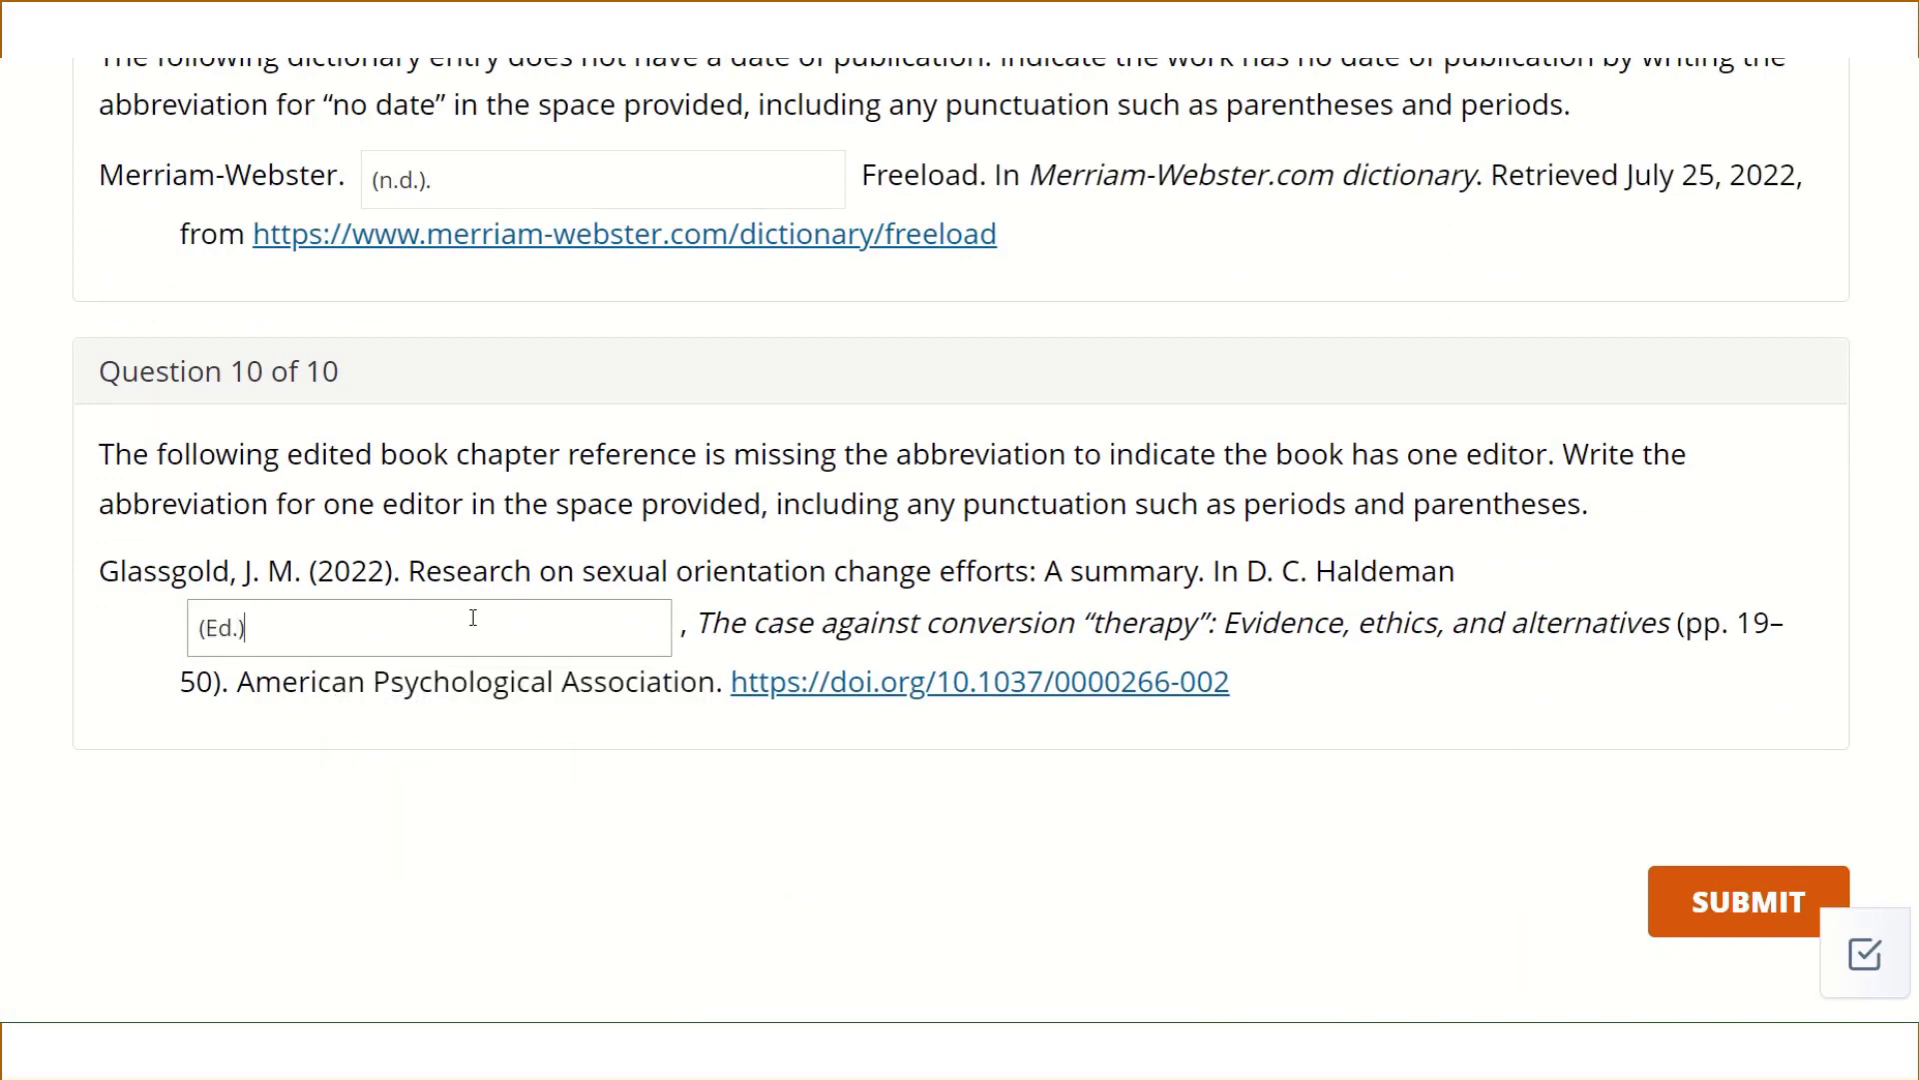
scroll(473, 630, up, 20)
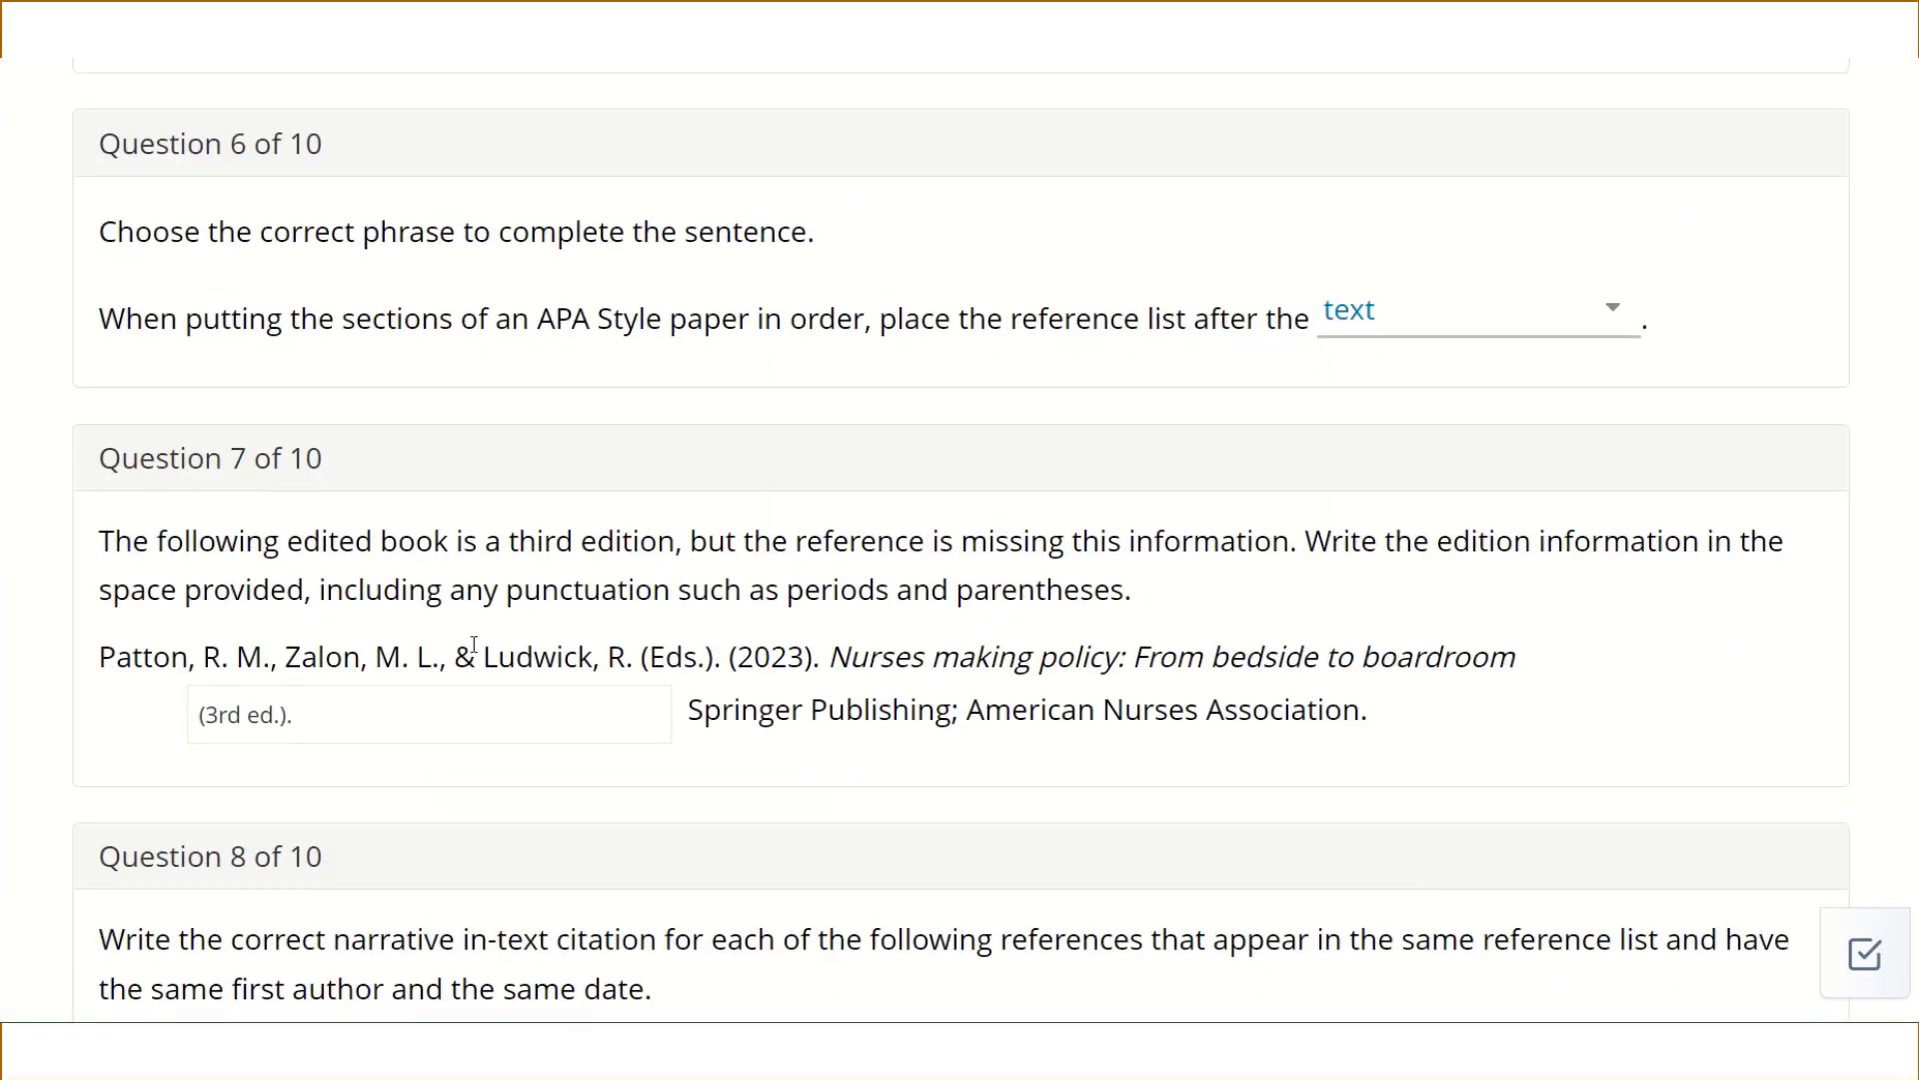
- In Question 3, number the four "Williams" works 2, 1, 3 and 4, from the first table row to the last
scroll(473, 644, up, 12)
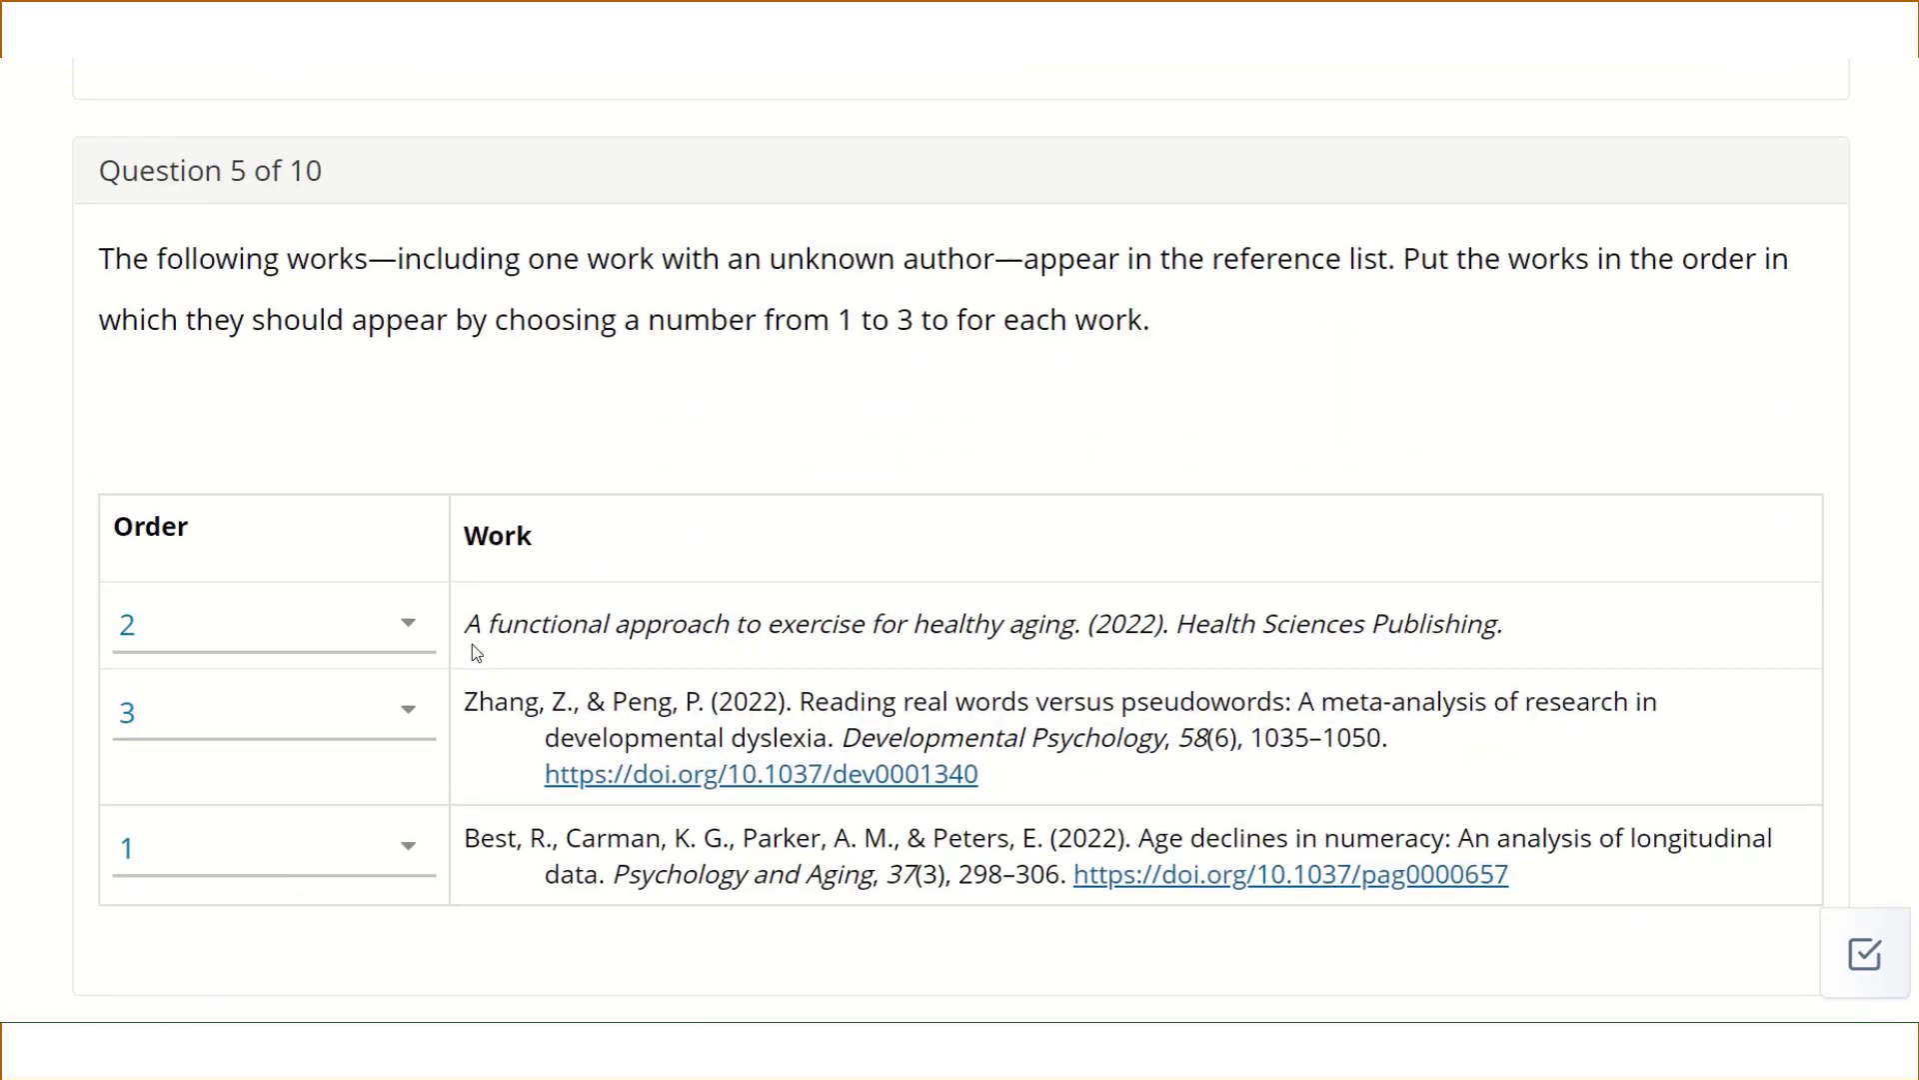
scroll(472, 644, up, 8)
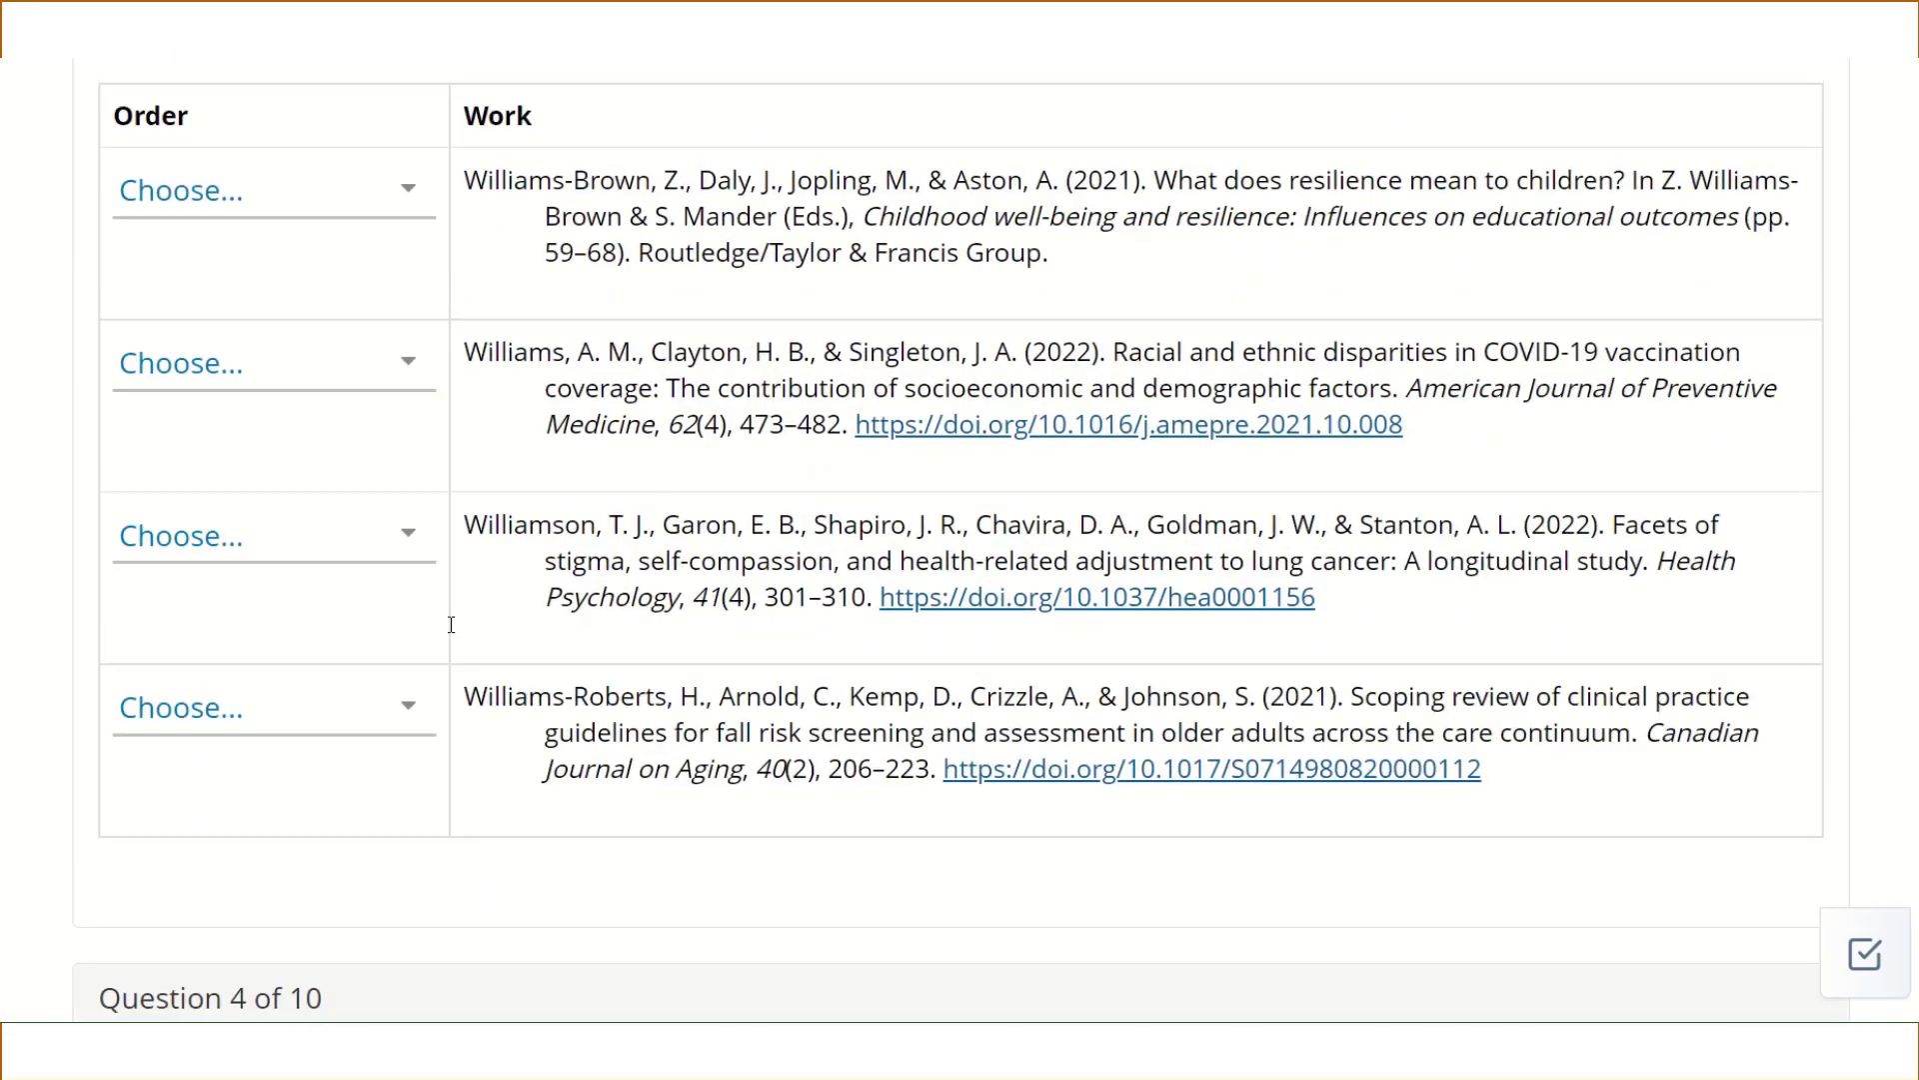
click(275, 372)
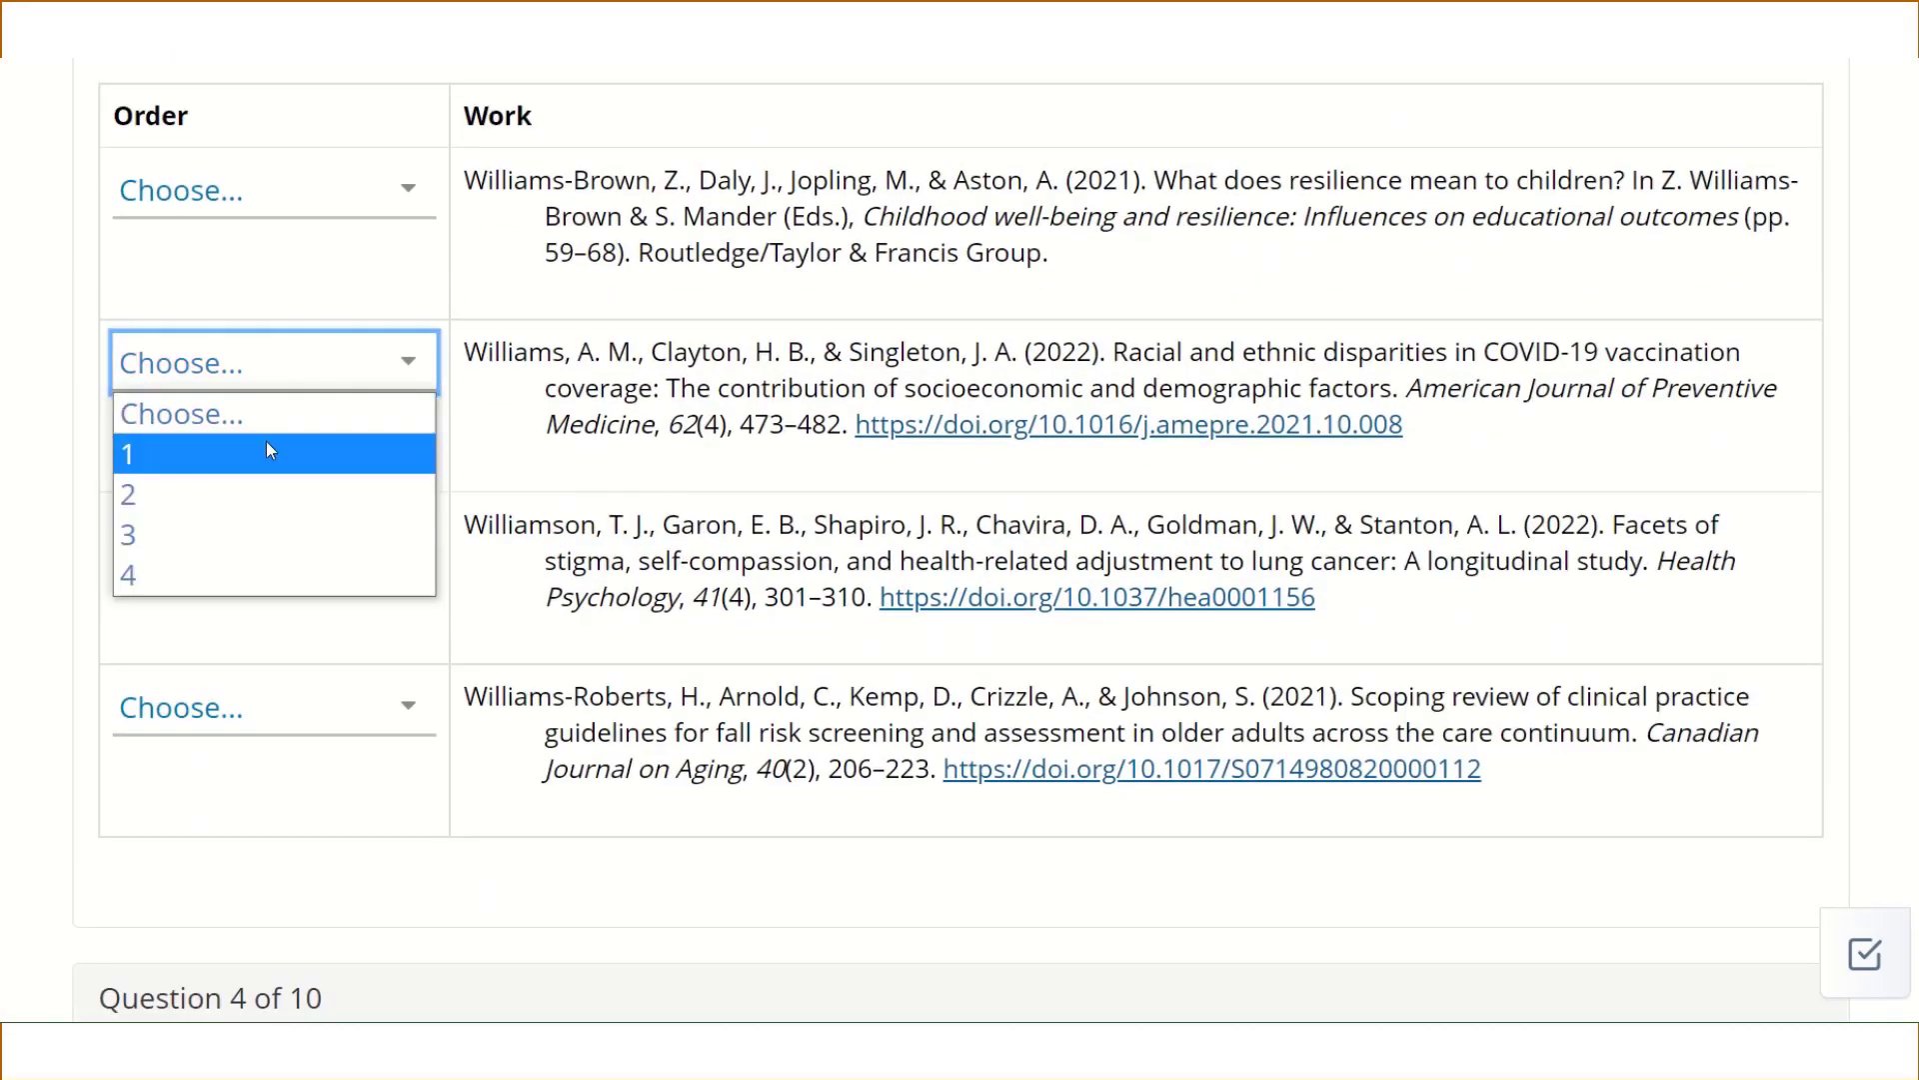
click(270, 455)
click(228, 186)
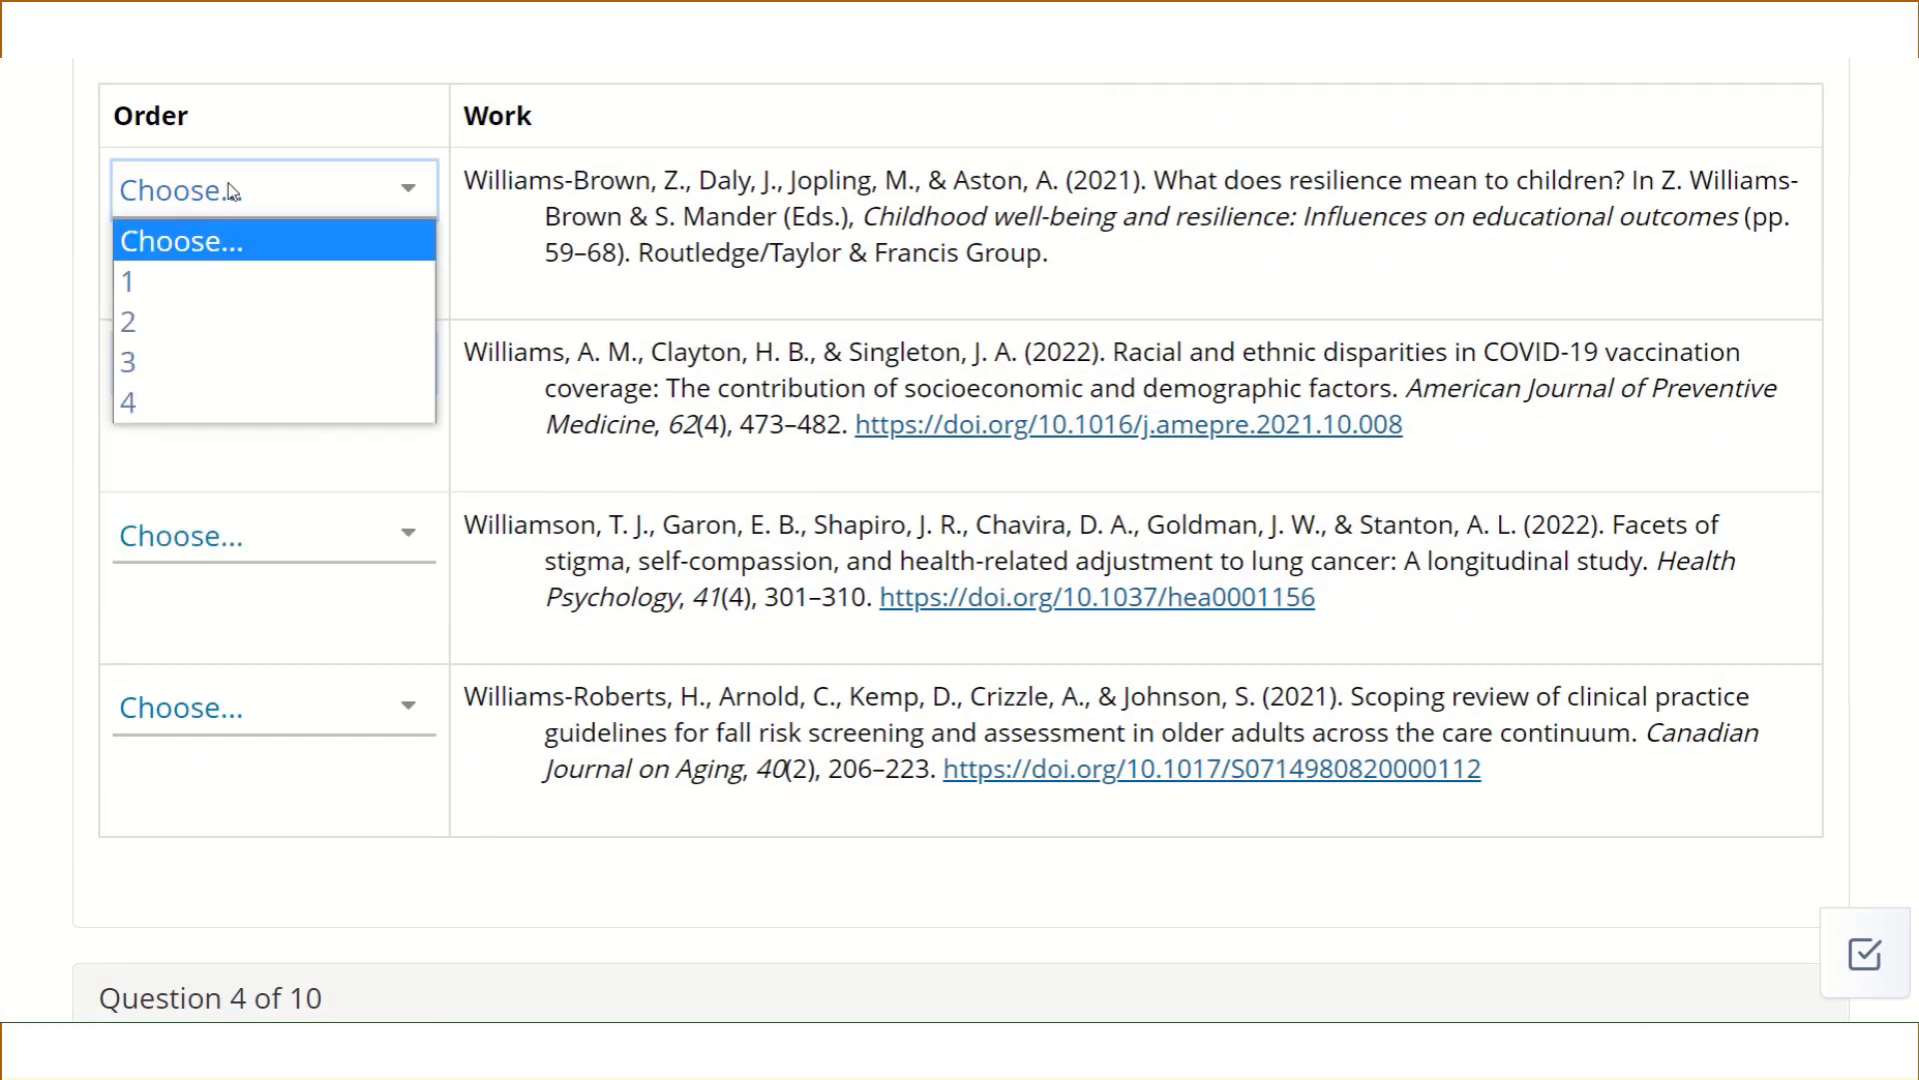
click(221, 340)
click(201, 544)
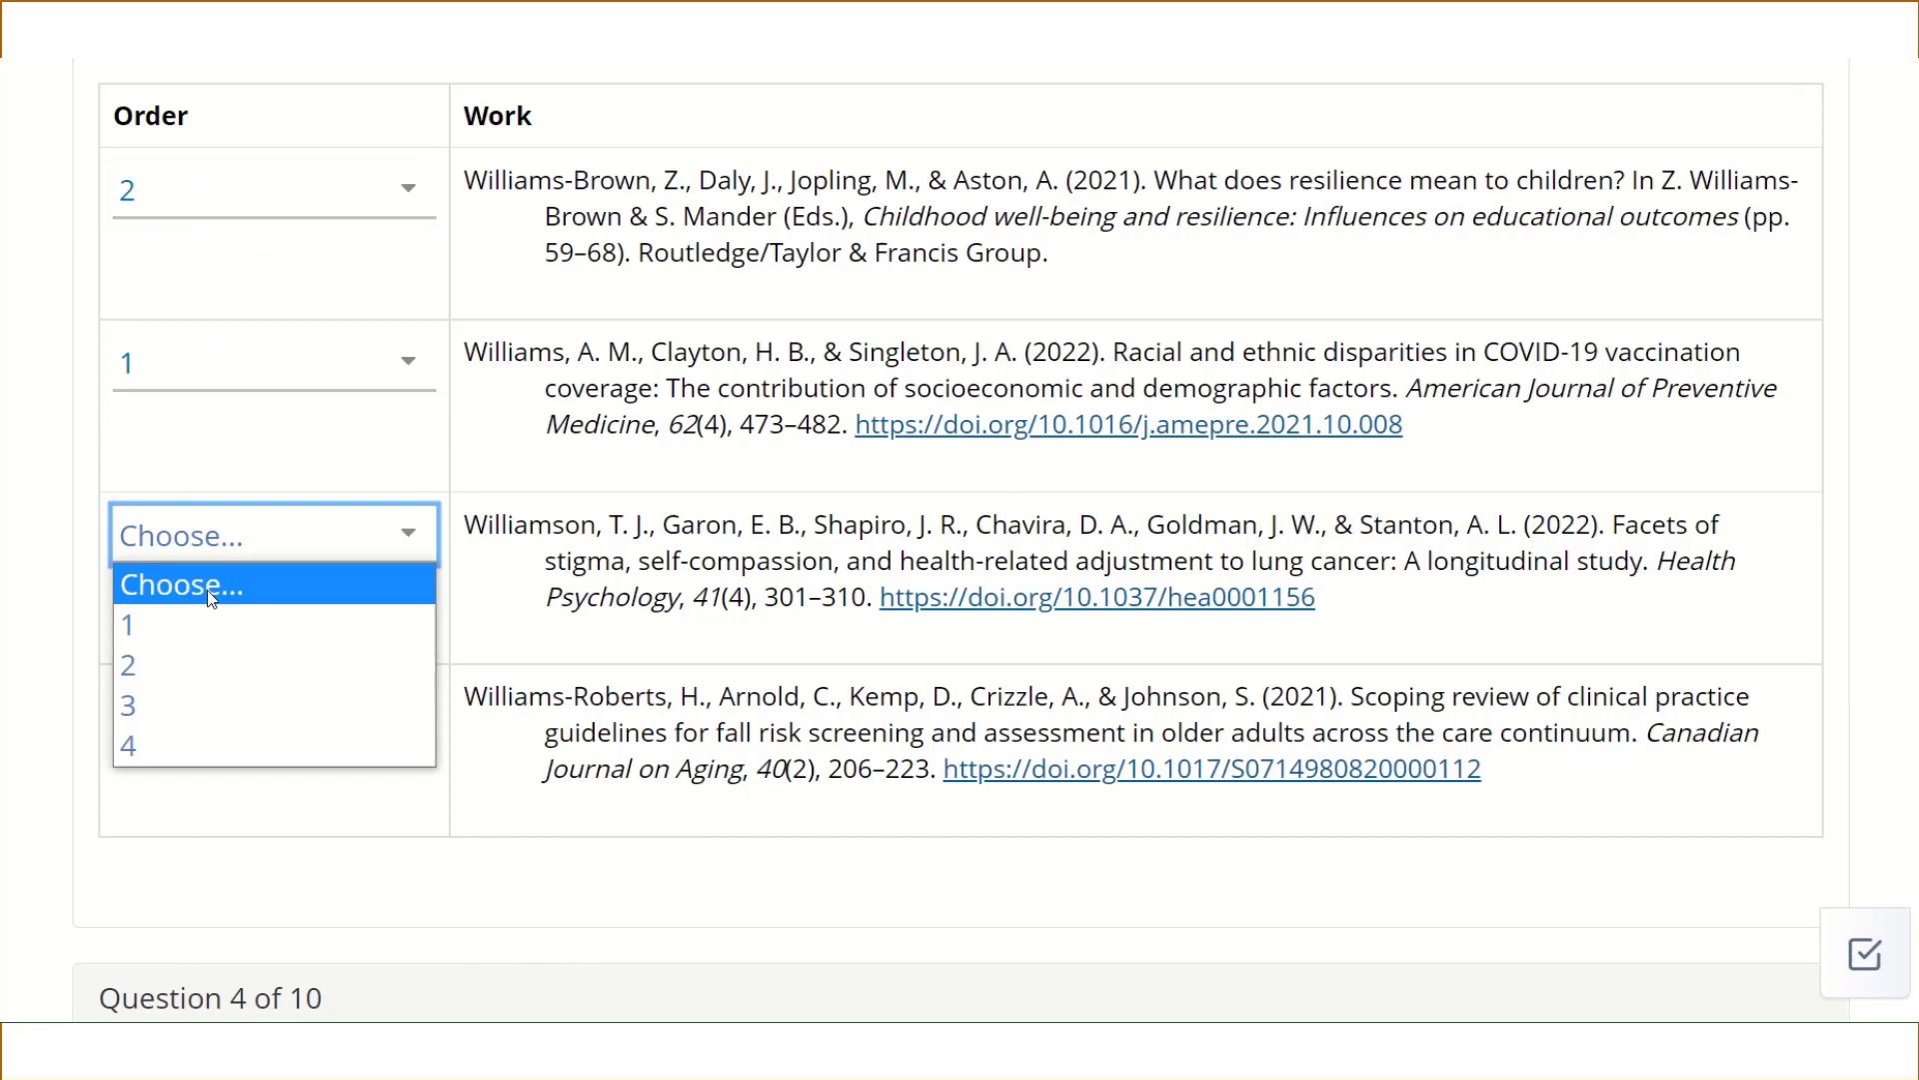
click(230, 688)
click(262, 914)
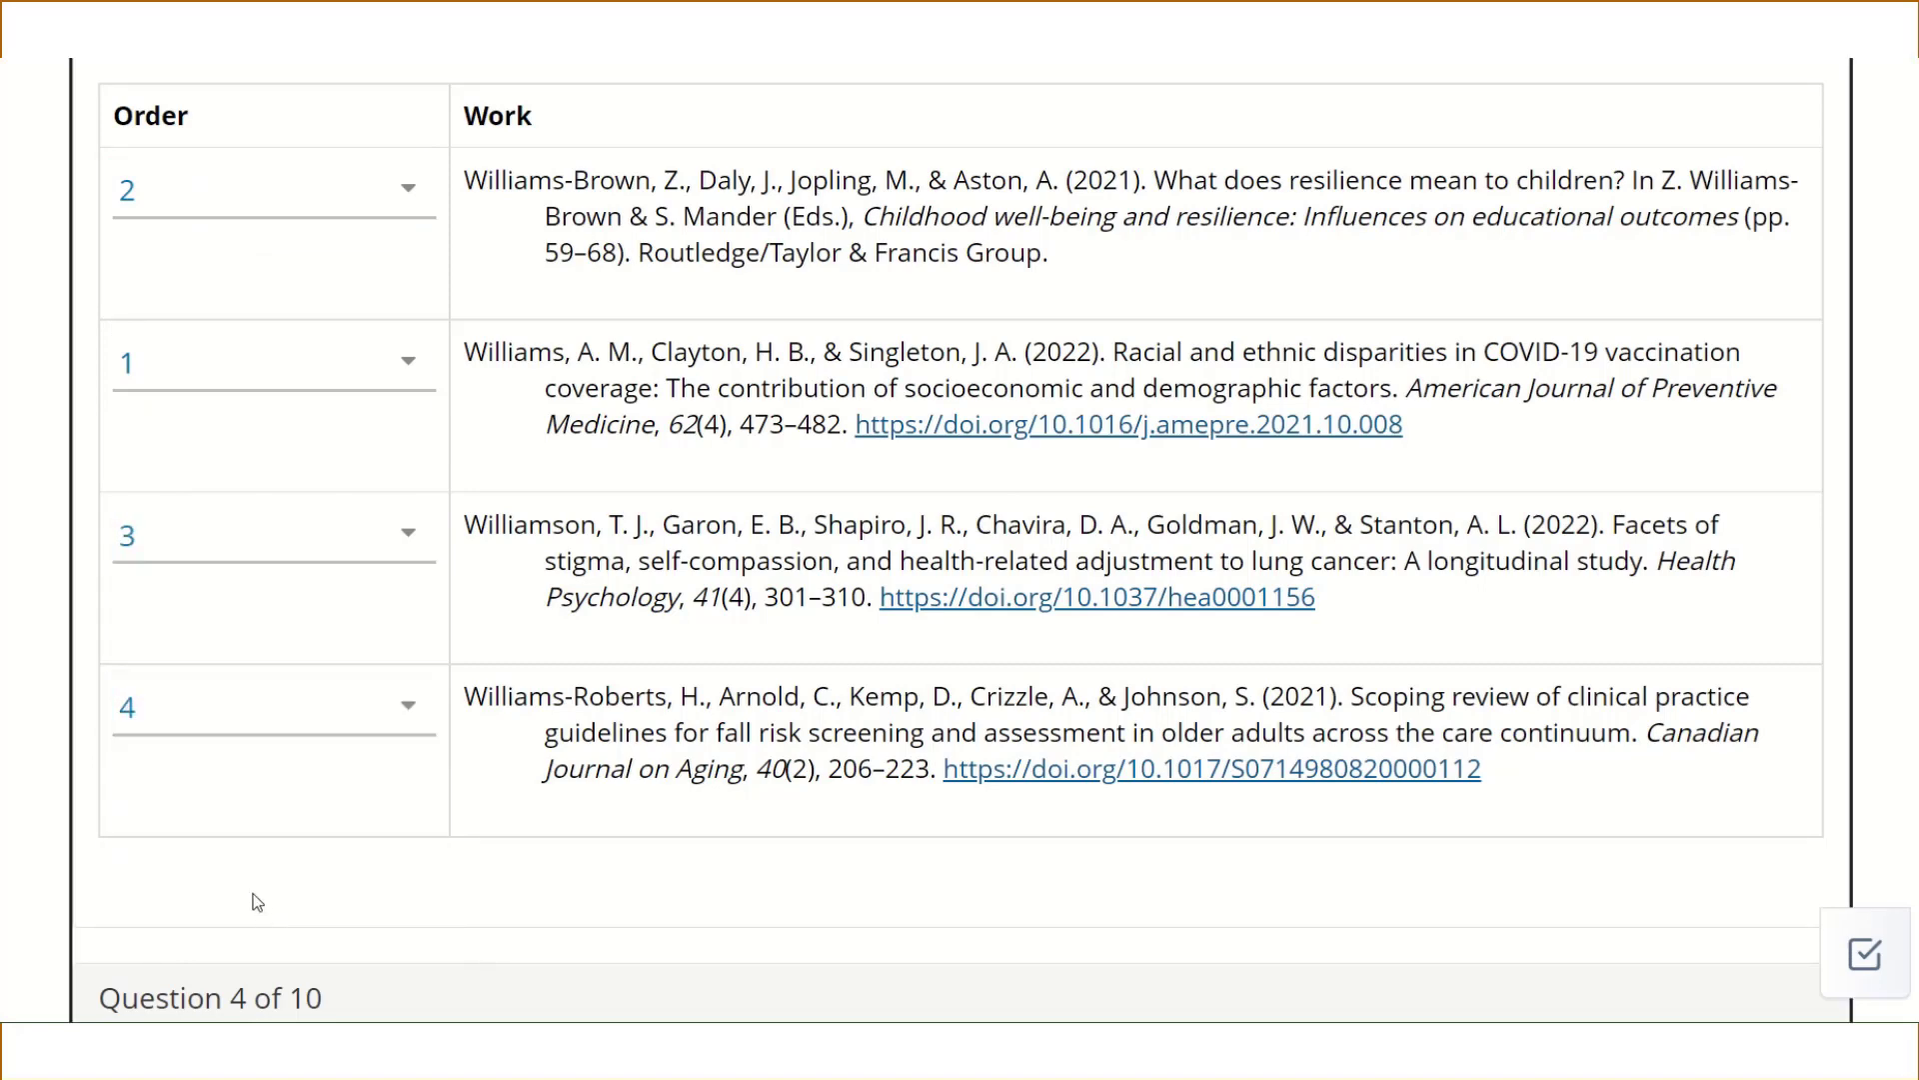
- Submit the completed Reference List Quiz 6 and confirm the assessment submission
scroll(262, 900, down, 3)
scroll(262, 868, down, 20)
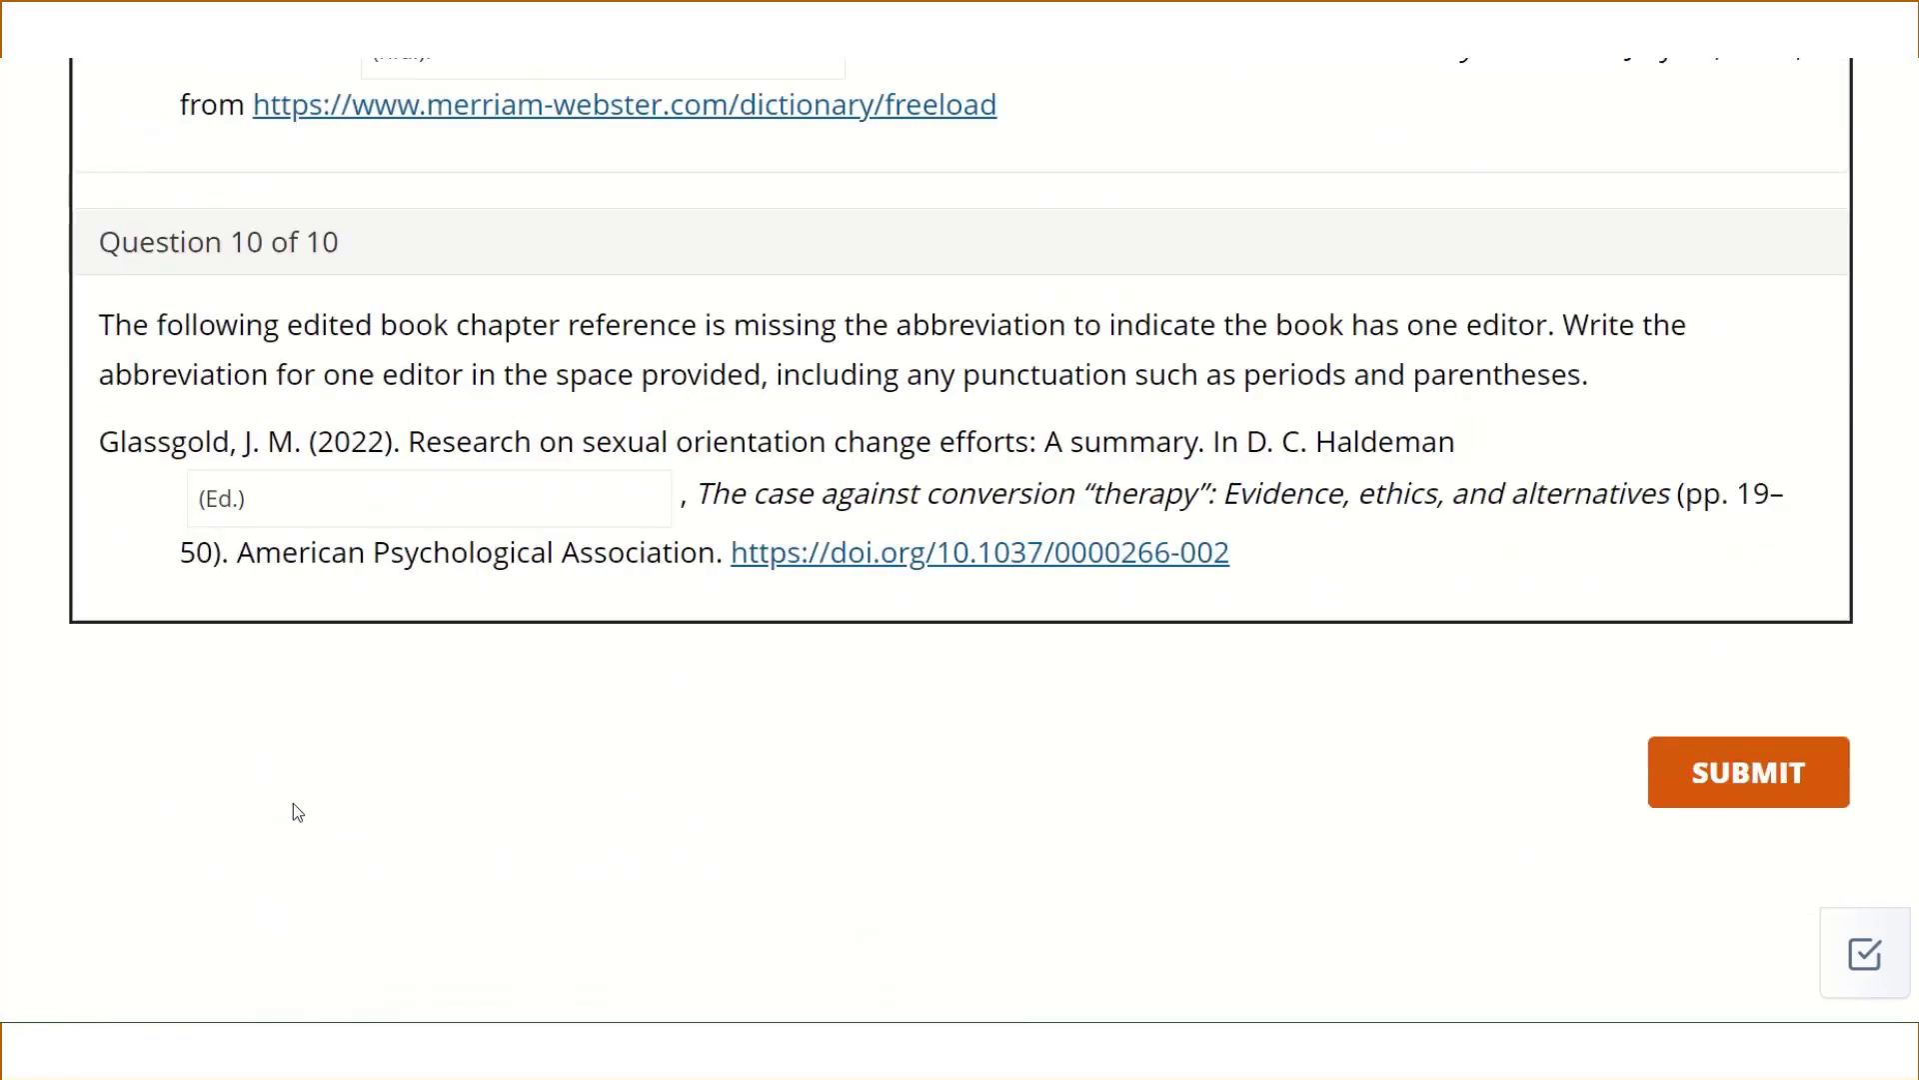
click(1658, 760)
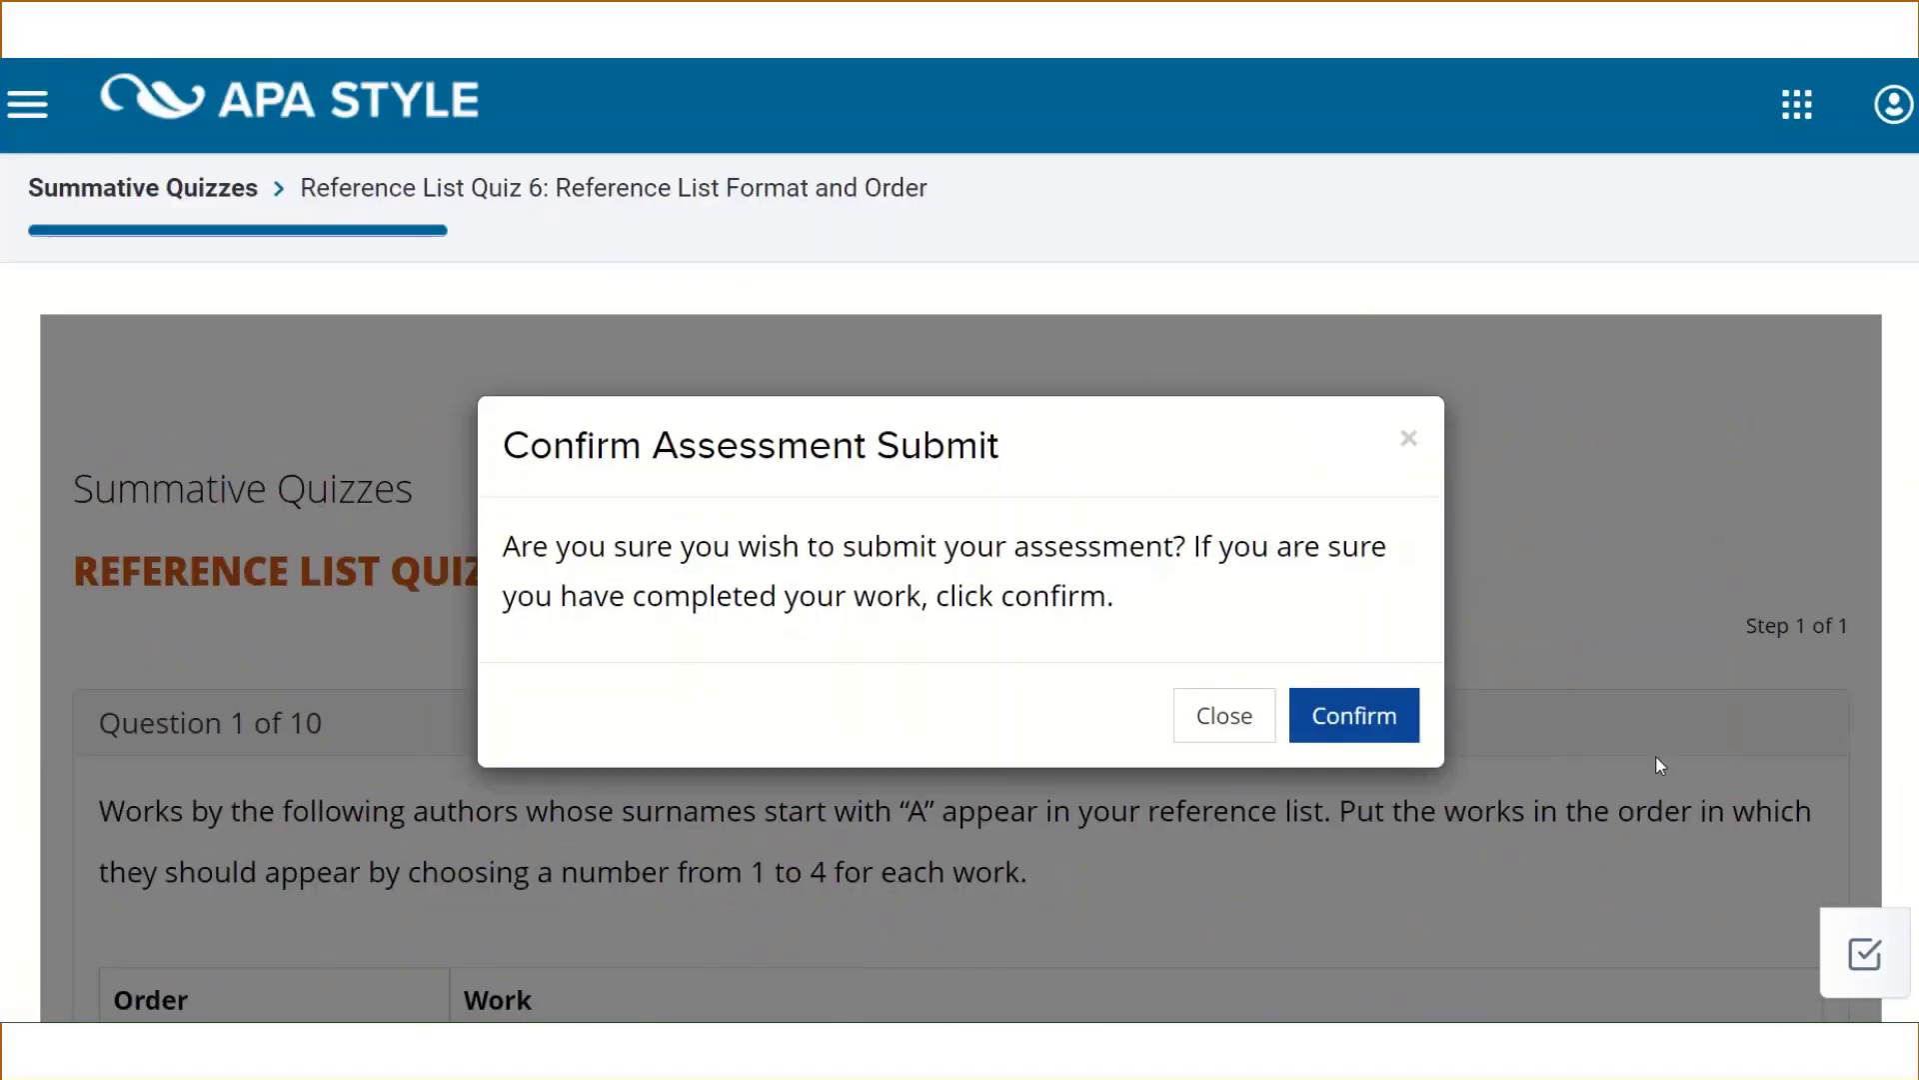
click(1356, 716)
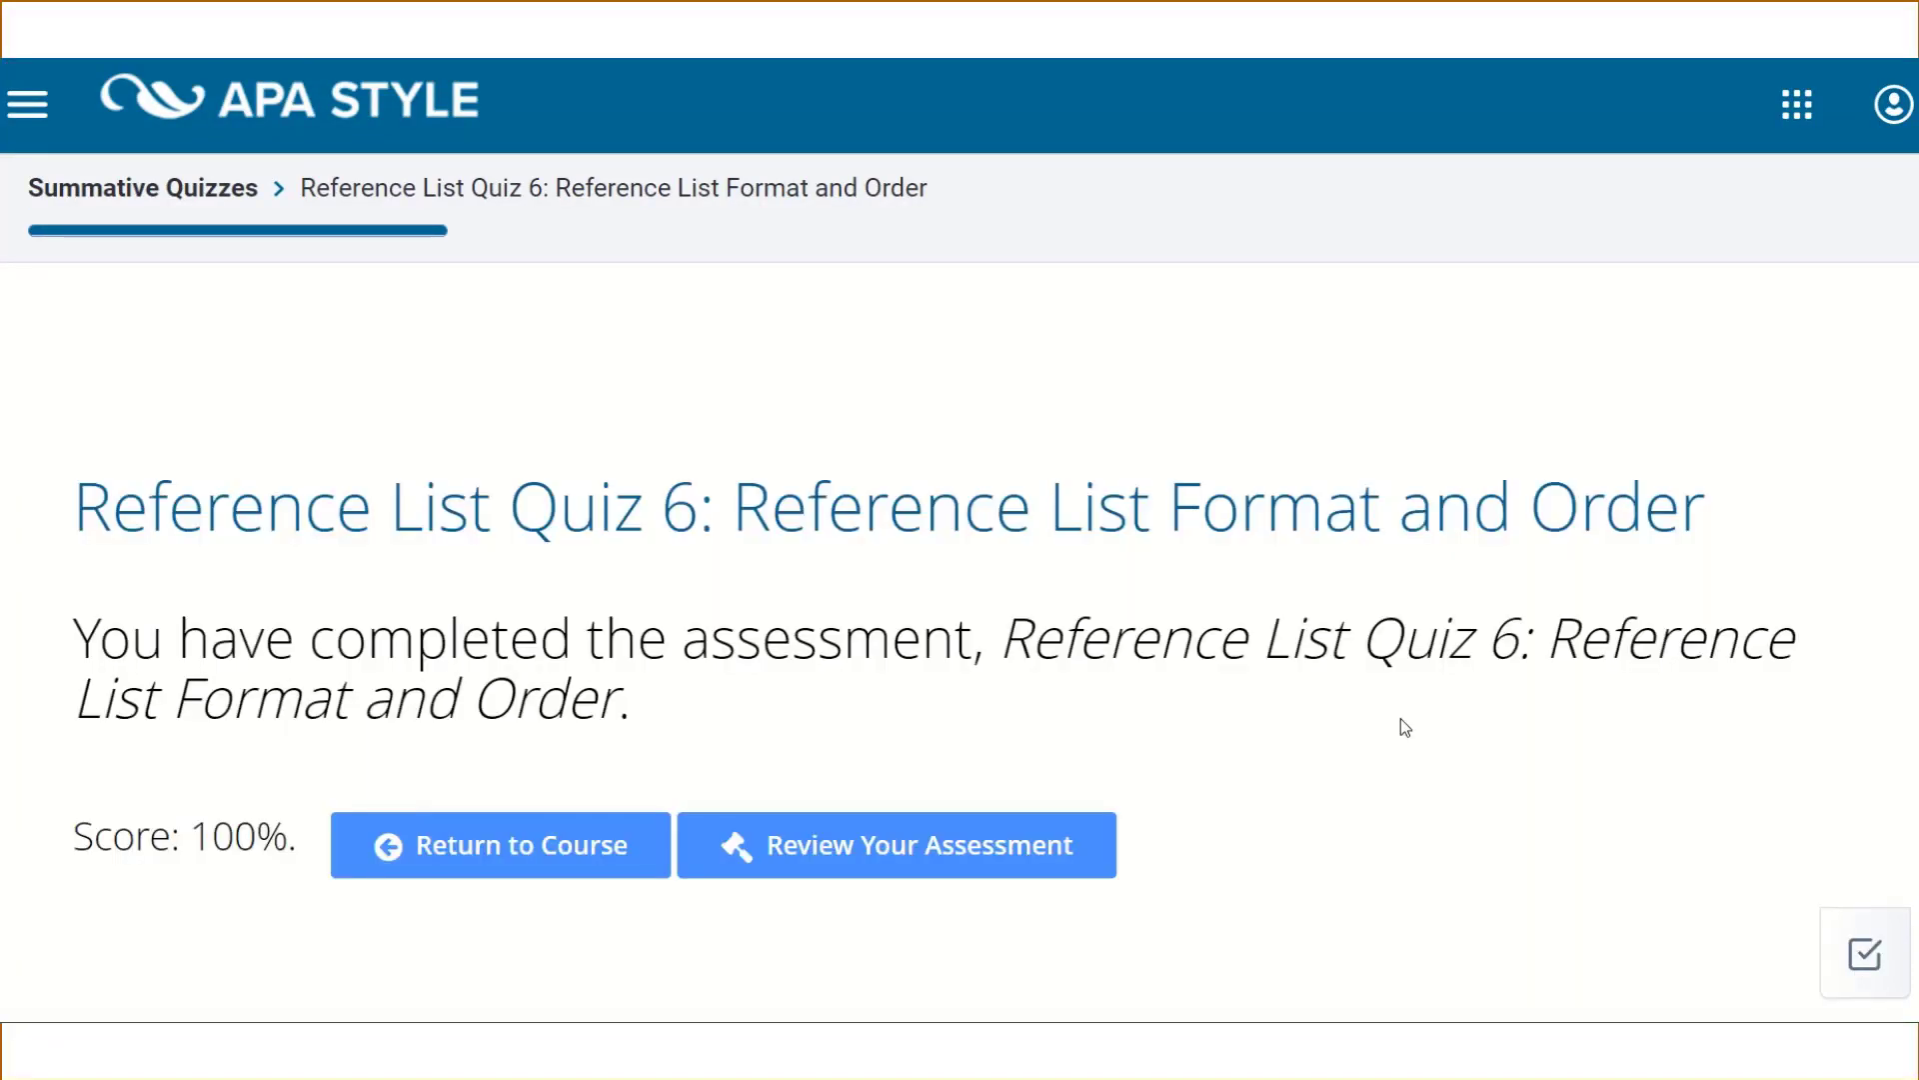
- Open the review of the submitted quiz and examine the answer feedback for Questions 1 to 5
scroll(1407, 718, down, 3)
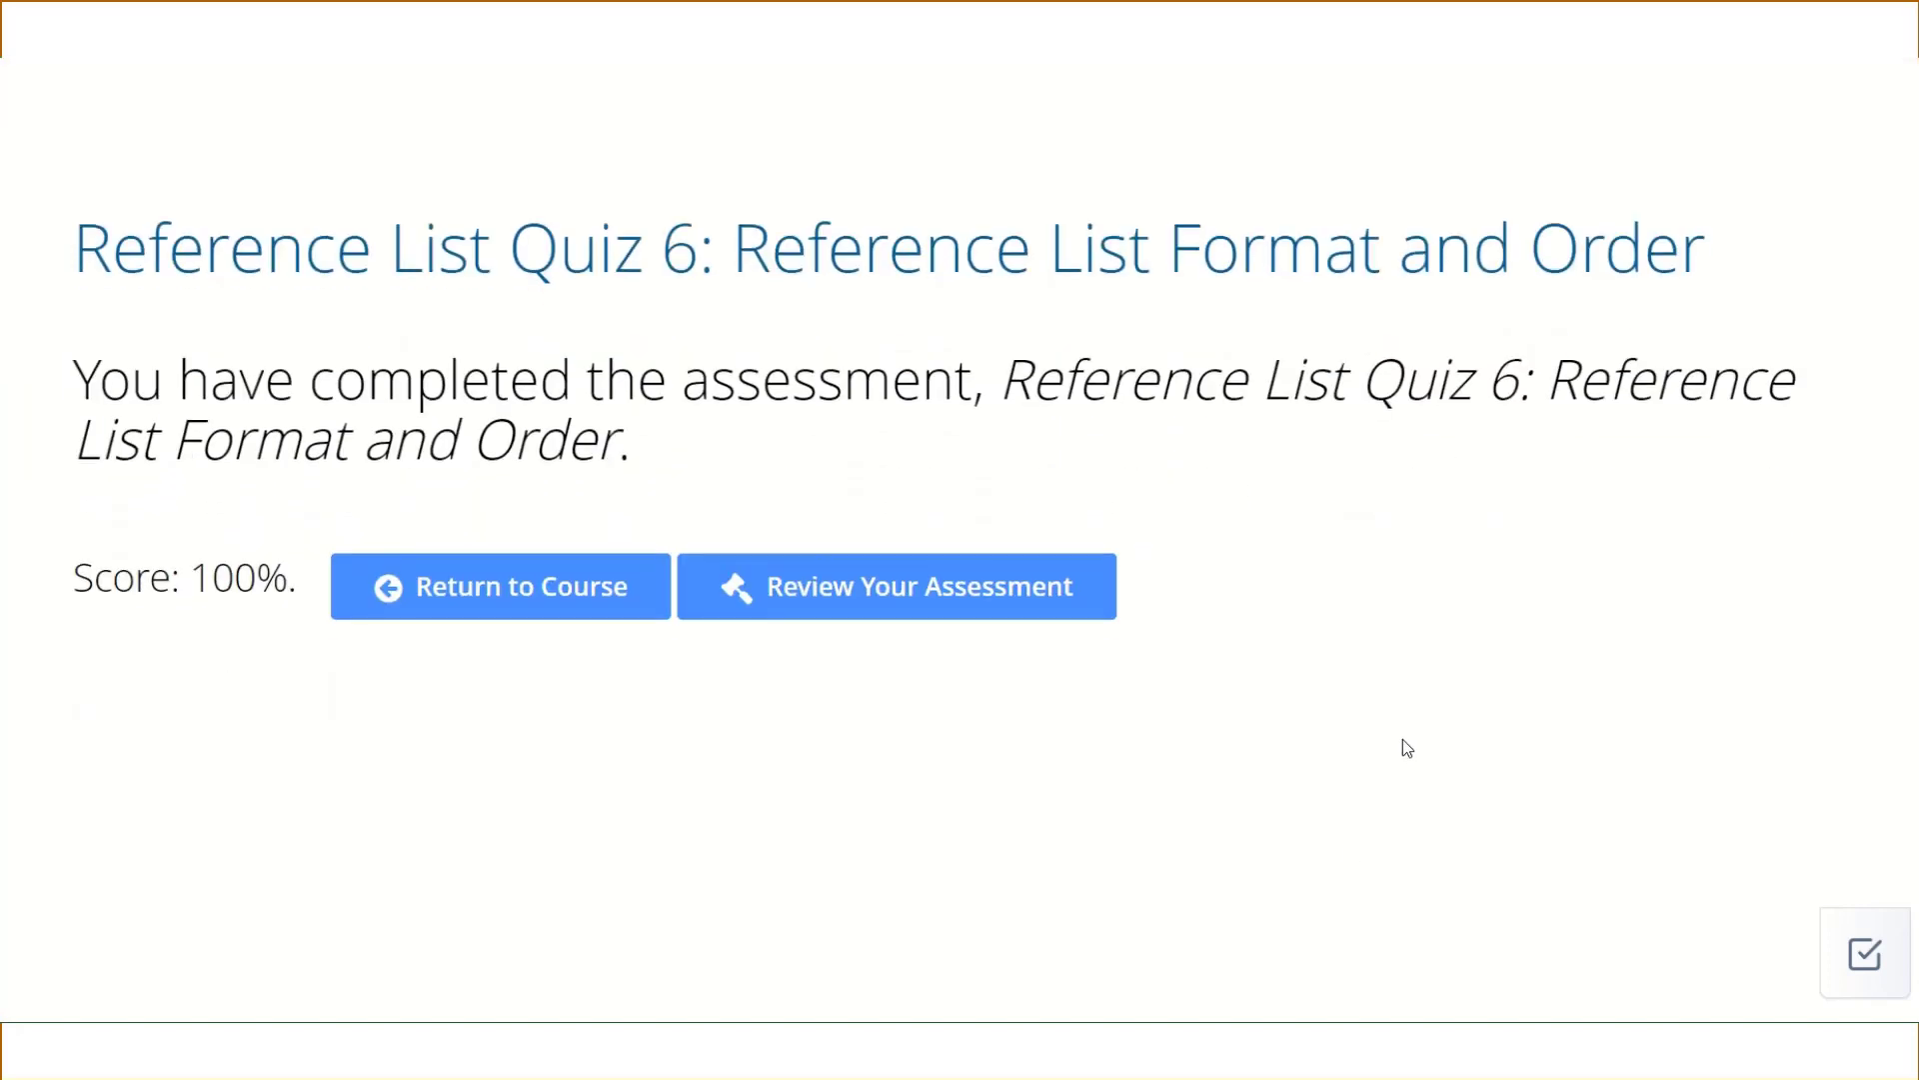
click(905, 599)
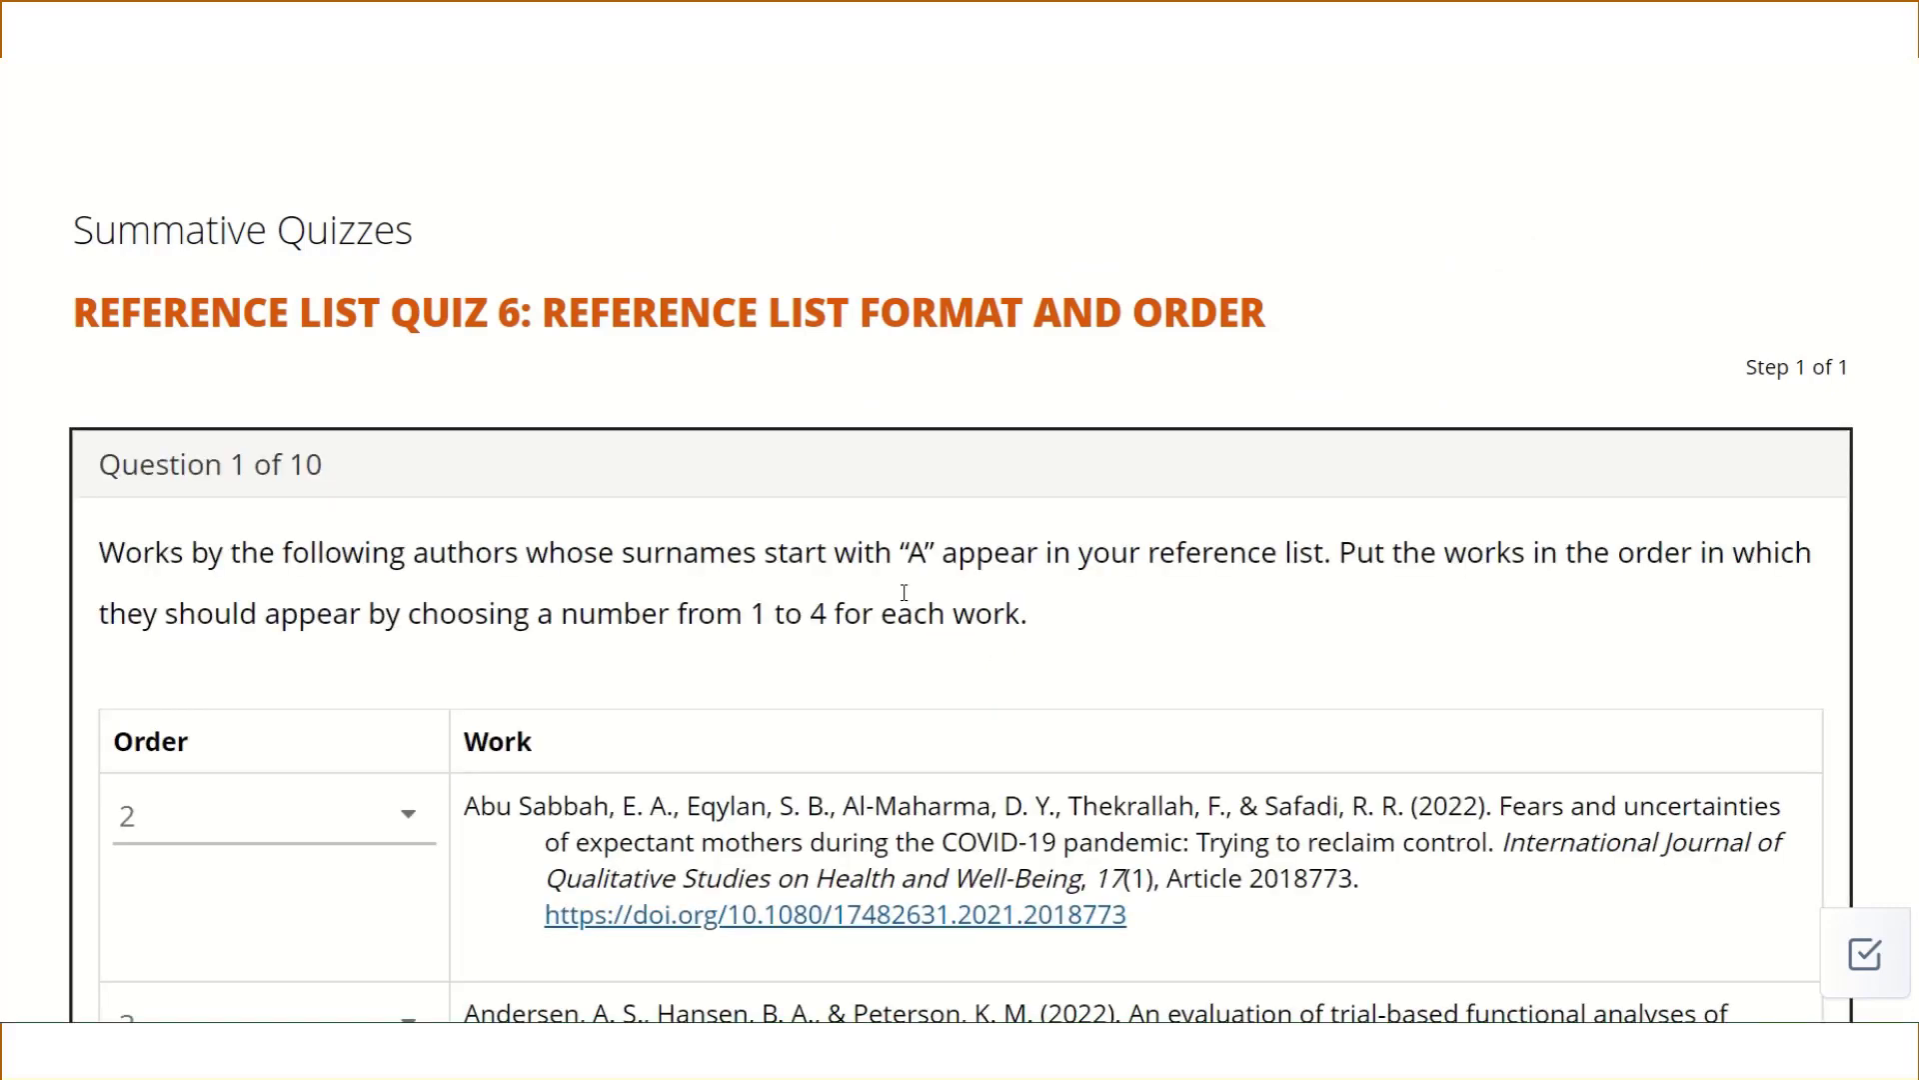
scroll(904, 593, down, 10)
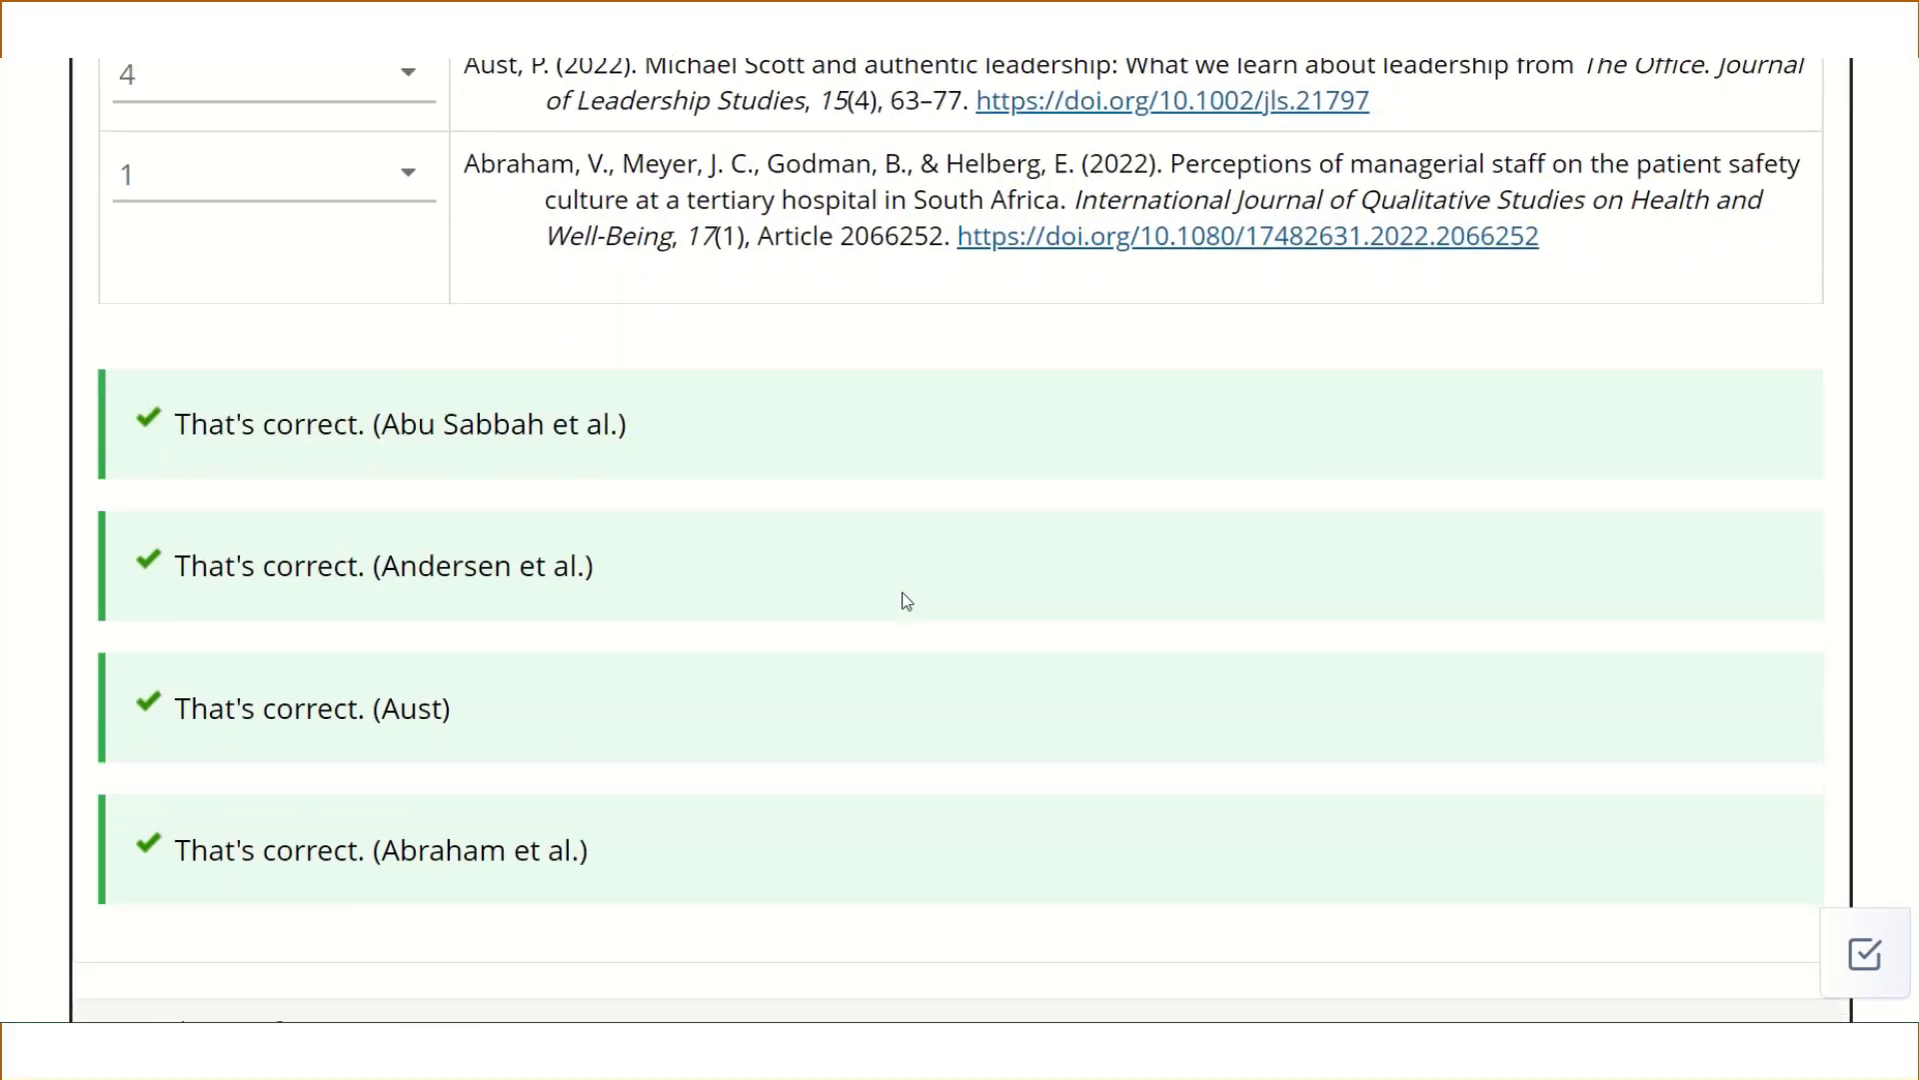
scroll(905, 600, down, 10)
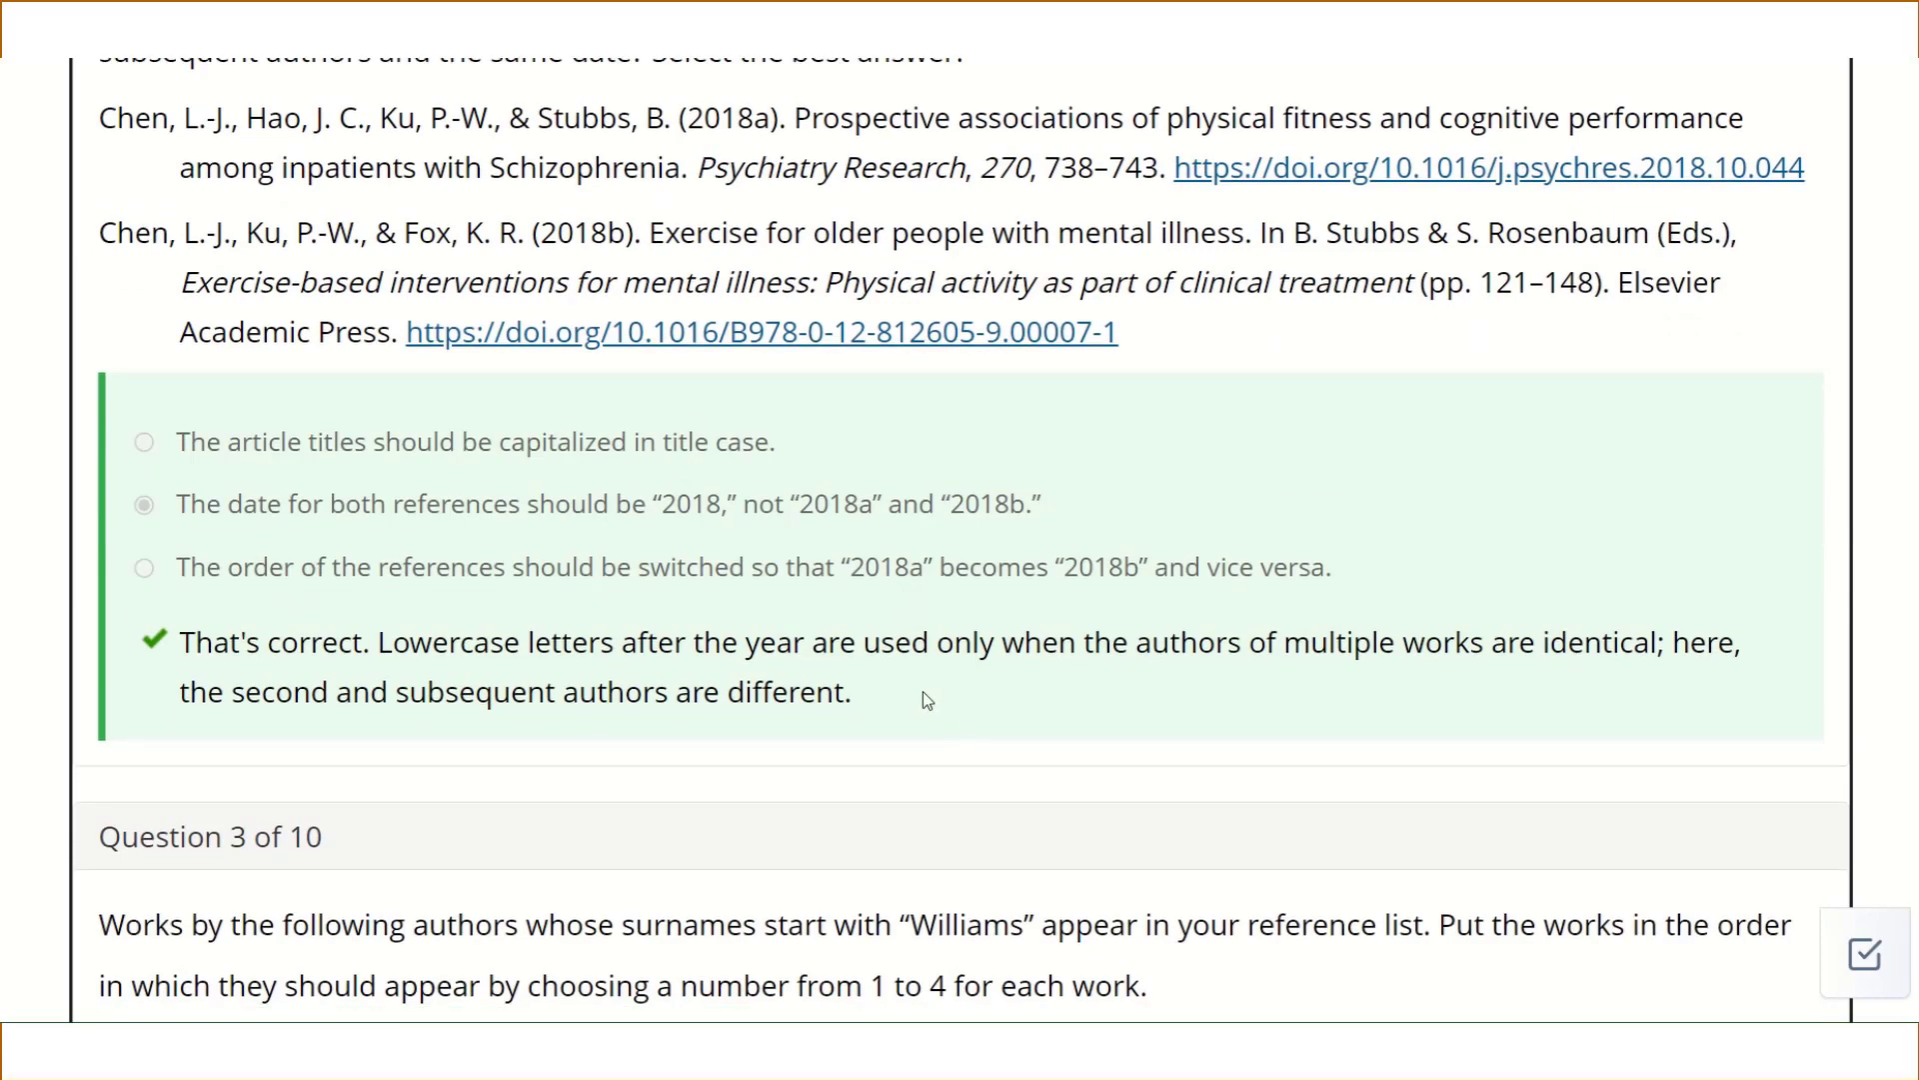
scroll(922, 692, down, 15)
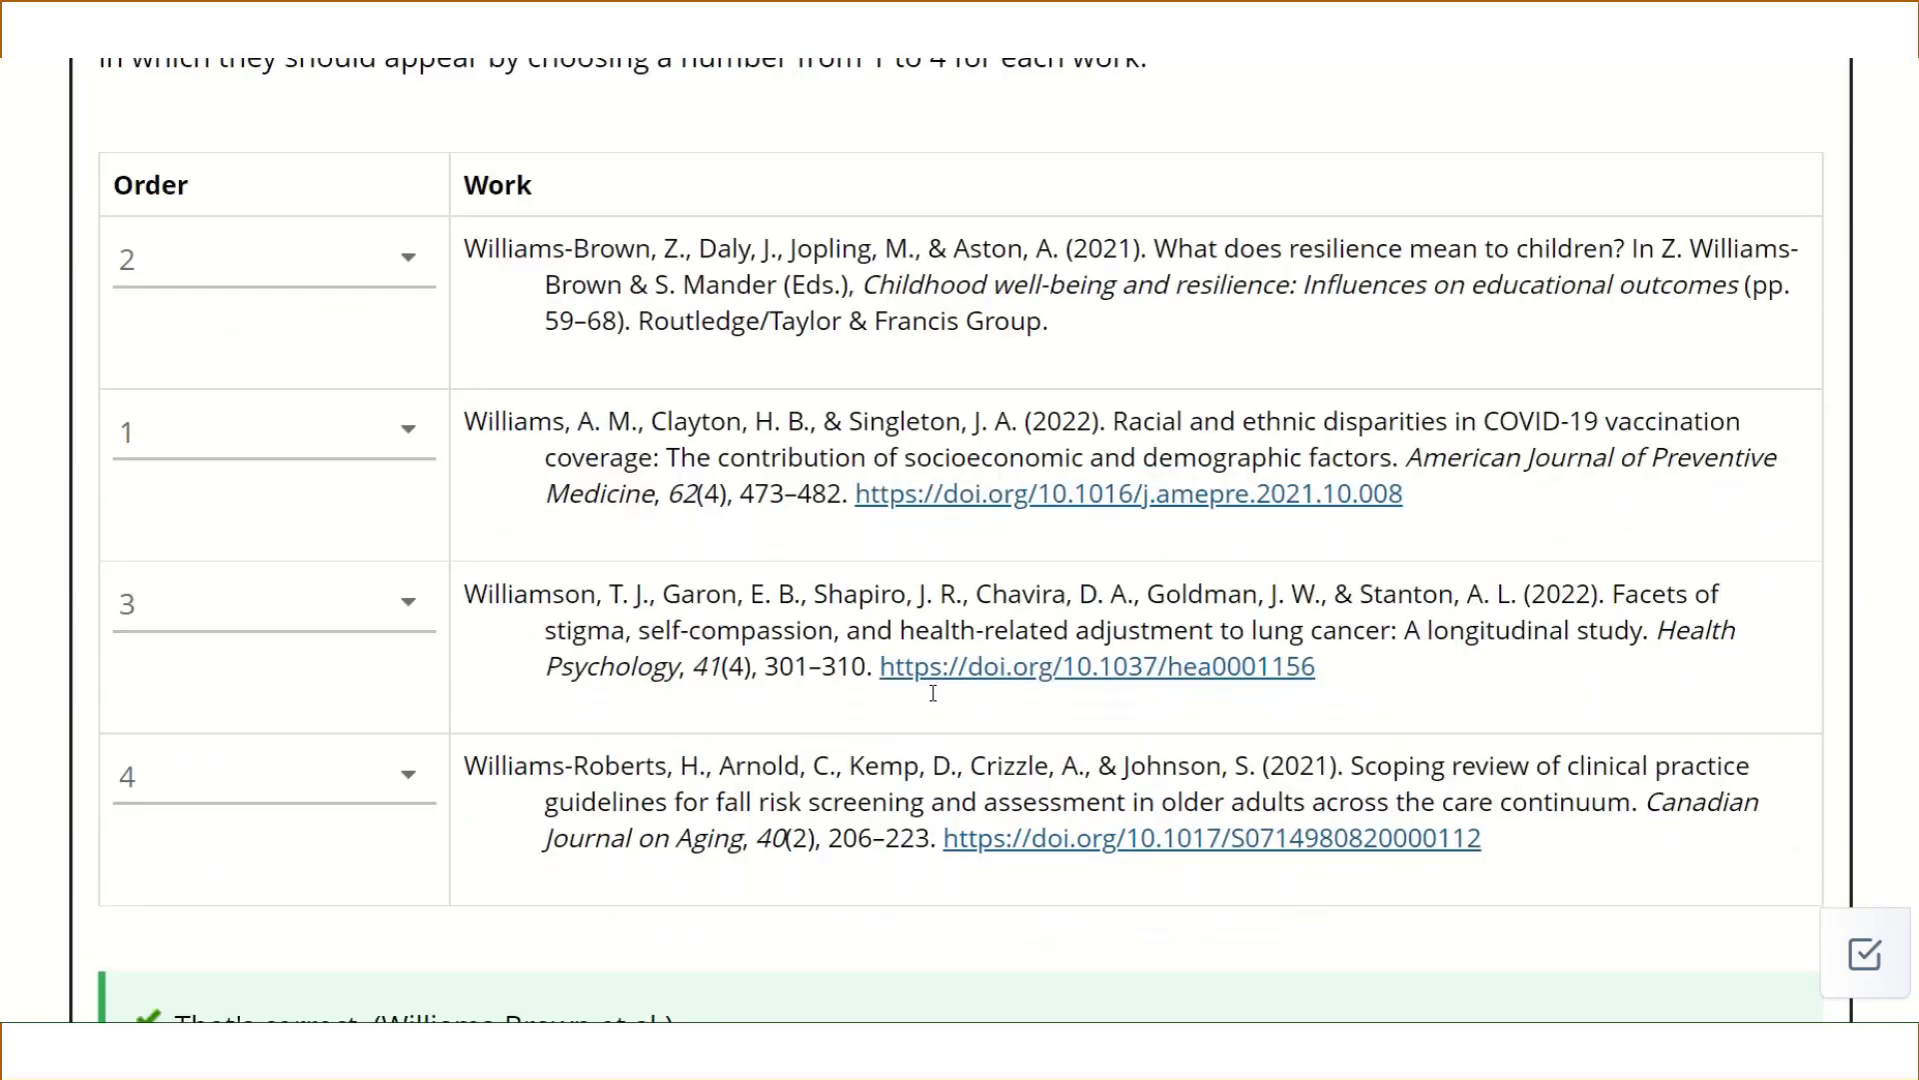
scroll(931, 692, down, 20)
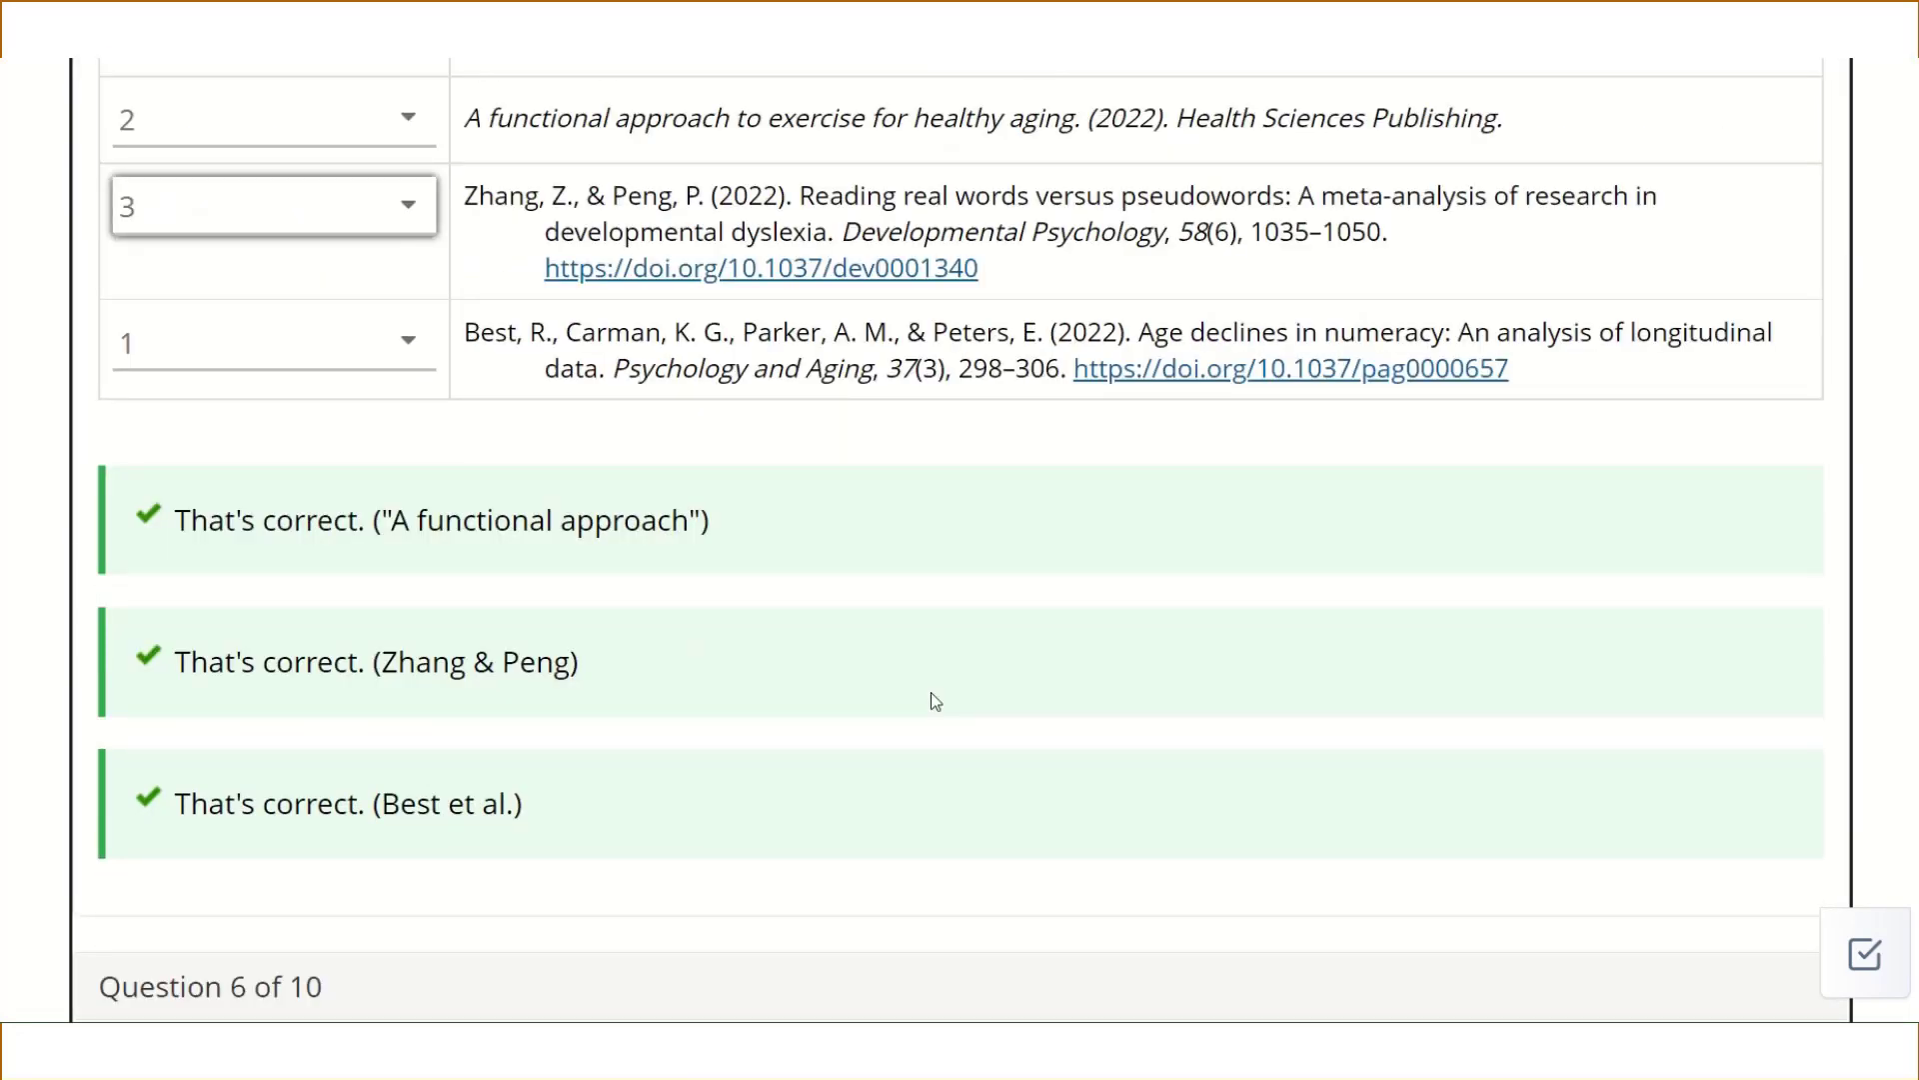
mouse_move(840, 4)
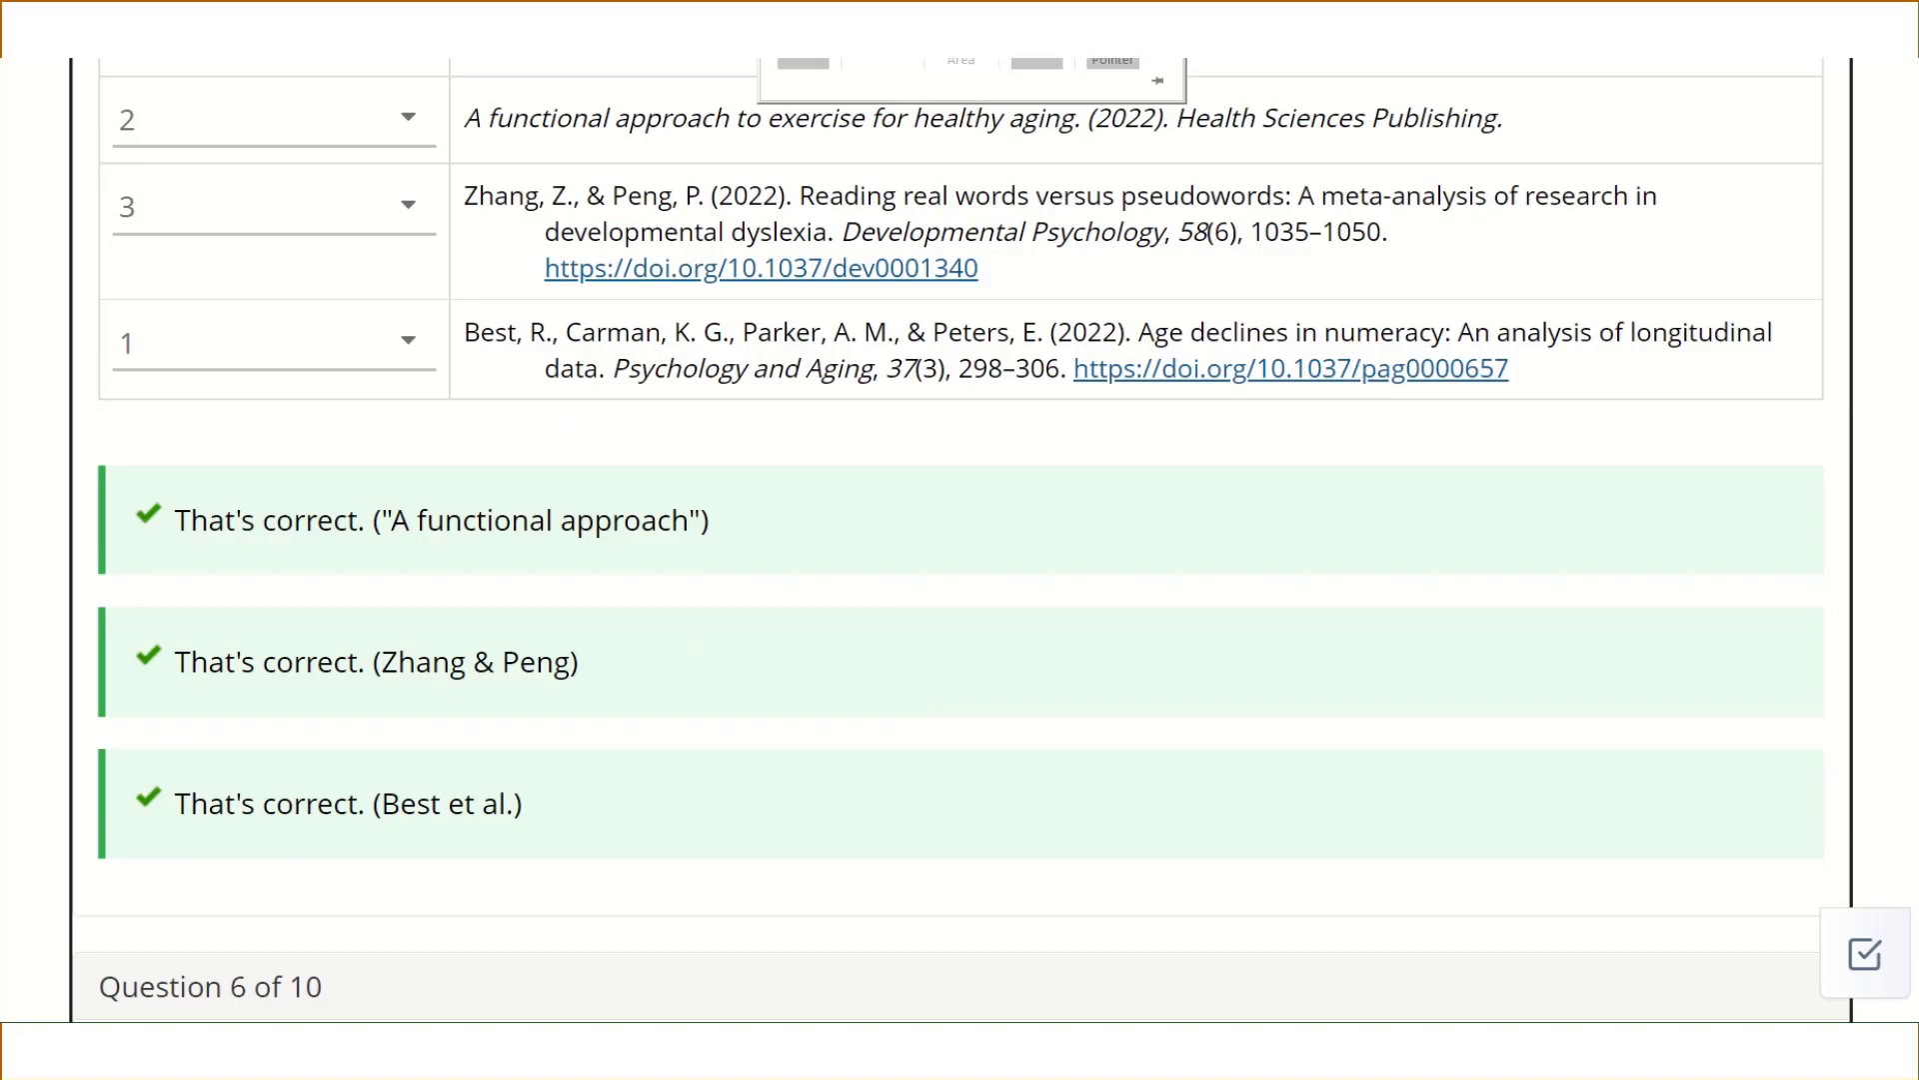